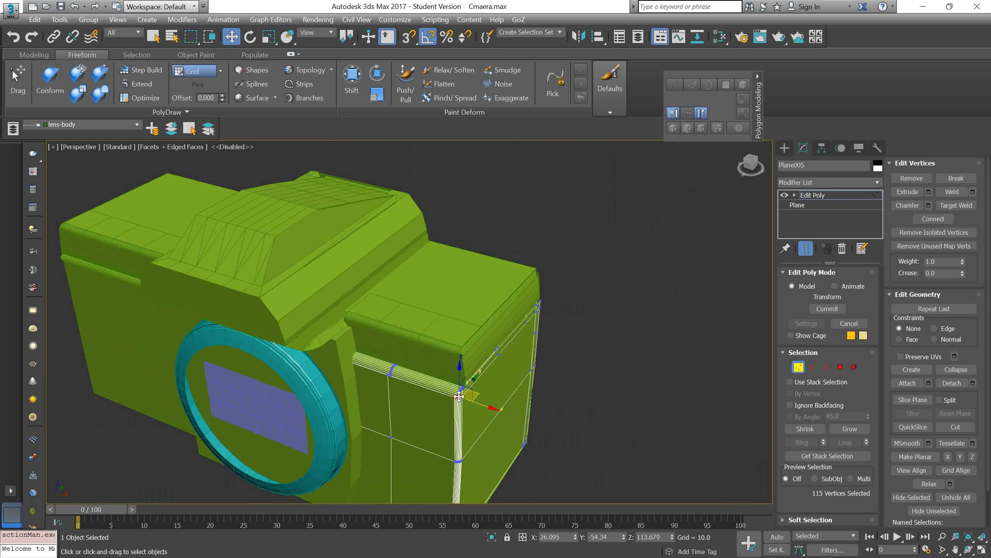
Step: Switch to the Photos app and examine the bottom view in the camera blueprint unnamed.jpg
middle_drag(460, 397, 444, 335)
key(super)
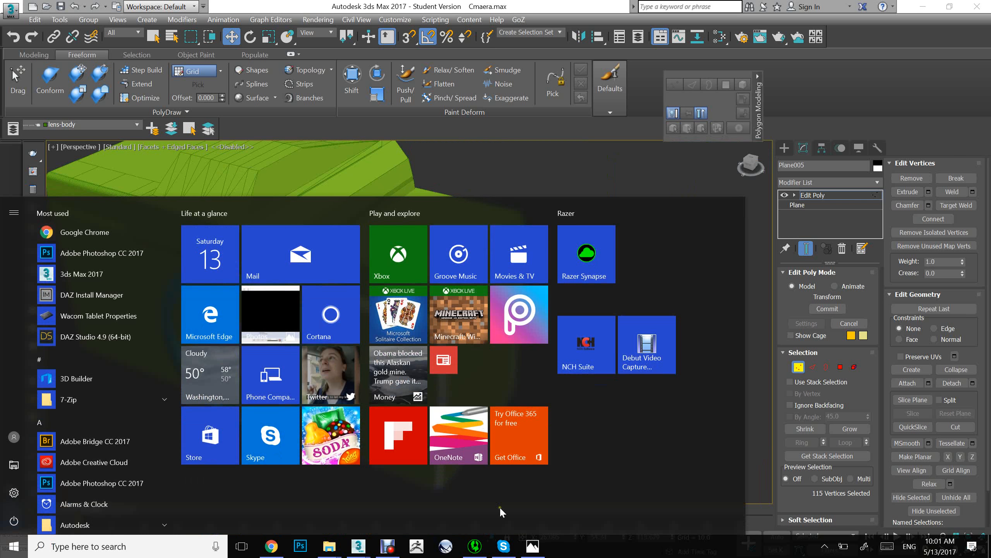
click(533, 545)
scroll(646, 363, up, 3)
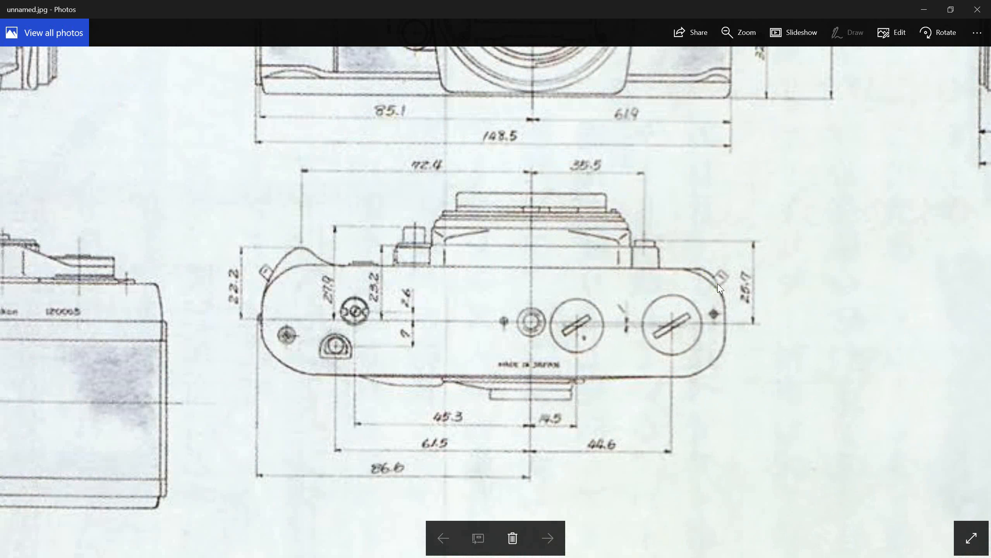
scroll(716, 288, down, 2)
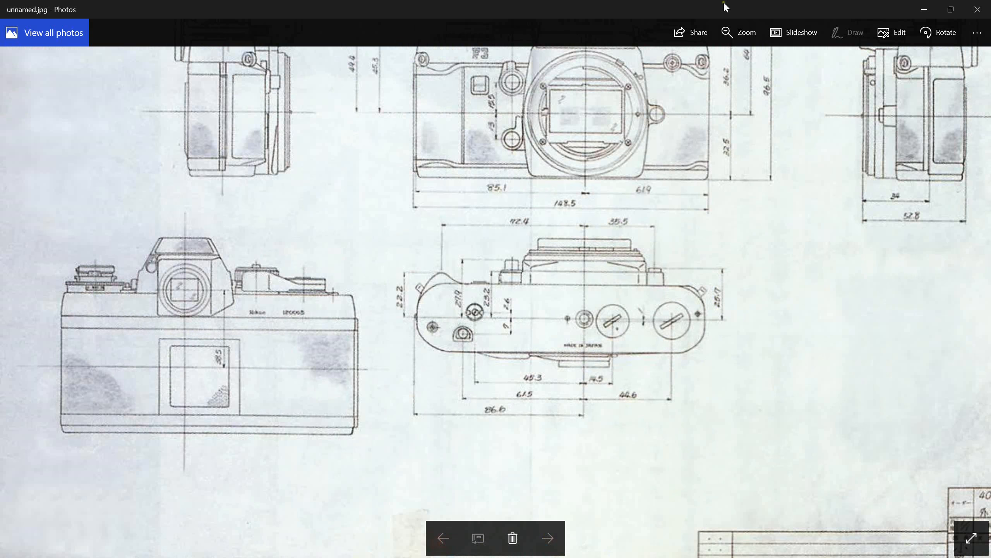
drag(726, 7, 575, 102)
Step: Open maxresdefault.jpg from the Documents folder, study the camera body in the enlarged photo, and return to 3ds Max
key(super)
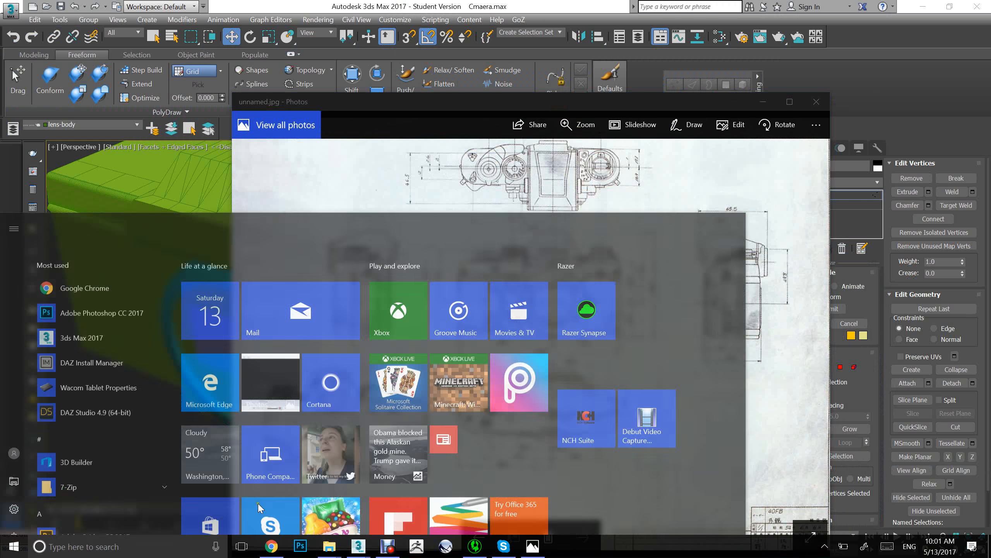
mouse_move(338, 553)
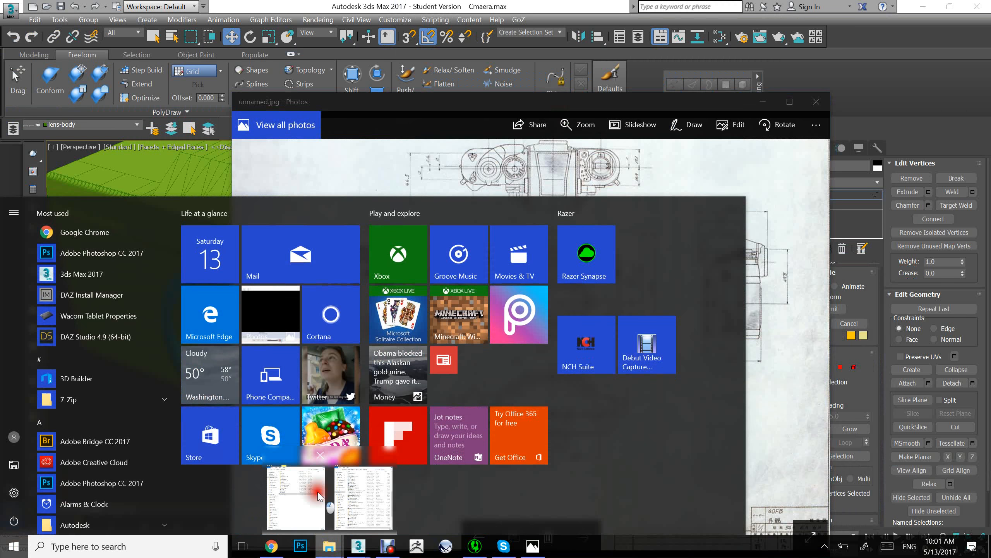
click(296, 498)
double_click(655, 250)
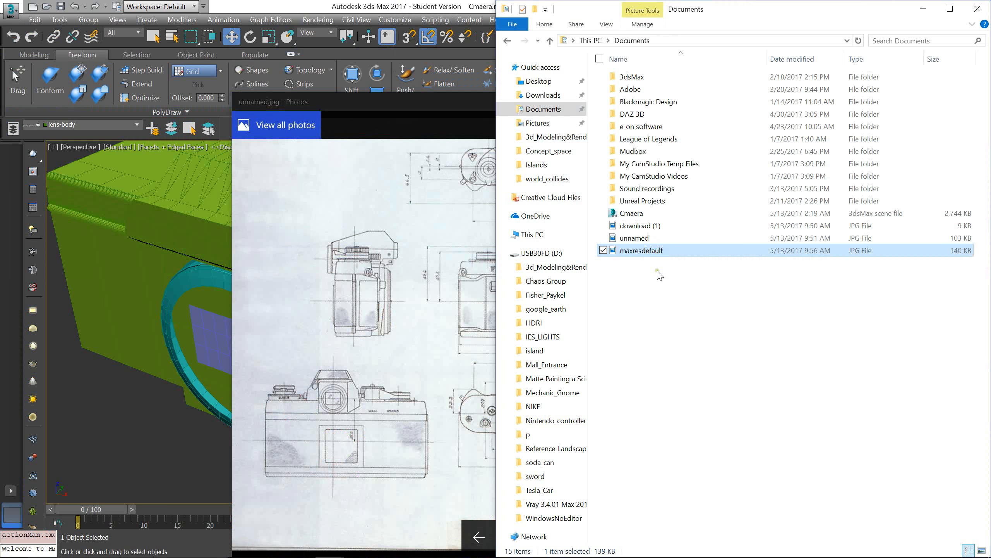
scroll(689, 197, up, 2)
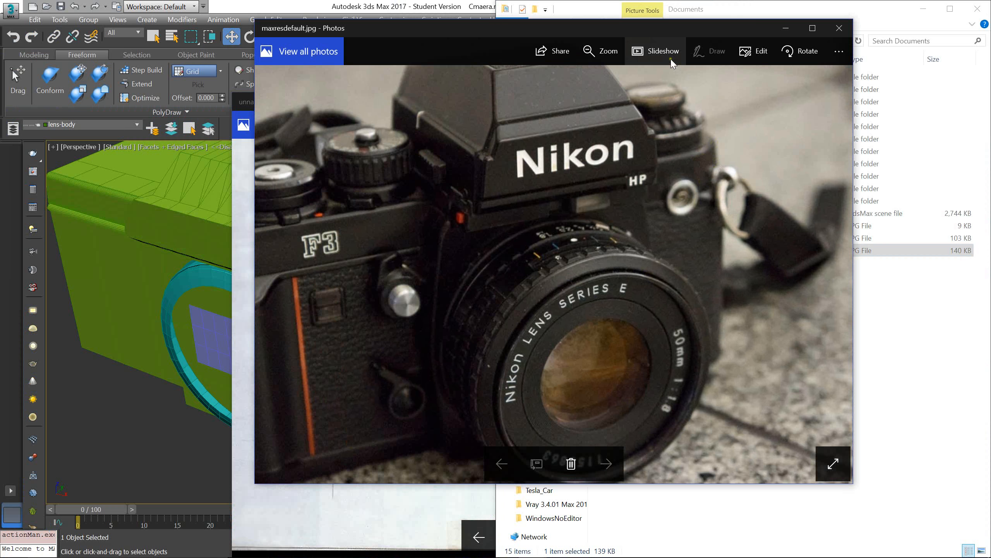
double_click(674, 31)
scroll(721, 260, up, 2)
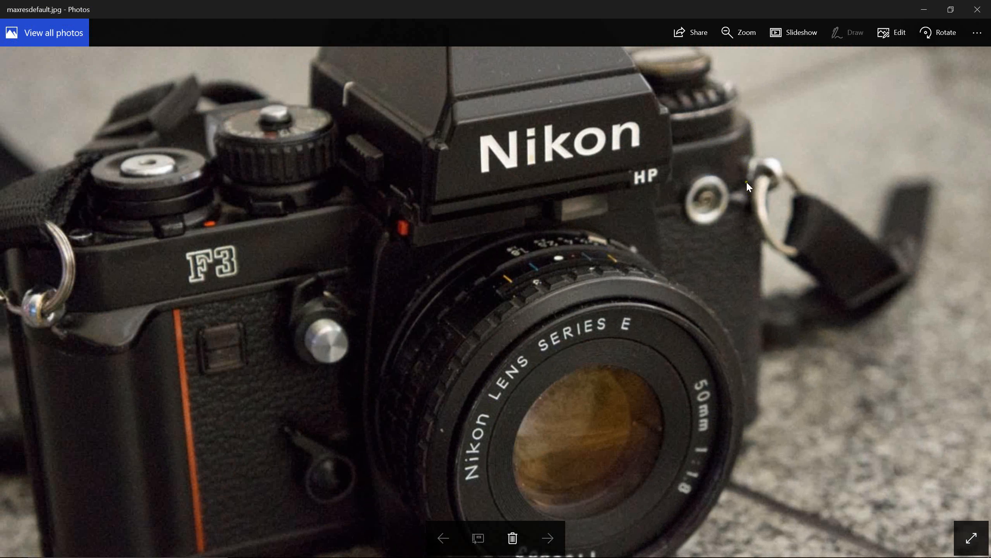
click(925, 8)
click(127, 265)
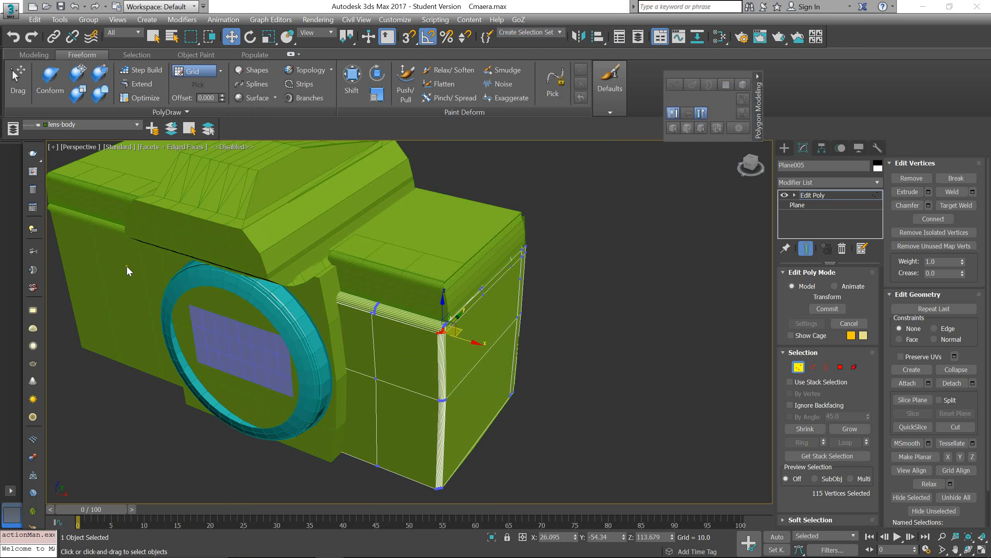
Step: Isolate the selected side body piece so that only its mesh is displayed
scroll(498, 242, up, 4)
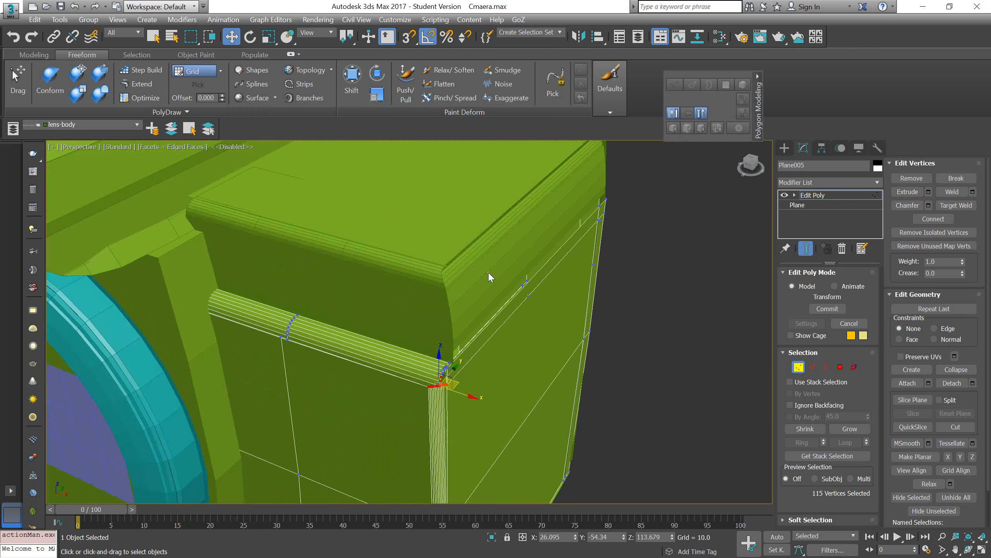
scroll(488, 272, down, 2)
mouse_move(488, 271)
middle_down()
mouse_move(508, 201)
mouse_move(505, 260)
mouse_move(515, 248)
mouse_move(437, 192)
mouse_move(493, 201)
mouse_move(491, 224)
mouse_move(490, 202)
mouse_move(497, 216)
mouse_move(467, 236)
middle_up()
key(alt+q)
scroll(492, 211, down, 8)
scroll(488, 227, up, 4)
middle_drag(638, 174, 548, 235)
scroll(549, 235, down, 5)
Step: Delete the narrow polygons along the upper edge of the side face next to the rounded corner
key(4)
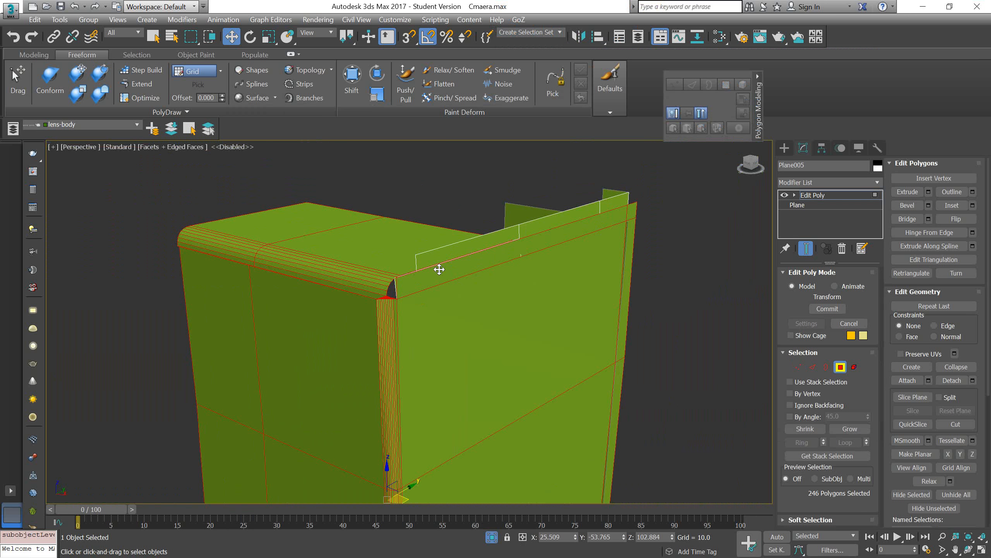
click(434, 275)
scroll(454, 280, down, 2)
scroll(454, 280, up, 5)
key(4)
key(4)
click(392, 290)
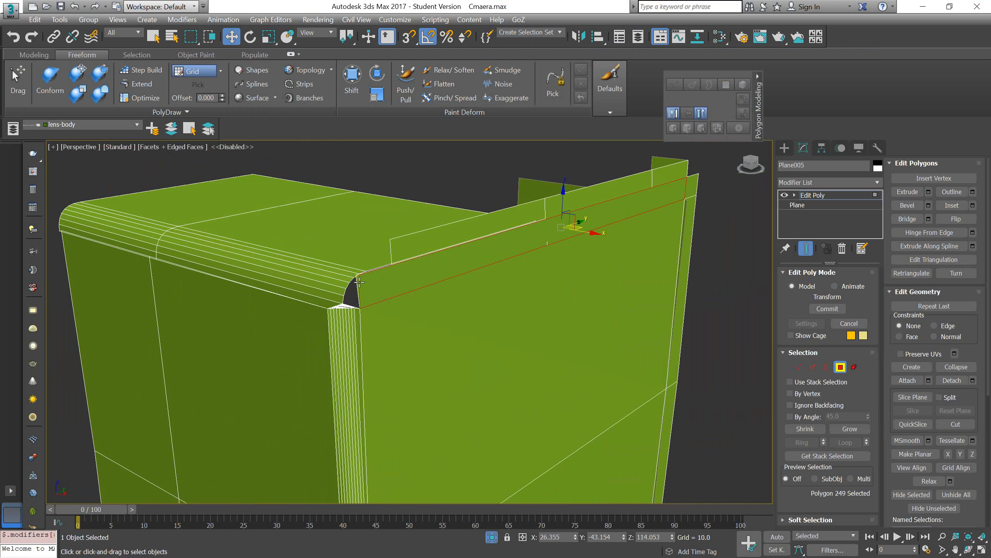
ctrl+click(359, 281)
scroll(371, 287, down, 3)
key(Delete)
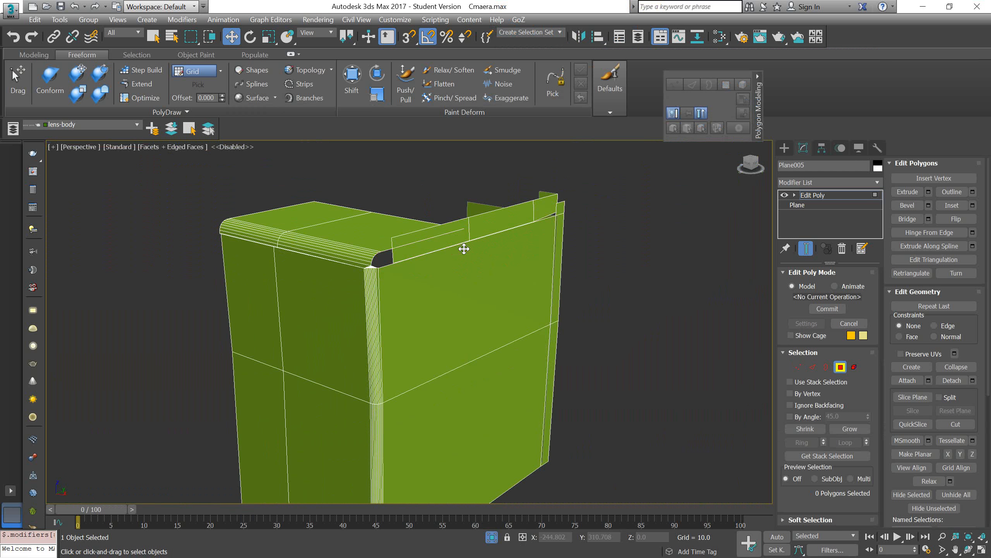
Step: Try to weld the clustered vertices at the top of the rounded corner with a 0.1 threshold
scroll(371, 274, up, 5)
key(1)
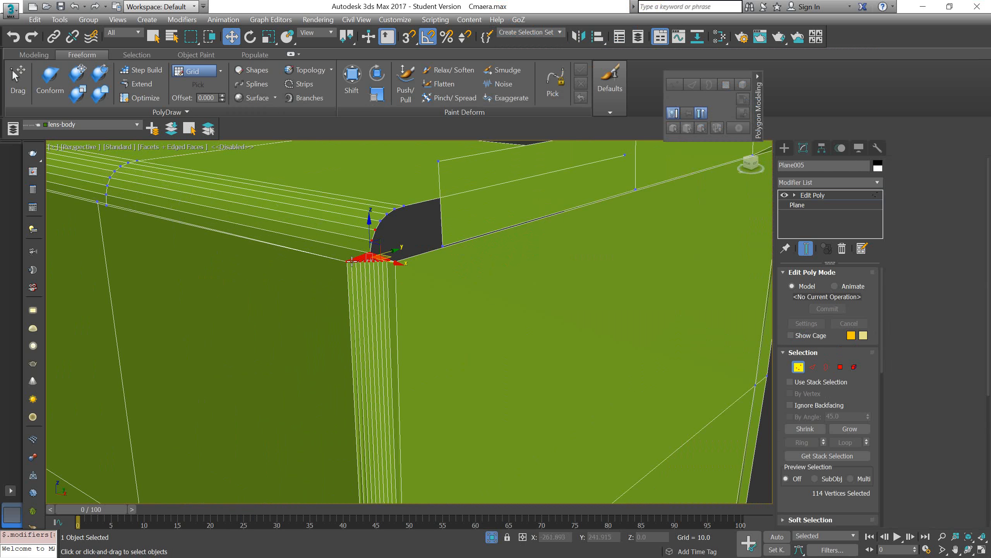
click(331, 251)
drag(331, 252, 404, 270)
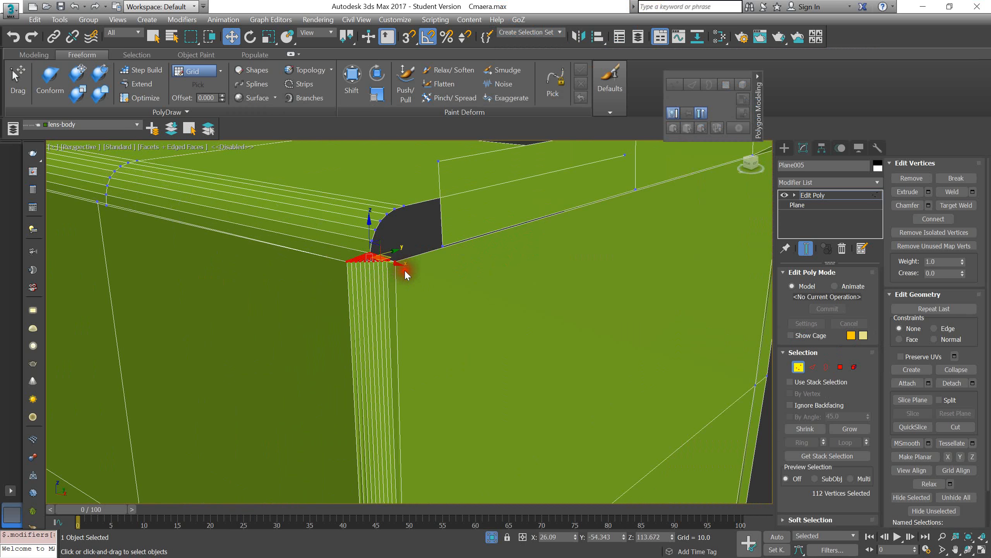
right_click(359, 257)
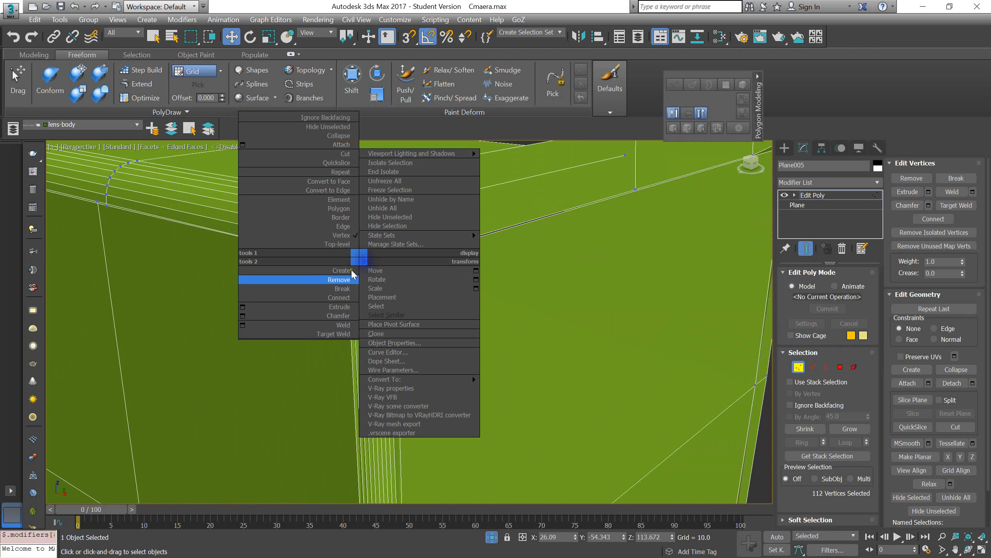
click(243, 325)
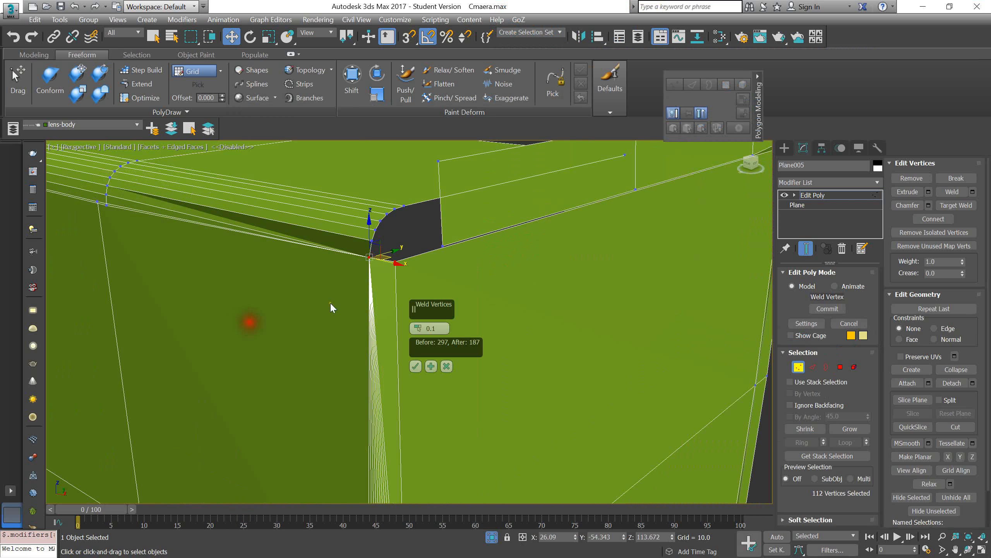
click(416, 366)
alt+middle_drag(443, 365, 424, 252)
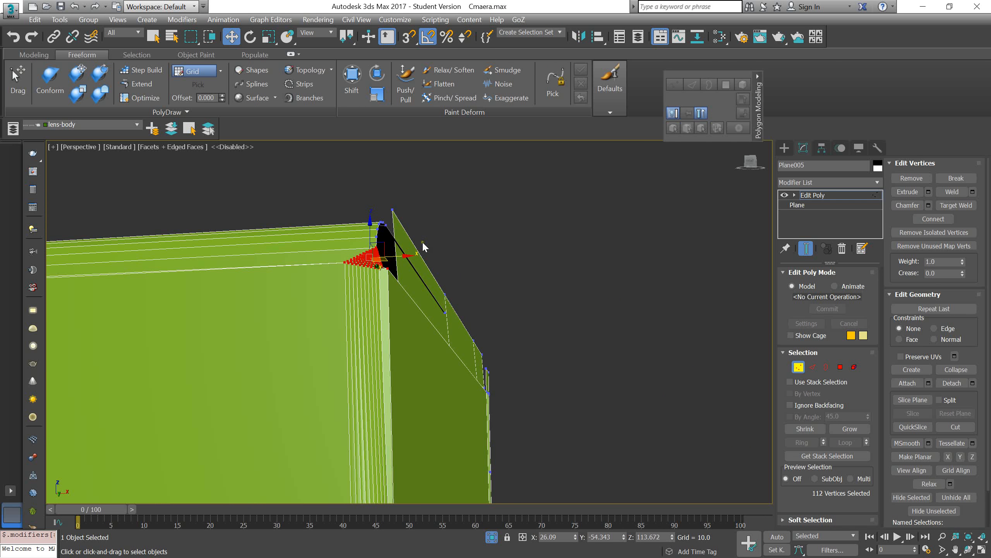
Step: In the front wireframe view, select the vertices of the rounded band along the top of the piece and delete them
scroll(444, 237, down, 6)
middle_drag(445, 237, 441, 196)
scroll(441, 196, up, 8)
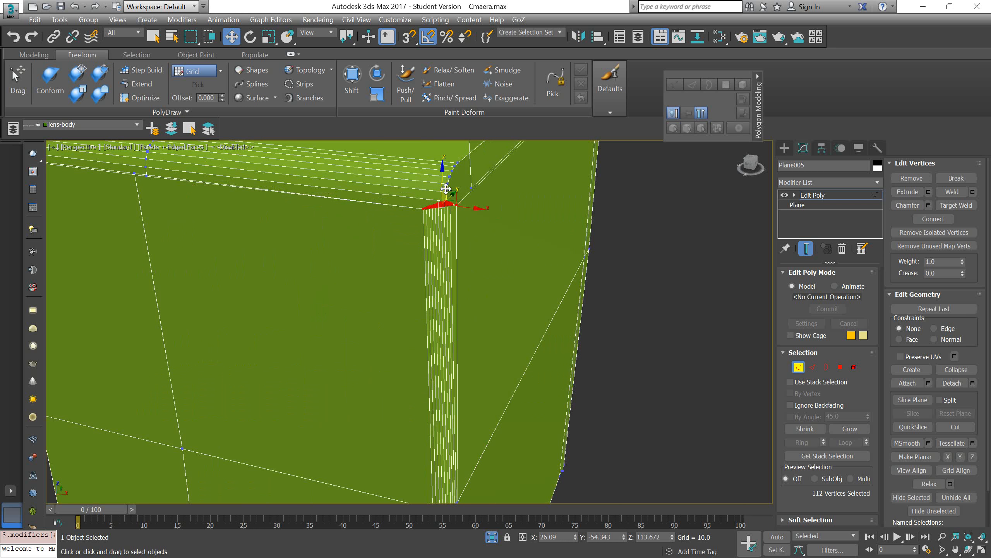
scroll(446, 189, down, 7)
alt+middle_drag(446, 189, 389, 208)
key(f)
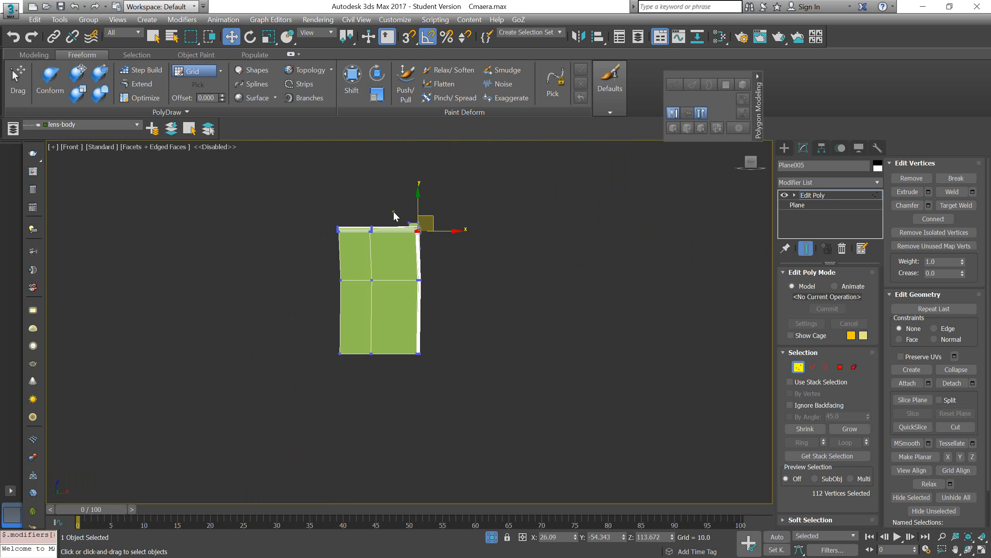
scroll(394, 213, up, 6)
key(F3)
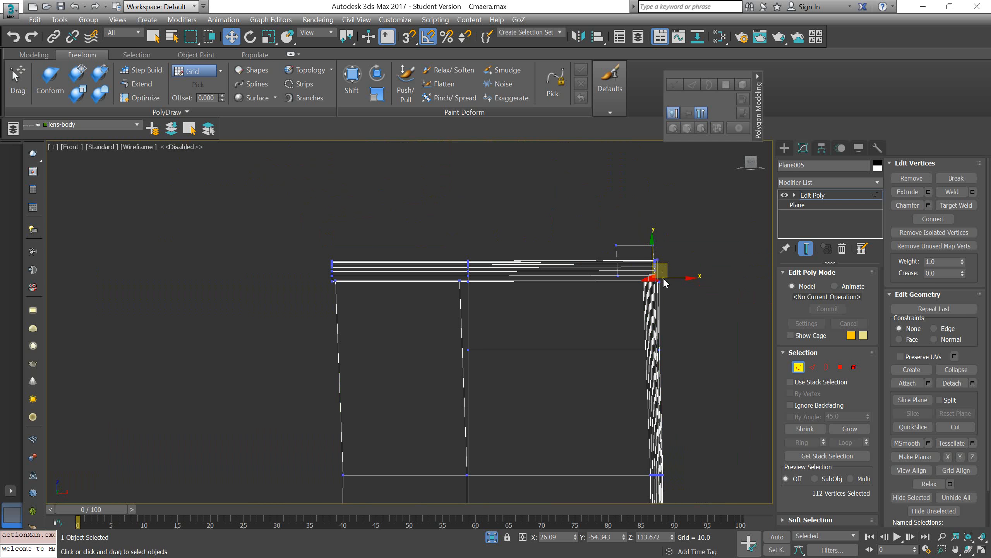
click(687, 276)
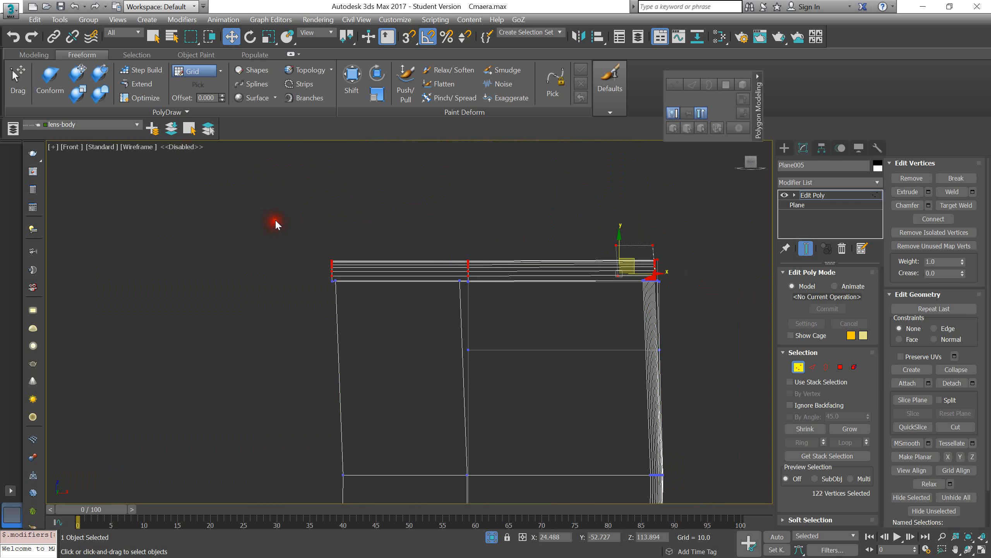
key(Delete)
Step: Delete the leftover vertices just above the top of the vertical corner, and select the remaining top row
scroll(656, 273, up, 2)
scroll(658, 275, up, 3)
drag(674, 314, 630, 291)
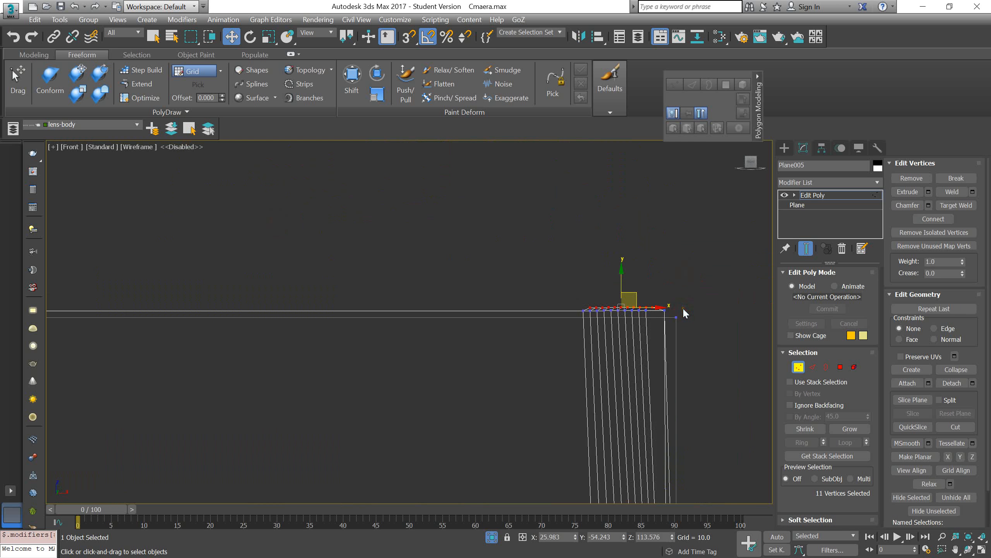
click(684, 309)
drag(852, 350, 852, 351)
scroll(553, 325, down, 3)
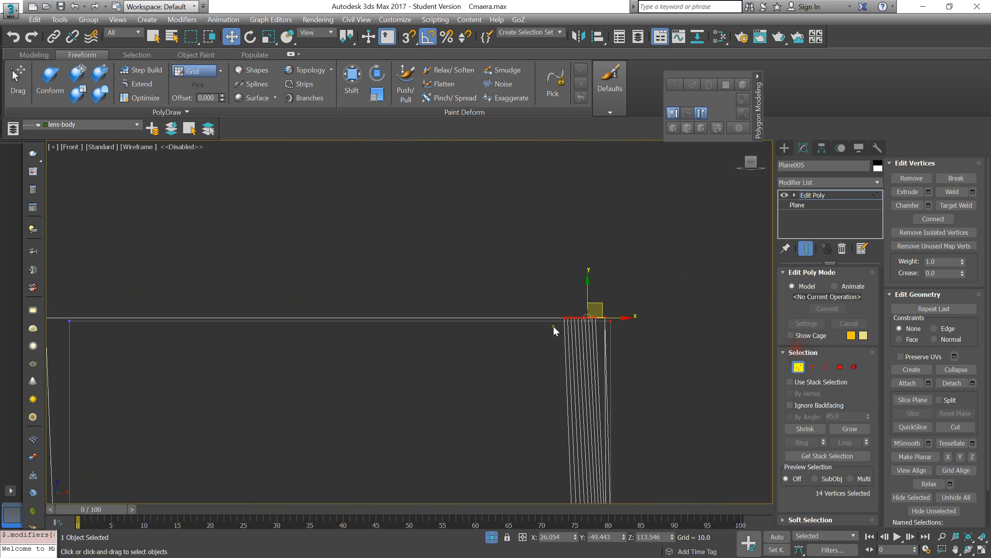
Step: Select the top row of vertices on the rounded vertical corner and weld them with a 0.1 threshold
alt+middle_drag(553, 325, 512, 365)
scroll(536, 339, down, 4)
key(F3)
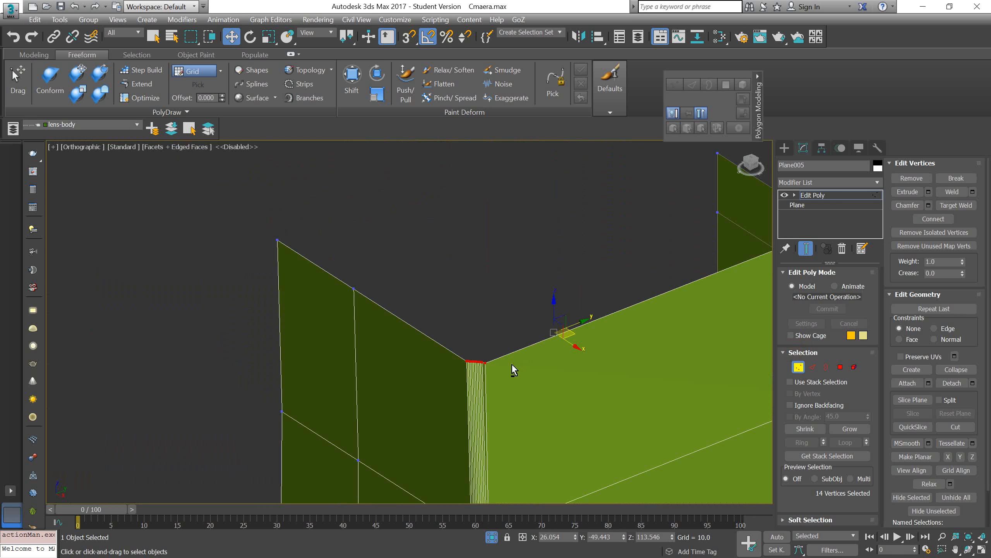
drag(512, 386, 454, 347)
right_click(467, 367)
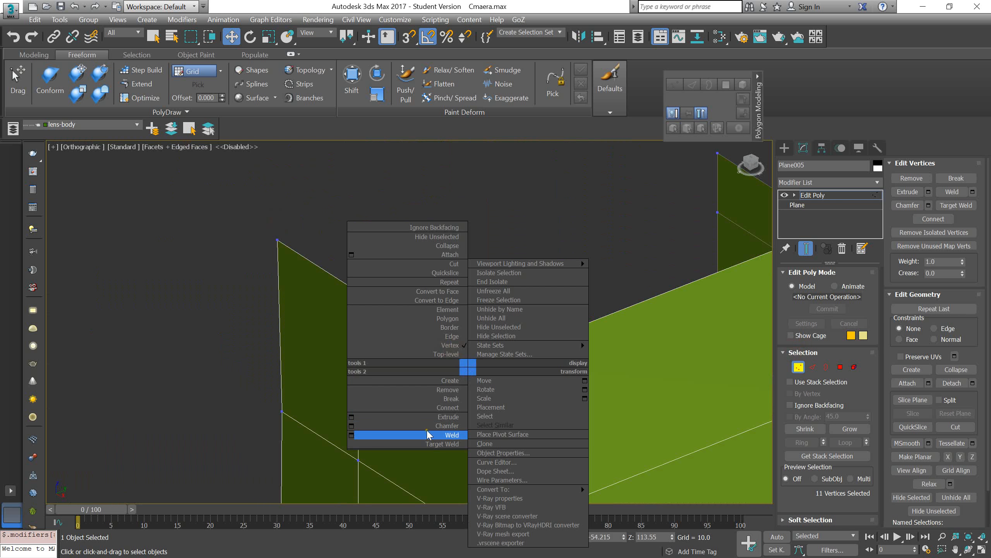
click(357, 436)
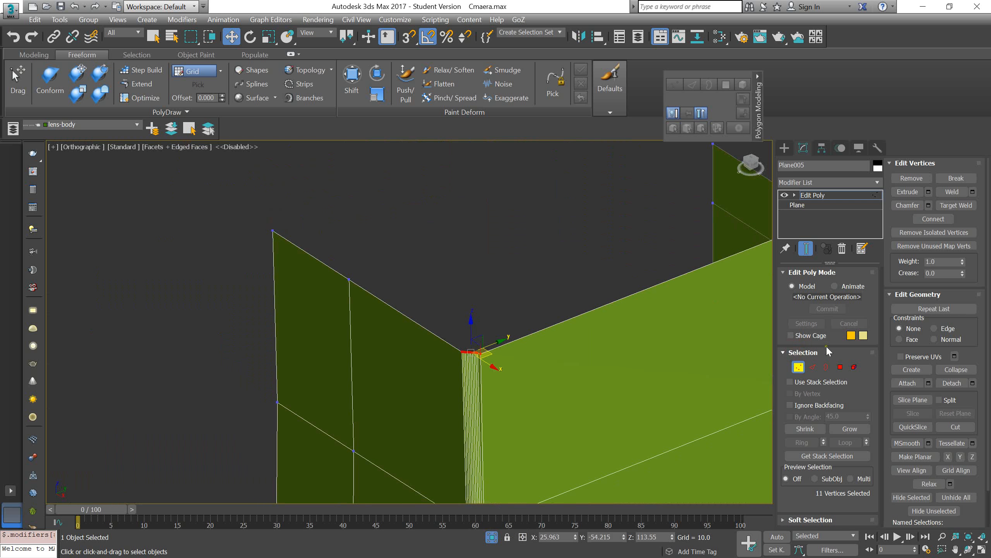
click(972, 192)
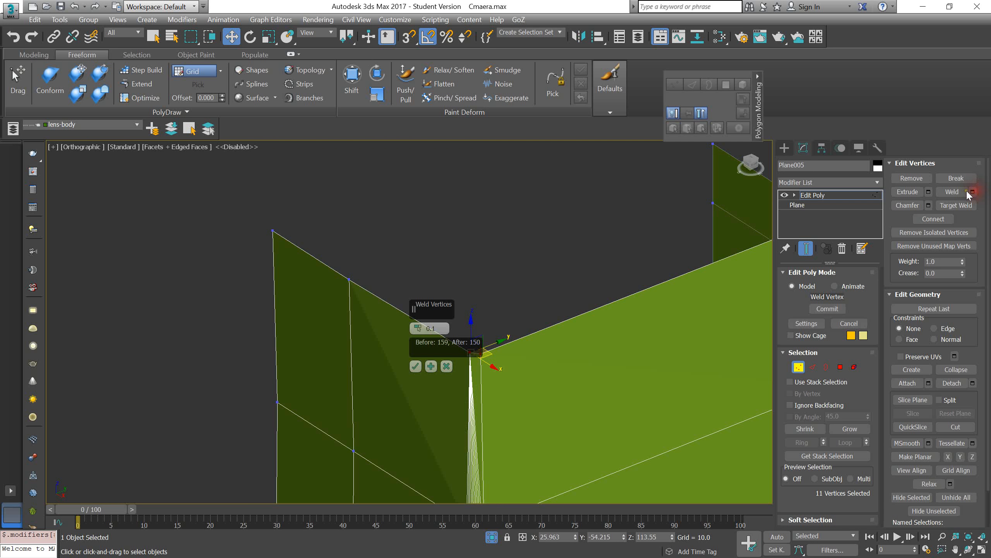
click(415, 366)
Step: Weld the middle row of vertices on the vertical corner into one point, raising the weld threshold to 0.666
alt+middle_drag(441, 397, 448, 218)
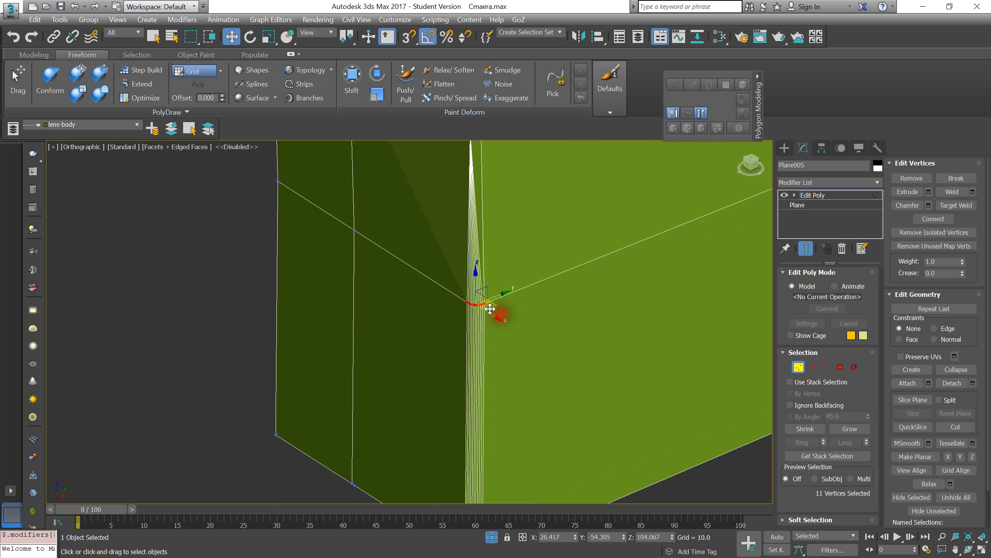
click(972, 192)
drag(418, 328, 419, 314)
click(415, 366)
middle_drag(417, 371, 506, 373)
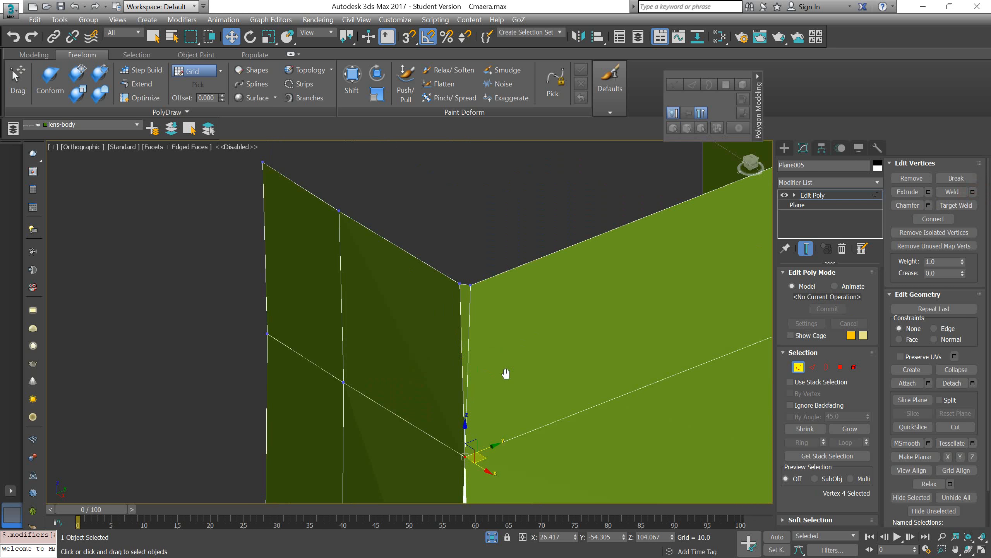
Step: Weld the two remaining vertices at the top of the vertical corner
drag(464, 272, 462, 267)
right_click(453, 287)
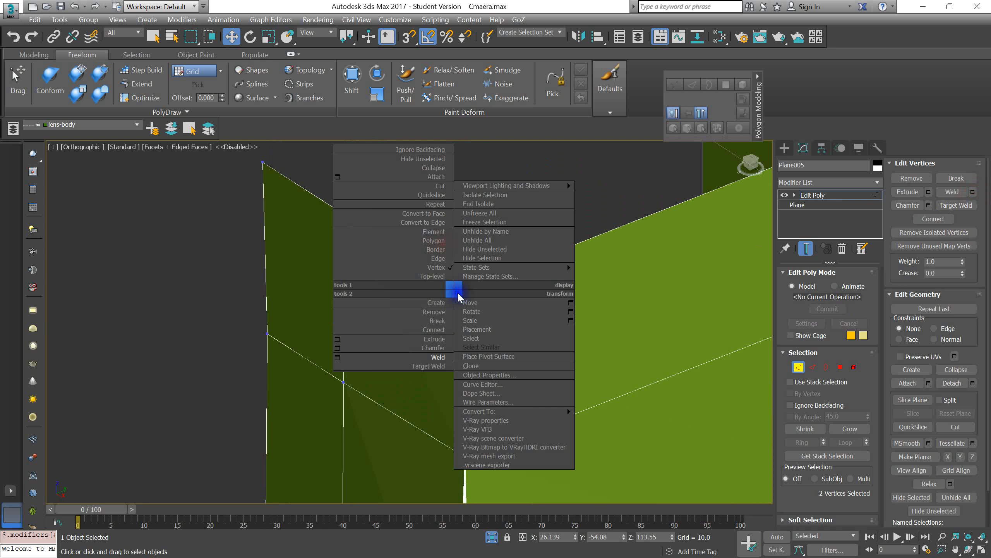
click(339, 363)
click(415, 366)
Step: Weld the clustered vertices at the bottom of the vertical corner with an adjusted threshold, and switch to polygon selection
alt+middle_drag(426, 369, 447, 164)
right_click(443, 349)
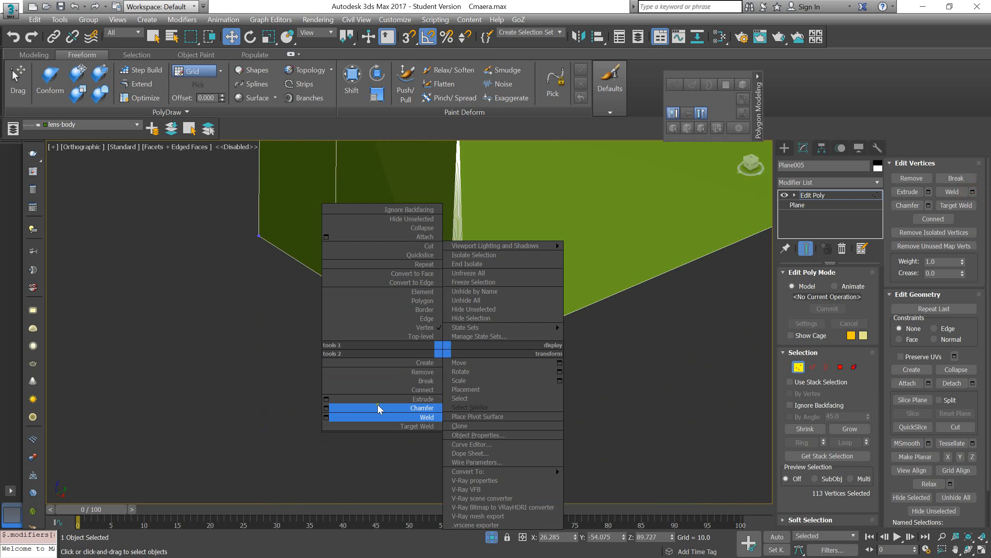
click(327, 417)
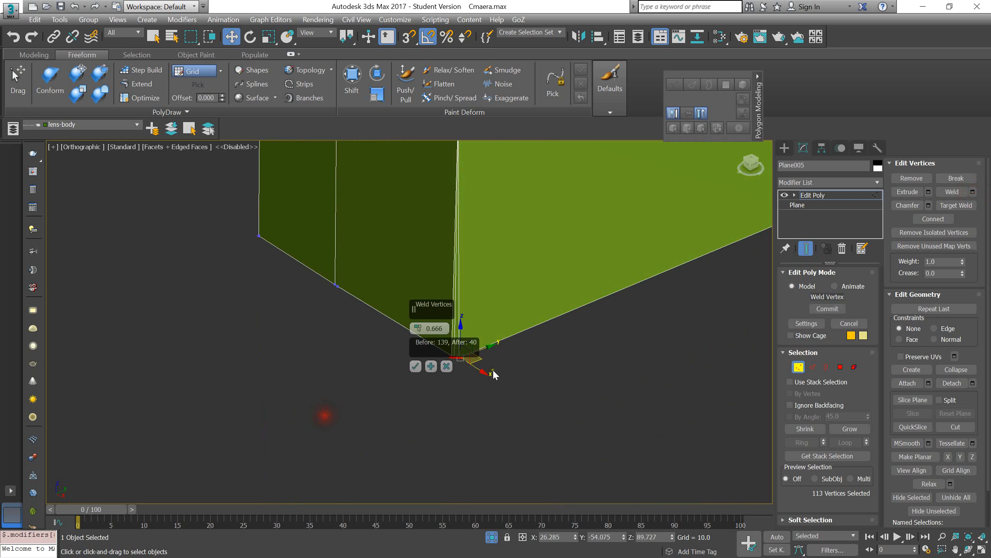
drag(417, 328, 419, 303)
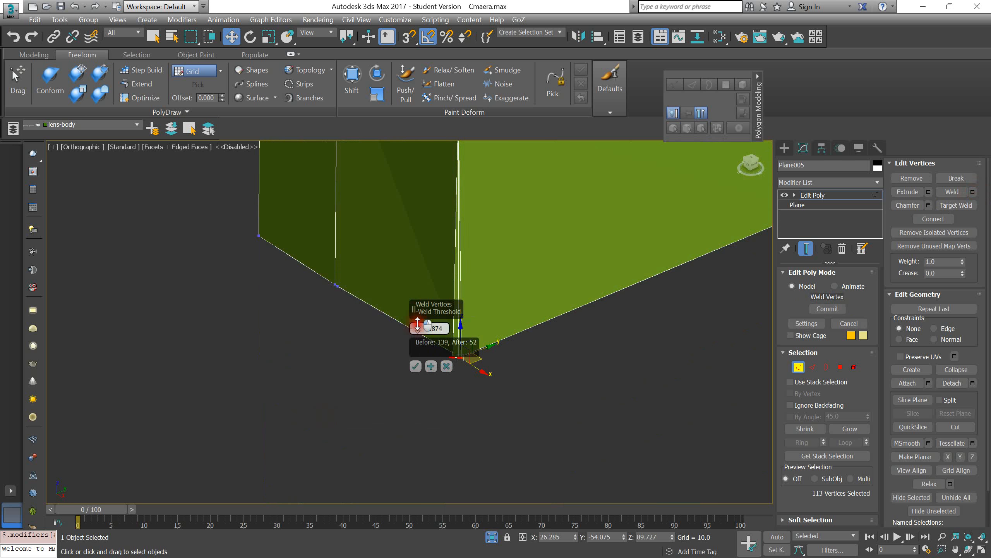
click(430, 366)
alt+middle_drag(470, 372, 457, 307)
key(4)
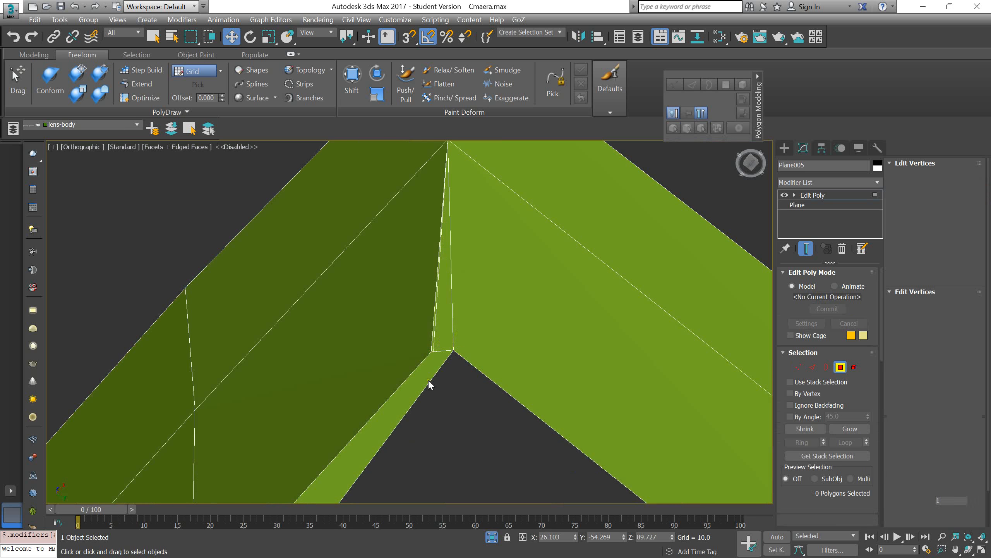
Step: Select the two thin strip polygons along the bottom edge beside the vertical corner and delete them
click(427, 378)
key(z)
ctrl+click(313, 431)
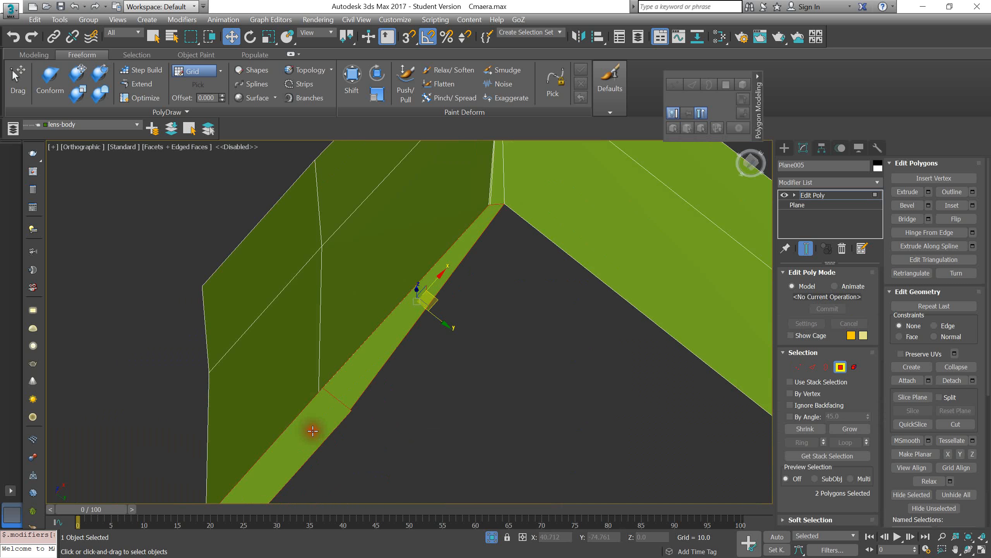
key(Delete)
Step: Try to weld the clustered vertices at the bottom of the vertical corner
scroll(509, 242, up, 3)
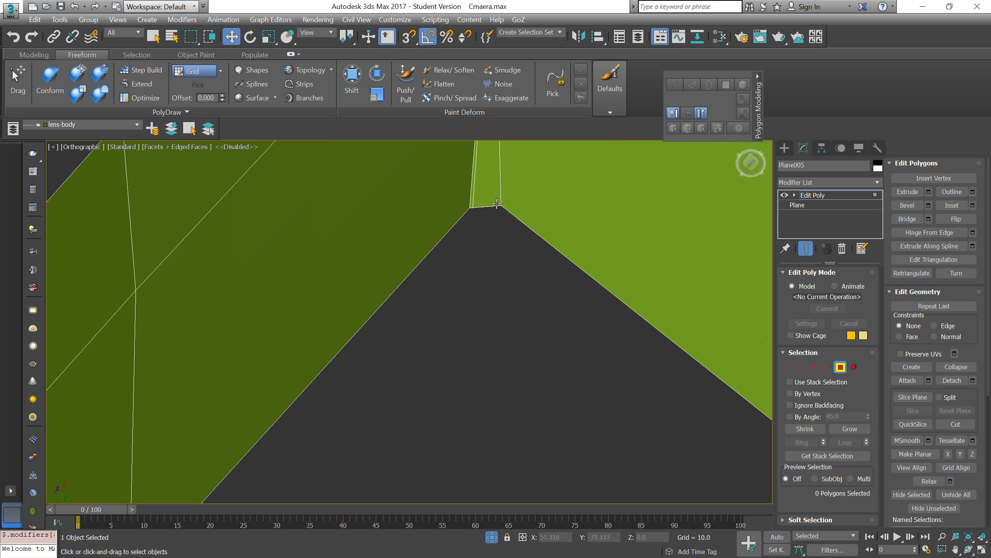
key(1)
right_click(489, 210)
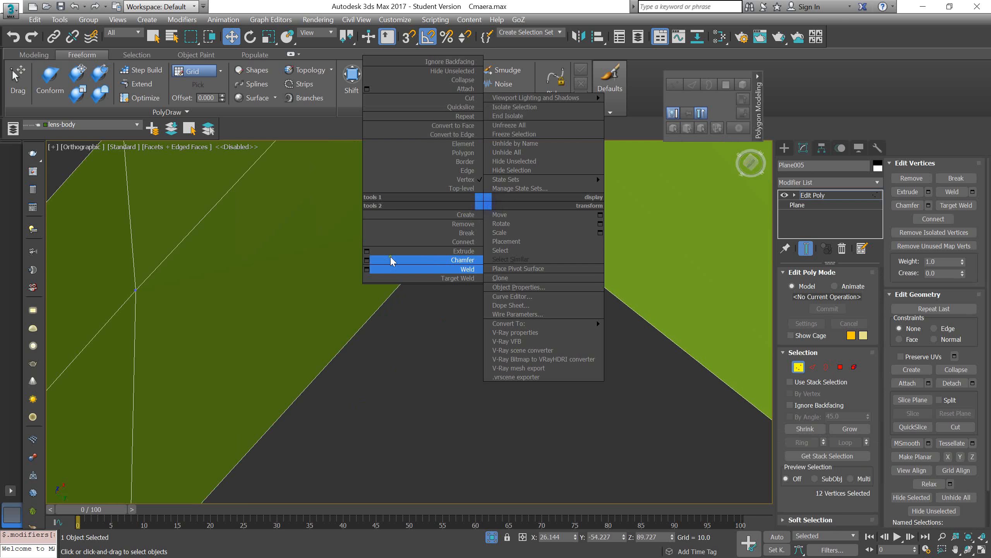
click(369, 268)
drag(418, 328, 429, 251)
click(446, 366)
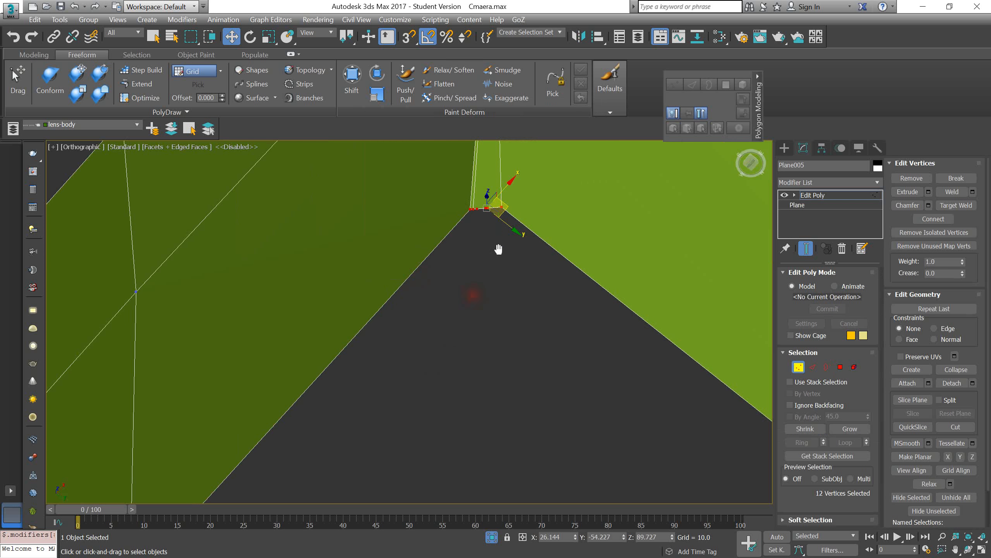
Step: Remove the extra vertices scattered along the short bottom edge of the vertical corner
middle_drag(495, 234, 515, 310)
scroll(485, 278, up, 3)
click(503, 302)
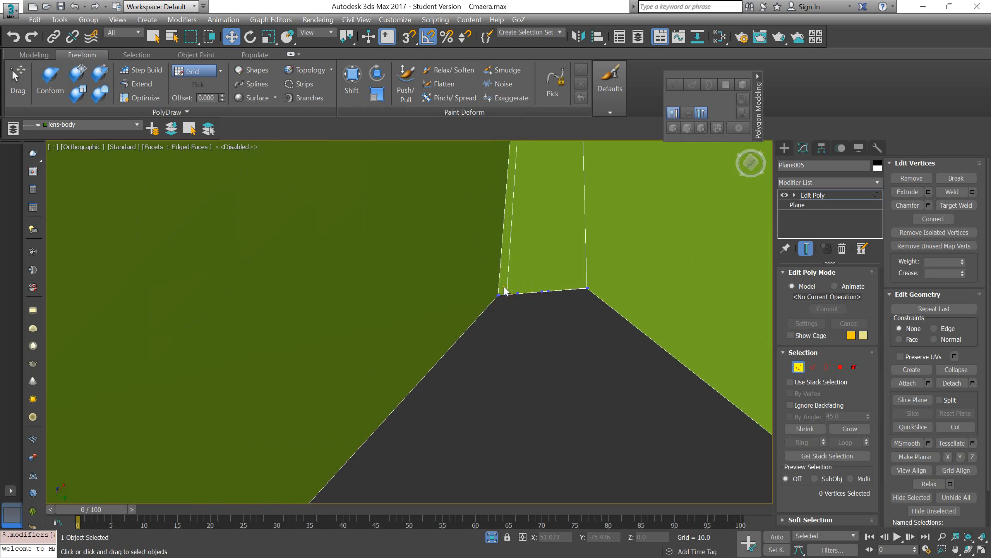
click(507, 294)
click(518, 266)
drag(585, 309, 569, 310)
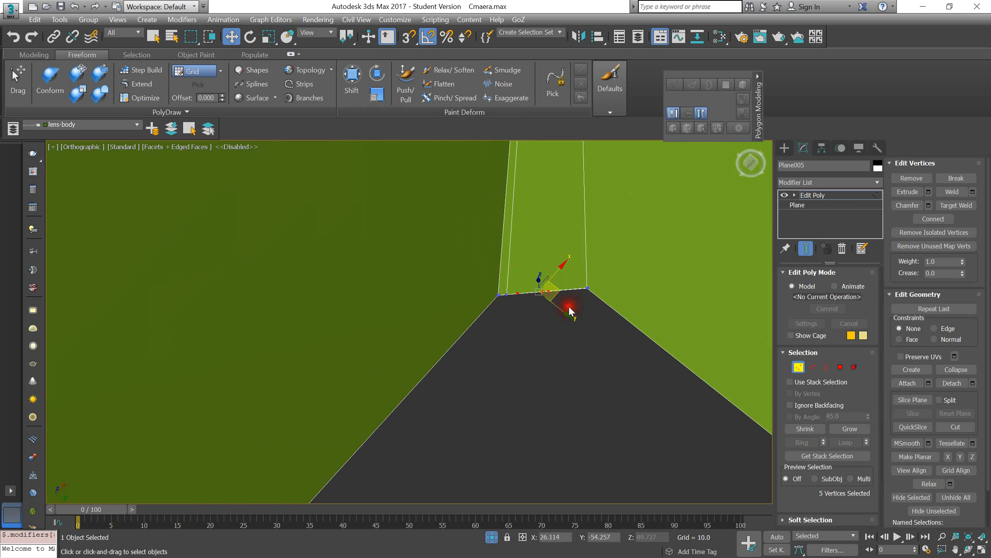
key(BackSpace)
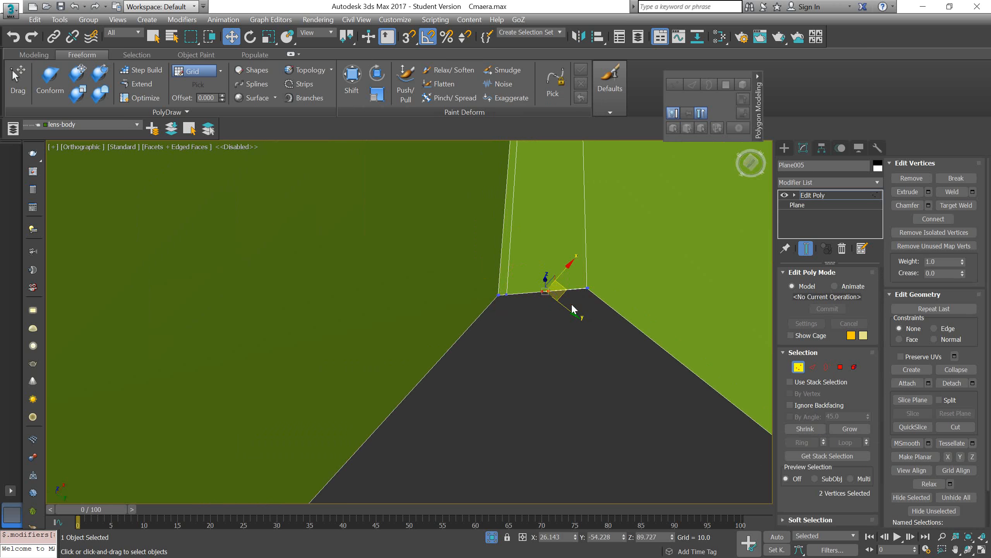
click(492, 383)
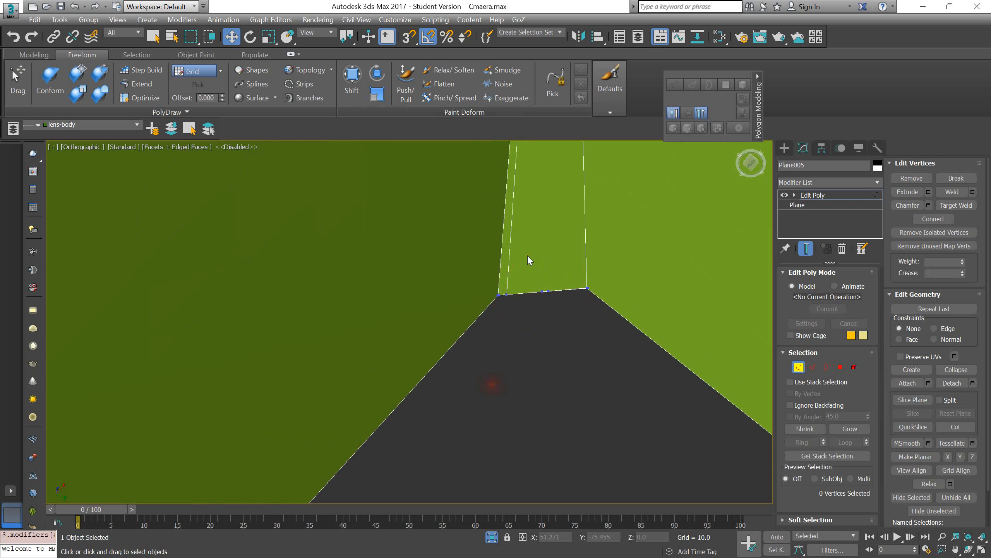
Step: Pull one of the two overlapping vertices at the middle of the corner's bottom edge downward and remove it
drag(528, 256, 559, 312)
click(563, 304)
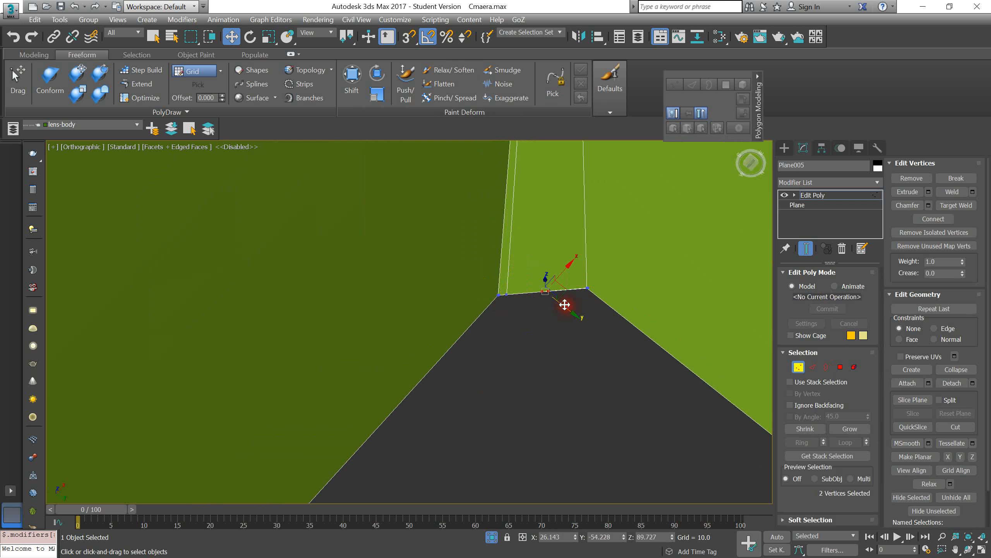
click(527, 337)
click(550, 294)
drag(568, 291, 568, 265)
alt+middle_drag(566, 270, 555, 308)
click(544, 282)
click(549, 280)
drag(549, 252, 549, 291)
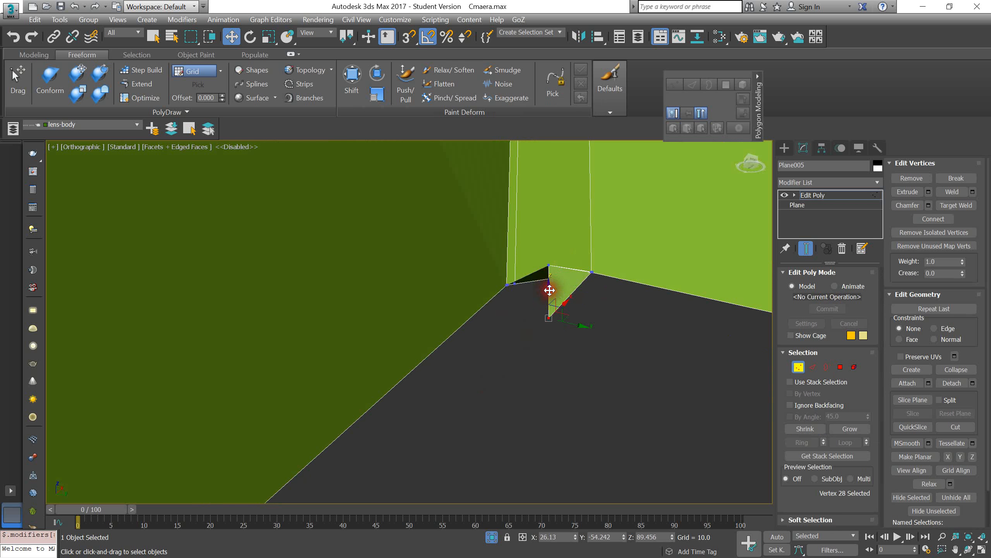
mouse_move(554, 289)
alt+middle_down()
mouse_move(566, 237)
mouse_move(560, 294)
alt+middle_up()
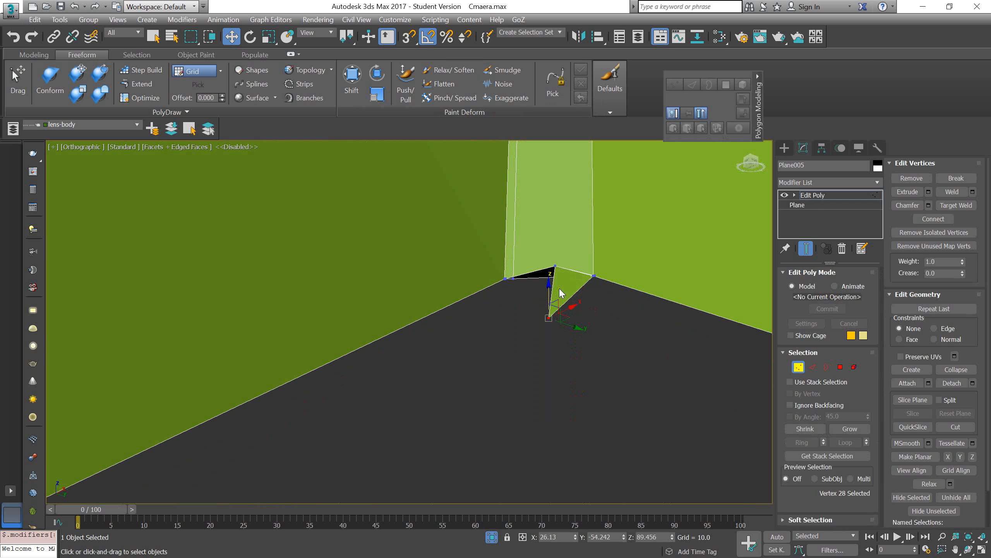
key(BackSpace)
Step: Remove the other vertex at the middle of the corner's short bottom edge
click(557, 265)
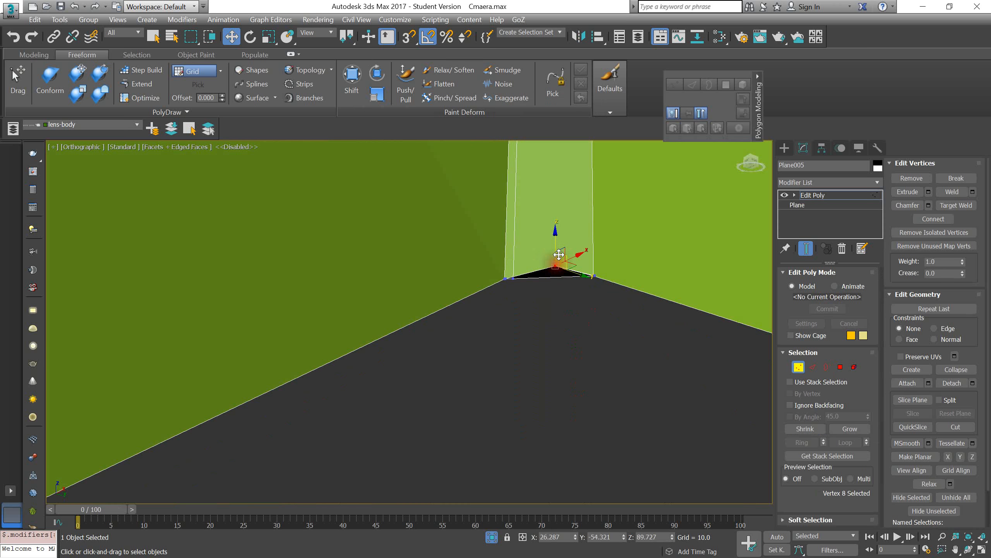
drag(554, 265, 555, 299)
key(BackSpace)
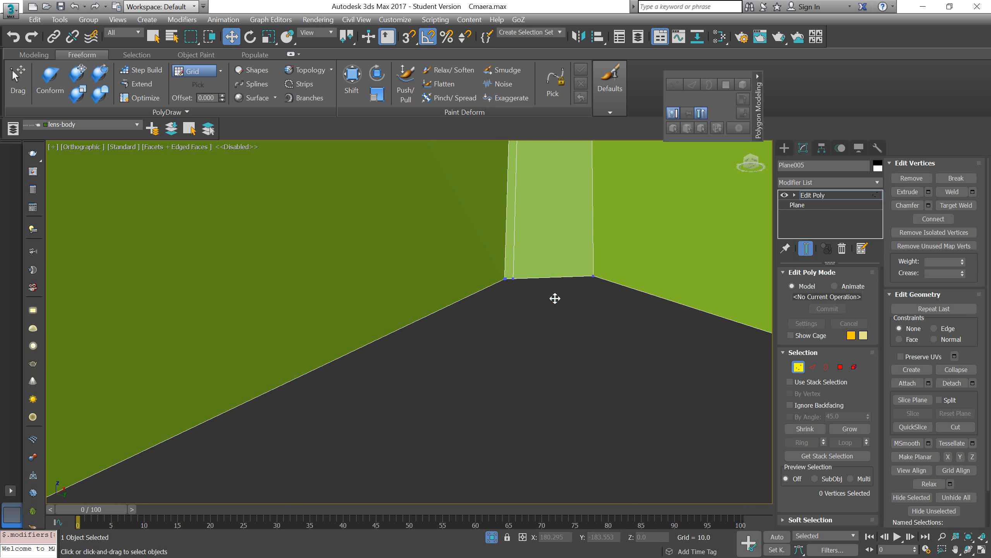
Step: Try moving the close-set vertices at the end of the corner's short bottom edge and revert the moves
click(513, 278)
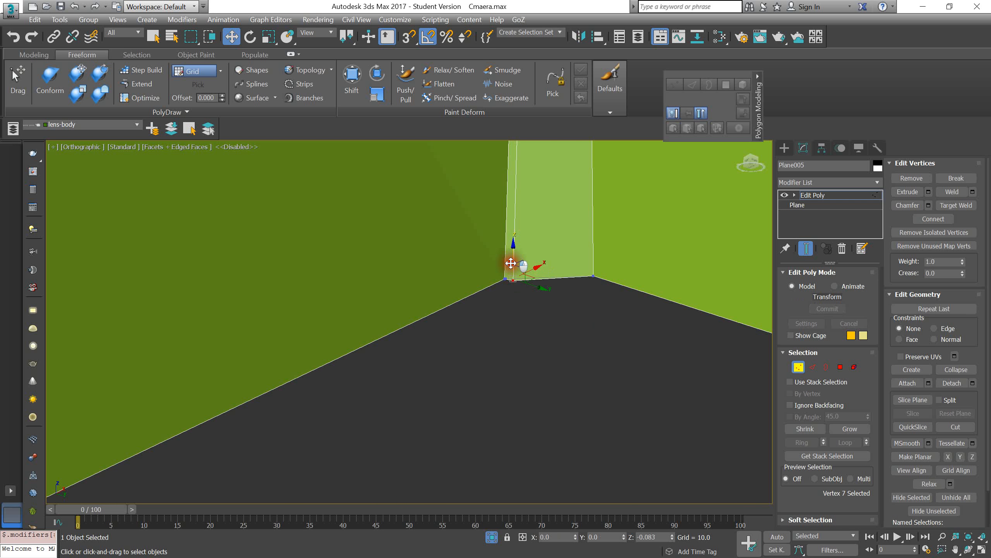
drag(513, 268, 515, 296)
mouse_move(515, 296)
alt+middle_down()
mouse_move(507, 277)
mouse_move(511, 287)
alt+middle_up()
key(ctrl+z)
click(505, 294)
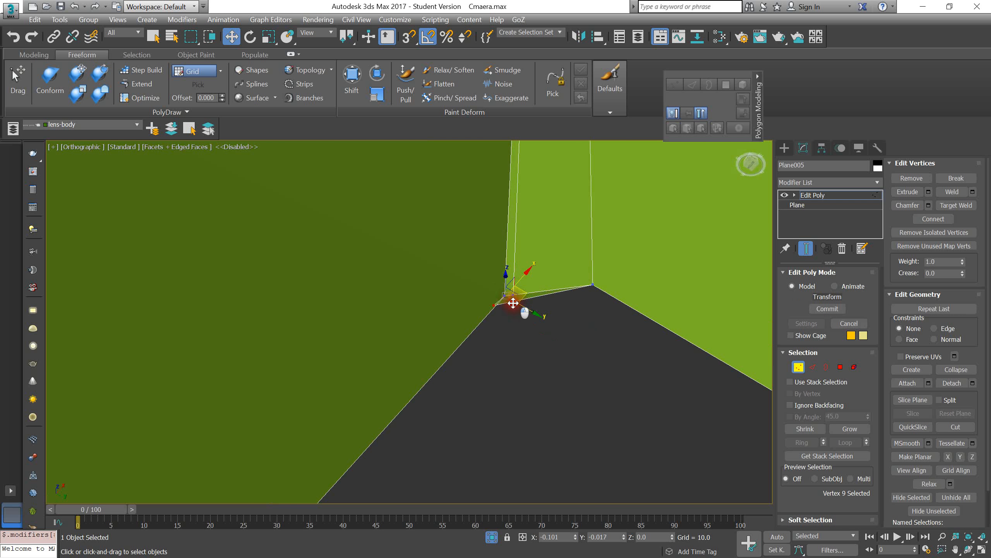
click(568, 327)
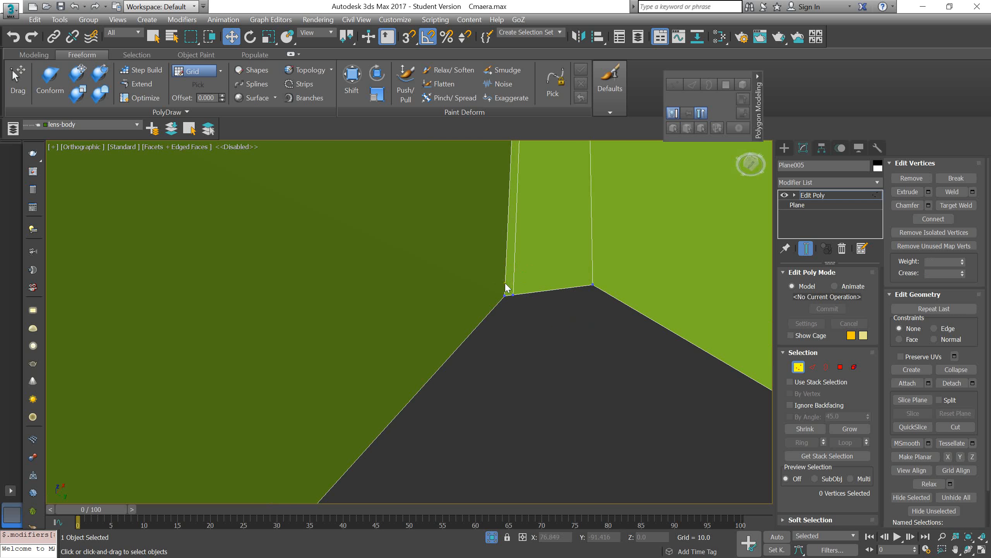
Step: Remove the redundant vertical edge running close beside the corner edge
key(2)
click(515, 271)
scroll(516, 270, down, 4)
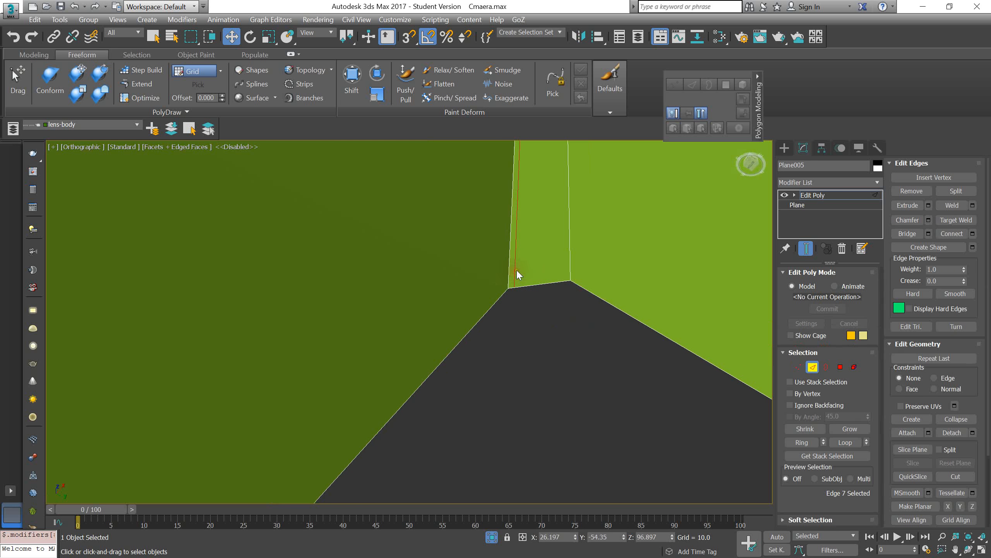
scroll(515, 269, down, 1)
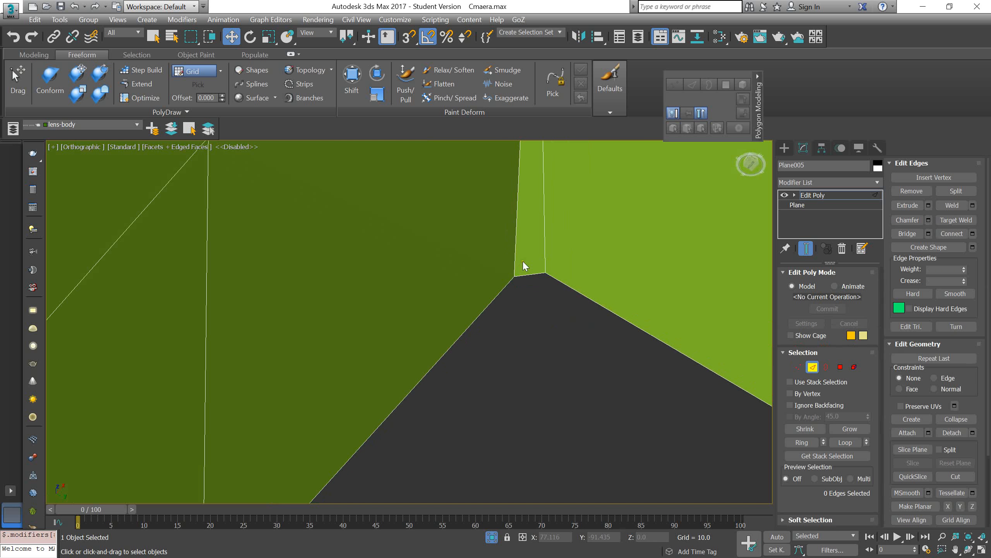
Step: Target weld the bottom corner vertex to the neighbouring vertex across the short bottom edge
key(1)
click(513, 280)
scroll(513, 279, up, 2)
scroll(513, 278, up, 1)
click(525, 309)
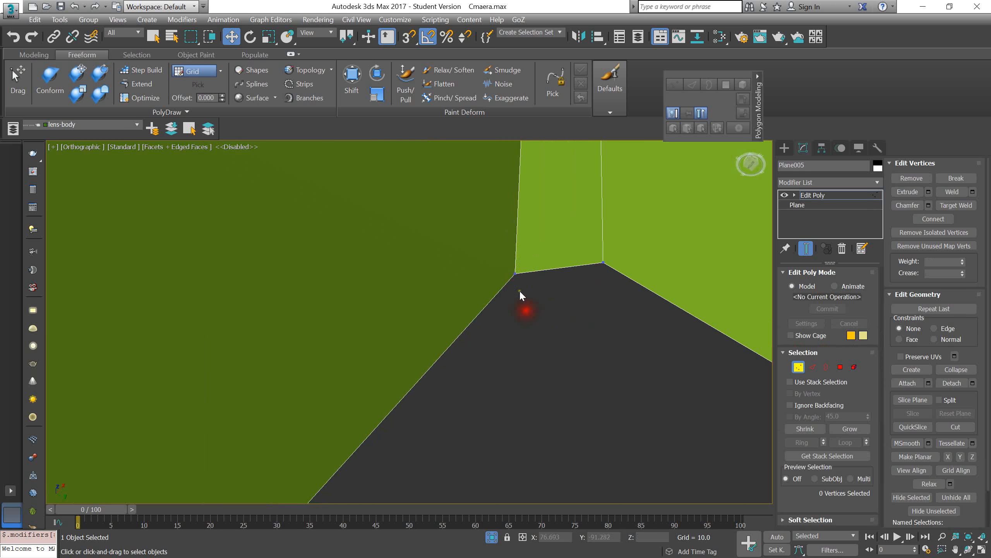
click(517, 275)
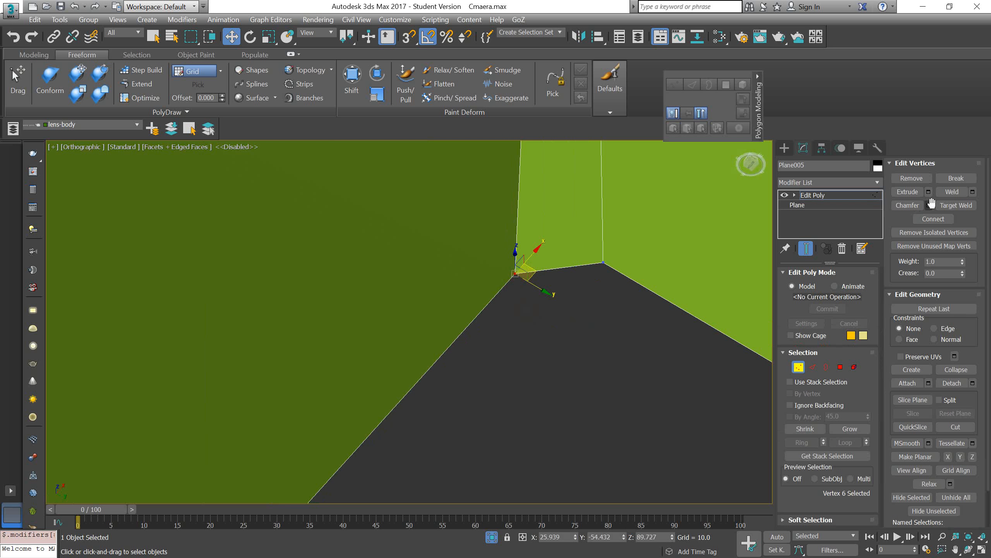
click(943, 209)
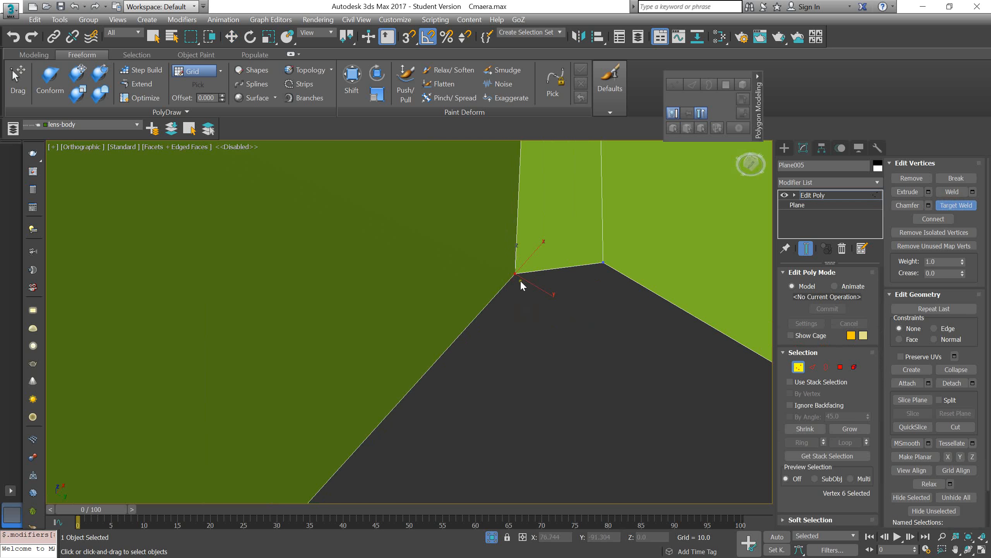
click(602, 263)
key(w)
Step: Move the top vertex of the vertical corner slightly in the horizontal plane to straighten the corner
scroll(597, 268, down, 5)
scroll(574, 321, up, 10)
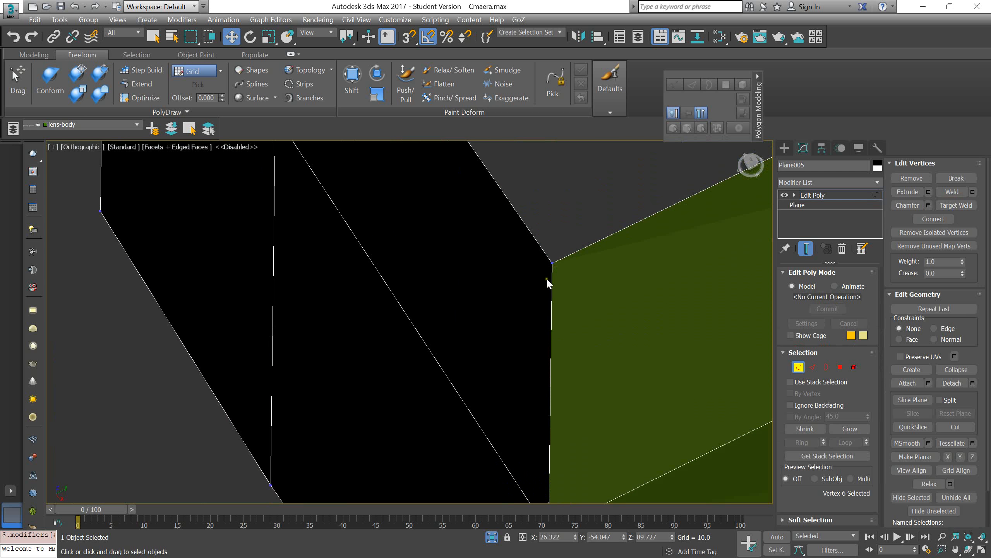
drag(551, 263, 592, 291)
right_click(592, 291)
click(592, 291)
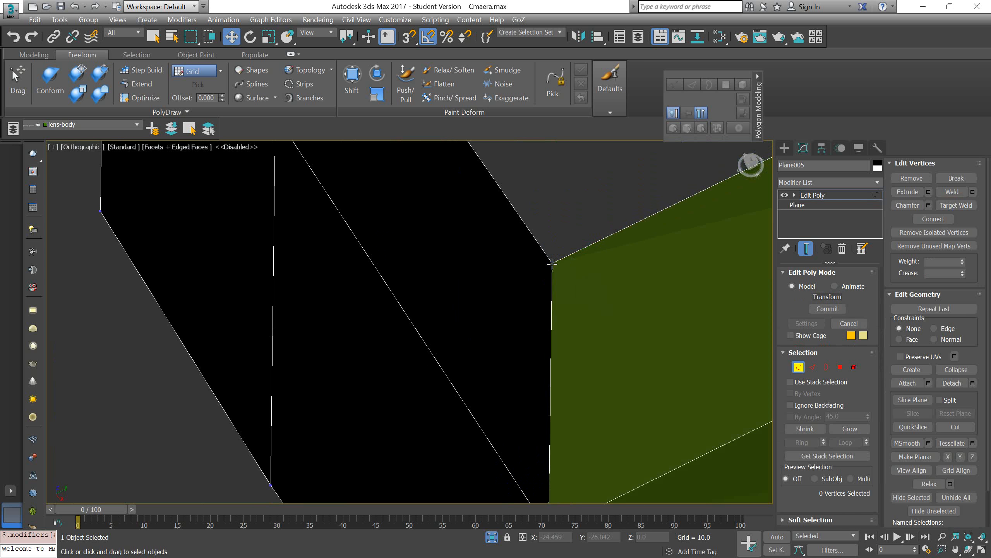
click(552, 264)
click(571, 287)
drag(650, 324, 651, 325)
click(598, 287)
click(552, 264)
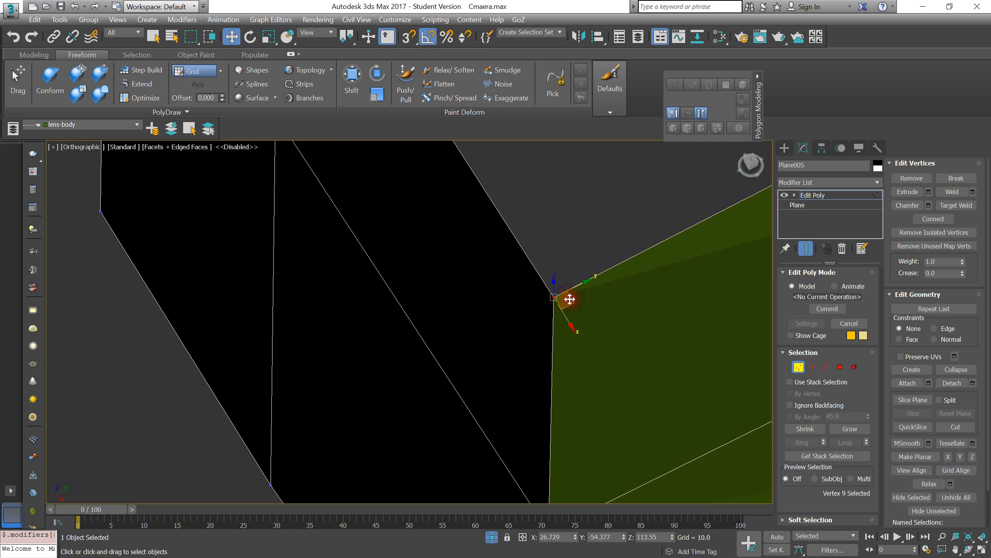
Step: Move the middle vertex of the vertical corner slightly to bring it in line with the corner
scroll(564, 292, down, 3)
middle_drag(570, 285, 546, 222)
click(533, 363)
alt+middle_drag(533, 362, 549, 351)
drag(545, 360, 548, 346)
scroll(550, 339, down, 4)
alt+middle_drag(550, 338, 553, 330)
Step: In the Top view, reposition the corner vertices so that they line up above each other
key(t)
scroll(486, 400, up, 5)
middle_drag(391, 424, 485, 351)
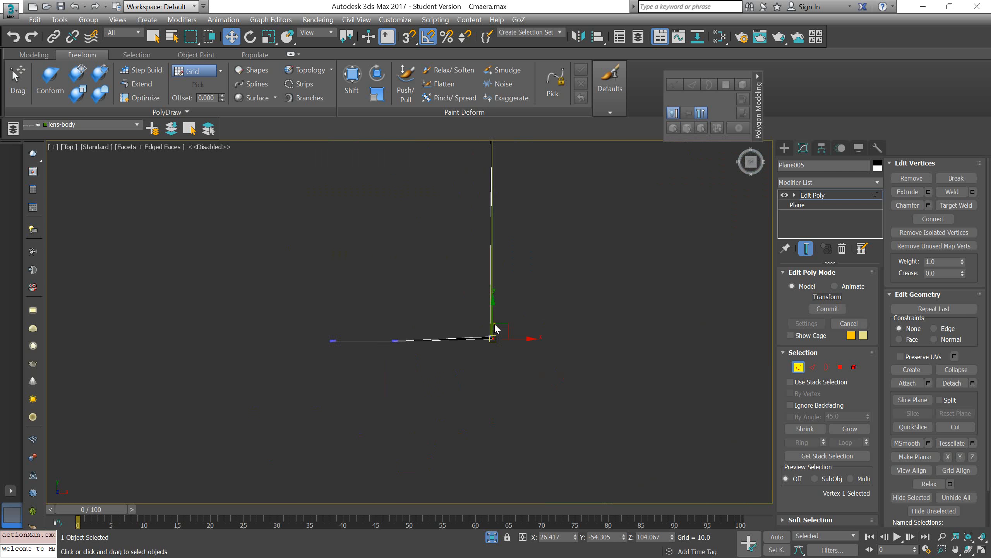
scroll(485, 351, up, 4)
click(501, 331)
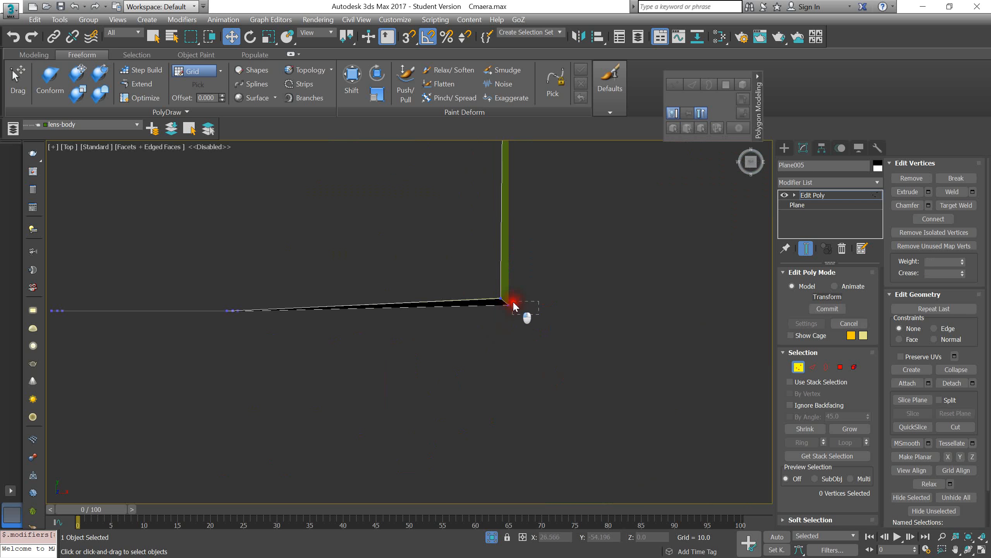
drag(513, 303, 511, 303)
scroll(505, 306, up, 5)
mouse_move(445, 252)
mouse_down()
mouse_move(497, 290)
mouse_move(493, 272)
mouse_move(495, 290)
mouse_move(522, 288)
mouse_move(503, 285)
mouse_up()
key(F3)
key(F3)
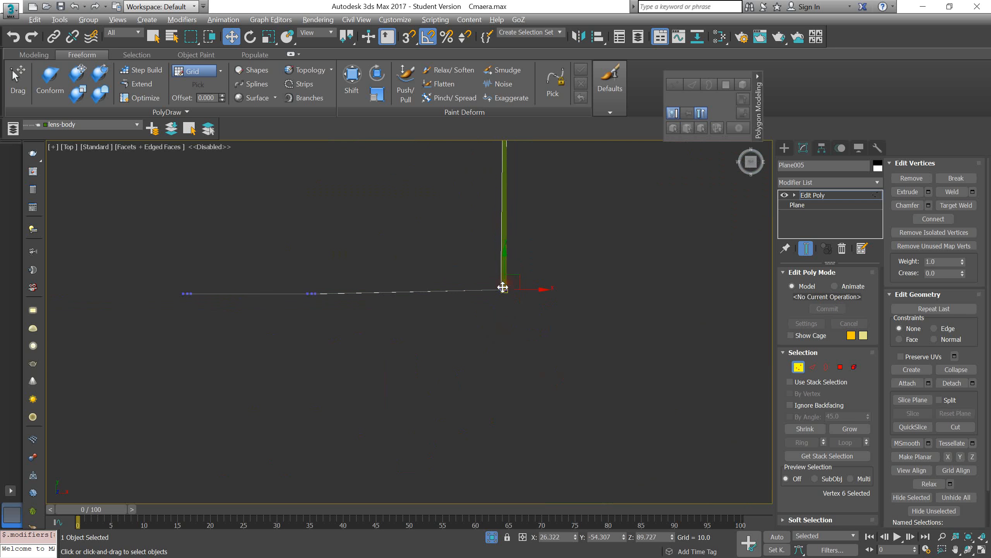
Step: Inspect the cleaned-up corner and the rest of the side piece from several angles
mouse_move(502, 286)
alt+middle_down()
mouse_move(496, 261)
mouse_move(492, 326)
mouse_move(500, 269)
alt+middle_up()
scroll(498, 266, down, 4)
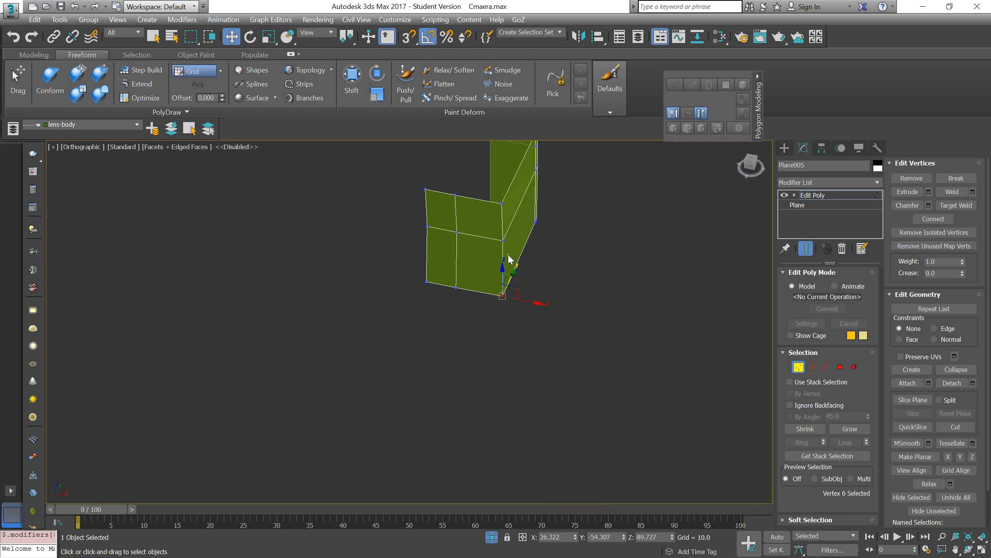
scroll(506, 254, up, 4)
scroll(504, 170, up, 2)
middle_drag(504, 170, 497, 246)
scroll(489, 234, down, 3)
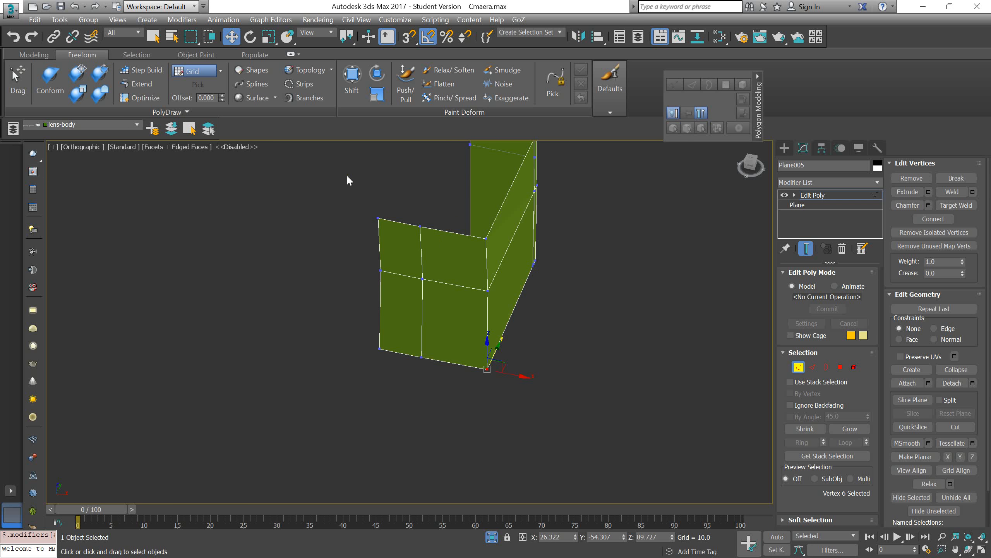
scroll(460, 287, up, 4)
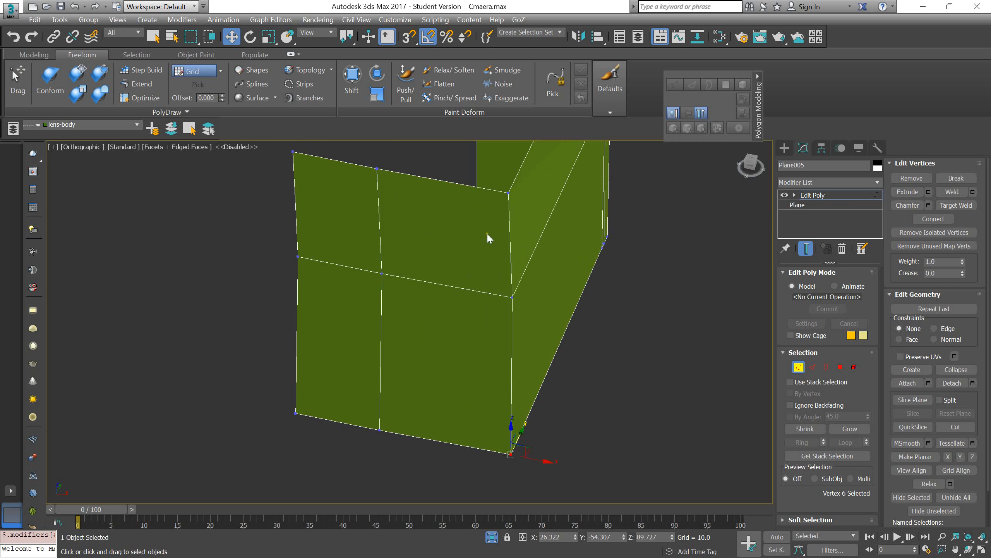
scroll(510, 245, down, 2)
alt+middle_drag(491, 259, 495, 231)
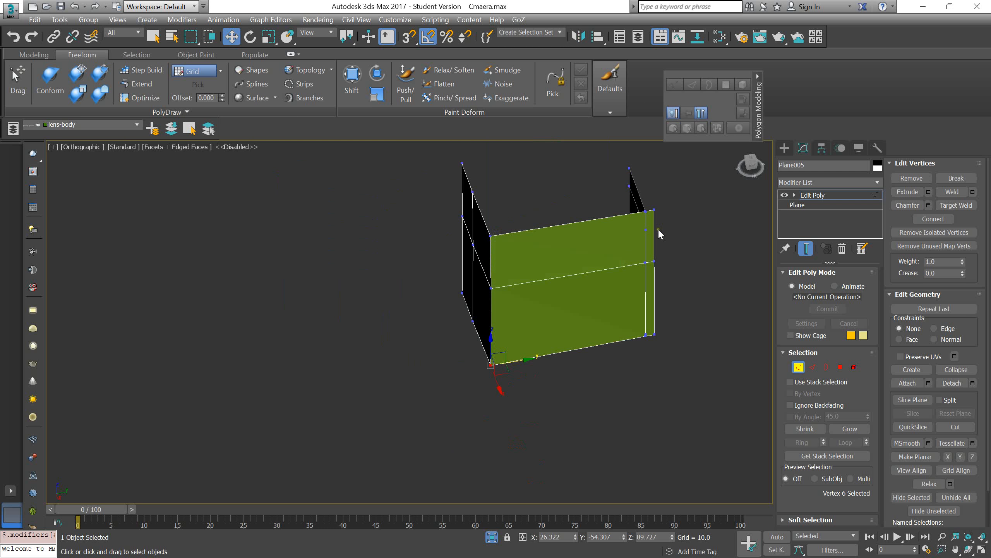
scroll(659, 233, up, 6)
click(641, 183)
alt+middle_drag(646, 185, 553, 215)
Step: Try moving the end panel as an element to test its connection, undo the move, and select the adjoining element
key(5)
click(665, 246)
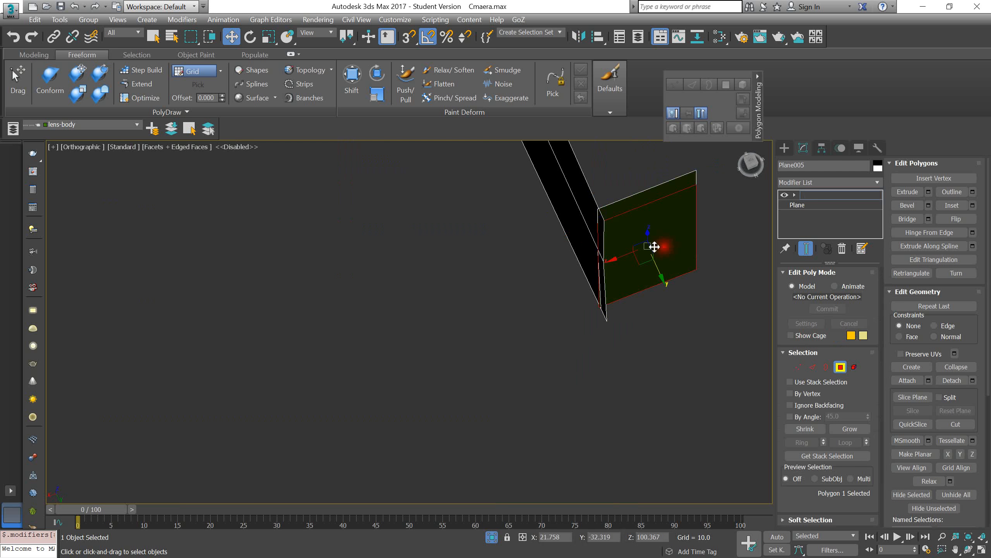
click(654, 249)
drag(643, 228, 666, 305)
key(ctrl+z)
alt+middle_drag(630, 237, 663, 221)
click(561, 239)
alt+middle_drag(561, 240, 623, 264)
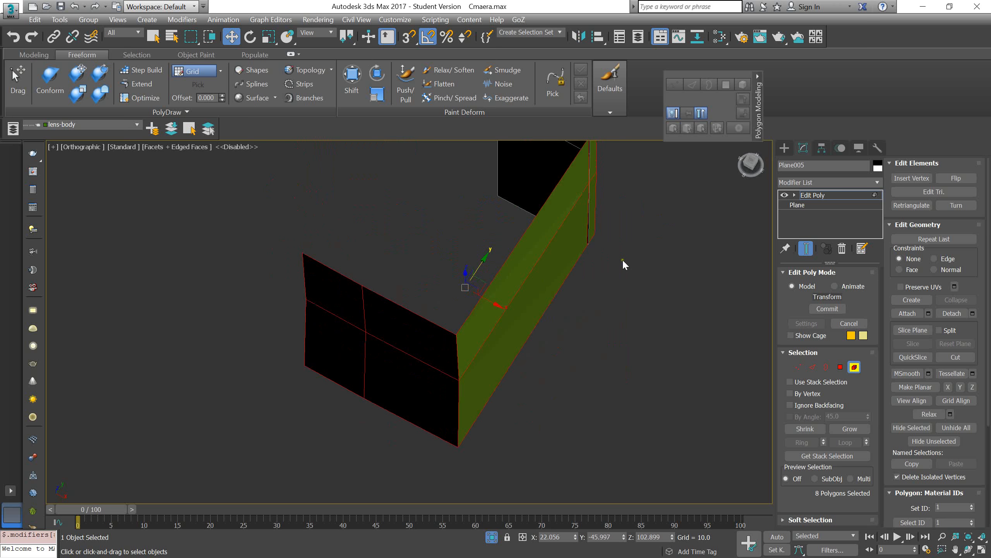
Step: Add a second Edit Poly modifier on top of the side piece's modifier stack
click(816, 184)
click(816, 185)
click(816, 185)
click(816, 185)
click(819, 183)
key(e)
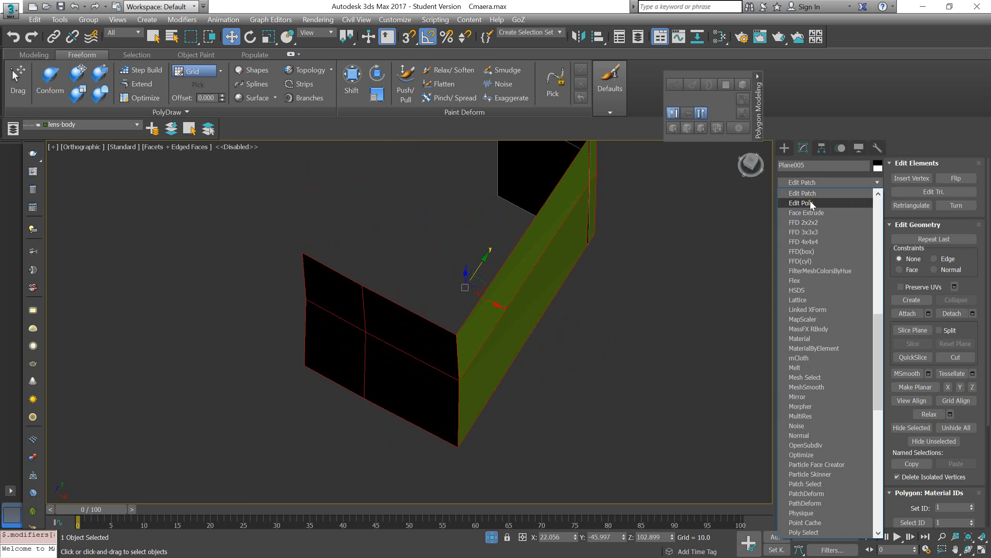
click(835, 197)
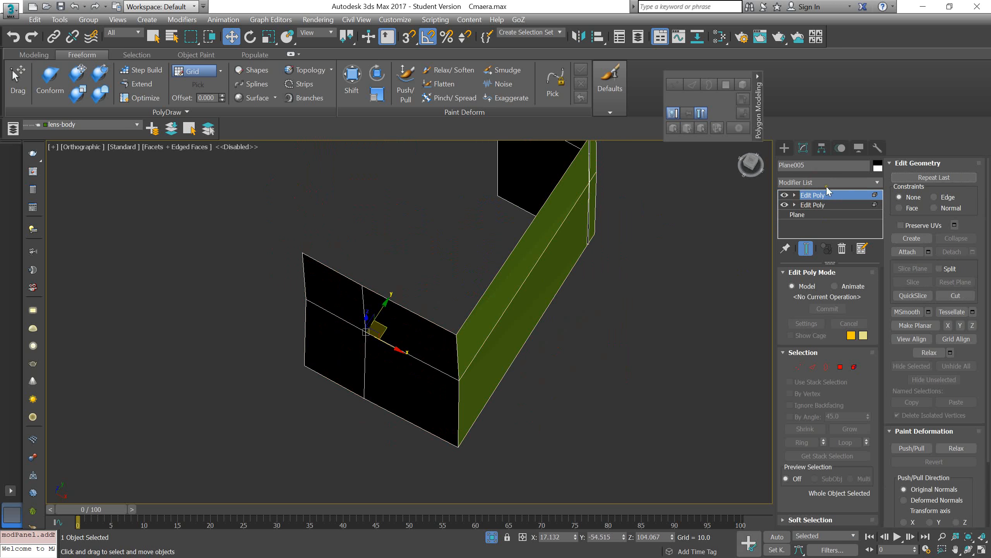
Step: Add a MeshSmooth modifier on top of the side piece's modifier stack and examine the rounded corner
click(828, 182)
key(m)
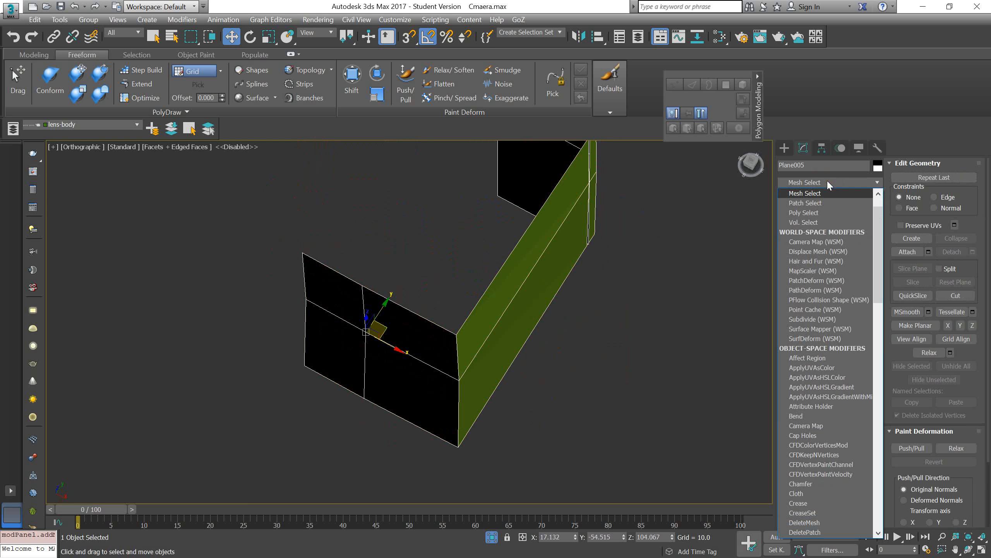
click(827, 182)
click(827, 182)
key(m)
key(m)
key(m)
key(m)
key(m)
key(m)
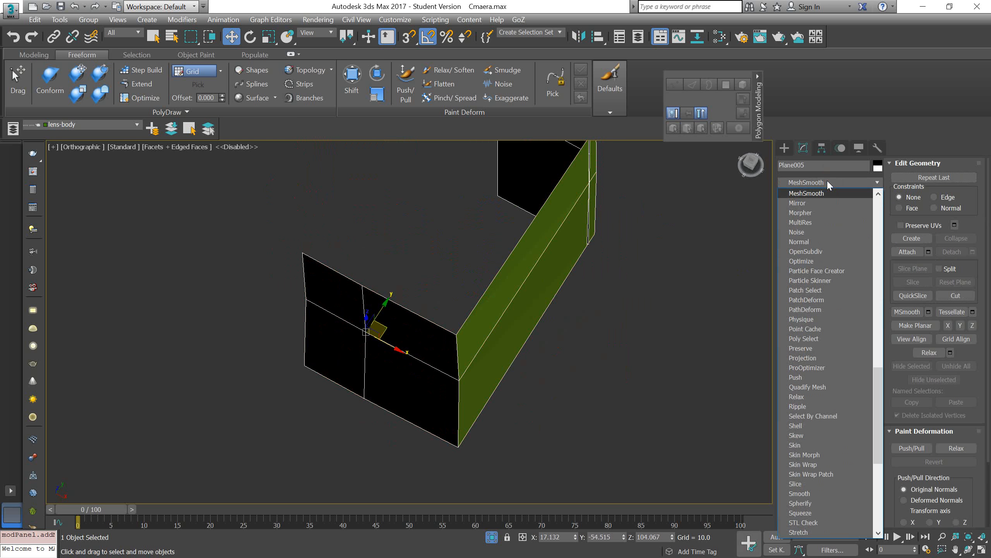
key(Return)
scroll(519, 297, up, 5)
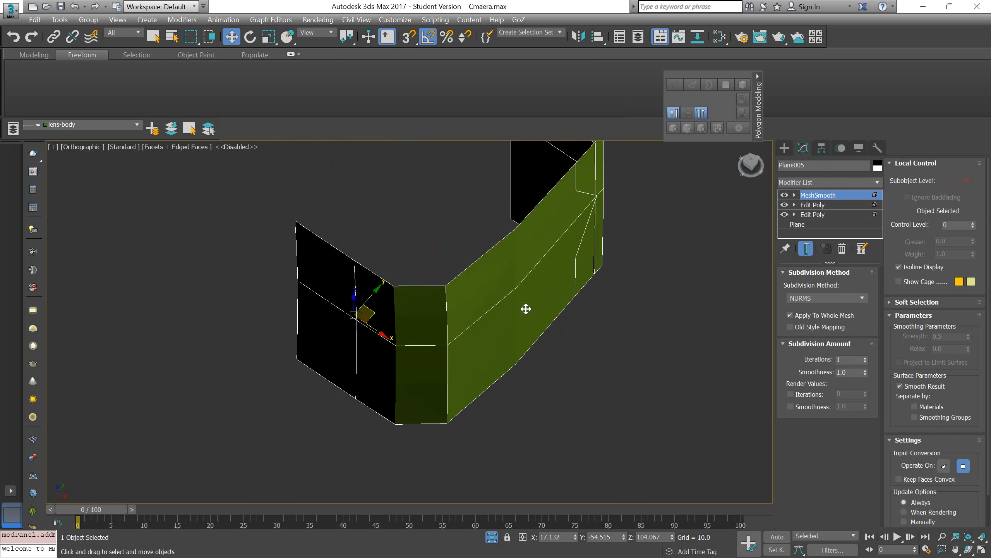
alt+middle_drag(512, 285, 450, 331)
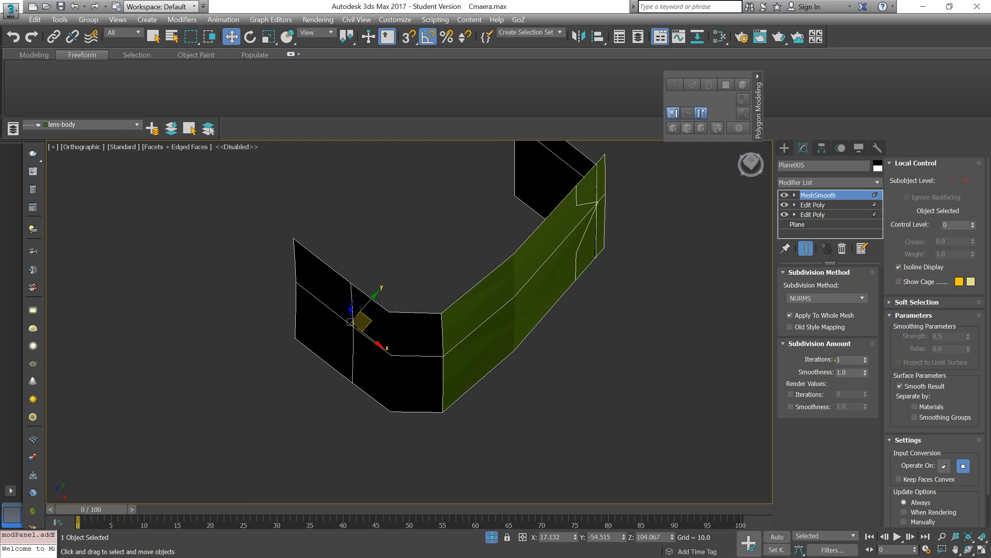
Step: Raise the MeshSmooth iterations to 4 and check the corner's curve in the Top view
click(864, 357)
click(863, 358)
click(864, 357)
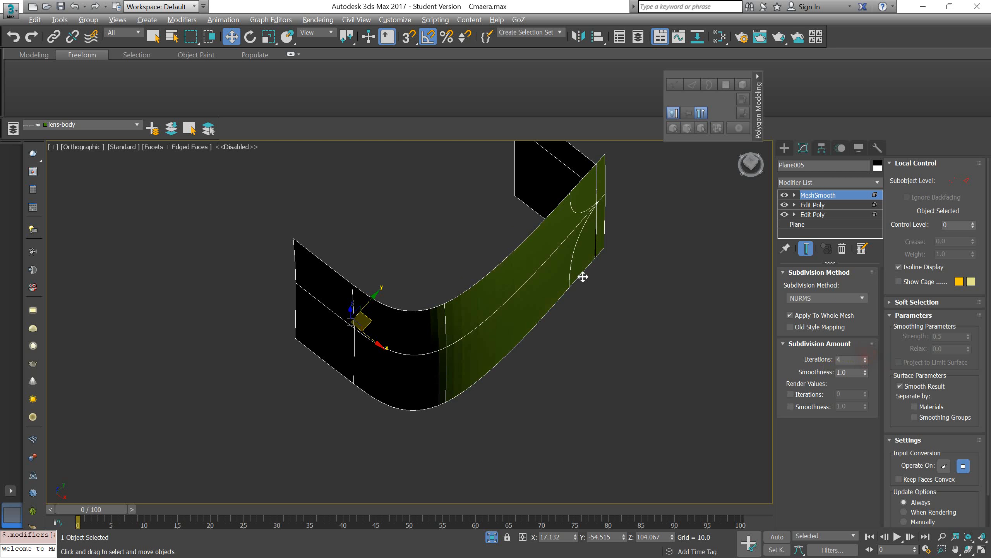
alt+middle_drag(582, 277, 575, 242)
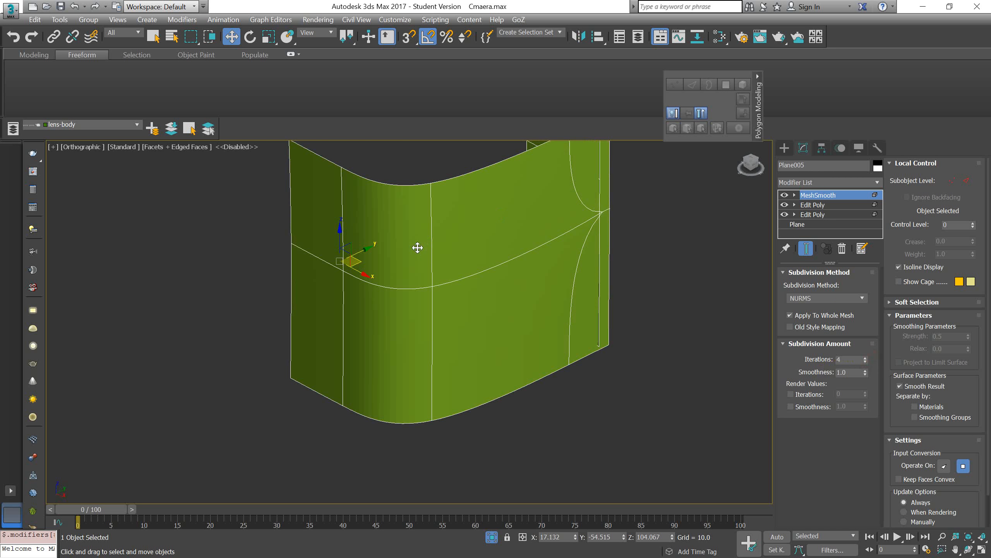
key(t)
scroll(453, 406, up, 8)
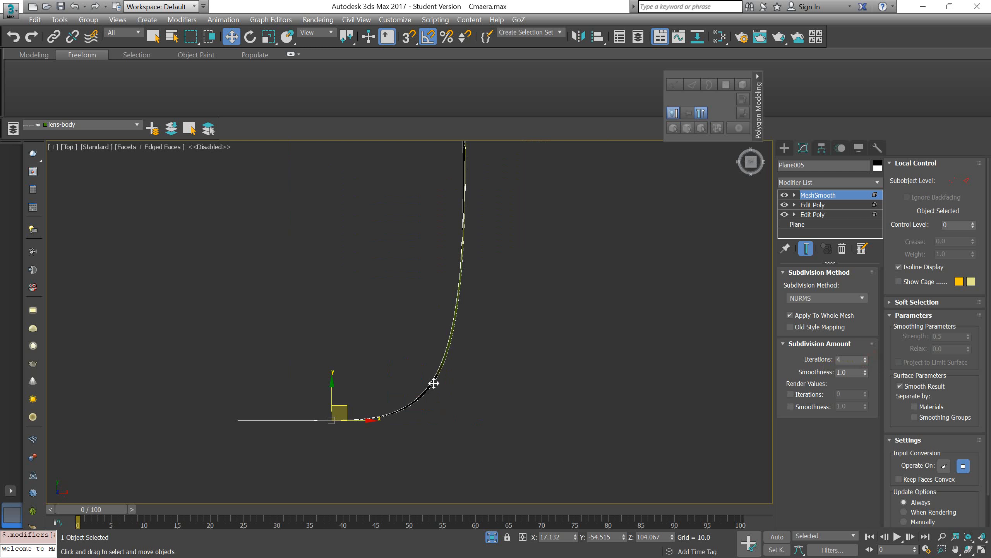
Step: Return to the upper Edit Poly with MeshSmooth hidden and pick the corner vertex in the Top view
click(812, 206)
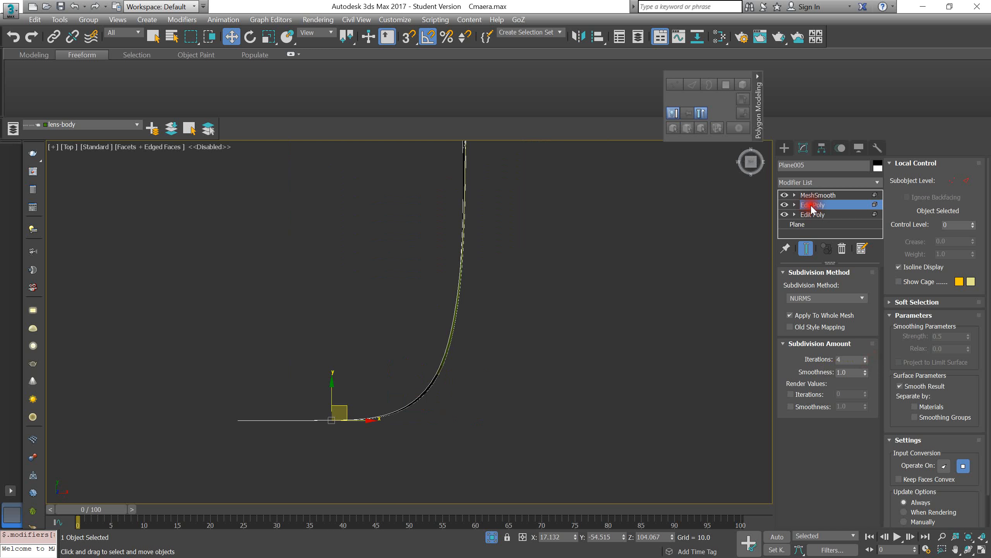
click(785, 195)
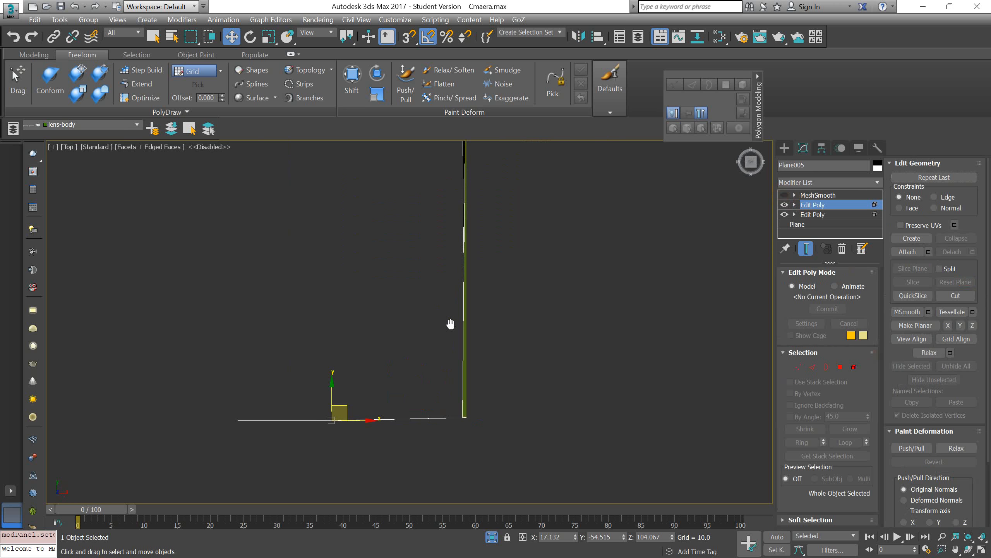
key(1)
scroll(482, 401, up, 5)
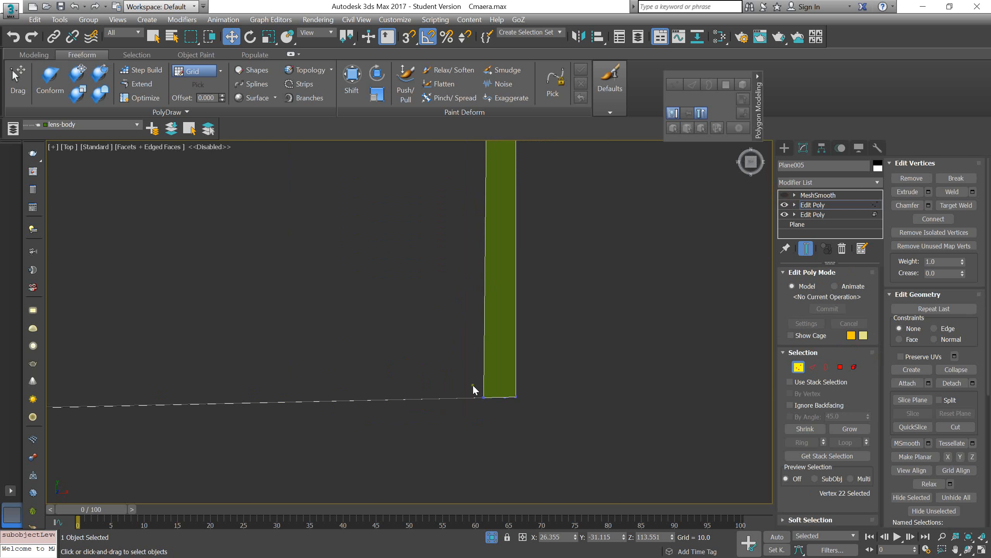
click(484, 397)
scroll(477, 397, down, 3)
Step: Connect the three horizontal edges of the front panel beside the corner with one segment, using a slide of -43
key(2)
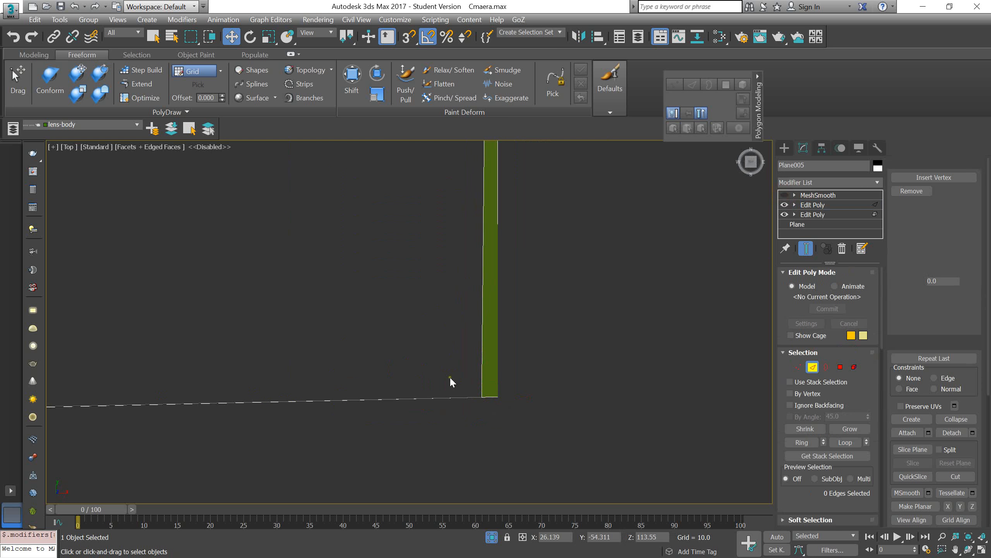
scroll(450, 408, down, 3)
alt+middle_drag(450, 409, 436, 376)
scroll(441, 369, down, 3)
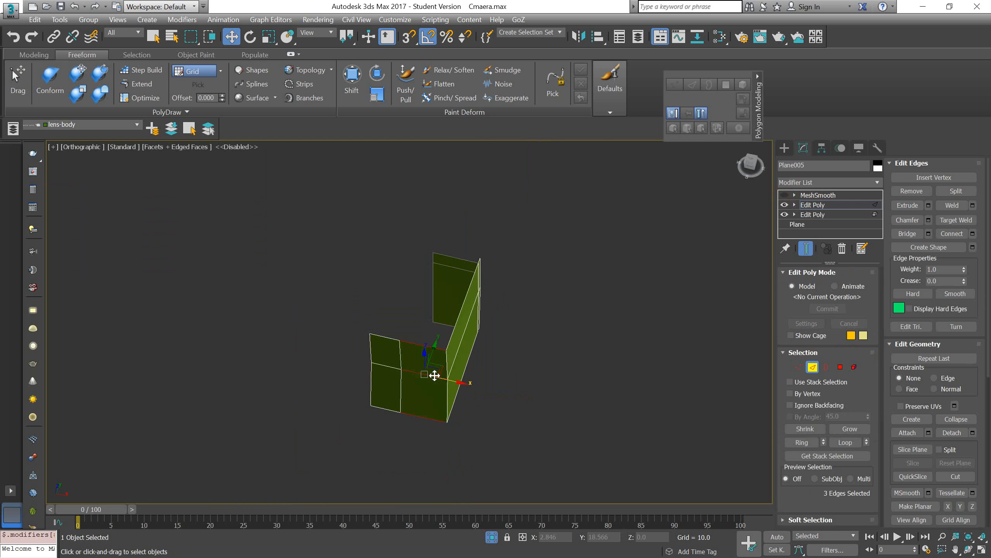
scroll(436, 376, up, 3)
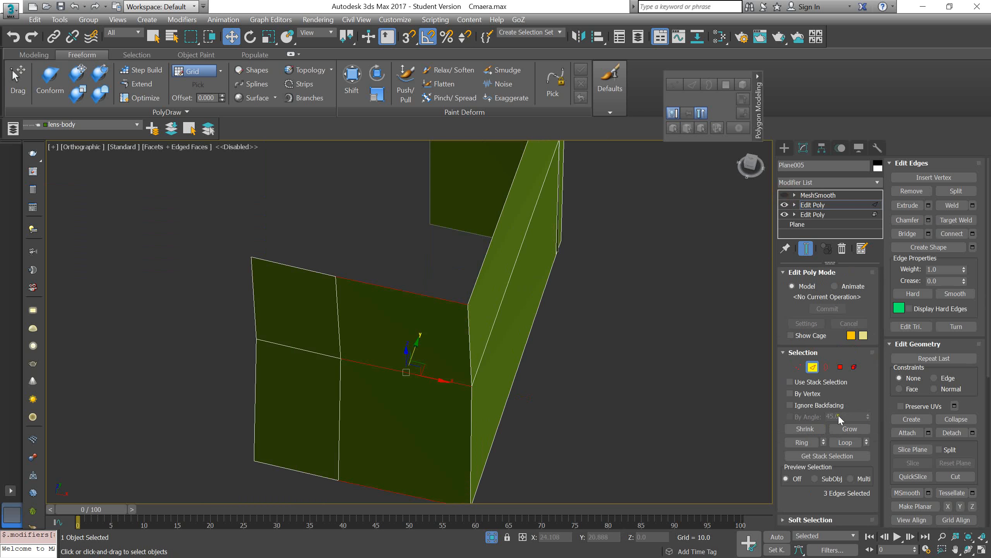
click(972, 234)
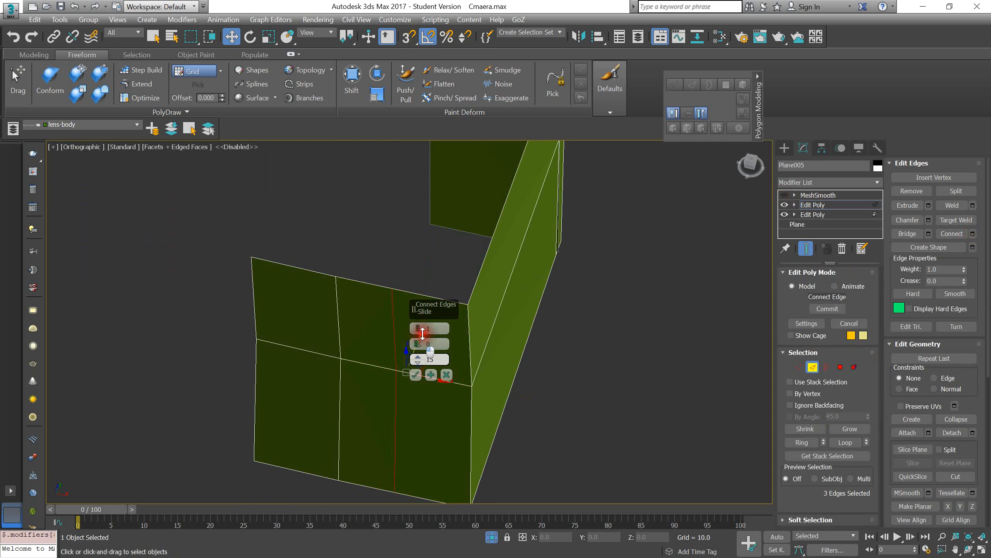
drag(423, 334, 441, 408)
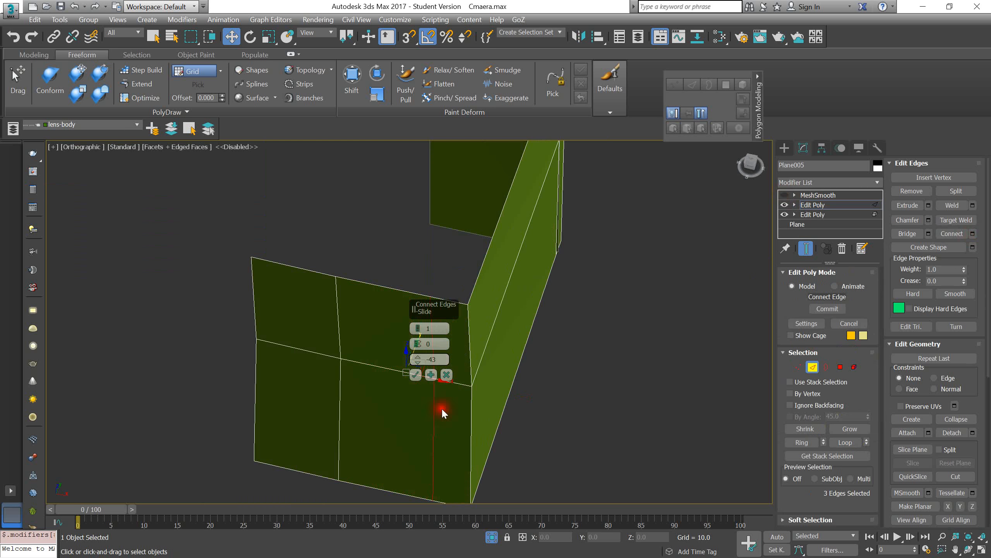
click(415, 374)
Step: Connect the three horizontal edges of the long side panel with one vertical segment near the corner
alt+middle_drag(437, 418, 438, 293)
drag(473, 258, 483, 405)
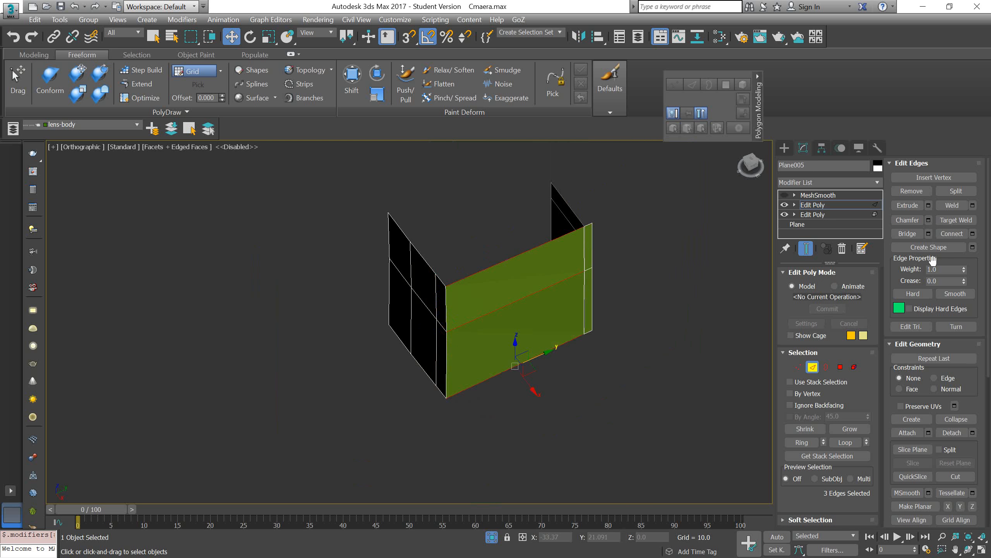
click(972, 233)
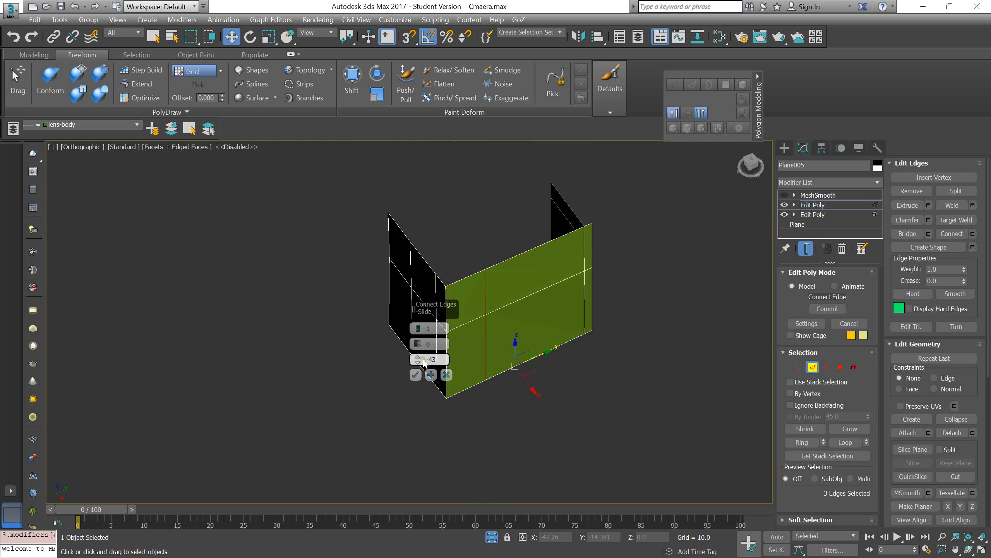
click(415, 374)
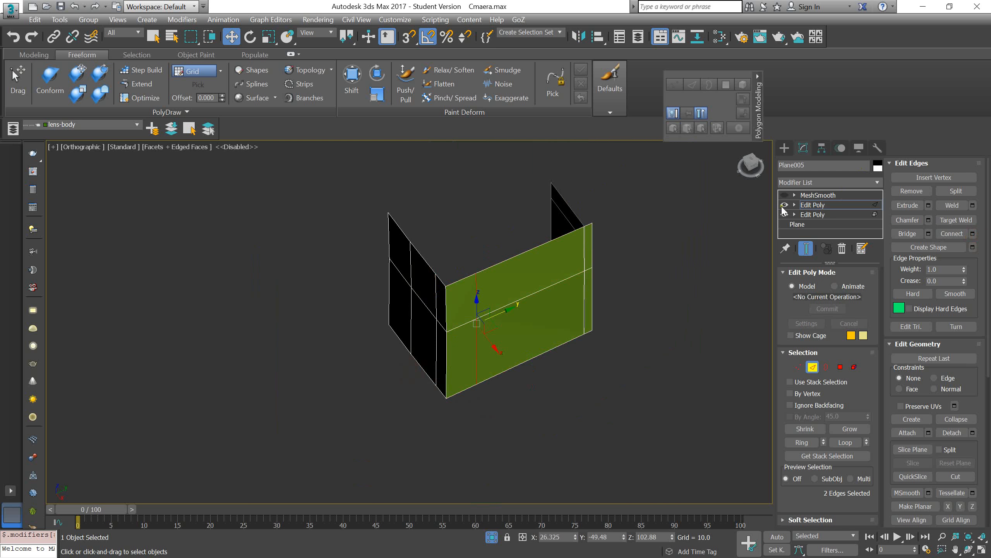
Step: Show the MeshSmooth result again and move the long panel's new vertical edges along Y to about -48
click(784, 195)
alt+middle_drag(544, 256, 538, 282)
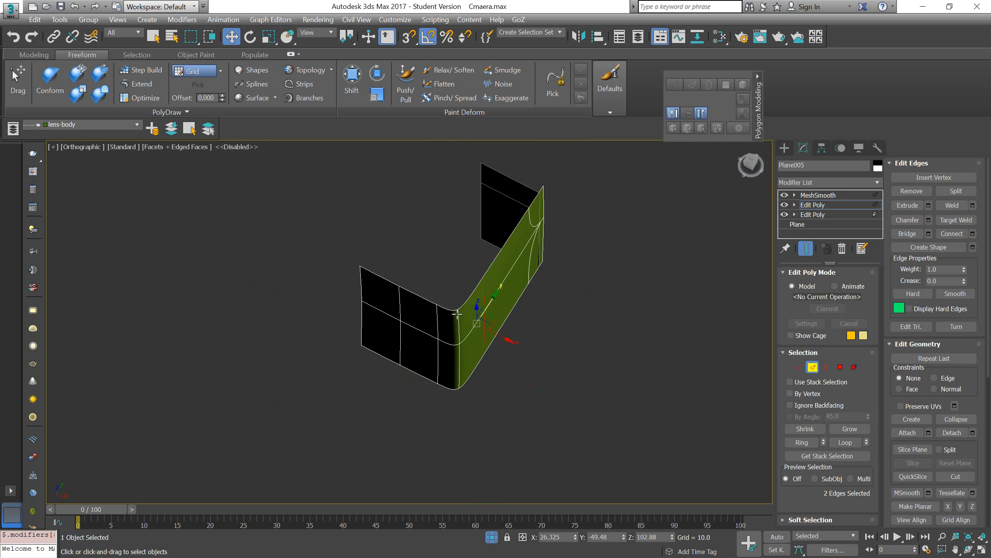
scroll(478, 304, up, 3)
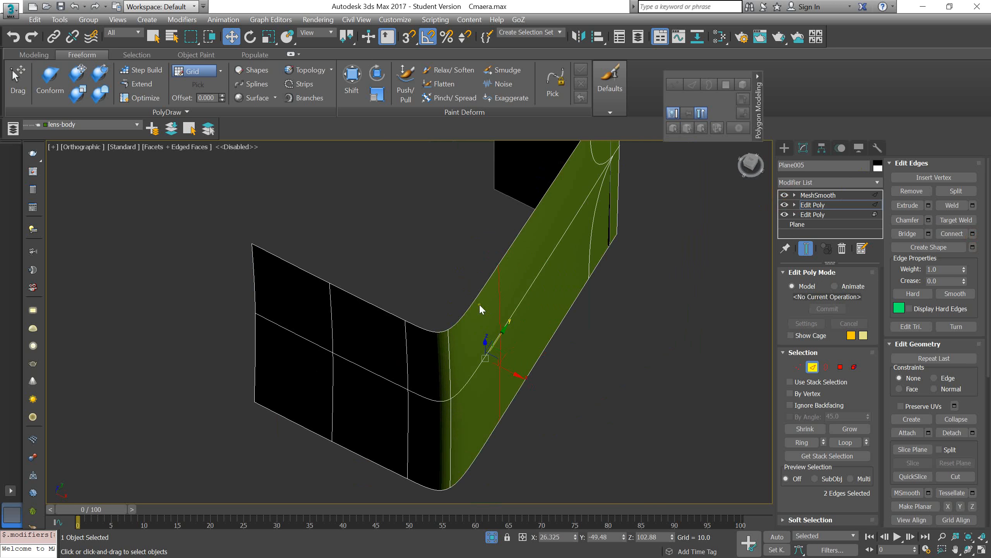
alt+middle_drag(502, 298, 500, 332)
drag(504, 335, 565, 291)
alt+middle_drag(556, 294, 521, 270)
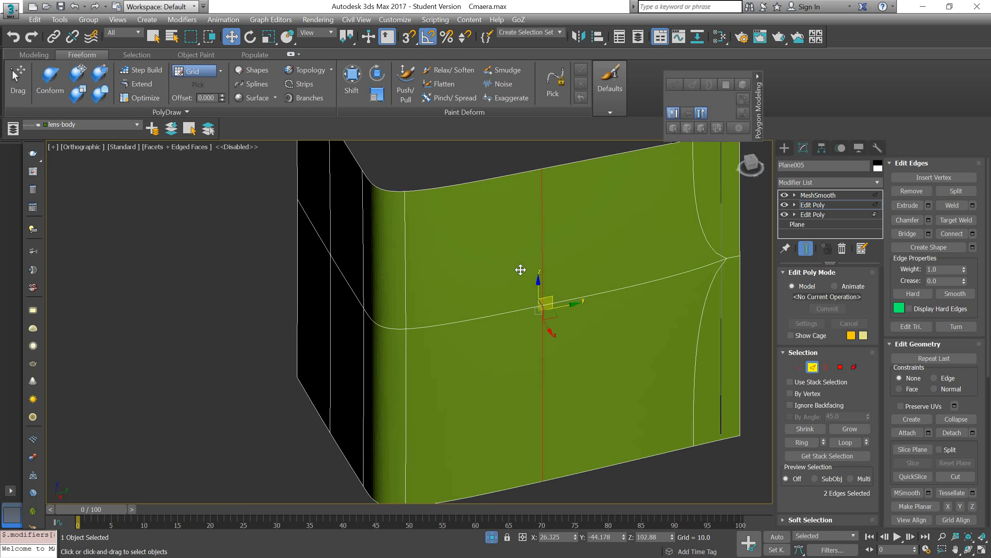
drag(572, 308, 493, 281)
alt+middle_drag(494, 281, 384, 355)
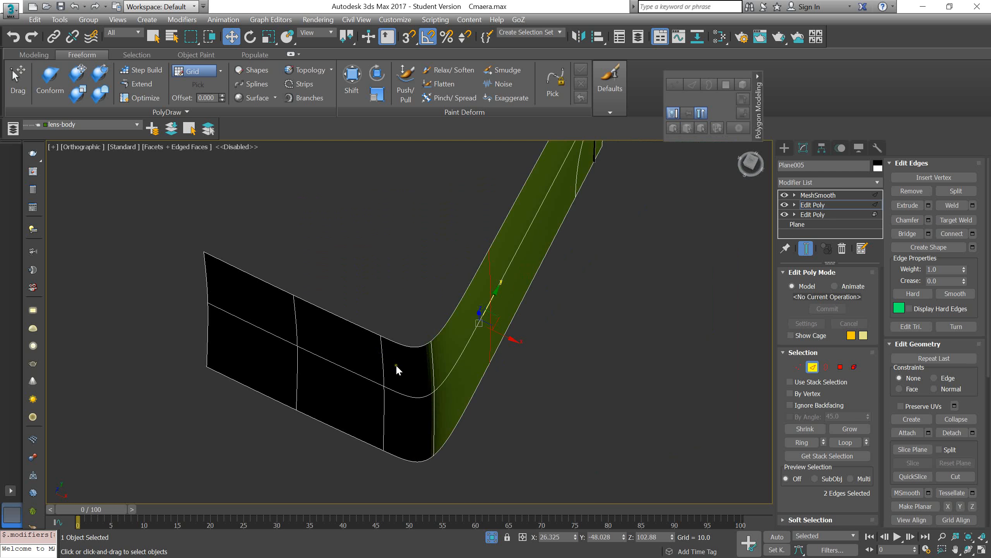
Step: Move the front panel's new vertical edges away from the corner to about X 19.7 and check the curve from the top
click(388, 365)
drag(413, 404, 364, 377)
alt+middle_drag(364, 376, 420, 343)
key(t)
scroll(460, 418, up, 7)
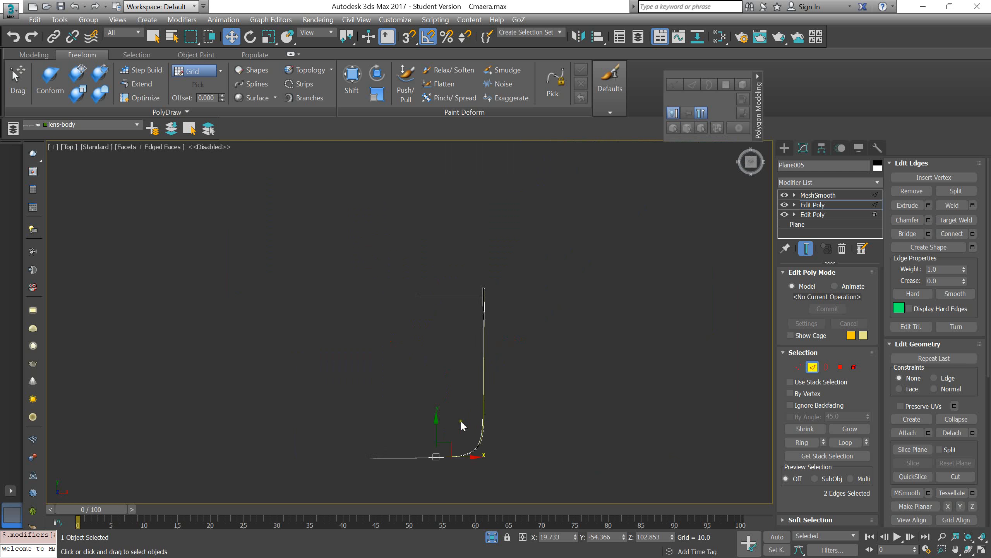
middle_drag(459, 430, 456, 348)
Step: Switch to the unnamed.jpg blueprint in Photos and compare the camera body's rounded end with the modeled corner
key(super)
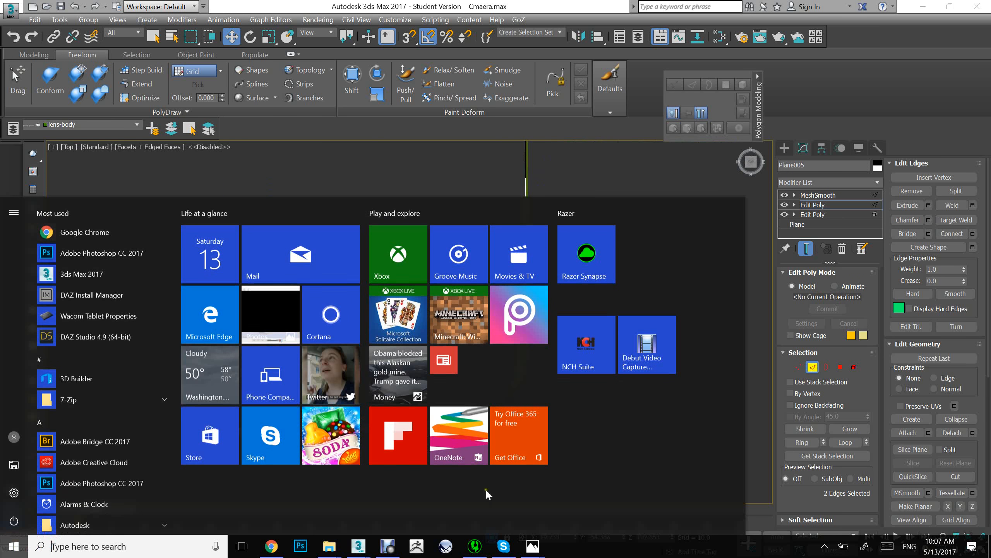
mouse_move(533, 541)
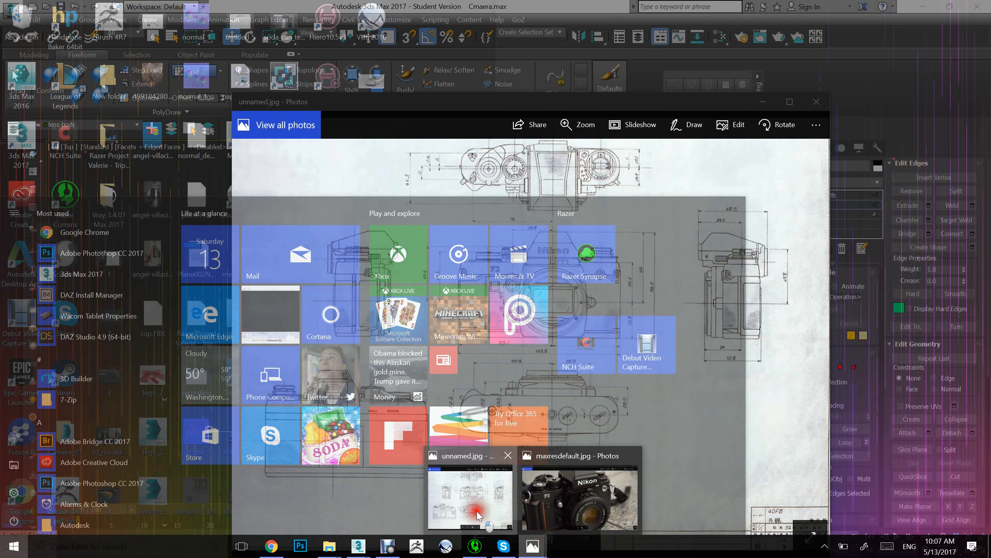
click(478, 511)
scroll(569, 416, up, 5)
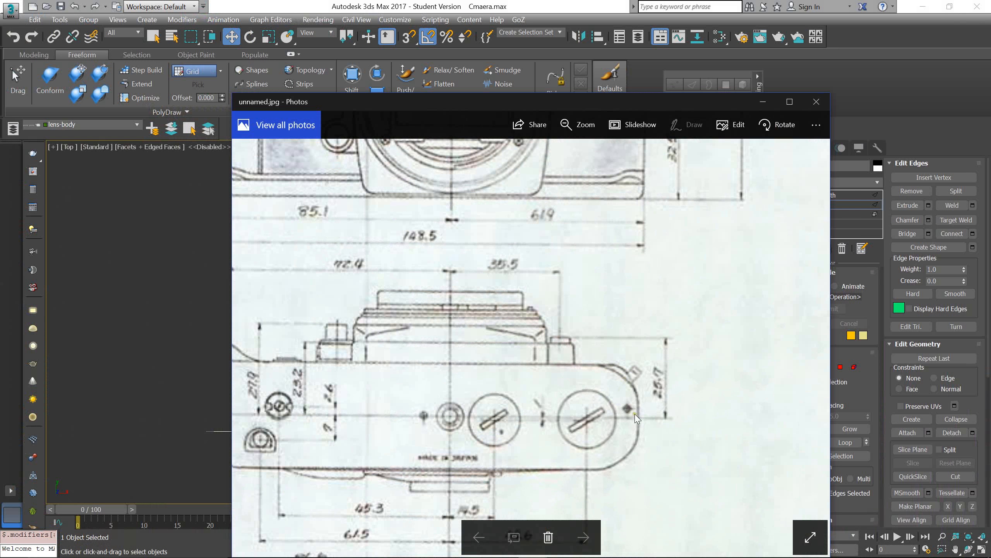
drag(655, 379, 568, 363)
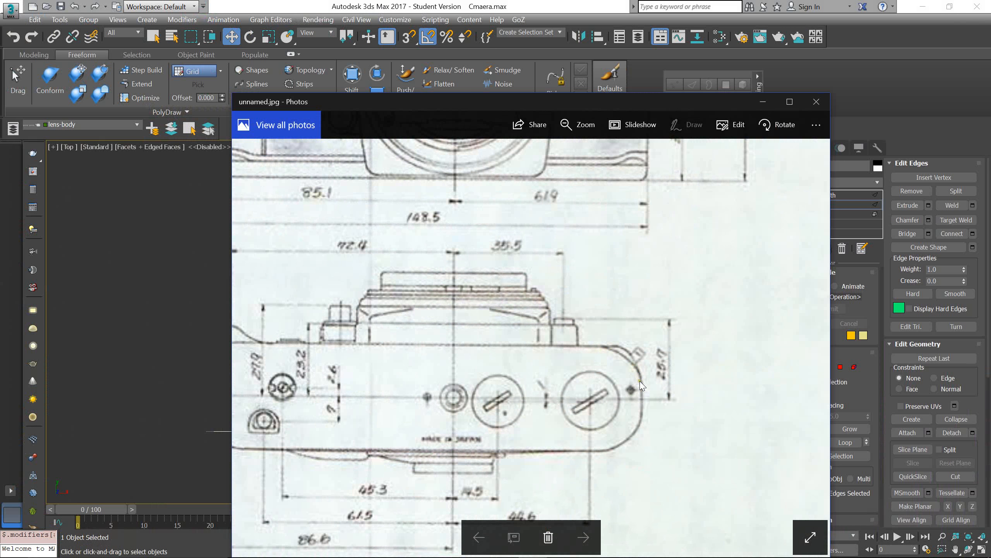
drag(566, 100, 855, 44)
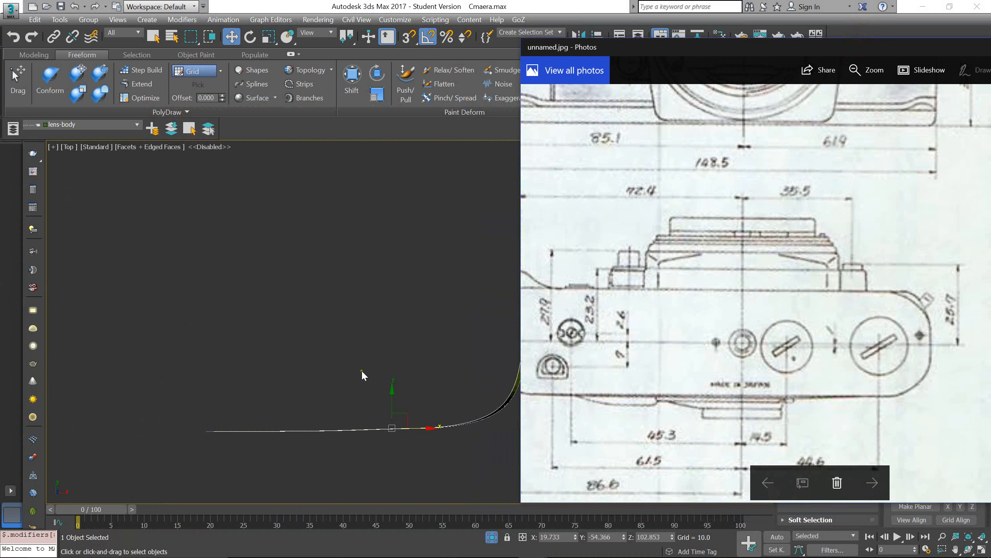
alt+middle_drag(387, 366, 348, 308)
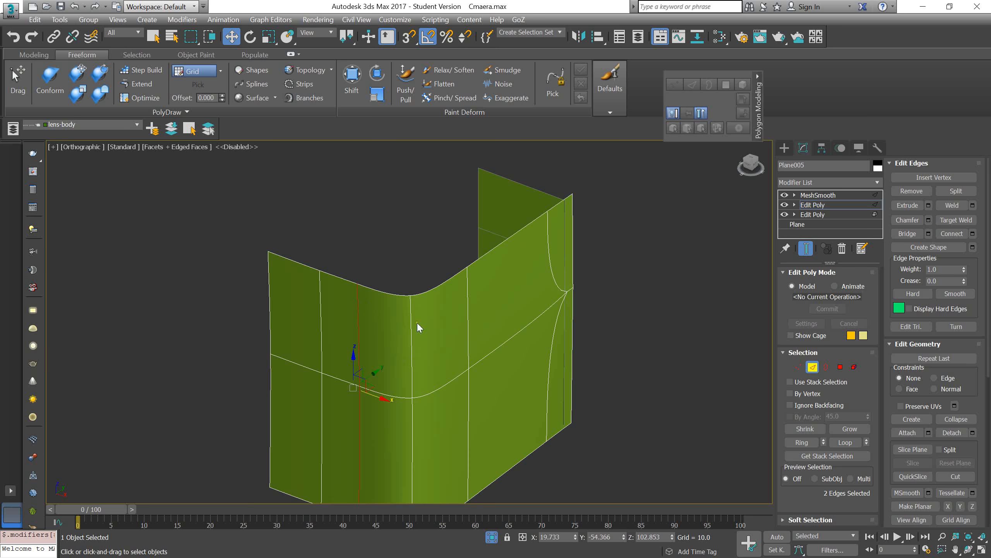
Step: Open the maxresdefault.jpg camera photo in Photos and examine how the body's side corner is rounded
key(super)
mouse_move(533, 545)
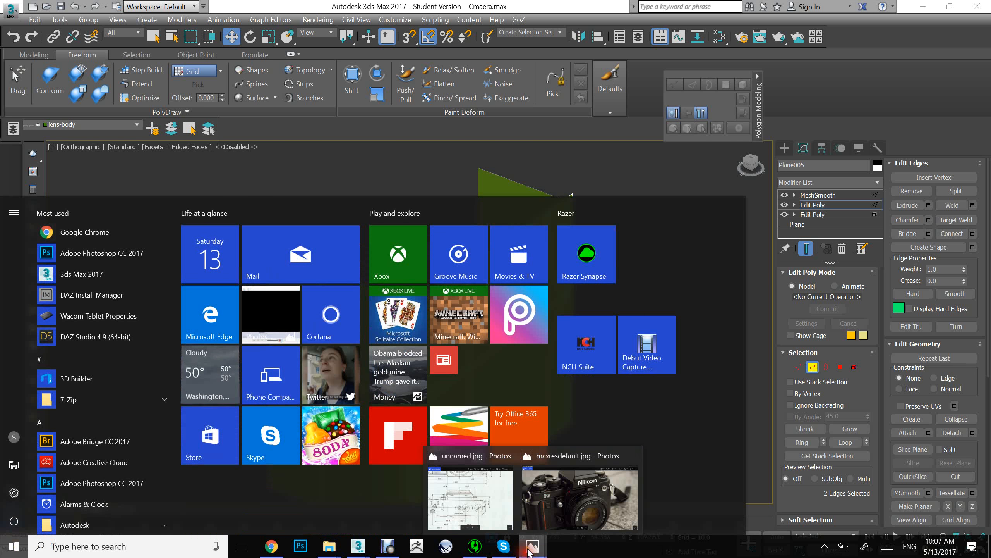
click(556, 507)
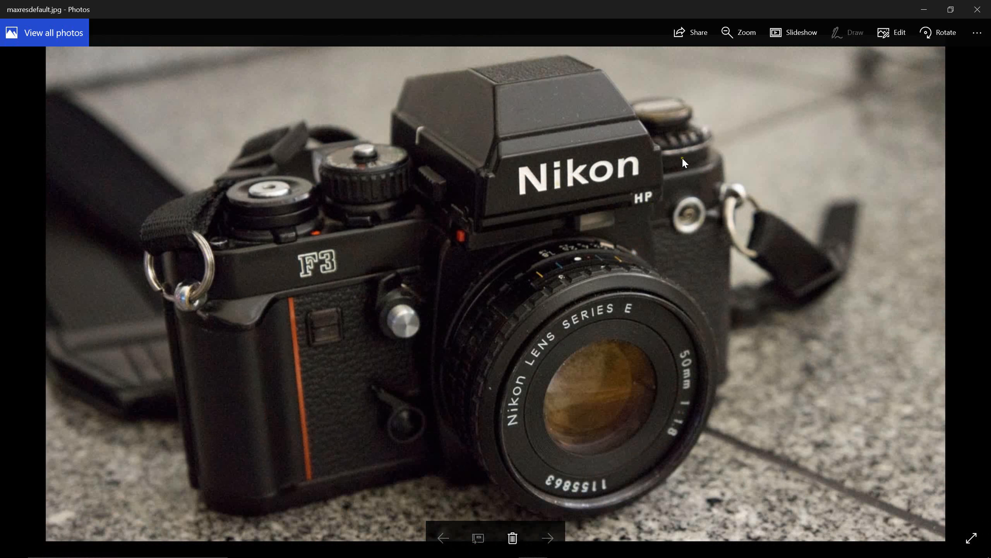
scroll(683, 159, up, 2)
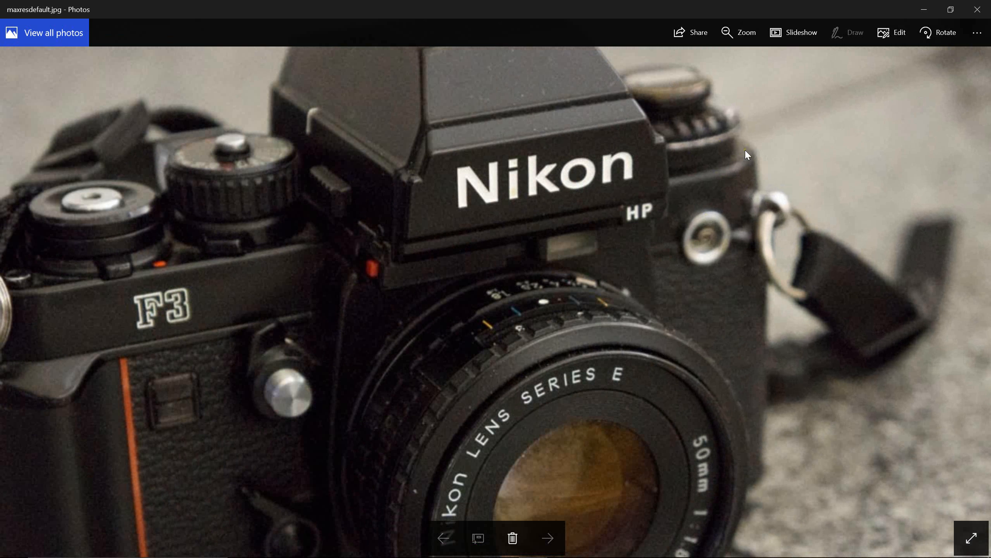
scroll(745, 149, down, 2)
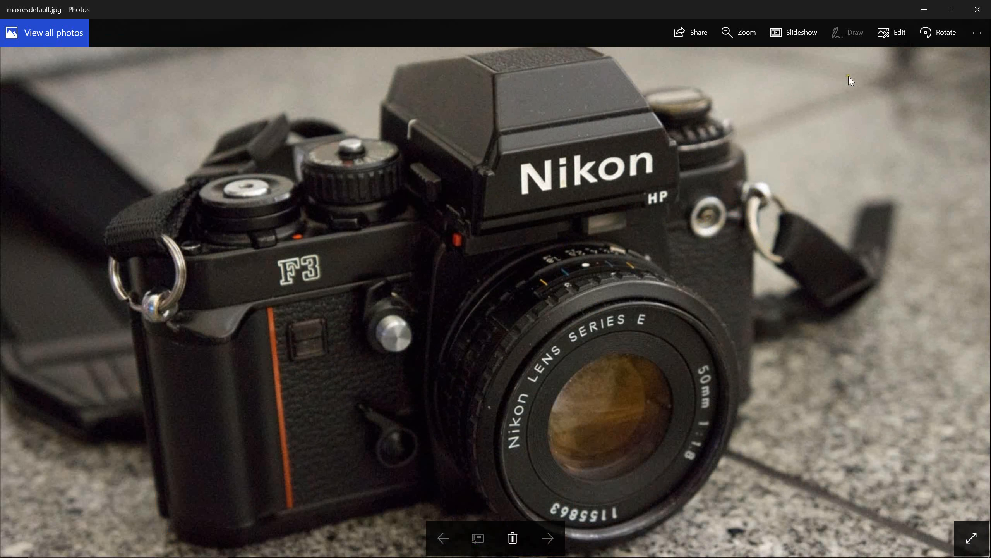
scroll(772, 153, up, 2)
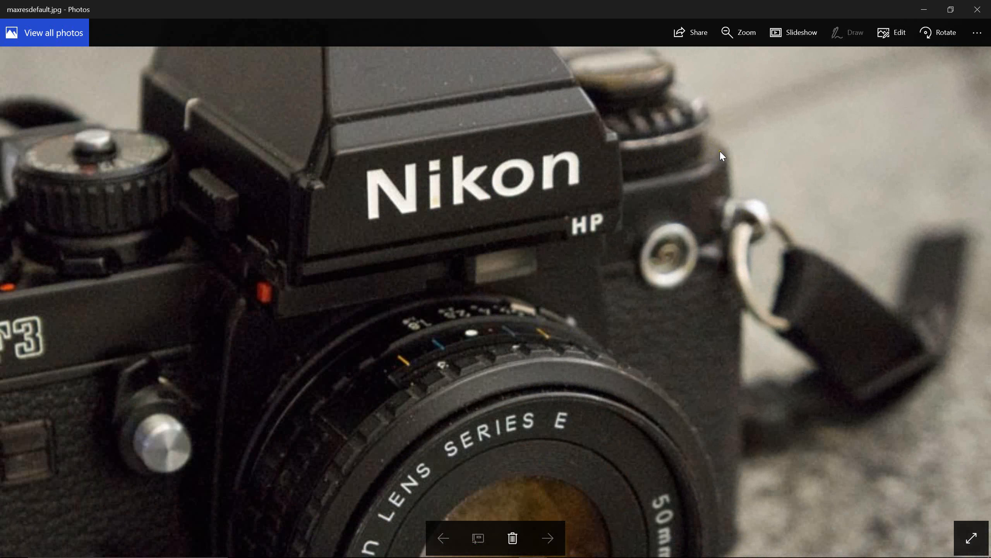
drag(679, 6, 878, 58)
Step: Back in 3ds Max, hide the MeshSmooth result to show the side piece's unsmoothed mesh
middle_drag(353, 261, 355, 281)
scroll(347, 261, down, 2)
click(786, 195)
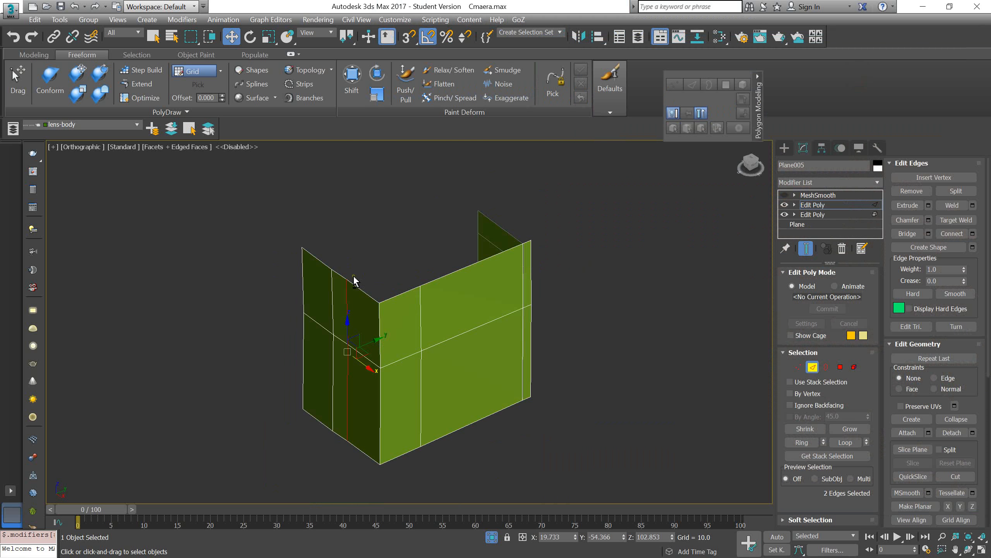
click(396, 296)
scroll(429, 289, up, 4)
mouse_move(431, 287)
alt+middle_down()
mouse_move(444, 290)
mouse_move(430, 298)
alt+middle_up()
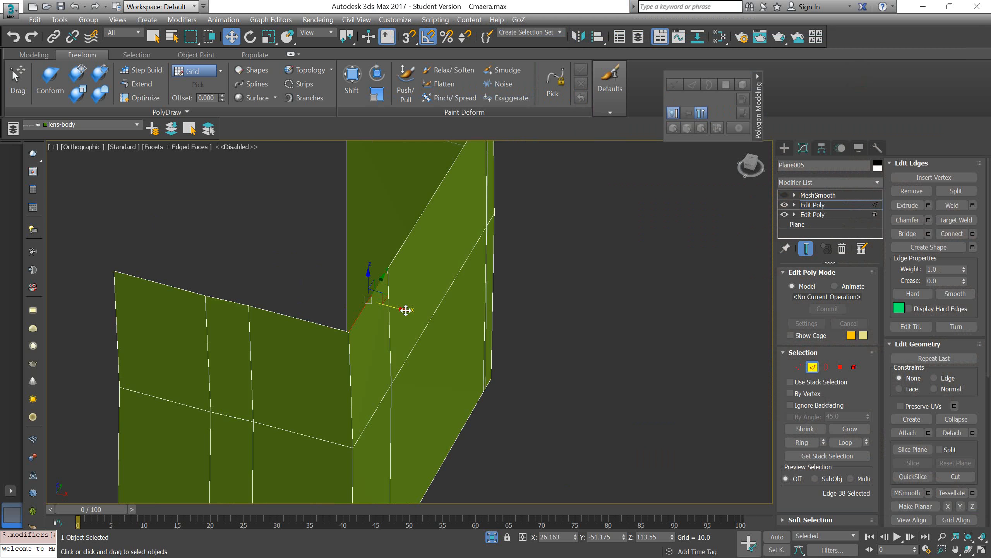
shift+drag(390, 310, 297, 266)
scroll(379, 265, down, 4)
key(ctrl+z)
Step: Extrude the side panel's three top edges inward to about X 19.6 to start the top face
alt+middle_drag(429, 252, 401, 258)
scroll(400, 258, up, 2)
double_click(395, 259)
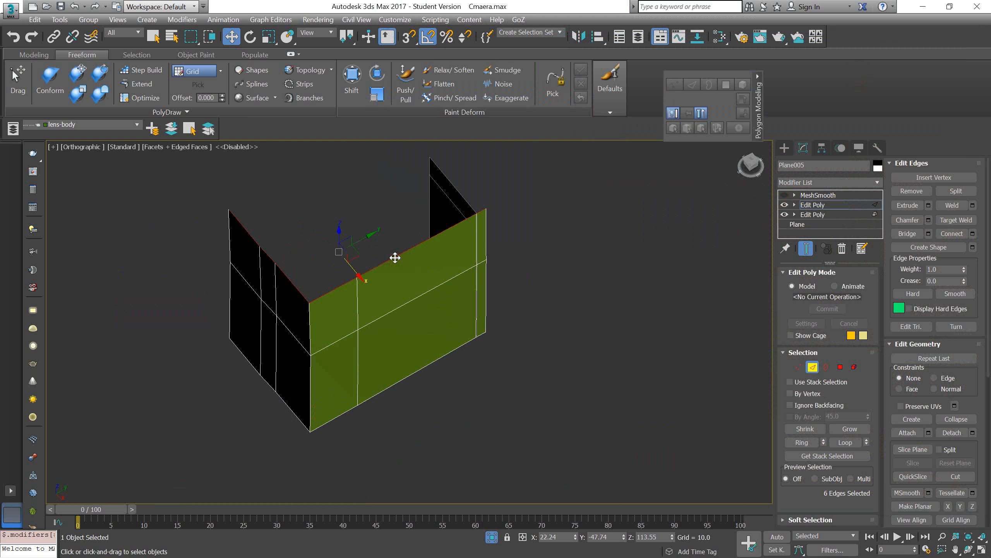
alt+drag(316, 281, 236, 254)
alt+middle_drag(455, 251, 470, 256)
scroll(443, 260, up, 4)
drag(407, 249, 290, 218)
middle_drag(256, 315, 379, 277)
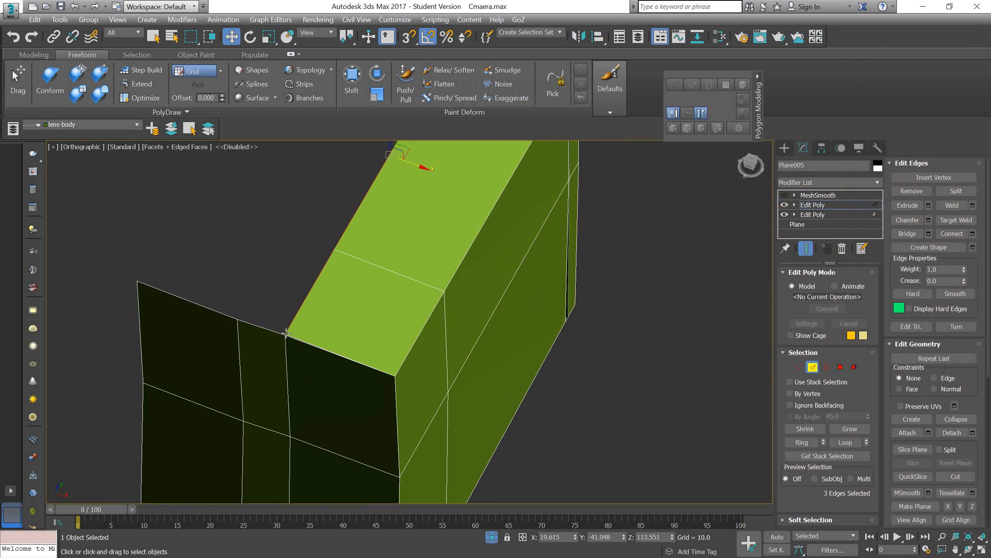
Step: Weld the top face's inner front corner vertex to the front panel's vertex using a 0.1 threshold
scroll(298, 335, down, 1)
middle_drag(298, 335, 327, 324)
scroll(327, 324, up, 2)
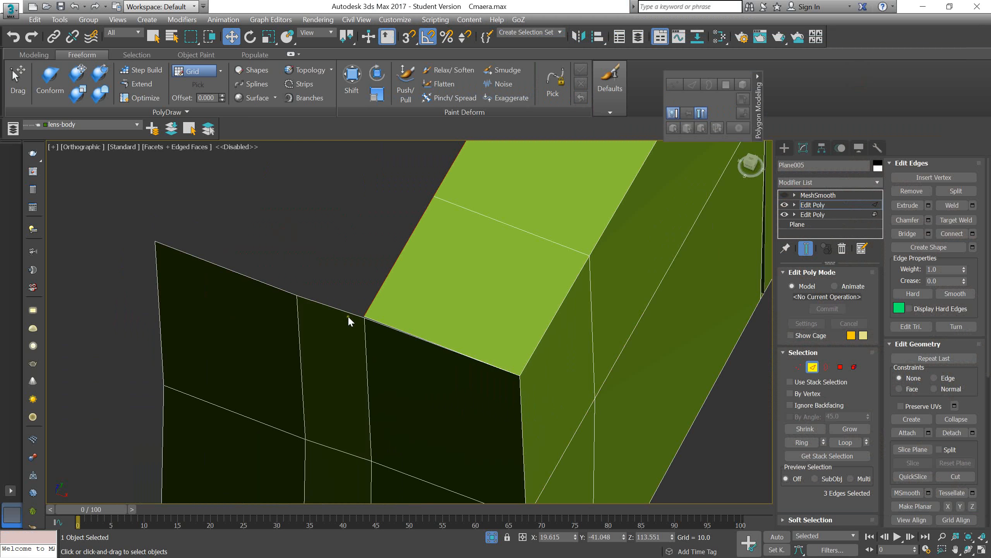
key(1)
click(364, 317)
right_click(362, 318)
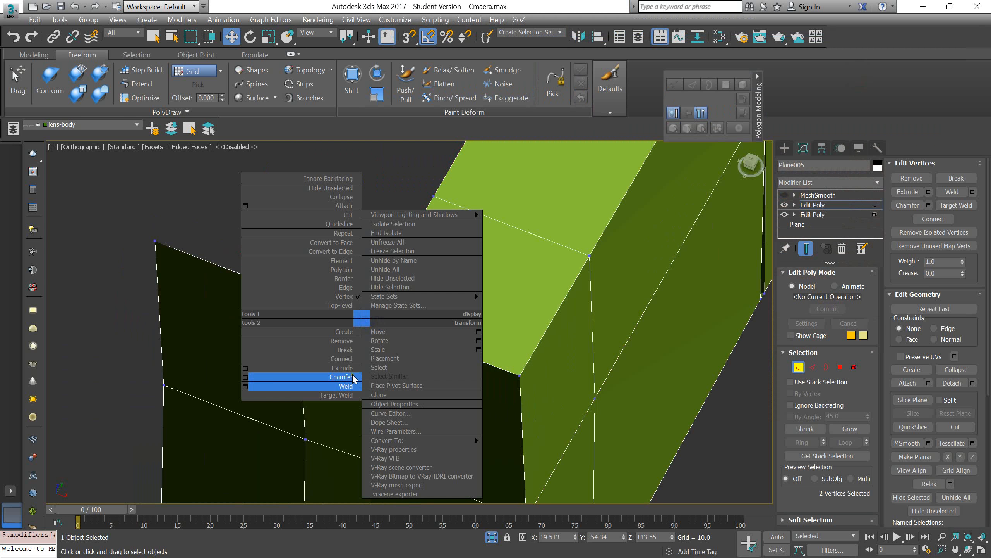
click(245, 385)
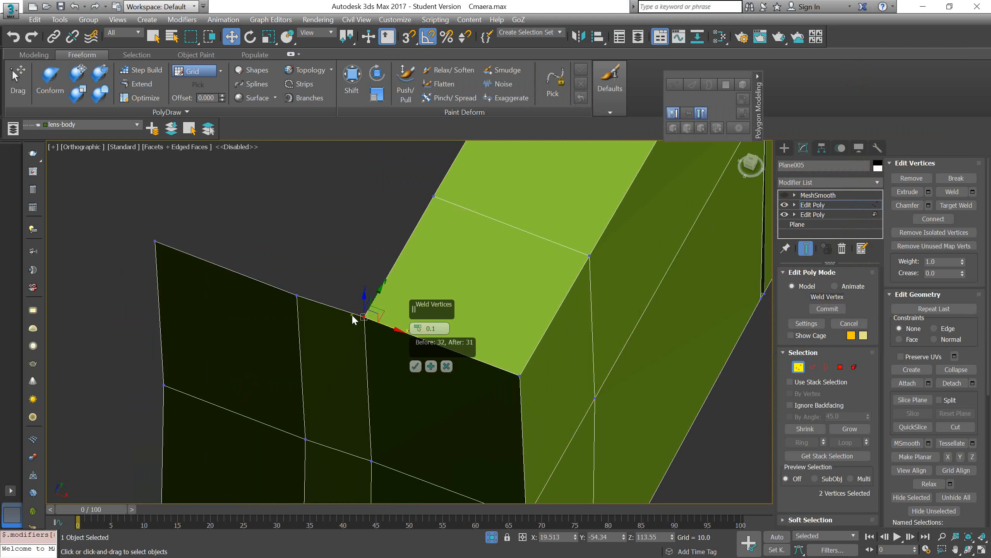
click(415, 367)
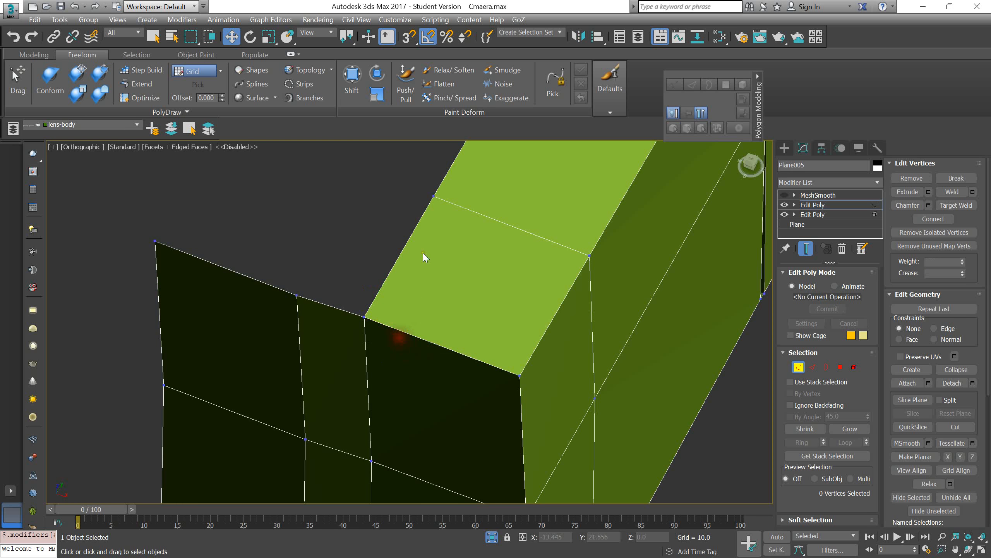
click(365, 318)
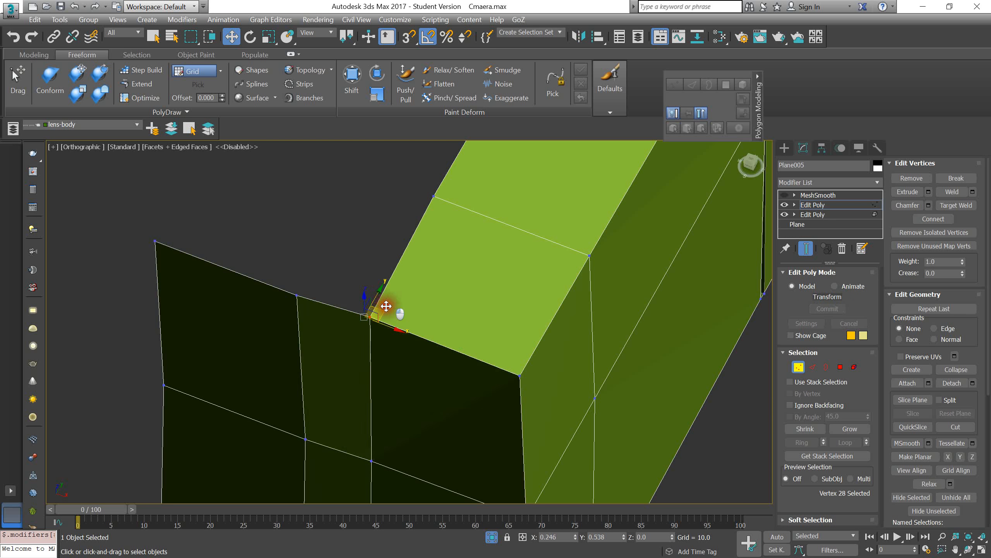
middle_drag(363, 312, 408, 328)
scroll(444, 285, down, 6)
scroll(515, 175, up, 3)
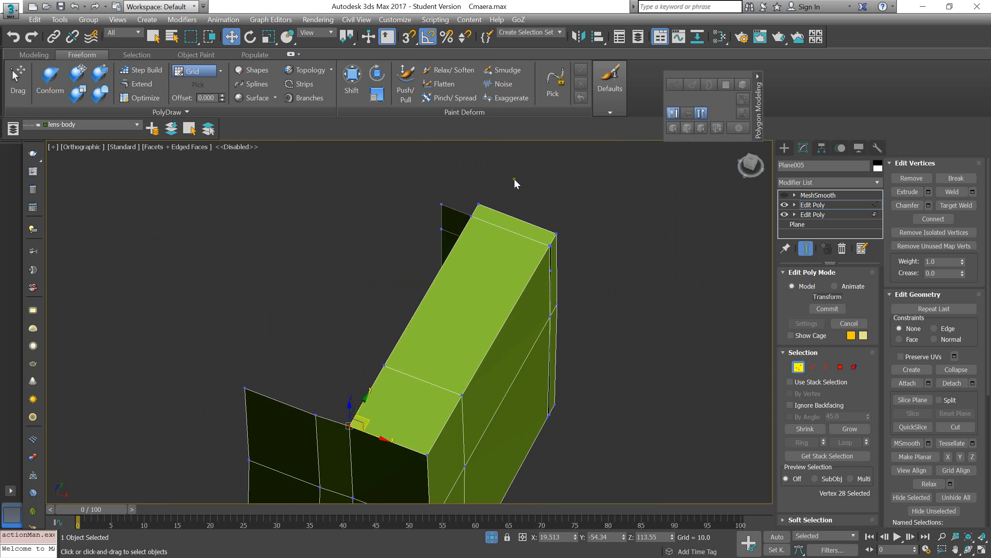
Step: Extrude only the top face's three inner edges further across to about X 16.9
key(2)
double_click(431, 286)
middle_drag(434, 293, 489, 156)
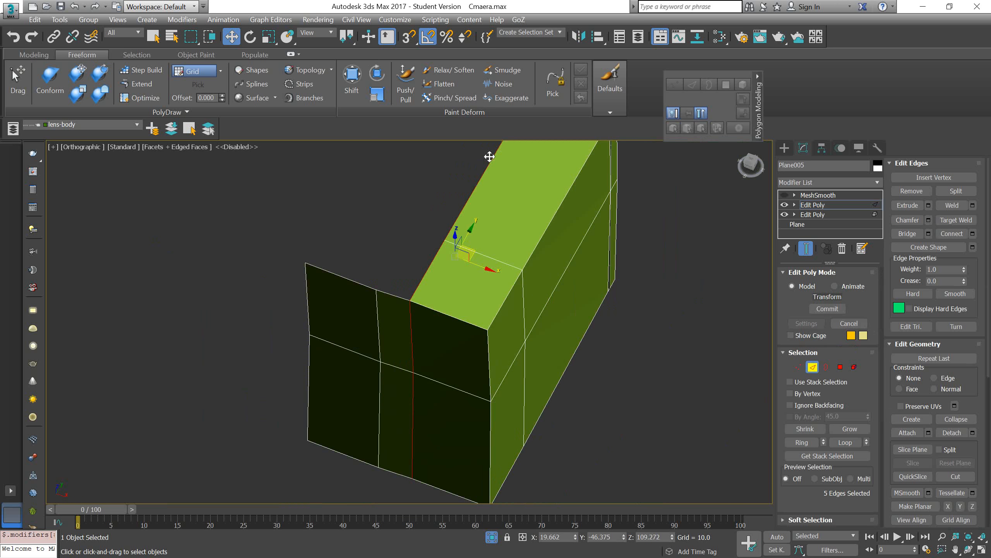
alt+drag(386, 366, 430, 383)
middle_drag(423, 252, 458, 319)
scroll(505, 267, up, 3)
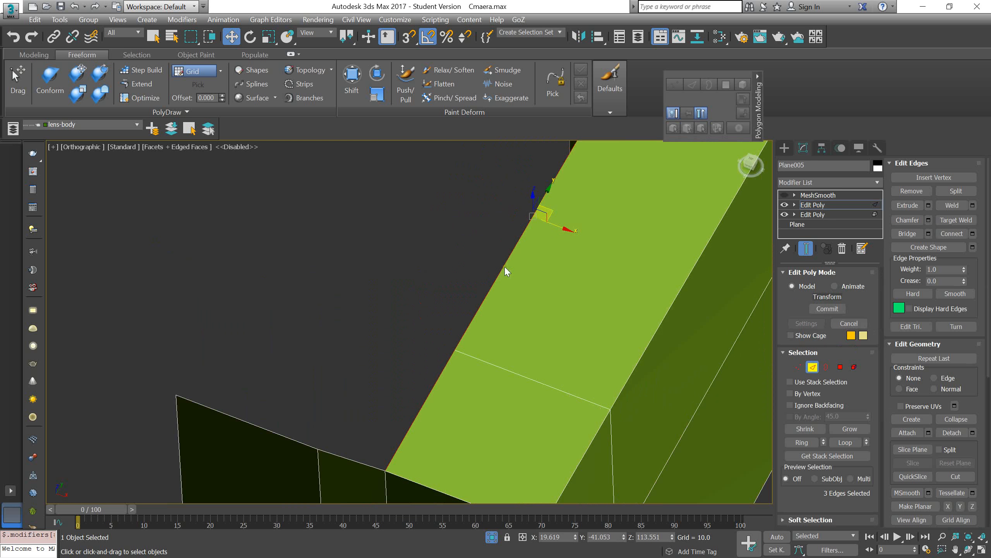
shift+drag(558, 227, 473, 250)
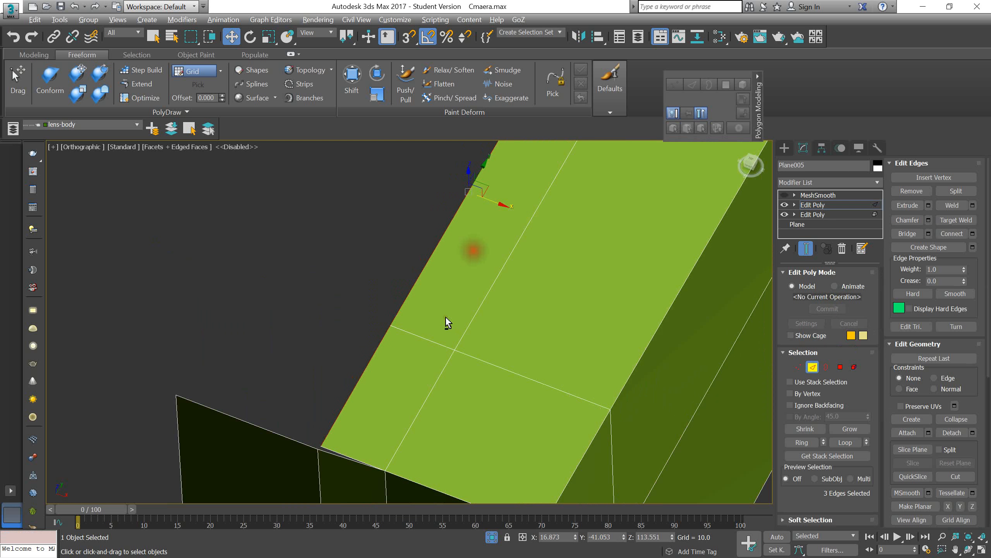
alt+middle_drag(445, 316, 445, 300)
key(1)
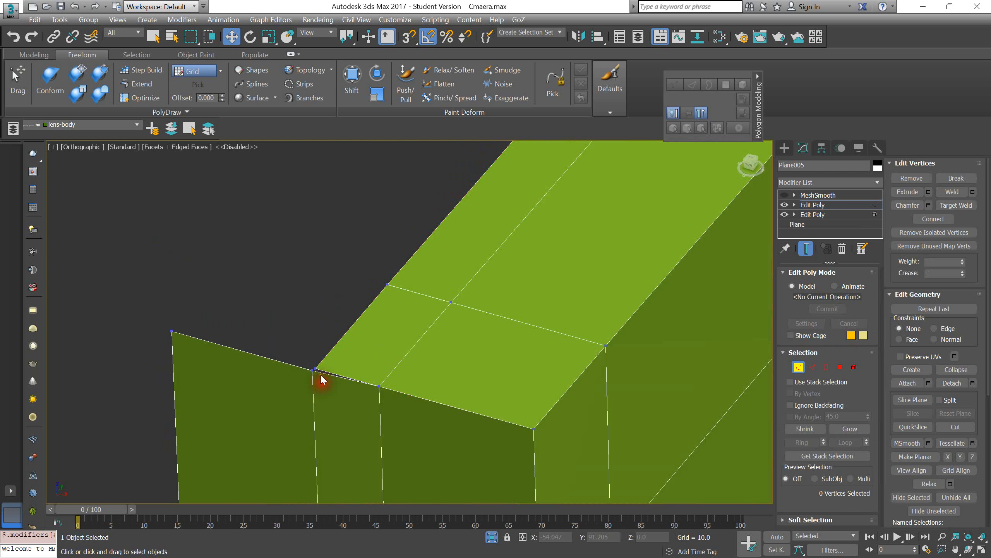
click(312, 370)
scroll(312, 372, up, 3)
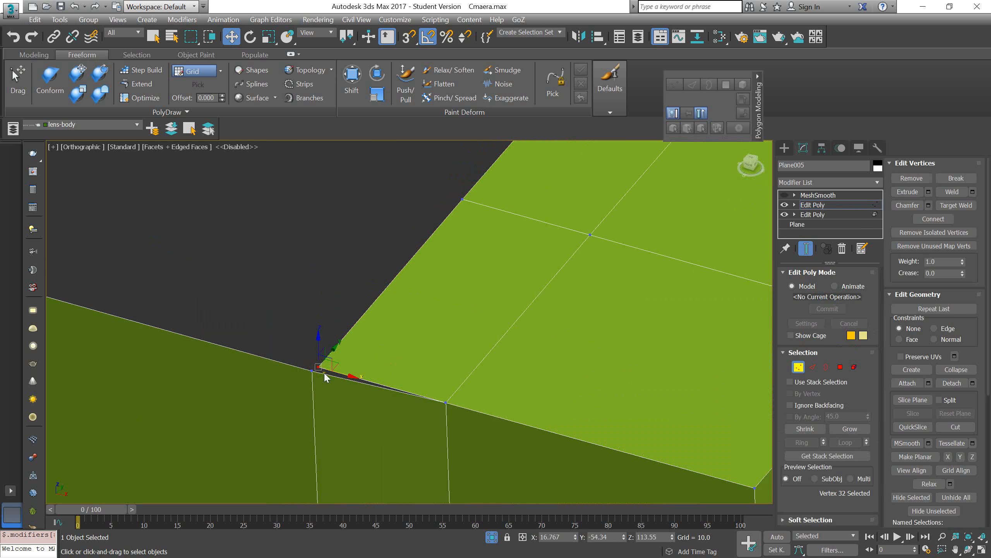
drag(261, 328, 330, 381)
right_click(319, 374)
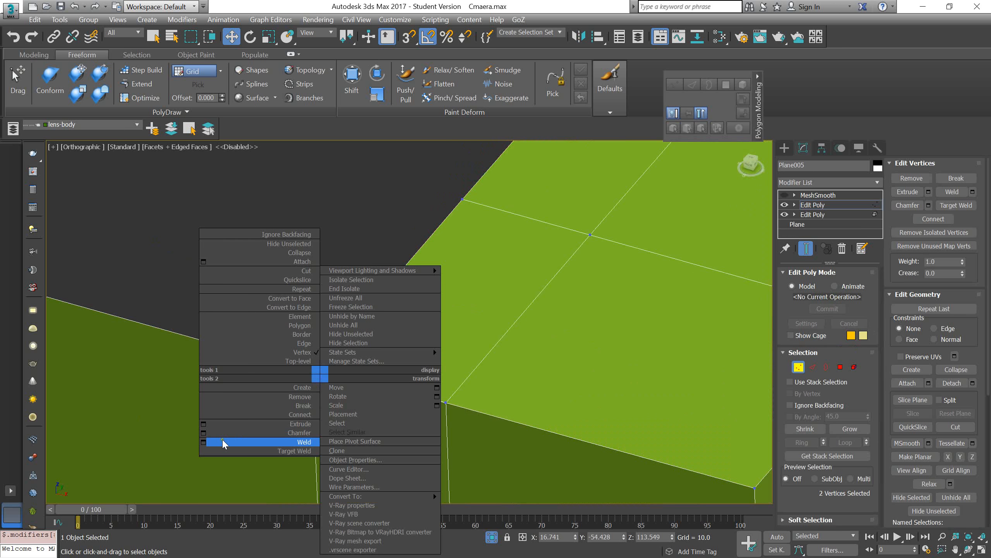
click(203, 442)
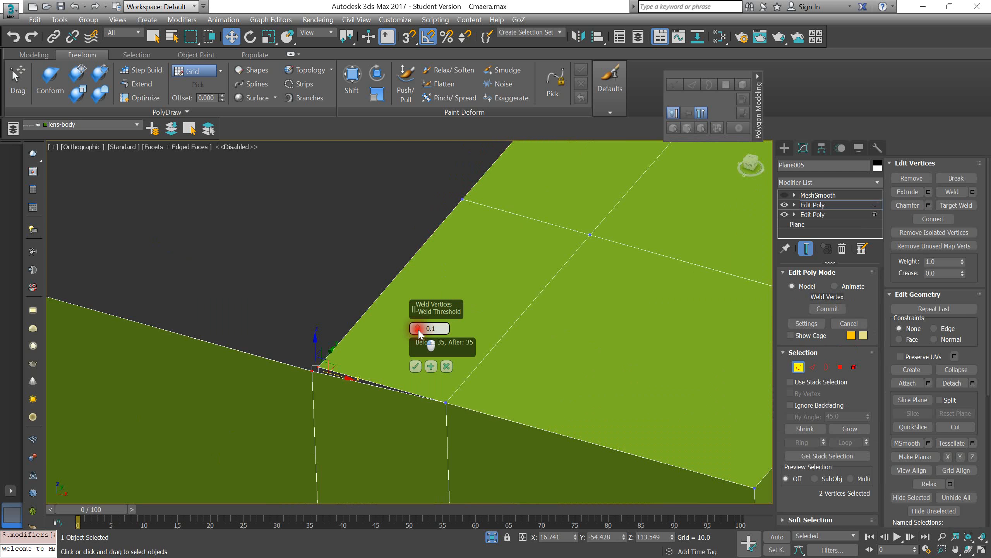
mouse_move(418, 330)
mouse_down()
mouse_move(419, 309)
mouse_move(418, 331)
mouse_up()
click(446, 367)
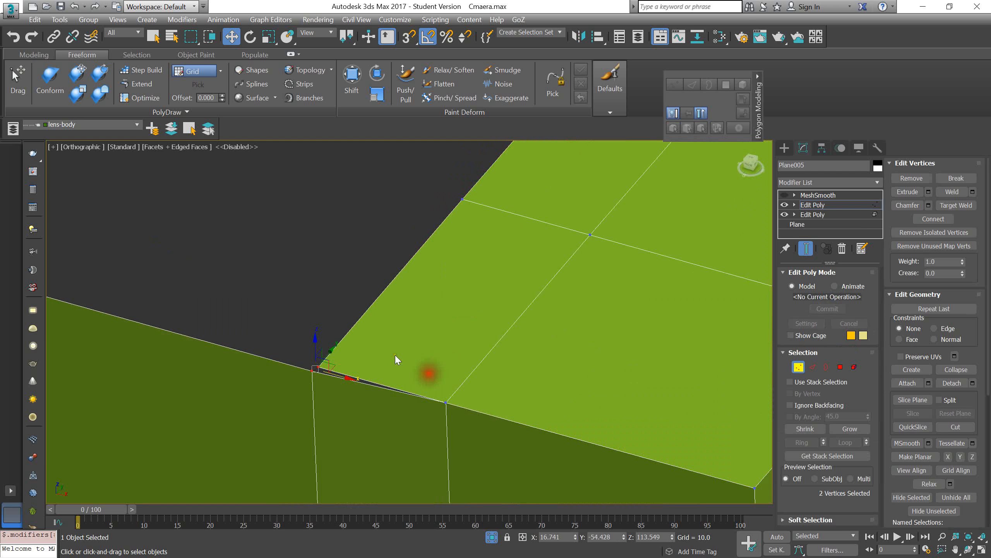
Step: Join the new top strip's front corner vertex to the front panel's adjacent vertex with Target Weld
click(318, 368)
alt+middle_drag(365, 376, 353, 371)
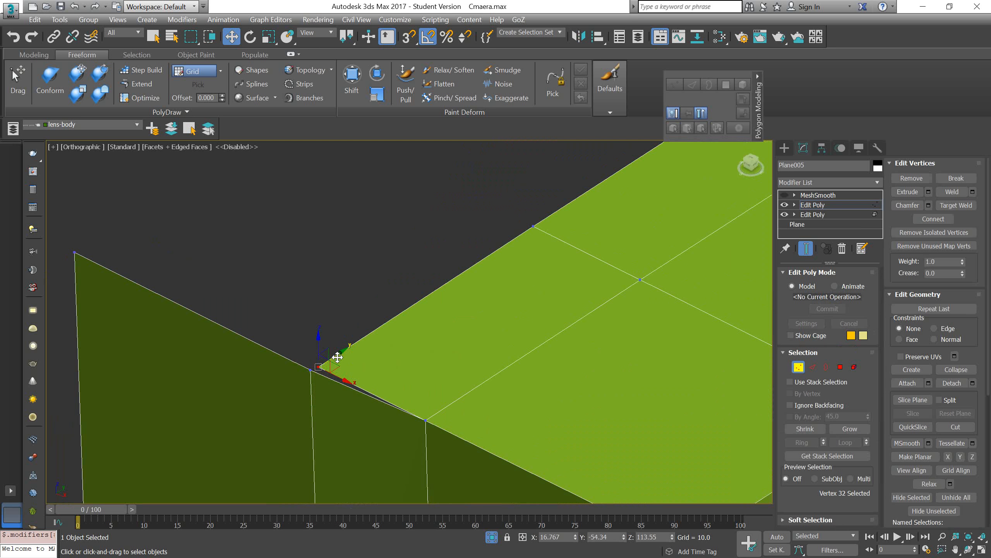
right_click(327, 376)
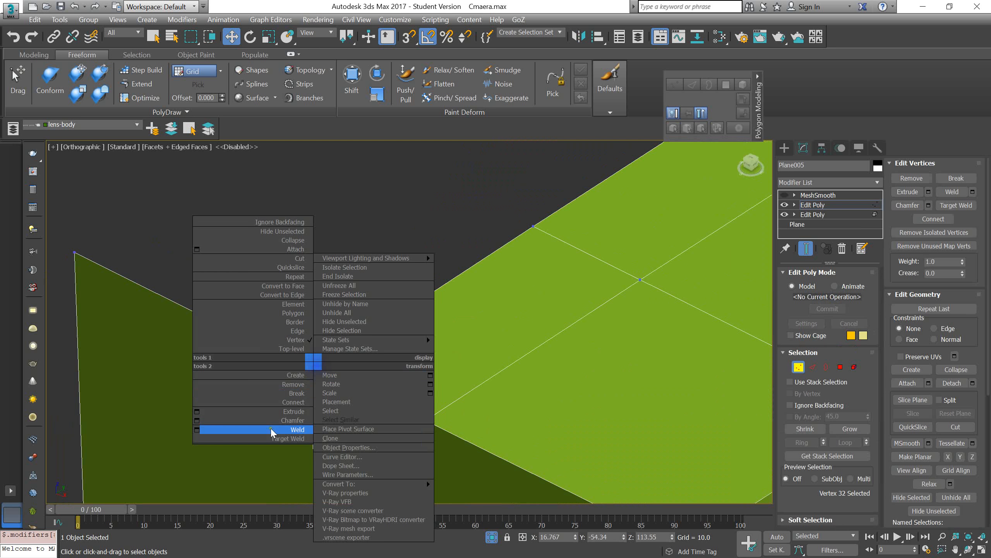
click(267, 433)
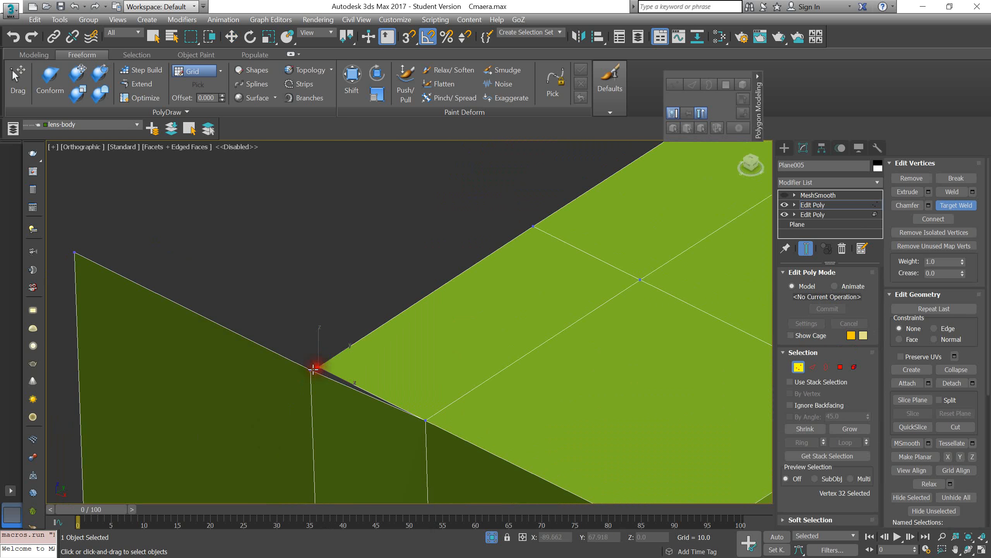
click(313, 369)
alt+middle_drag(331, 407, 370, 374)
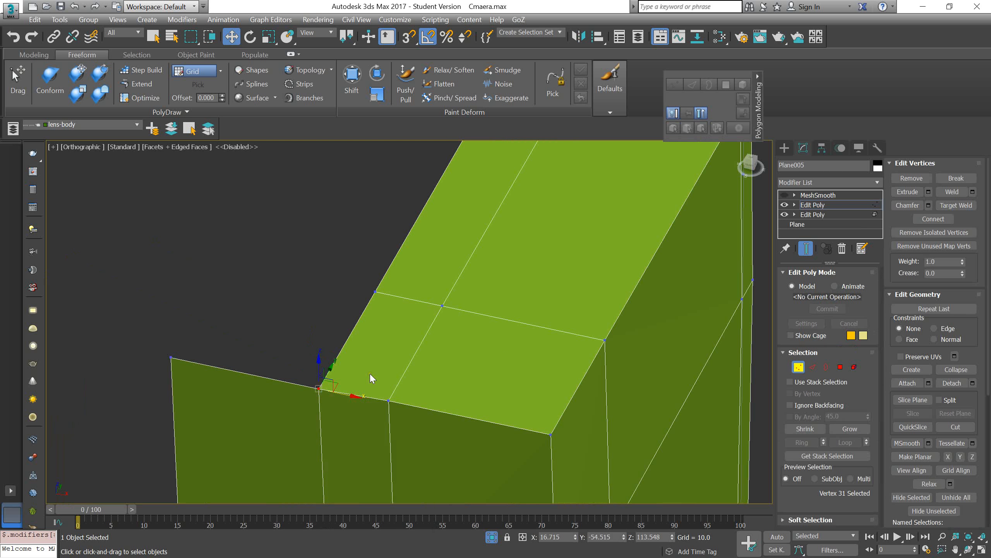
Step: Extrude the top face's three open inner edges to the front panel's far end at about X 10.6
key(2)
scroll(370, 311, down, 3)
middle_drag(370, 312, 411, 324)
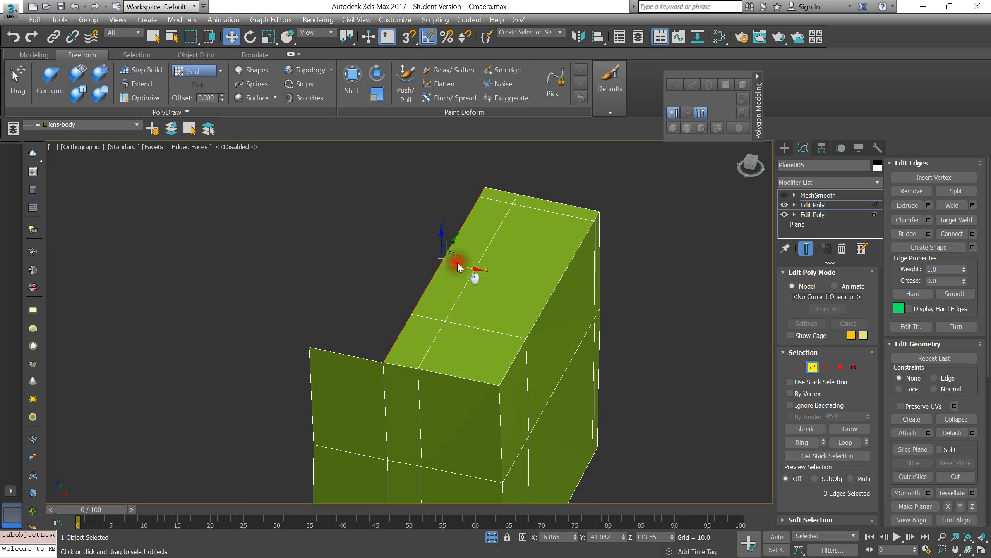
drag(469, 261, 391, 255)
key(ctrl+z)
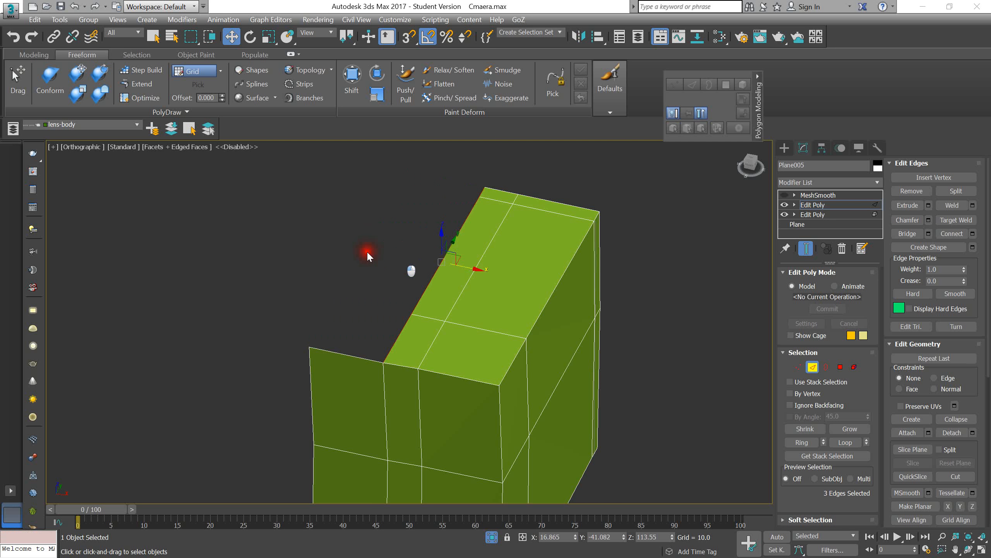
scroll(466, 287, up, 3)
middle_drag(429, 287, 488, 270)
shift+drag(496, 232, 335, 247)
Step: Merge the last top strip's front corner vertex into the front panel's end corner vertex with Target Weld
key(1)
scroll(197, 383, up, 5)
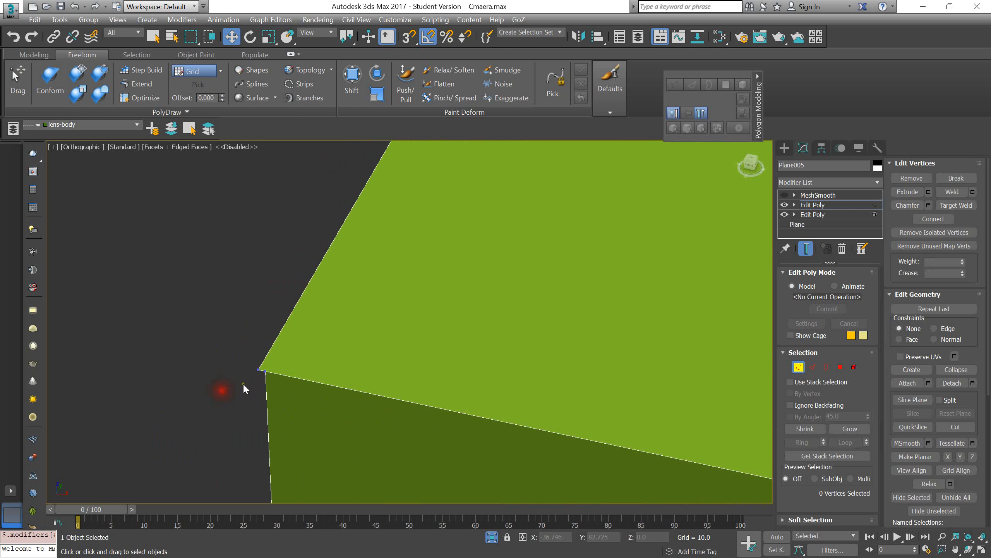
drag(250, 367, 264, 381)
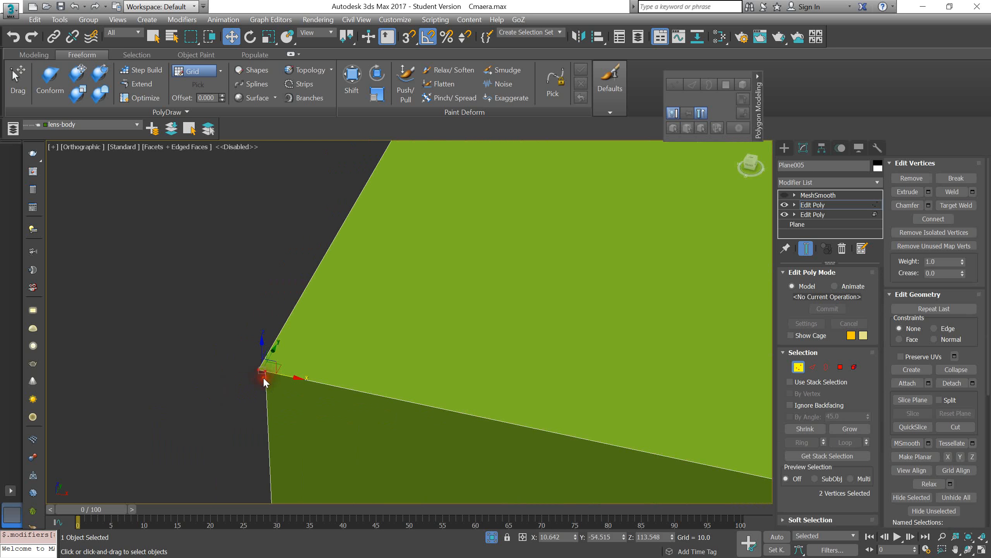
click(258, 372)
right_click(251, 370)
click(201, 436)
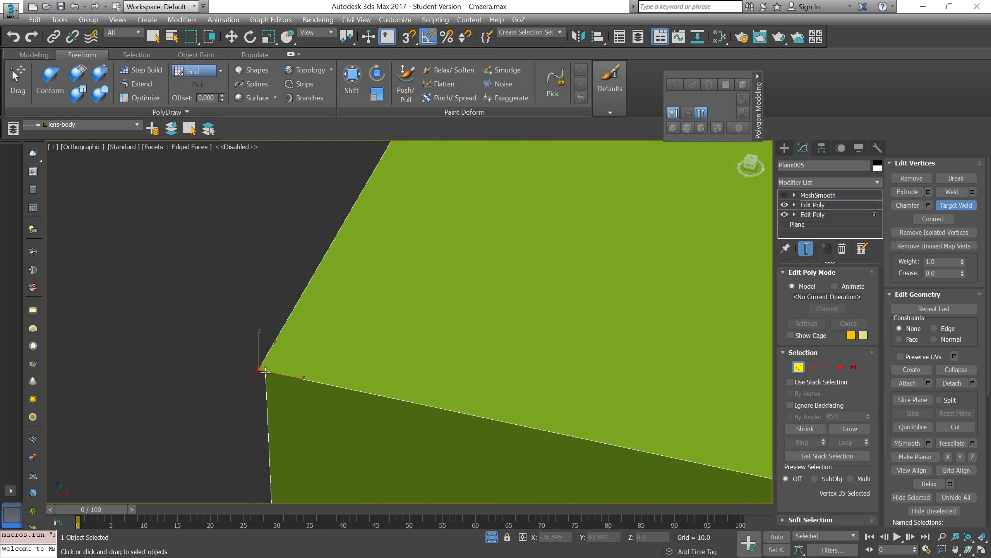
click(265, 372)
key(w)
scroll(321, 358, down, 7)
Step: In the top view, straighten the open-end column of six vertices by scaling it flat along X
key(t)
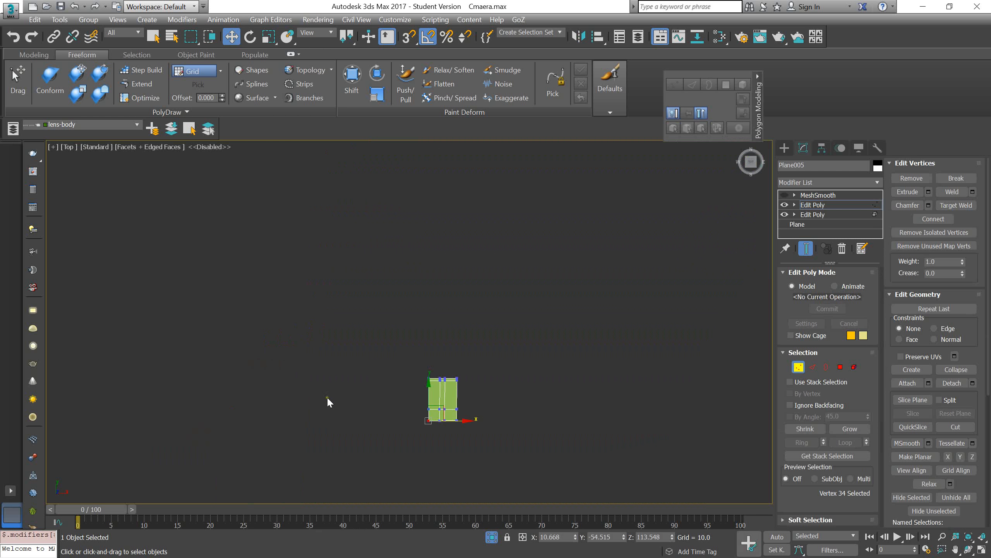
scroll(327, 398, down, 4)
scroll(374, 408, up, 13)
scroll(294, 227, down, 3)
middle_drag(299, 243, 312, 289)
scroll(312, 289, down, 3)
drag(357, 333, 312, 193)
key(r)
click(389, 283)
drag(359, 346, 360, 344)
drag(394, 283, 311, 320)
key(w)
scroll(388, 331, up, 4)
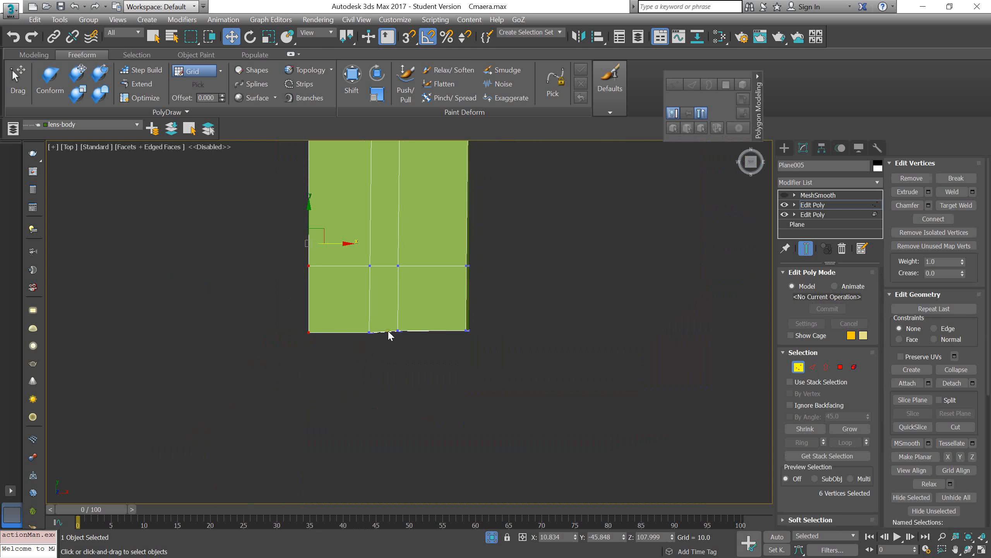
Step: Straighten the two middle vertex columns in the top view by scaling each one flat along X
scroll(371, 195, down, 2)
drag(365, 165, 392, 353)
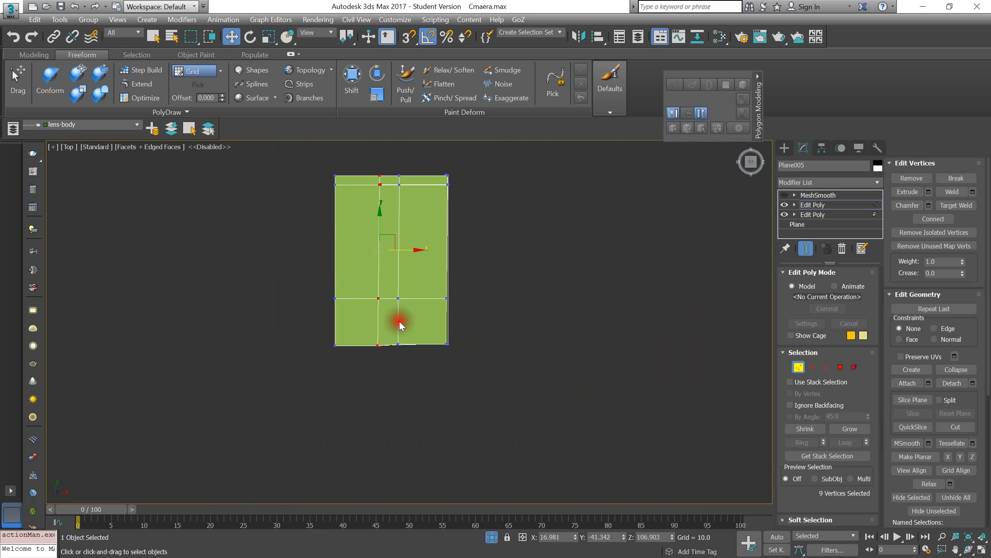
key(r)
drag(422, 249, 421, 248)
click(378, 195)
drag(394, 168, 408, 347)
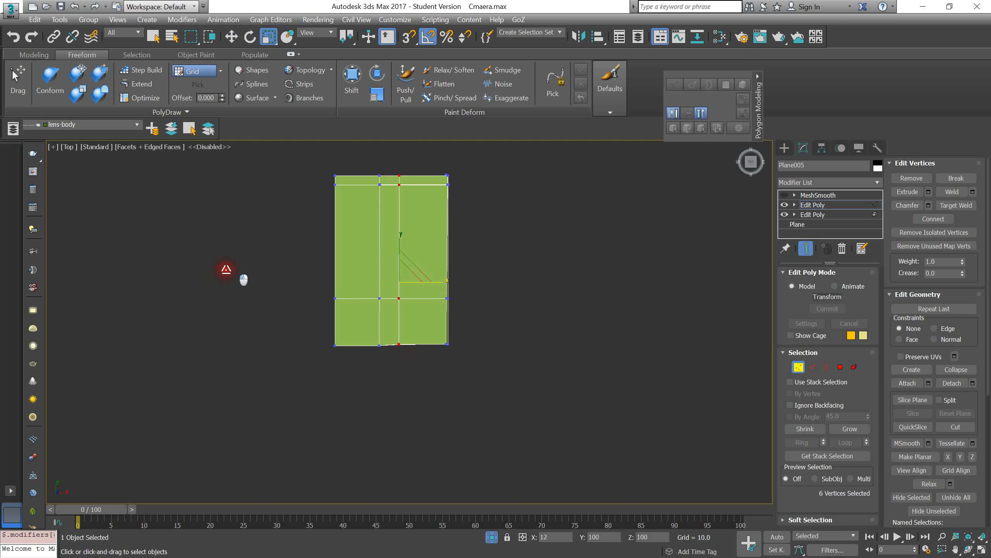
key(w)
Step: Leave vertex editing, turn the MeshSmooth result back on and compare the rounded body with its unsmoothed mesh
alt+middle_drag(383, 273, 458, 271)
scroll(459, 272, up, 2)
scroll(459, 273, down, 1)
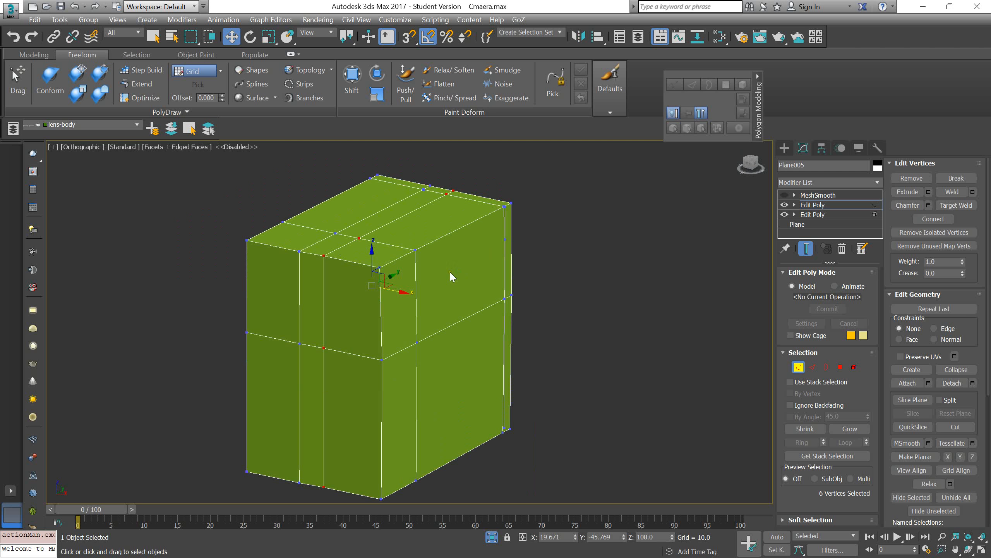
key(1)
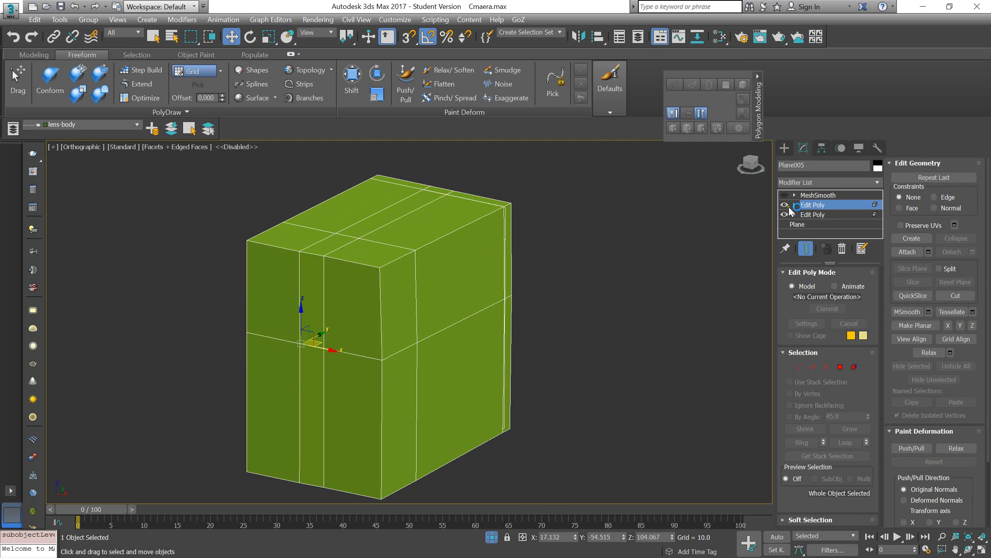
click(784, 195)
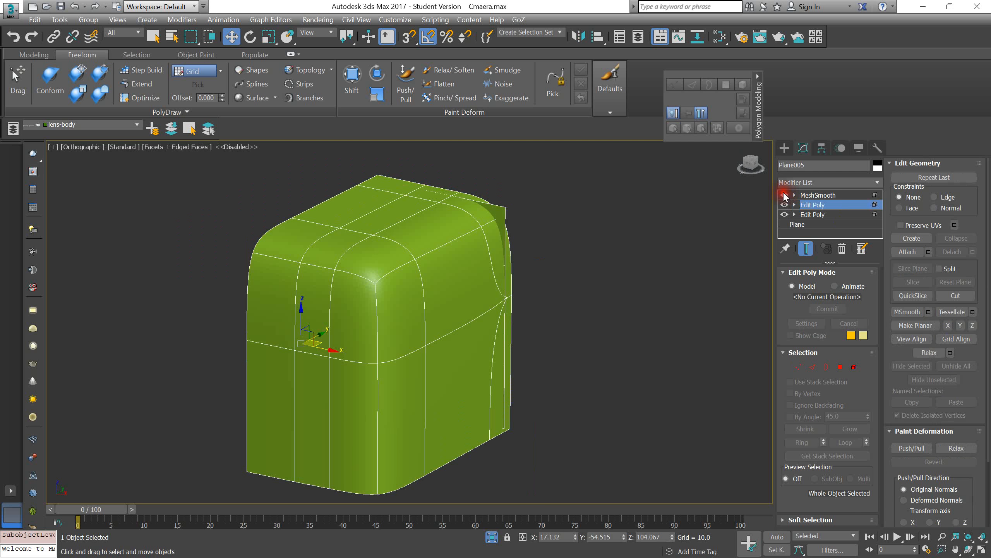
click(785, 195)
click(785, 195)
Step: Select the two-polygon element at the back of the body and detach it from the side piece
alt+middle_drag(421, 233, 396, 232)
alt+middle_drag(497, 274, 475, 284)
key(4)
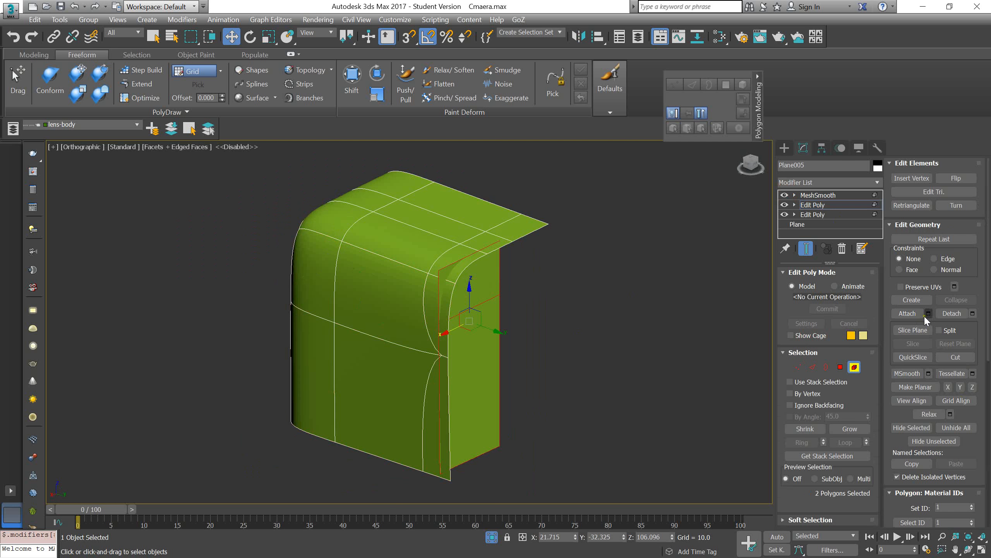
click(938, 312)
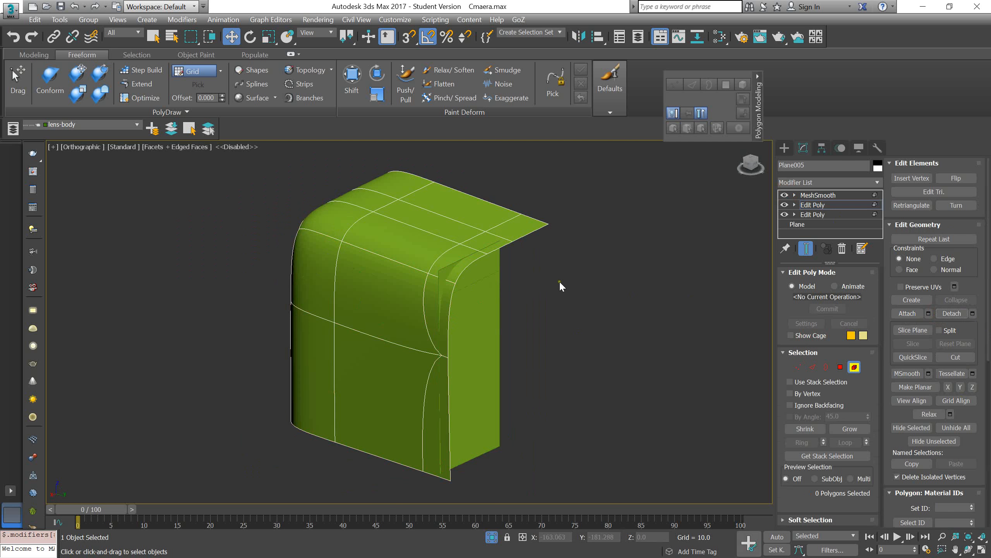
Step: Leave element editing, switch to the maxresdefault.jpg camera photo in Photos and examine the shape of the body's top edges
key(4)
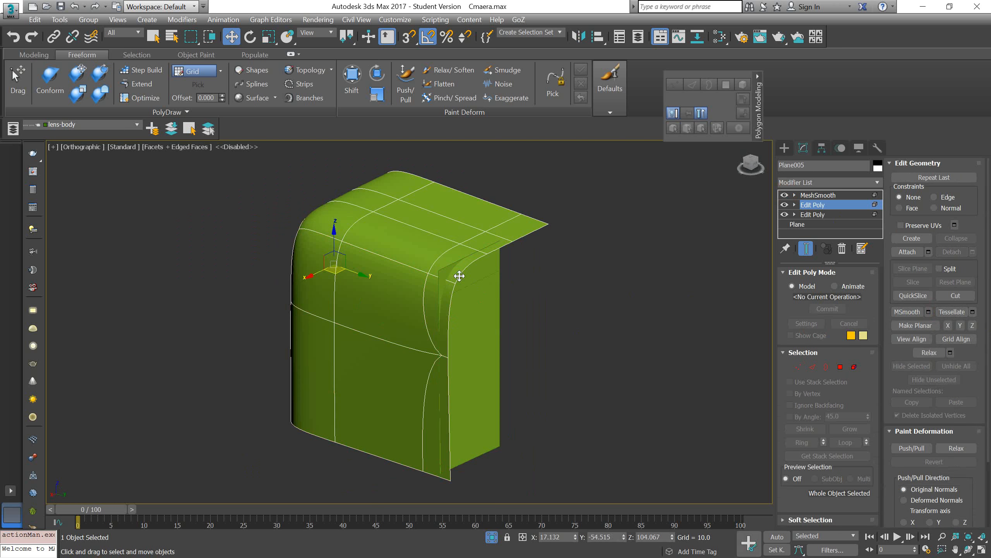
alt+middle_drag(425, 300, 354, 264)
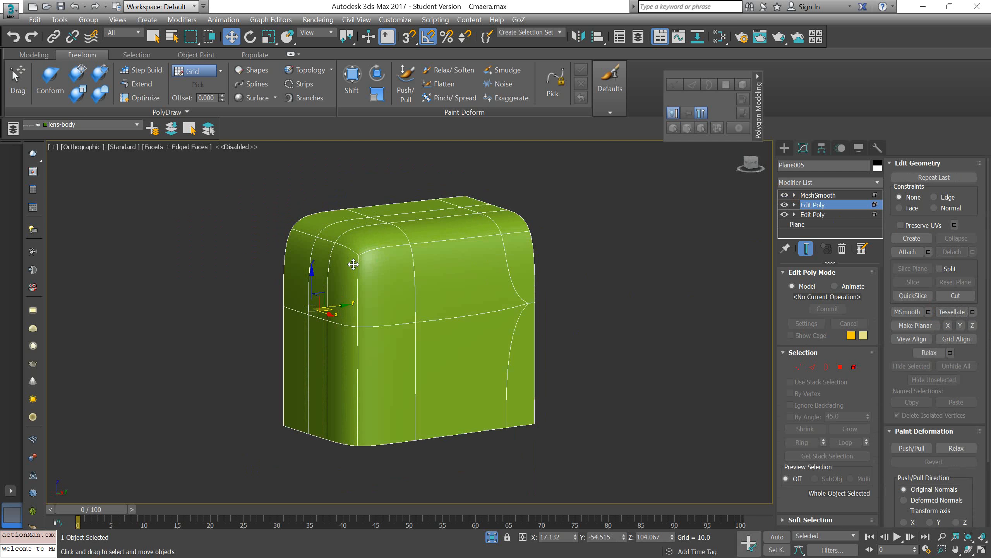
key(super)
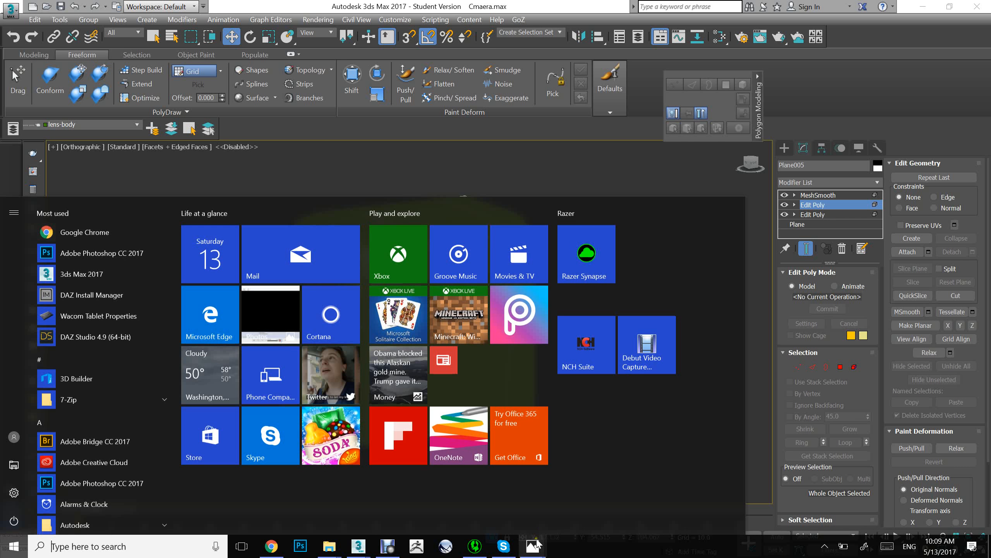
mouse_move(533, 546)
click(592, 509)
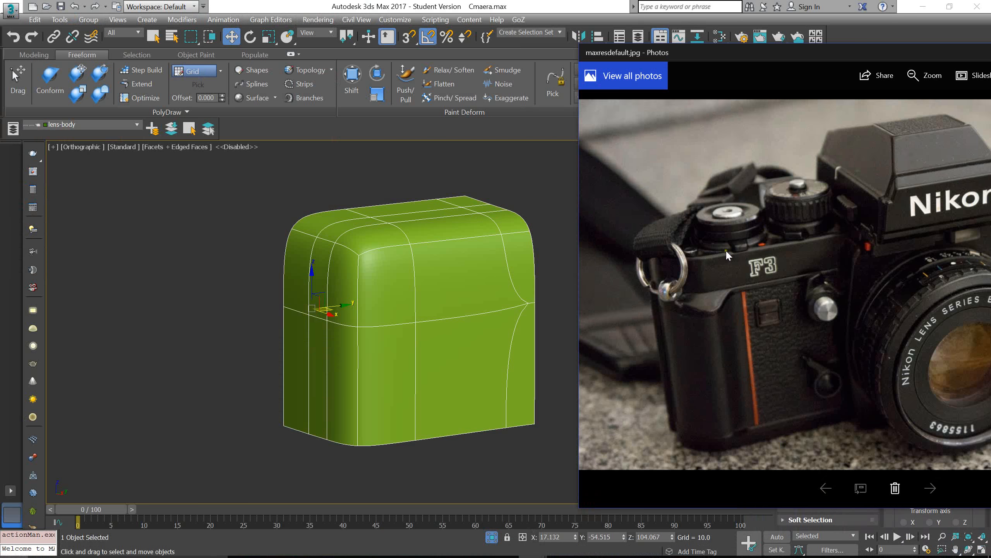
scroll(726, 249, up, 2)
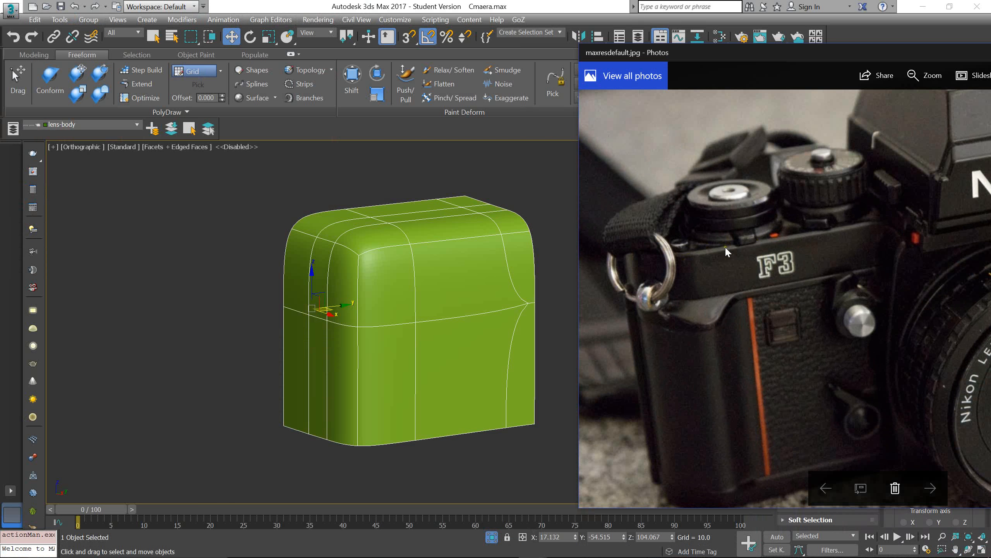
scroll(728, 267, down, 2)
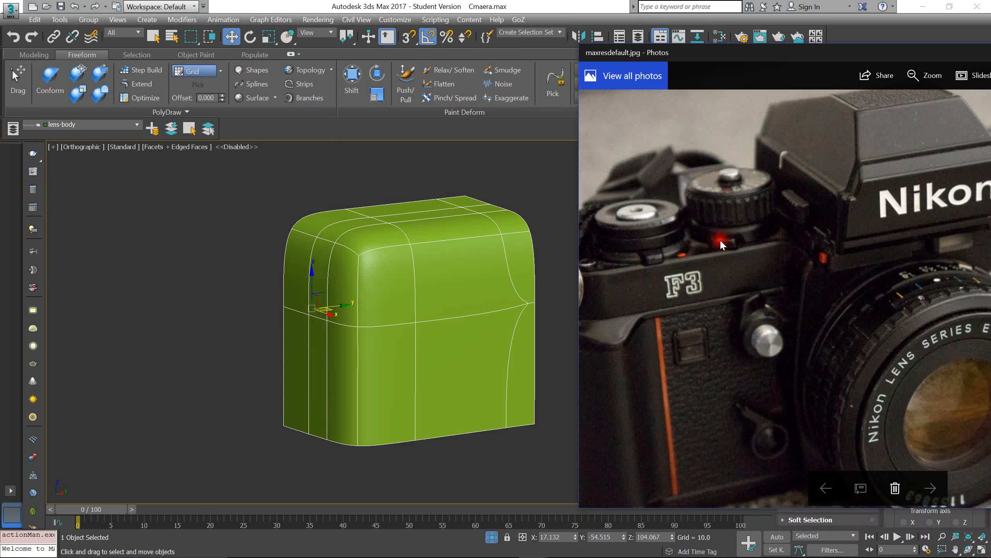
scroll(926, 250, up, 2)
scroll(757, 268, down, 2)
scroll(893, 155, up, 2)
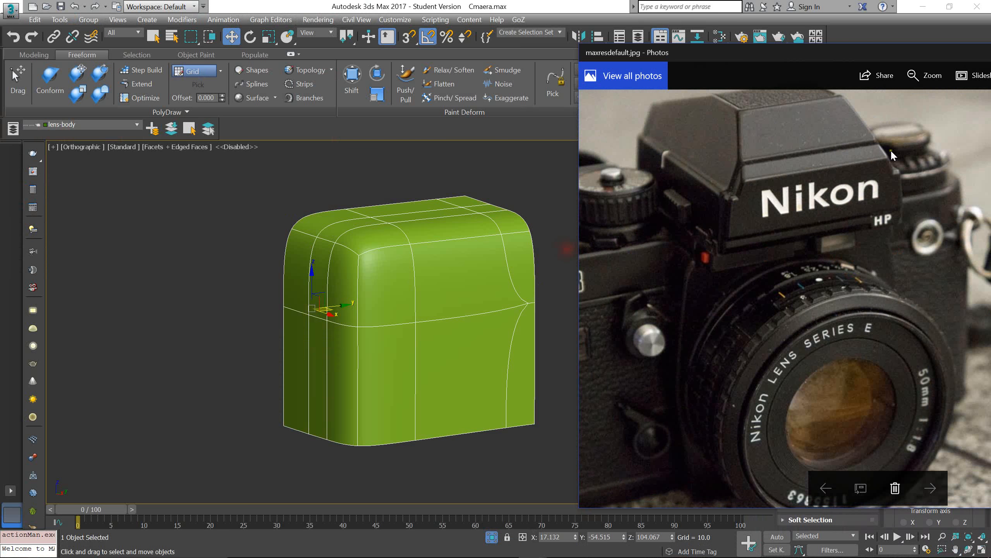
alt+middle_drag(354, 250, 380, 265)
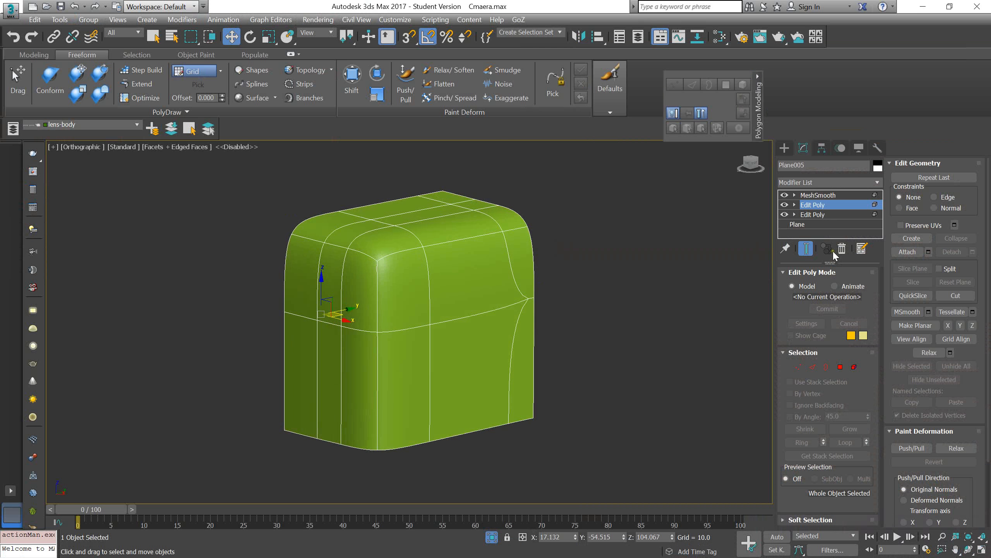
Step: Turn off the MeshSmooth result and connect the seven upper vertical edges with one segment, pinch 0 and slide -77
click(784, 195)
alt+middle_drag(602, 215, 527, 224)
key(2)
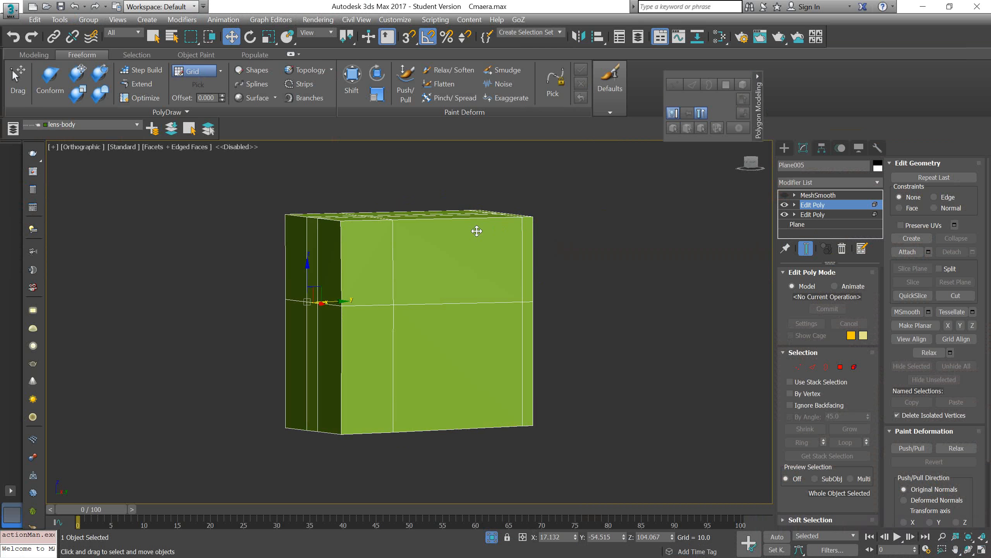
key(F3)
key(F3)
key(F3)
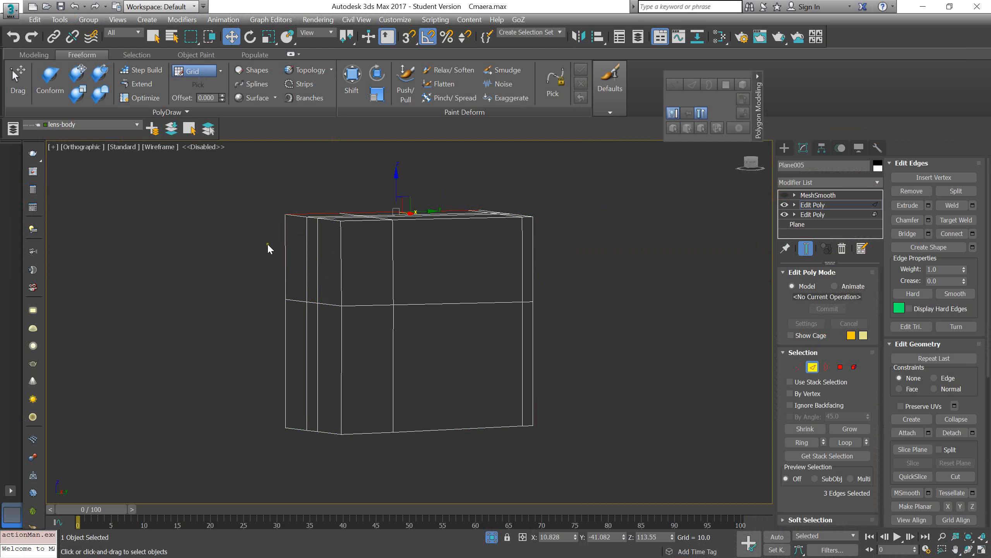
drag(245, 244, 549, 270)
key(F3)
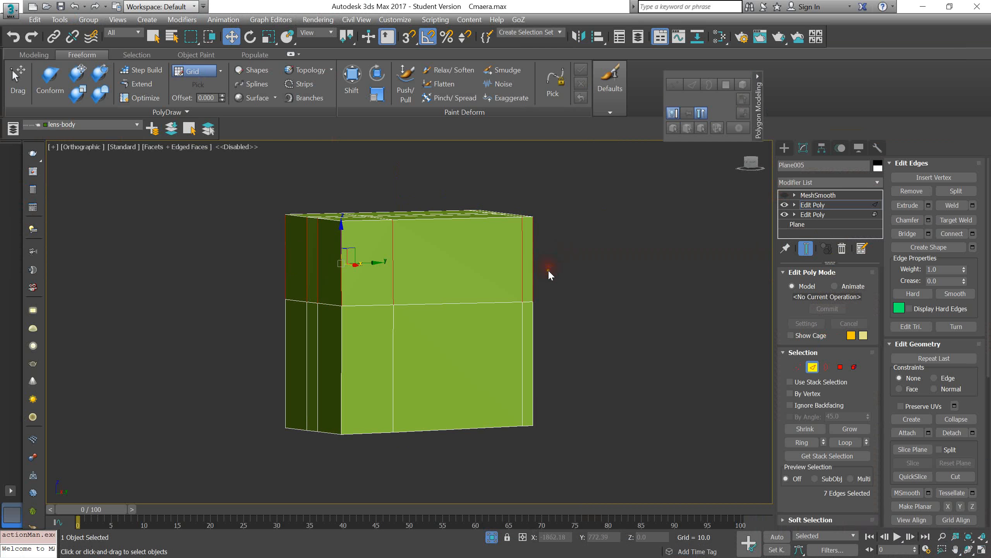
click(973, 233)
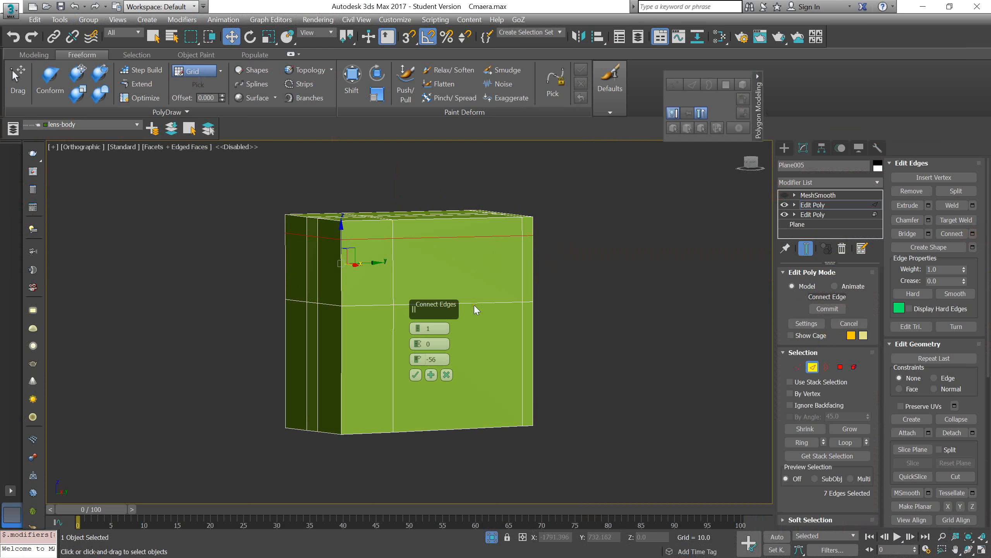
drag(418, 360, 419, 381)
click(415, 374)
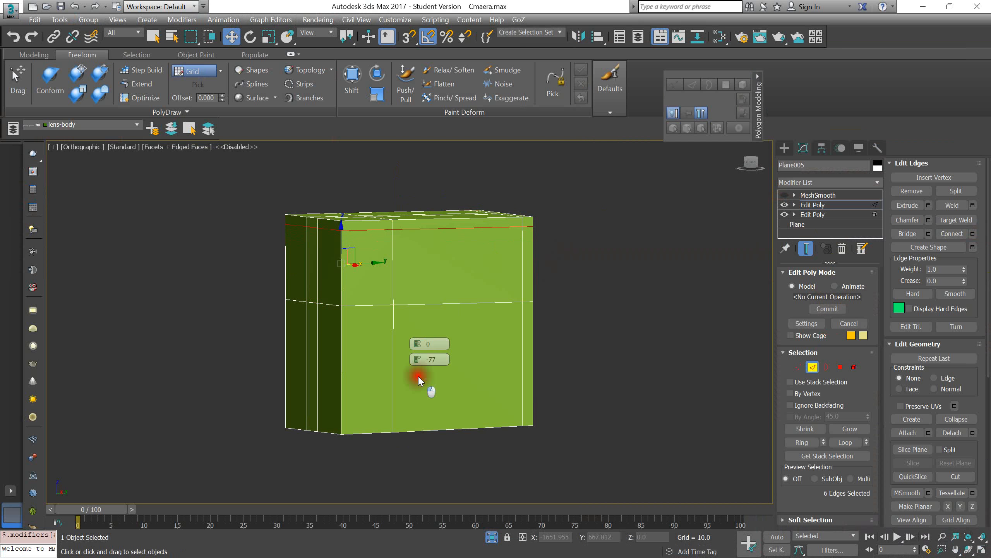
Step: Turn MeshSmooth back on and raise the new edge loop below the top rim to Z about 113.5
click(784, 195)
alt+middle_drag(566, 186, 575, 199)
scroll(441, 214, up, 3)
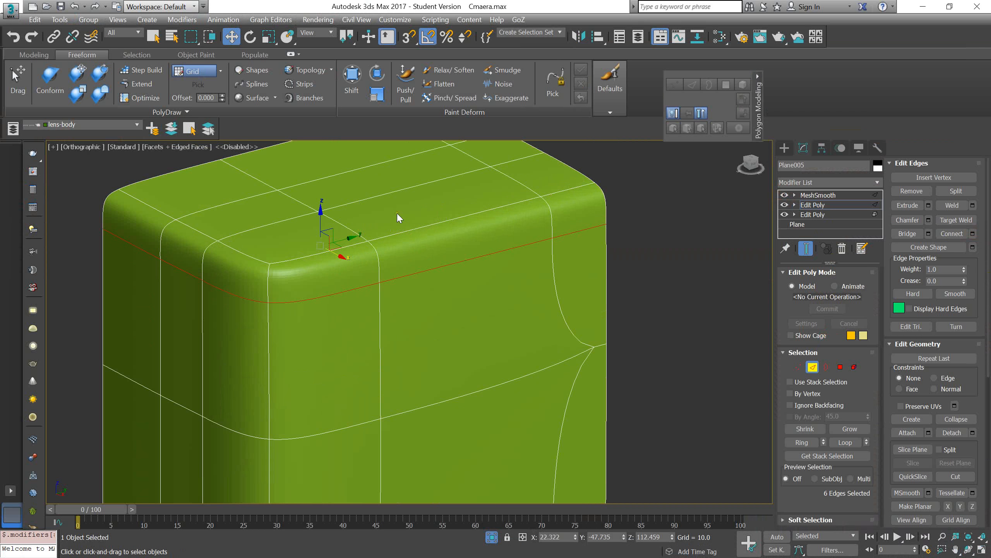
middle_drag(259, 221, 314, 235)
drag(373, 241, 372, 228)
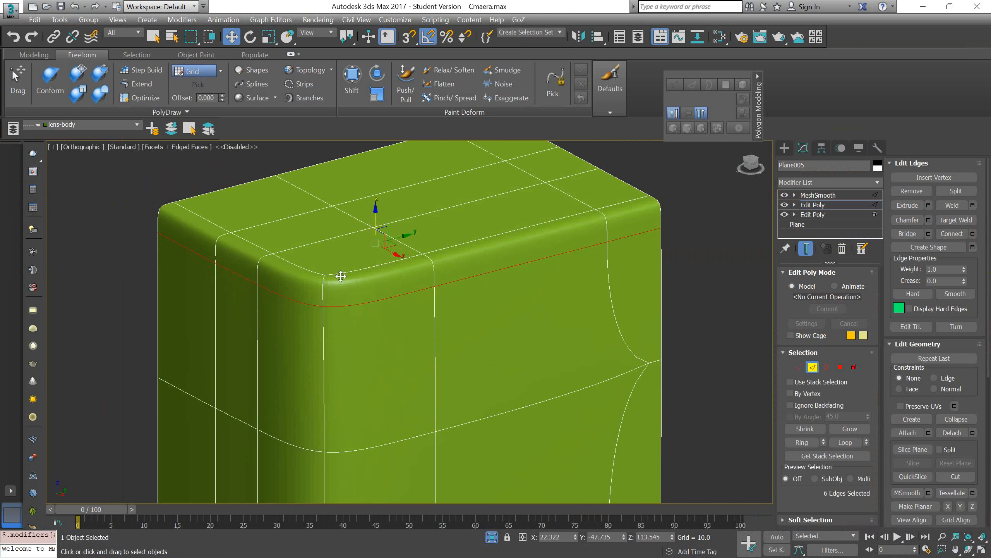
Step: Compare the tightened top edge with the camera photo in Photos, then view the body from above
key(super)
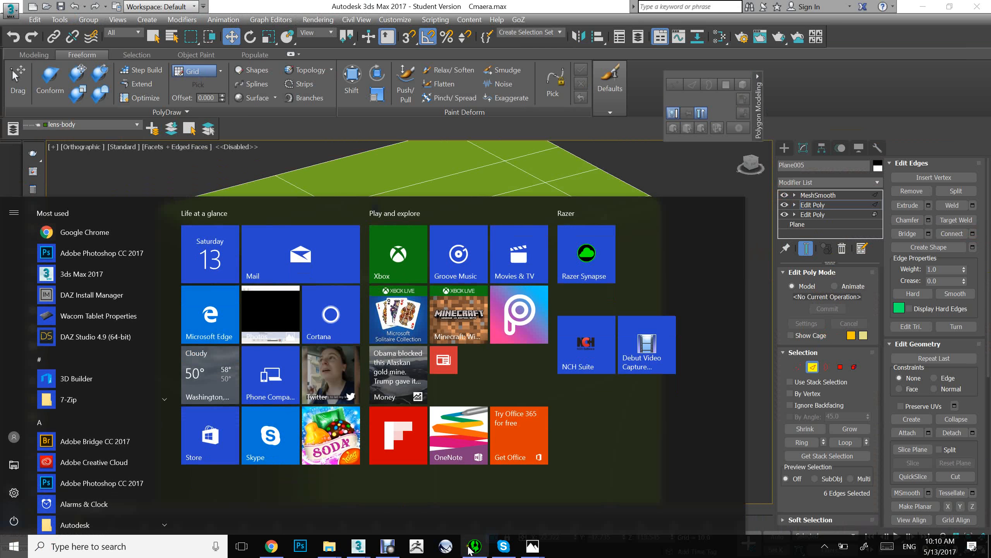
mouse_move(533, 547)
click(570, 512)
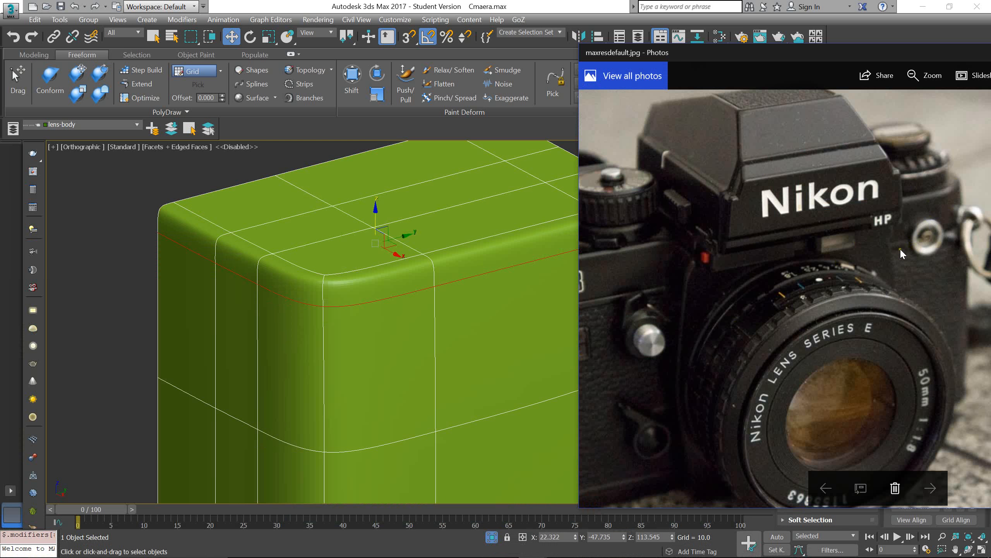
alt+middle_drag(399, 237, 353, 304)
scroll(404, 277, down, 3)
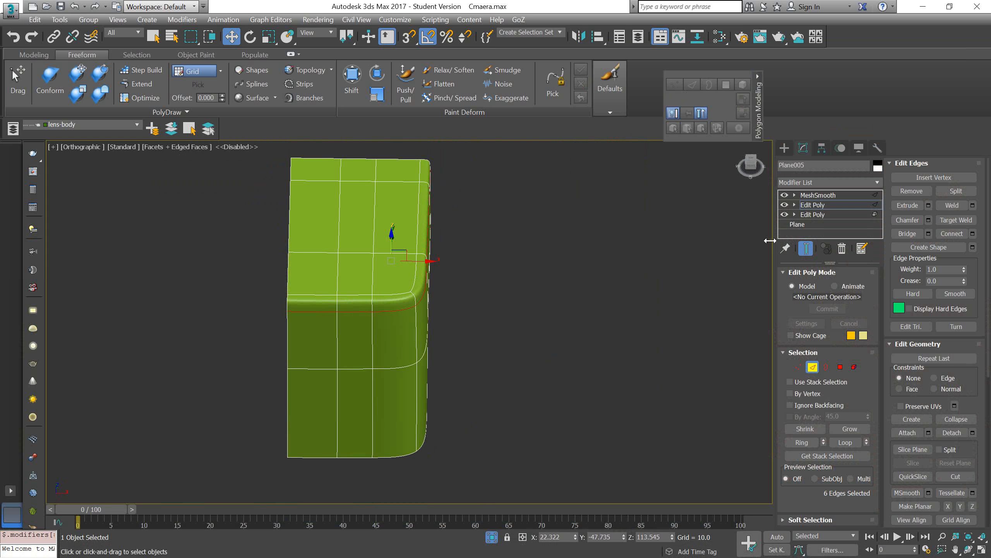
Step: With MeshSmooth off, move the vertex column nearest the rounded corner in the top view to X about 22.8
click(784, 195)
double_click(366, 323)
key(t)
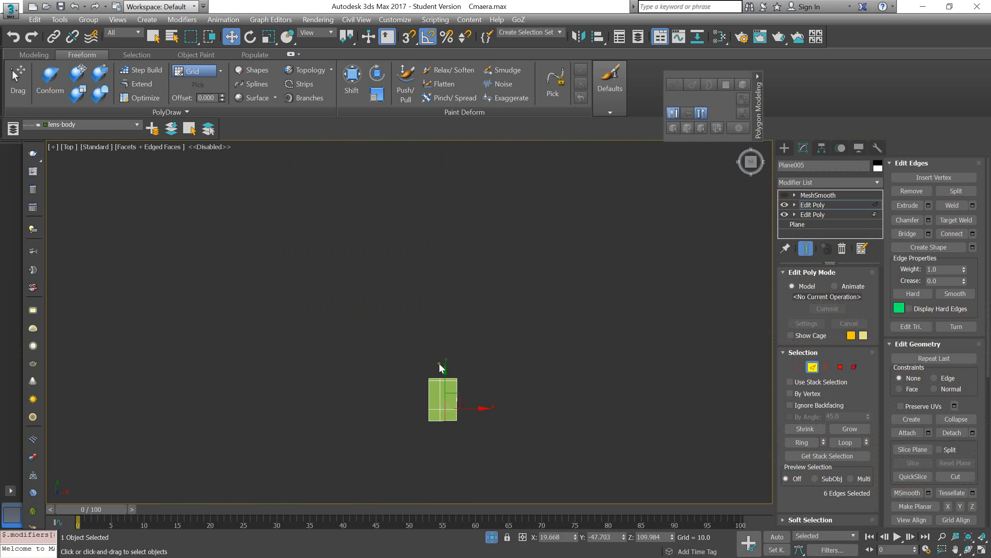
scroll(447, 415, up, 8)
key(F3)
scroll(447, 410, down, 6)
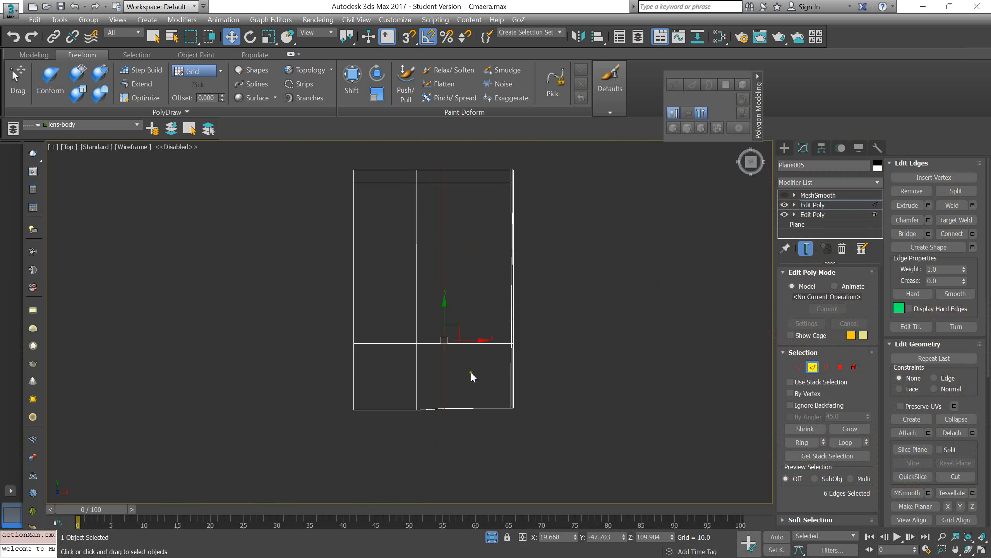
key(F3)
key(1)
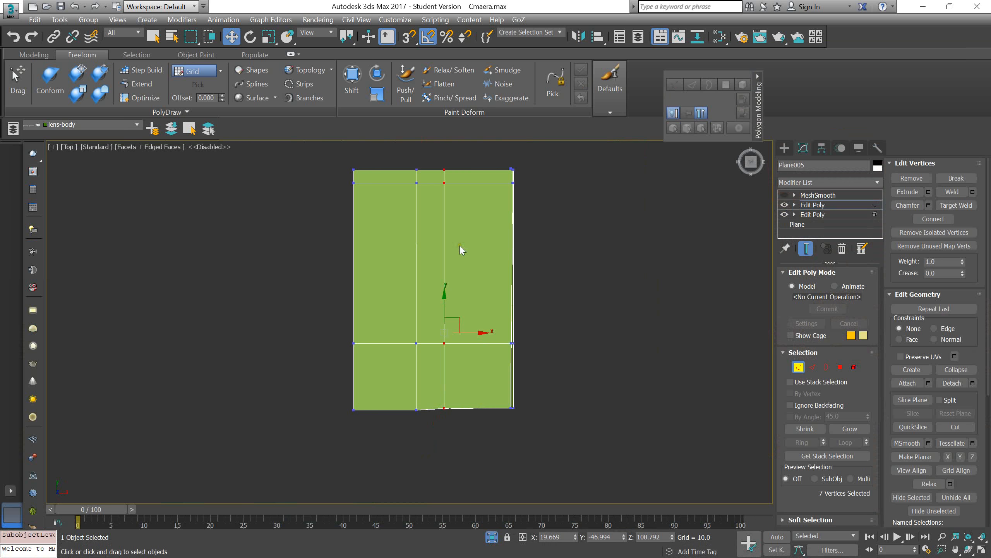
mouse_move(431, 156)
mouse_down()
mouse_move(500, 423)
mouse_move(432, 165)
mouse_up()
drag(472, 335, 504, 345)
Step: Bow the front edge outward by moving its two middle vertex groups, and with MeshSmooth on push the one beside the corner to Y about -55.4
drag(488, 418, 480, 394)
drag(419, 414, 417, 387)
drag(501, 401, 521, 418)
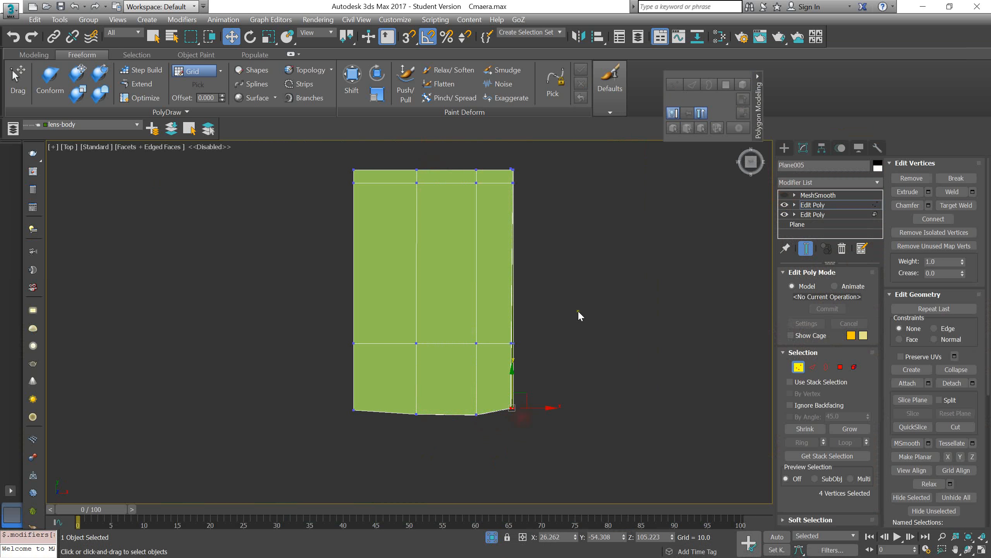
click(784, 195)
scroll(463, 367, up, 4)
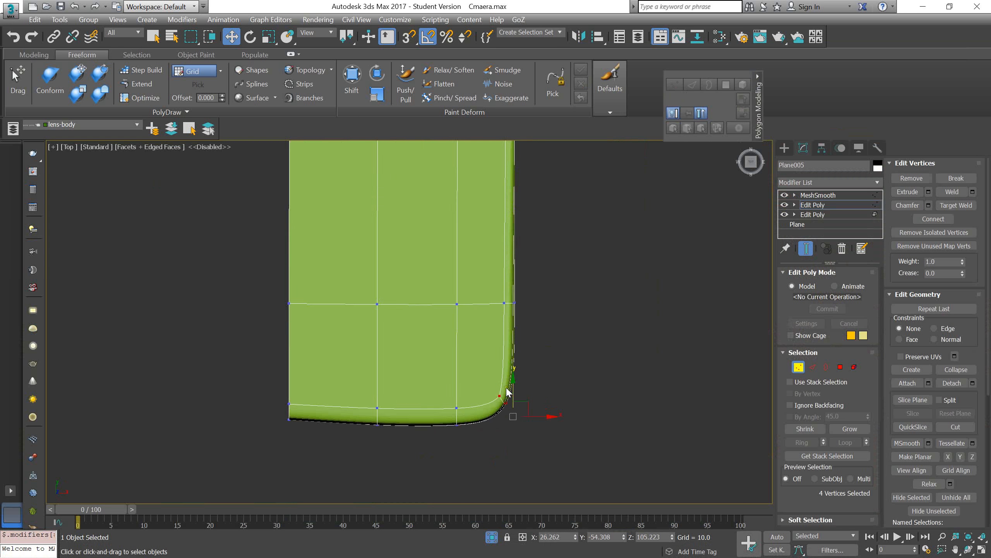
scroll(463, 367, down, 1)
drag(462, 363, 511, 425)
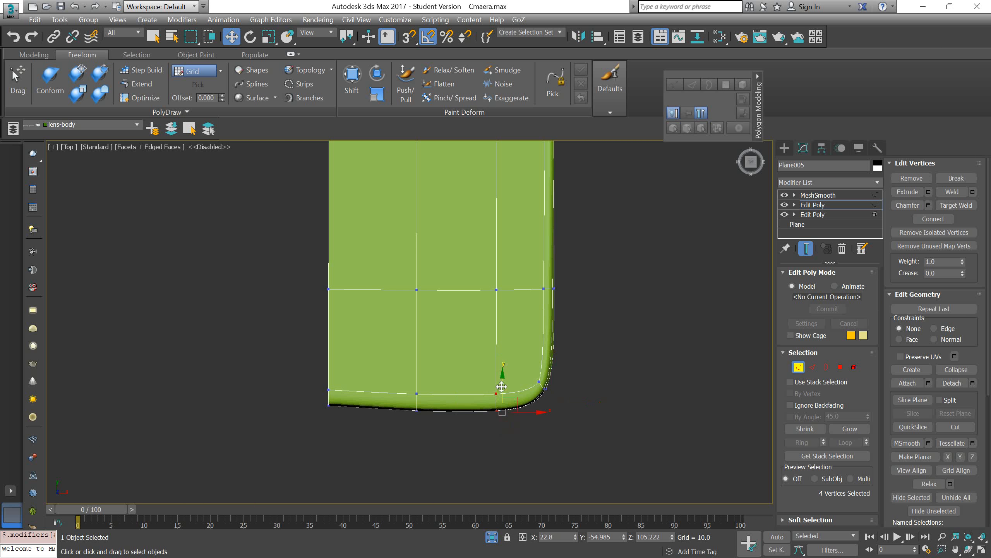
drag(503, 387, 505, 393)
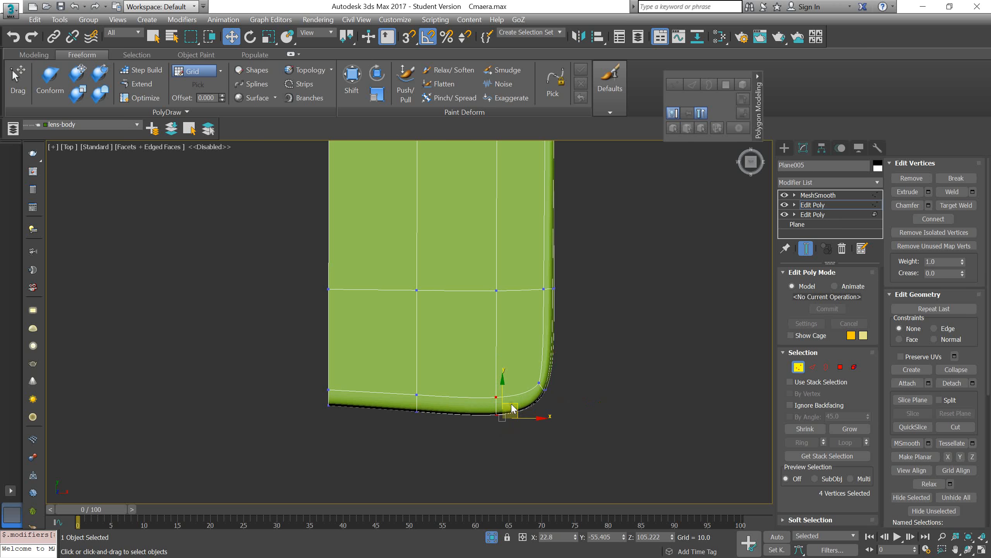
Step: Shift the whole vertex column beside the corner back to X about 20.9 and inspect the smoothed corner
scroll(503, 362, down, 3)
drag(501, 200, 523, 408)
drag(536, 344, 414, 314)
drag(502, 325, 507, 320)
alt+middle_drag(528, 382, 500, 338)
scroll(453, 312, up, 5)
Step: With MeshSmooth off, select the six-edge support loop just below the top rim, lower it to Z about 113.3 and turn MeshSmooth back on
key(2)
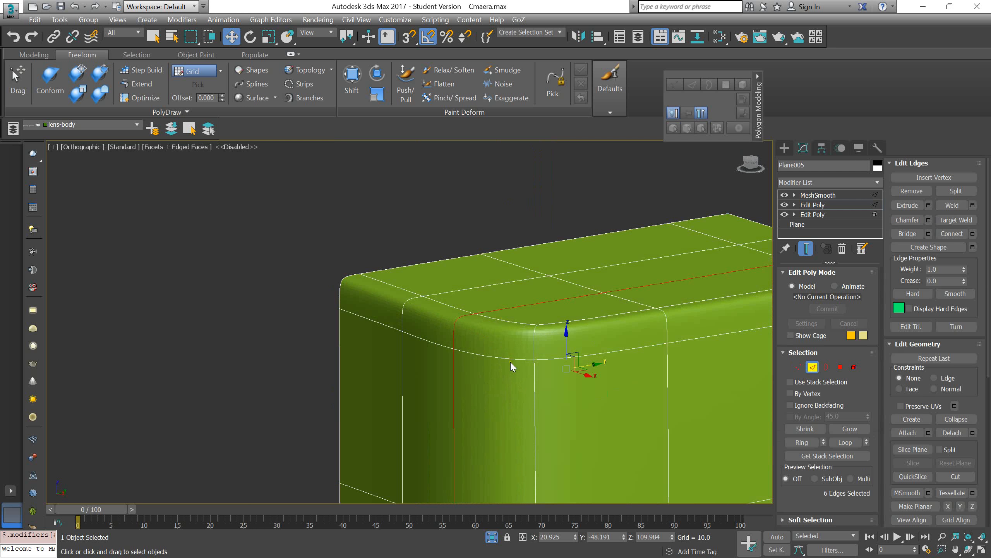
click(512, 360)
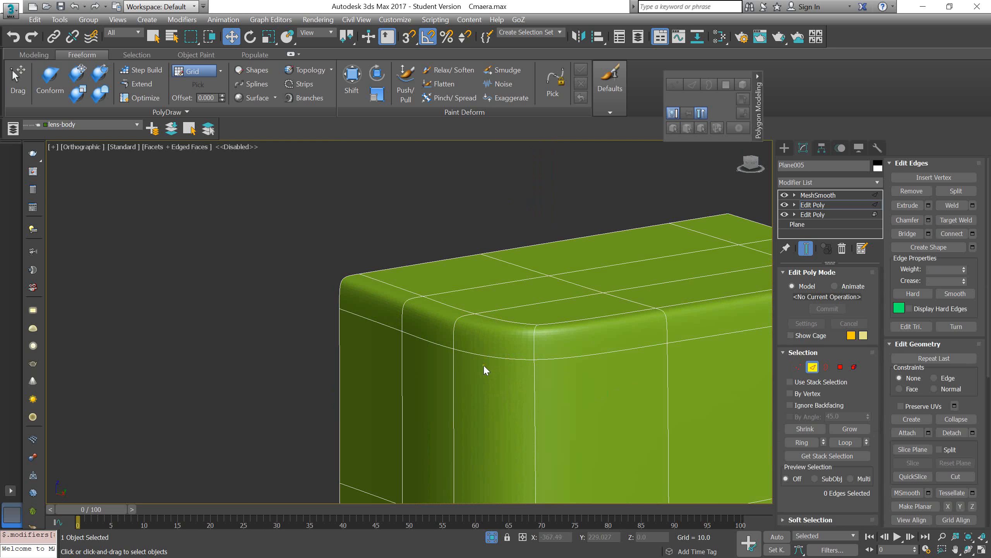
click(785, 195)
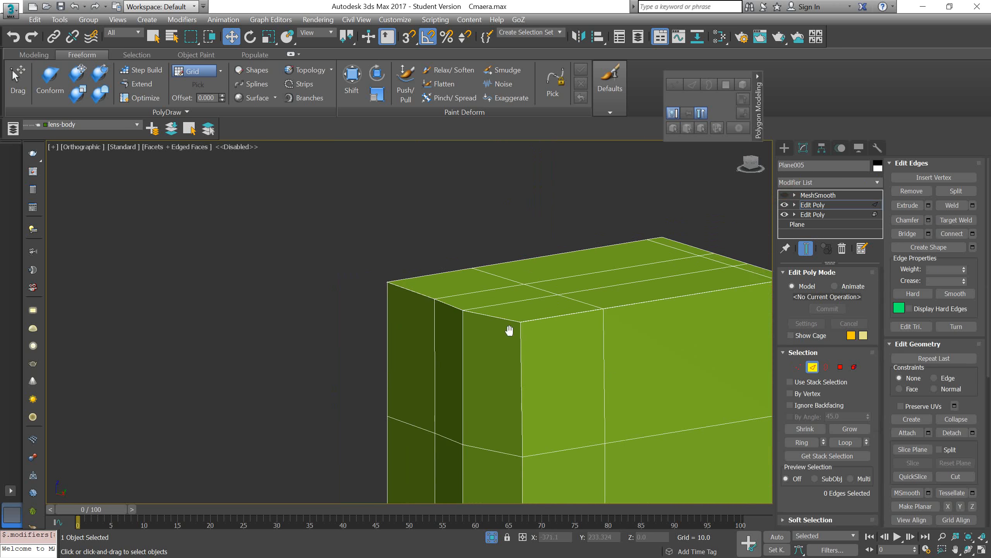
scroll(517, 306, up, 8)
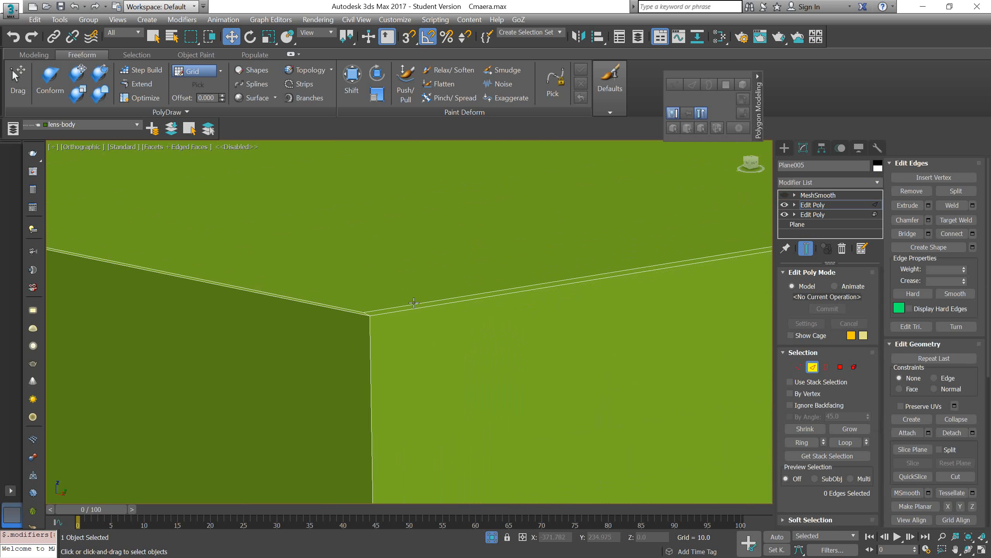
click(387, 313)
click(386, 310)
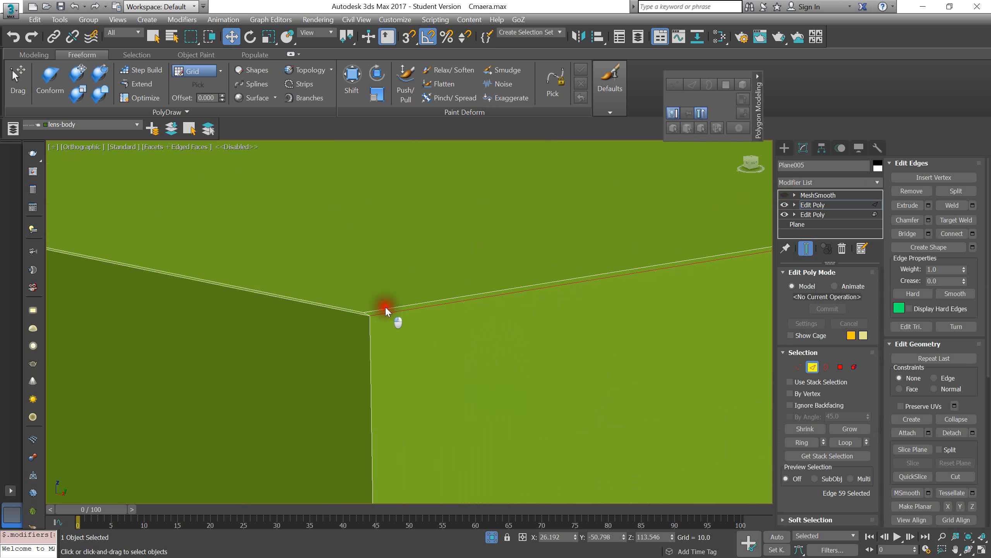
double_click(385, 309)
scroll(385, 309, down, 8)
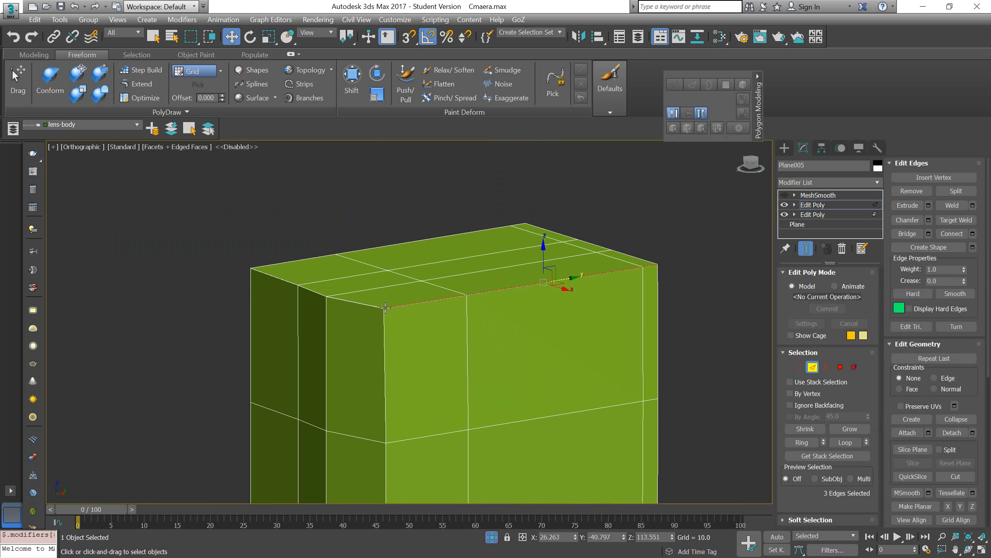
alt+middle_drag(390, 305, 395, 317)
scroll(356, 331, up, 5)
middle_drag(99, 445, 244, 354)
scroll(248, 392, up, 8)
double_click(282, 211)
scroll(280, 222, down, 14)
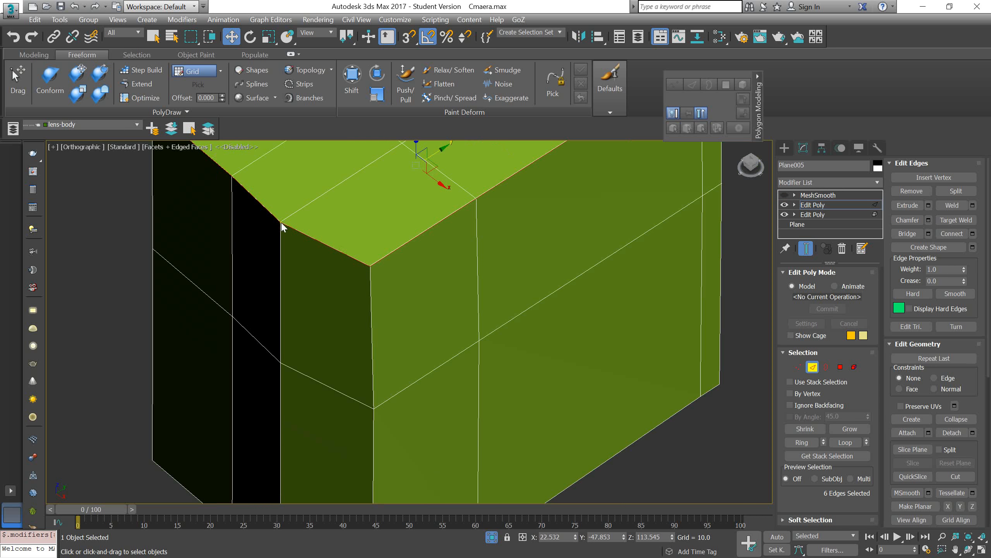
key(f)
scroll(438, 239, up, 10)
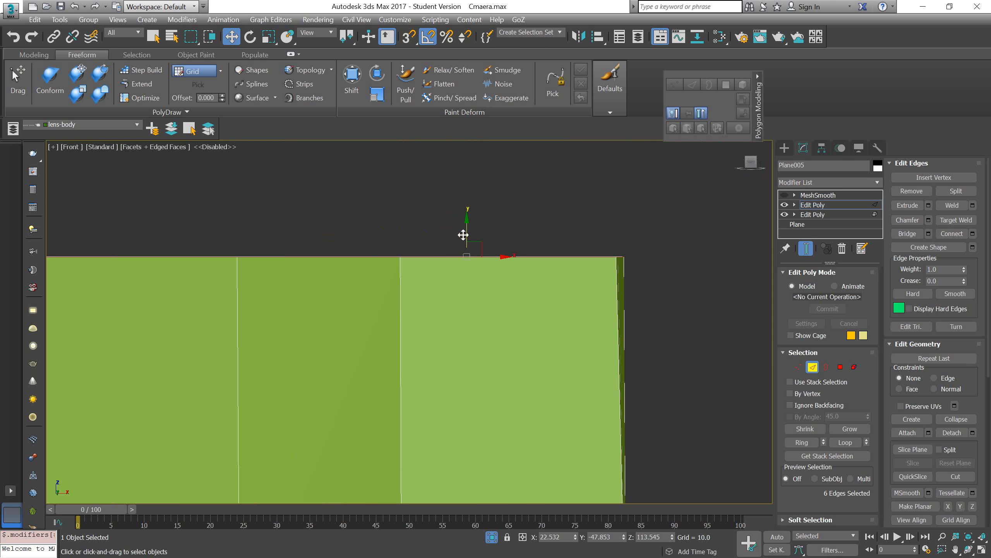
alt+middle_drag(463, 235, 519, 310)
scroll(461, 291, up, 3)
scroll(461, 290, down, 7)
click(784, 196)
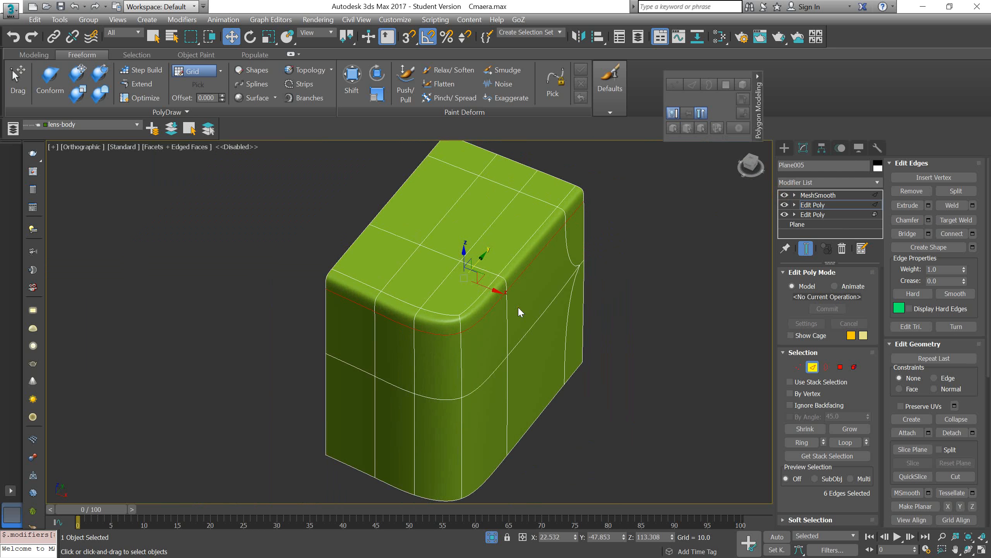
Step: Examine the top plate and side grip of the camera in the reference photo maxresdefault.jpg, and return to the 3ds Max model
key(super)
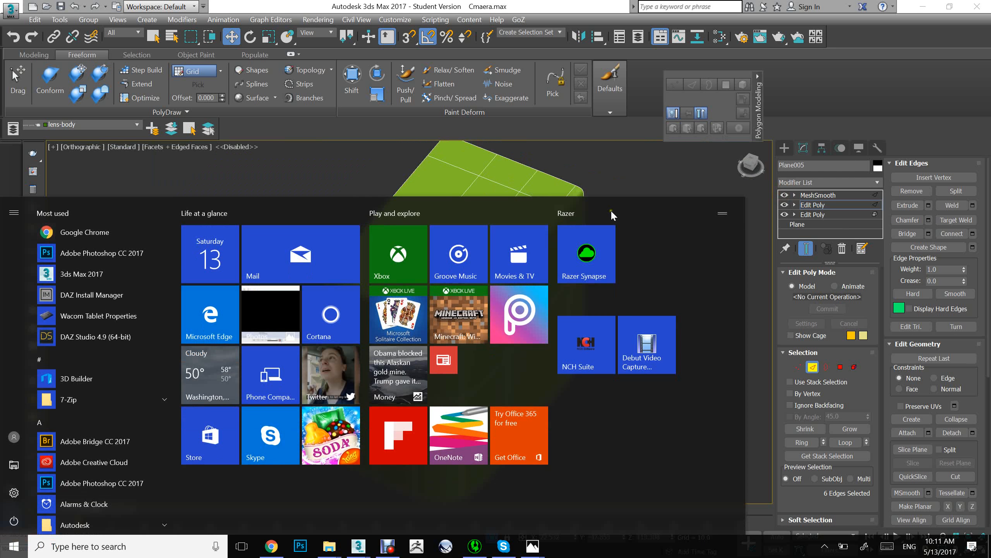
key(super)
alt+middle_drag(578, 305, 458, 304)
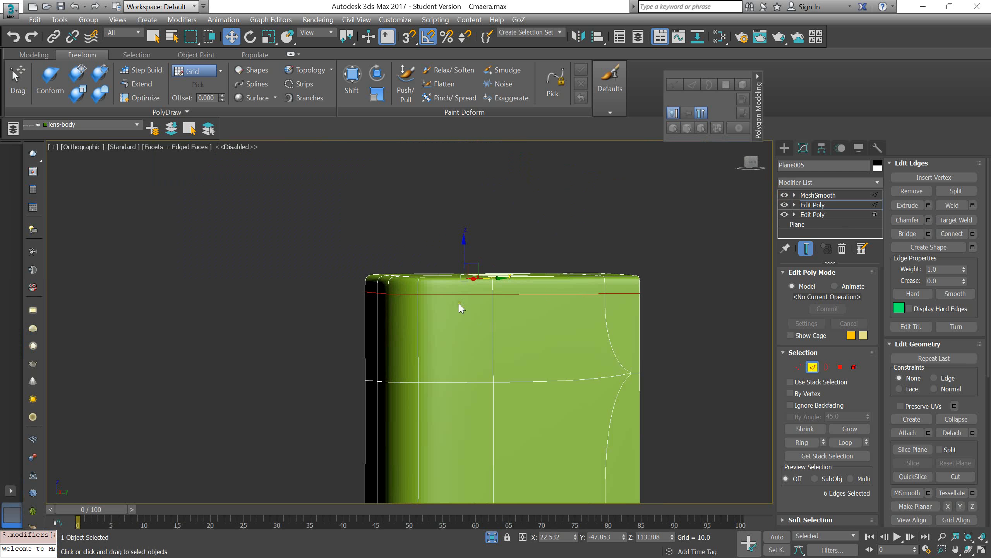
key(super)
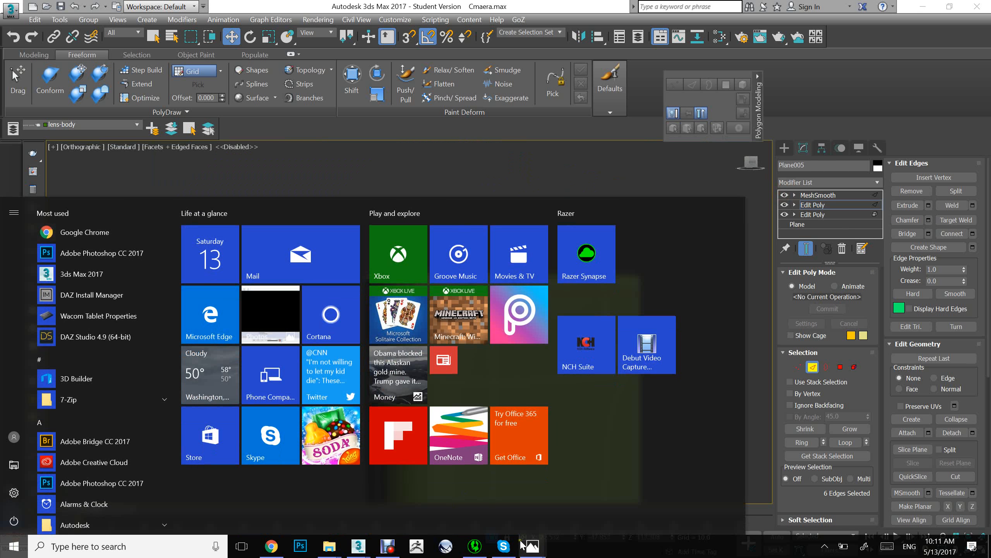
mouse_move(532, 546)
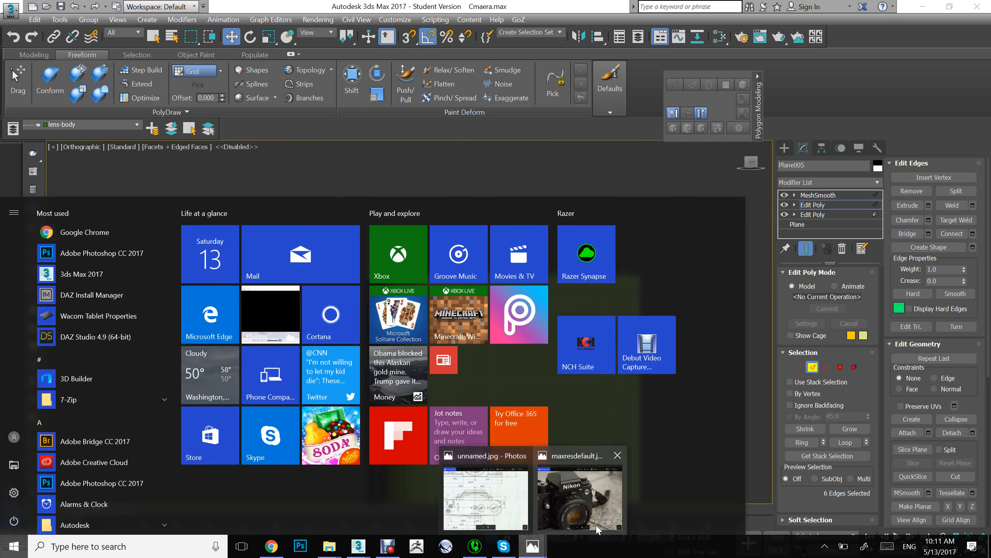
click(599, 516)
drag(636, 258, 806, 250)
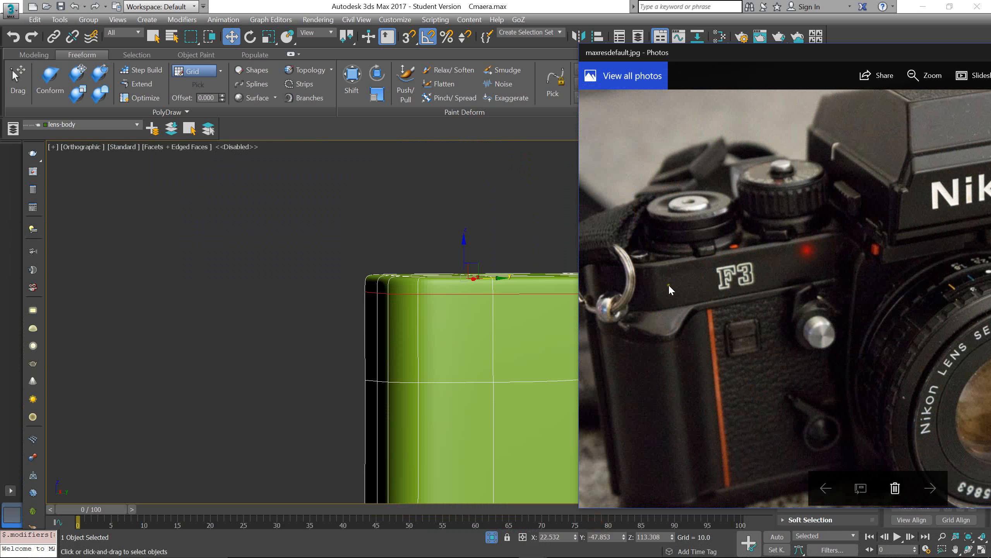
scroll(818, 256, down, 5)
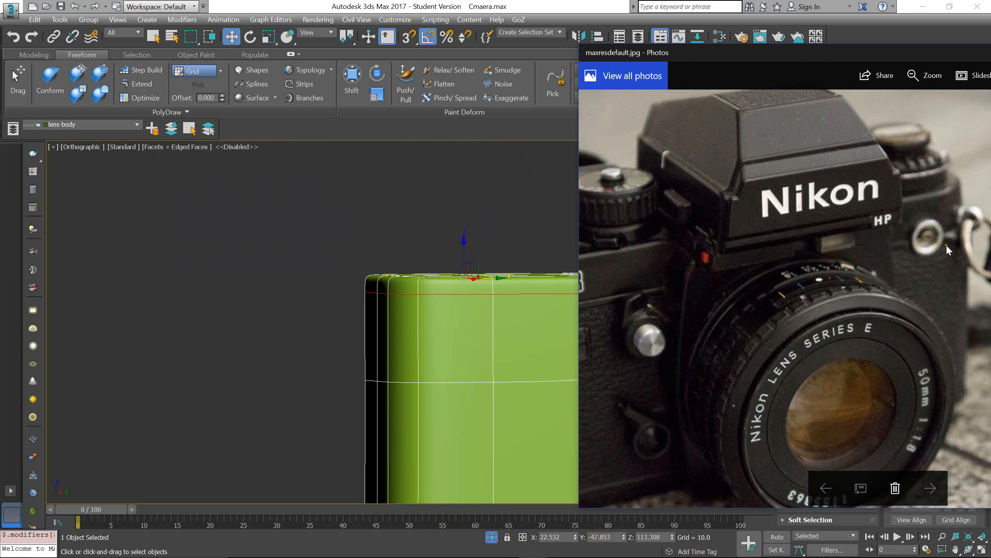
scroll(896, 299, up, 4)
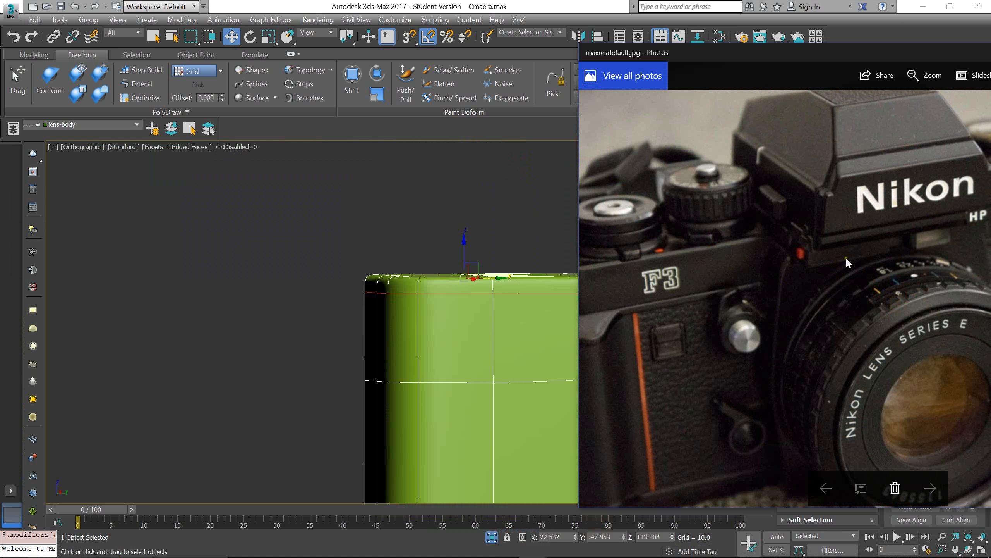
drag(845, 257, 809, 263)
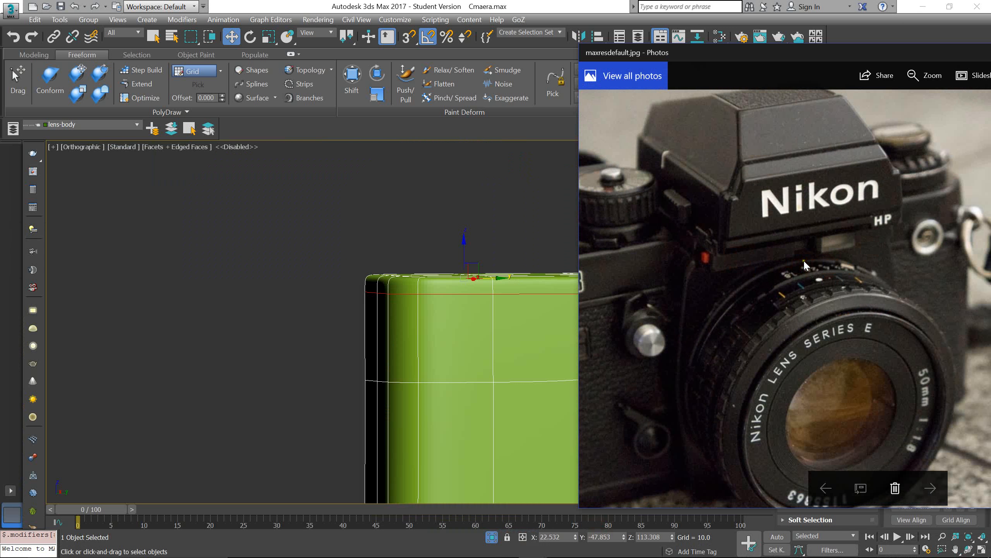
click(429, 252)
Step: In the front view with MeshSmooth off, connect the vertical edges below the top support loop with one segment slid up to Z about 110.9
key(f)
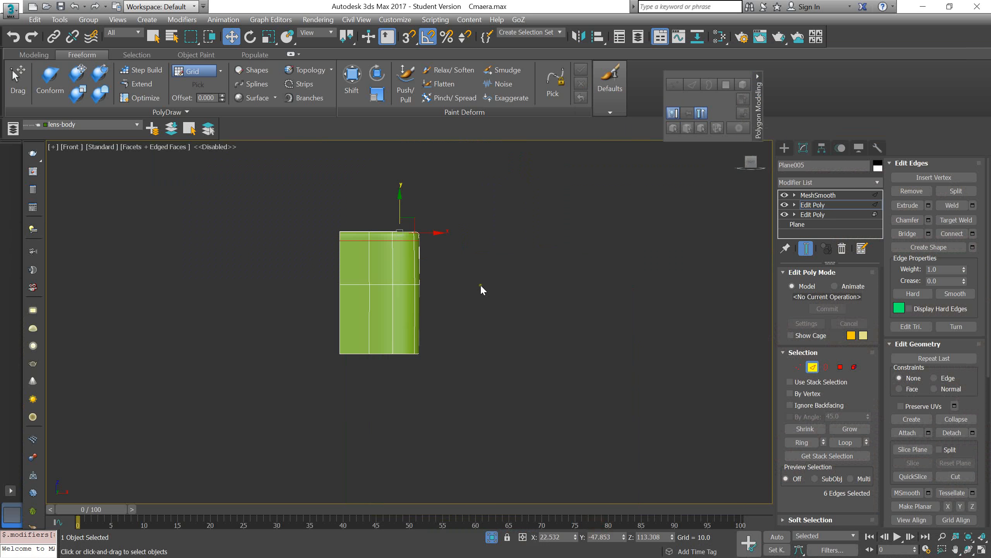
scroll(401, 263, up, 3)
drag(503, 256, 182, 231)
middle_drag(230, 234, 349, 255)
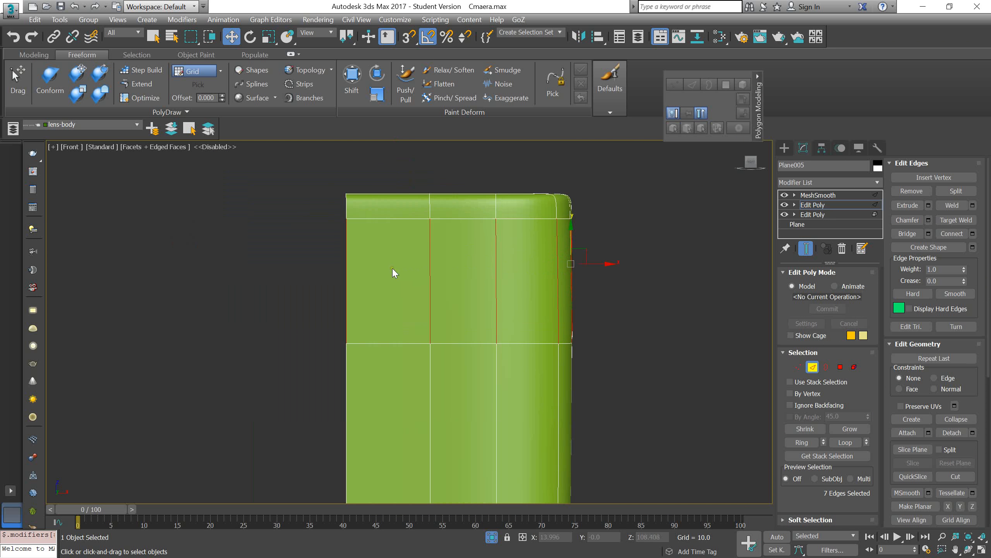
click(973, 233)
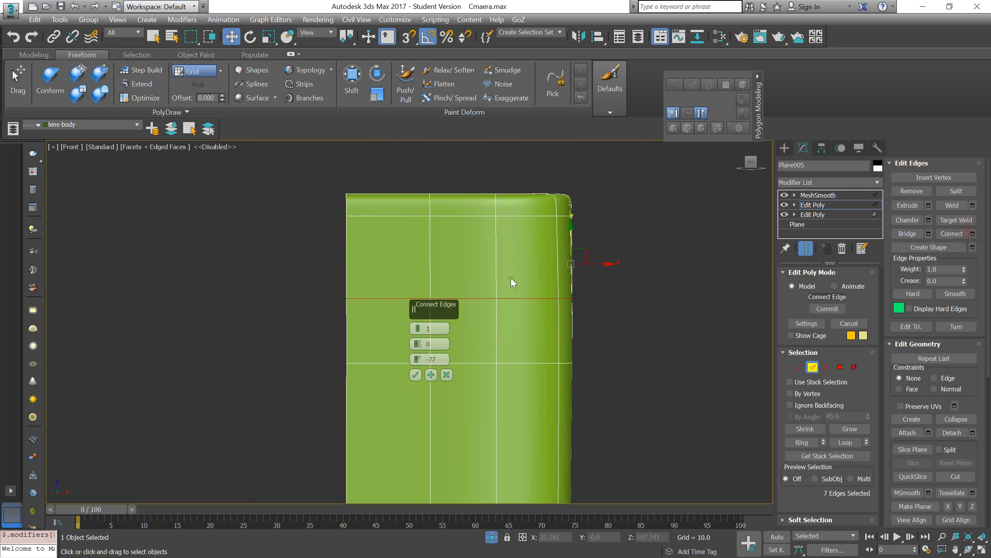
drag(424, 358, 443, 211)
click(785, 195)
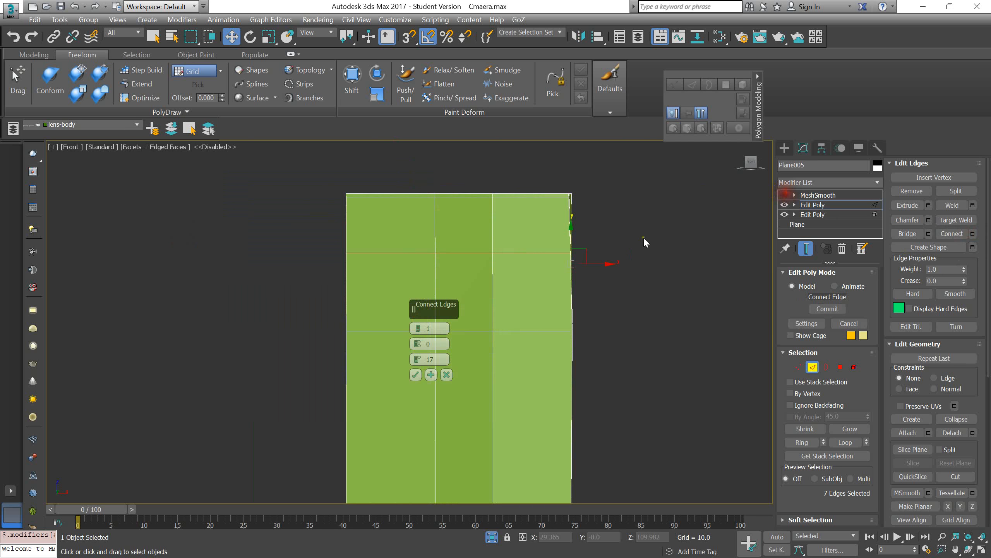
drag(421, 361, 425, 313)
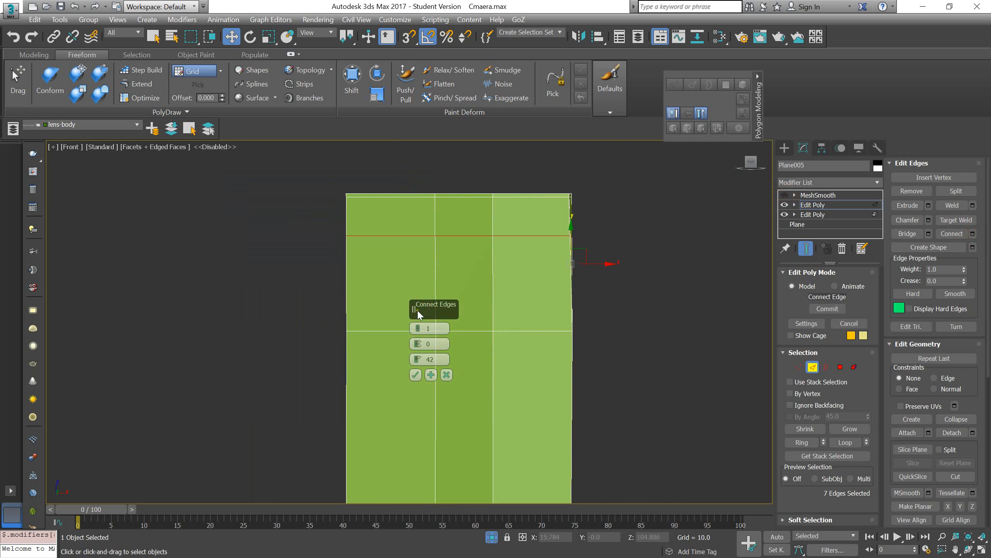
mouse_move(417, 360)
mouse_down()
mouse_move(418, 369)
mouse_move(418, 354)
mouse_up()
click(415, 374)
Step: Connect the seven vertical edges below the new loop with one segment placed just beneath it, at Z about 110.4
drag(623, 275, 279, 262)
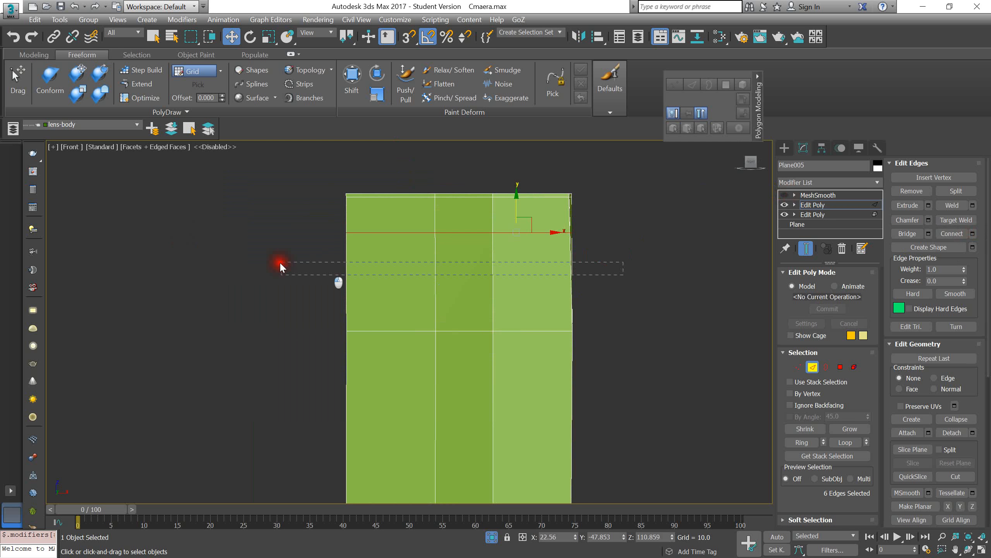
click(972, 234)
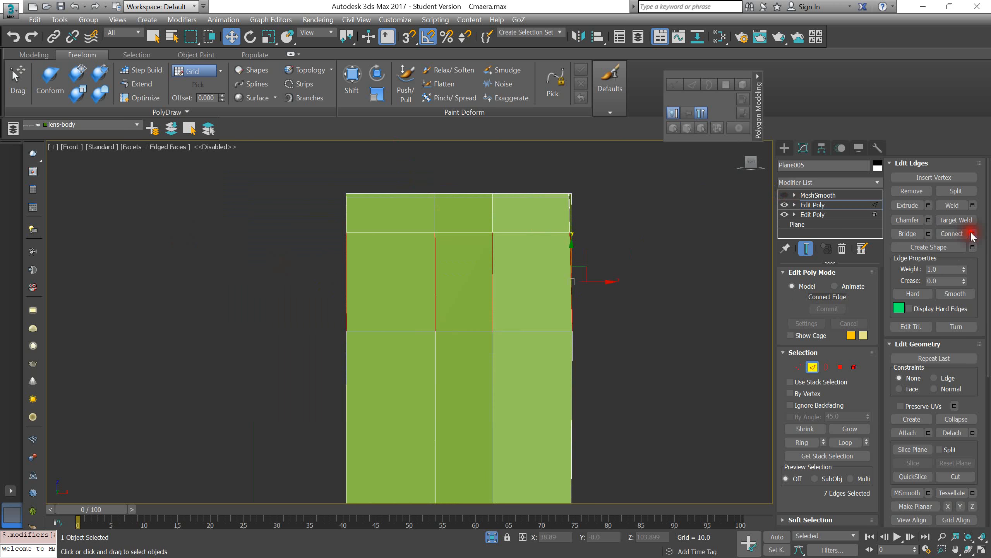
drag(406, 363, 415, 295)
click(416, 374)
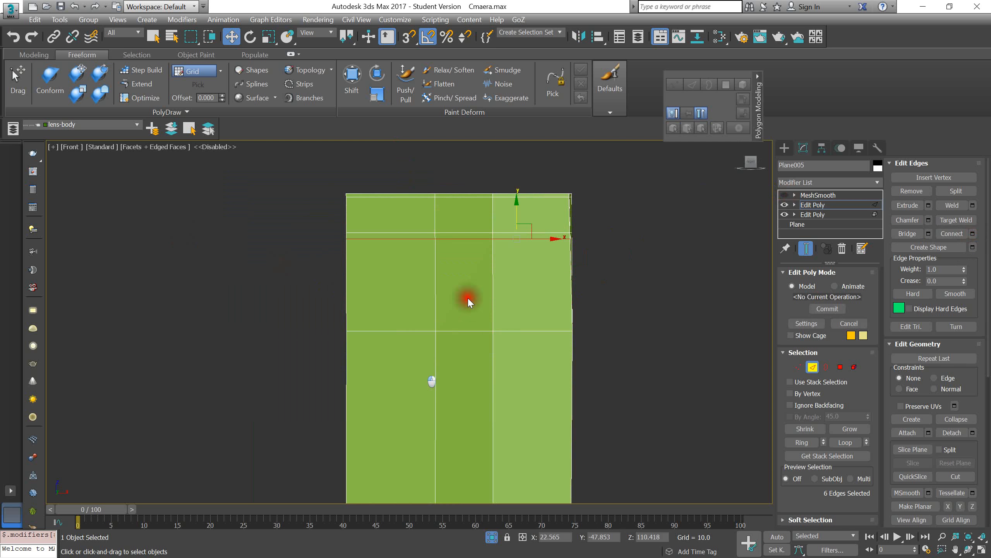
Step: Delete the thin band of six polygons between the two close edge loops and turn MeshSmooth back on
scroll(504, 267, up, 3)
scroll(585, 213, down, 2)
middle_drag(567, 217, 608, 238)
key(4)
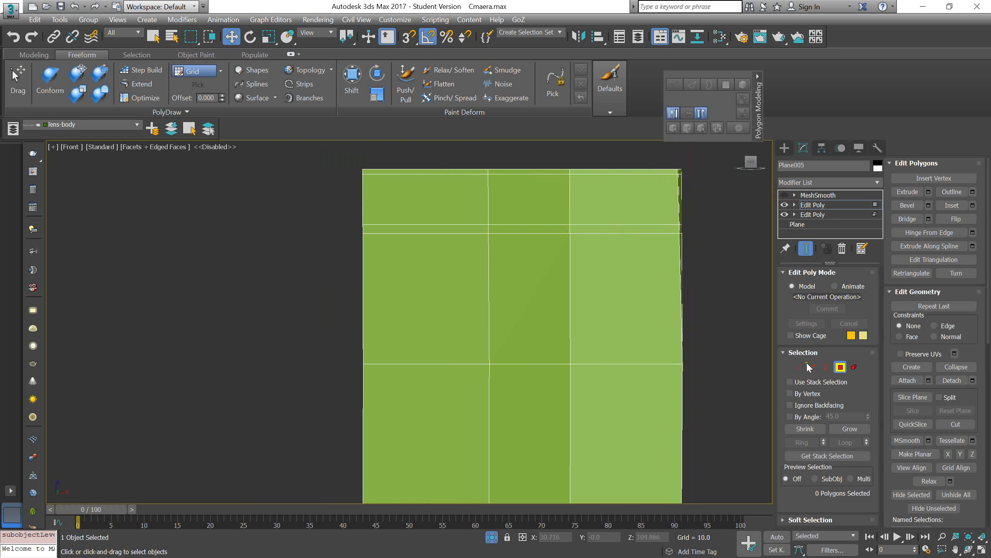
drag(692, 227, 321, 226)
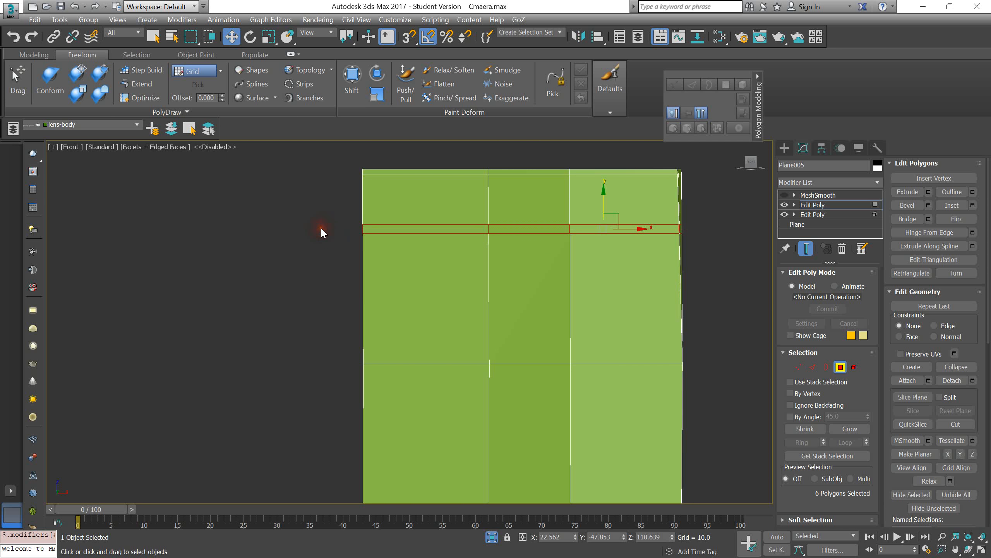
key(Delete)
alt+middle_drag(668, 270, 702, 245)
click(785, 195)
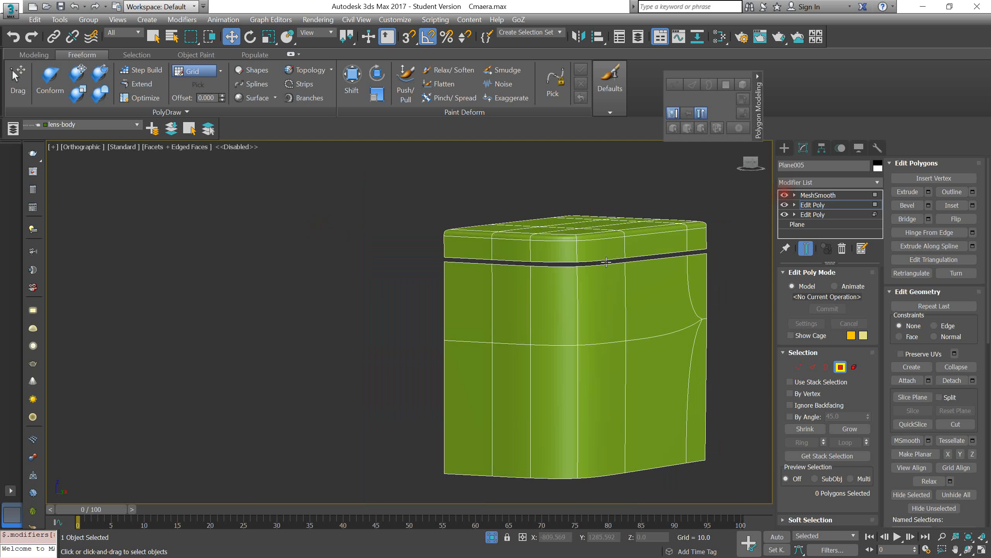
Step: Select the bottom border edges of the separated upper section and lower them to Z about 110.5 to narrow the gap
scroll(574, 270, up, 10)
scroll(564, 254, down, 5)
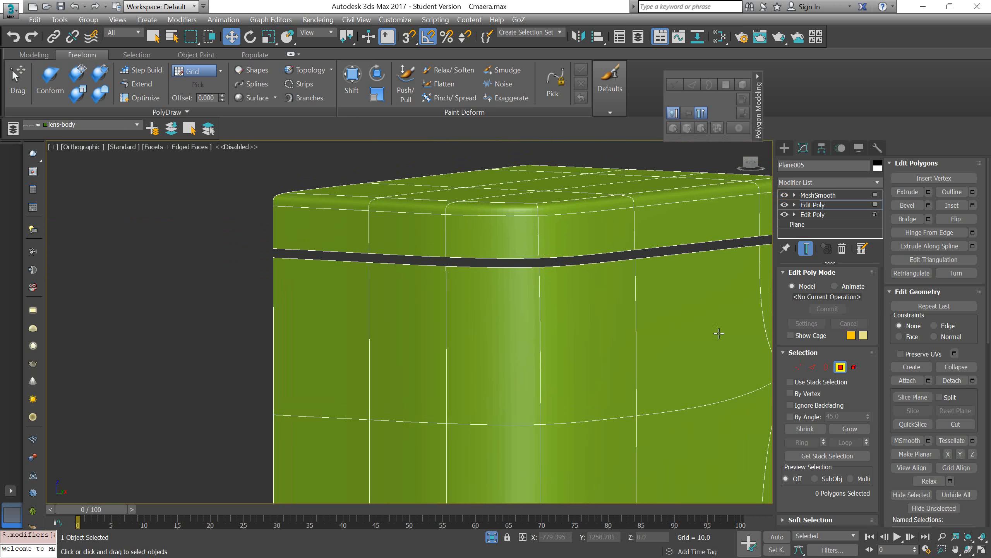
key(2)
double_click(603, 253)
key(f)
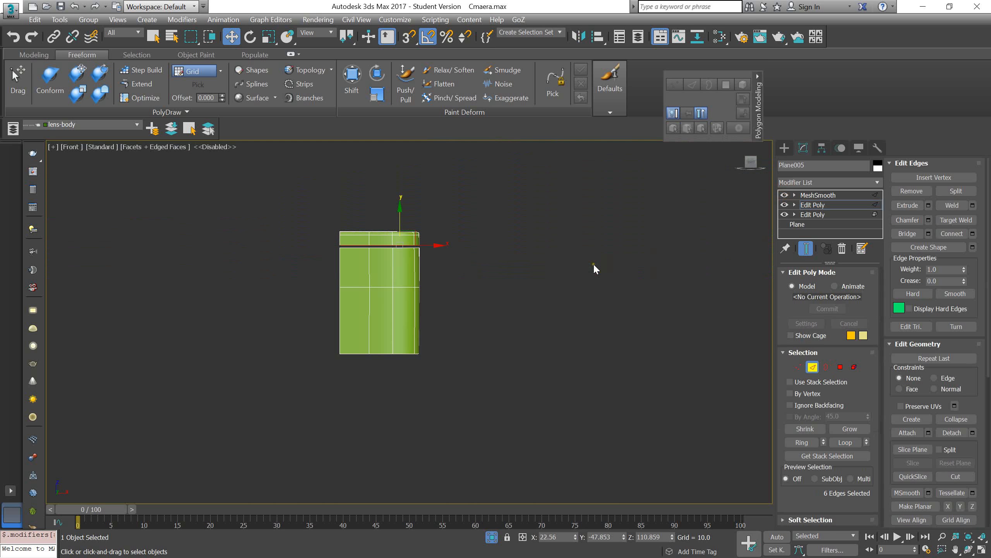
scroll(424, 233, up, 8)
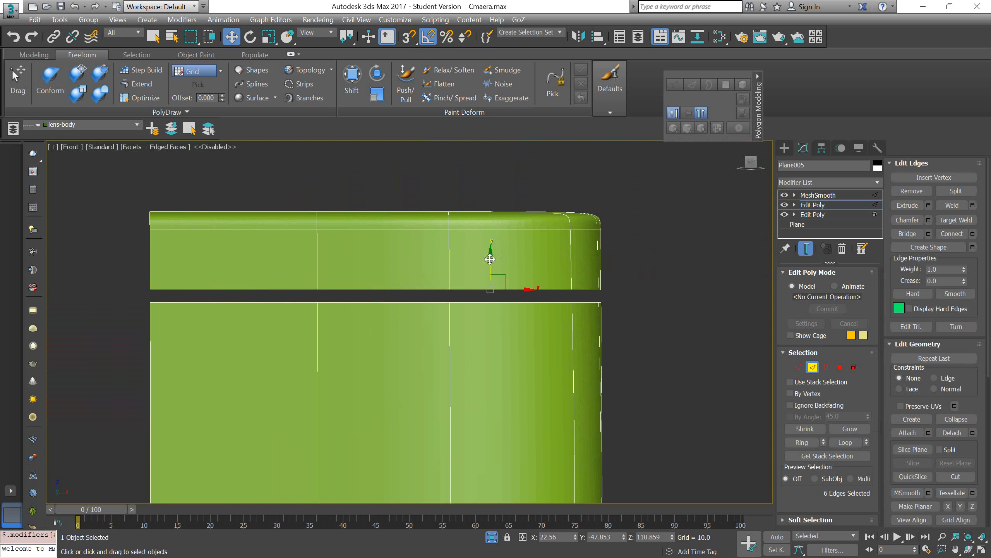
drag(490, 259, 492, 272)
scroll(493, 296, down, 2)
alt+middle_drag(494, 297, 549, 275)
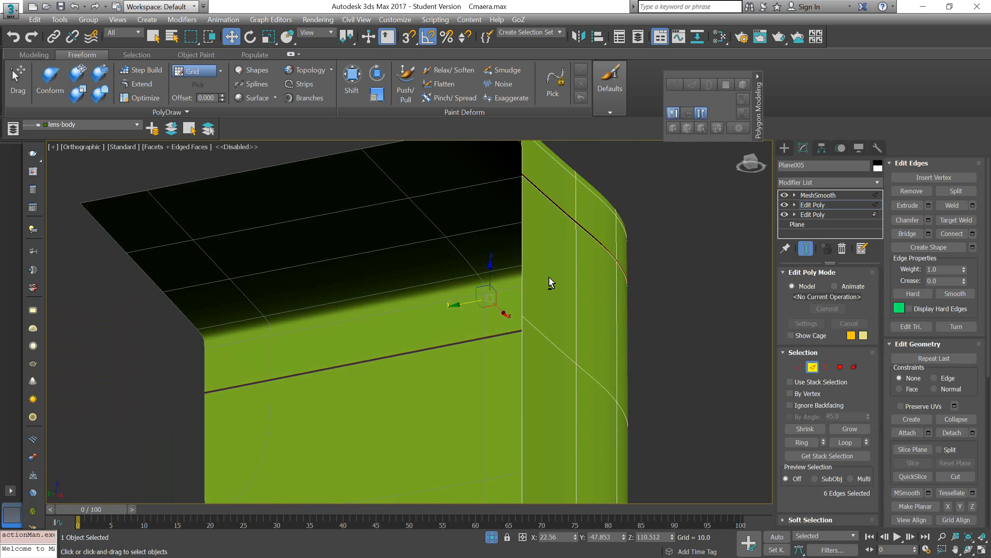
Step: Extend the upper section's bottom border edges inward with Scale to form an inner lip, and turn MeshSmooth off
key(r)
key(e)
key(r)
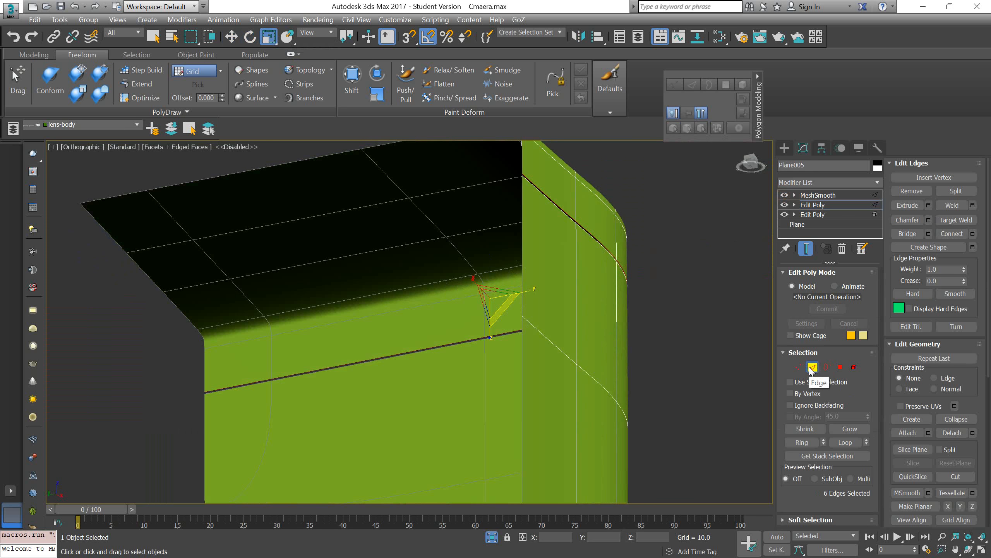
middle_drag(555, 279, 612, 269)
drag(558, 294, 566, 316)
alt+middle_drag(588, 276, 663, 233)
key(w)
click(785, 195)
Step: In the top wireframe view, align the lip's front vertices with the outer columns, moving the first to X about 10.9, Y about -53.1
key(t)
key(F3)
scroll(449, 397, up, 4)
key(1)
middle_drag(440, 356, 531, 334)
scroll(532, 334, down, 4)
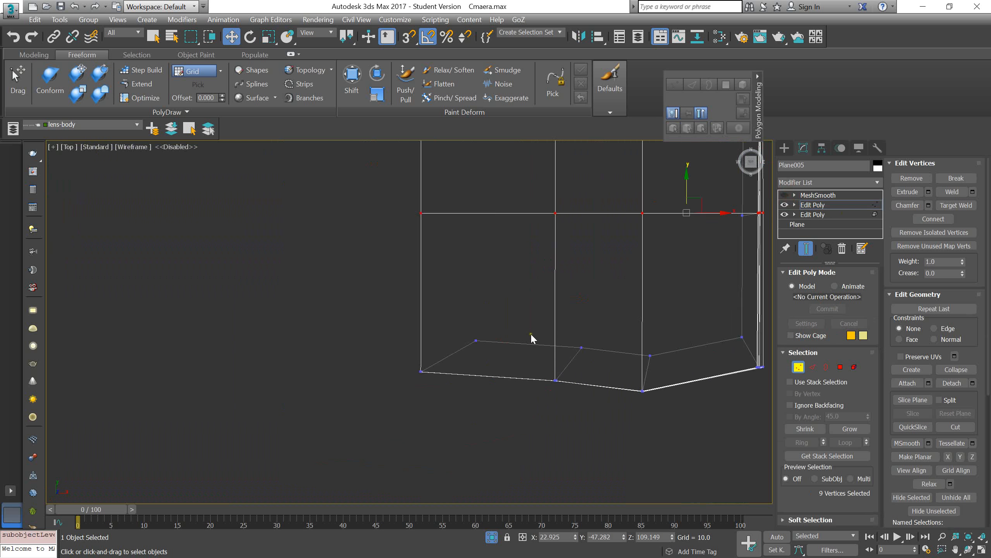
drag(462, 299, 477, 331)
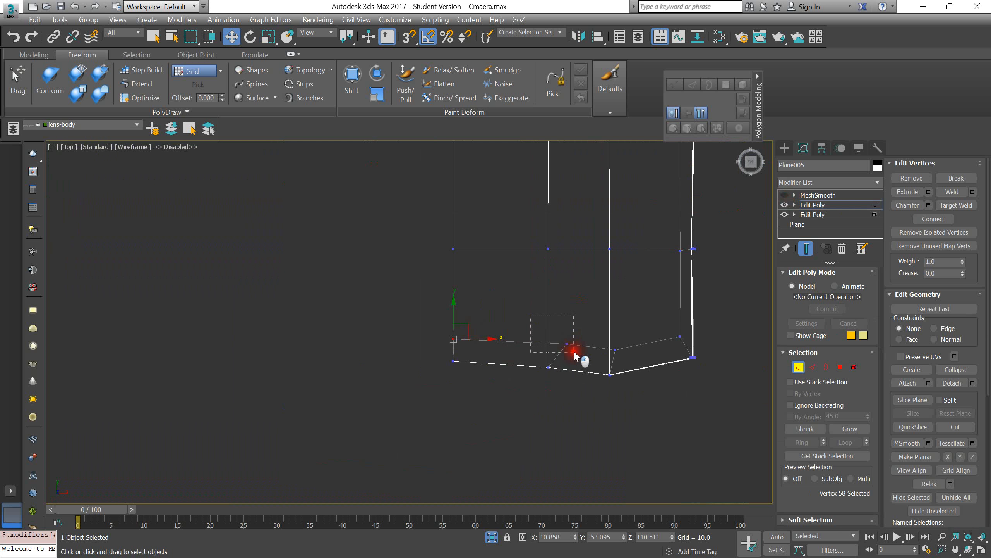
drag(582, 344, 624, 346)
Step: Align the lip's side vertex nearest the front with the crossing edge row and adjust the lip vertex at the front corner
middle_drag(640, 255, 631, 330)
scroll(650, 331, up, 3)
click(689, 292)
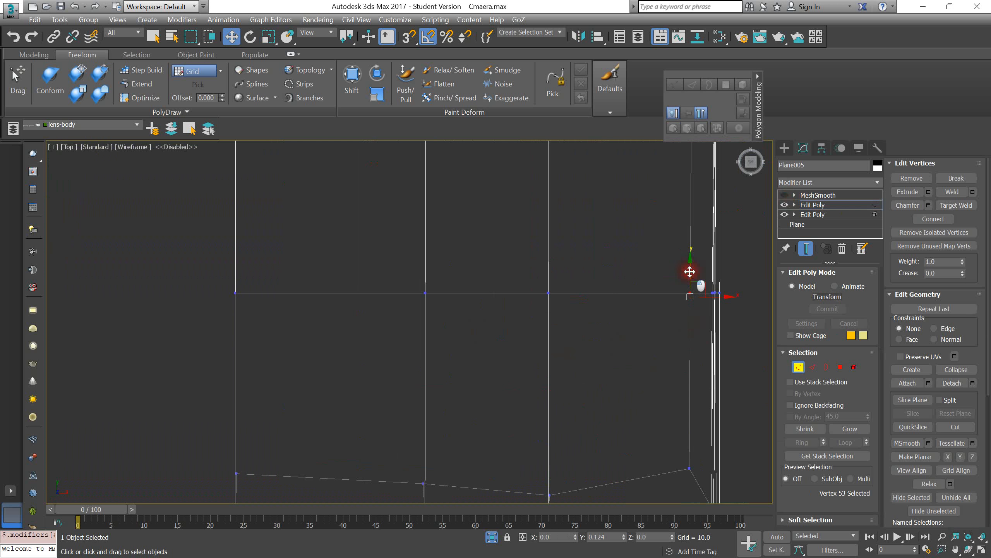
middle_drag(655, 398, 637, 347)
drag(686, 368, 683, 368)
Step: Align the remaining lip vertices toward the back of the side wall with their crossing edge rows
scroll(684, 369, down, 2)
middle_drag(659, 307, 657, 383)
scroll(657, 383, down, 1)
middle_drag(660, 217, 661, 239)
scroll(663, 239, up, 3)
drag(664, 239, 697, 300)
middle_drag(690, 201, 680, 299)
drag(679, 334, 702, 236)
scroll(702, 235, up, 3)
drag(692, 193, 690, 203)
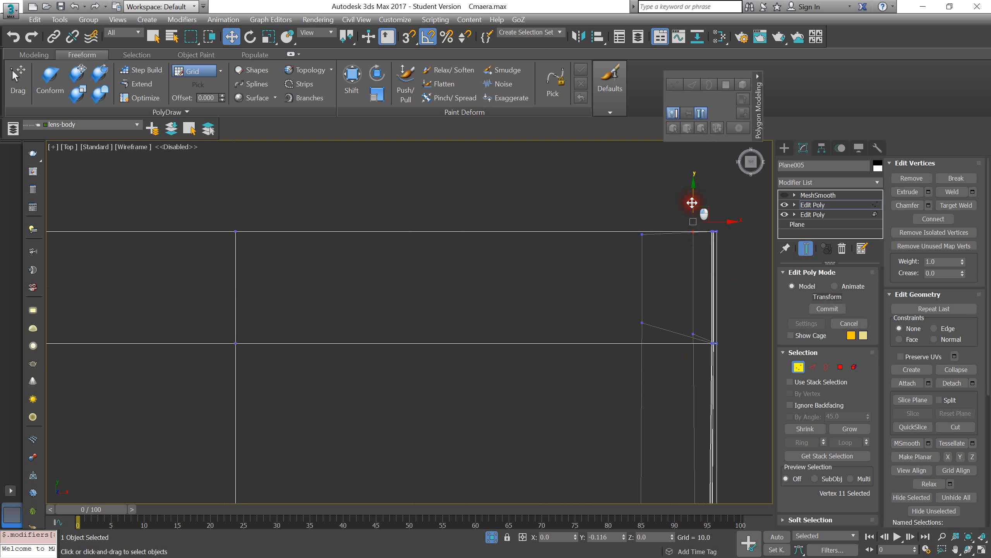
Step: Adjust the lip vertices at the back inner corner so they follow the outline of the upper section
drag(623, 299, 663, 334)
drag(641, 297, 692, 318)
click(694, 334)
drag(661, 265, 641, 213)
Step: In the shaded view, select the upper section as an element, detach it from the body and select the detached object
scroll(714, 334, down, 3)
scroll(714, 335, down, 3)
middle_drag(698, 321, 644, 209)
scroll(648, 414, up, 1)
mouse_move(643, 430)
alt+middle_down()
mouse_move(649, 367)
mouse_move(660, 387)
mouse_move(671, 336)
mouse_move(589, 396)
alt+middle_up()
key(F3)
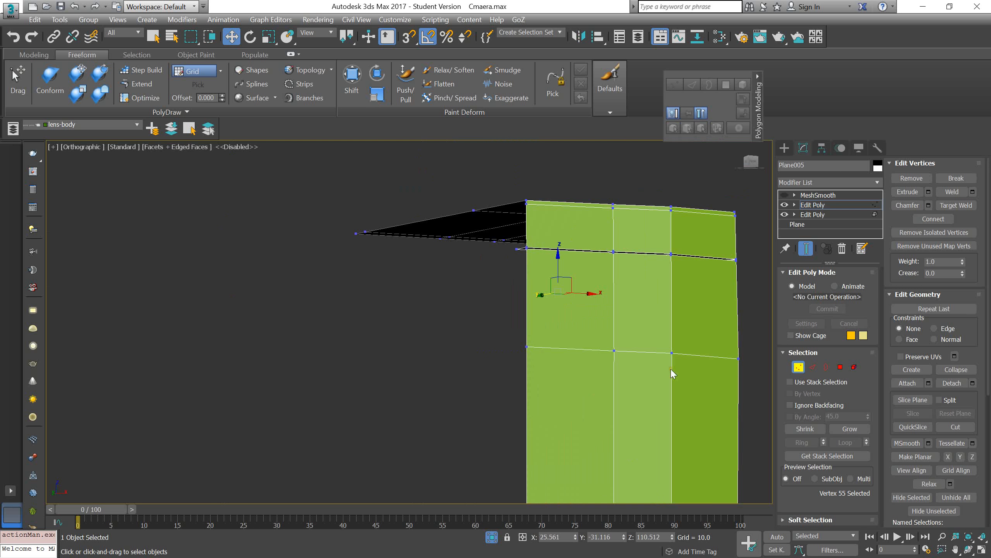
key(5)
click(659, 246)
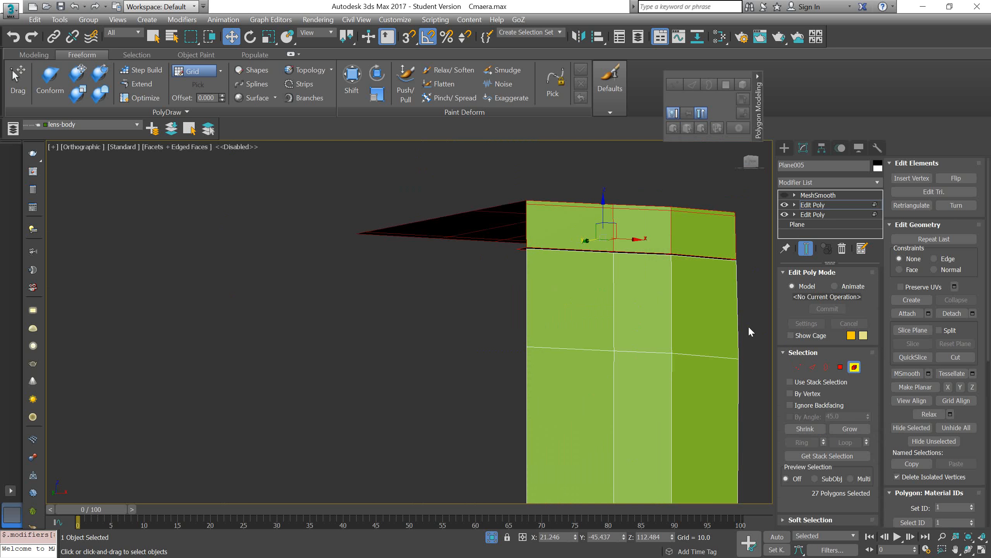
alt+middle_drag(661, 223, 550, 225)
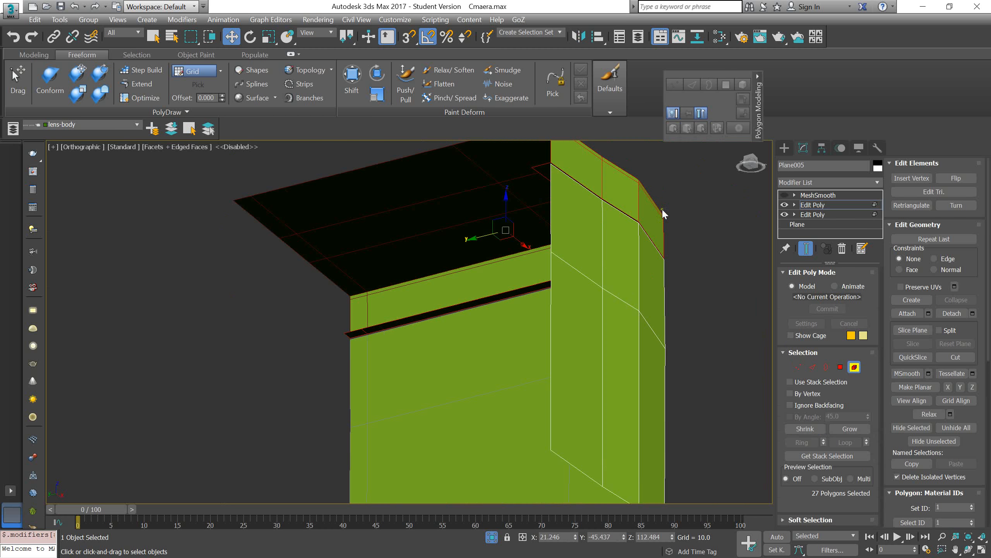
click(952, 314)
key(5)
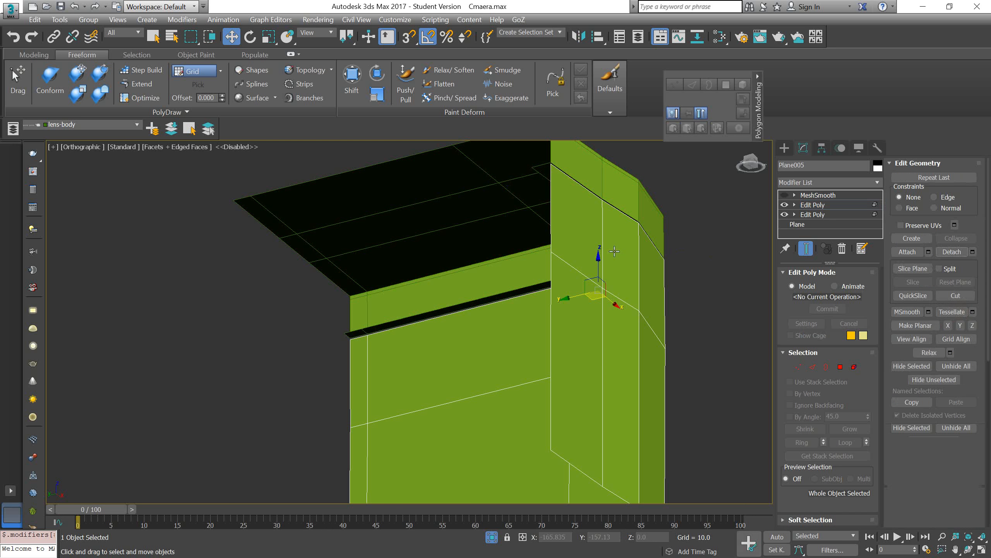
click(627, 190)
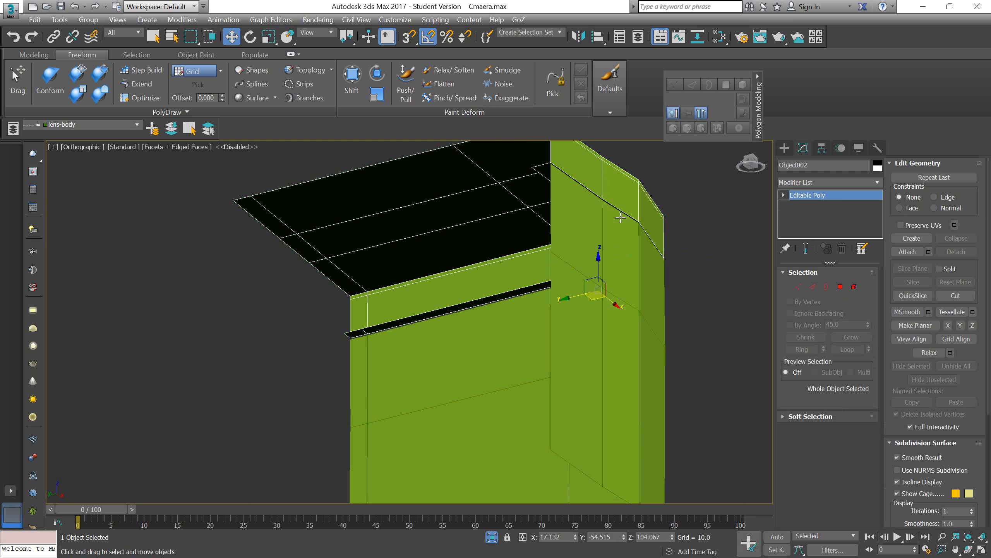
Step: Exit isolation and inspect the detached upper section against the whole camera
click(493, 537)
scroll(608, 276, down, 5)
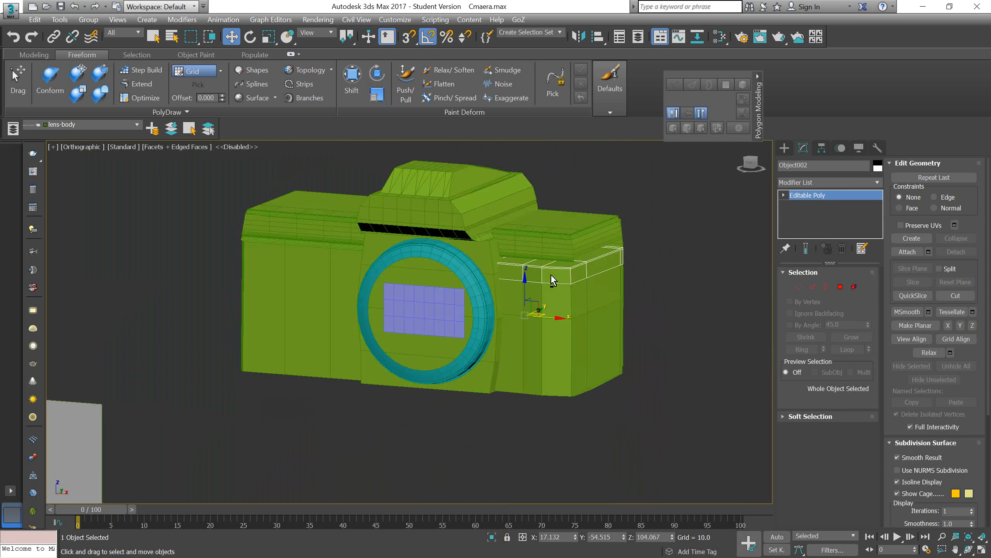
scroll(552, 279, up, 5)
scroll(593, 213, down, 5)
scroll(593, 238, up, 6)
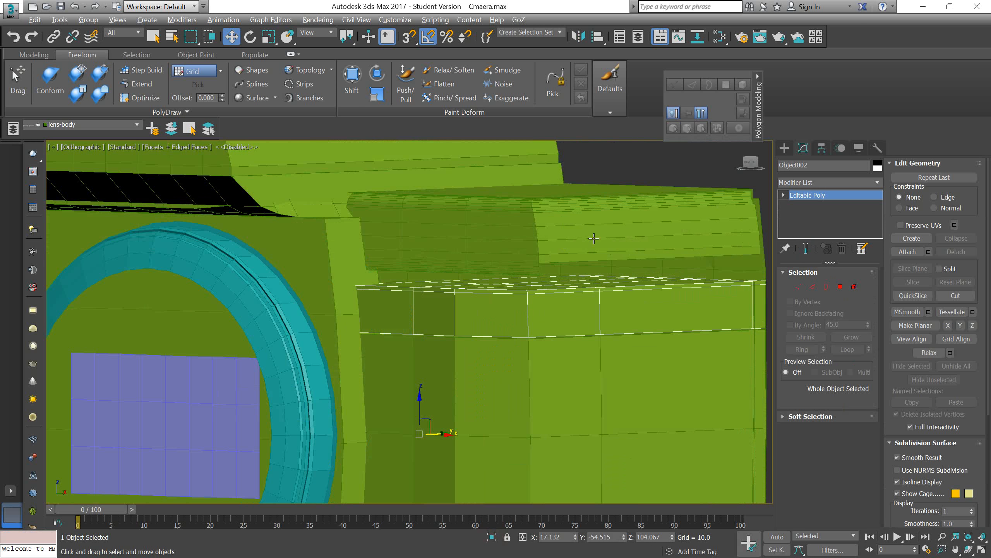
Step: Select the two curved top plates on both sides of the camera's viewfinder housing together
alt+middle_drag(594, 238, 488, 301)
scroll(602, 263, down, 5)
scroll(609, 249, up, 5)
scroll(609, 250, down, 5)
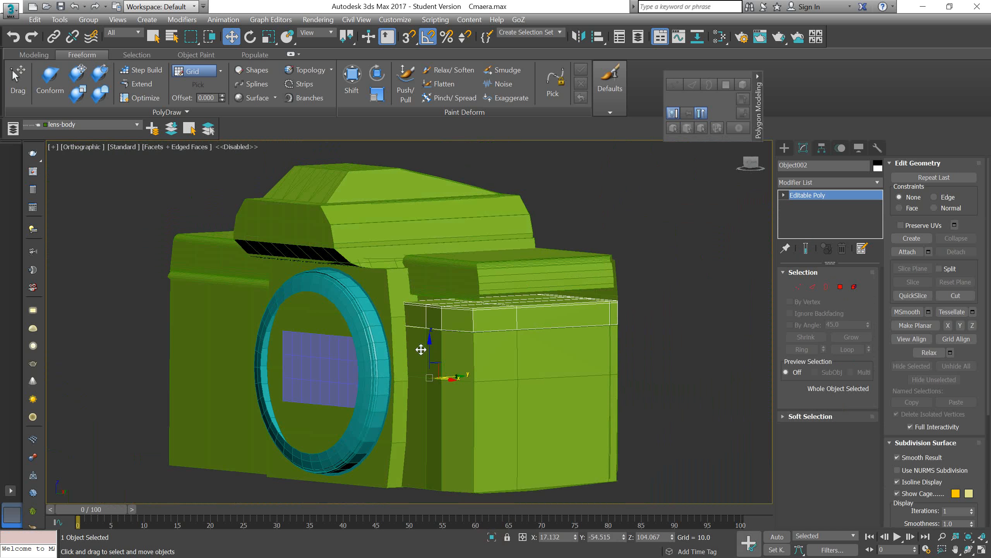
click(529, 283)
alt+middle_drag(530, 313, 554, 334)
ctrl+click(552, 263)
alt+middle_drag(555, 261, 547, 258)
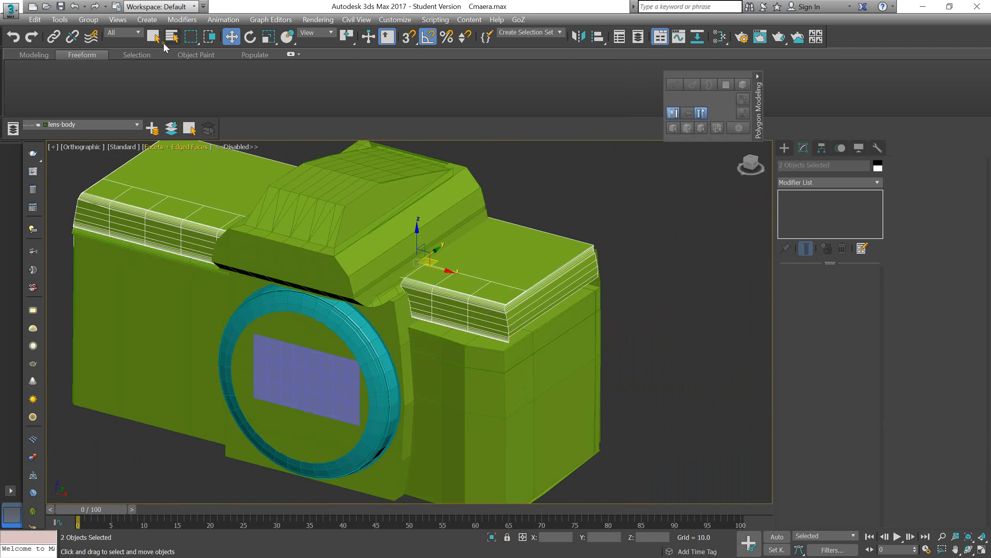
Step: Create a new layer named Top_body_NIkon and move the two selected top plates onto it
click(68, 125)
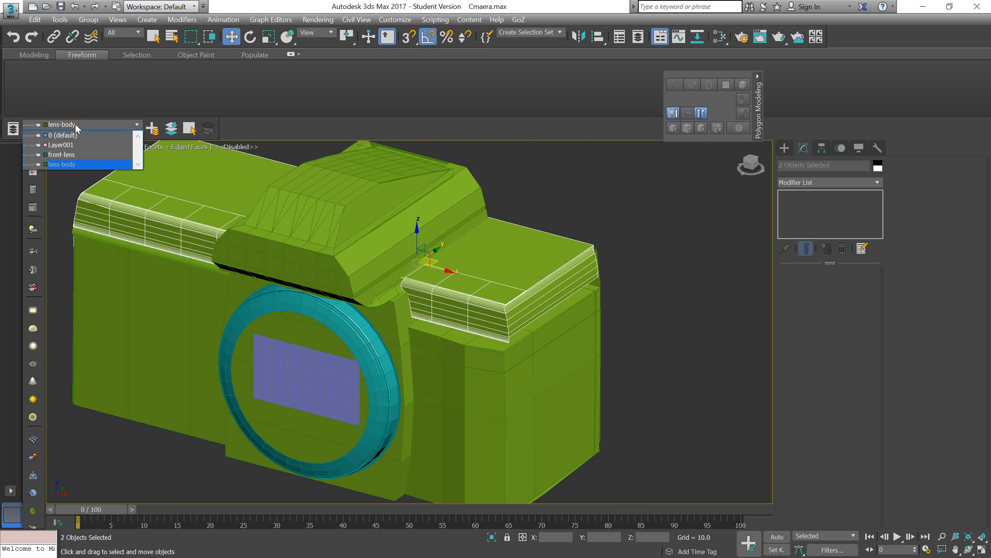
click(76, 126)
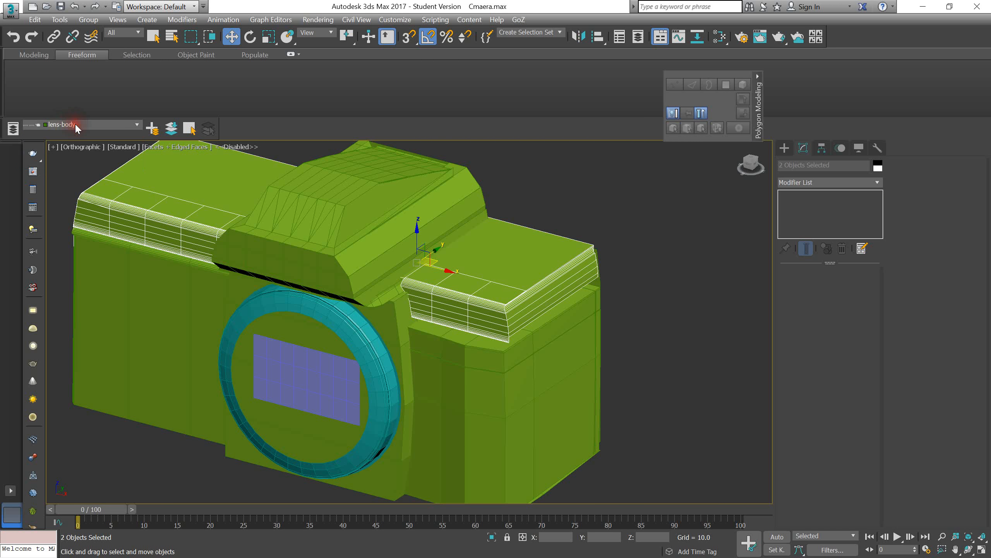
click(156, 135)
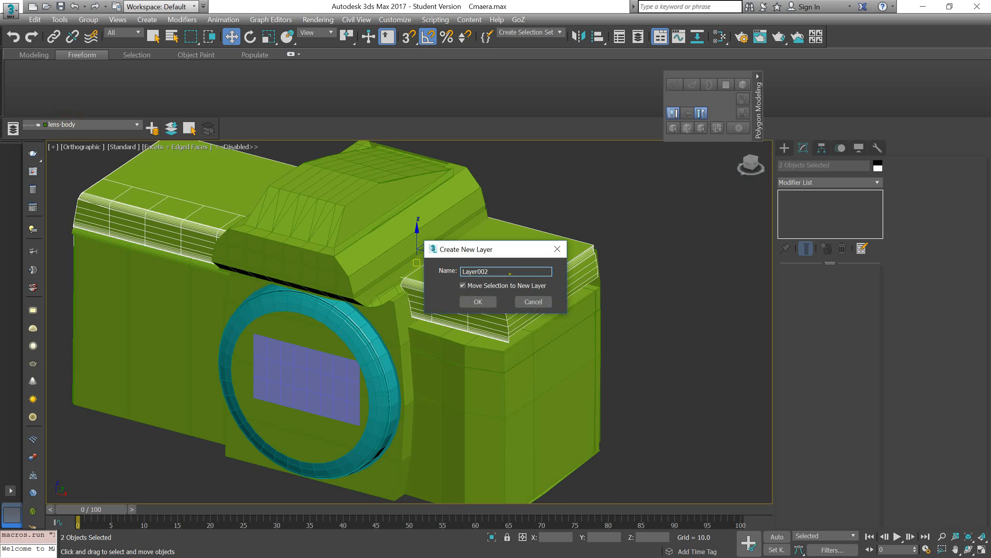
click(428, 274)
click(479, 301)
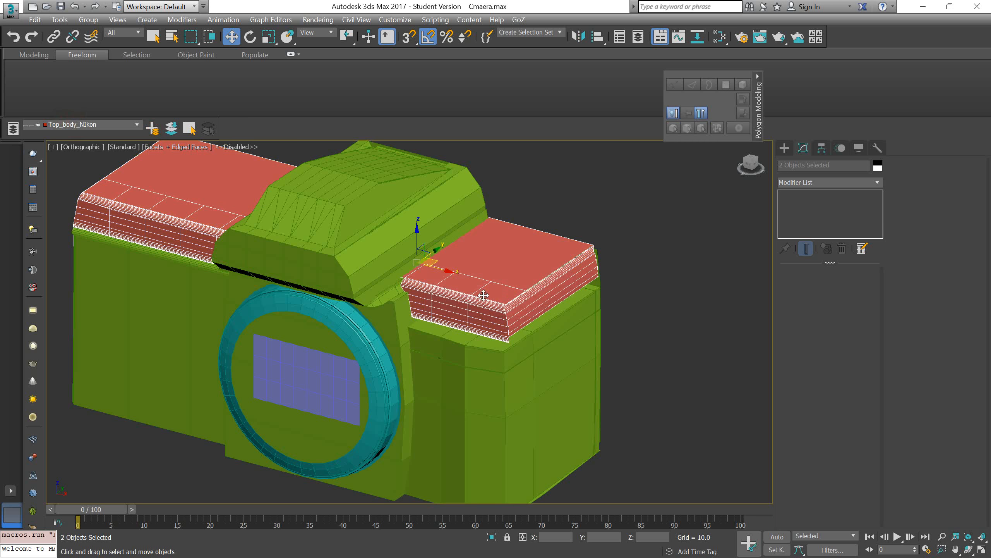
middle_drag(484, 292, 556, 289)
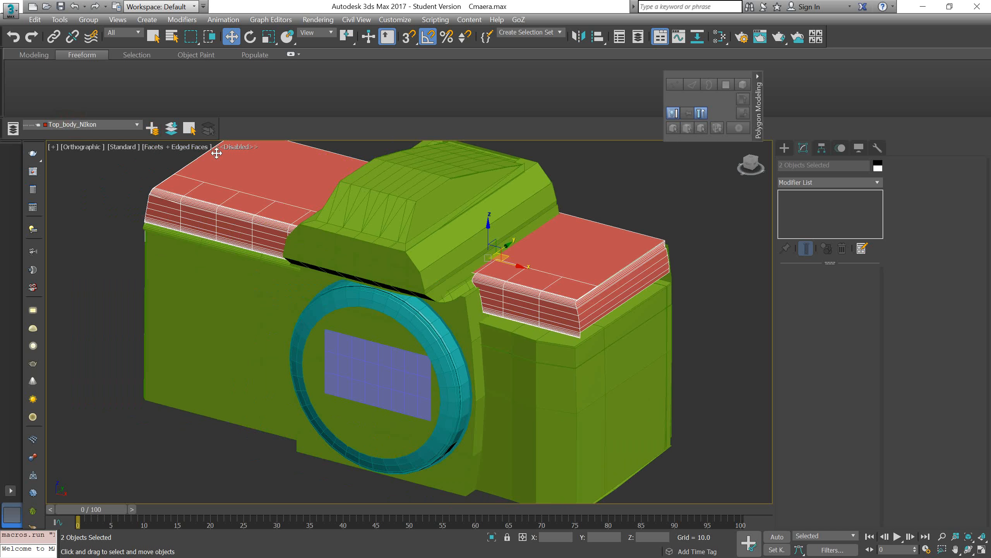
Step: Toggle the visibility of the Top_body_NIkon layer and leave it hidden
click(69, 124)
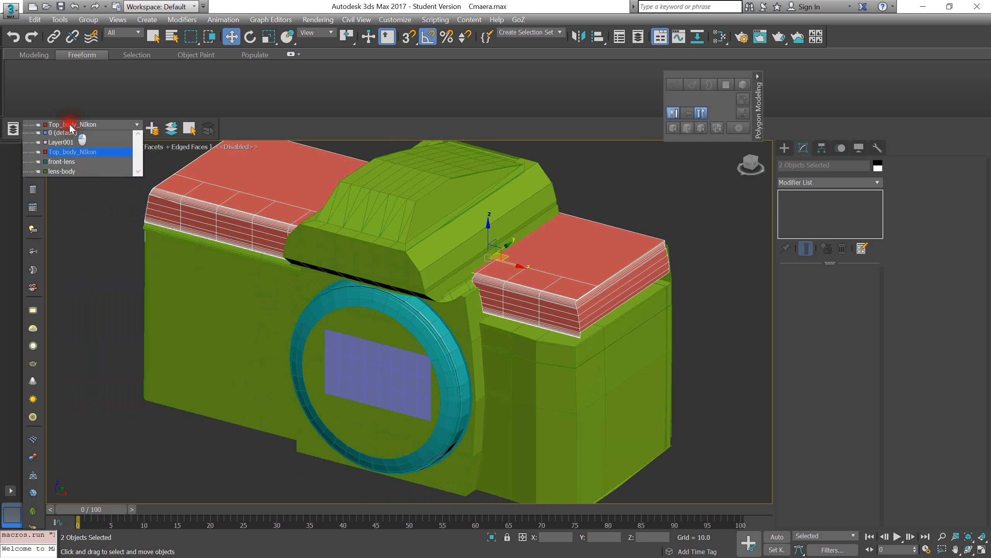
click(26, 154)
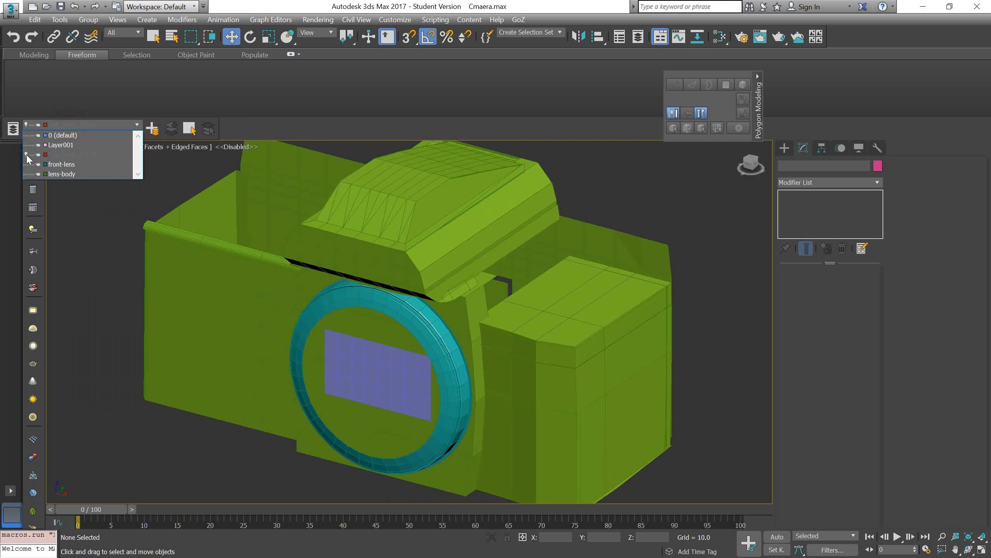
click(26, 154)
click(26, 155)
click(26, 155)
click(26, 155)
click(26, 154)
click(26, 155)
Step: Raise the detached upper section of the side piece along Z to about 109.65
click(625, 308)
alt+middle_drag(626, 307, 524, 225)
drag(434, 290, 434, 250)
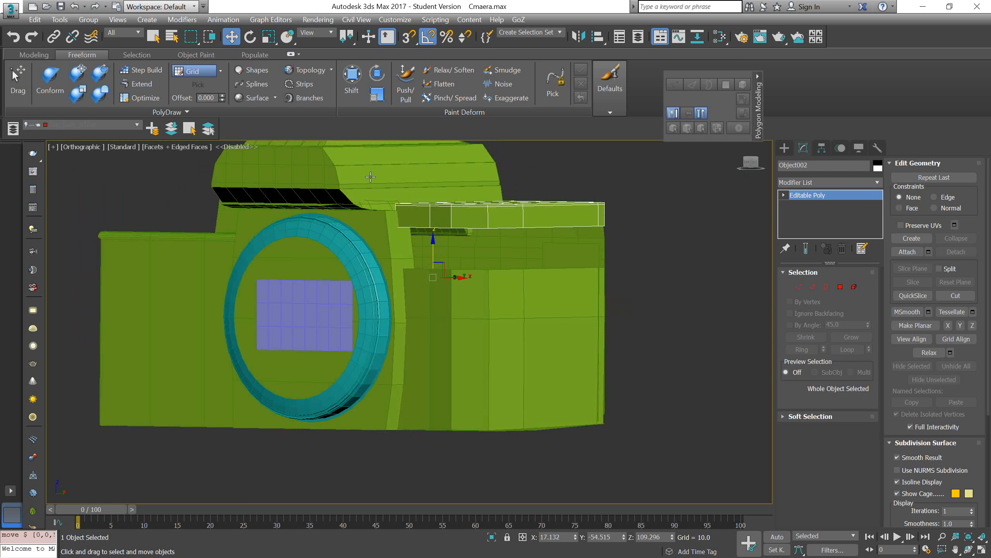
scroll(422, 219, up, 3)
alt+middle_drag(436, 225, 465, 199)
middle_drag(465, 199, 449, 238)
alt+middle_drag(449, 238, 435, 231)
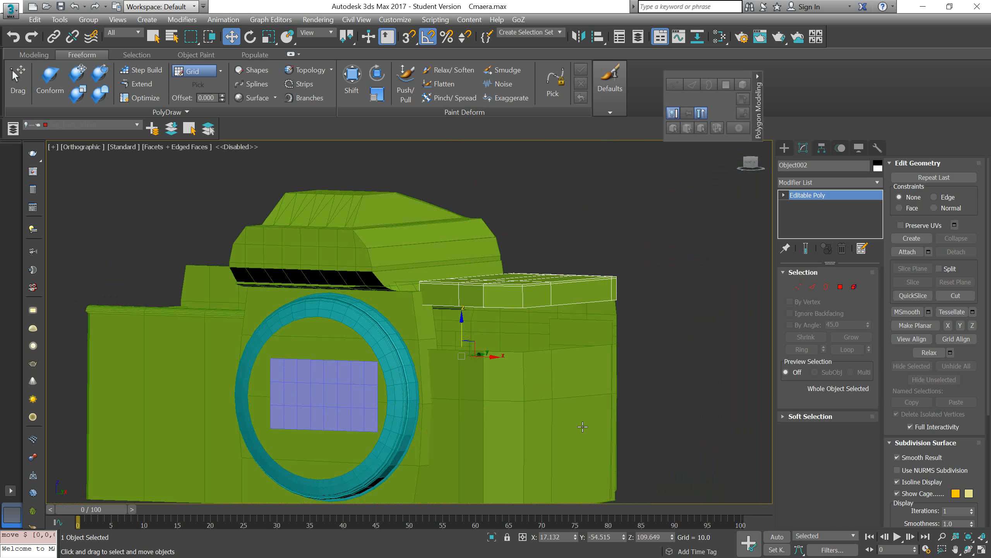
Step: Raise the upper vertices of the side body to meet the raised section and turn on the side body's MeshSmooth
click(585, 415)
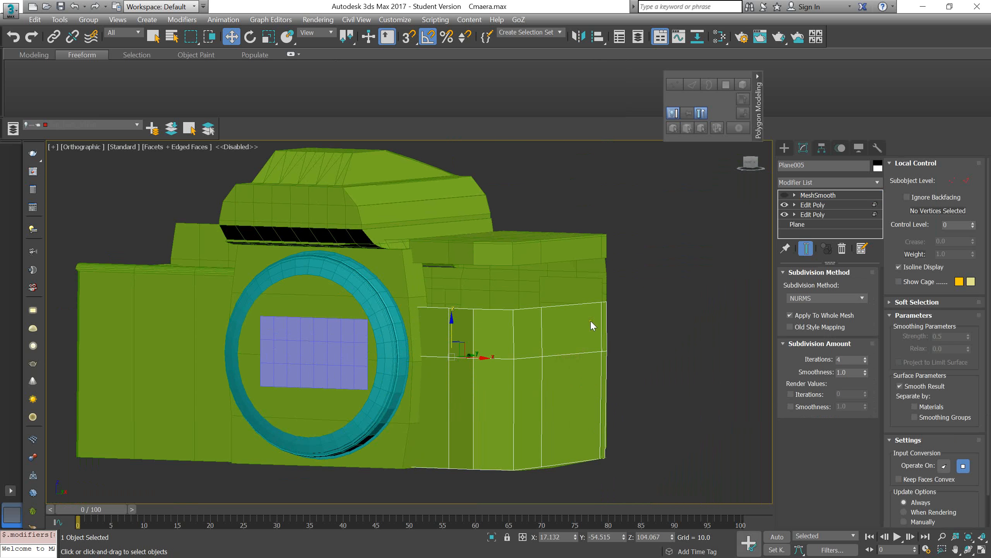
key(F3)
click(812, 205)
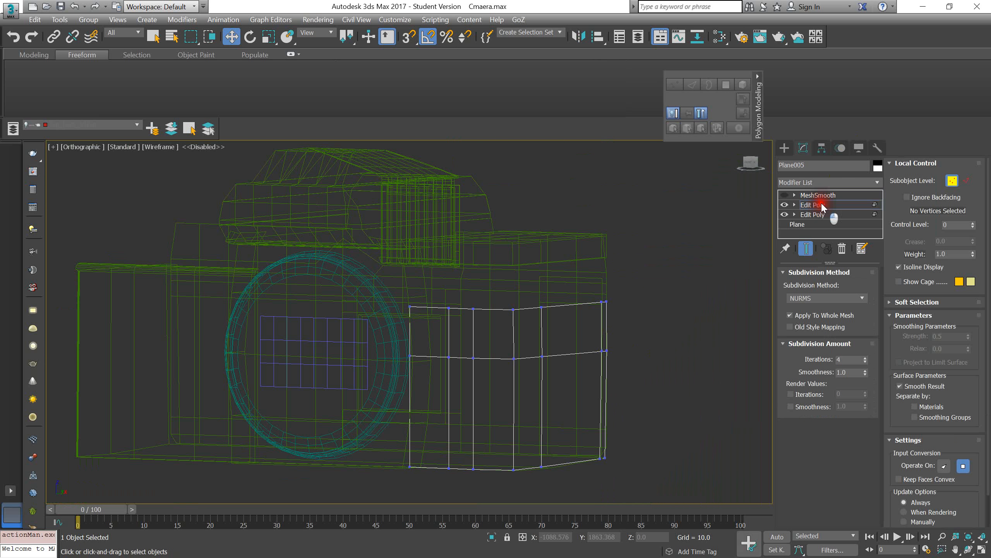
drag(664, 384, 308, 255)
key(F3)
drag(520, 312, 527, 262)
scroll(522, 268, up, 5)
scroll(521, 270, down, 5)
key(1)
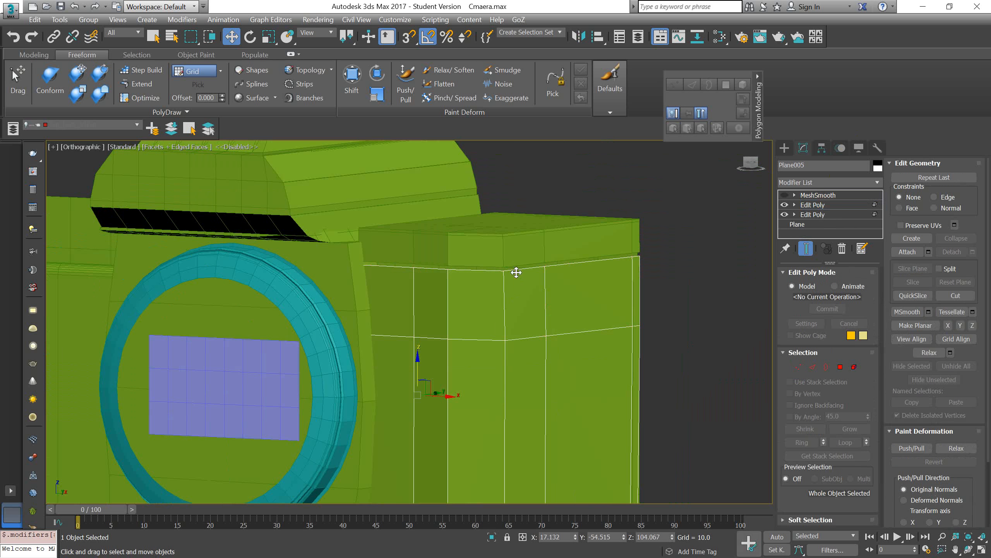
click(781, 196)
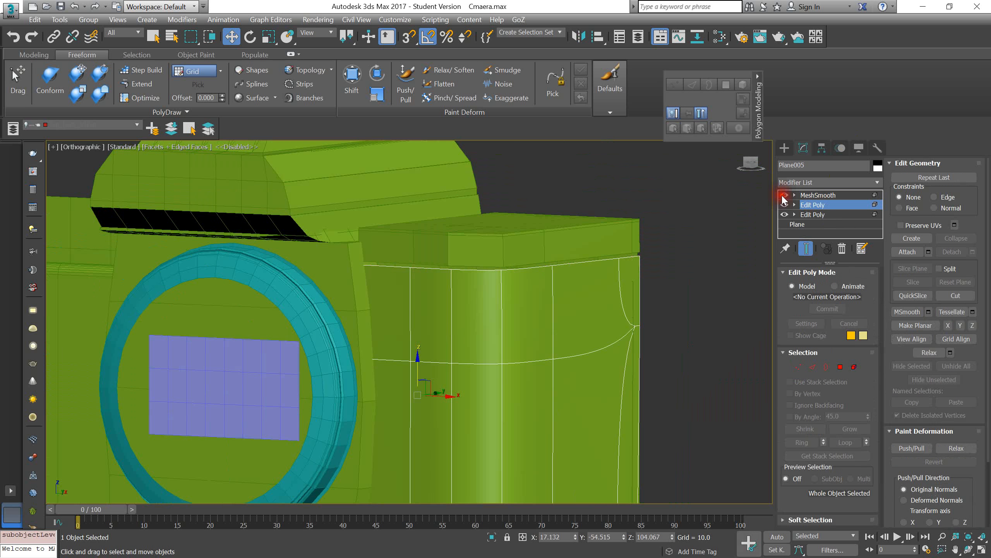
key(1)
key(1)
Step: Add a MeshSmooth modifier to the detached upper section
right_click(535, 244)
click(535, 244)
click(534, 243)
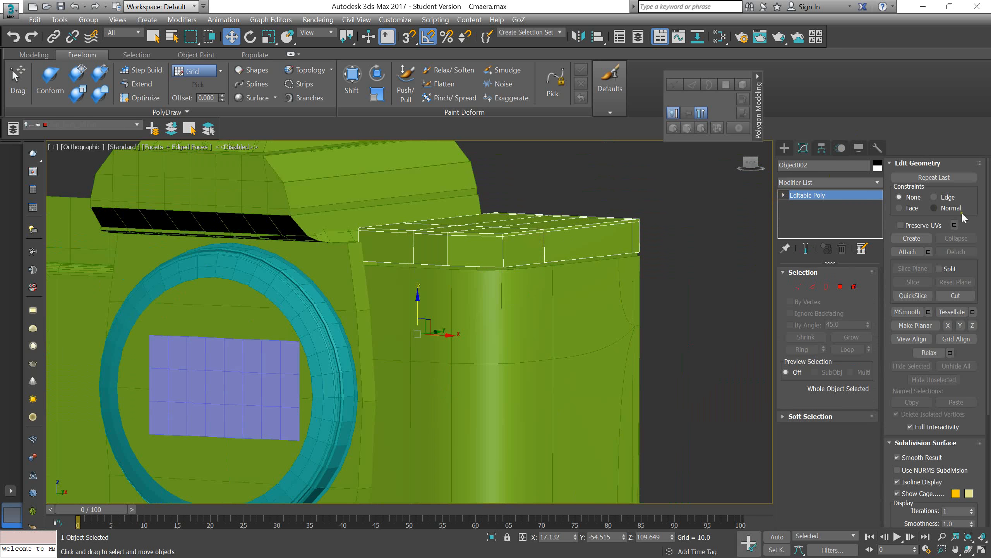
click(876, 182)
text(m)
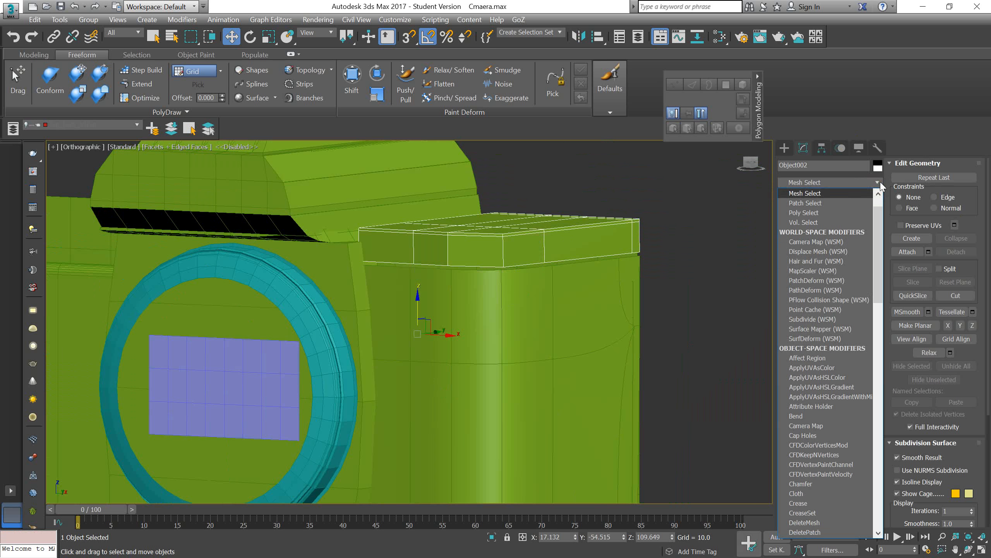
text(eshs)
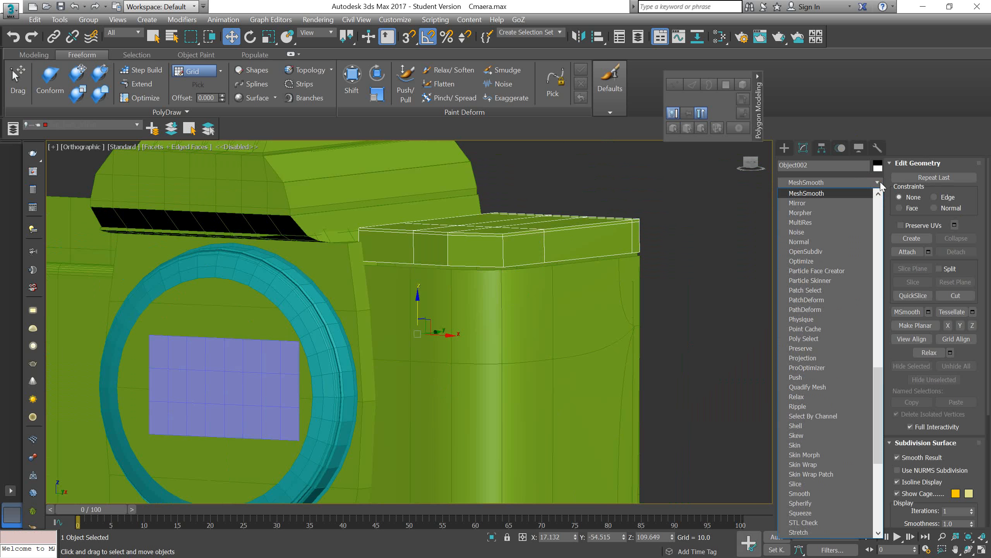
key(Return)
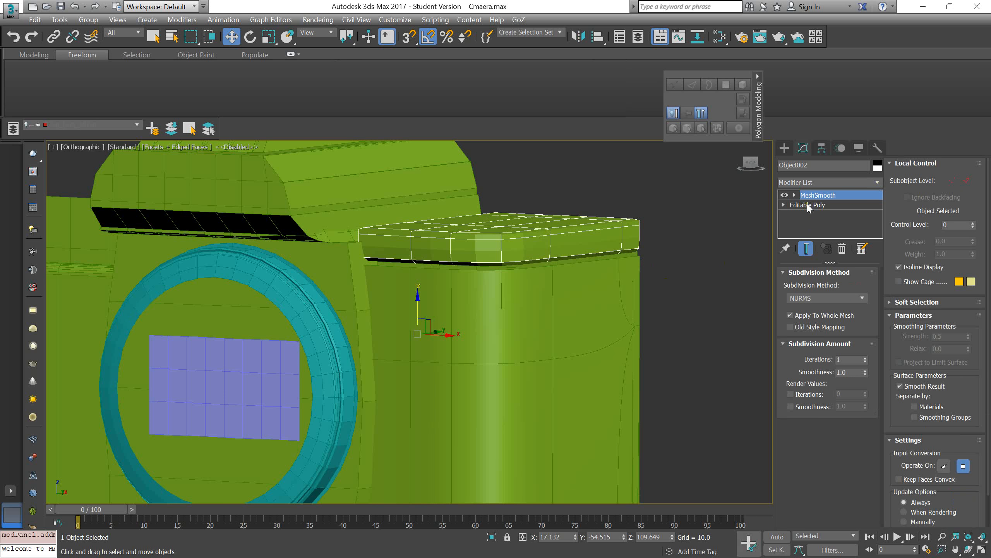
Step: Clear the selection and switch the viewport from faceted to smooth shading with edged faces
scroll(612, 241, up, 2)
click(688, 236)
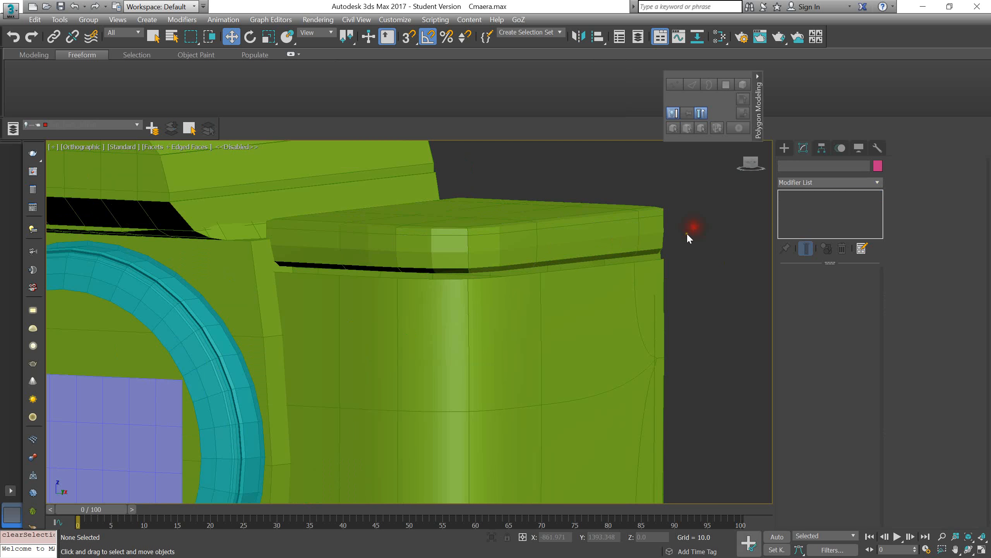
click(163, 152)
click(206, 156)
scroll(475, 250, down, 4)
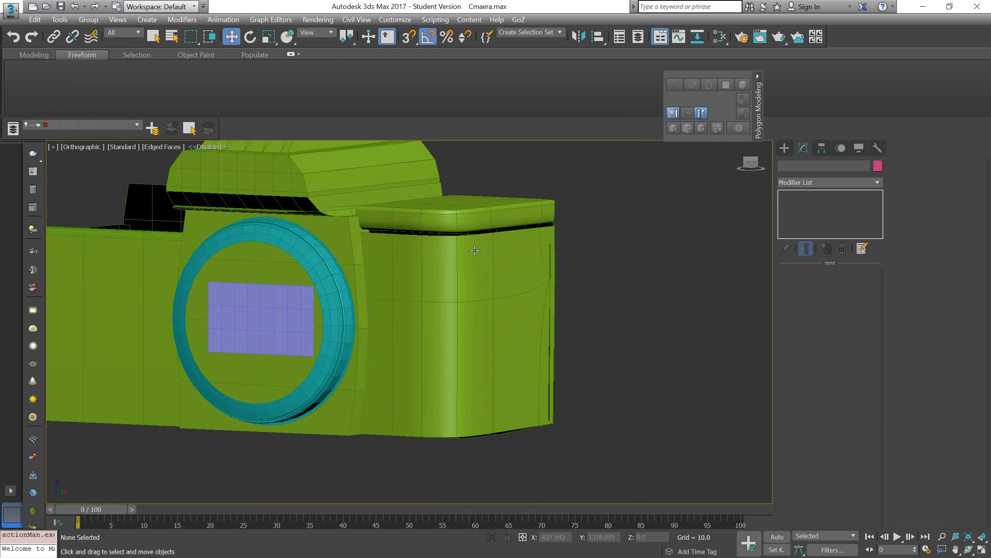
Step: Inspect the seam and rounded corner between the smoothed side body and the smoothed upper section
click(483, 259)
key(1)
alt+middle_drag(496, 222, 440, 240)
scroll(440, 240, up, 4)
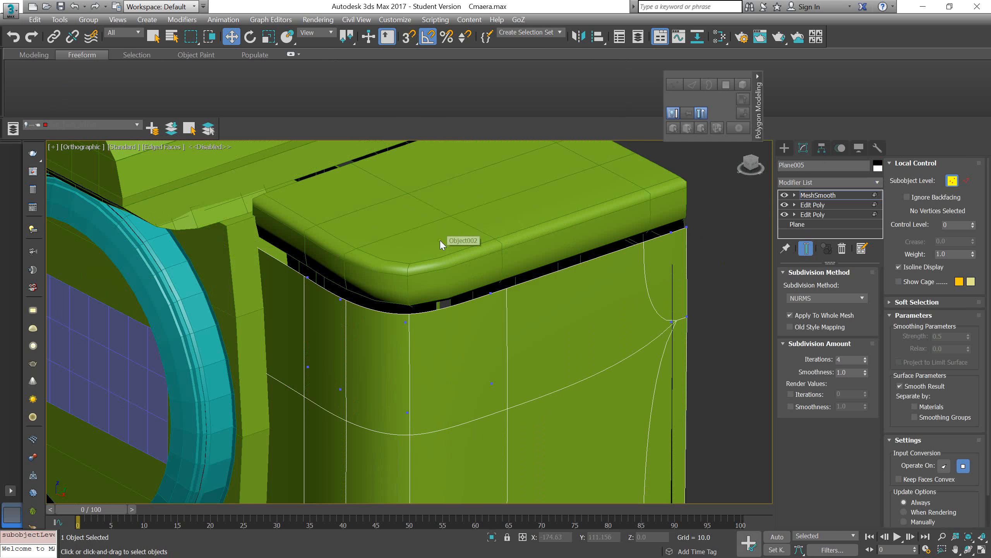
key(1)
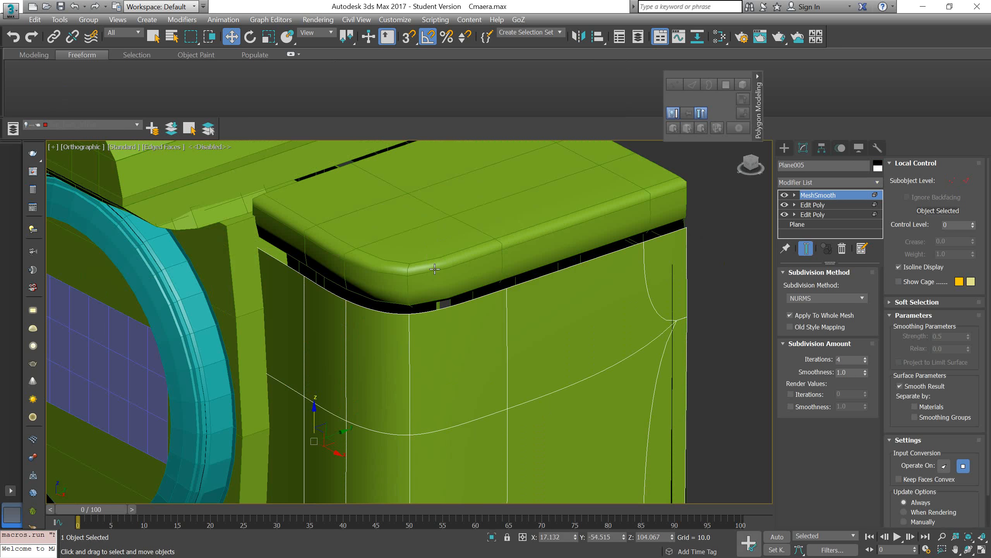
click(434, 268)
alt+middle_drag(434, 268, 432, 242)
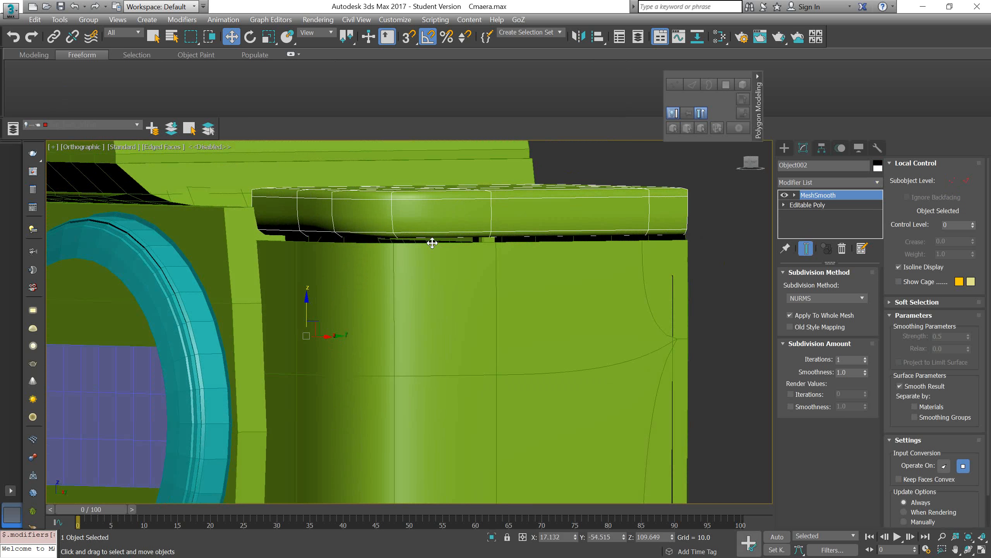
scroll(350, 191, up, 5)
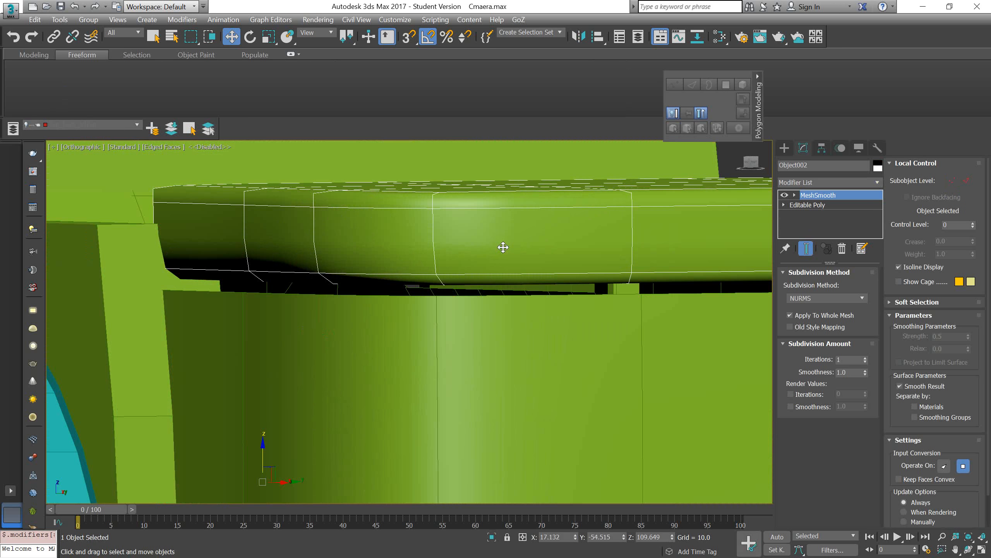
scroll(502, 250, down, 4)
scroll(452, 237, up, 1)
scroll(390, 252, up, 4)
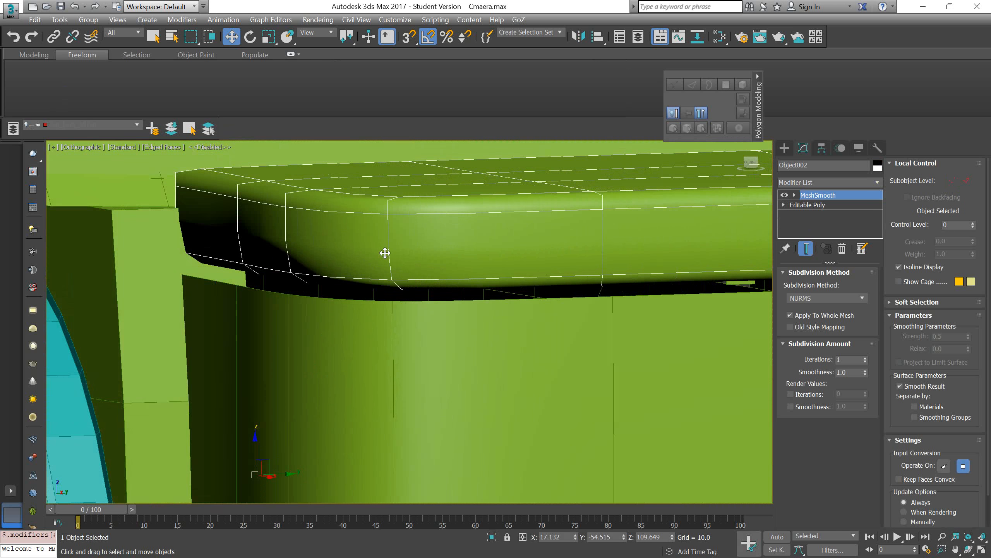
scroll(381, 254, down, 1)
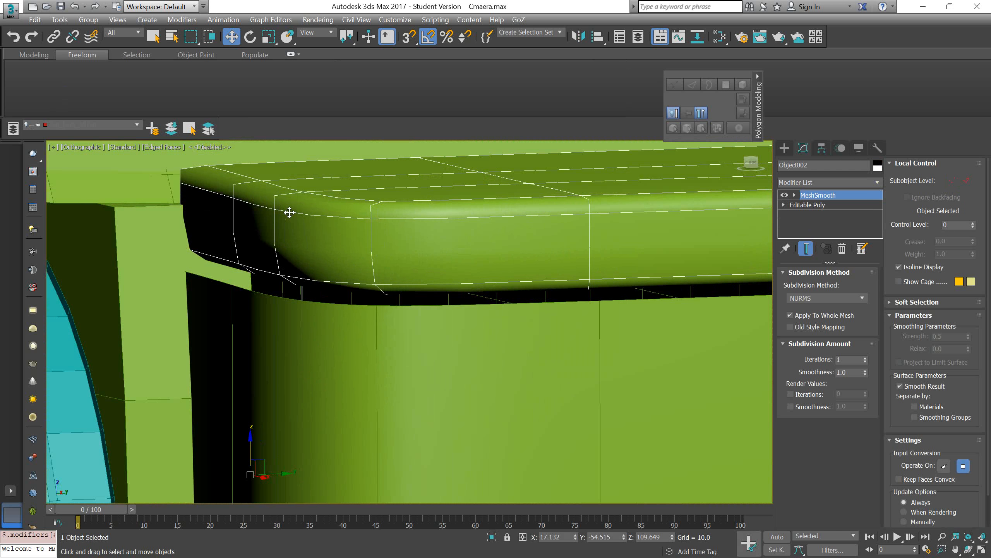
Step: Go to the upper section's Editable Poly level and isolate the object in the front view
click(811, 203)
key(f)
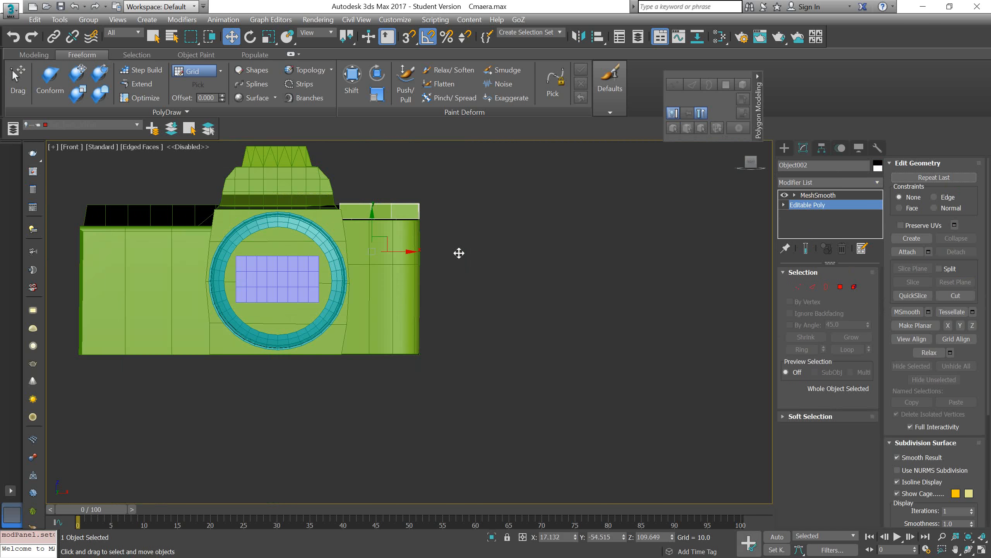
key(alt+q)
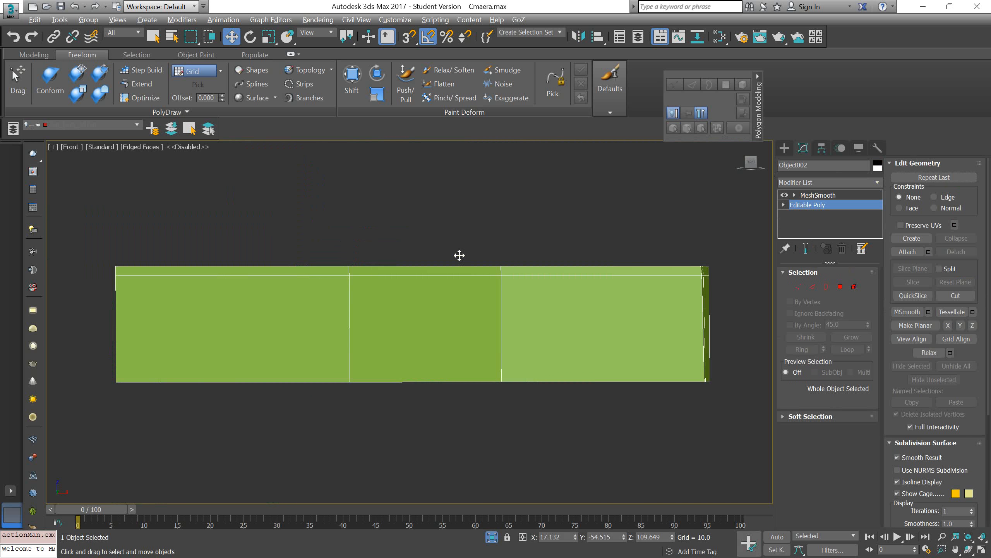
click(493, 538)
click(493, 537)
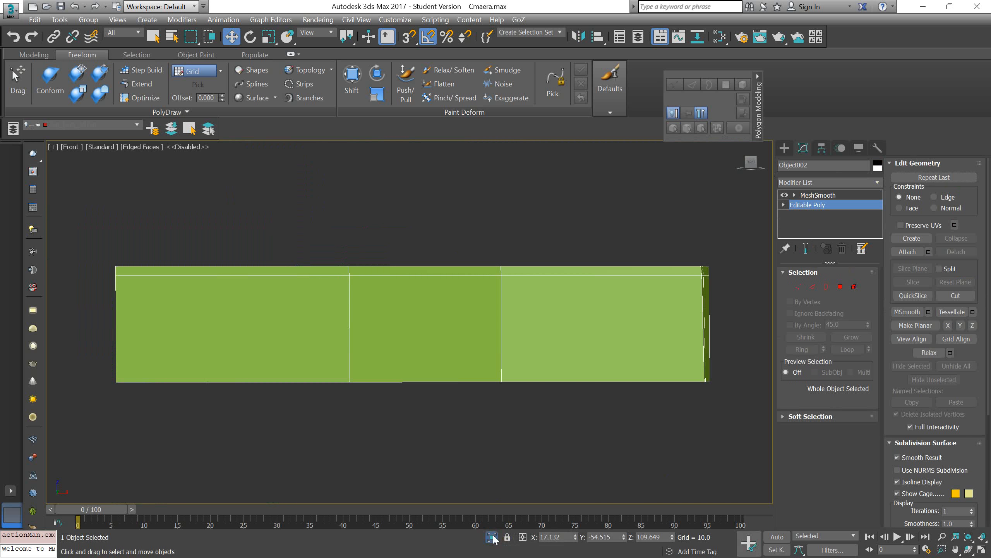
Step: Connect the upper section's vertical edges with a new edge row, move it near the lower border and return to MeshSmooth
middle_drag(635, 299, 629, 287)
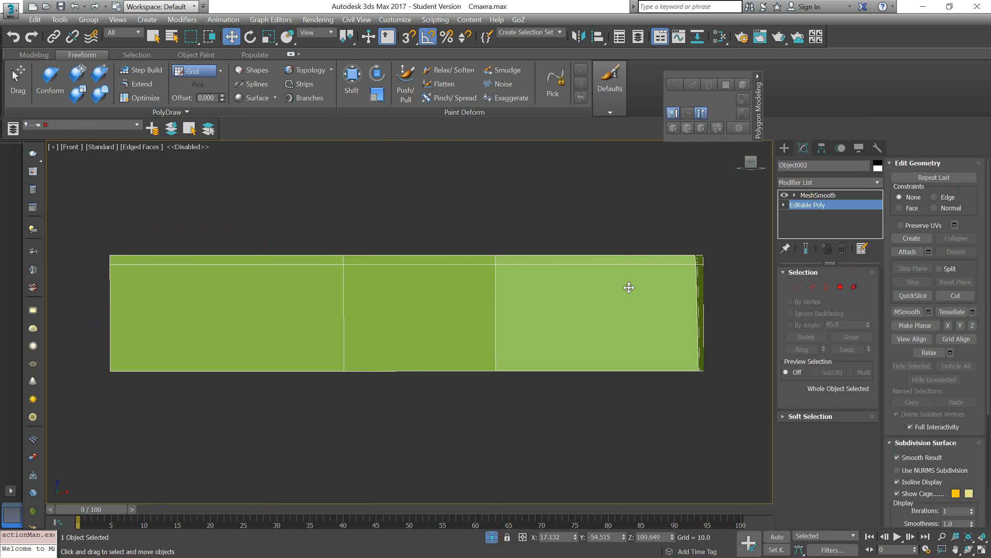
key(2)
drag(726, 331, 50, 353)
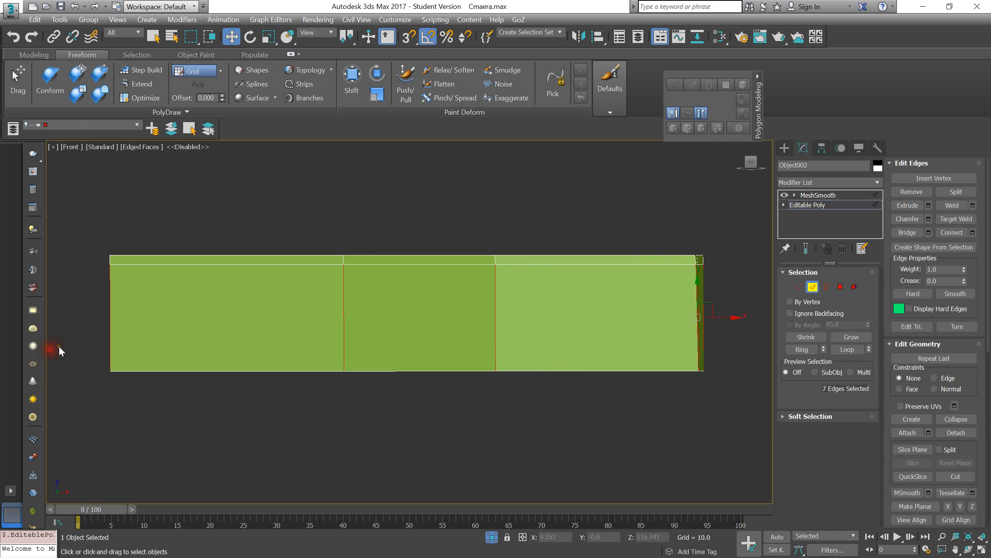
click(951, 232)
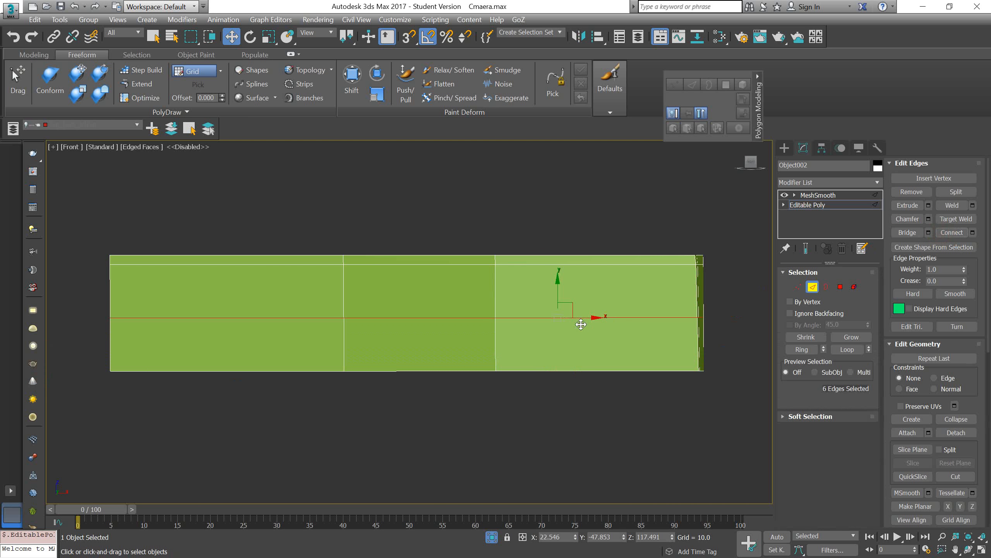
drag(560, 295, 562, 336)
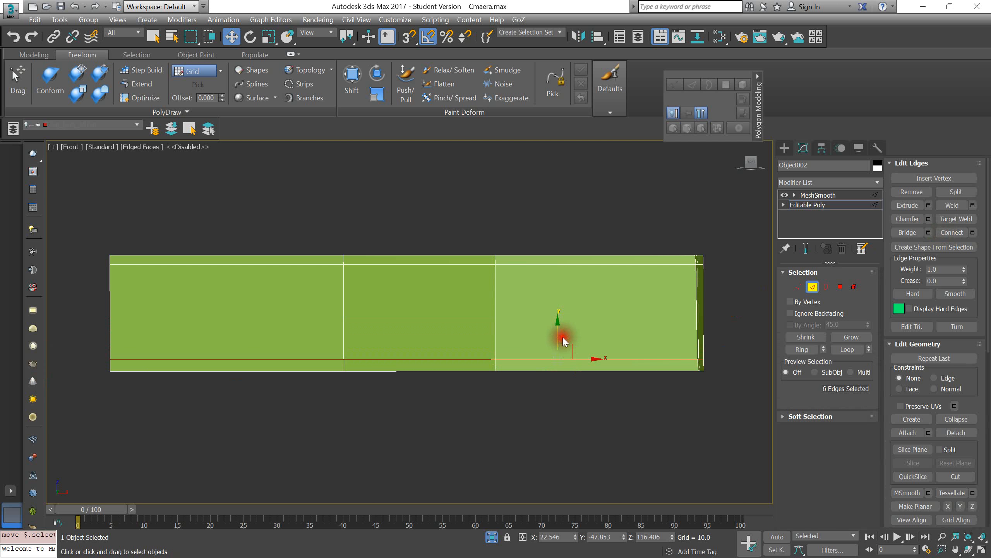
click(799, 204)
click(806, 196)
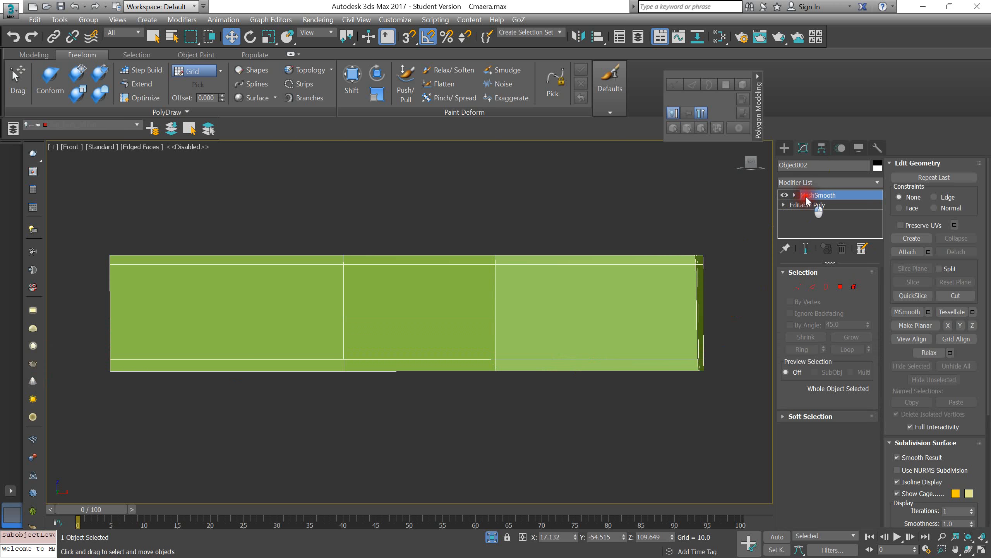
Step: Check the smoothed upper section, then end its isolation and select the side body beneath it
scroll(580, 253, down, 2)
alt+middle_drag(580, 252, 536, 291)
scroll(536, 291, down, 2)
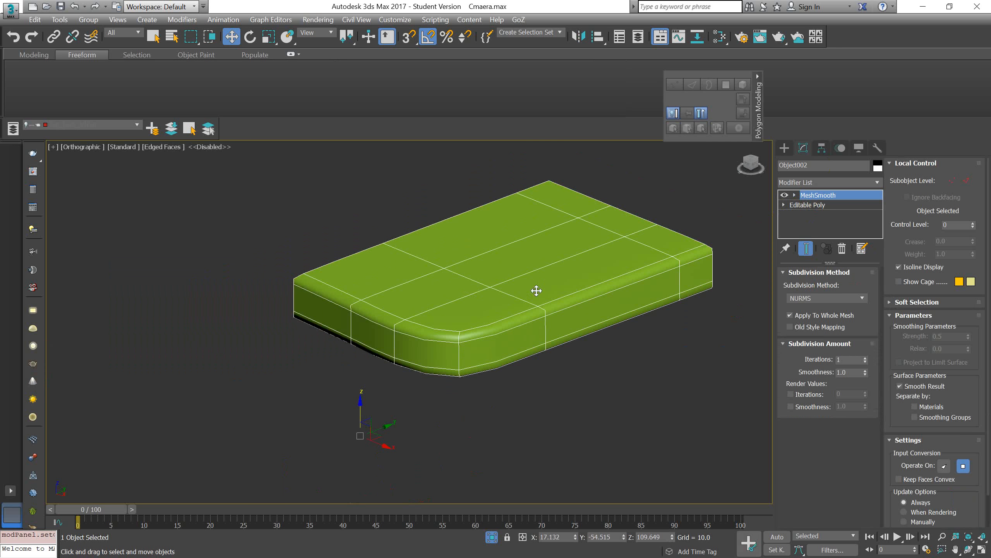
scroll(414, 337, up, 3)
alt+middle_drag(402, 333, 381, 316)
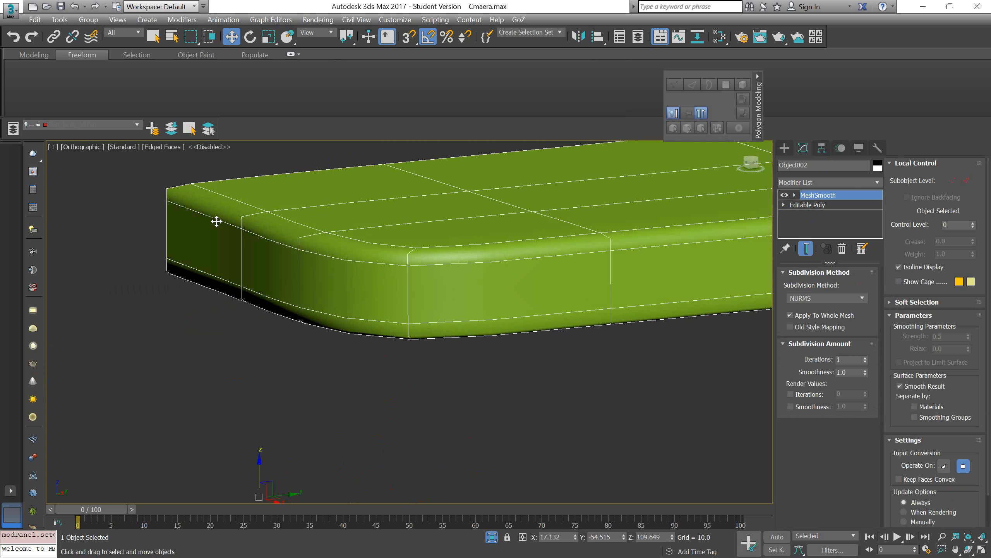
click(493, 537)
scroll(516, 353, down, 3)
alt+middle_drag(515, 333, 554, 336)
click(558, 338)
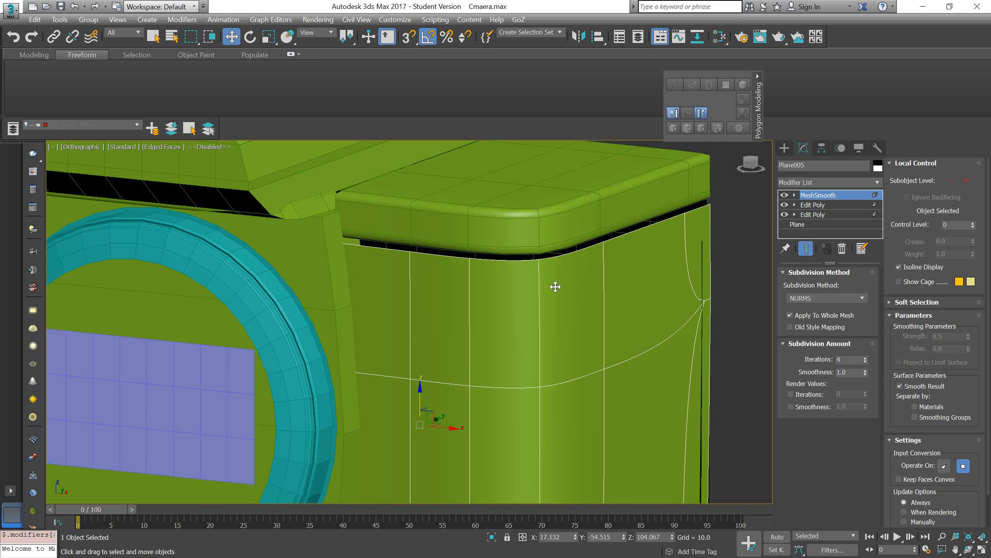
alt+middle_drag(553, 284, 482, 201)
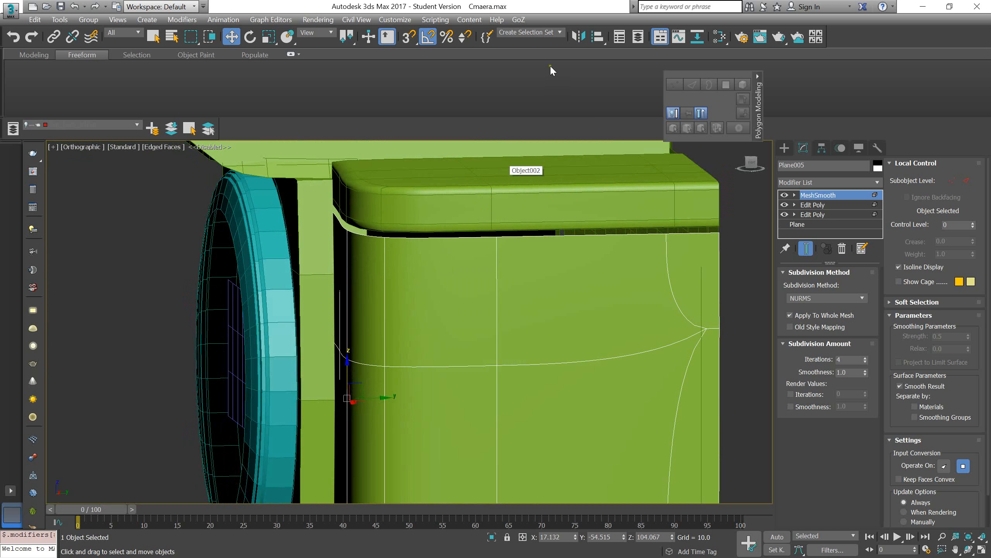
Step: Turn off the side body's MeshSmooth display and isolate the body together with the upper section
click(827, 205)
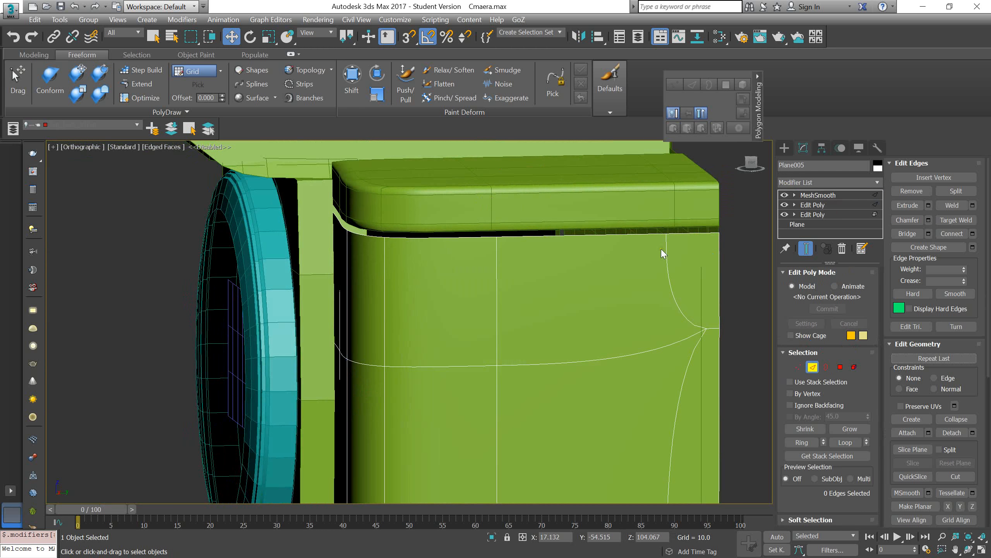
key(1)
click(784, 195)
alt+middle_drag(582, 305, 603, 290)
key(1)
ctrl+click(399, 214)
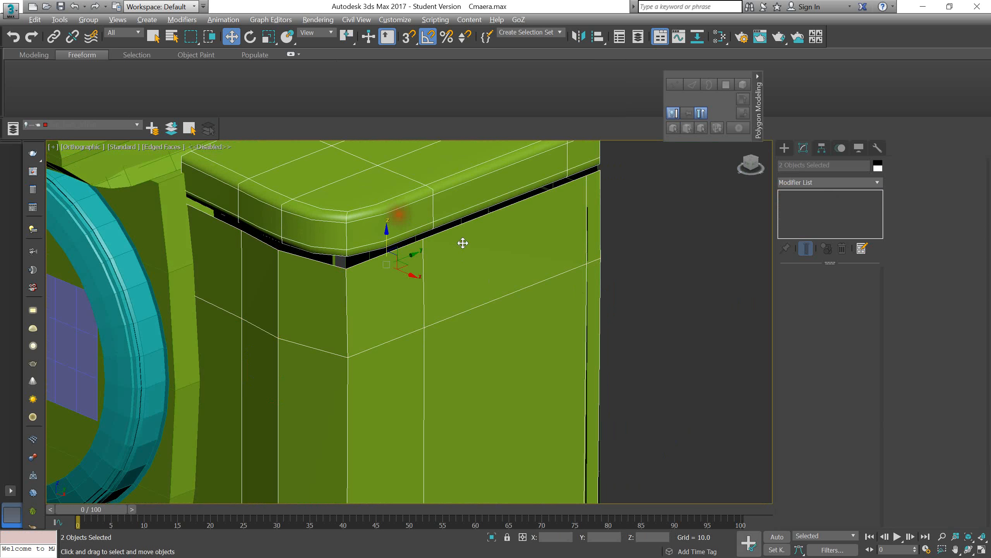
key(z)
click(547, 281)
click(469, 275)
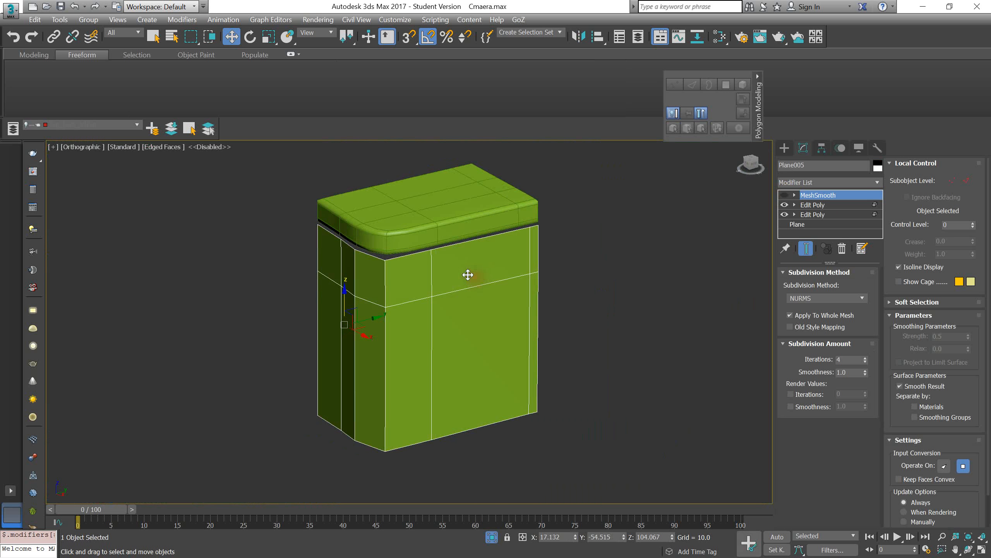
Step: In the side body's upper Edit Poly, extend the three front top-border edges backward along Y to the first vertical side edge
click(812, 205)
key(2)
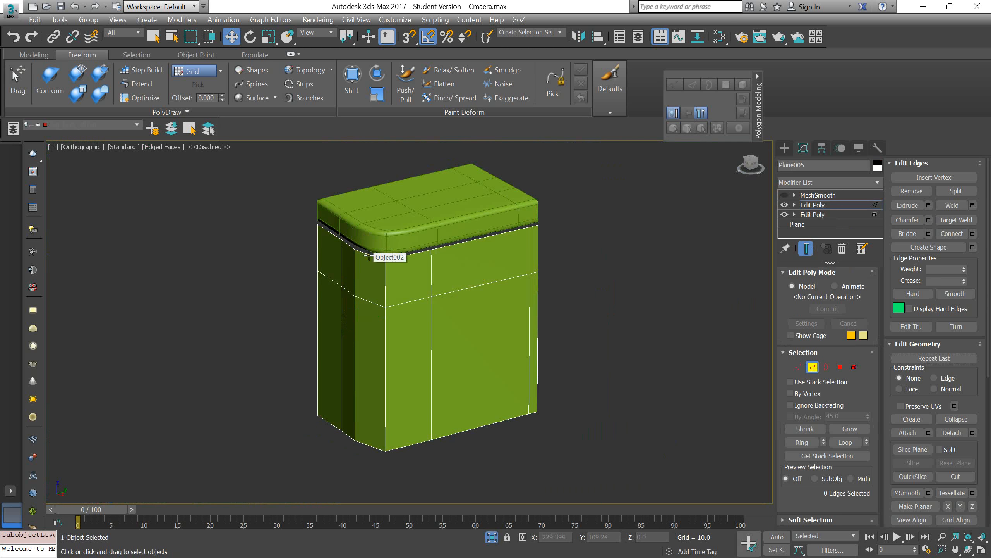
click(368, 255)
ctrl+click(350, 245)
ctrl+click(336, 239)
ctrl+click(334, 235)
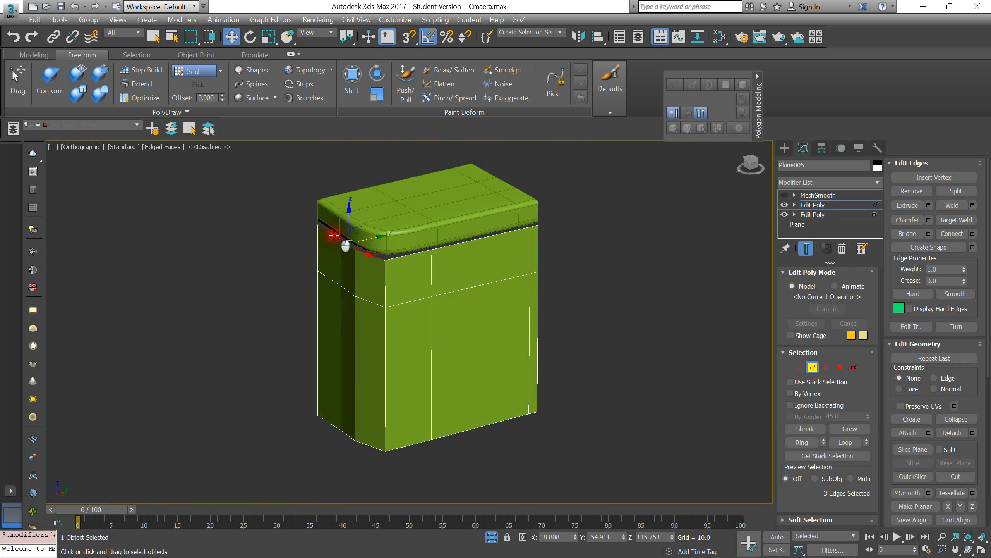
key(z)
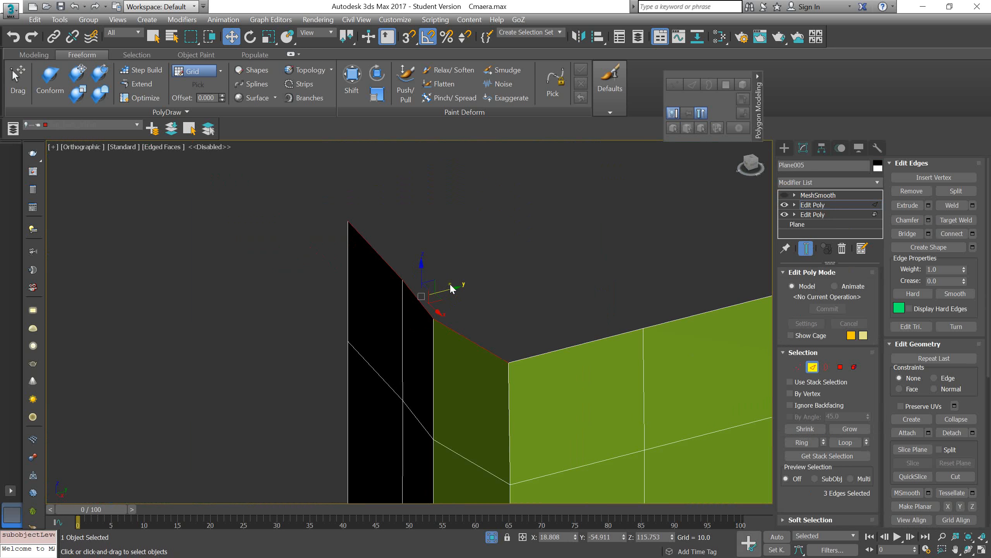
alt+middle_drag(450, 288, 453, 300)
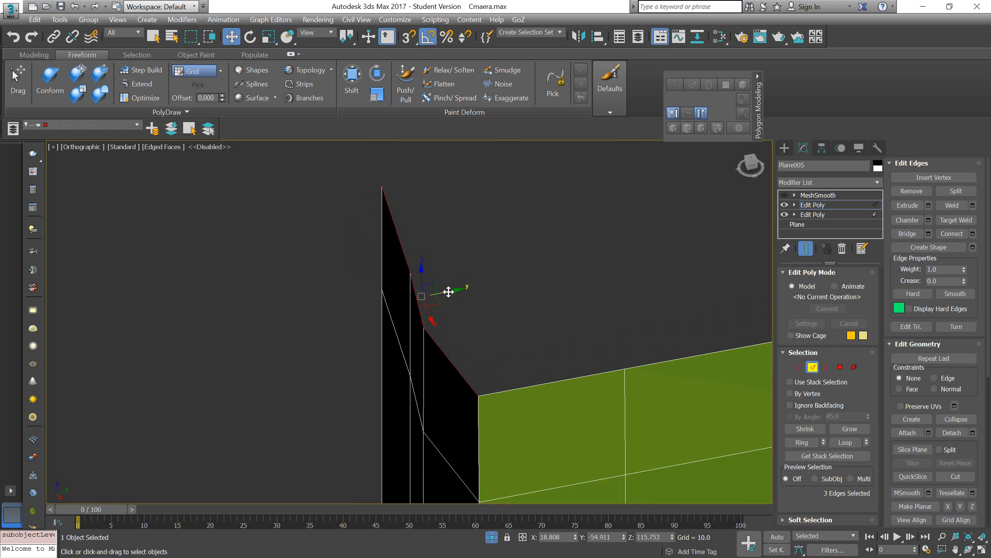
shift+drag(448, 292, 593, 258)
scroll(609, 363, up, 10)
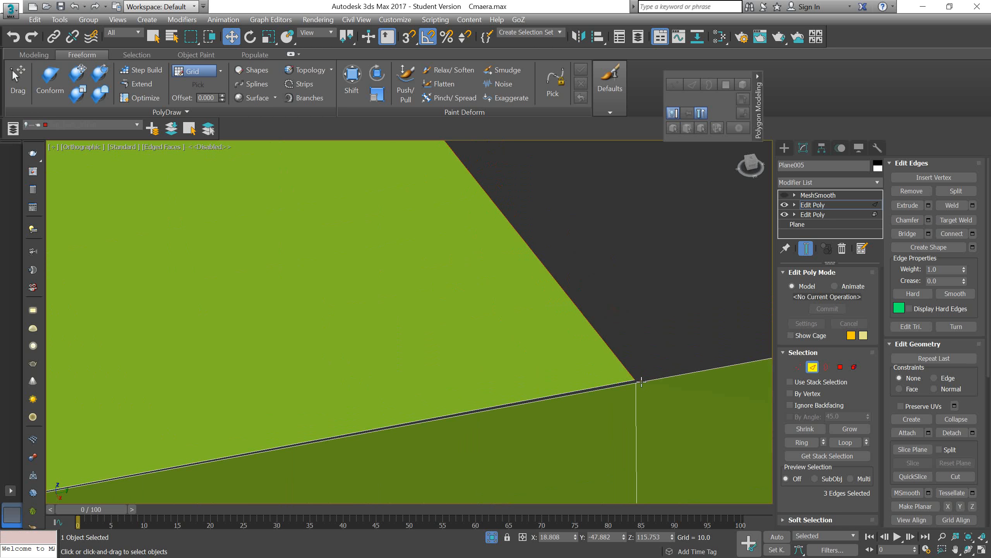
Step: Target-weld the new top surface's outer corner vertex to the side wall's top vertex beside it
key(1)
click(636, 380)
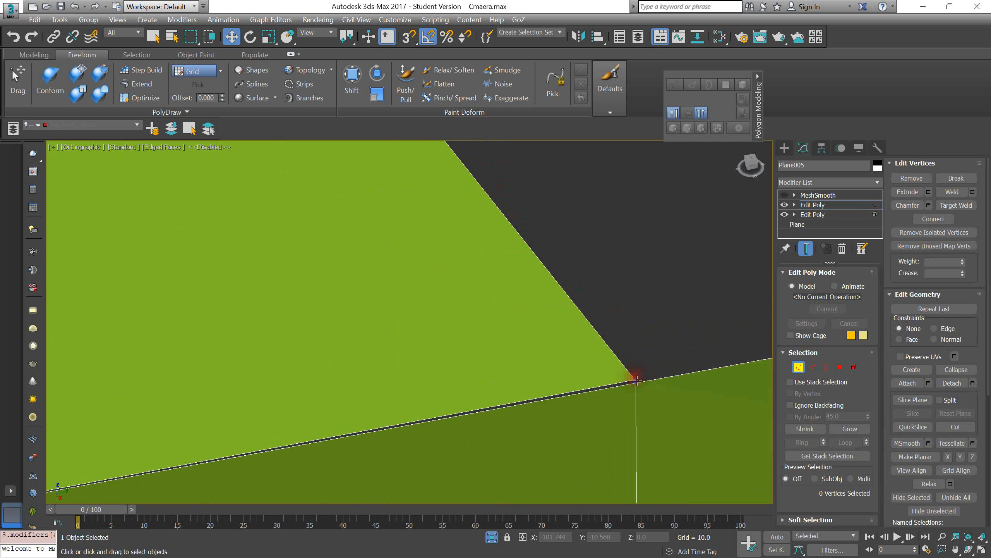
click(636, 379)
alt+middle_drag(639, 377, 665, 361)
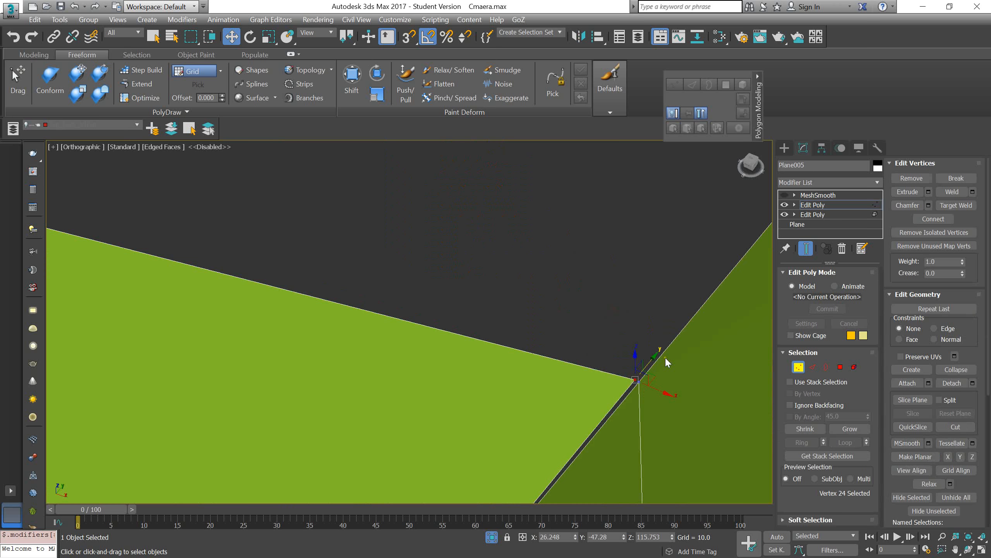
right_click(628, 385)
click(605, 465)
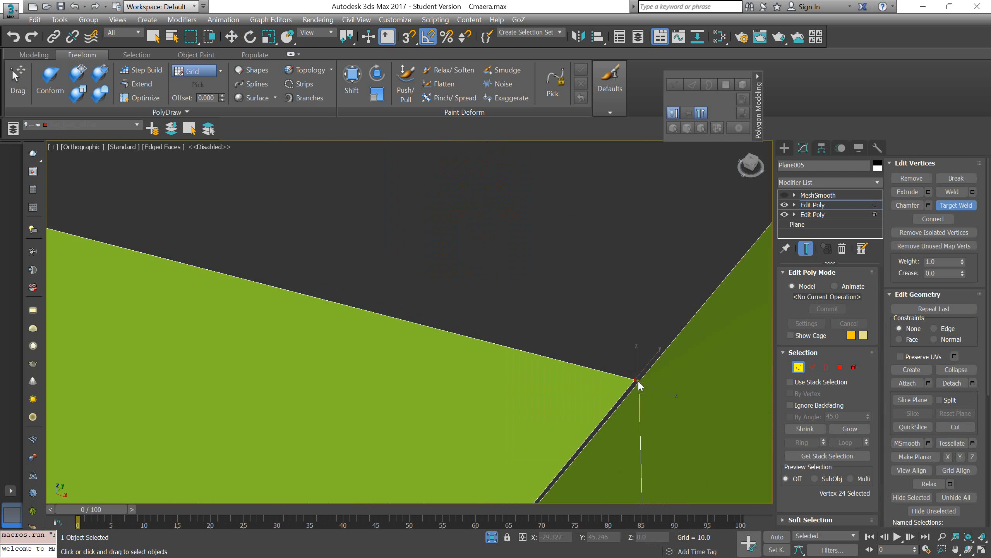
click(638, 379)
click(640, 387)
Step: Extend the top surface's three open rear edges about 15.3 units along Y toward the last inner vertical side edge
middle_drag(643, 386, 572, 277)
scroll(575, 285, down, 7)
key(2)
double_click(521, 322)
shift+drag(522, 280, 665, 215)
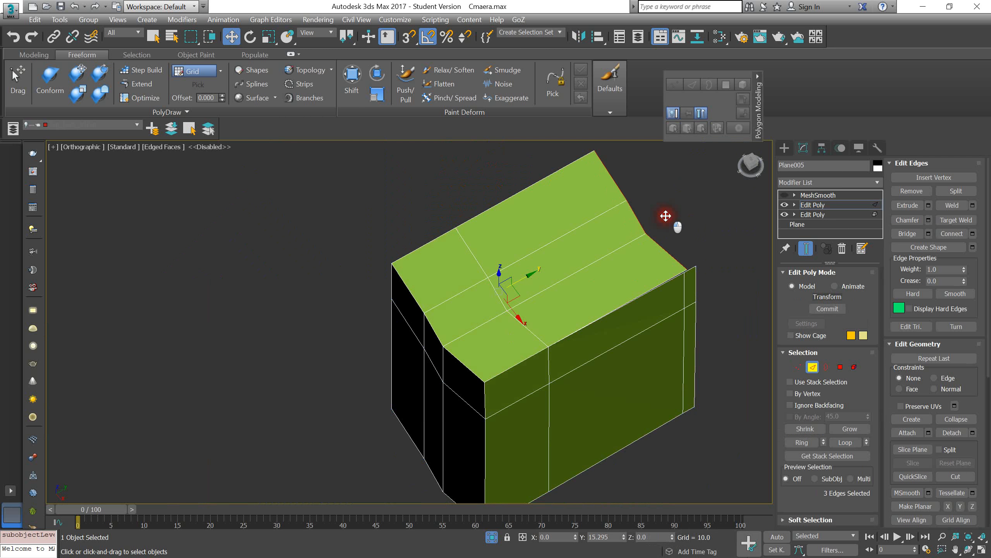
scroll(694, 289, up, 4)
scroll(678, 268, down, 2)
middle_drag(674, 259, 622, 270)
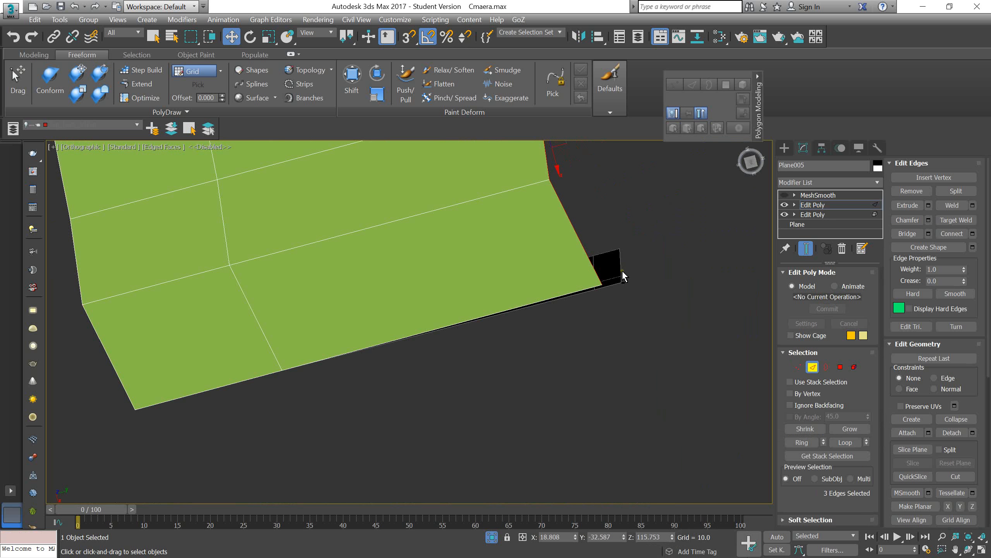
Step: Target-weld the extended surface's outer corner vertex to the top of the side wall's last inner vertical edge
key(t)
key(z)
scroll(425, 427, down, 6)
middle_drag(425, 427, 430, 198)
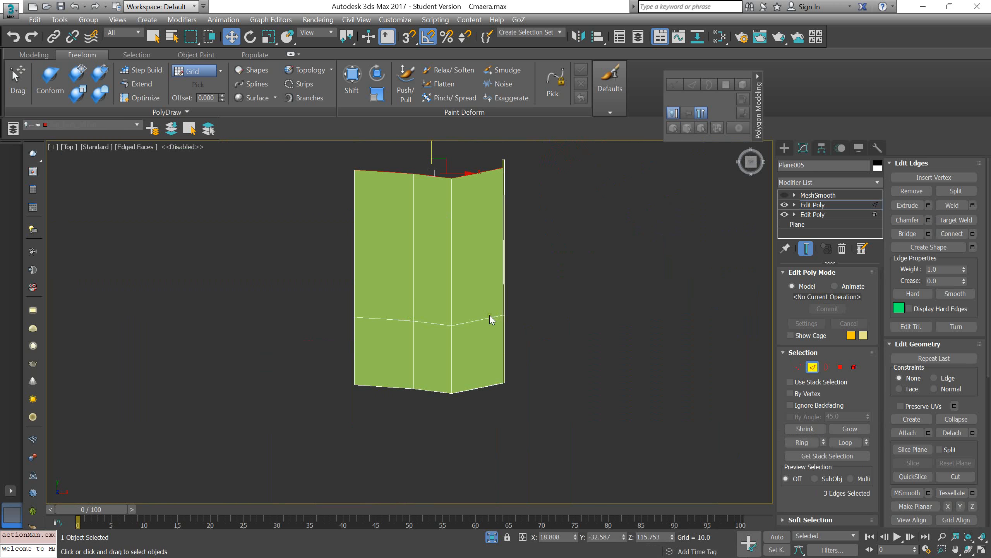
alt+middle_drag(489, 315, 449, 242)
scroll(449, 243, up, 6)
key(1)
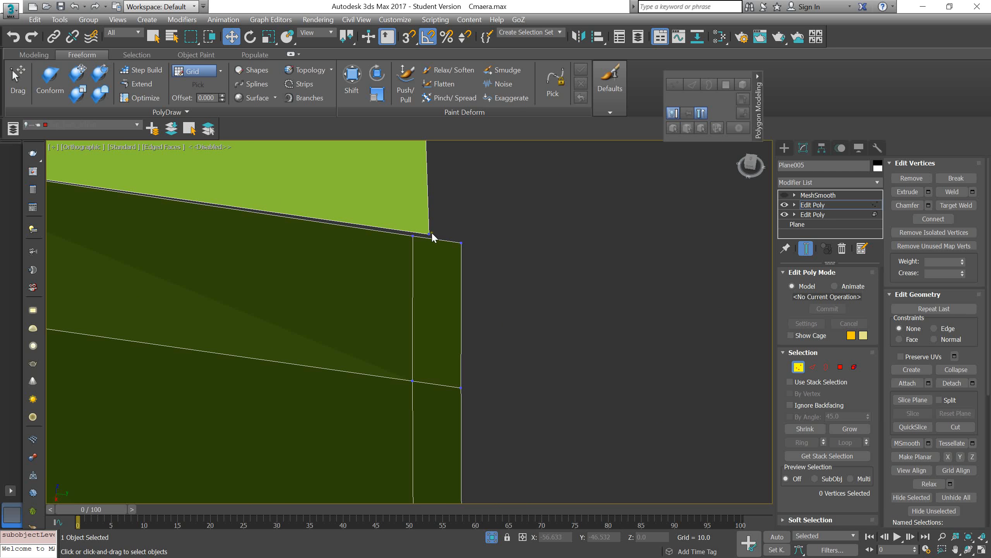
click(426, 235)
right_click(426, 230)
click(409, 302)
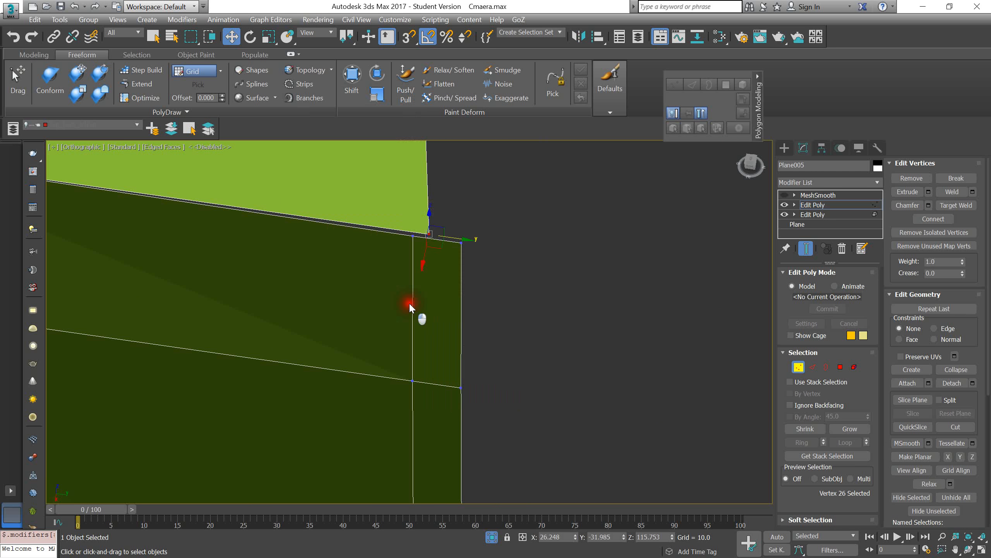
click(430, 233)
click(412, 236)
scroll(417, 240, down, 3)
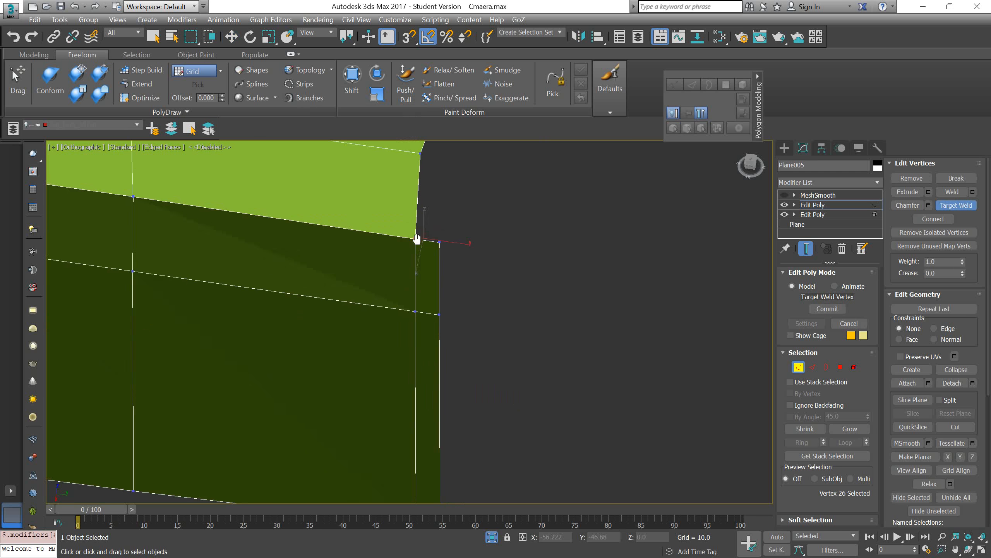
Step: Extend the top surface's three open edges once more along Y to the side wall's rear border
key(2)
middle_drag(457, 260, 475, 306)
shift+drag(497, 269, 513, 270)
scroll(473, 356, up, 3)
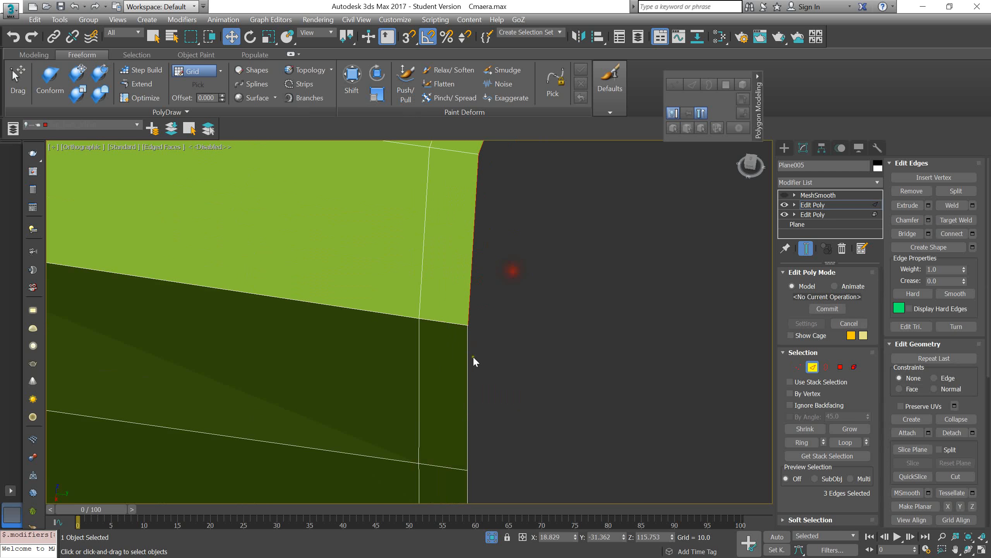
Step: Target-weld the top surface's rear outer corner vertex to the side wall's rear top corner
key(1)
scroll(470, 334, up, 3)
click(465, 305)
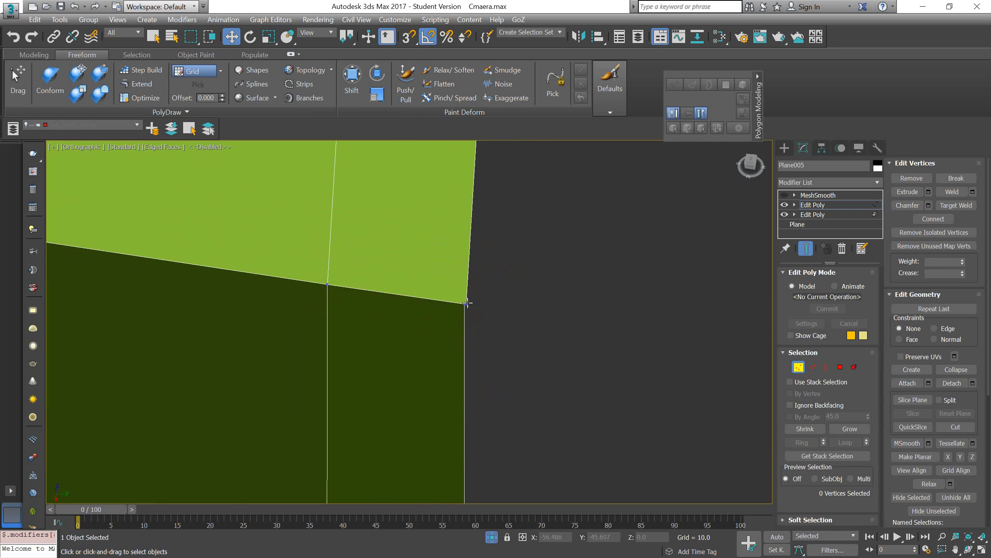
drag(475, 321, 471, 309)
right_click(460, 296)
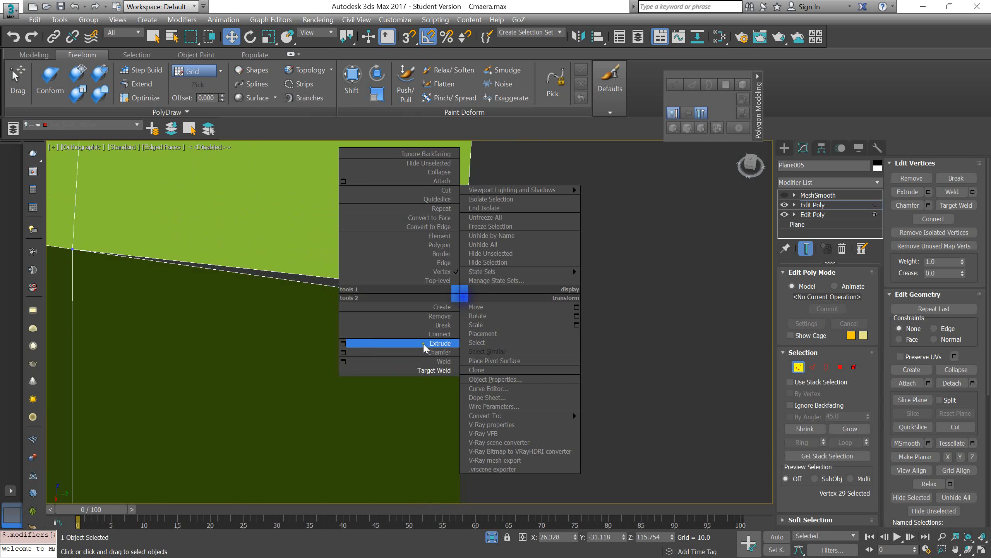
click(425, 372)
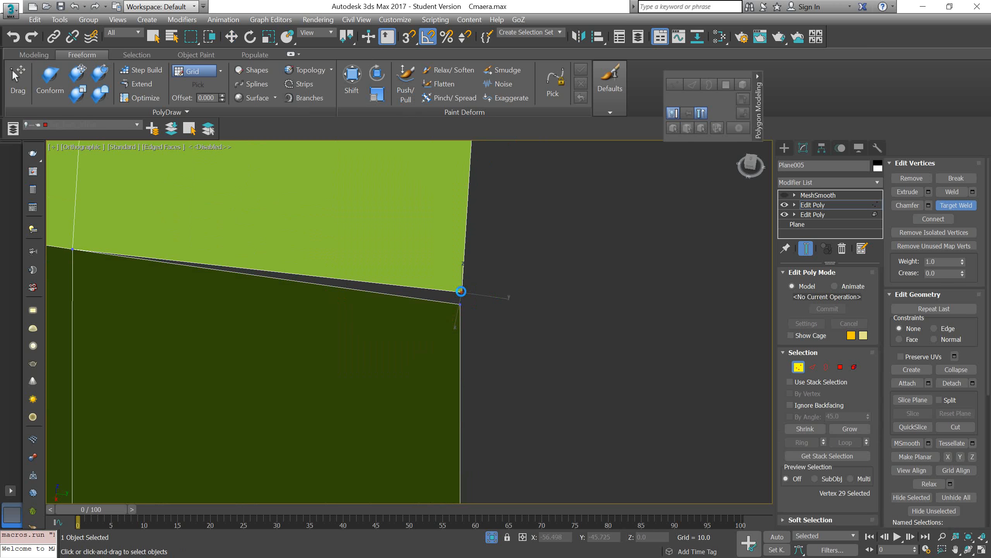
drag(461, 291, 461, 304)
key(w)
scroll(459, 304, down, 5)
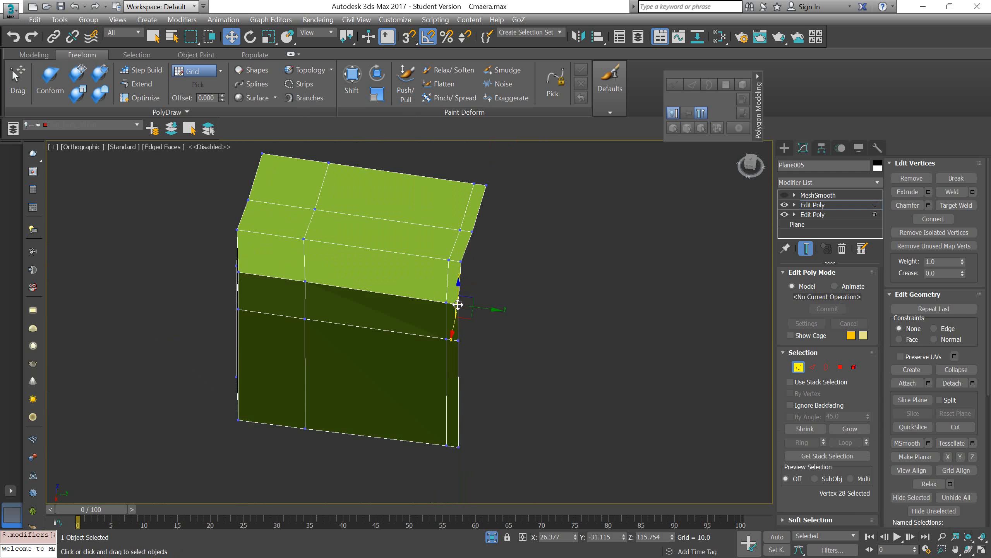
Step: In the top view, scale the rearmost row of top-surface vertices along Y toward a straight line
key(t)
scroll(472, 317, up, 5)
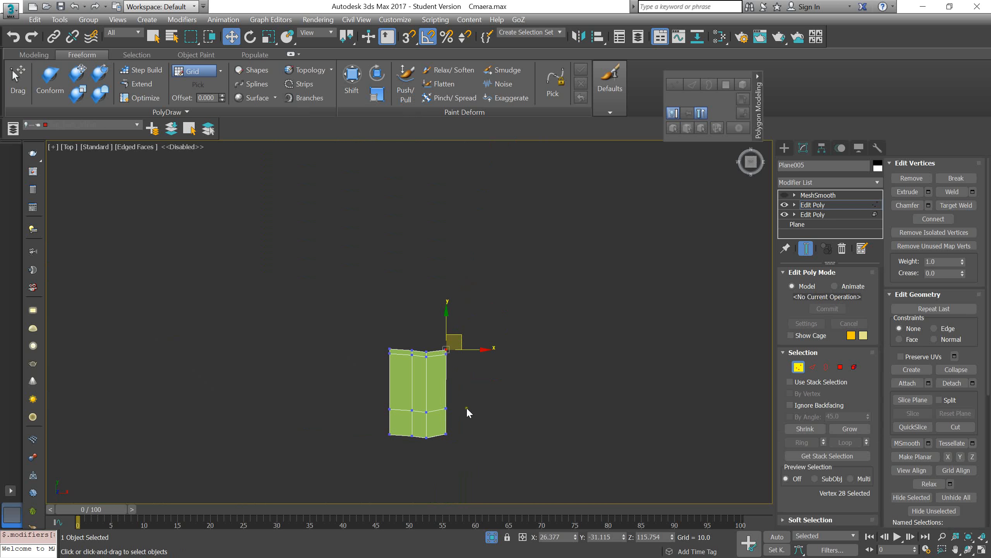
middle_drag(466, 407, 457, 305)
key(F3)
scroll(449, 192, up, 4)
key(F3)
scroll(461, 274, down, 6)
alt+middle_drag(464, 363, 460, 310)
key(t)
key(z)
scroll(414, 329, up, 8)
middle_drag(348, 281, 495, 310)
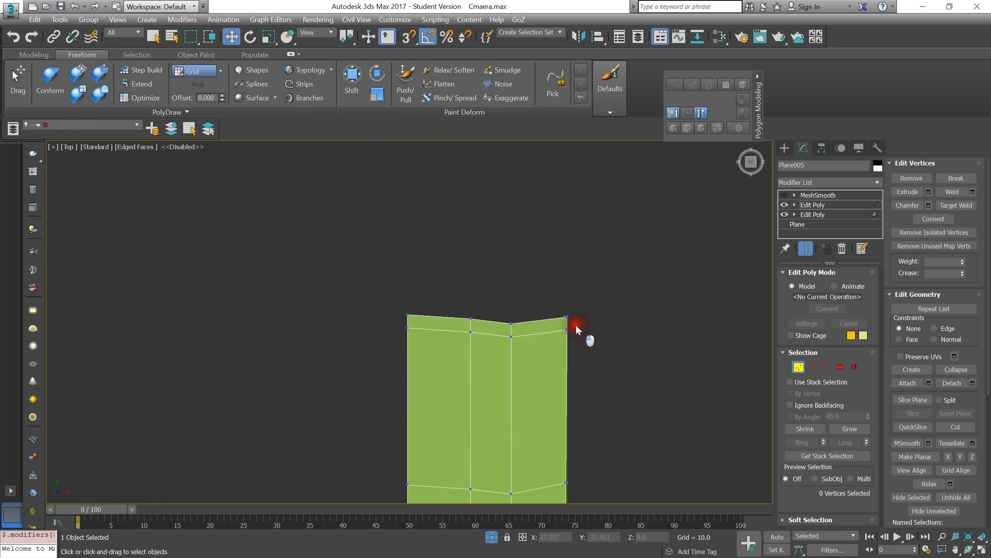
drag(577, 328, 410, 255)
key(r)
drag(522, 285, 590, 183)
key(w)
Step: Straighten the two inner vertex rows of the top surface by scaling each along Y
drag(626, 356, 391, 321)
key(r)
drag(515, 291, 558, 306)
middle_drag(598, 447, 596, 355)
drag(603, 420, 379, 343)
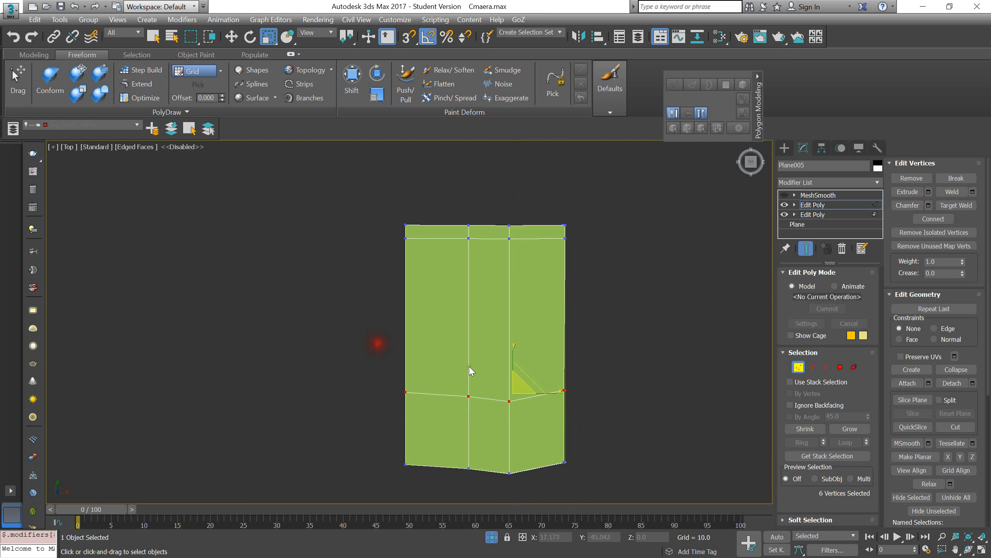
drag(513, 358, 558, 488)
key(w)
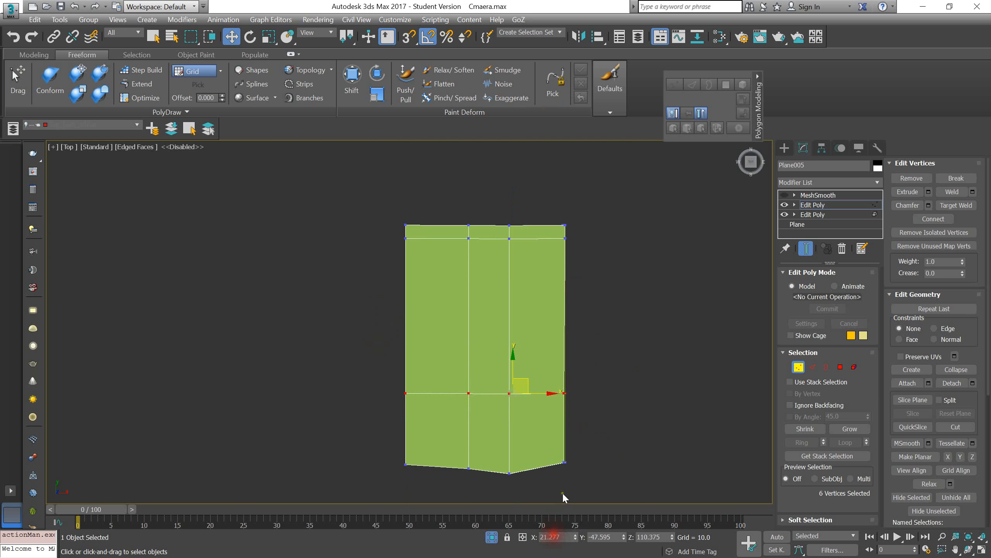
alt+middle_drag(566, 459, 525, 384)
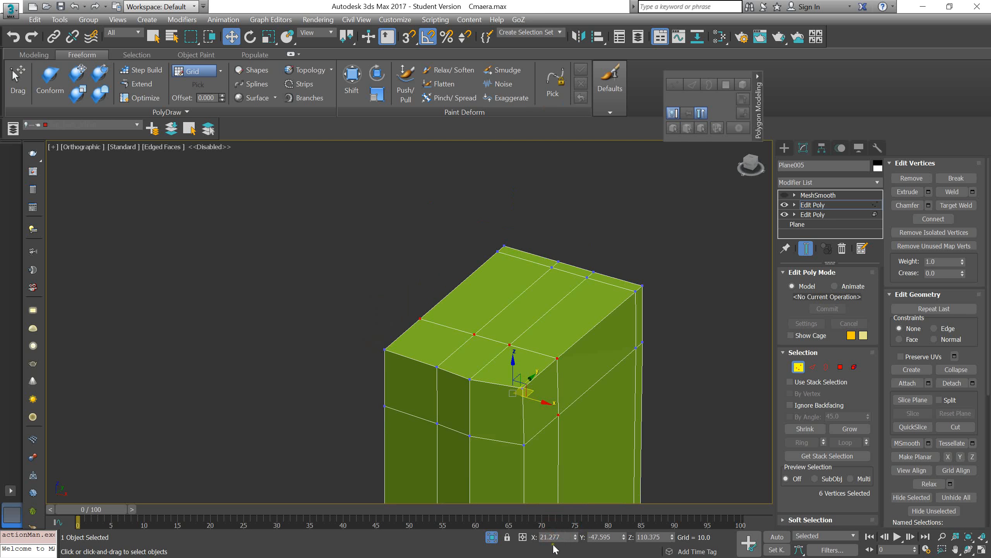
Step: End the isolation, leave vertex editing and turn MeshSmooth display back on to check the capped side body
click(492, 537)
scroll(505, 349, down, 4)
alt+middle_drag(492, 290, 502, 299)
click(810, 205)
click(785, 195)
alt+middle_drag(422, 304, 503, 240)
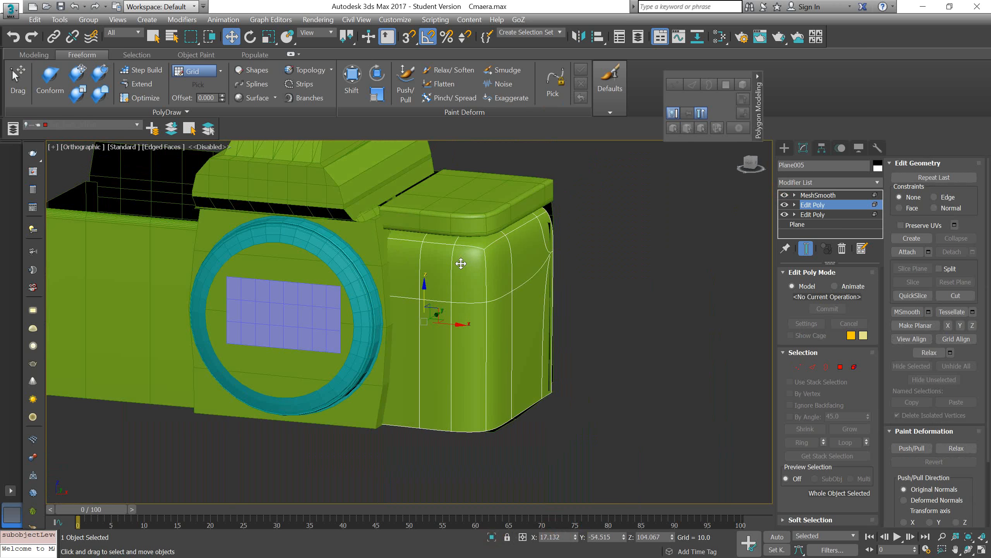
alt+middle_drag(484, 306, 465, 304)
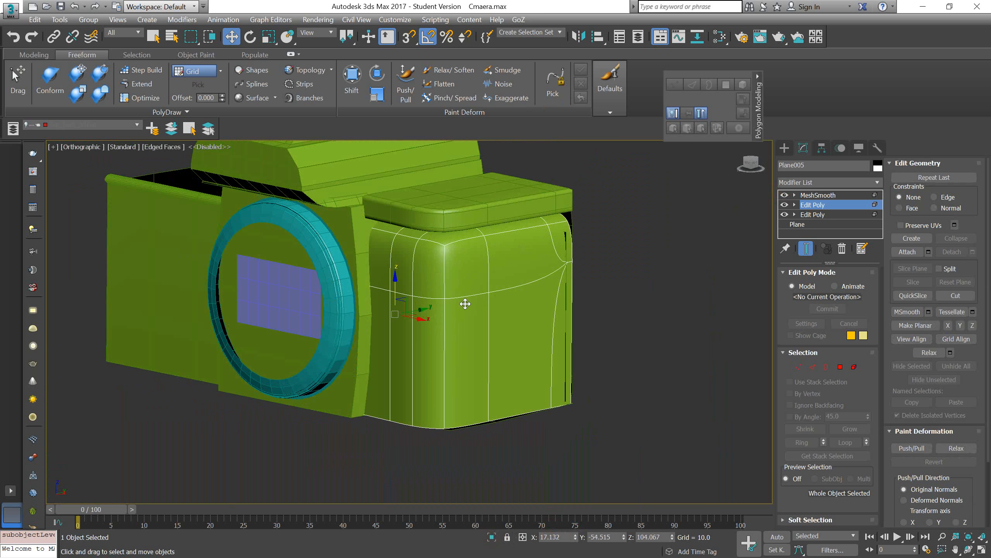
Step: With MeshSmooth off, connect the vertical edges of the side wall's upper band using 1 segment, pinch 0 and slide 83
key(2)
click(785, 195)
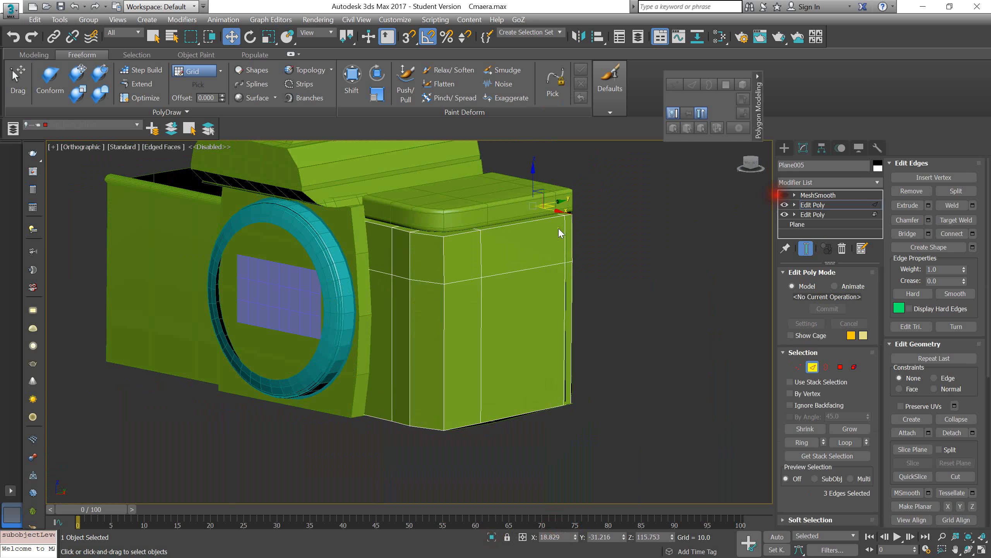
alt+middle_drag(558, 228, 528, 219)
key(F3)
alt+middle_drag(578, 239, 516, 234)
drag(341, 225, 560, 247)
scroll(499, 228, up, 4)
alt+middle_drag(498, 227, 527, 241)
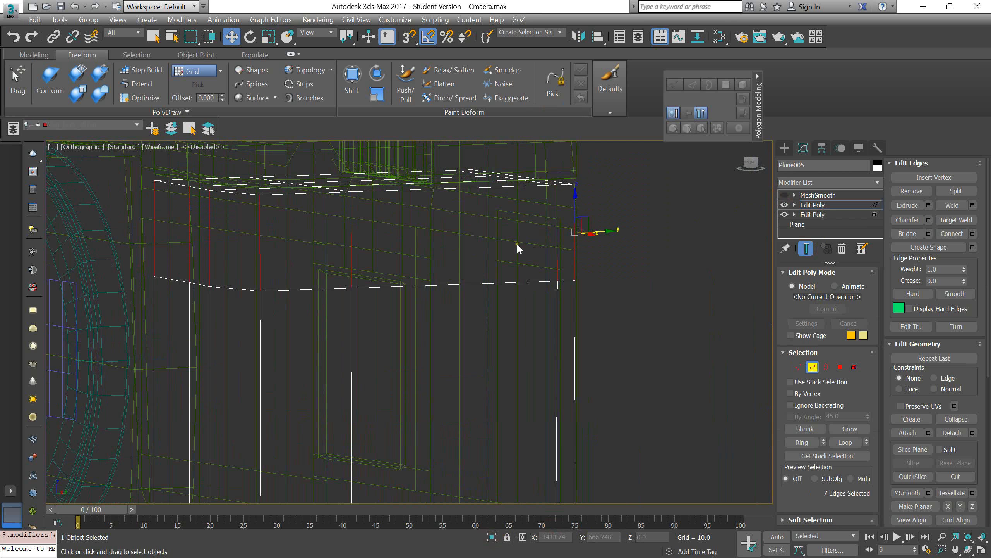
key(F3)
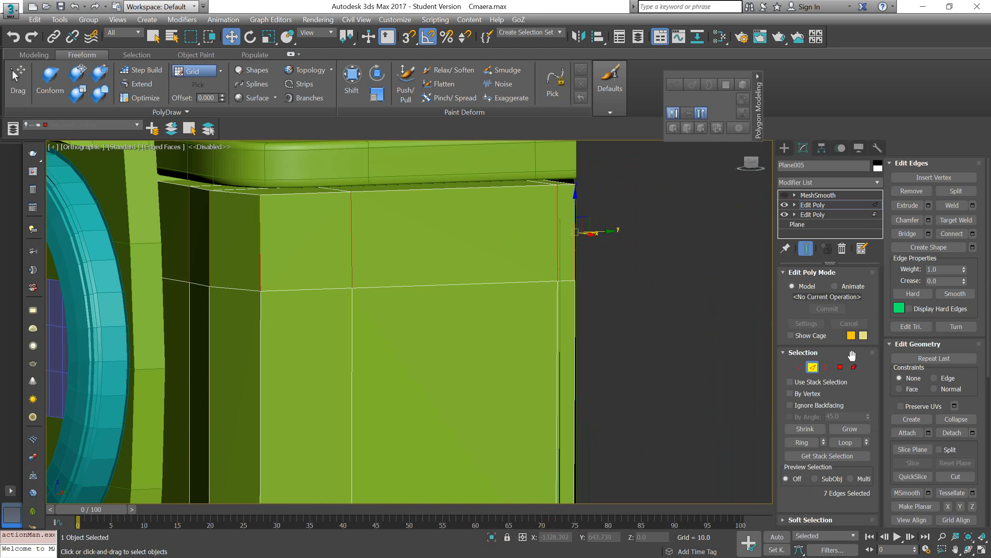
click(973, 234)
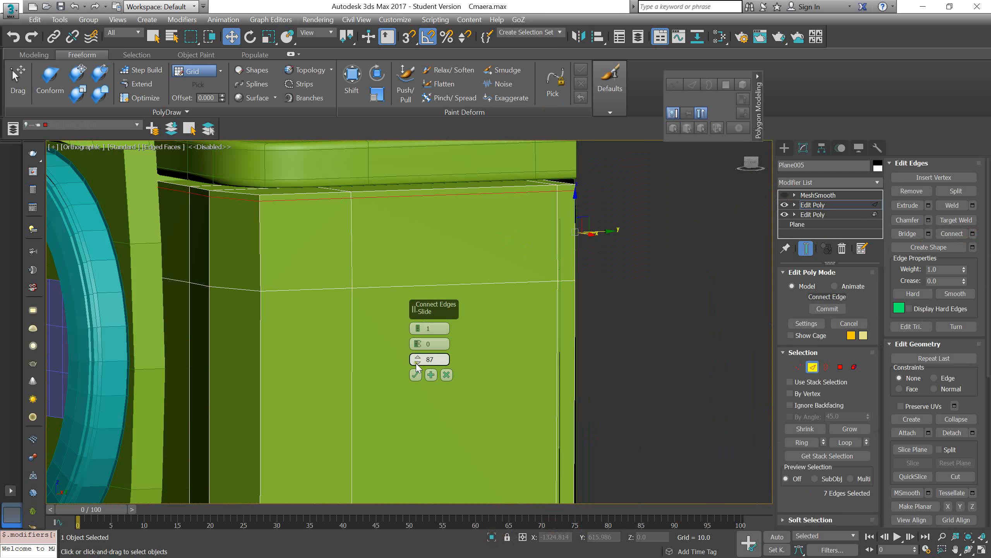
drag(417, 360, 419, 380)
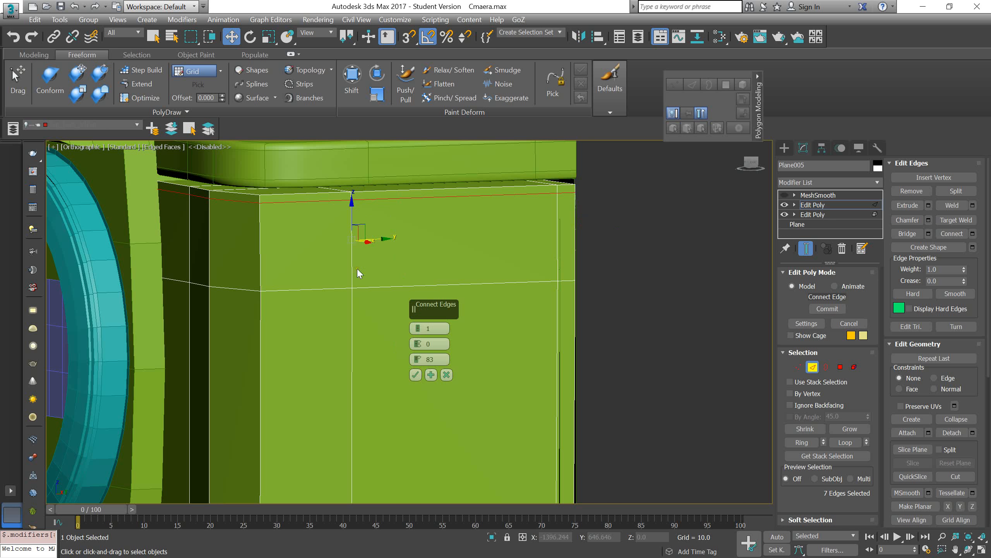
click(416, 375)
Step: Turn MeshSmooth display back on and set its subdivision iterations to 2
click(785, 195)
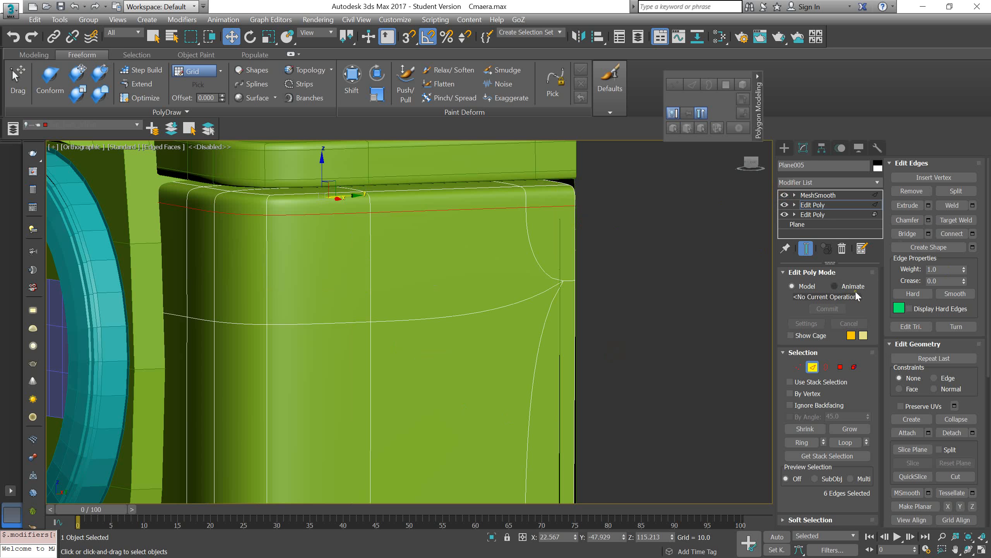
click(818, 194)
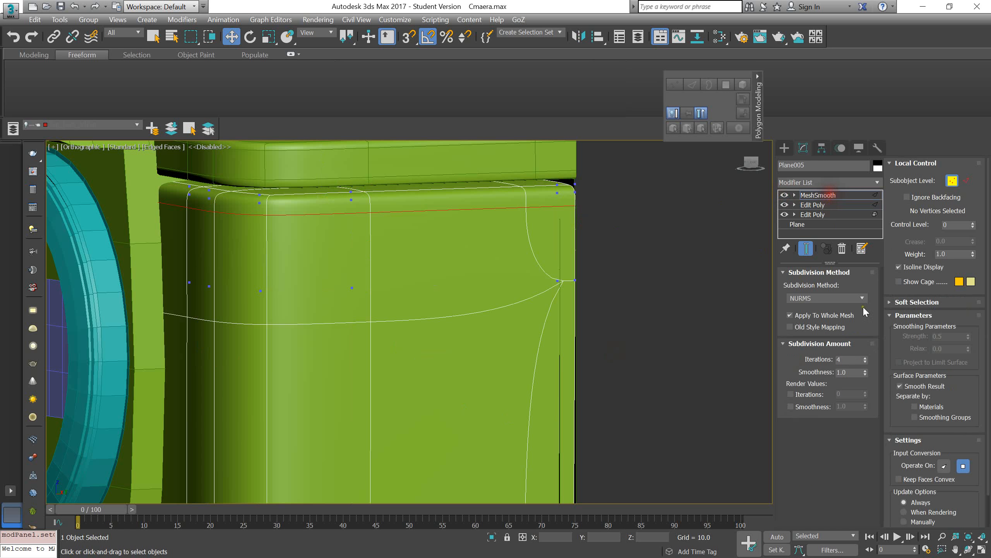
click(865, 361)
click(865, 362)
click(864, 362)
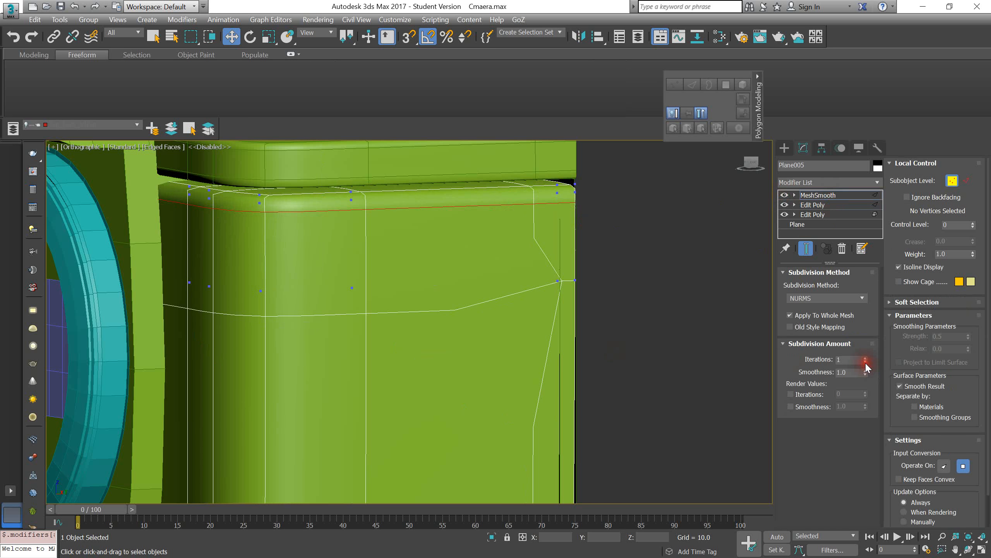
click(864, 356)
middle_drag(458, 232, 473, 221)
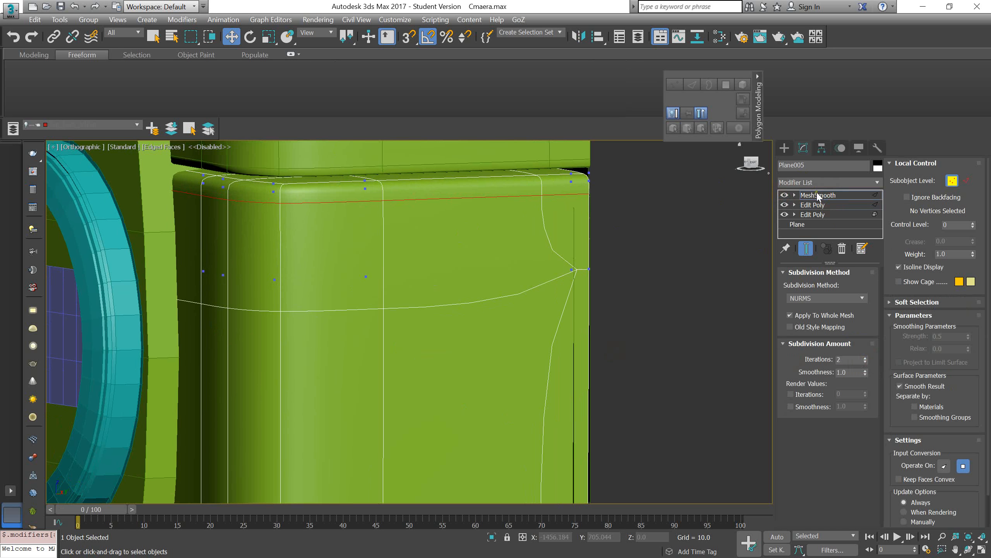
Step: Select the side body's upper vertices, including the new edge loop, and raise them slightly along Z toward the upper section
click(818, 204)
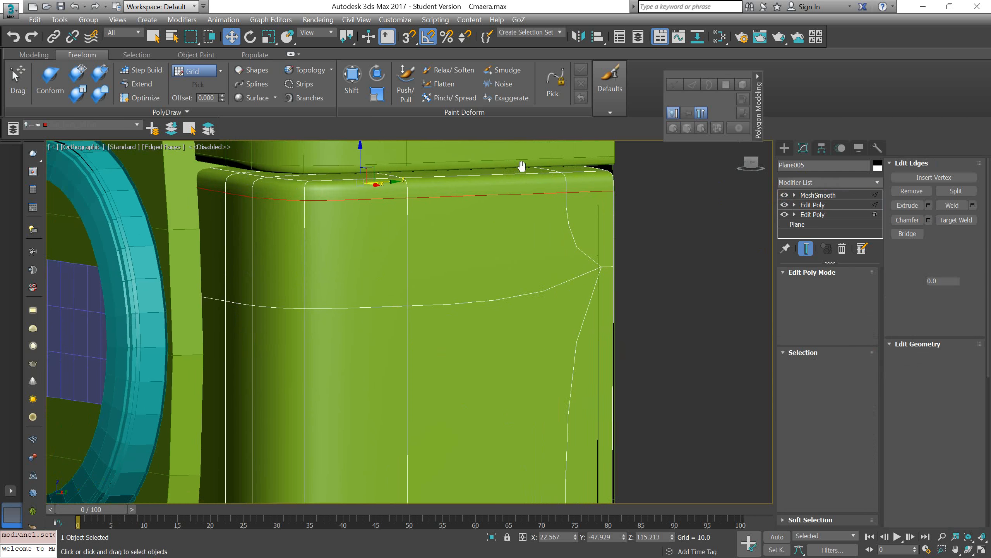
scroll(540, 156, down, 5)
scroll(539, 156, up, 6)
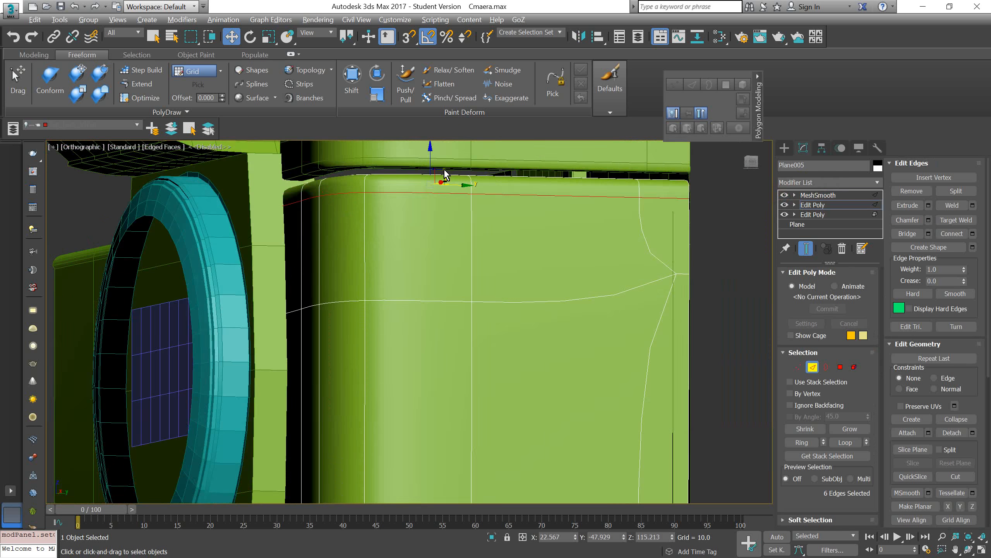
mouse_move(445, 175)
alt+middle_down()
mouse_move(452, 168)
mouse_move(458, 186)
alt+middle_up()
key(1)
drag(230, 112, 229, 111)
key(F3)
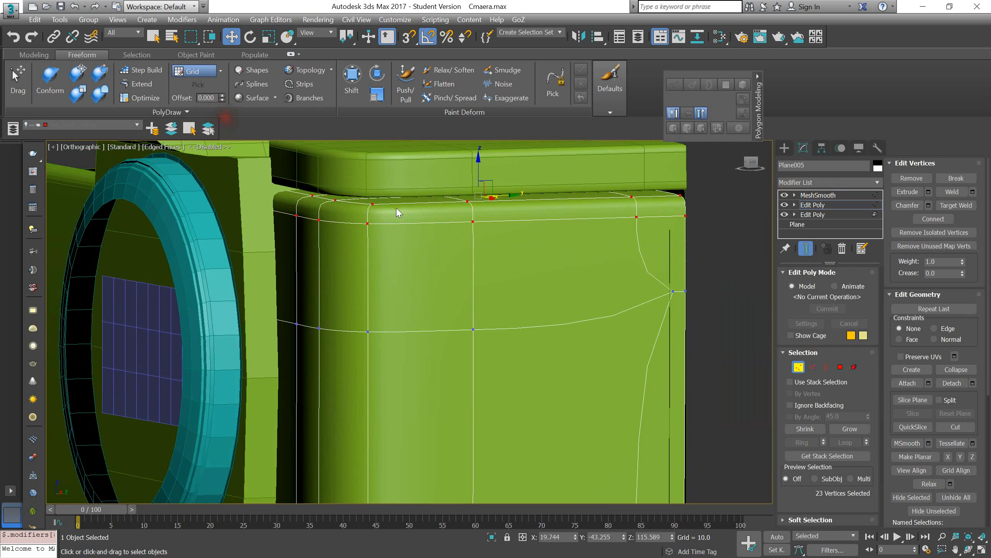
key(F3)
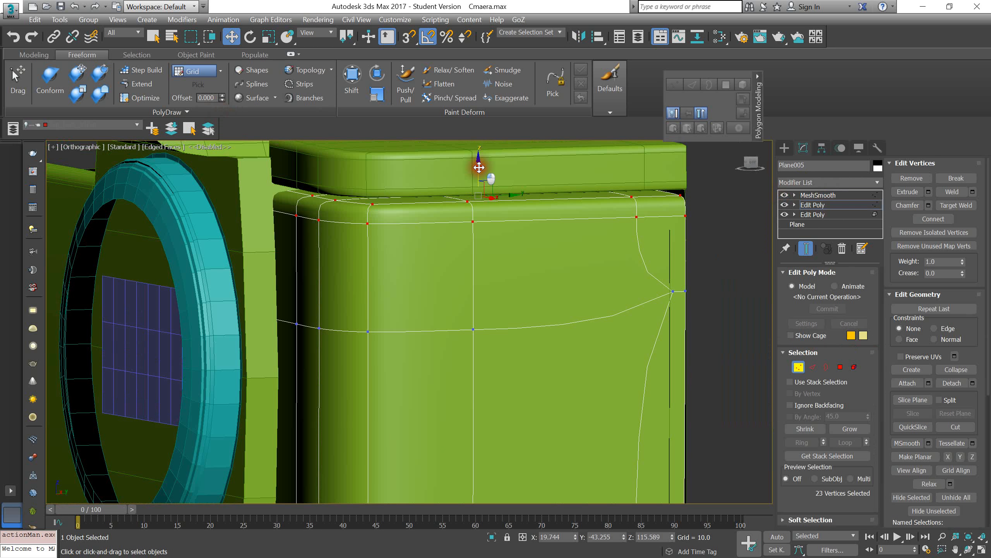
drag(480, 167, 480, 161)
alt+middle_drag(480, 162, 357, 186)
Step: Select the horizontal support edge loop near the side body's top and raise it along Z to about 116.17
key(2)
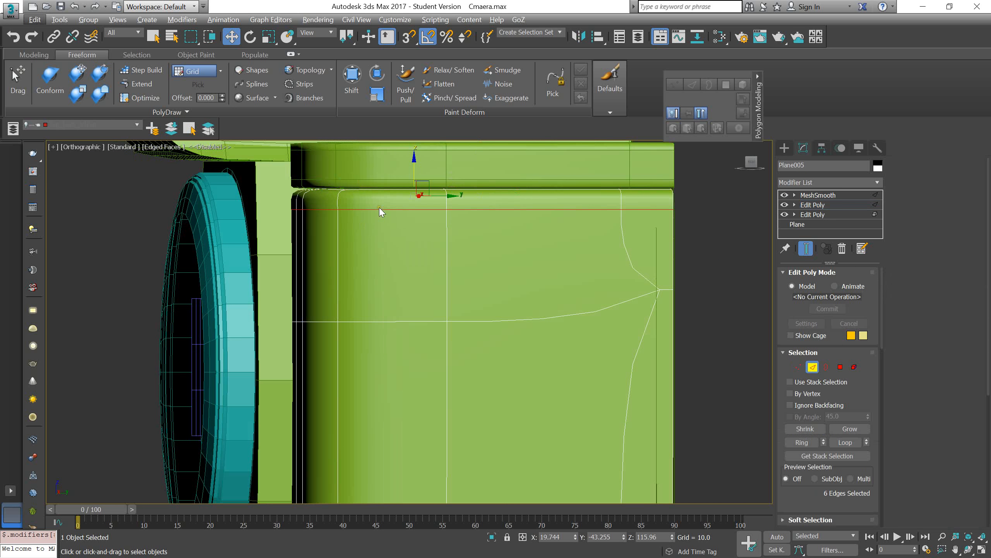
click(376, 214)
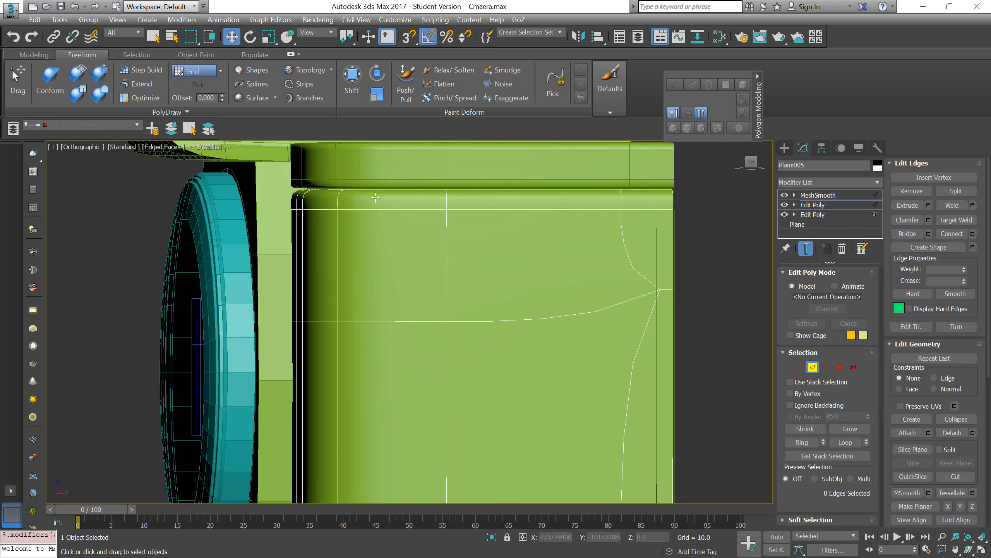
click(376, 195)
click(417, 175)
scroll(409, 206, up, 2)
double_click(414, 223)
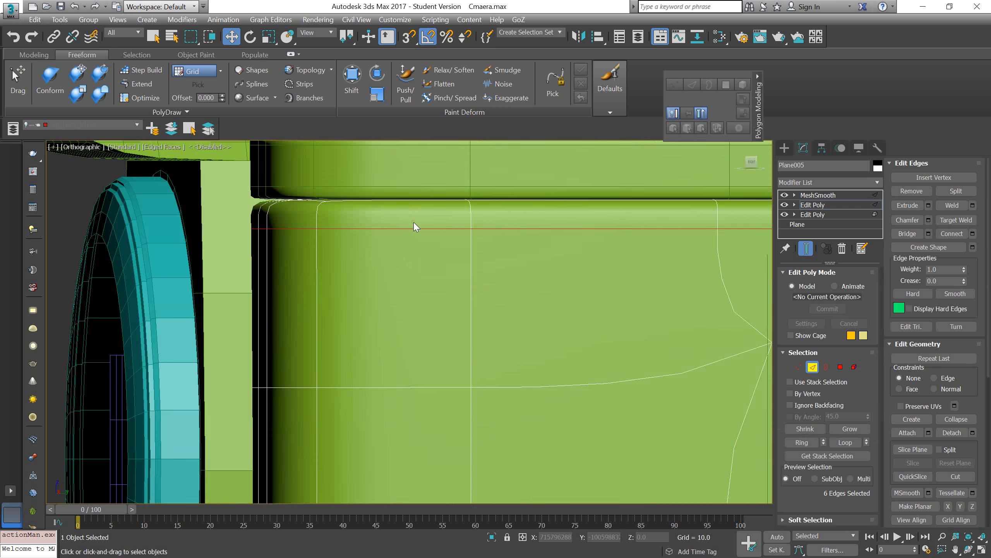
scroll(414, 222, down, 4)
click(441, 219)
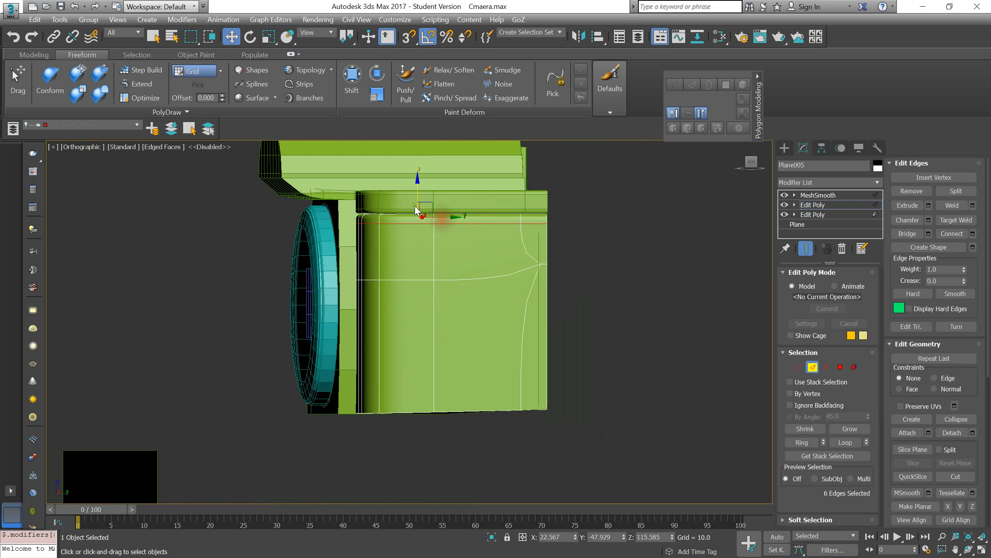
scroll(421, 205, up, 2)
drag(425, 197, 432, 185)
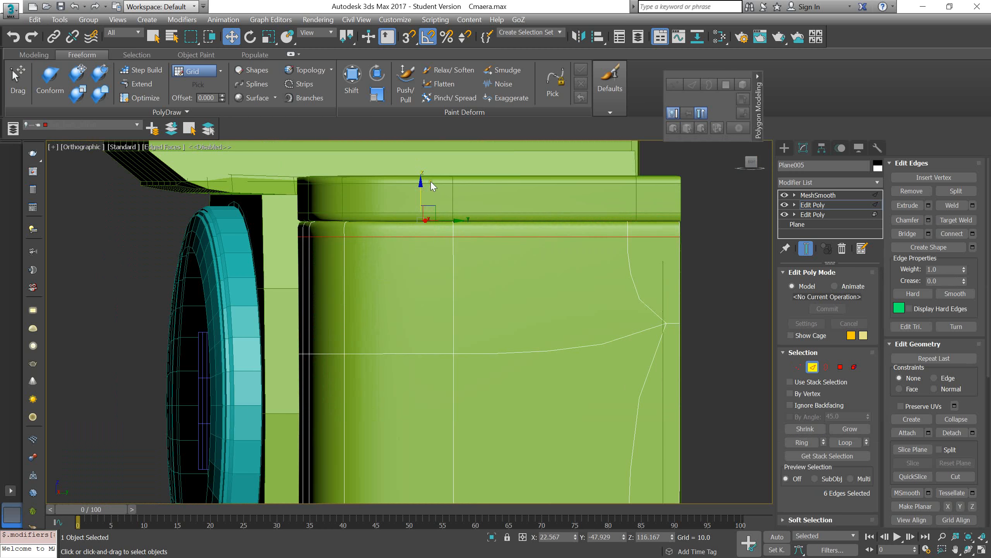
Step: Examine how the smoothed side body's rounded front corner lines up with the upper section, including from the top view
alt+middle_drag(432, 186, 481, 278)
scroll(432, 222, down, 3)
scroll(479, 251, down, 3)
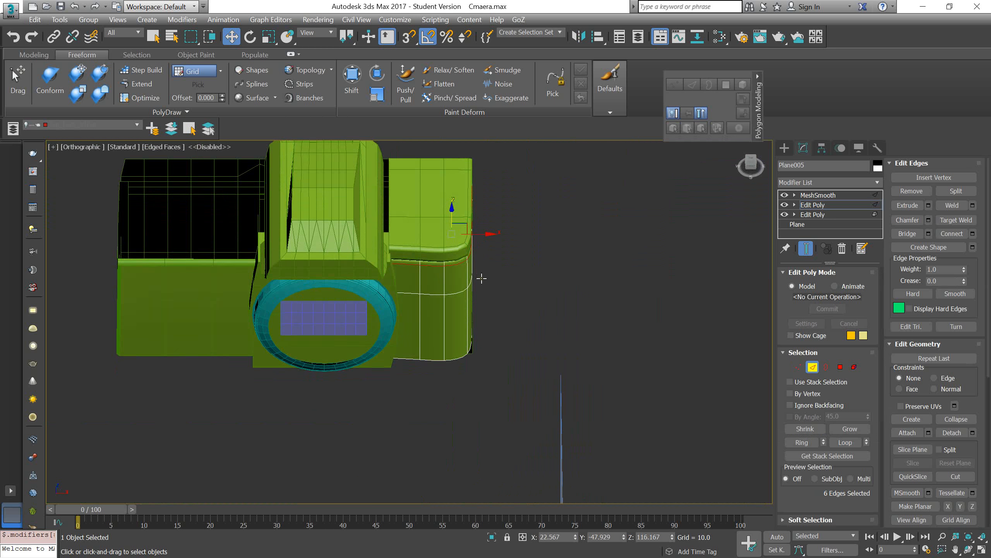
scroll(482, 278, up, 3)
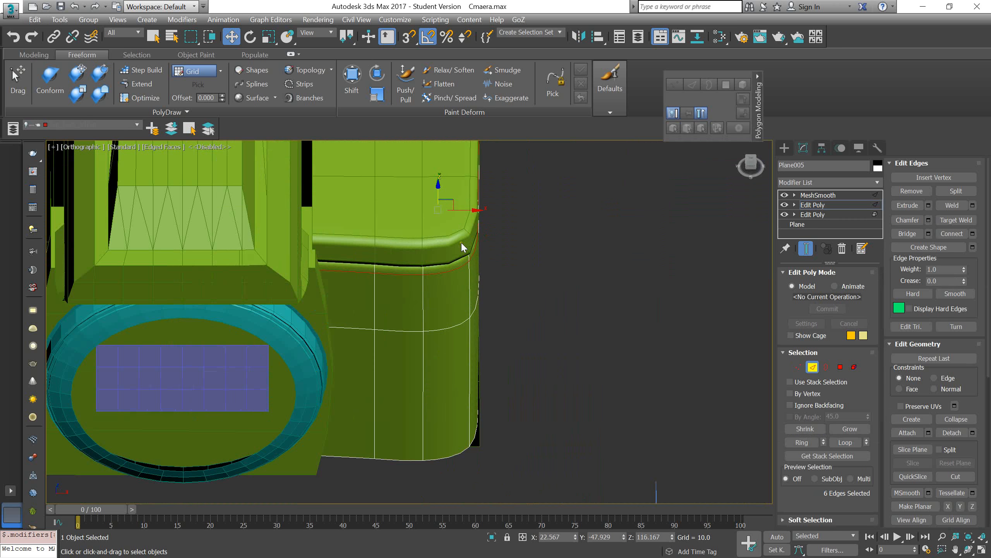
scroll(461, 245, down, 3)
alt+middle_drag(493, 253, 452, 275)
key(t)
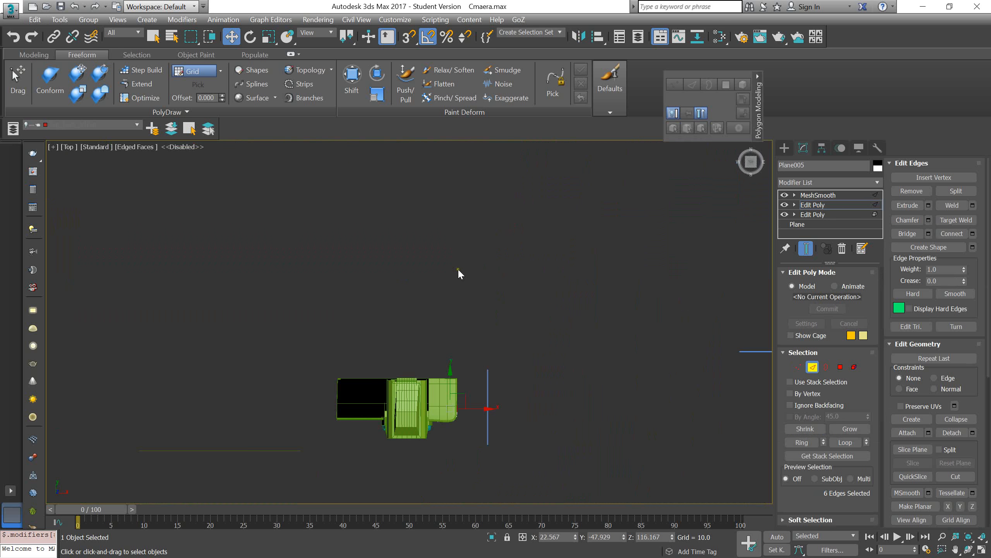
scroll(462, 404, up, 10)
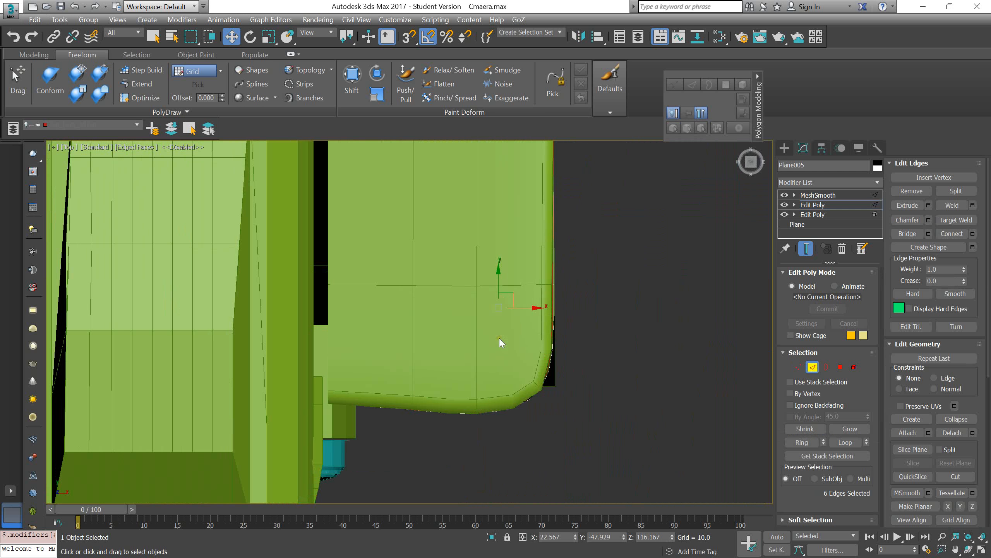
middle_drag(488, 357, 532, 366)
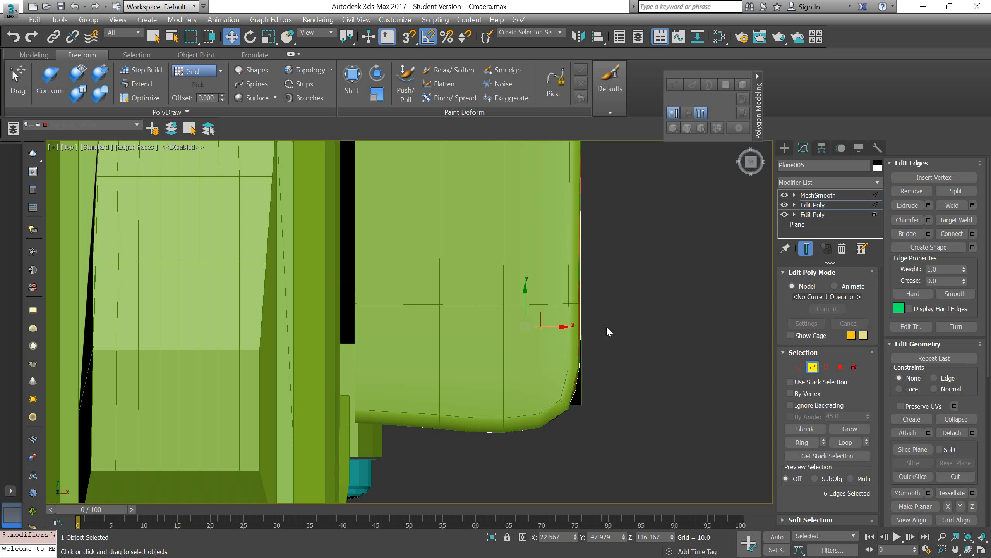
Step: Leave edge editing and delete the MeshSmooth modifier from the side body
key(2)
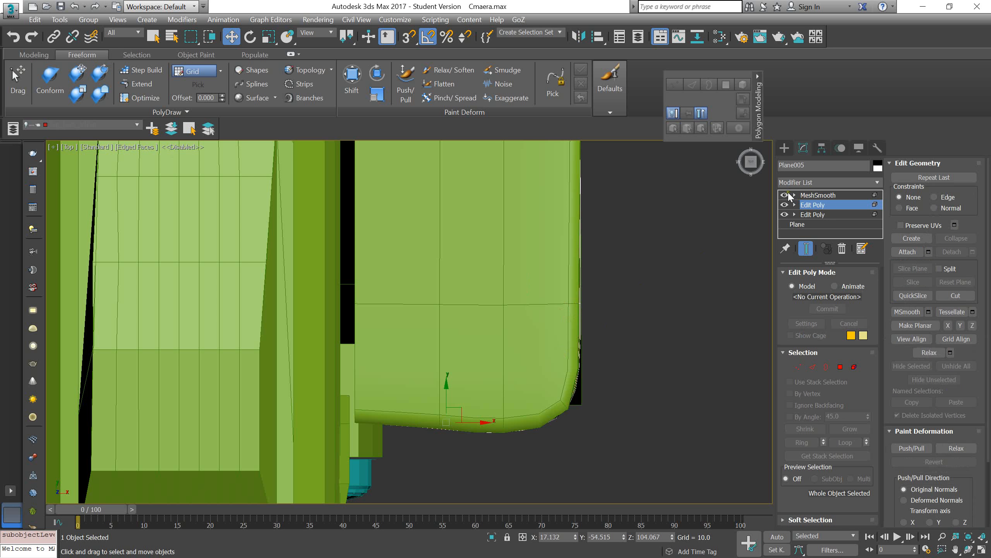
click(784, 195)
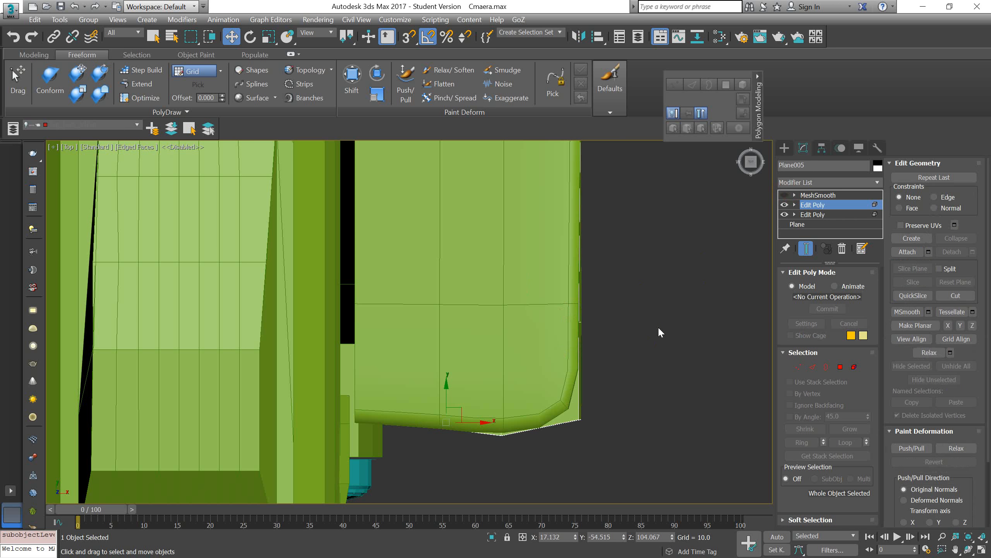
alt+middle_drag(623, 373, 588, 354)
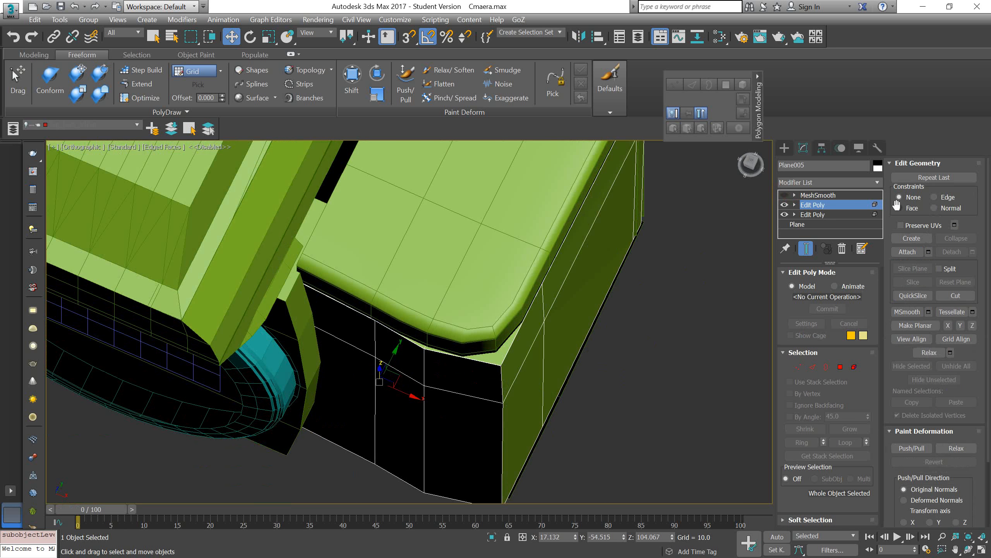
right_click(834, 198)
click(845, 218)
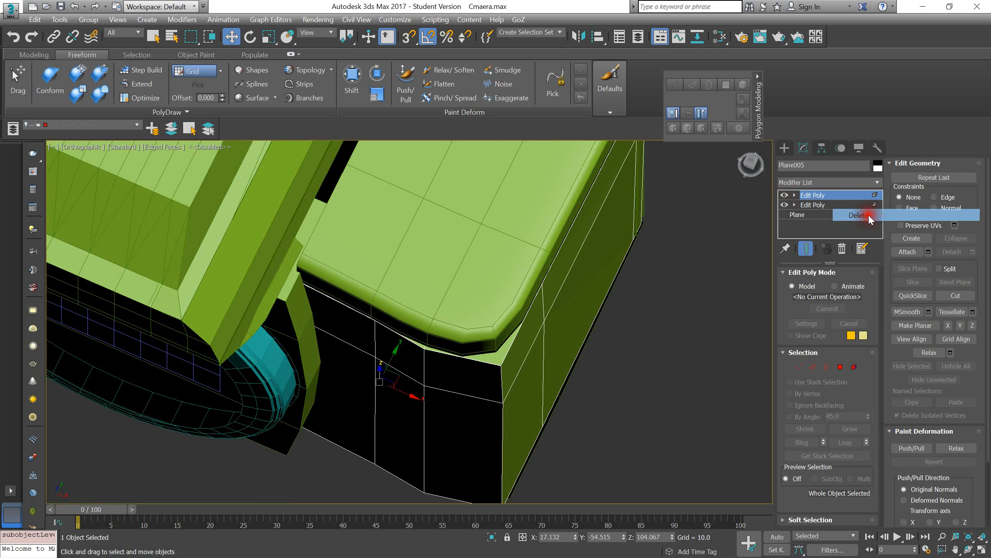
Step: Select the separate upper section and delete its MeshSmooth modifier
key(5)
click(576, 292)
click(540, 255)
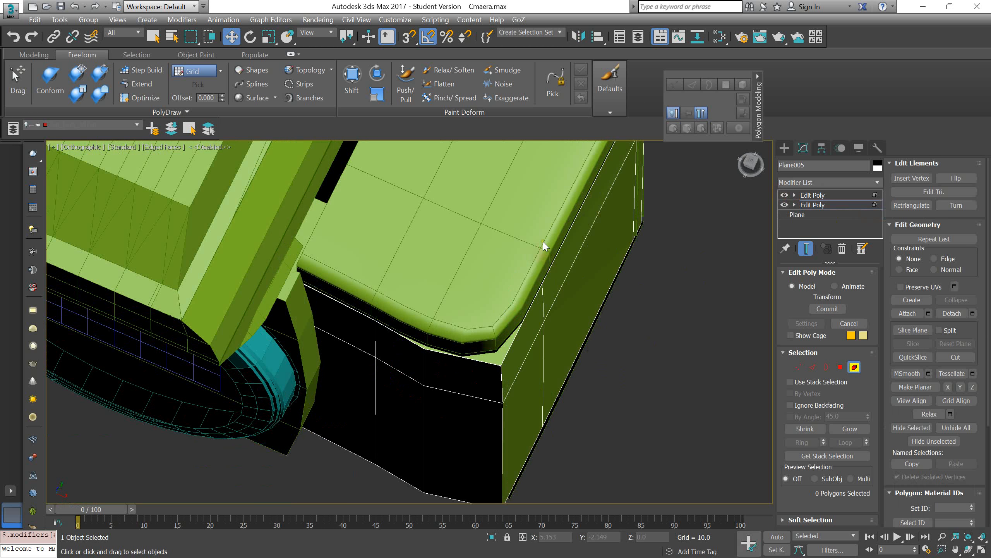
key(1)
key(1)
click(540, 244)
click(809, 209)
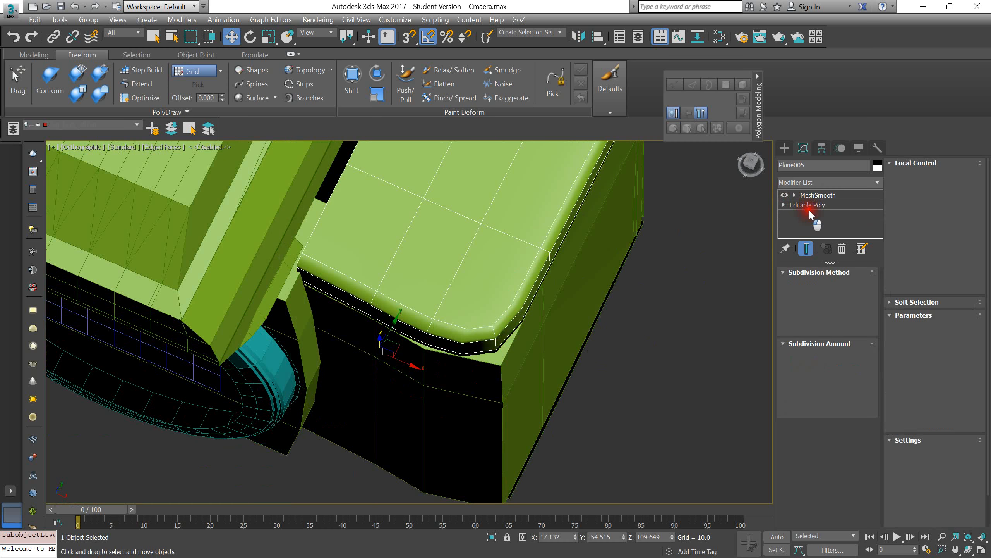
right_click(822, 194)
click(849, 213)
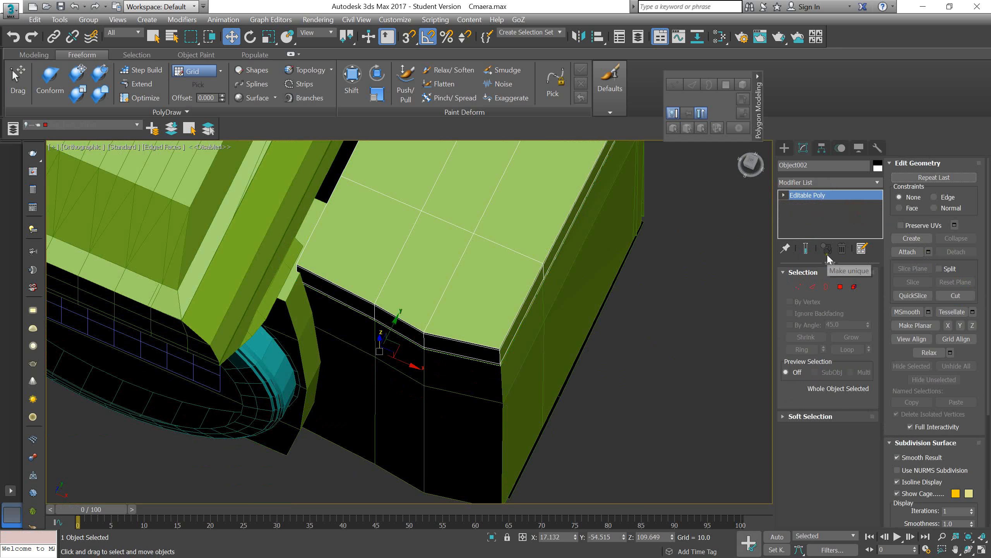
Step: Reselect the side body and attach the upper section to it
click(661, 317)
click(553, 306)
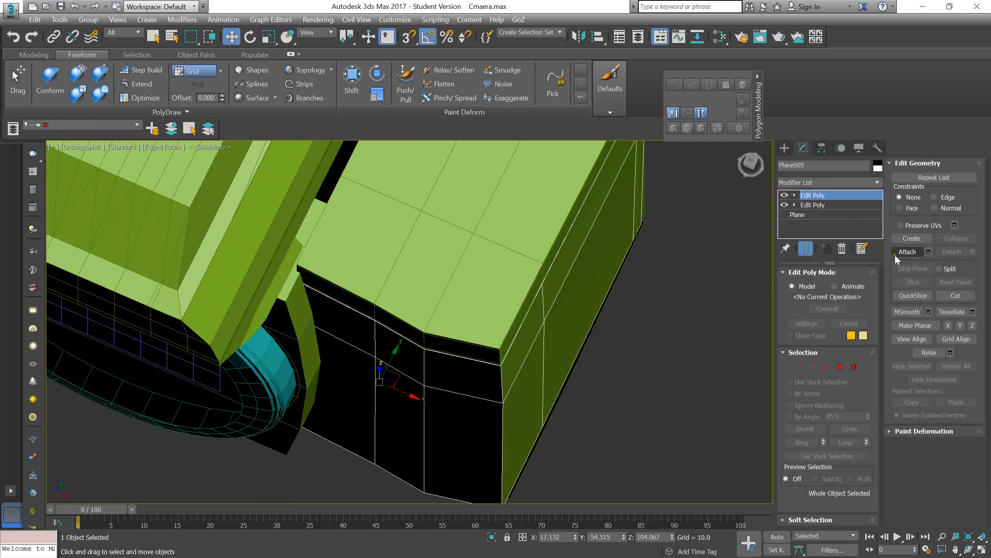
click(897, 252)
click(556, 230)
key(w)
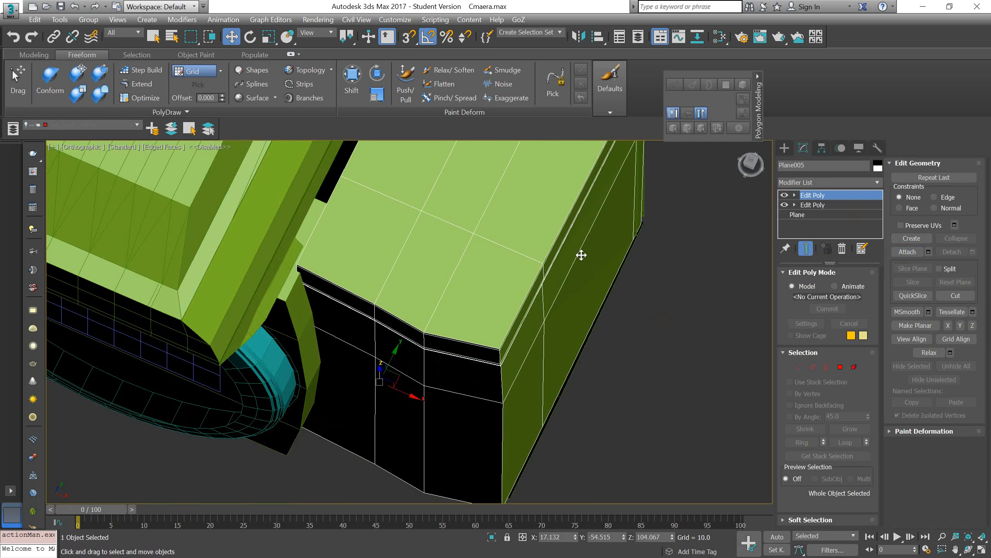
Step: Select the outer wall's vertex column just behind the front corner, across both pieces, and move it slightly outward along X
alt+middle_drag(582, 255, 569, 249)
key(1)
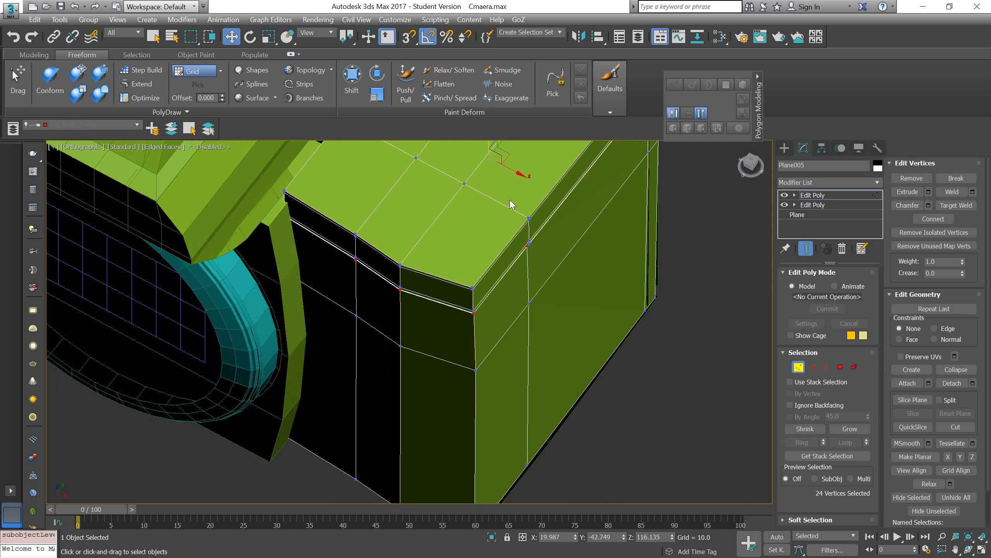
drag(511, 204, 597, 493)
click(546, 279)
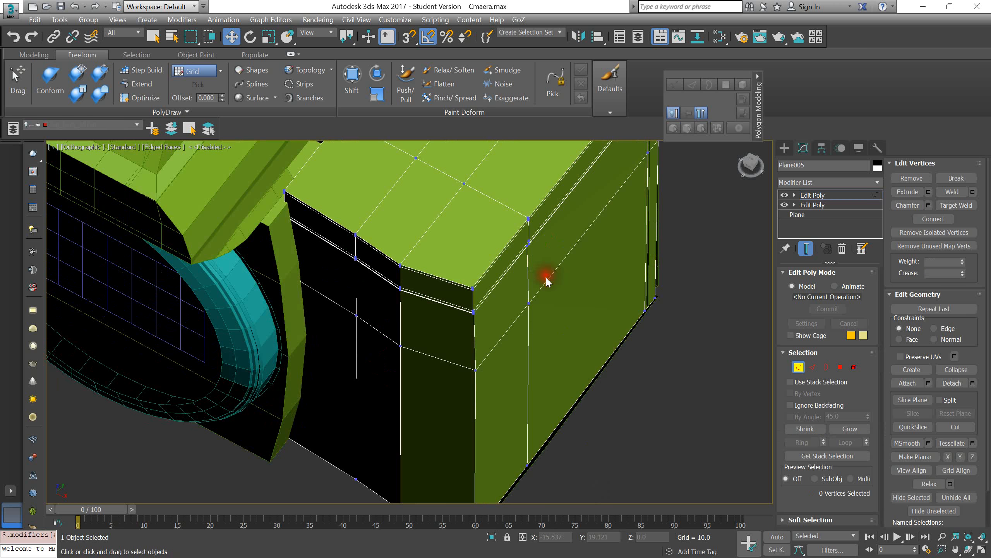
drag(510, 210, 589, 497)
mouse_move(543, 286)
mouse_down()
mouse_move(553, 284)
mouse_move(558, 297)
mouse_up()
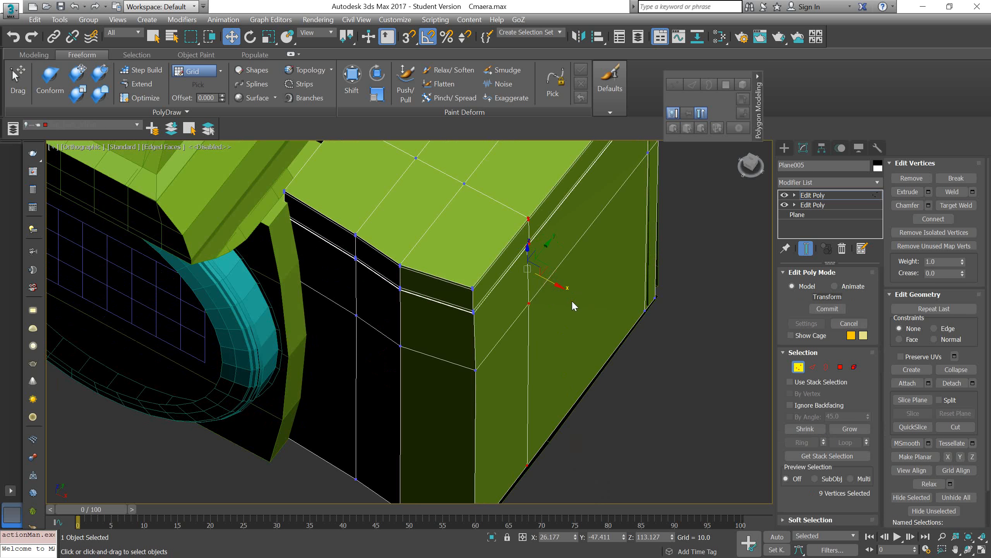
Step: In the top wireframe view, select the nine outer-wall vertices behind the front corner and move them further outward along X
key(t)
scroll(546, 355, up, 10)
scroll(547, 355, down, 2)
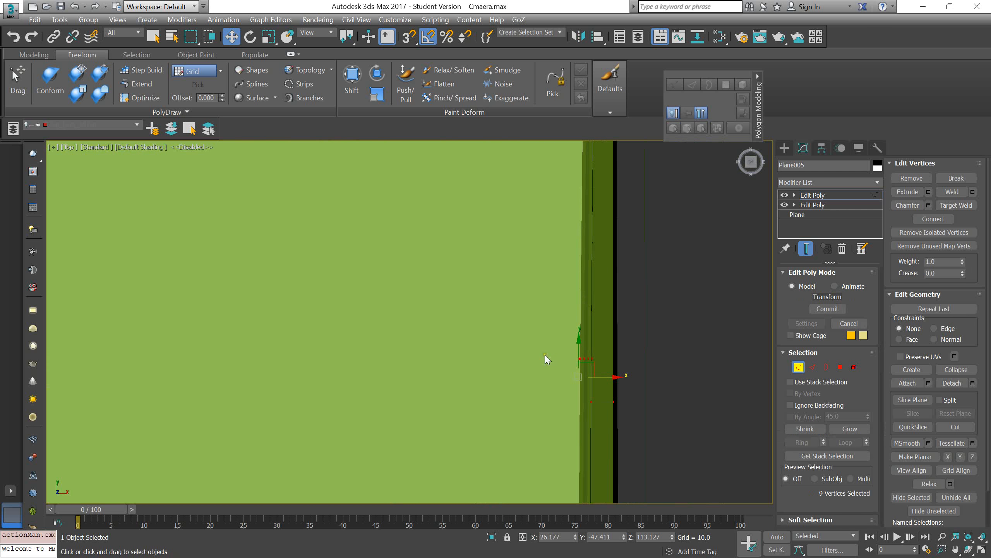
middle_drag(546, 355, 560, 290)
key(F3)
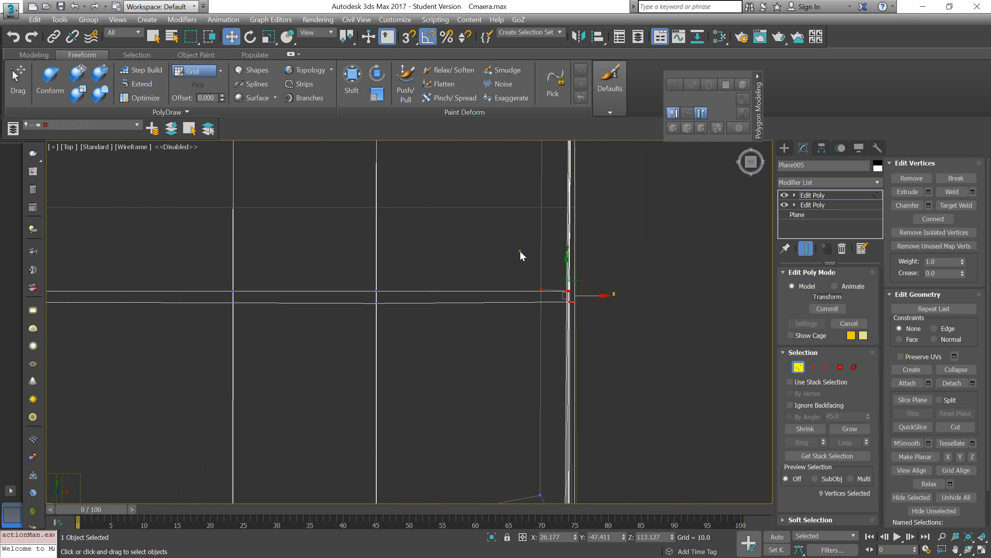
click(541, 290)
scroll(538, 305, down, 2)
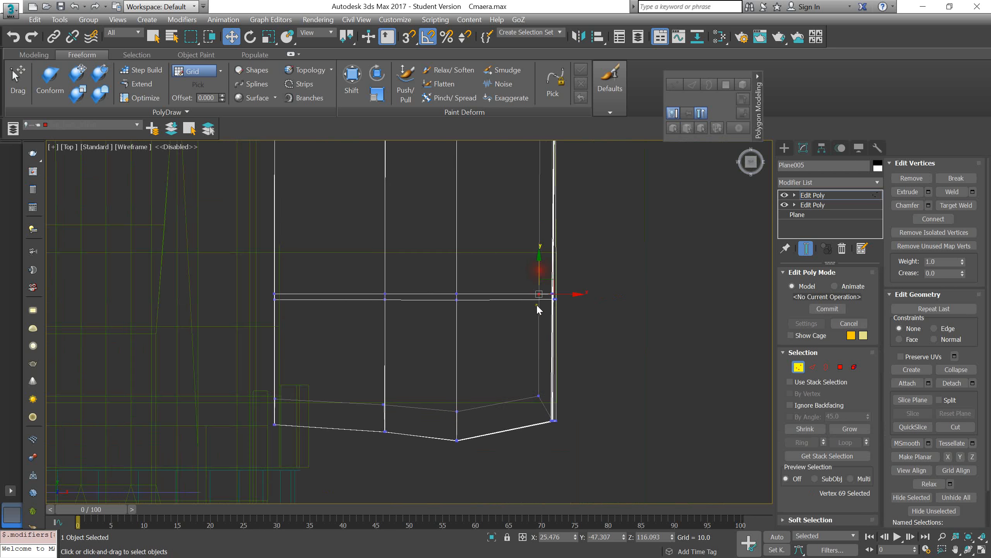
middle_drag(538, 305, 526, 265)
drag(600, 283, 601, 283)
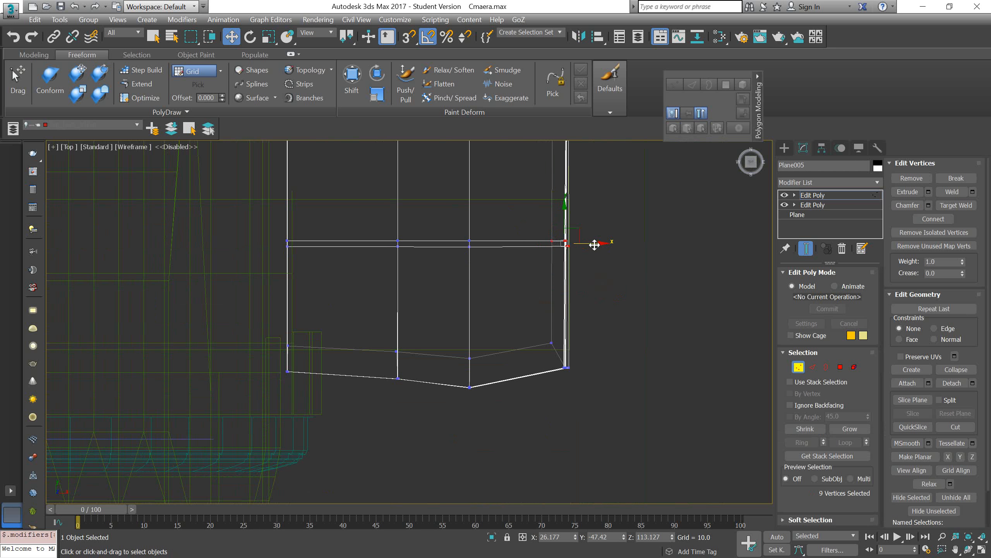
drag(594, 245, 605, 245)
Step: Try to move the upper section's inner lengthwise edge loop toward the lens mount along X
drag(542, 300, 611, 416)
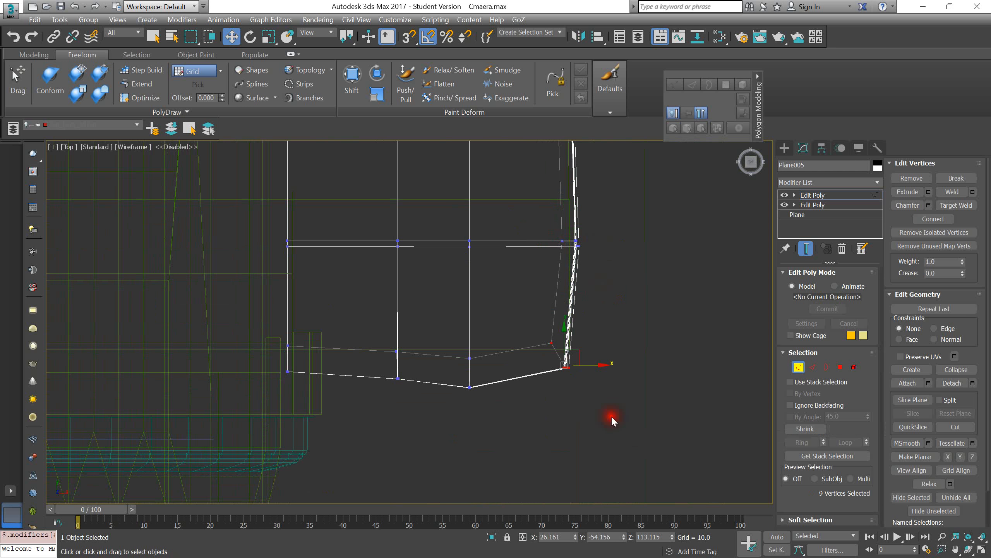
scroll(611, 417, down, 5)
key(2)
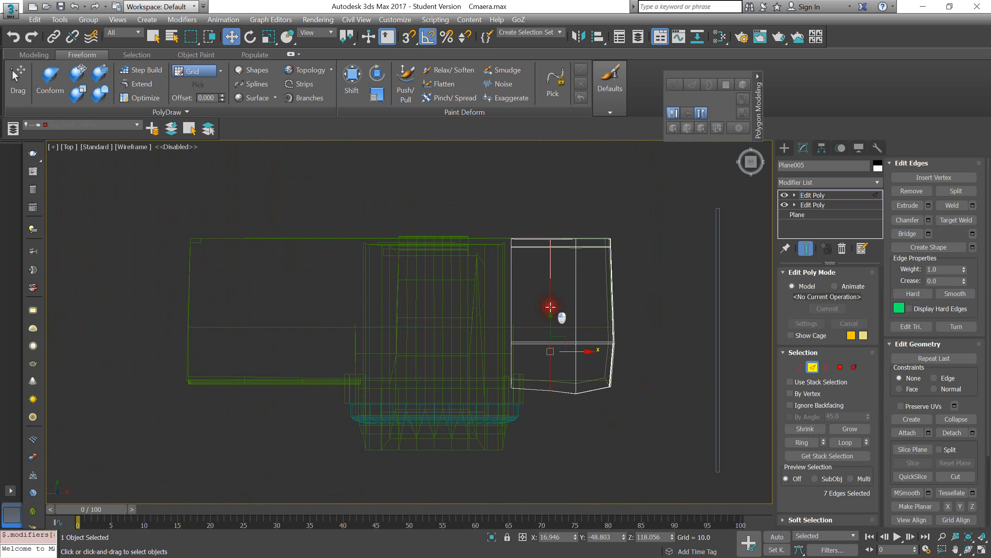
scroll(550, 307, up, 4)
drag(580, 395, 564, 394)
key(ctrl+z)
Step: Move the inner lengthwise vertex column of both pieces toward the lens mount along X and nudge its front vertices slightly forward
key(1)
drag(536, 153, 597, 507)
click(580, 377)
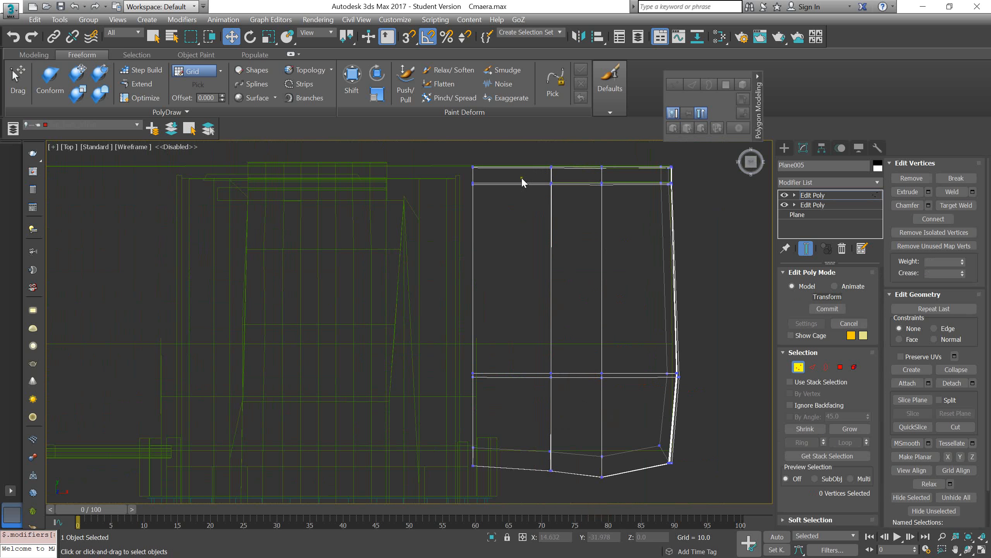
drag(561, 356, 590, 499)
drag(571, 378, 558, 378)
drag(519, 415, 555, 493)
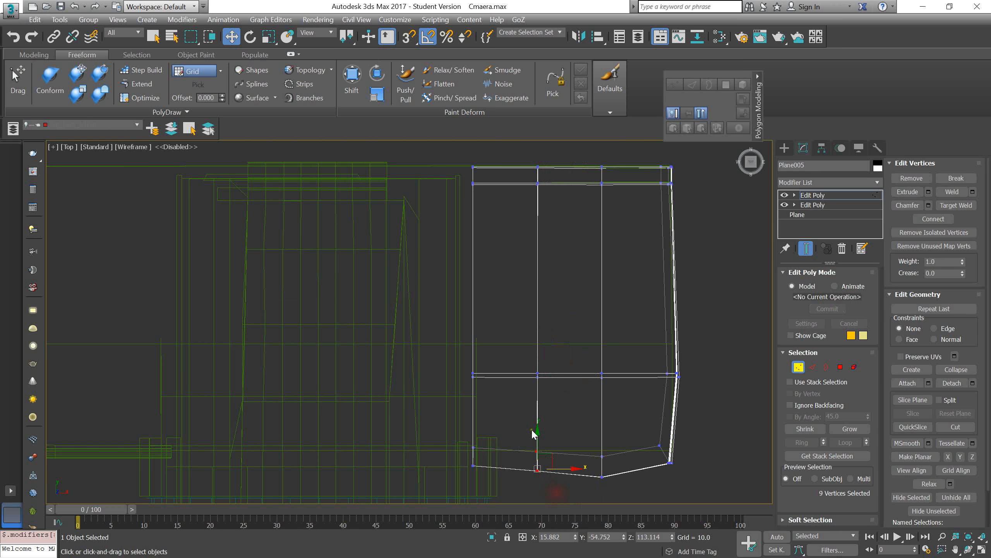
middle_drag(584, 410, 560, 377)
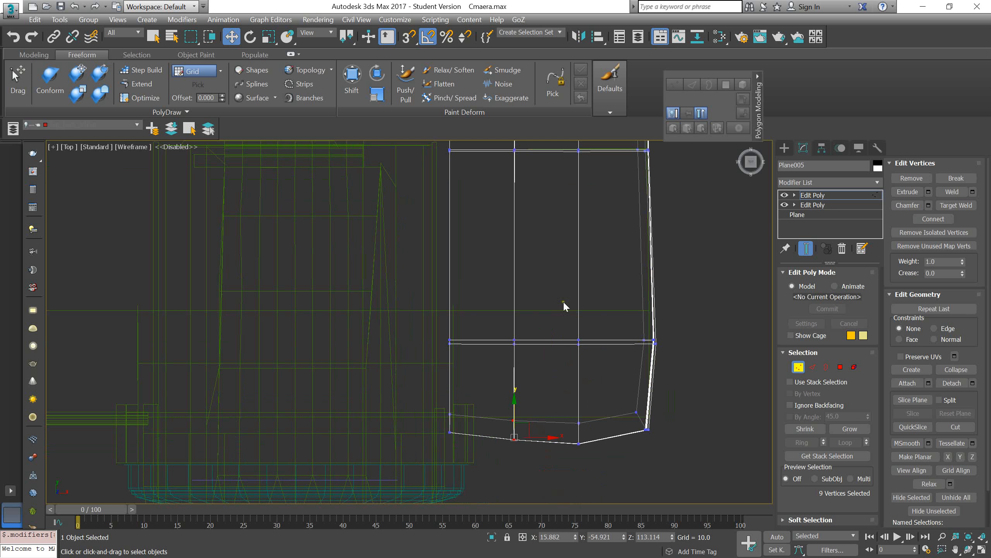
middle_drag(558, 254, 568, 296)
Step: Shift the next lengthwise vertex column toward the lens mount and reposition the outer-wall and front-corner vertices for a rounder outline
drag(566, 161, 639, 538)
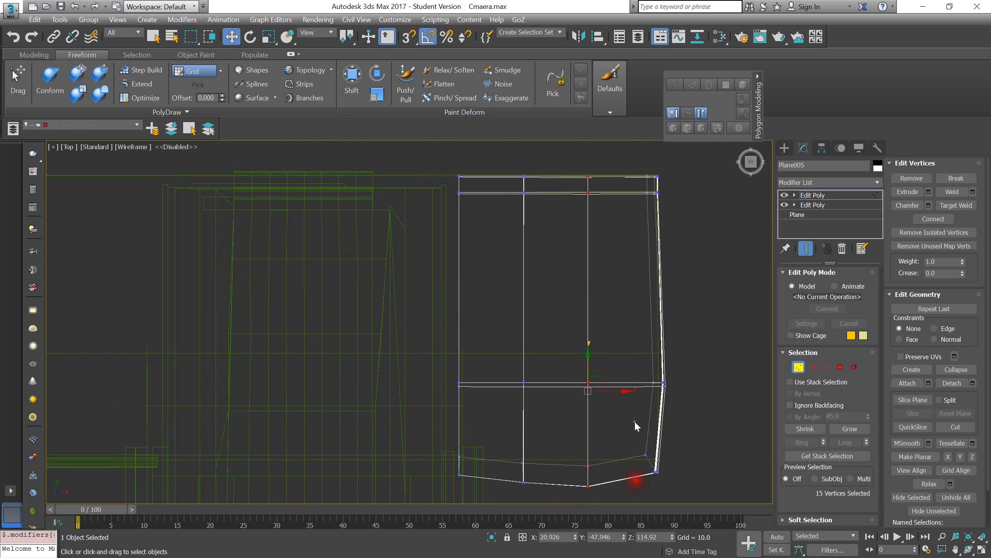
drag(624, 396, 667, 471)
drag(649, 379, 680, 387)
key(ctrl+z)
drag(662, 354, 685, 396)
drag(629, 439, 664, 470)
middle_drag(664, 470, 642, 399)
Step: Leave vertex editing, add a MeshSmooth modifier to the joined side piece and display it shaded
click(811, 196)
click(814, 183)
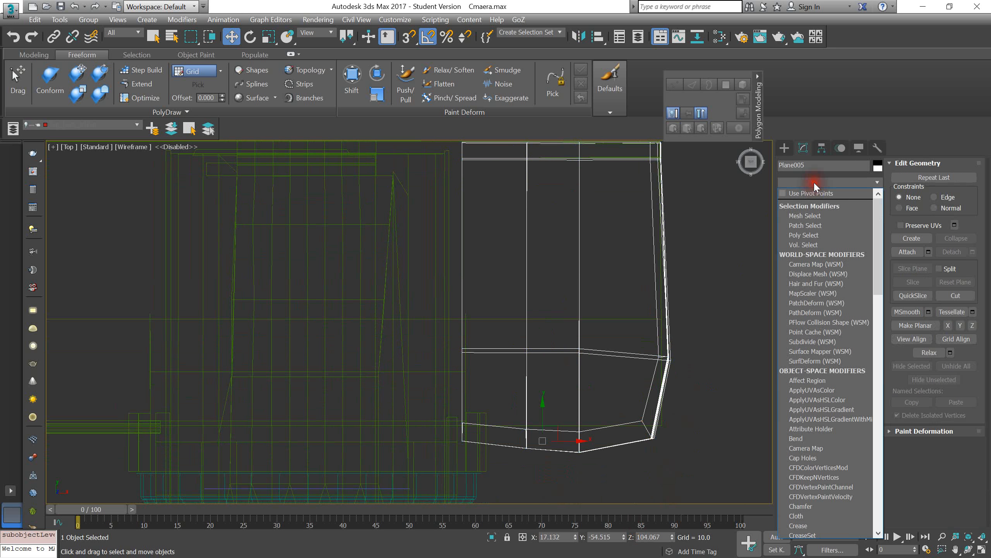
key(m)
key(m)
key(m)
key(m)
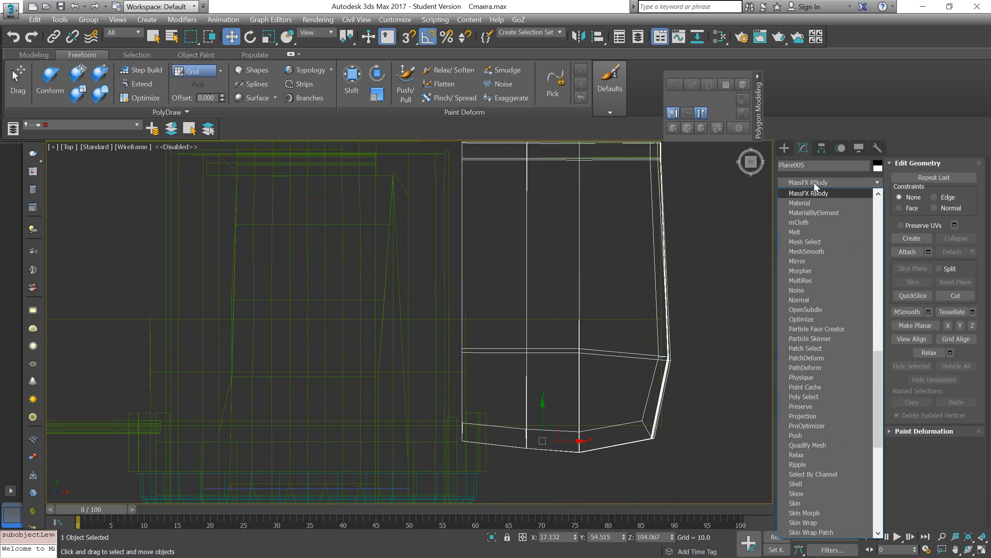
click(809, 251)
mouse_move(661, 391)
middle_down()
mouse_move(681, 378)
mouse_move(673, 336)
mouse_move(661, 330)
middle_up()
key(F3)
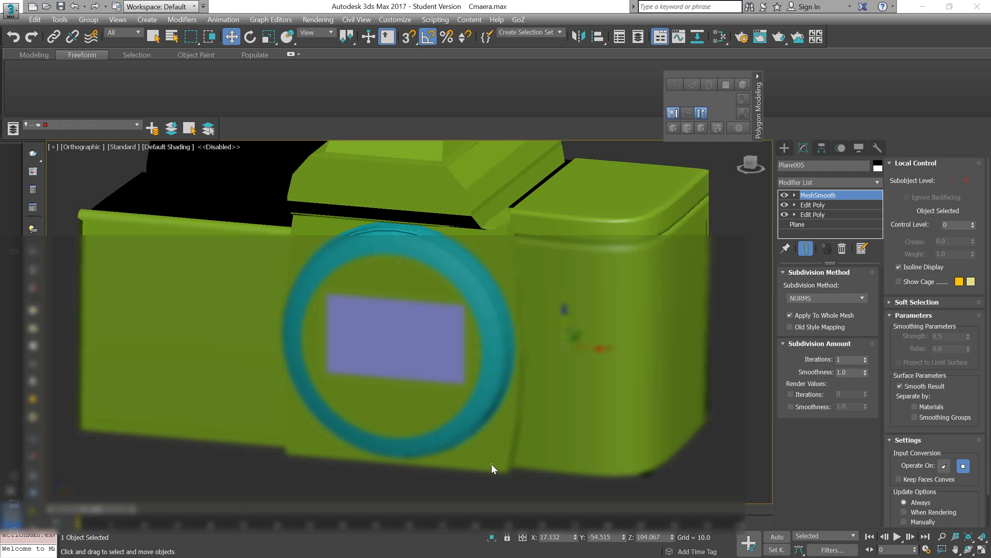
Step: Compare the smoothed side piece's rounded corner with the maxresdefault.jpg Nikon photo, using orthographic and perspective views of the camera
key(super)
mouse_move(532, 551)
click(575, 516)
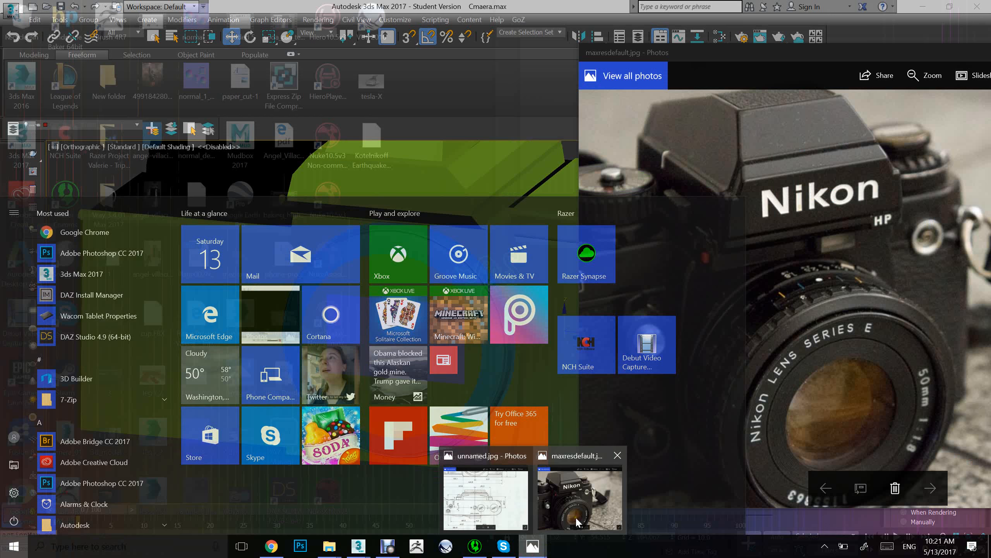
drag(810, 61, 197, 59)
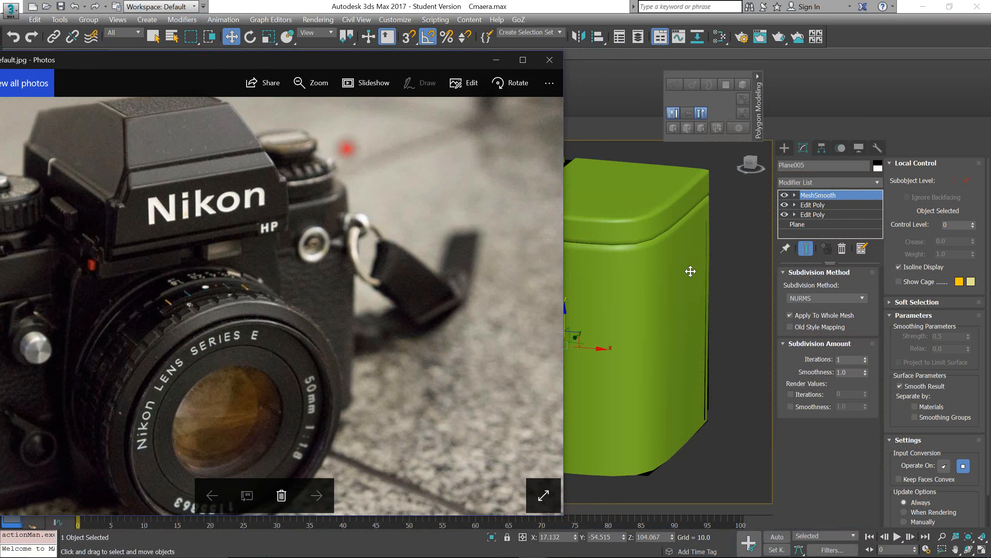
alt+middle_drag(690, 272, 660, 247)
key(p)
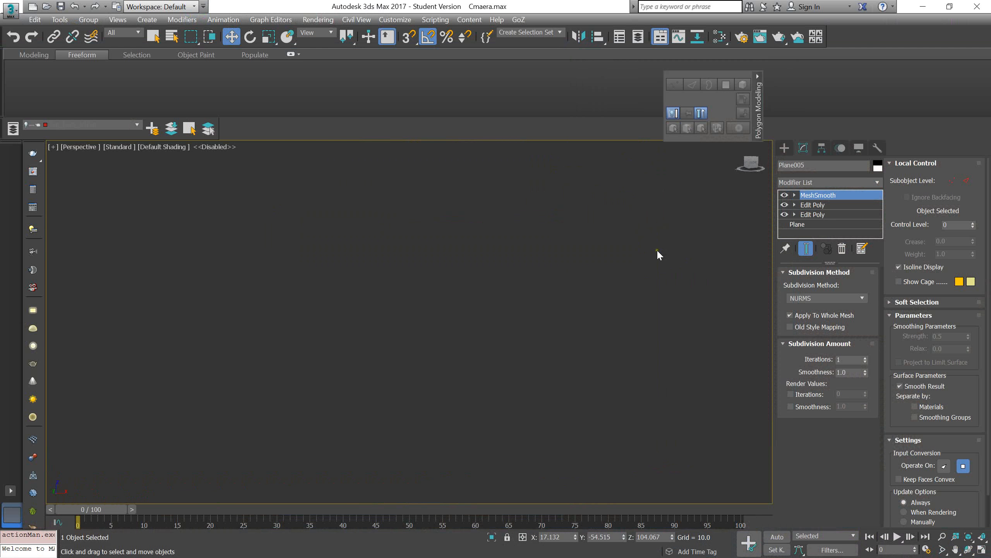
key(z)
scroll(549, 270, down, 5)
middle_drag(549, 270, 584, 252)
scroll(575, 258, up, 3)
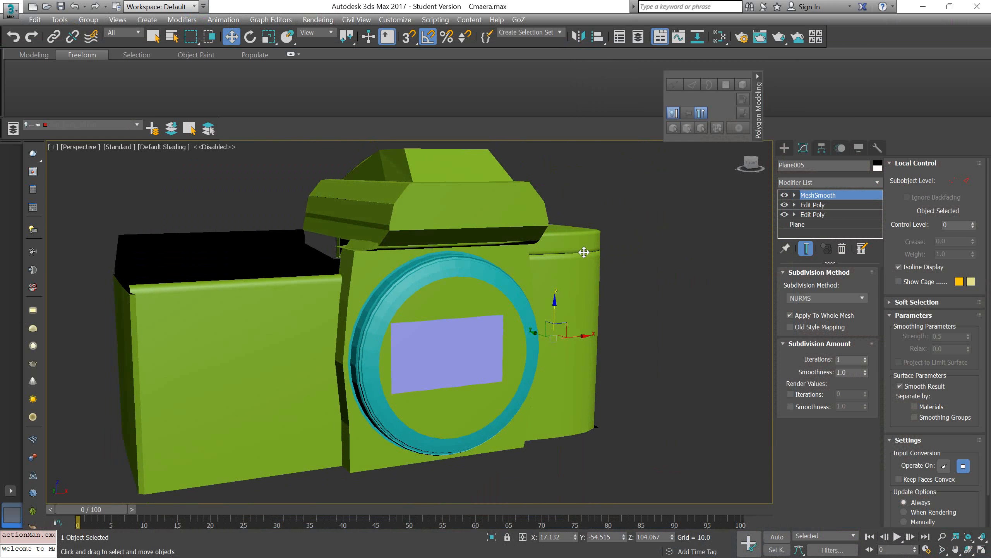
key(super)
mouse_move(544, 549)
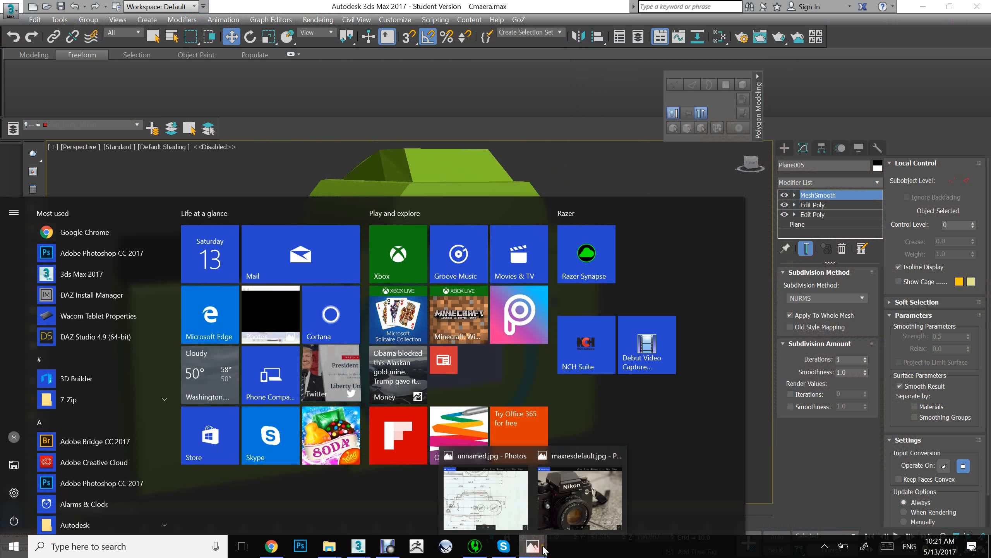
click(588, 509)
drag(383, 54, 283, 83)
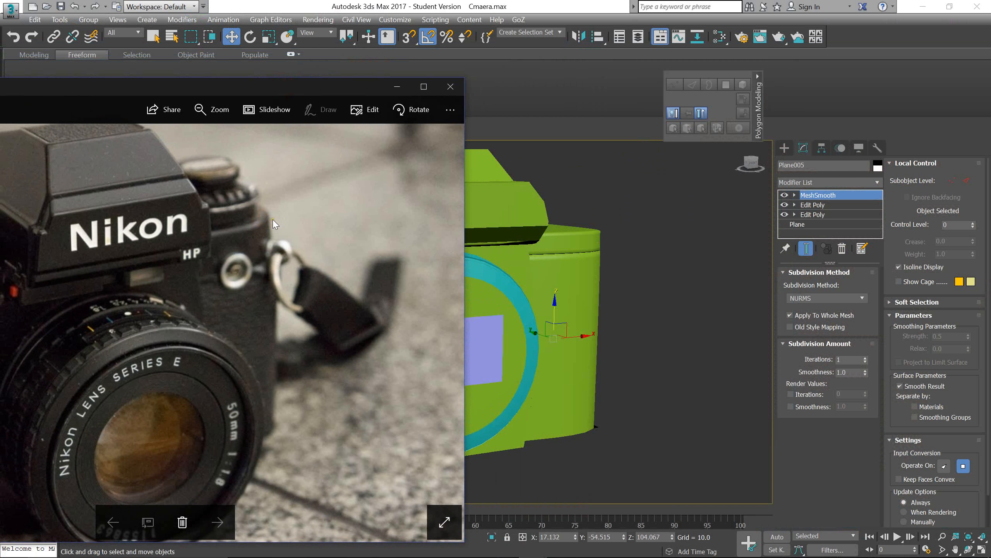
alt+middle_drag(606, 241, 575, 286)
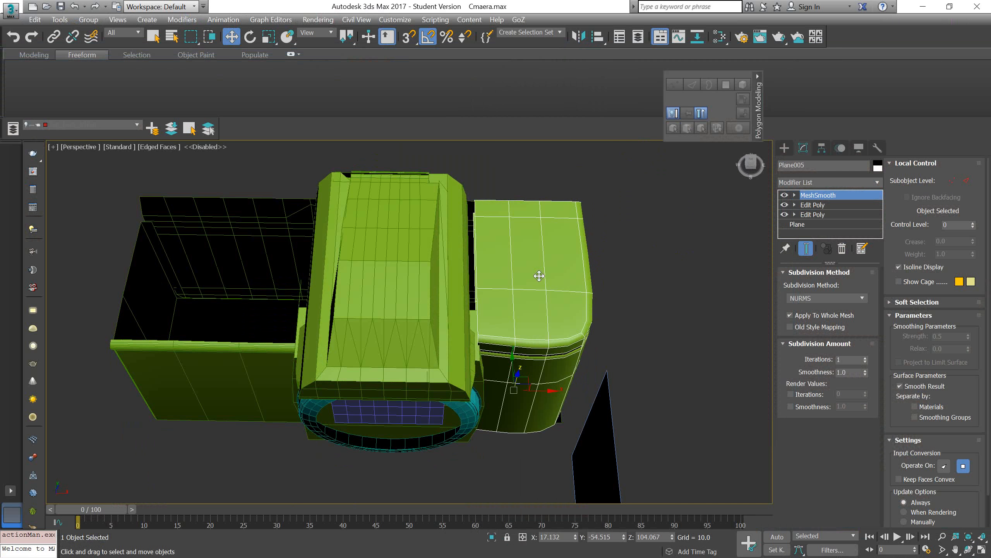
Step: In the upper Edit Poly modifier, remove the upper section's lengthwise edge loop nearest the rounded front corner
click(812, 205)
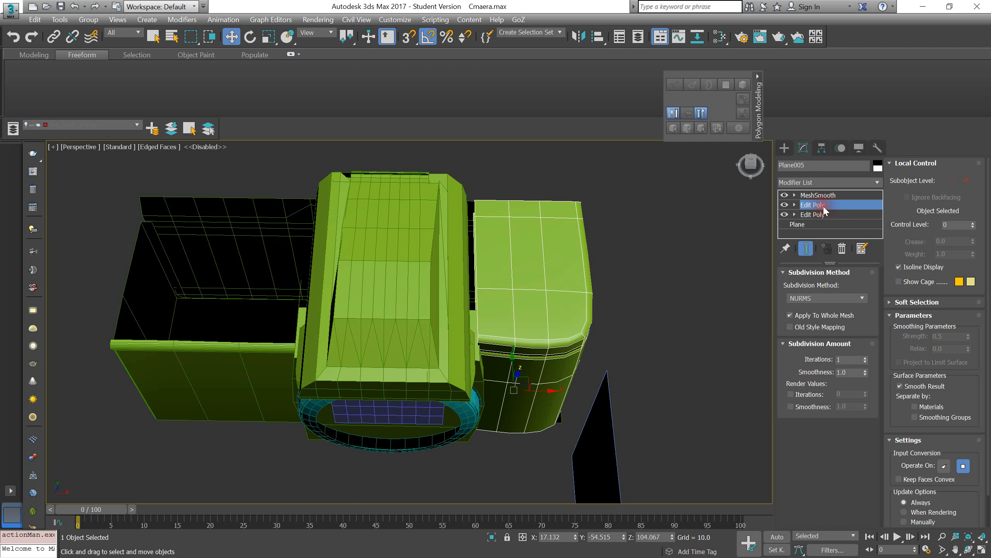
key(2)
double_click(547, 317)
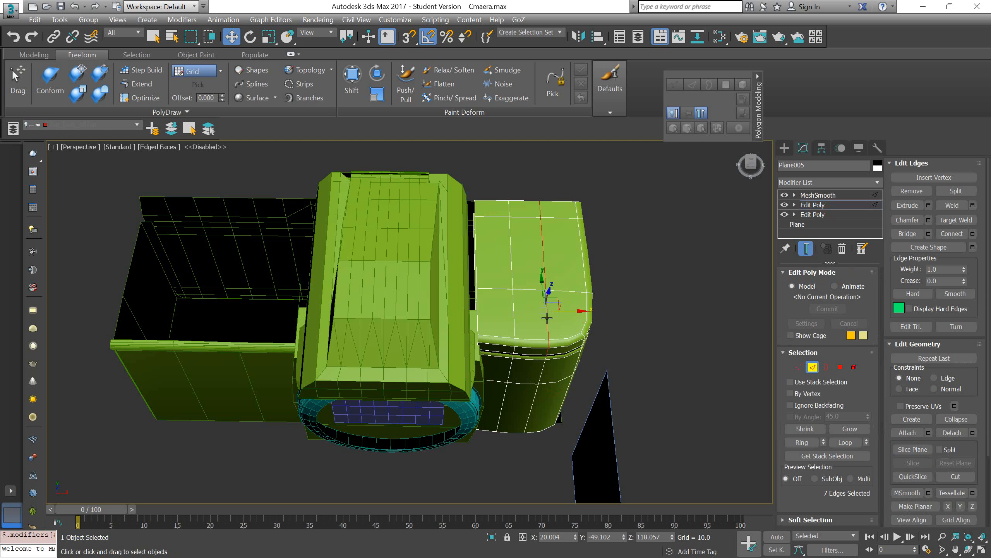
key(ctrl+BackSpace)
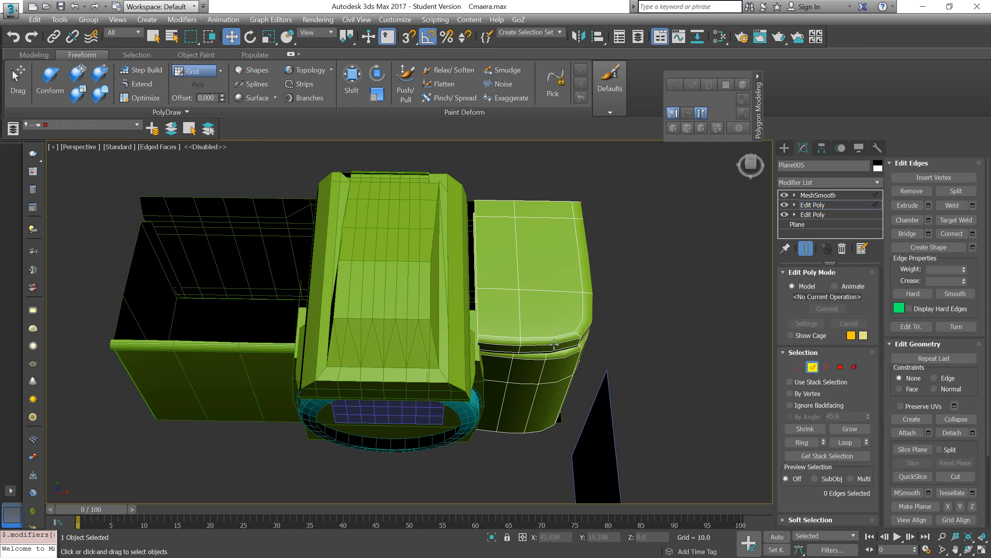
Step: Remove the matching edge loop running down the front of the lower body piece
key(2)
click(543, 368)
key(2)
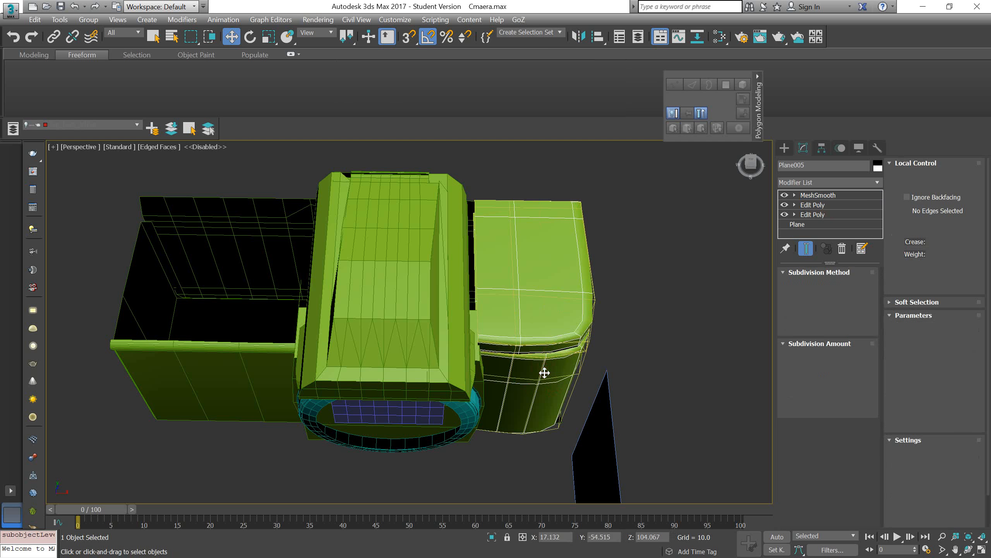
key(2)
click(814, 205)
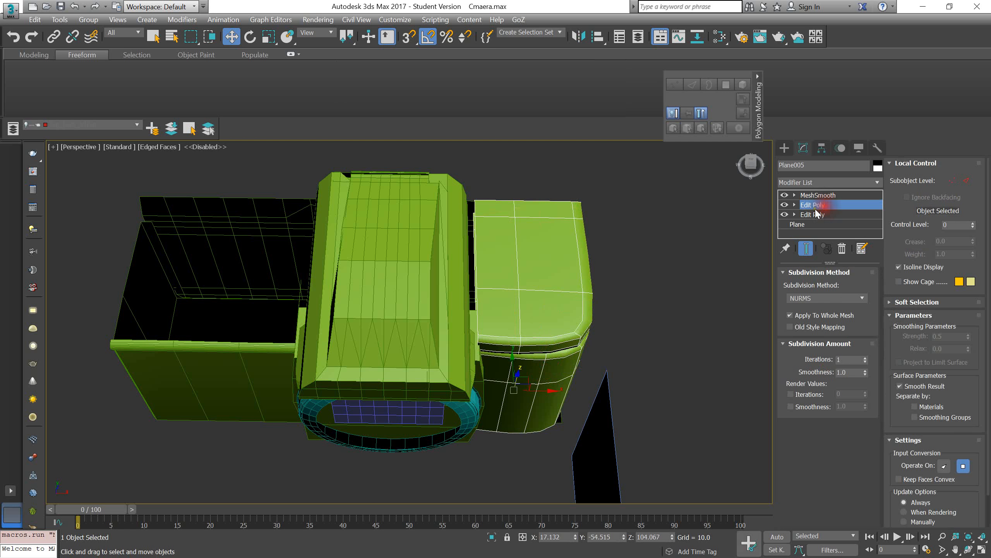
key(2)
double_click(542, 373)
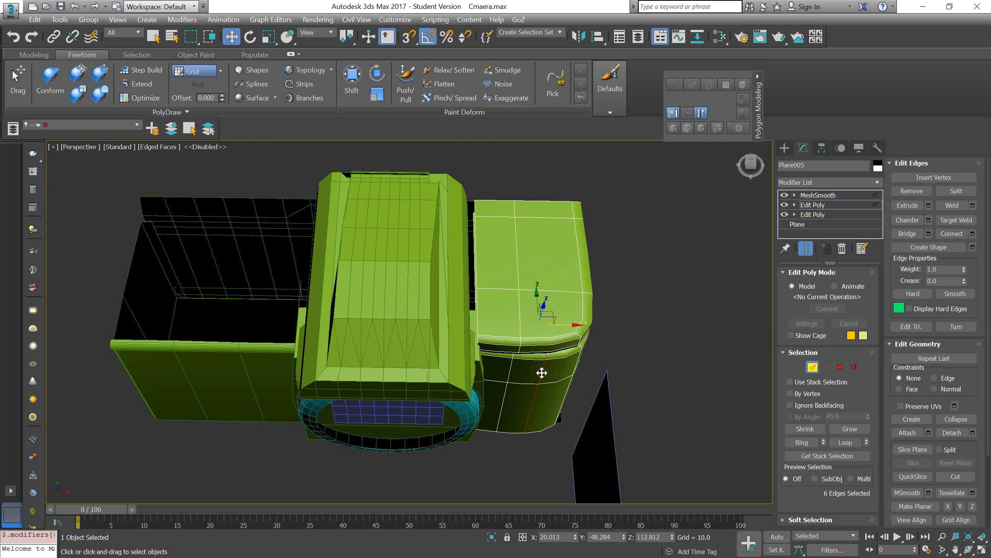
key(ctrl+BackSpace)
Step: In the top wireframe view, move the crosswise vertex row behind the front corner slightly backward along Y, then leave vertex editing
alt+middle_drag(543, 374, 494, 332)
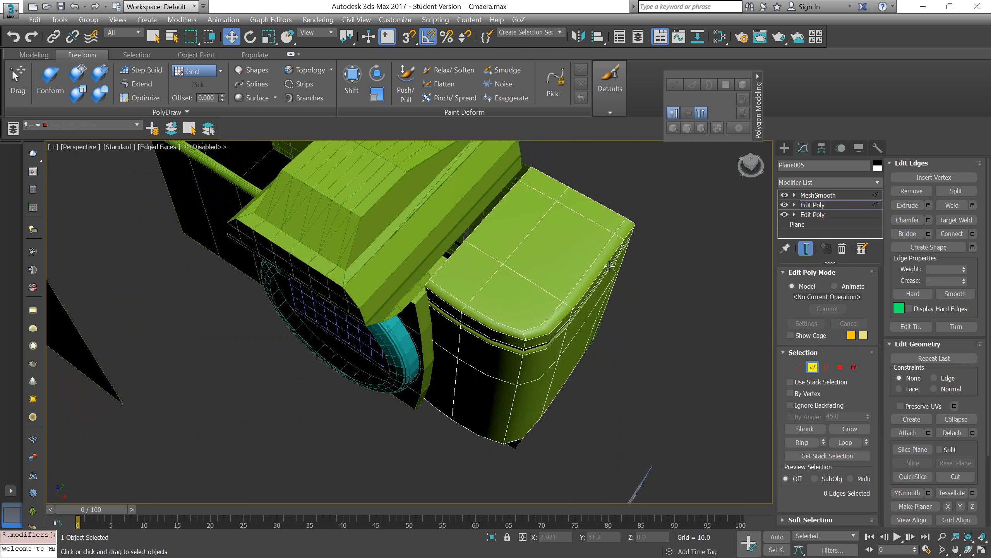
key(1)
key(t)
key(F3)
scroll(439, 420, up, 4)
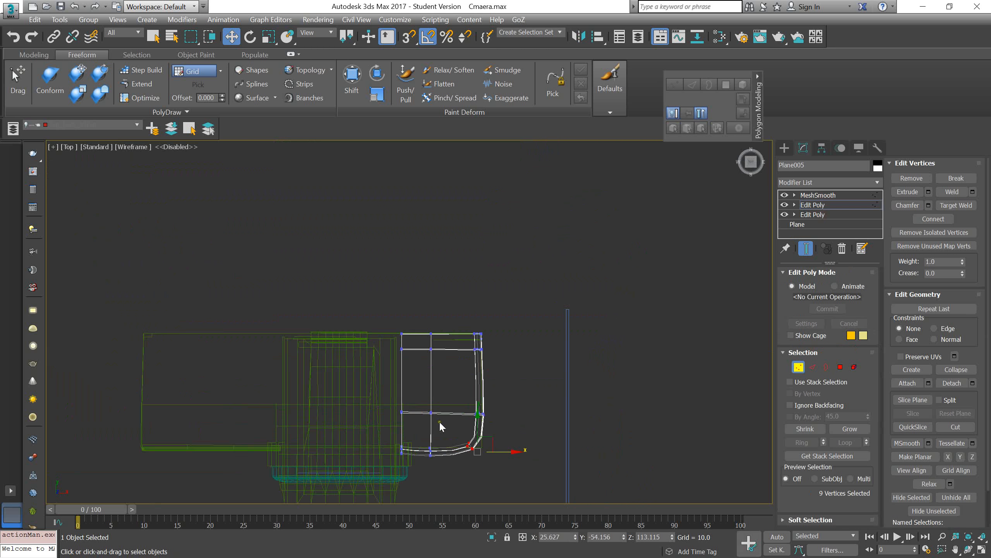
drag(363, 387, 520, 436)
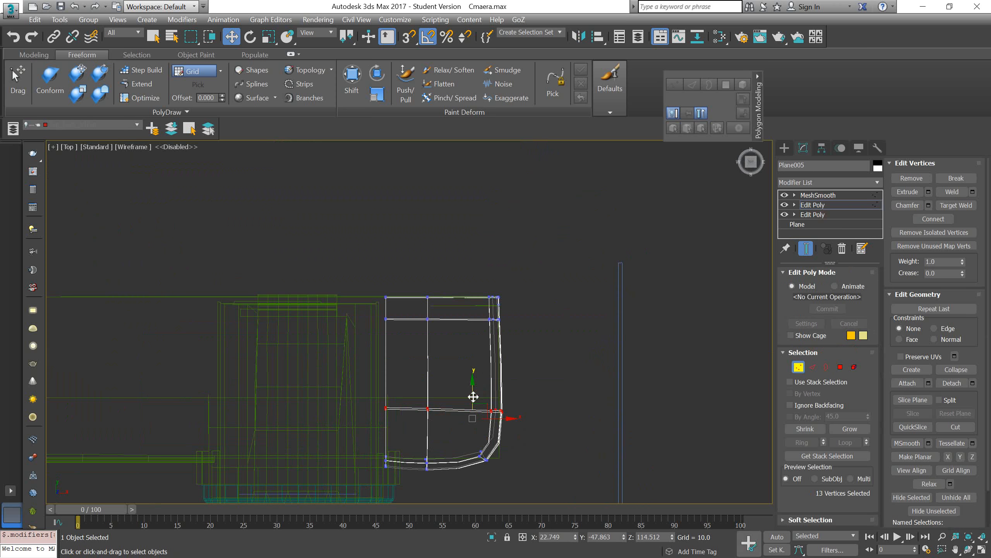
drag(472, 397, 475, 390)
key(1)
mouse_move(474, 390)
alt+middle_down()
mouse_move(472, 361)
mouse_move(449, 390)
mouse_move(513, 281)
mouse_move(529, 288)
alt+middle_up()
key(F3)
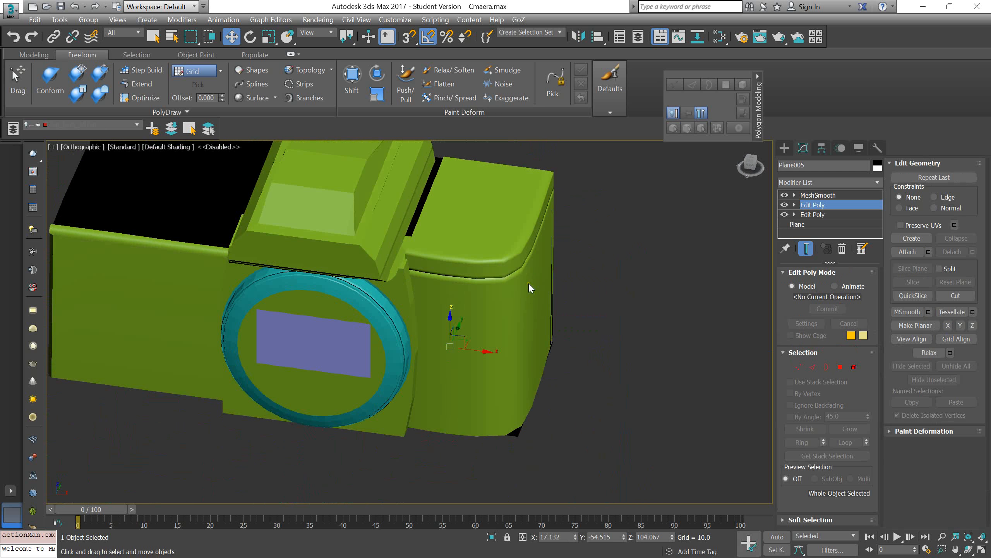
Step: Set the side piece's MeshSmooth iterations to 4, then deselect it and view the whole camera
click(832, 195)
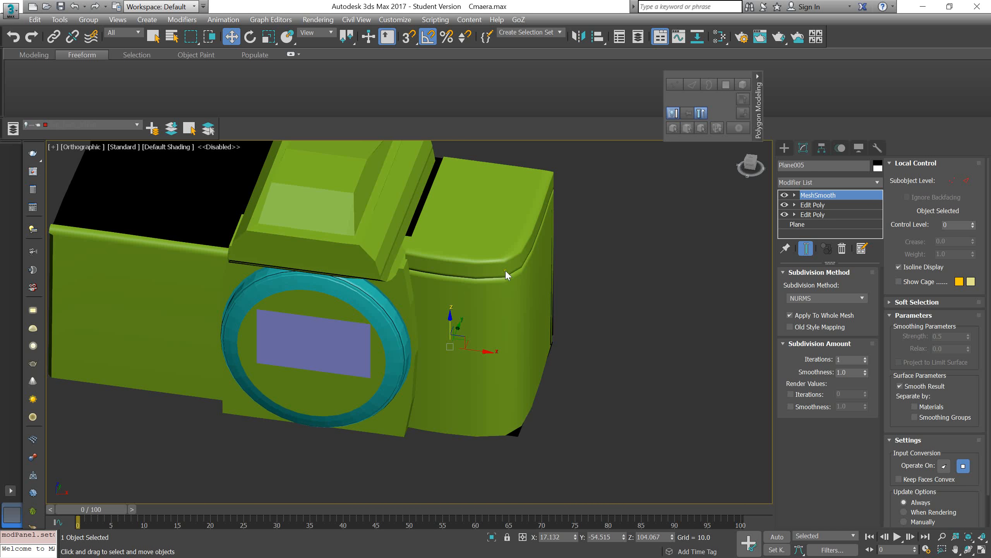
click(864, 357)
click(865, 357)
click(864, 357)
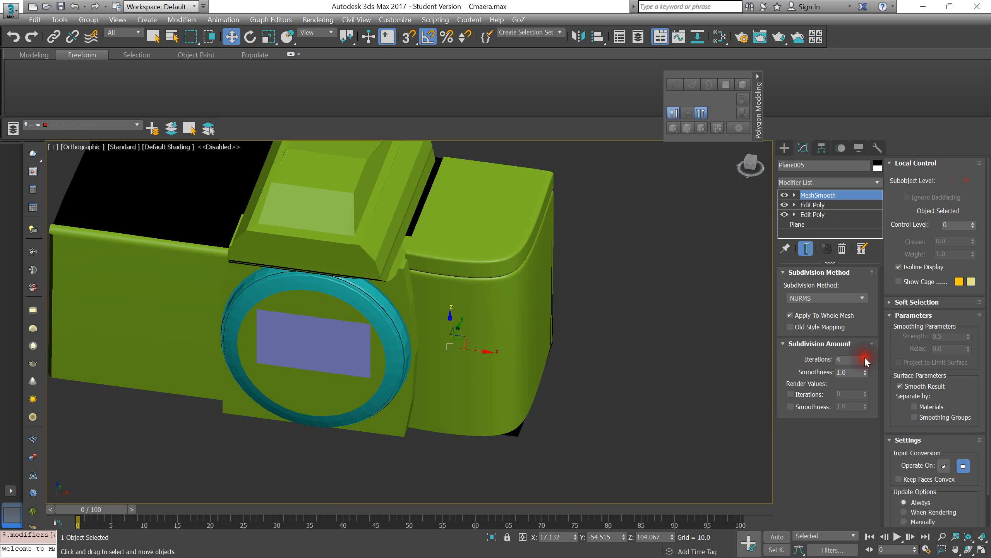
alt+middle_drag(660, 286, 661, 264)
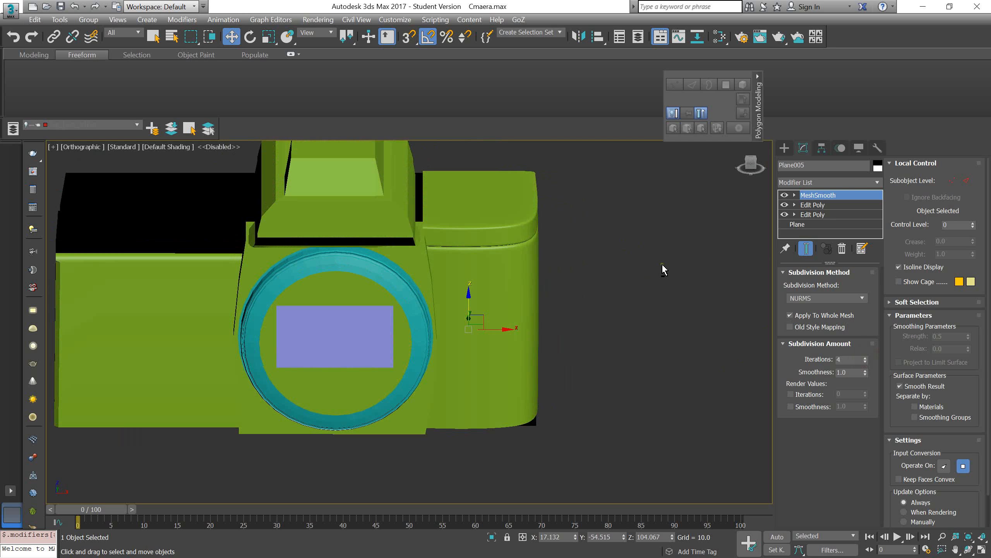
click(661, 264)
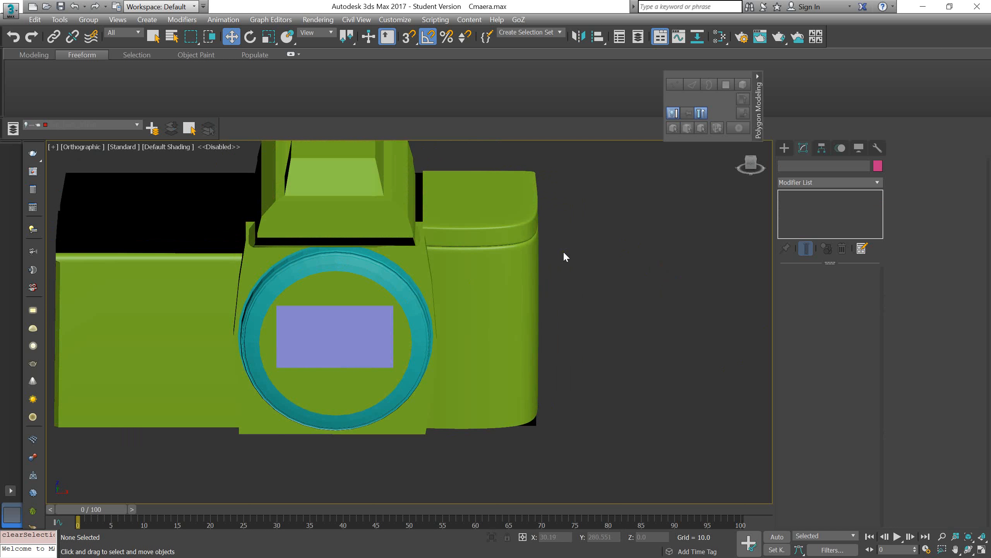
alt+middle_drag(563, 252, 547, 269)
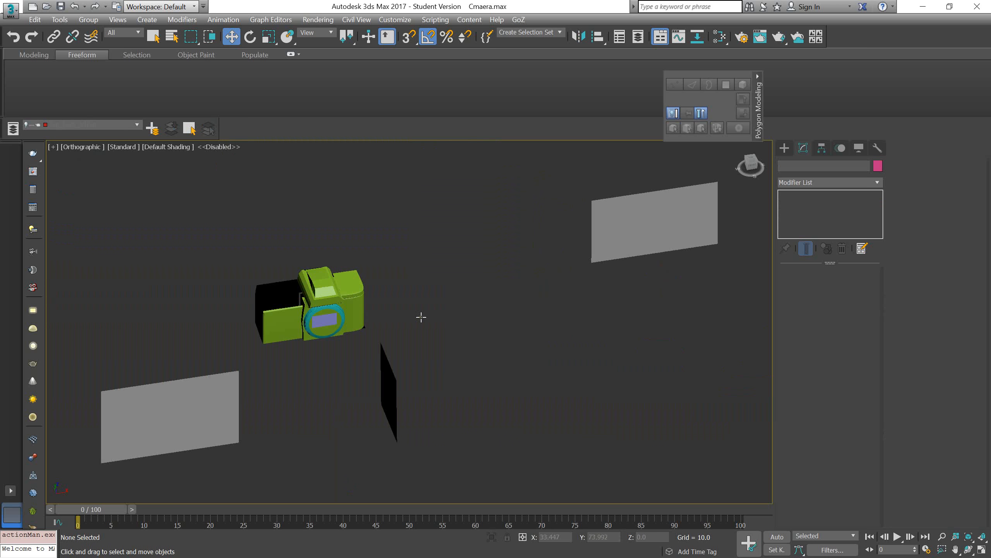
Step: Select the side piece, hide its MeshSmooth result, and show edged faces on its upper Edit Poly modifier
scroll(330, 292, up, 5)
click(394, 311)
alt+middle_drag(394, 310, 547, 292)
scroll(590, 258, up, 5)
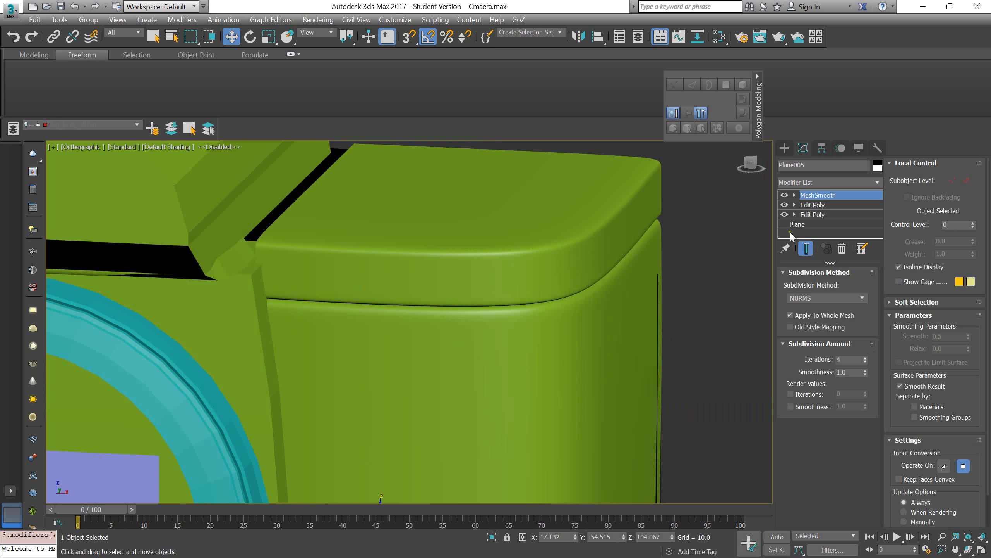
click(821, 205)
click(784, 195)
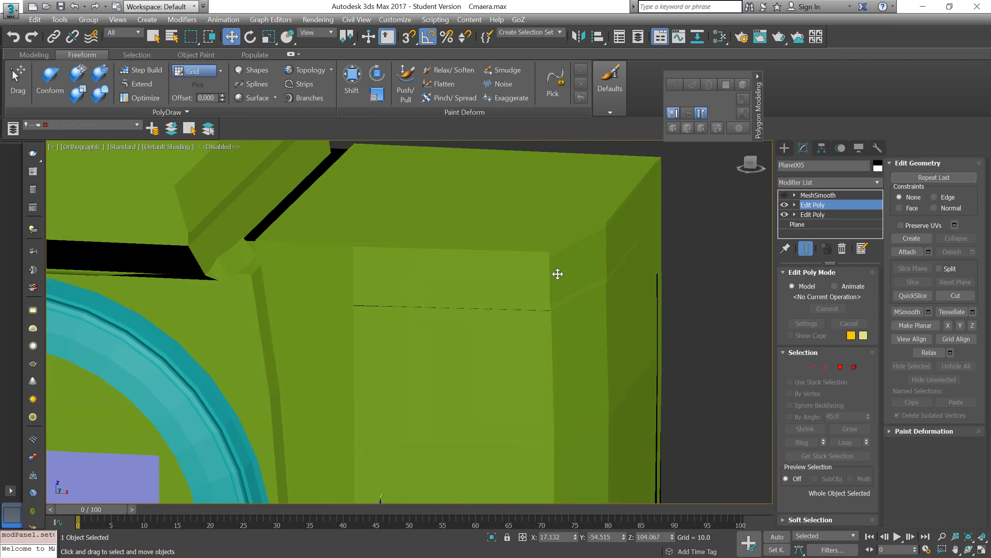
key(F3)
key(F3)
key(F4)
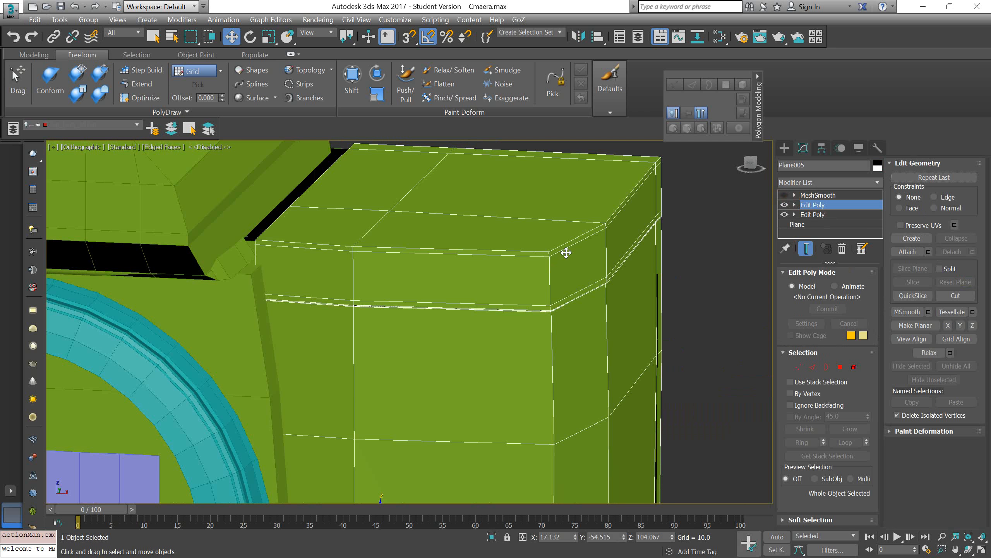
Step: Lower the edge loop just beneath the upper section's top rim to about Z 118.64, and turn the MeshSmooth result back on
key(2)
click(566, 250)
scroll(548, 249, up, 3)
scroll(541, 245, down, 1)
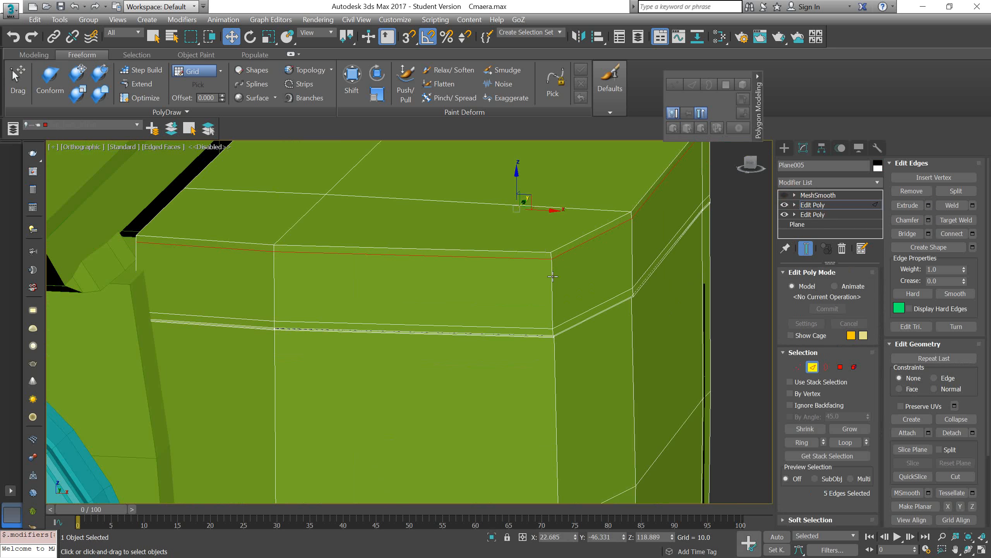
click(578, 307)
double_click(566, 250)
drag(517, 187, 517, 198)
click(784, 195)
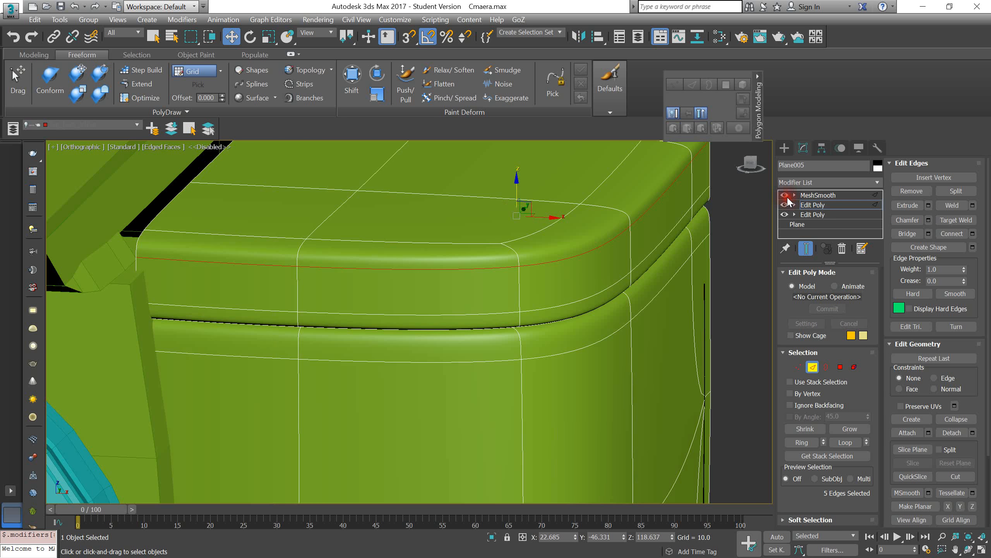
Step: Leave edge editing, deselect the side piece, hide the edged faces and inspect the smoothed rim and corner
alt+middle_drag(405, 262, 538, 265)
key(2)
click(687, 240)
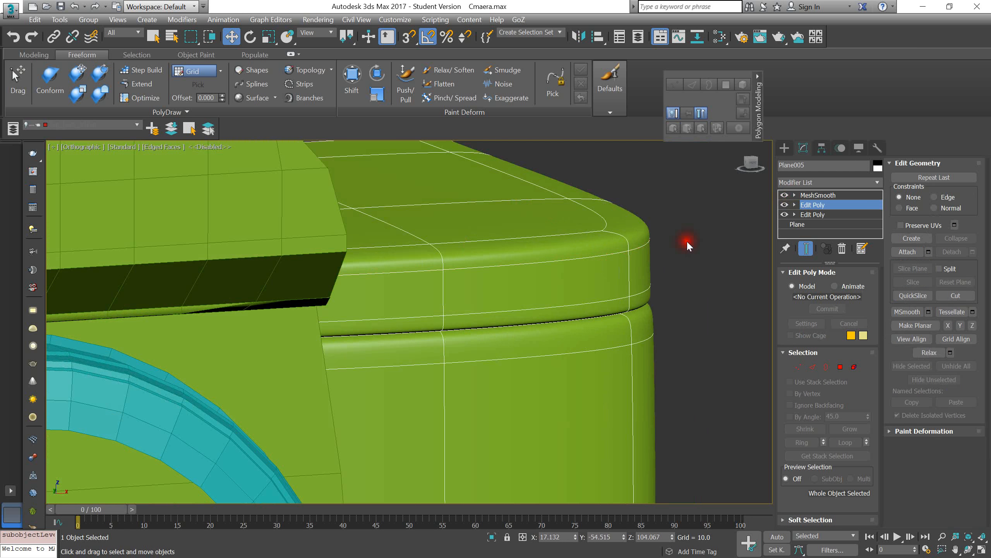
key(F4)
scroll(669, 254, down, 4)
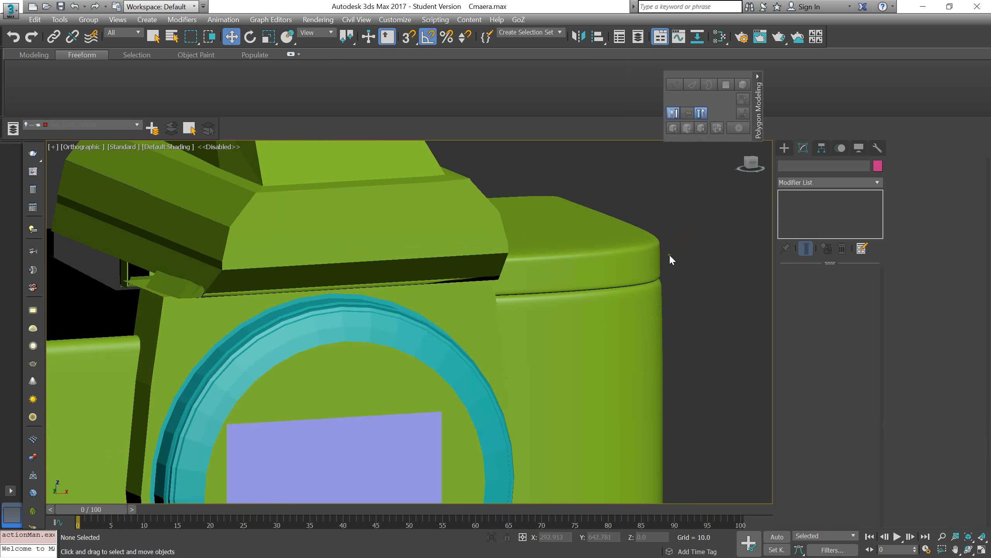
scroll(570, 213, down, 3)
scroll(569, 237, up, 6)
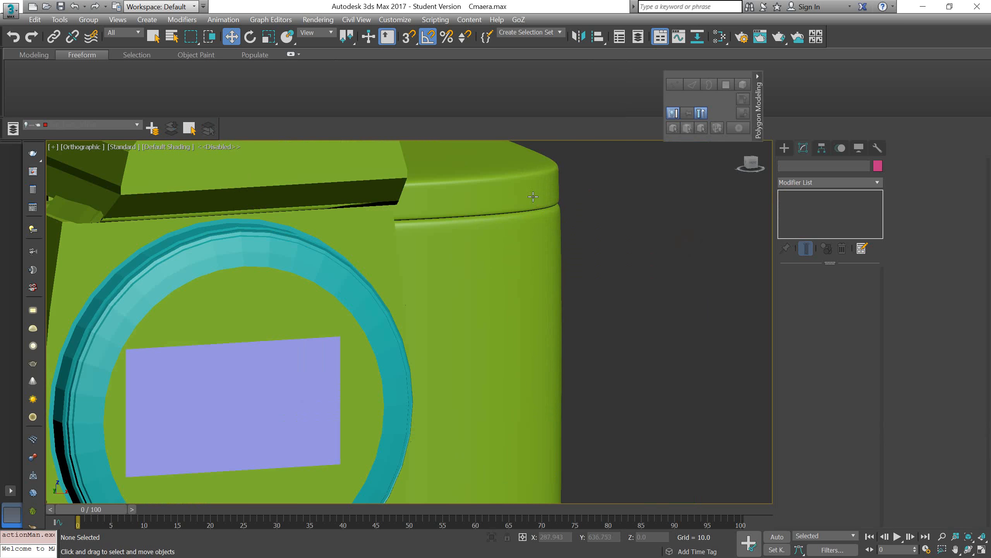
Step: Lower the side piece's top-rim edge loop further to about Z 118.34 in the upper Edit Poly, then leave edge editing
click(529, 200)
middle_drag(529, 201, 542, 235)
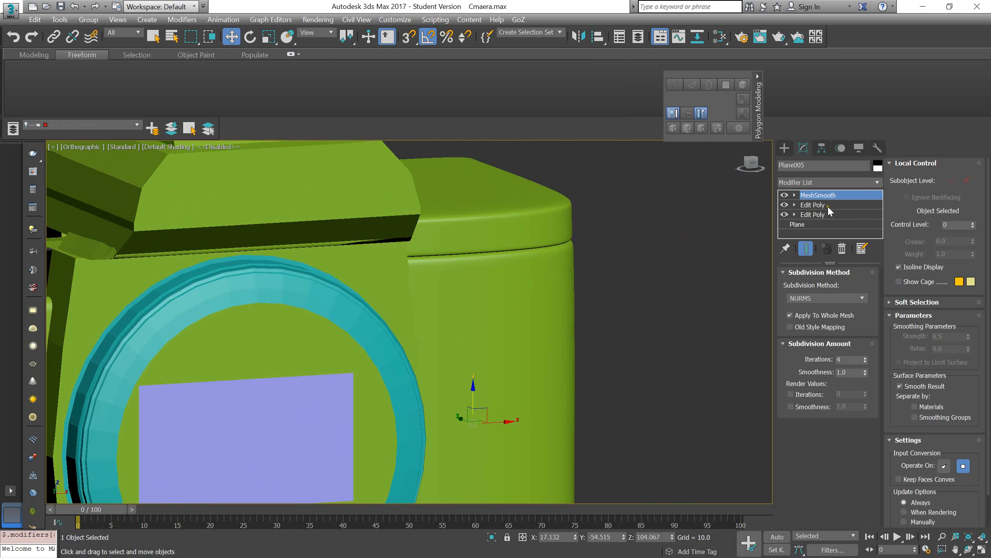
click(815, 204)
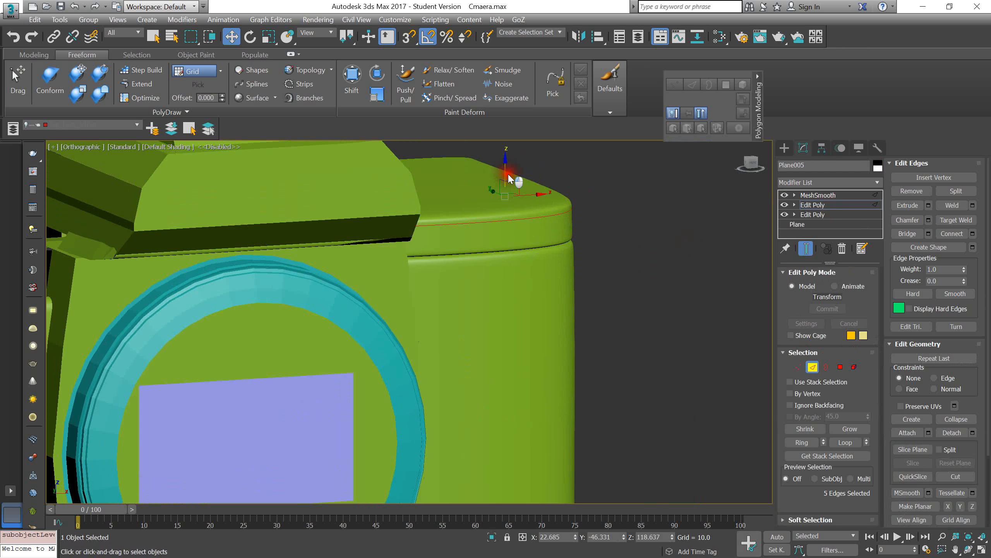
drag(509, 174, 510, 177)
alt+middle_drag(547, 220, 507, 203)
drag(507, 179, 507, 175)
scroll(542, 269, down, 5)
alt+middle_drag(541, 268, 587, 308)
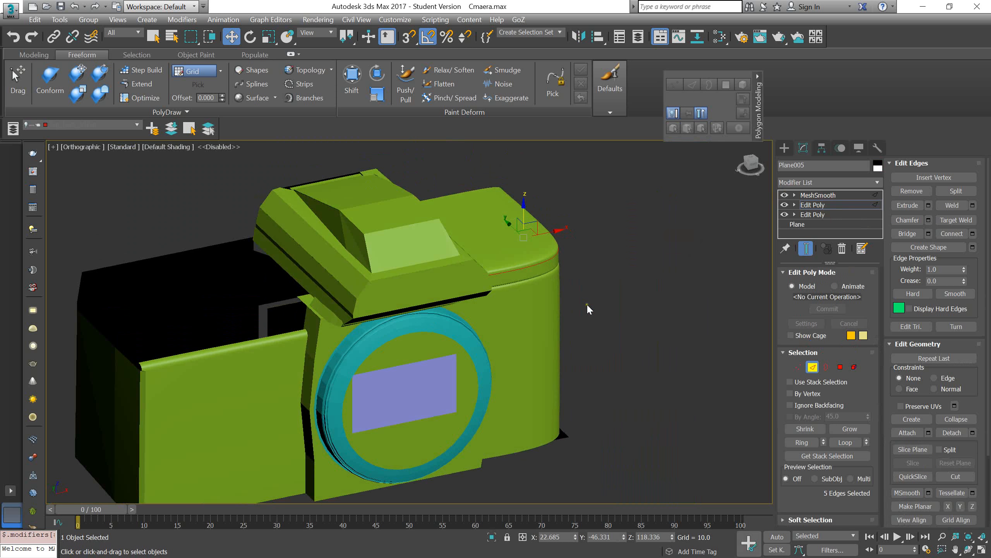
key(2)
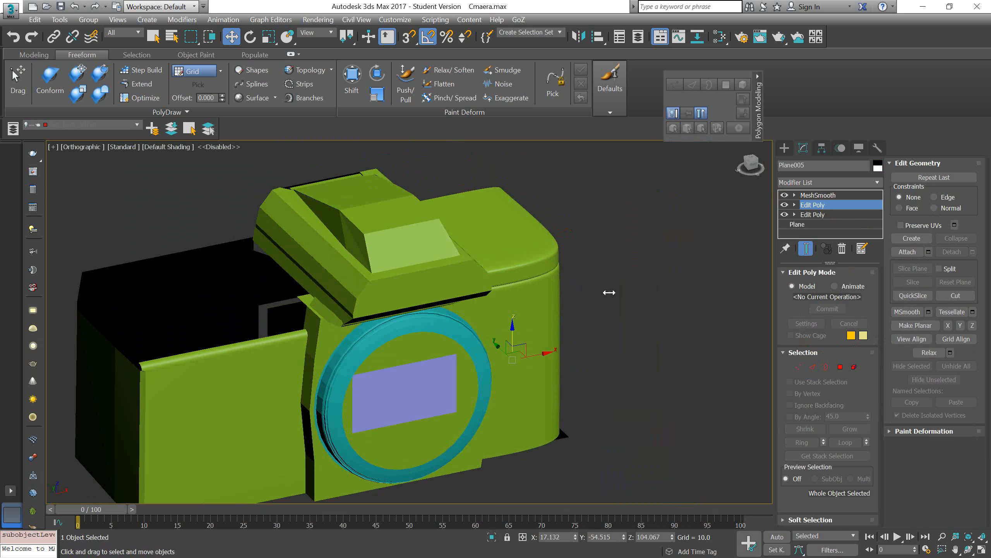
Step: Switch to the reference photo maxresdefault.jpg in Photos, examine the prism housing and the body's strap-lug side up close, then minimize it
key(super)
click(538, 547)
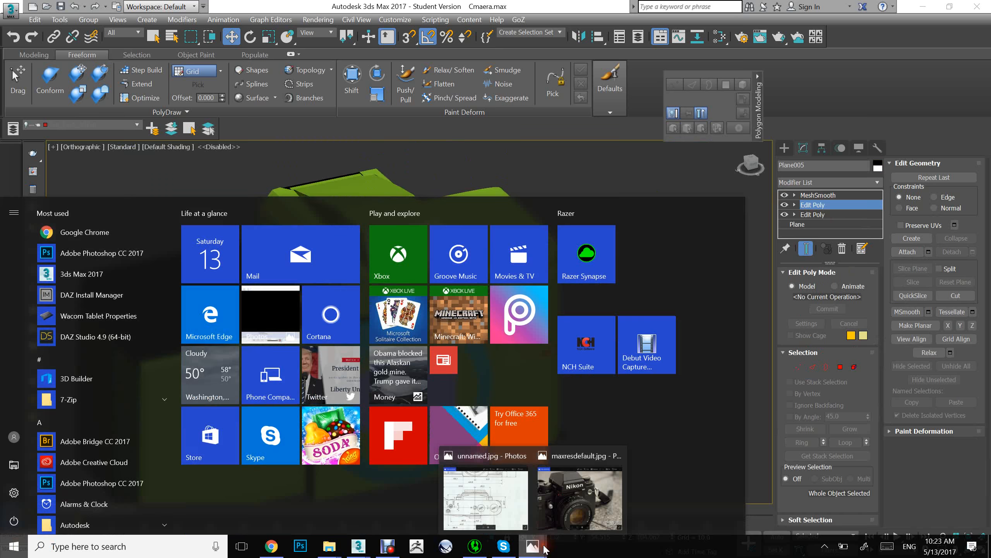
click(582, 500)
drag(254, 186, 302, 209)
scroll(258, 240, down, 3)
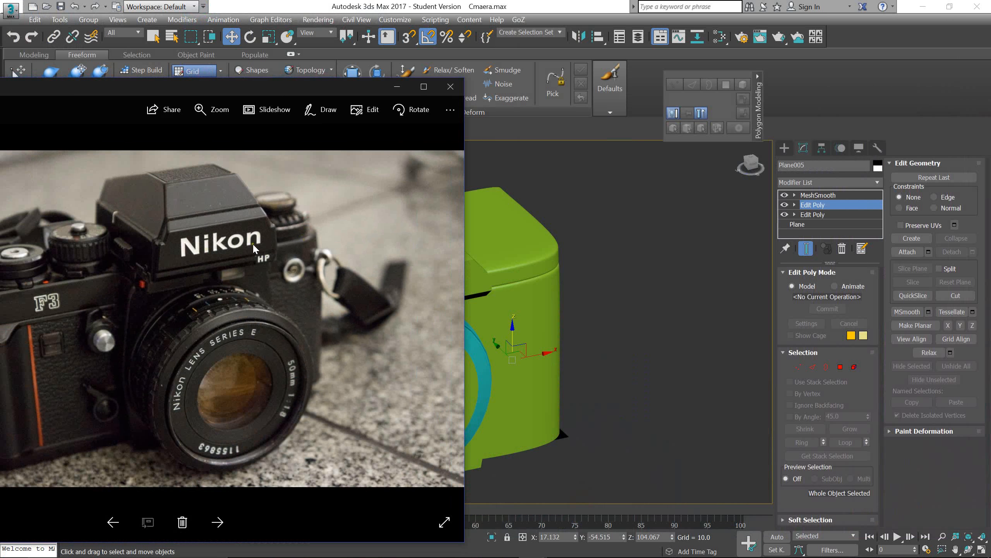
scroll(300, 273, up, 2)
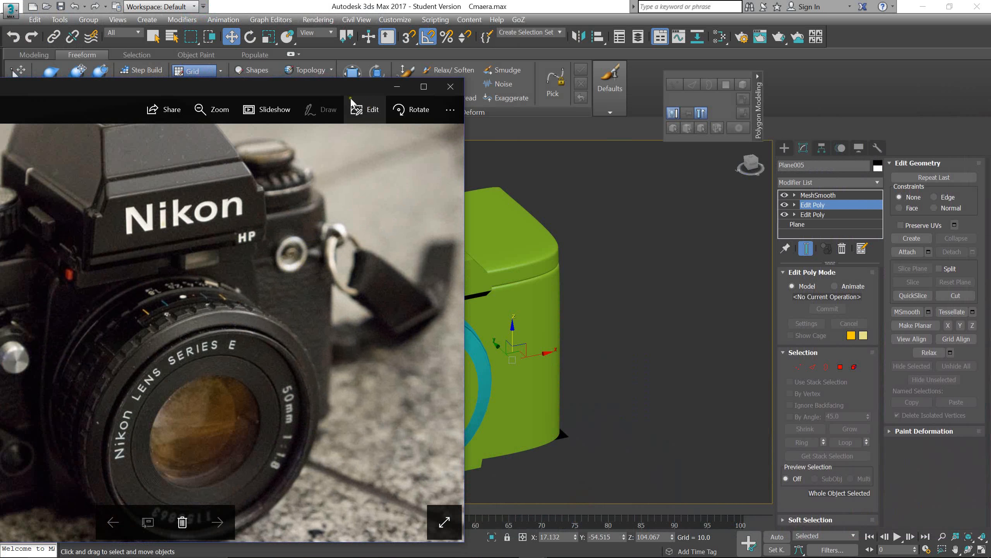
drag(257, 92, 200, 96)
drag(145, 271, 261, 288)
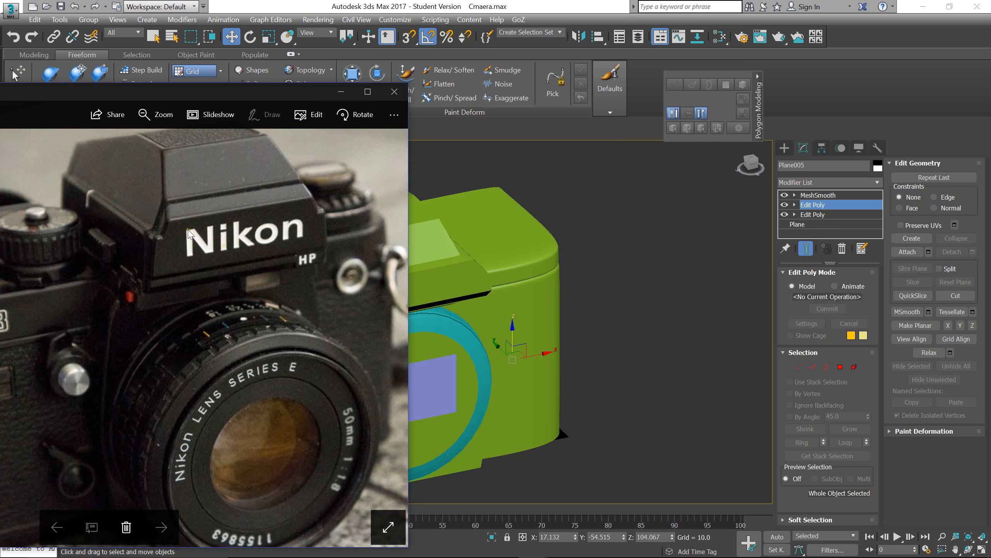
scroll(194, 246, up, 2)
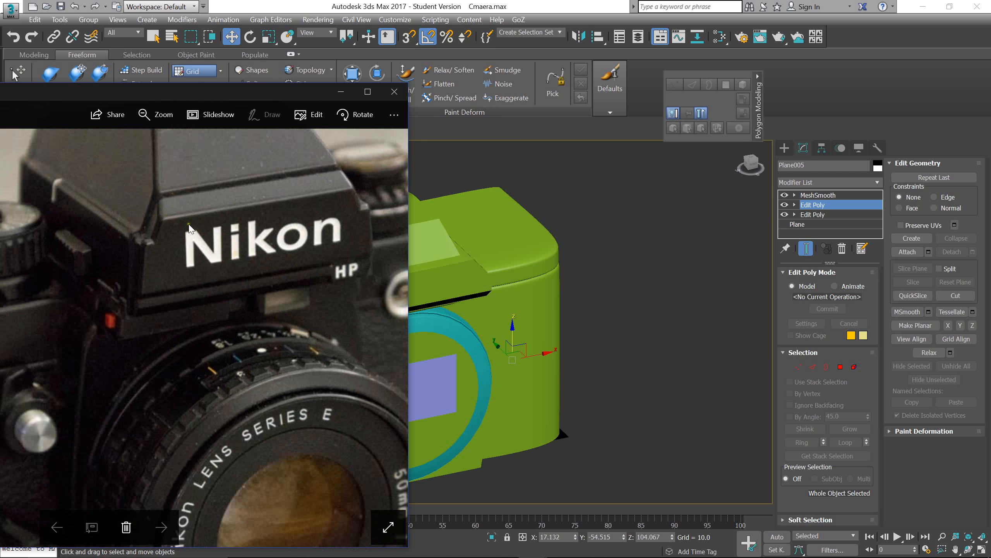
scroll(158, 215, up, 1)
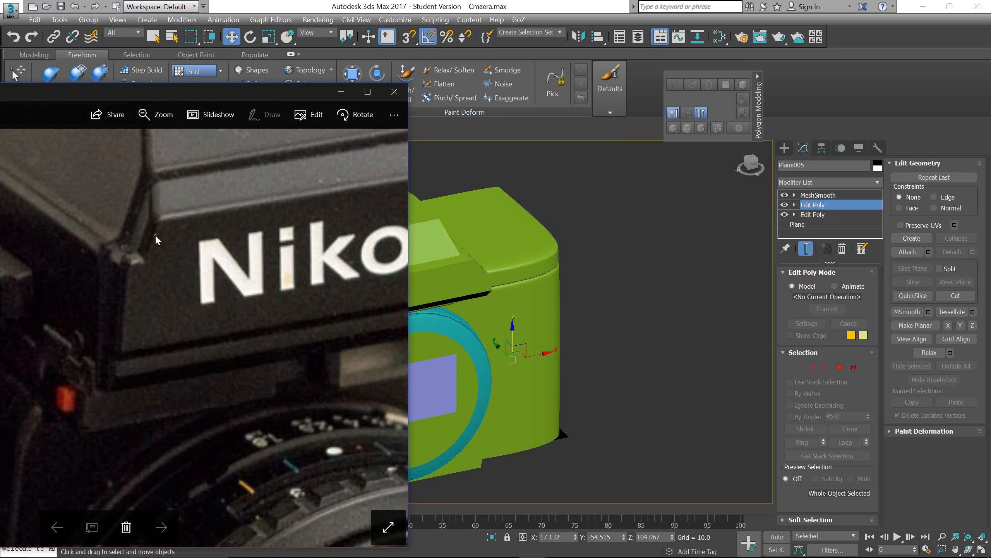
scroll(194, 230, up, 1)
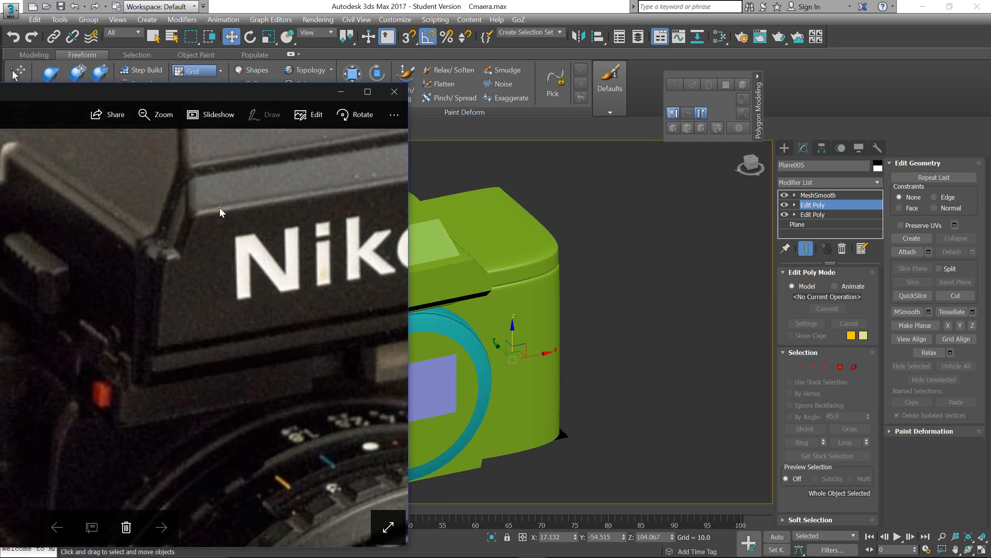
scroll(220, 205, down, 4)
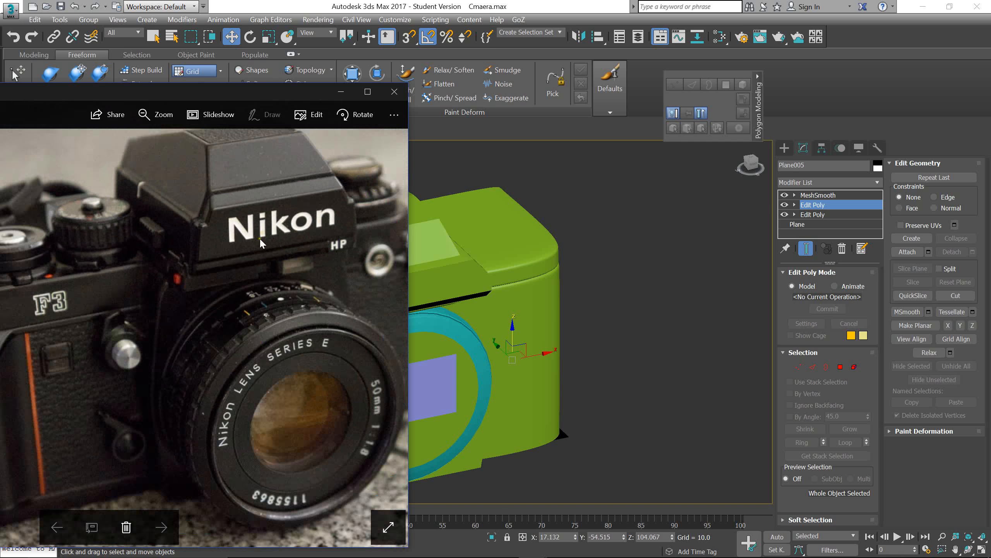
scroll(284, 314, up, 2)
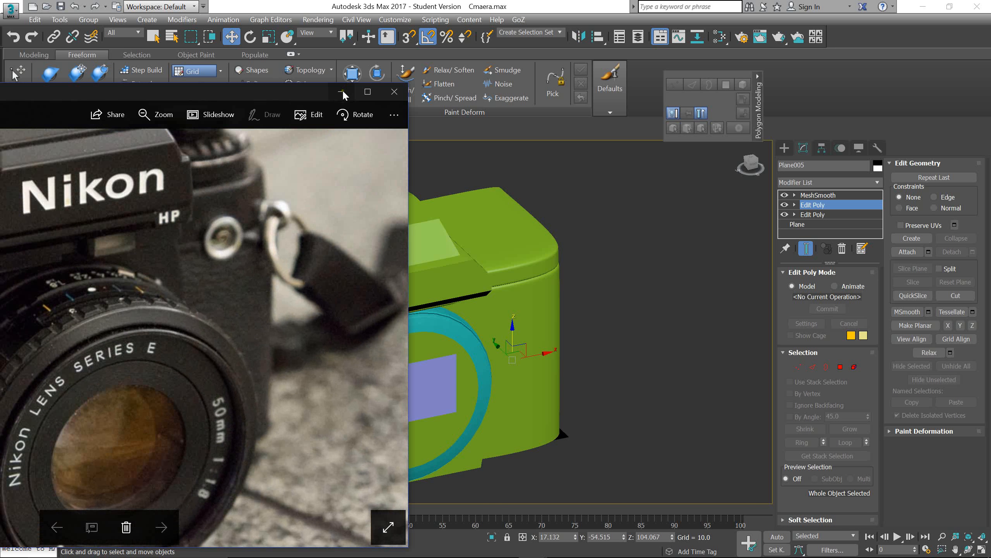
click(341, 91)
Step: Open the blueprint unnamed.jpg in Photos and examine the front view's body outline on both sides of the lens mount
key(super)
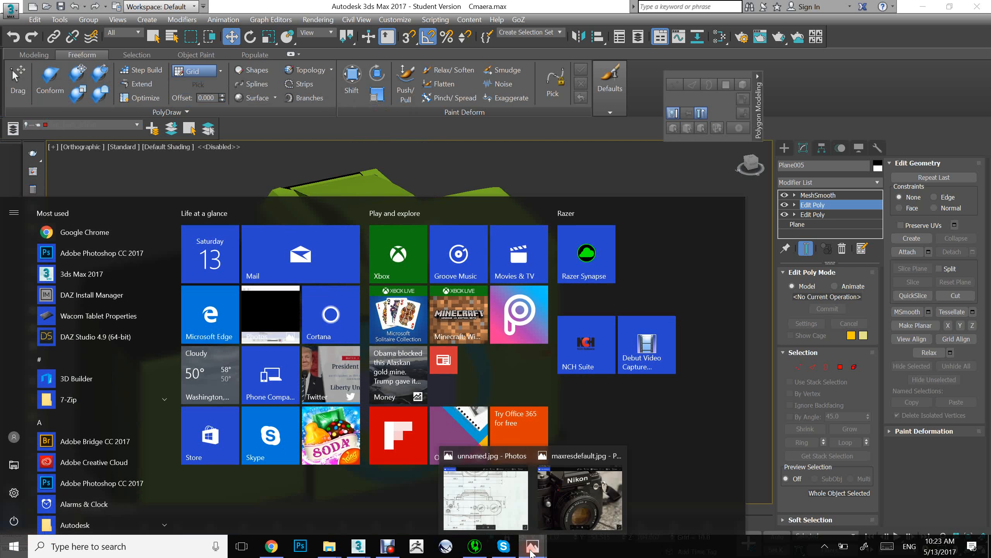
click(459, 493)
scroll(794, 216, down, 3)
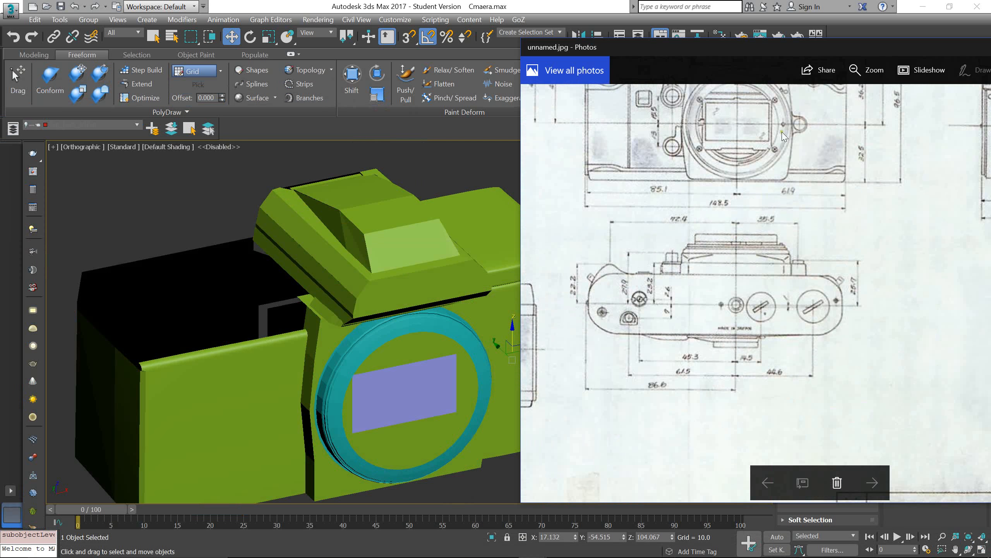
scroll(811, 160, up, 5)
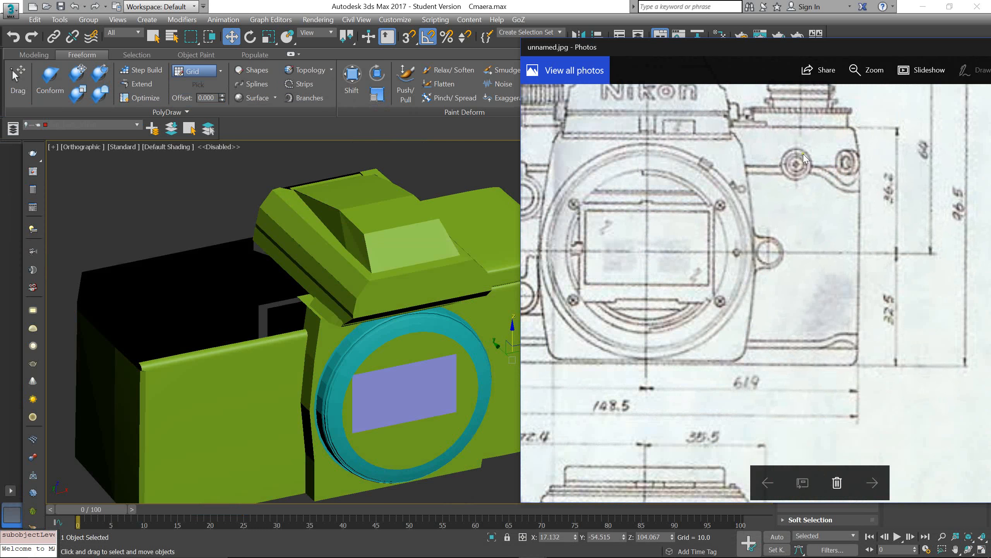
drag(812, 160, 812, 185)
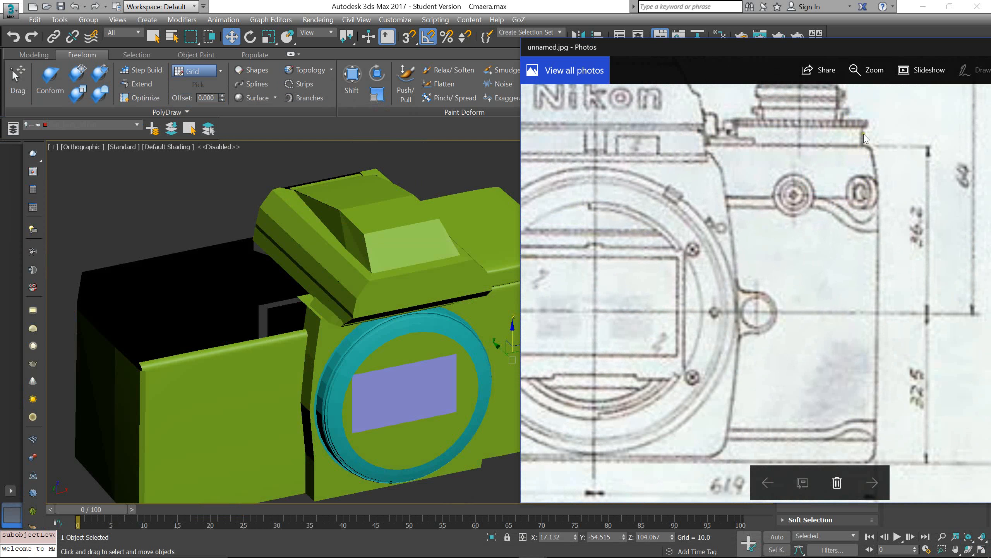
scroll(865, 269, down, 3)
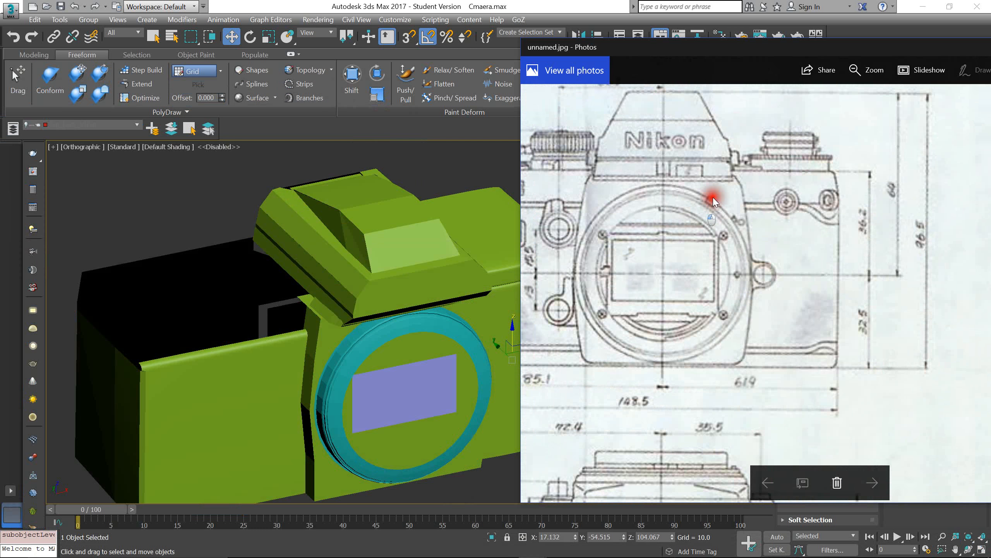
mouse_move(713, 196)
mouse_down()
mouse_move(861, 202)
mouse_move(775, 201)
mouse_move(805, 206)
mouse_up()
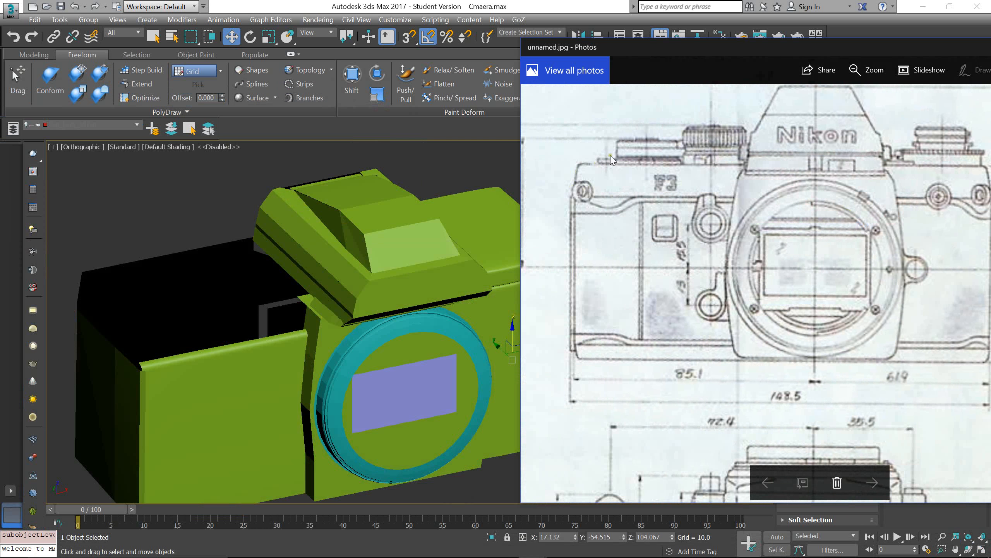
scroll(611, 160, down, 2)
scroll(588, 183, up, 4)
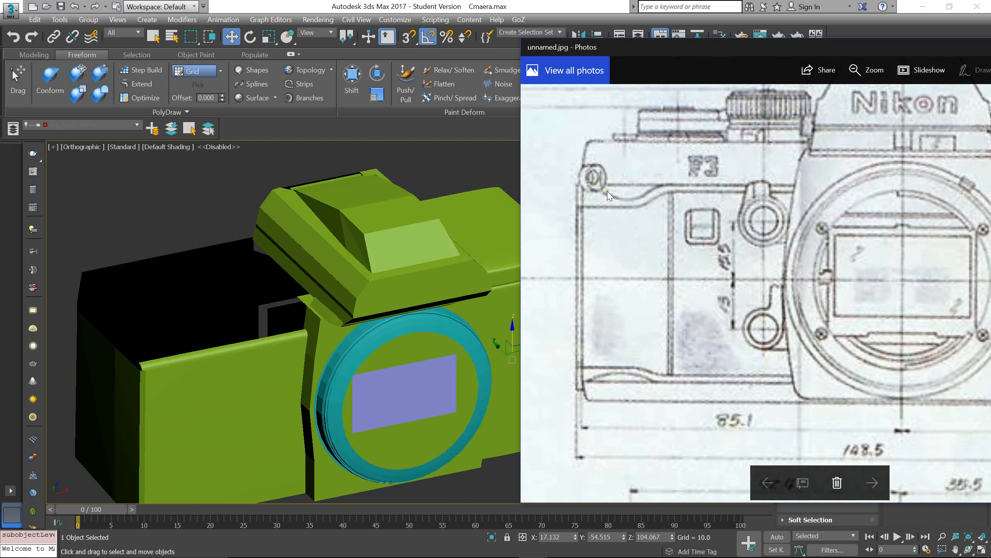
Step: Bring maxresdefault.jpg back beside the blueprint and compare the dials, strap lugs and F3 side of the body in both images
key(super)
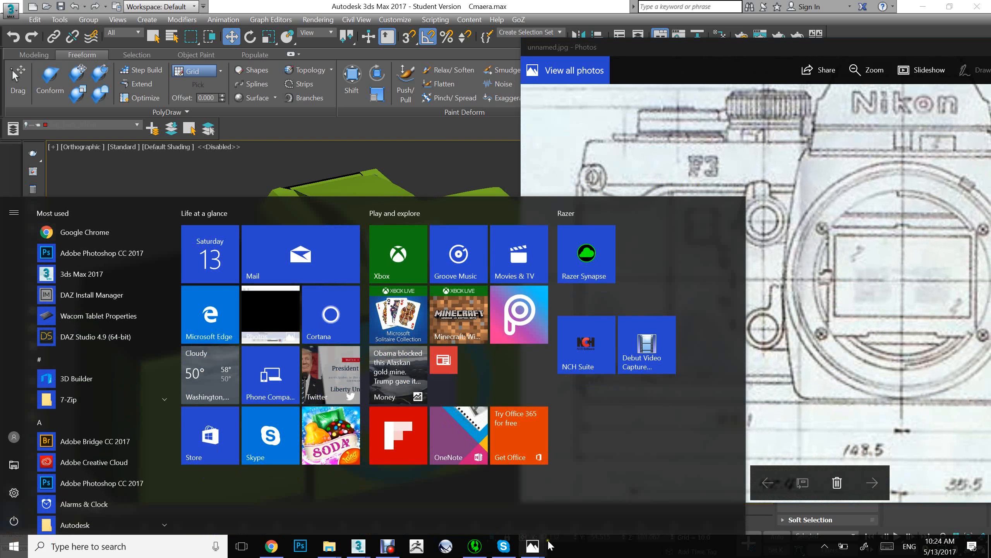
mouse_move(533, 547)
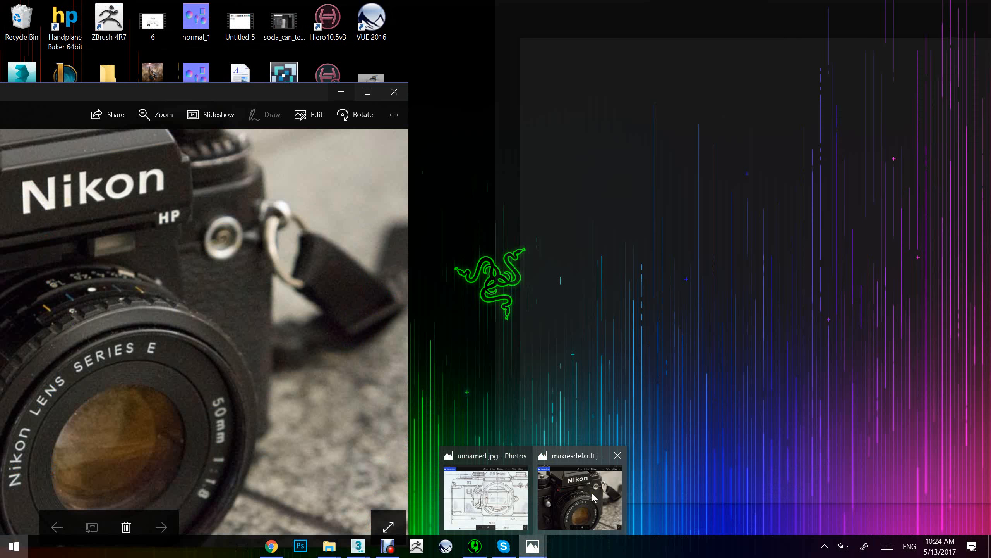
click(592, 491)
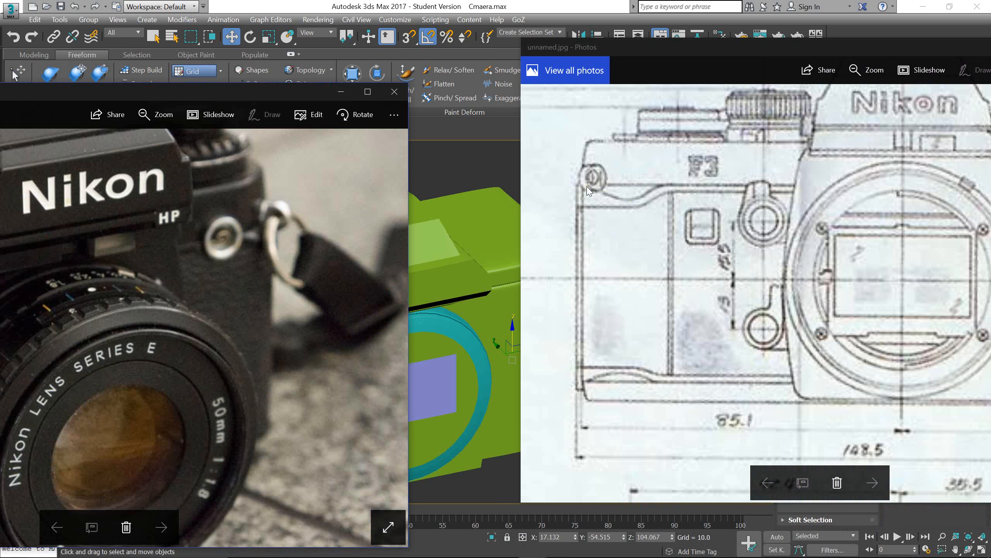
drag(648, 177, 671, 244)
drag(177, 193, 243, 260)
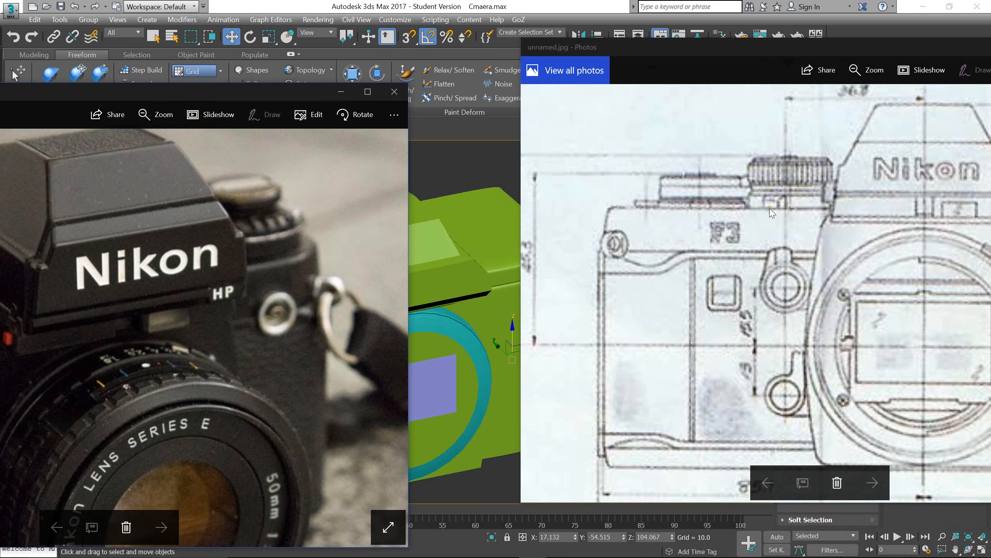
scroll(775, 201, down, 2)
scroll(743, 233, up, 2)
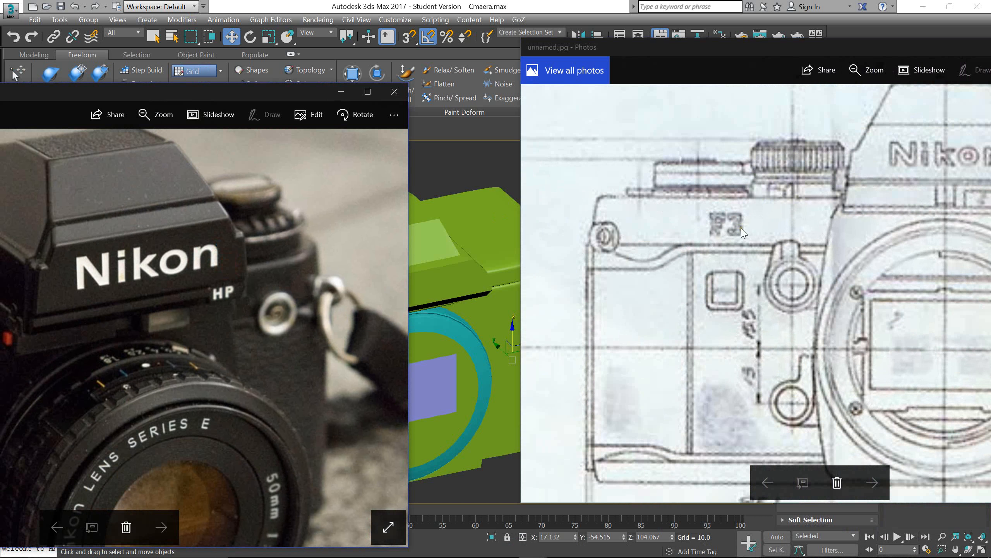
scroll(231, 254, up, 4)
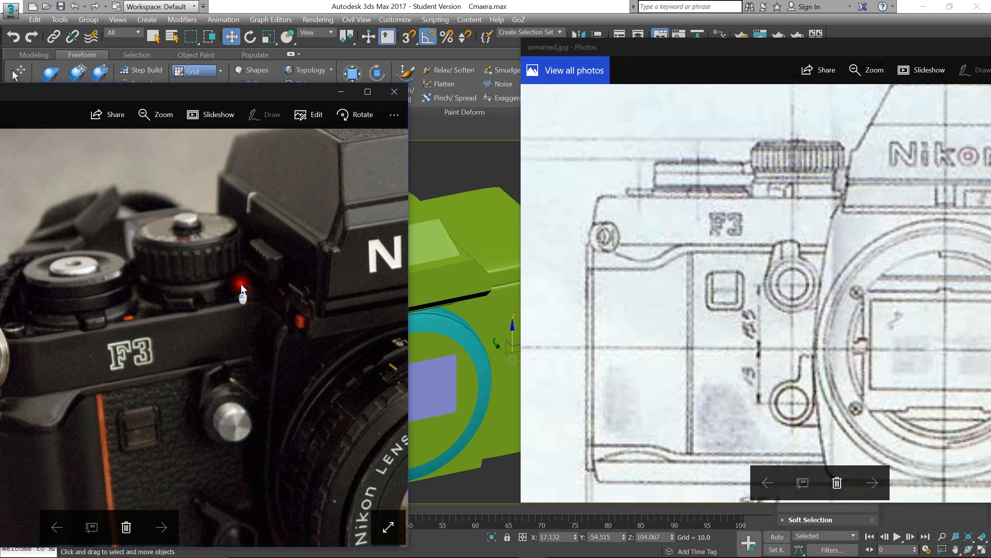
scroll(246, 277, down, 4)
scroll(668, 242, down, 3)
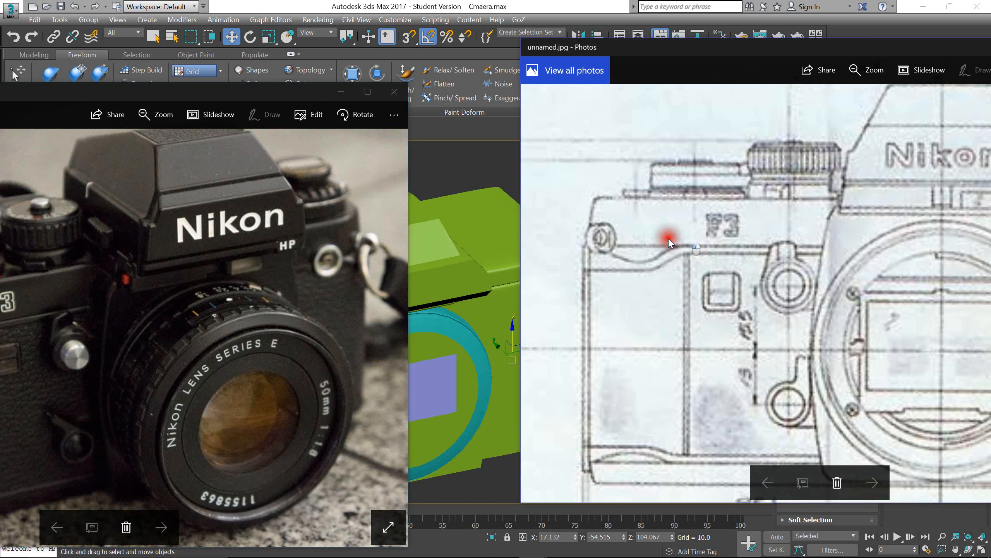
Step: Examine the round socket and strap lug beside the lens mount, opposite the F3 mark, in the blueprint
scroll(777, 229, up, 3)
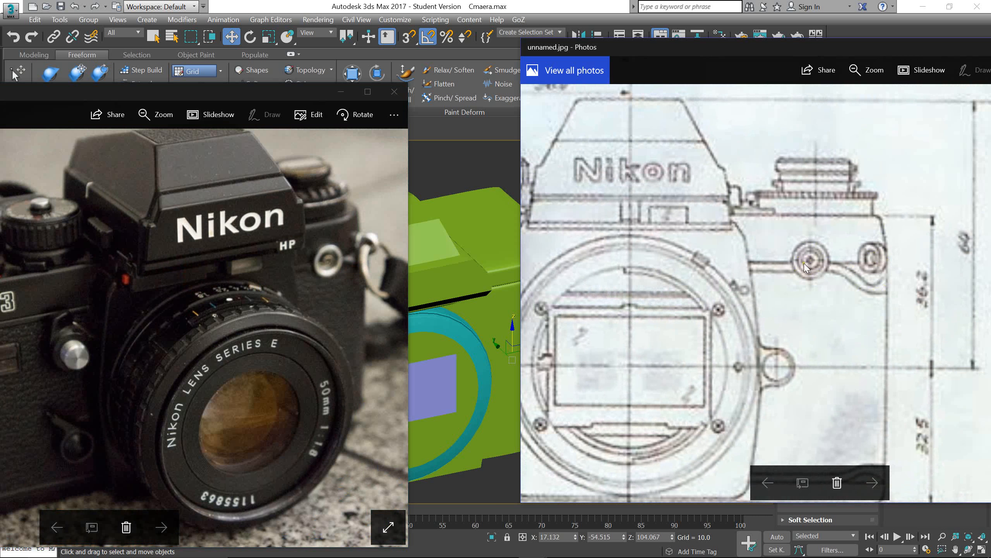
drag(818, 258, 823, 254)
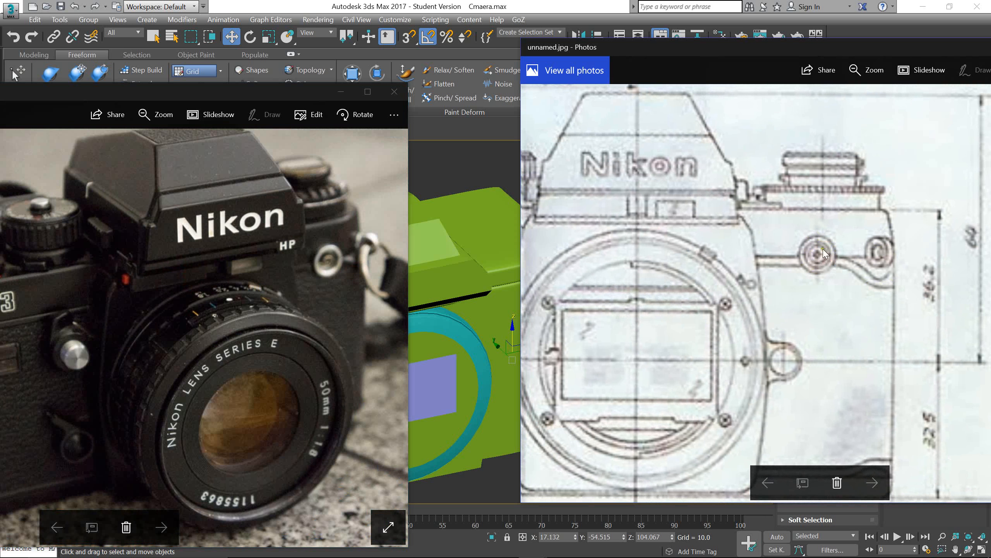
Step: Return to 3ds Max, inspect the rounded side piece from the front in wireframe and shaded display, and reselect it at its MeshSmooth level
middle_drag(482, 275, 473, 263)
key(f)
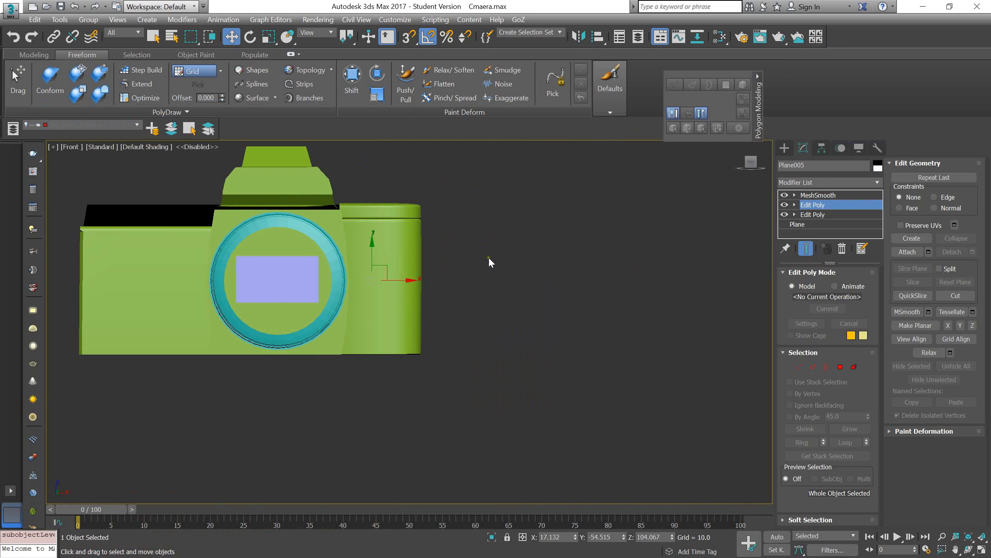
scroll(405, 257, up, 5)
middle_drag(406, 257, 519, 274)
key(F3)
scroll(519, 274, down, 5)
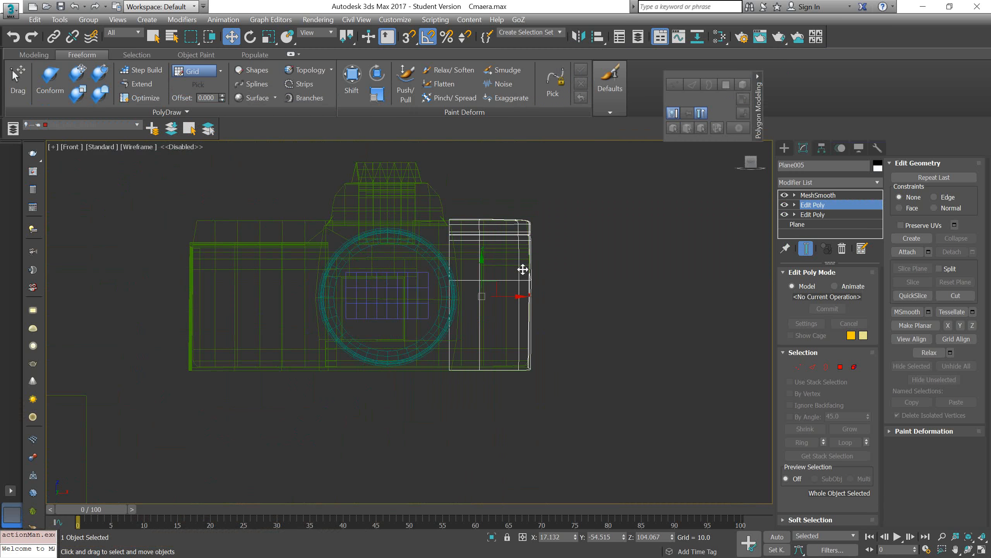
scroll(517, 268, up, 4)
middle_drag(434, 232, 506, 250)
key(F3)
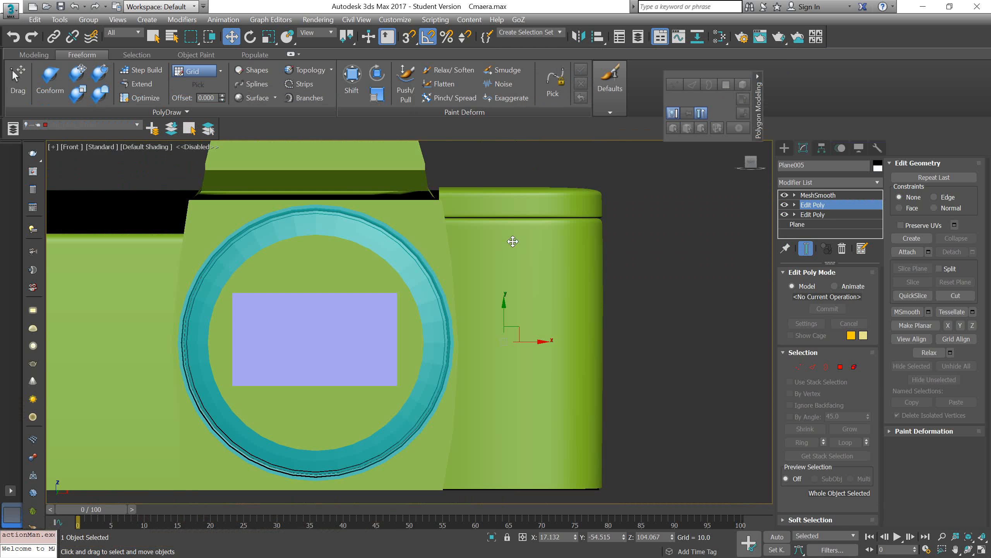
click(626, 233)
click(583, 222)
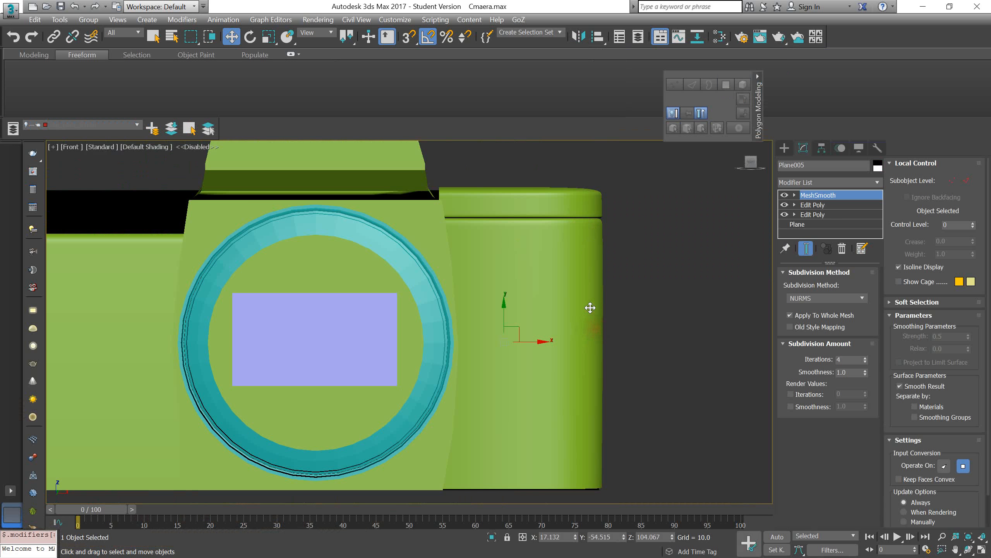
Step: Switch to the reference photo maxresdefault.jpg in Photos and examine the round socket beside the HP lettering up close
key(super)
mouse_move(533, 546)
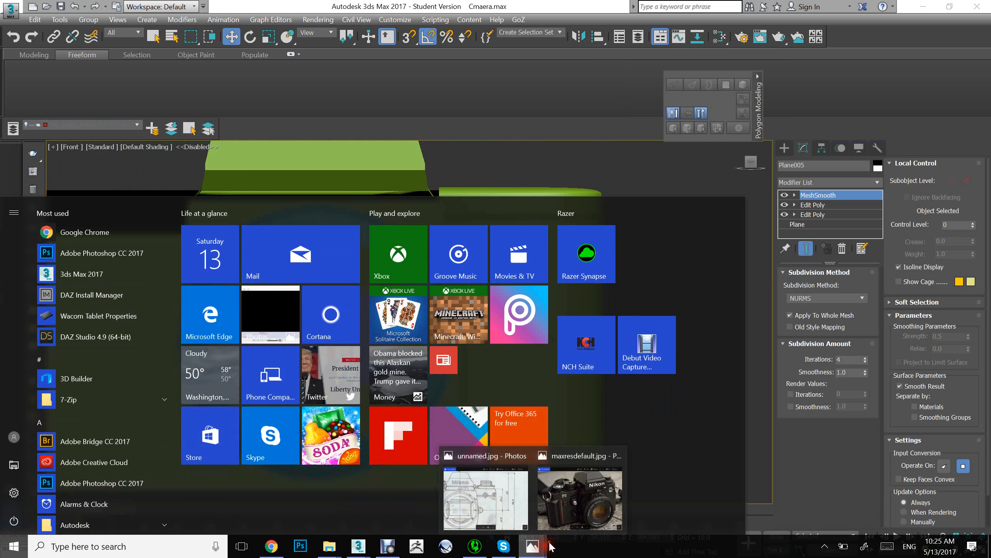
click(580, 500)
scroll(310, 238, up, 2)
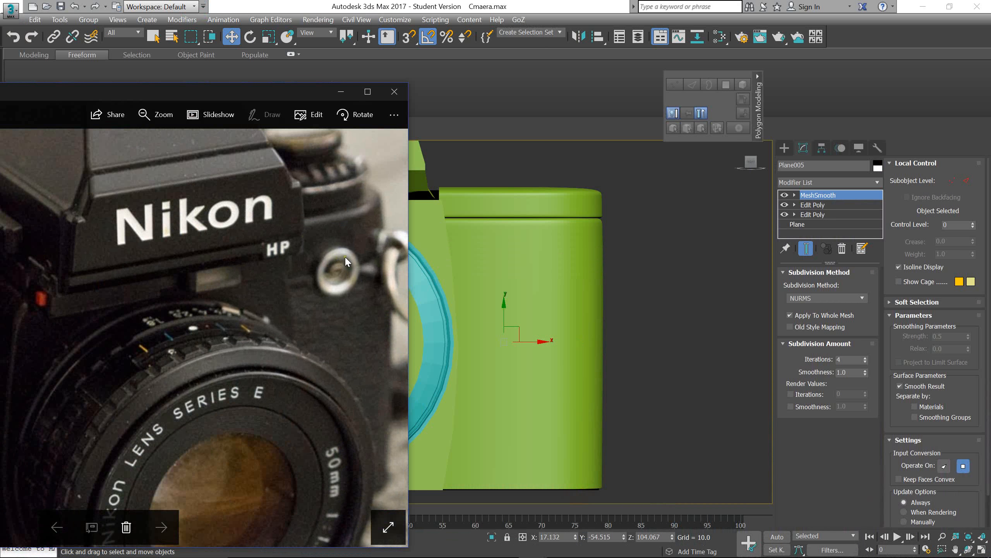
Step: Place the reference photo beside the 3D scene, adjust the split, and enlarge the photo around the round socket near the HP lettering
scroll(116, 297, up, 3)
drag(116, 297, 268, 343)
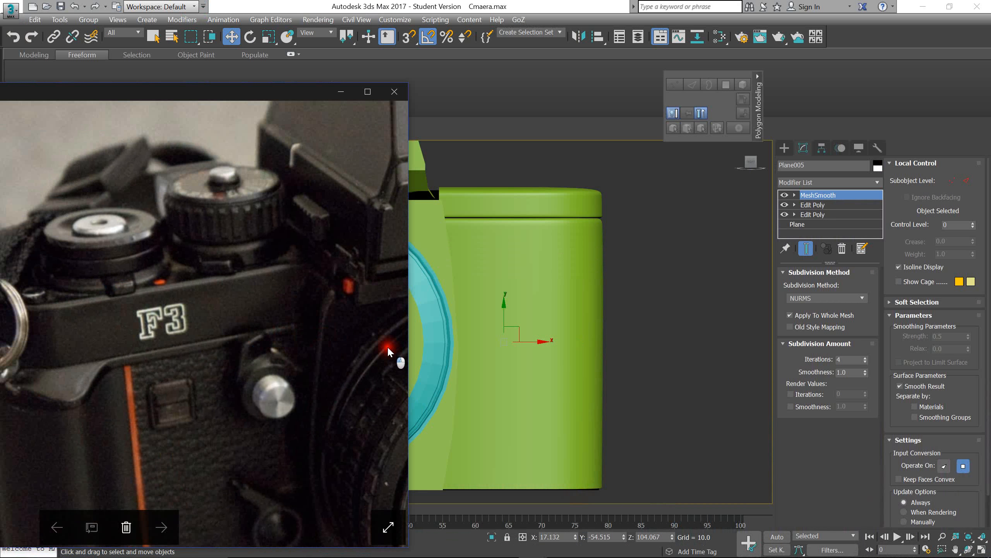
drag(387, 347, 129, 346)
drag(310, 255, 157, 274)
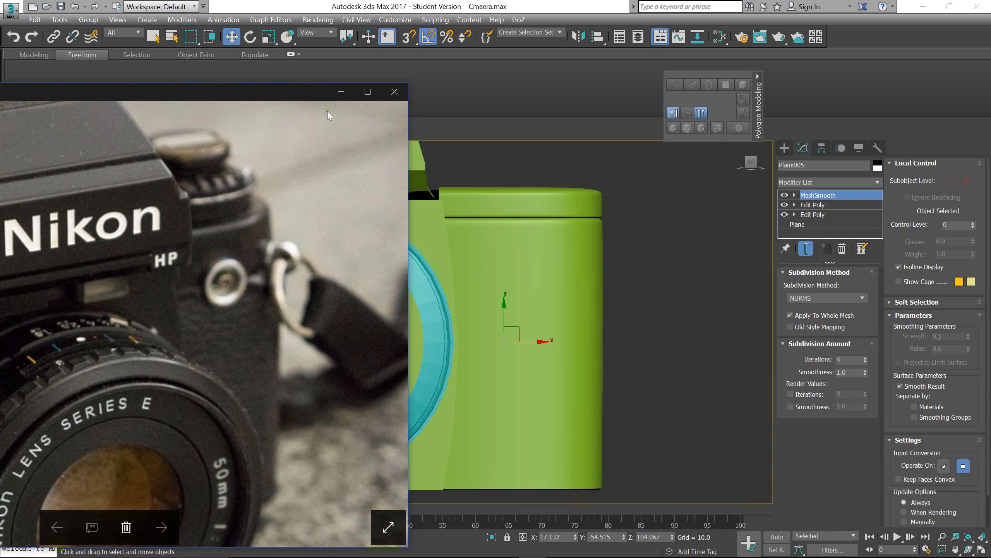
drag(317, 98, 1, 96)
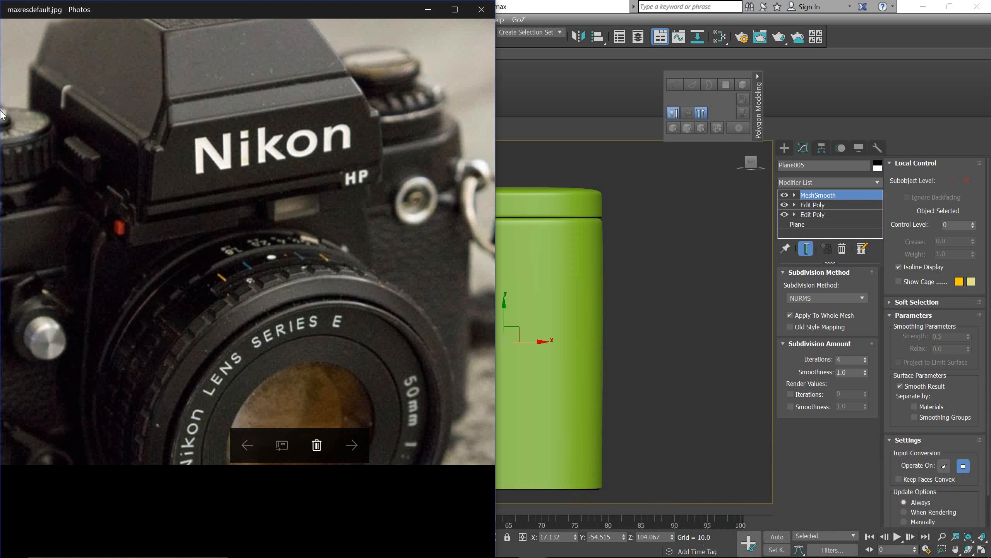
click(585, 165)
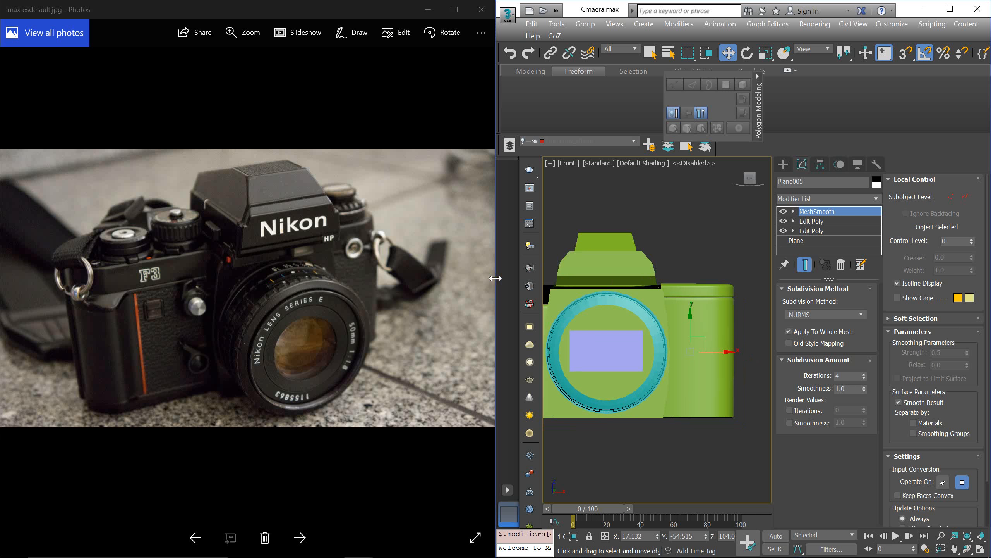
drag(497, 275, 312, 249)
click(275, 259)
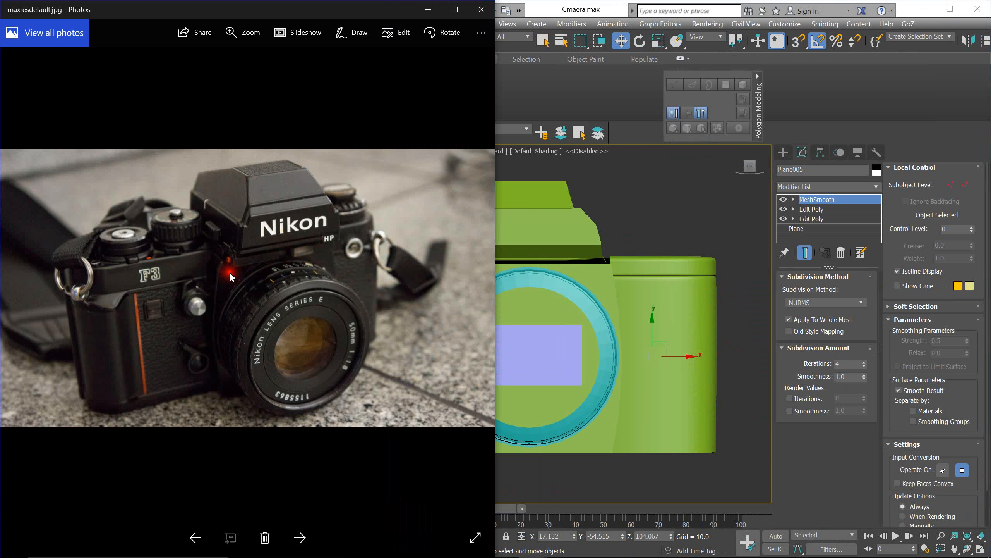
drag(496, 243, 424, 243)
scroll(332, 254, up, 5)
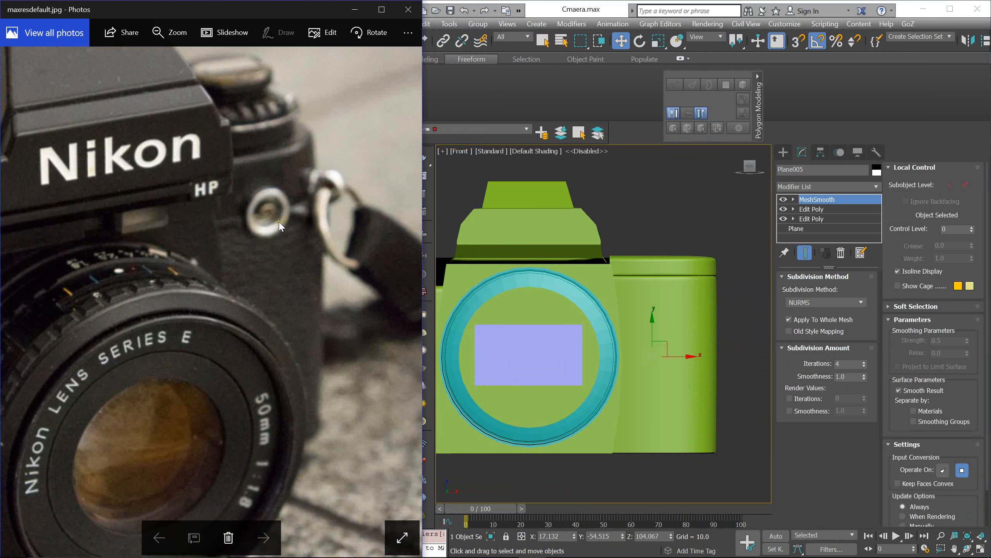
middle_drag(688, 313, 697, 311)
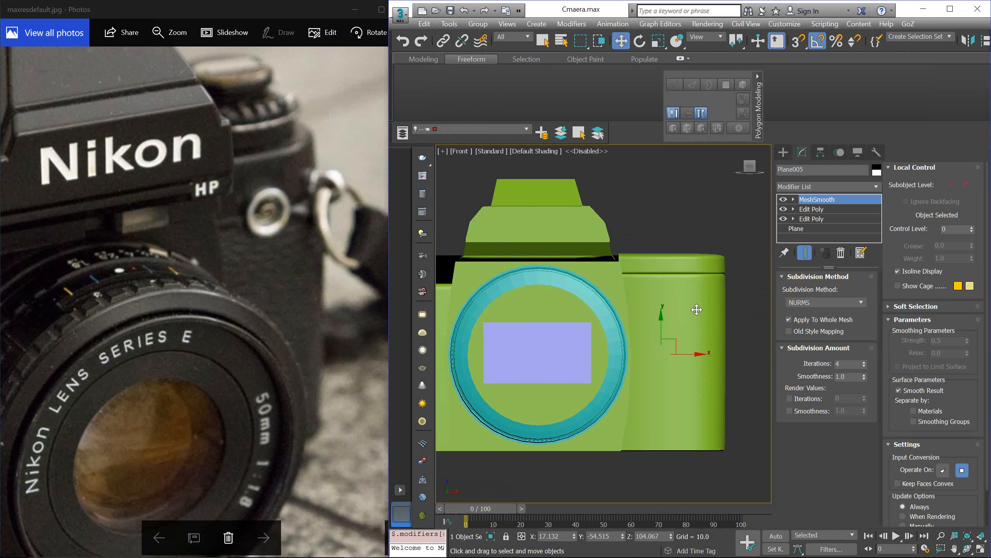
Step: Switch the front view to wireframe, try to draw a cylinder on the camera body's seam, and make Layer001 the active layer
click(781, 153)
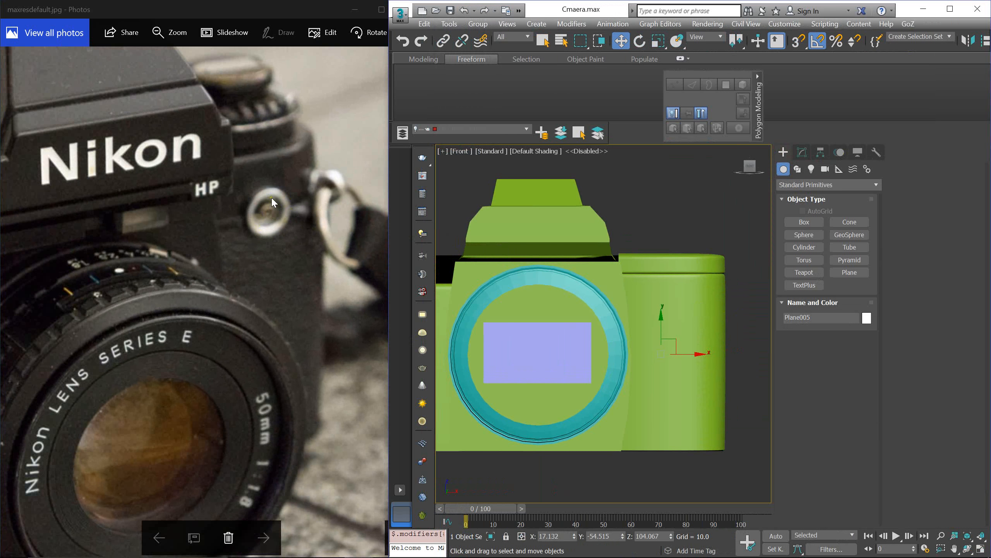
click(788, 247)
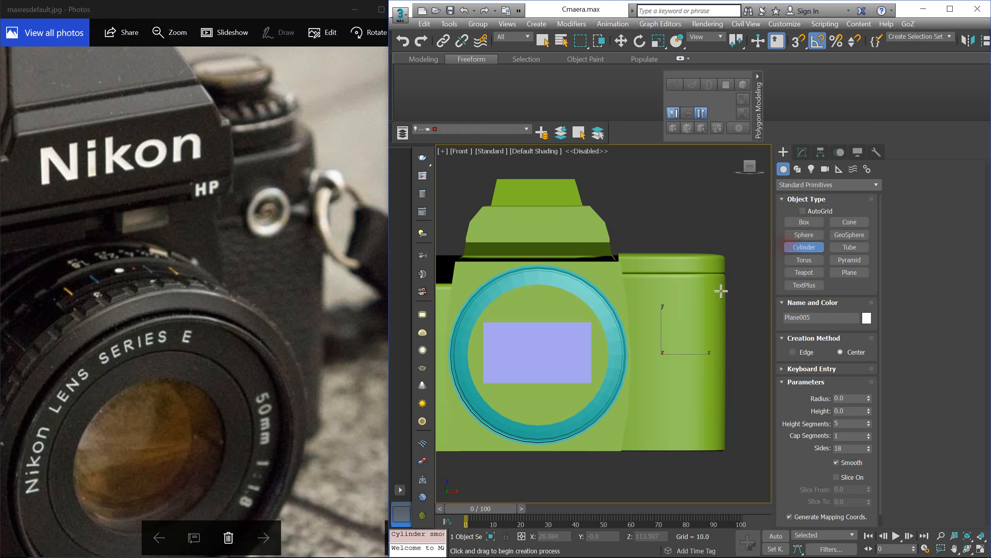
middle_drag(714, 293, 707, 285)
key(F3)
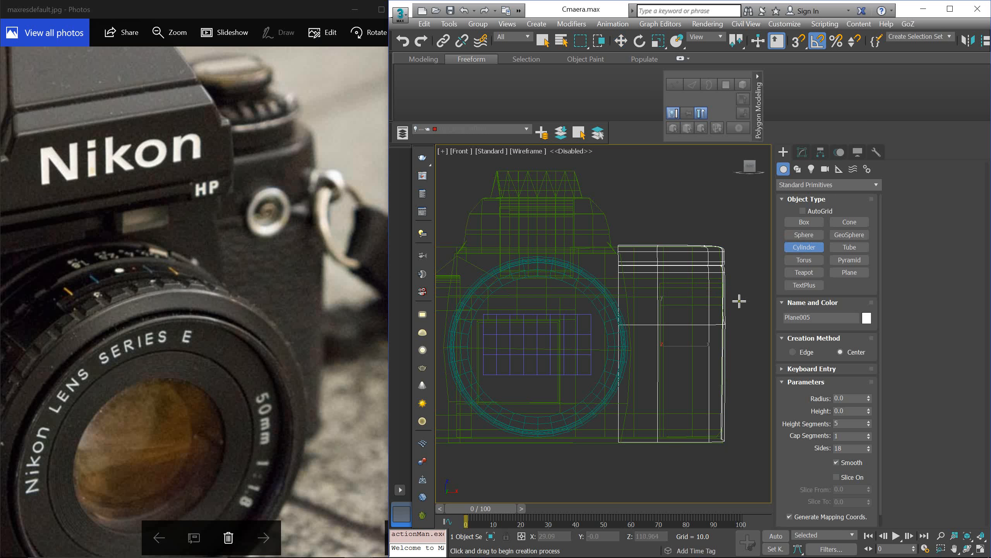
scroll(740, 300, up, 2)
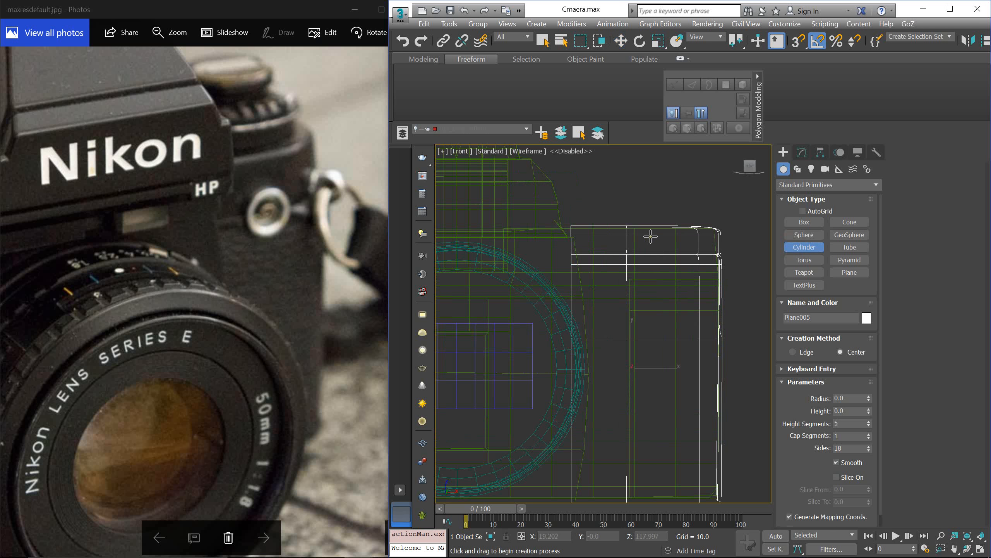
scroll(625, 254, up, 4)
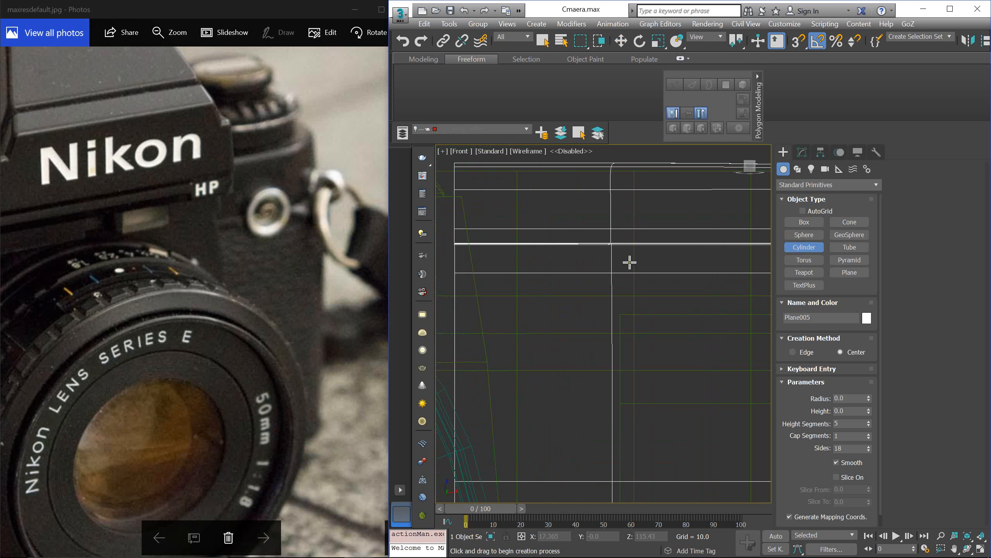
click(624, 242)
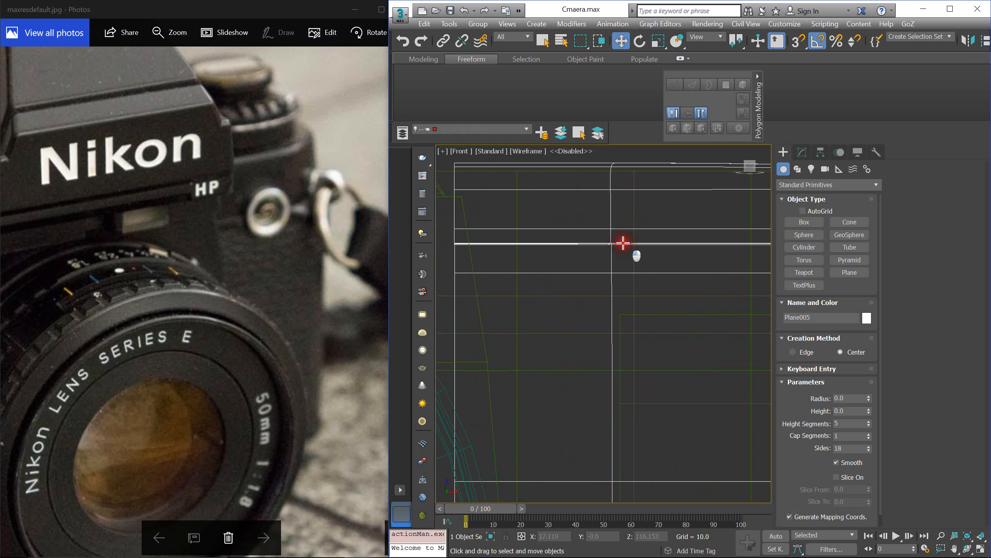
click(791, 250)
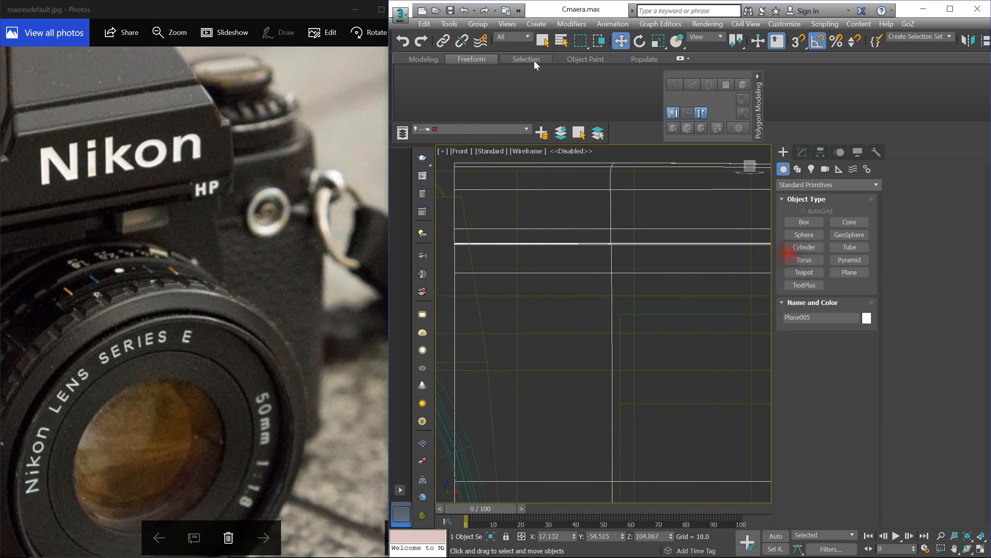
click(473, 129)
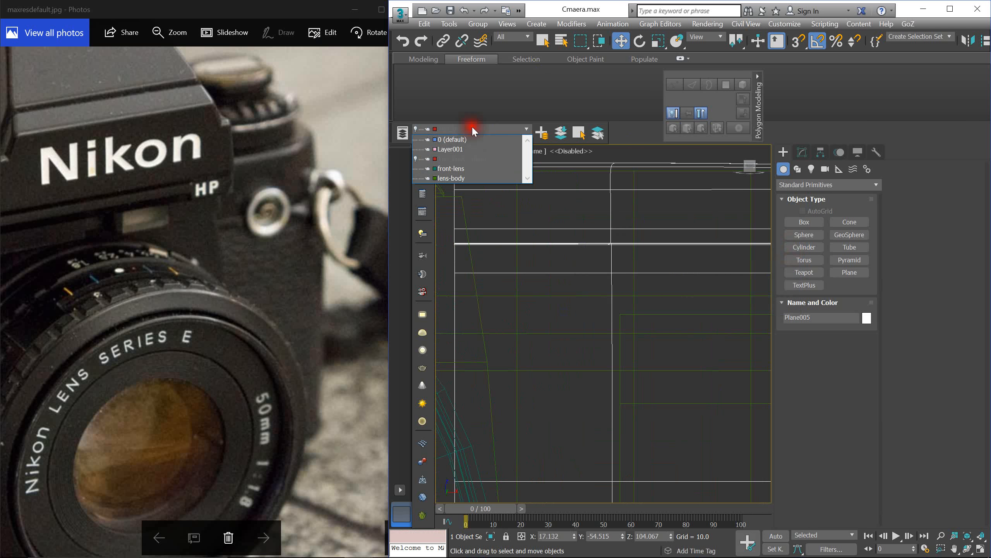
click(468, 149)
Step: Create a cylinder about 1.5 in radius and 2.05 high on the upper seam of the camera's side body
click(809, 245)
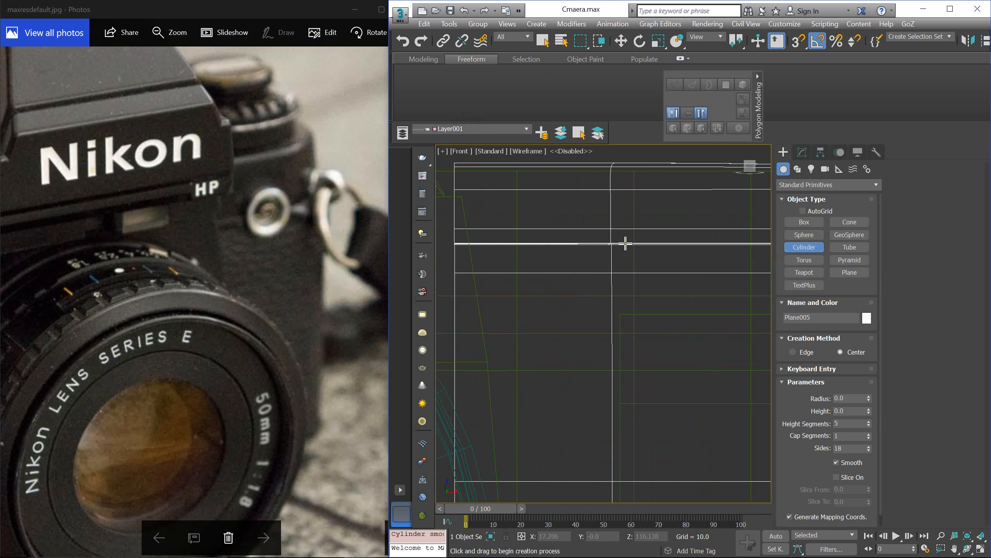
click(479, 132)
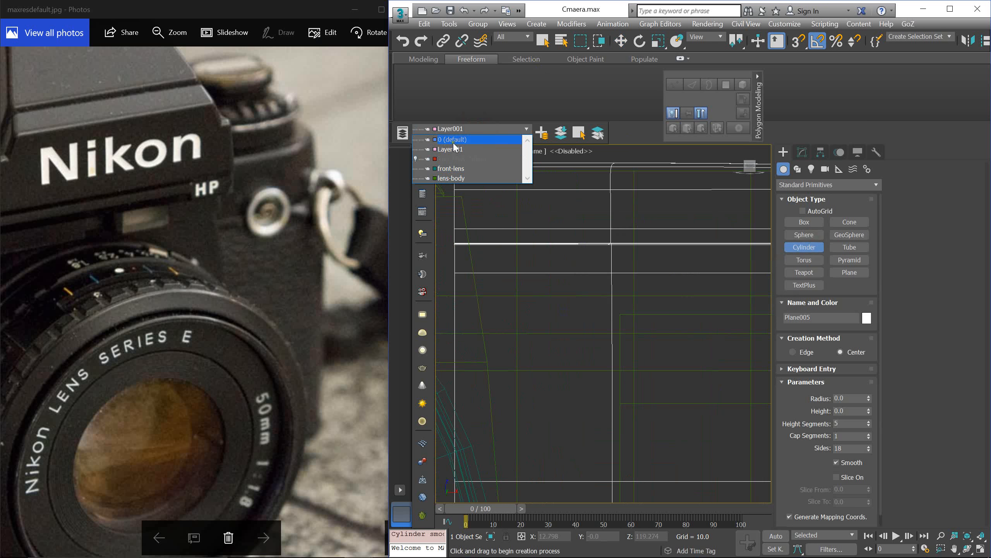
click(682, 249)
middle_drag(650, 243, 644, 242)
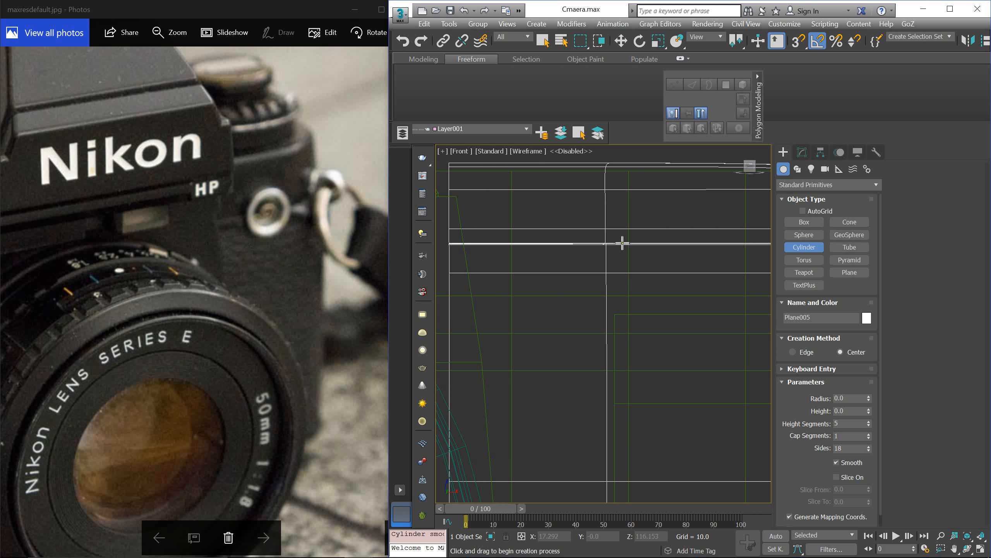
drag(626, 243, 651, 270)
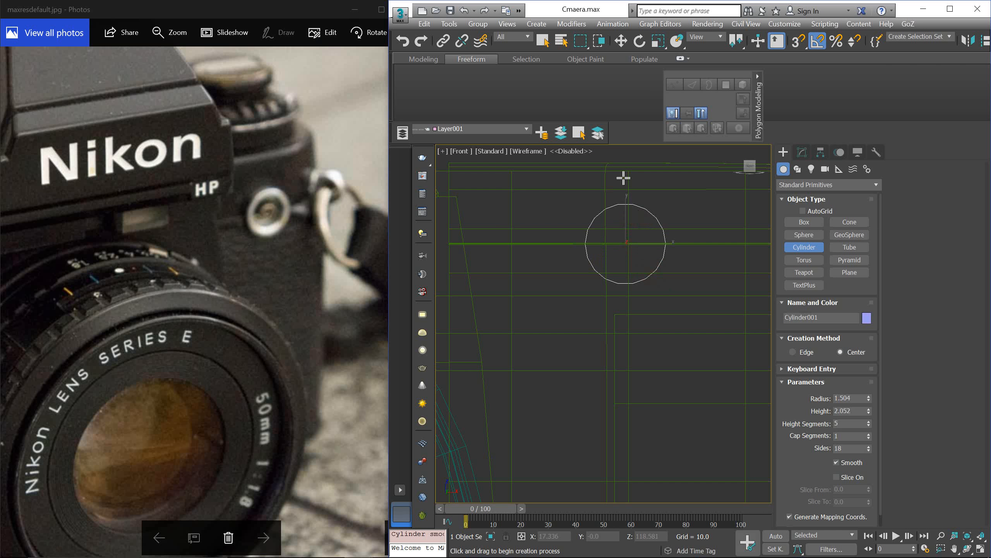
Step: Move the new cylinder along Y to about -19.8, towards the camera's front side, in a shaded orthographic view
key(w)
scroll(635, 244, down, 5)
mouse_move(652, 232)
alt+middle_down()
mouse_move(643, 270)
mouse_move(603, 270)
mouse_move(672, 238)
alt+middle_up()
scroll(604, 269, down, 2)
scroll(603, 269, down, 4)
scroll(664, 237, up, 4)
key(F3)
scroll(600, 275, up, 7)
scroll(671, 237, down, 8)
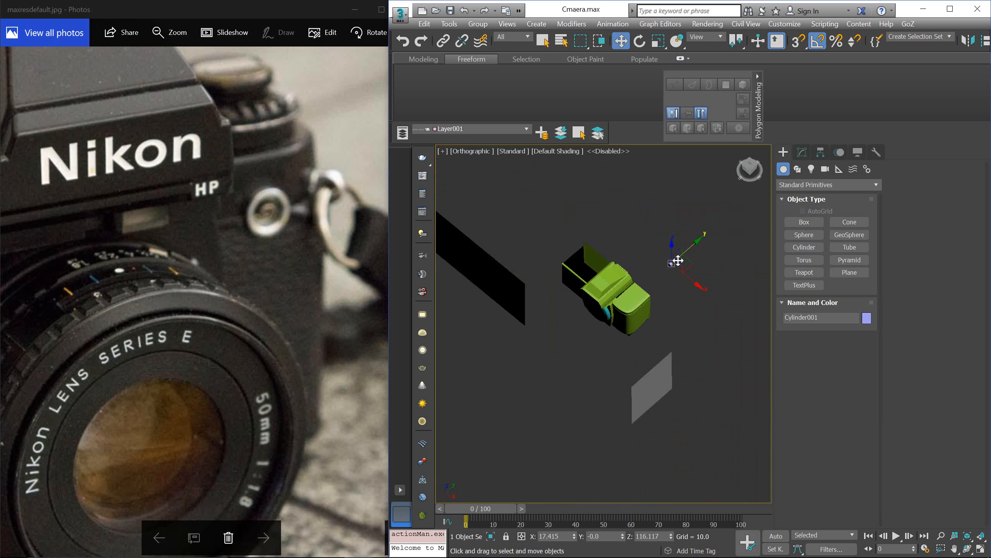
drag(664, 263, 636, 303)
Step: Move the cylinder along Y to about -56.4, in front of the camera body, and check its position in the wireframe front view
key(x)
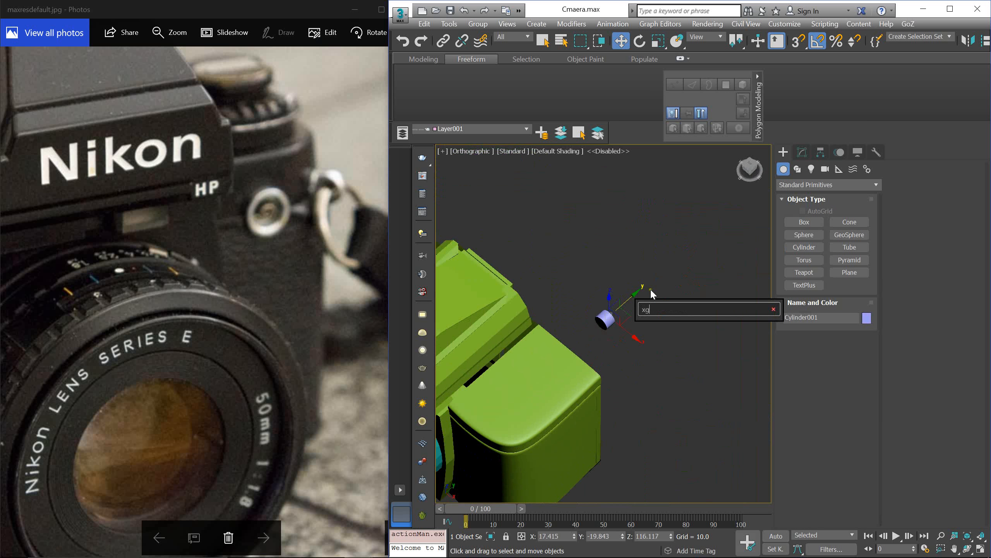
click(660, 270)
click(607, 319)
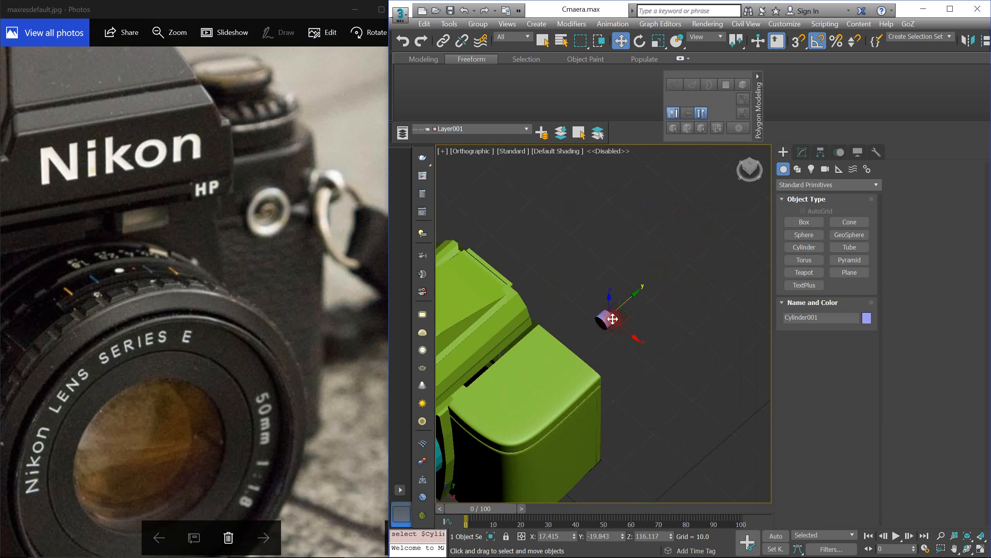
middle_drag(608, 319, 666, 270)
drag(678, 254, 580, 351)
click(662, 276)
key(z)
key(f)
key(z)
key(F3)
scroll(633, 300, down, 5)
scroll(657, 291, up, 3)
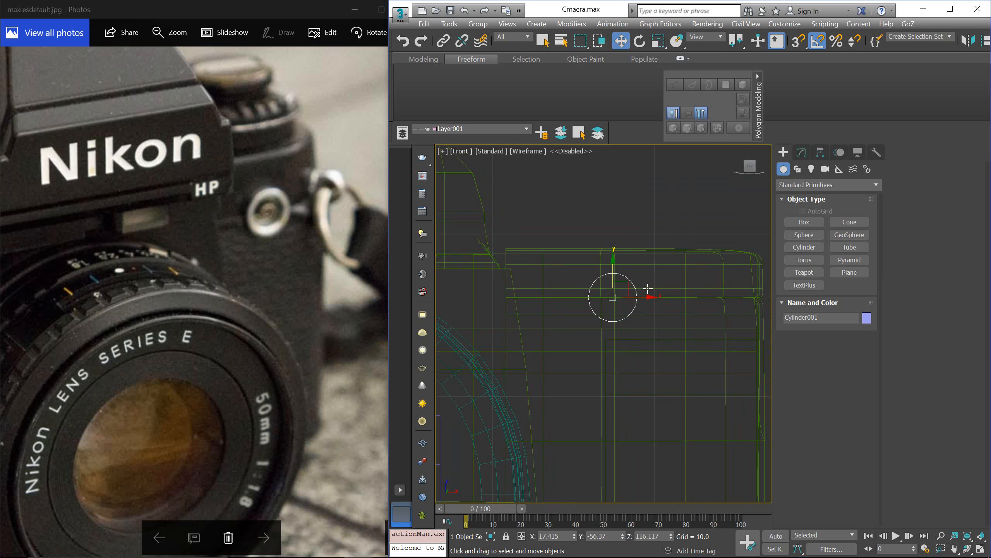
Step: Display the shaded model with edged faces and set the cylinder's height segments to 1
key(r)
key(w)
mouse_move(621, 300)
alt+middle_down()
mouse_move(615, 284)
mouse_move(582, 305)
mouse_move(644, 285)
alt+middle_up()
key(F3)
scroll(628, 273, up, 5)
key(F4)
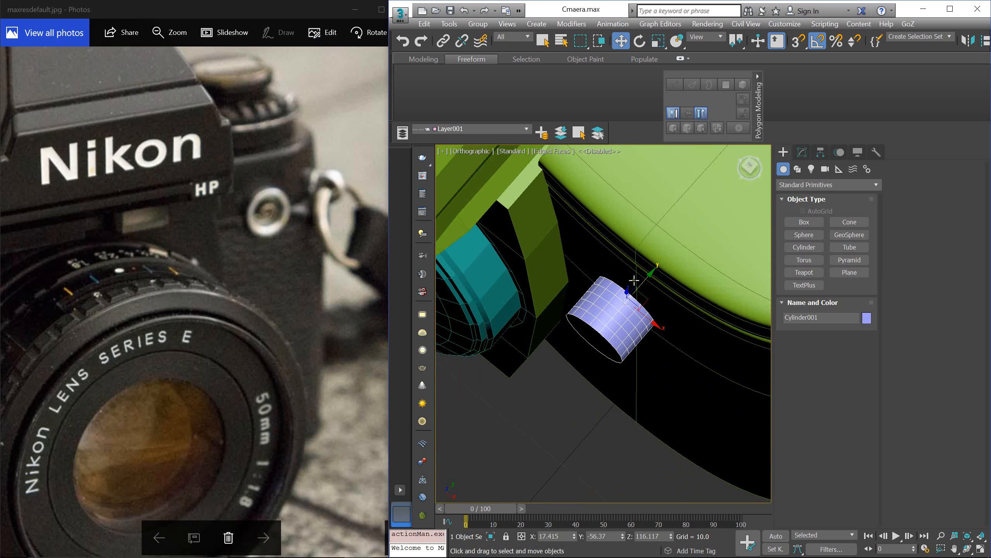
click(802, 153)
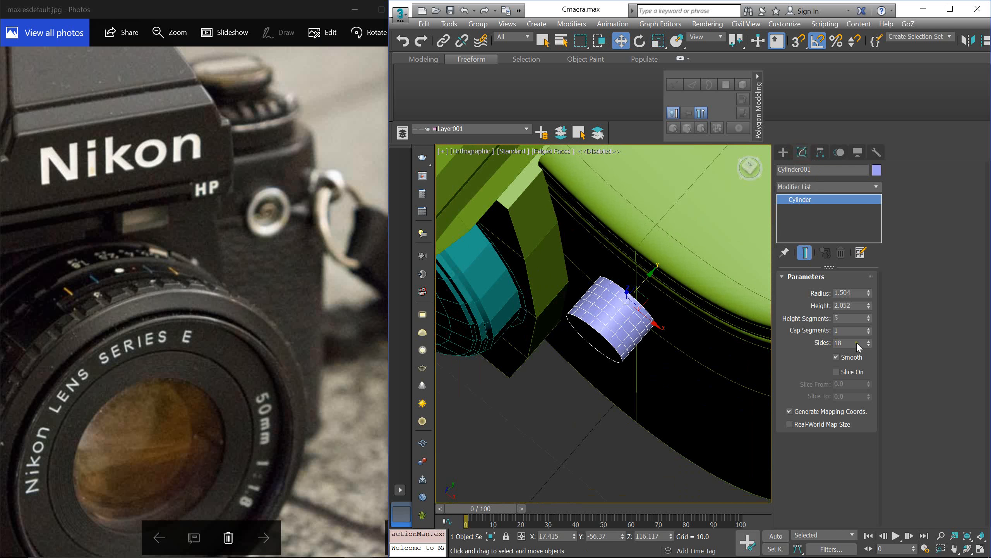
right_click(869, 321)
Step: Move the cylinder along Y to about -54.8 so its back end sinks into the camera body
alt+middle_drag(513, 372, 666, 303)
drag(657, 298, 697, 288)
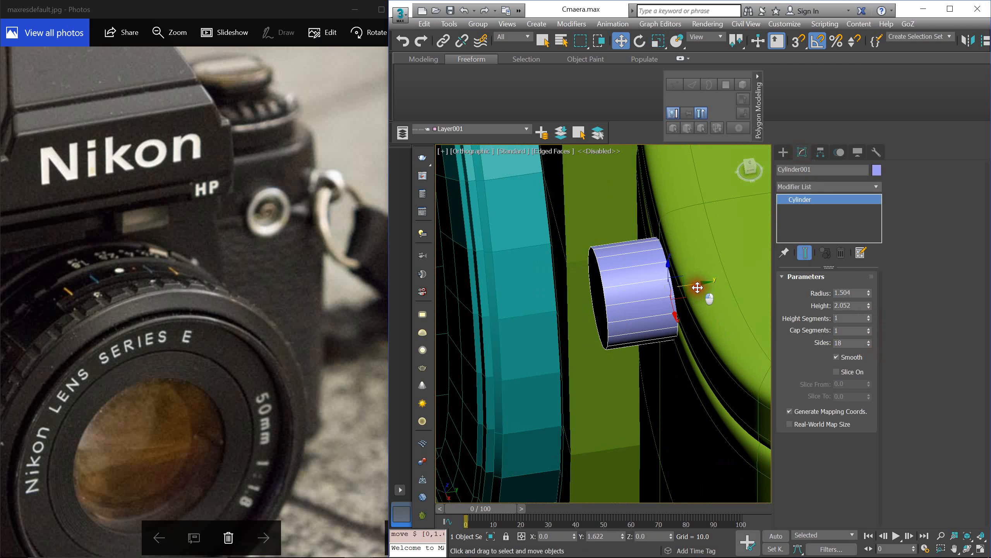
mouse_move(697, 287)
alt+middle_down()
mouse_move(693, 257)
mouse_move(694, 266)
mouse_move(707, 253)
mouse_move(690, 278)
alt+middle_up()
drag(690, 283, 690, 286)
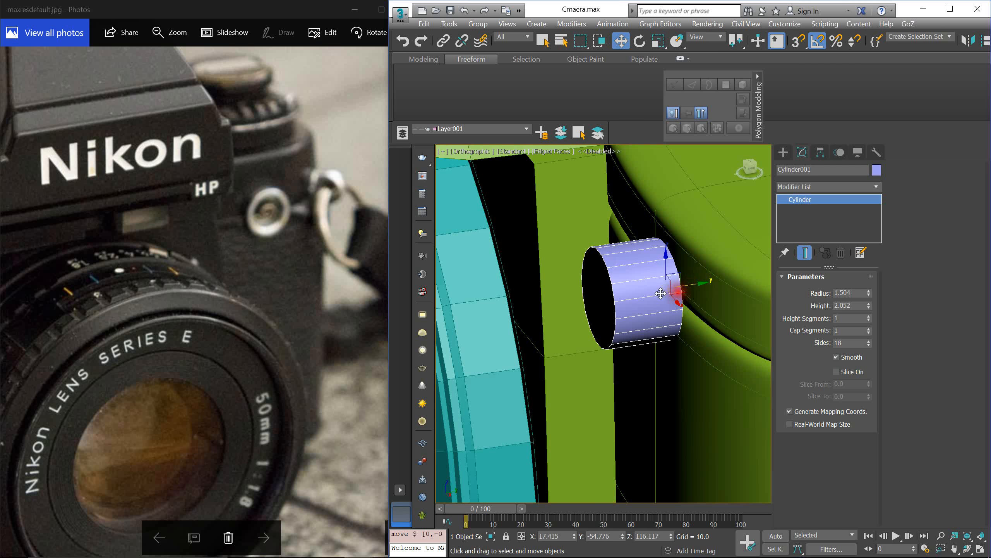
alt+middle_drag(690, 287, 694, 299)
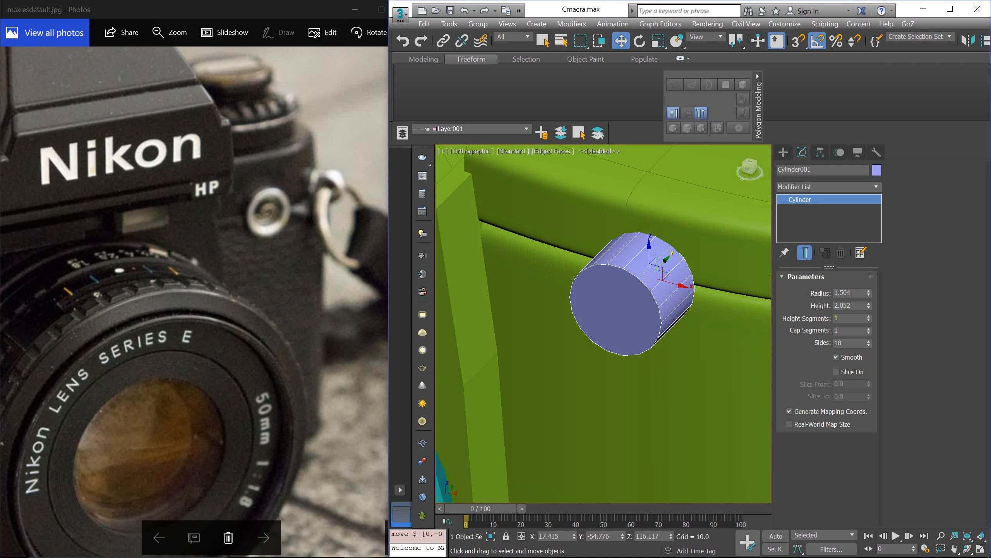
Step: Set the cylinder's sides to 31 and add an Edit Poly modifier to it
drag(871, 341, 869, 337)
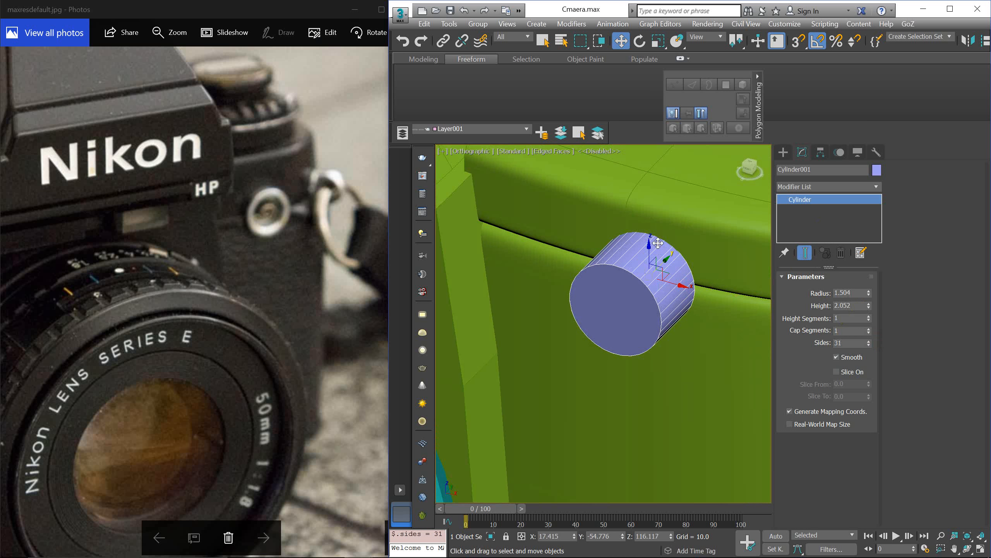
click(848, 188)
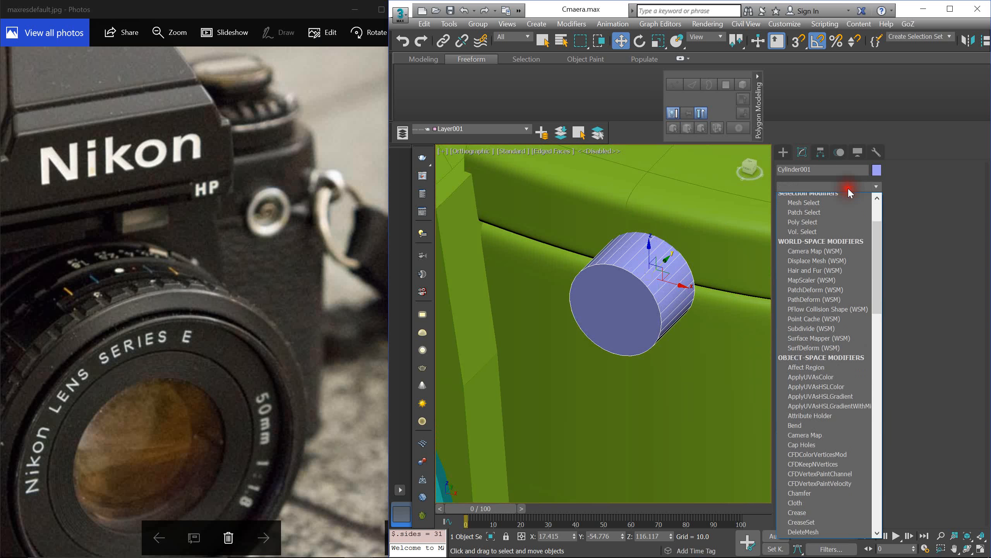
key(e)
key(e)
key(e)
key(e)
click(806, 198)
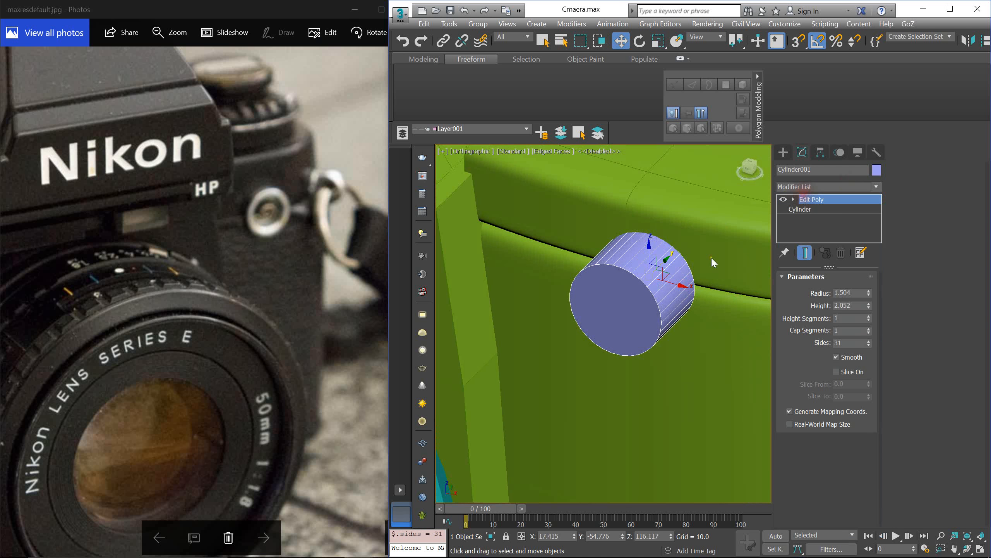
Step: Select the cylinder's front cap polygon and move it back along Y to about -55.27, leaving a thin disc
key(4)
click(603, 295)
alt+middle_drag(635, 275, 632, 319)
drag(633, 297, 670, 276)
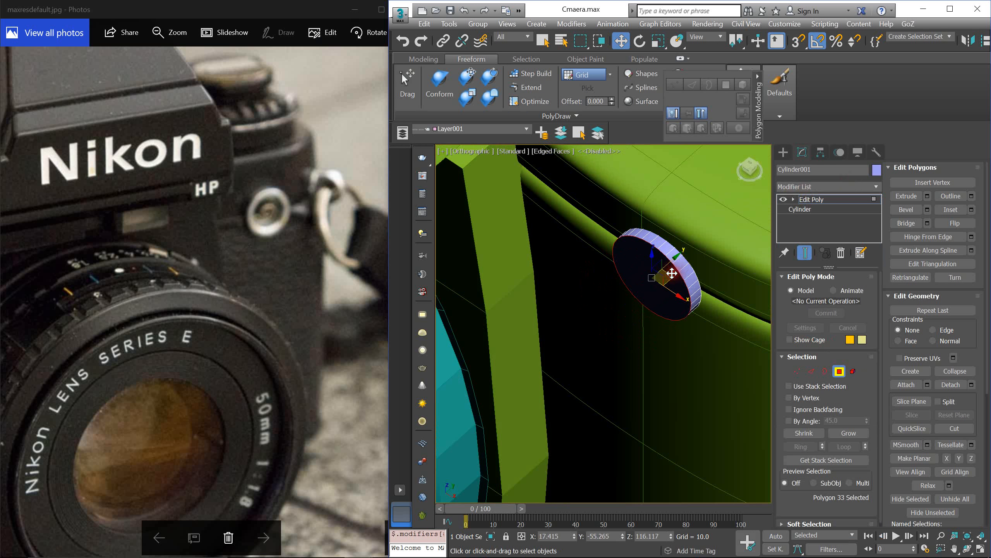
alt+middle_drag(670, 275, 645, 270)
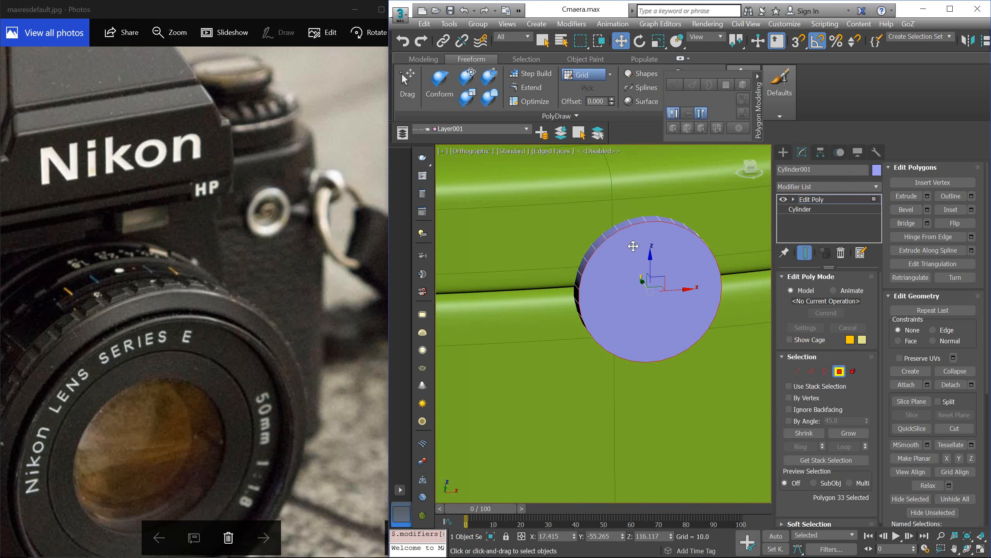
Step: In the wireframe front view, bevel the disc's front cap polygon with height 0 and outline -0.327 to form an outer ring
key(f)
scroll(588, 276, up, 5)
key(F3)
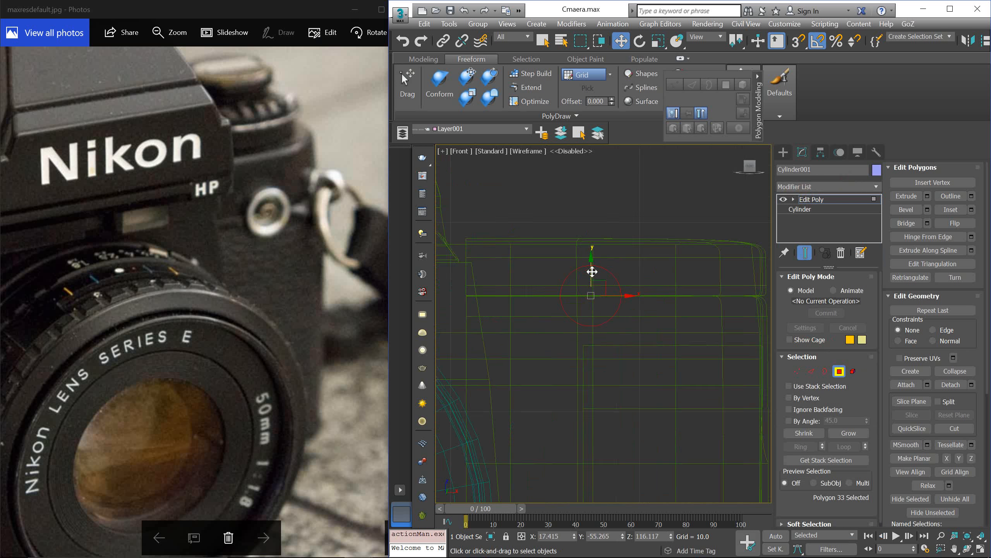
alt+middle_drag(606, 283, 672, 266)
key(f)
scroll(580, 268, up, 5)
scroll(580, 269, up, 5)
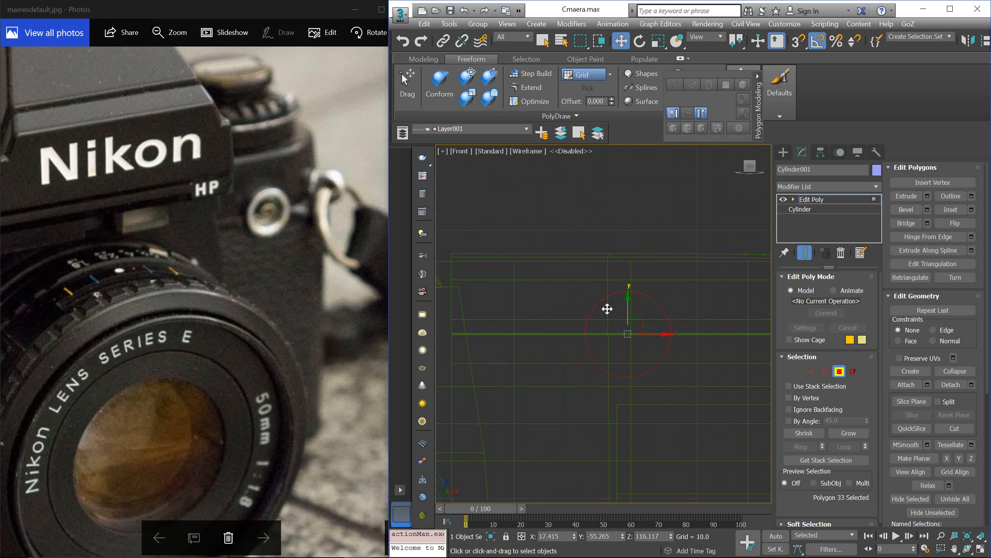
click(927, 210)
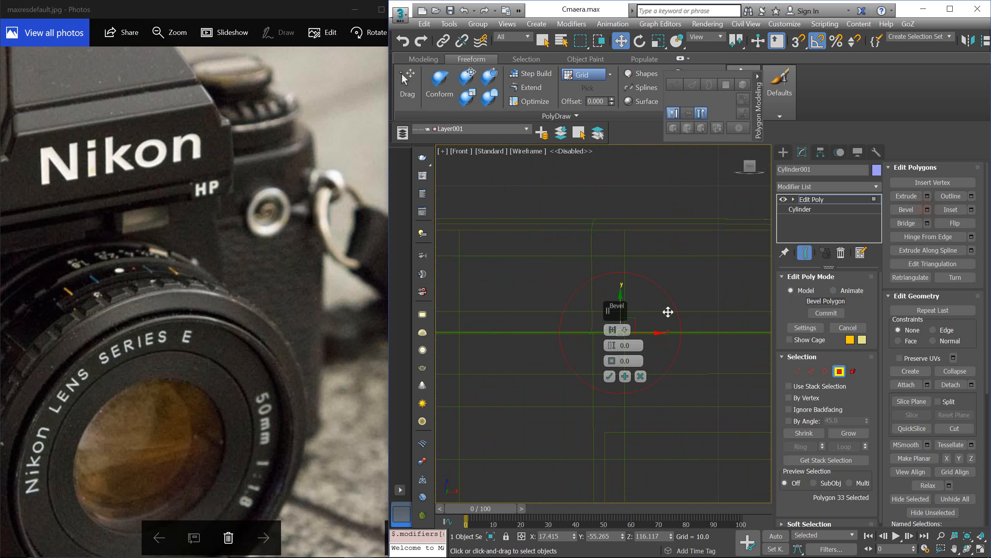
drag(612, 361, 623, 375)
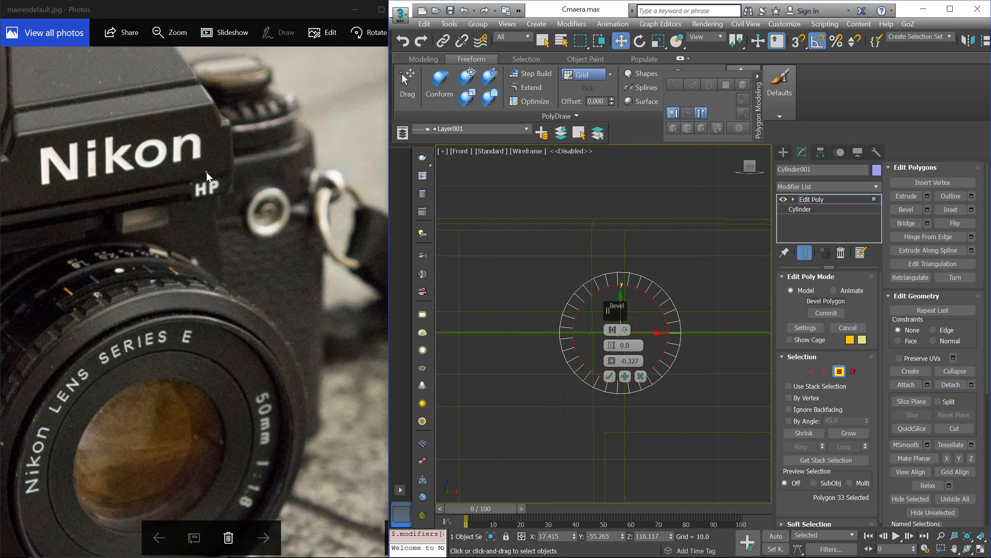
scroll(573, 369, up, 2)
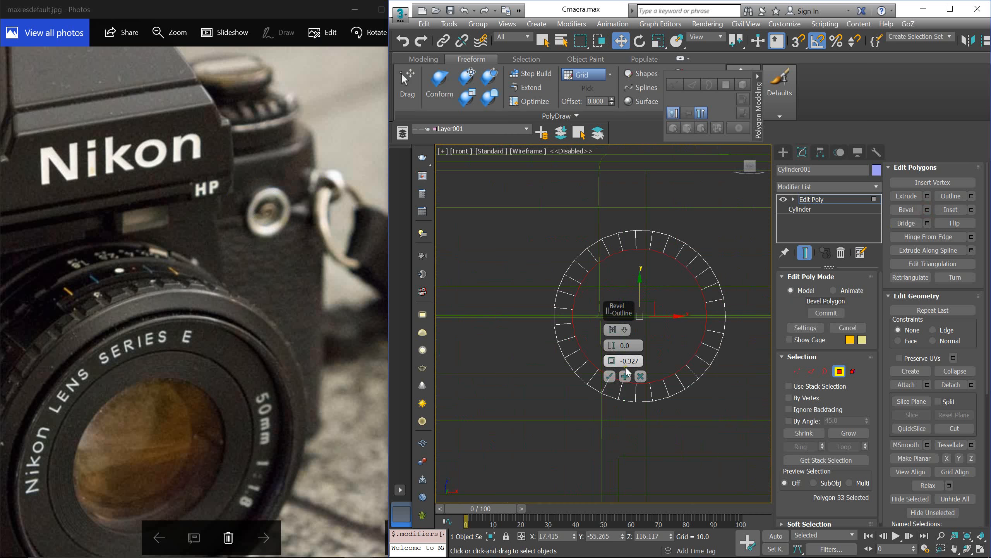
click(610, 378)
Step: Scale the inner cap polygon down slightly and uniformly to widen the ring around it
key(r)
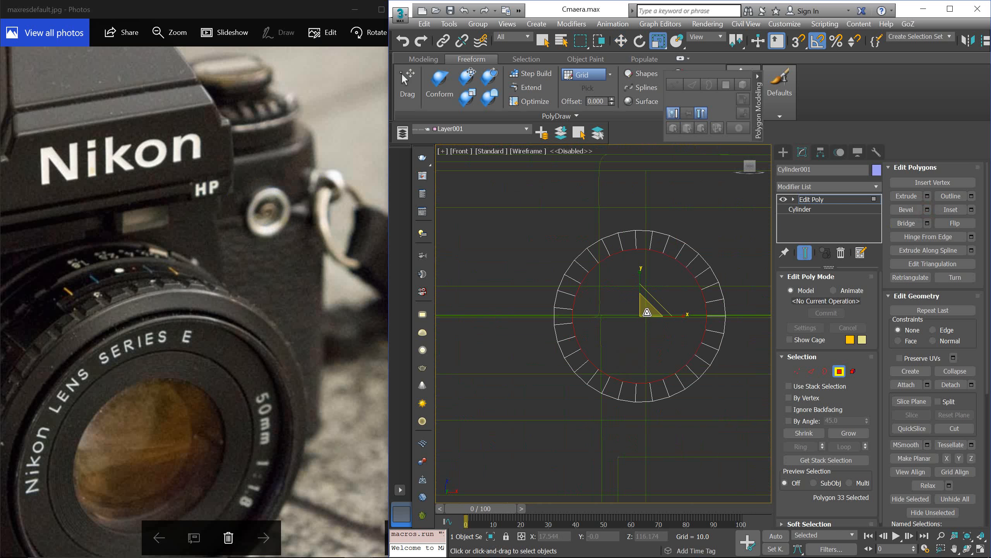
mouse_move(647, 313)
mouse_down()
mouse_move(657, 324)
mouse_move(647, 315)
mouse_up()
key(r)
key(w)
key(r)
key(r)
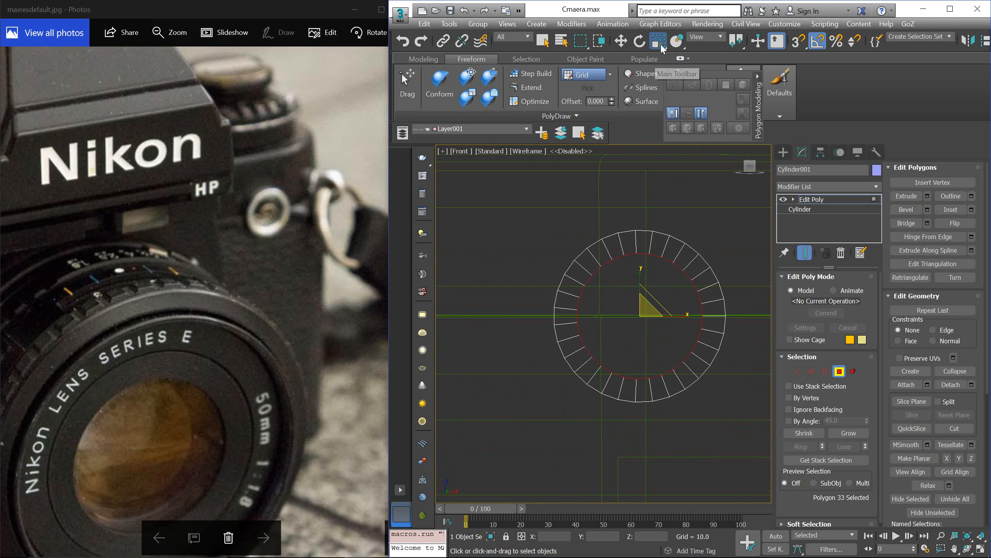
drag(661, 43, 661, 64)
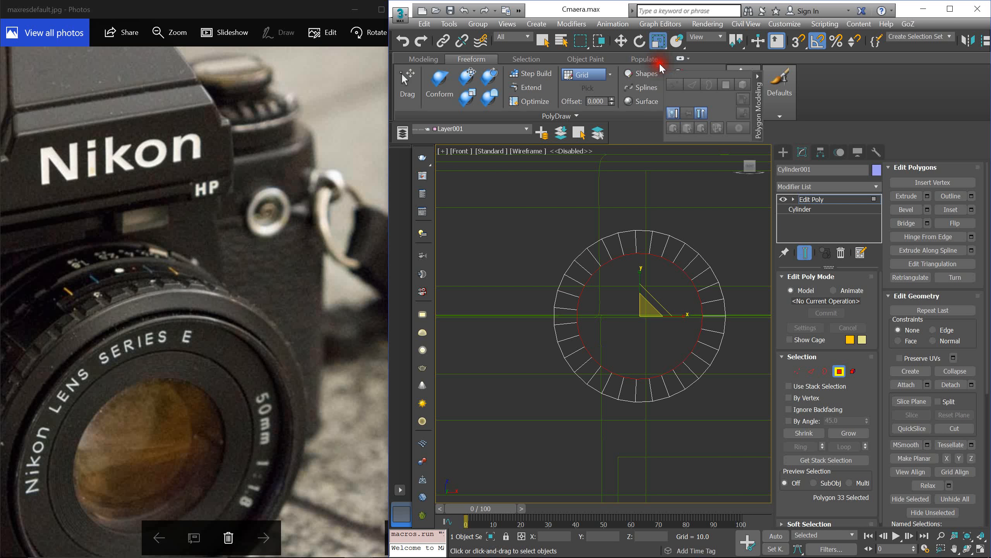
drag(651, 310, 653, 310)
Step: In the shaded view, bevel the inner cap polygon into the disc with height -0.332 and outline -0.081
key(w)
key(F3)
alt+middle_drag(655, 282, 627, 301)
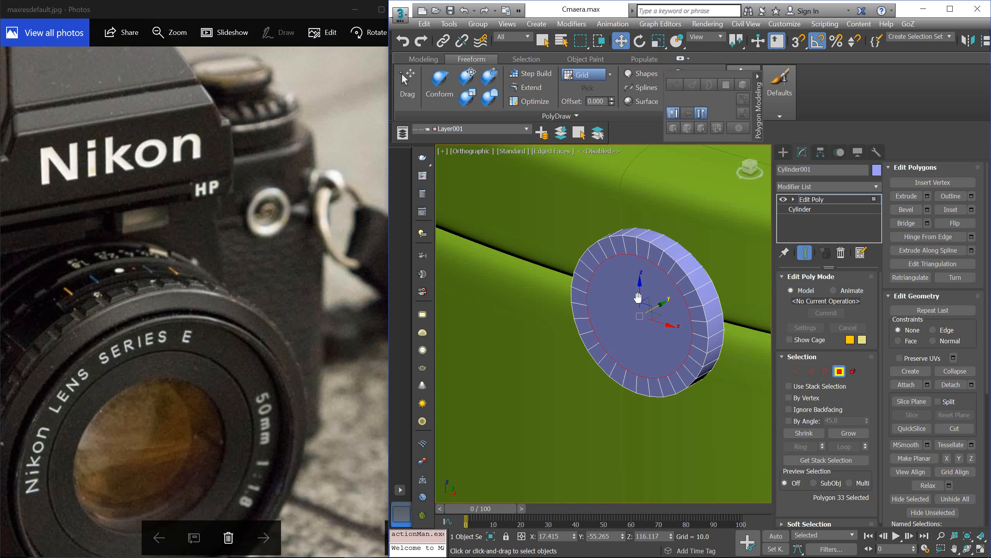
click(928, 210)
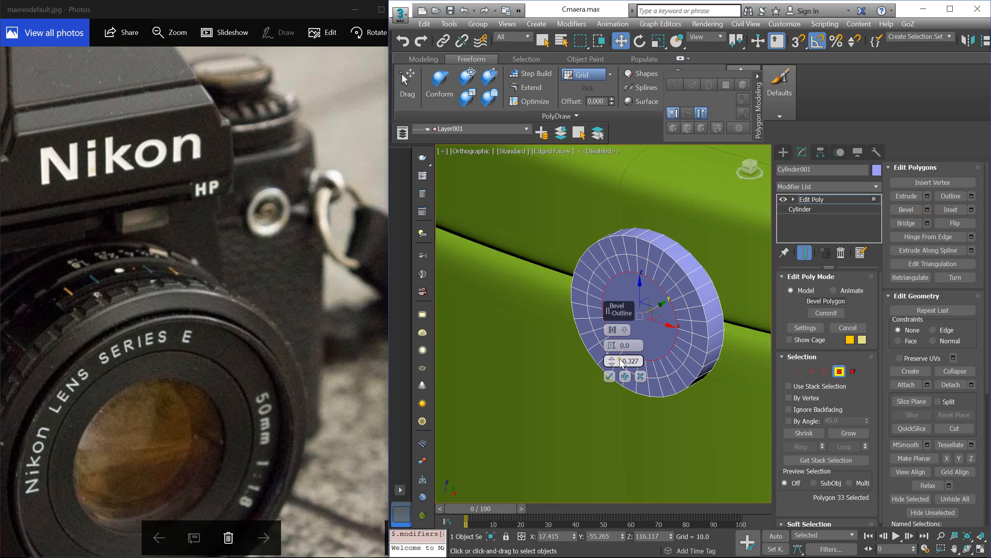
mouse_move(621, 362)
mouse_down()
mouse_move(620, 344)
mouse_move(618, 376)
mouse_up()
click(610, 376)
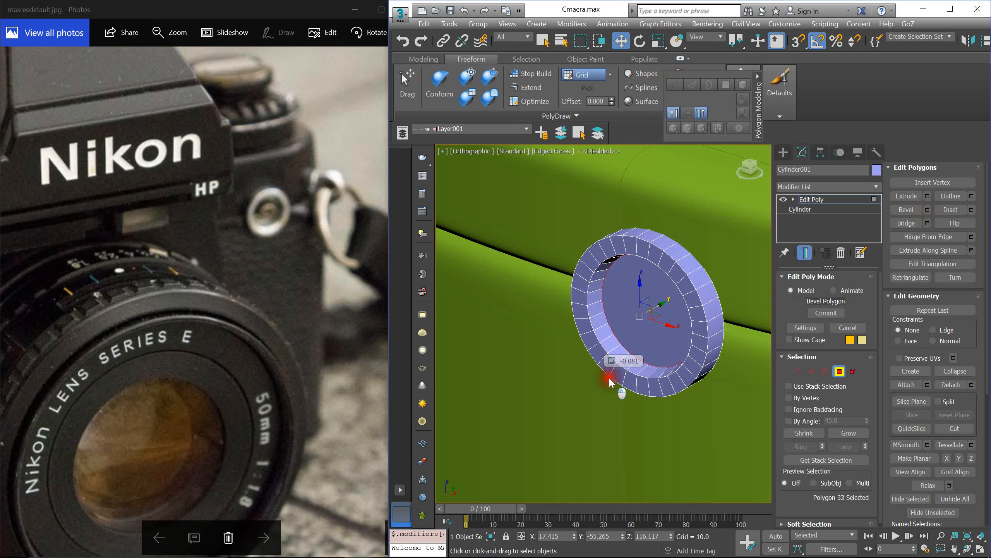
alt+middle_drag(652, 330, 686, 320)
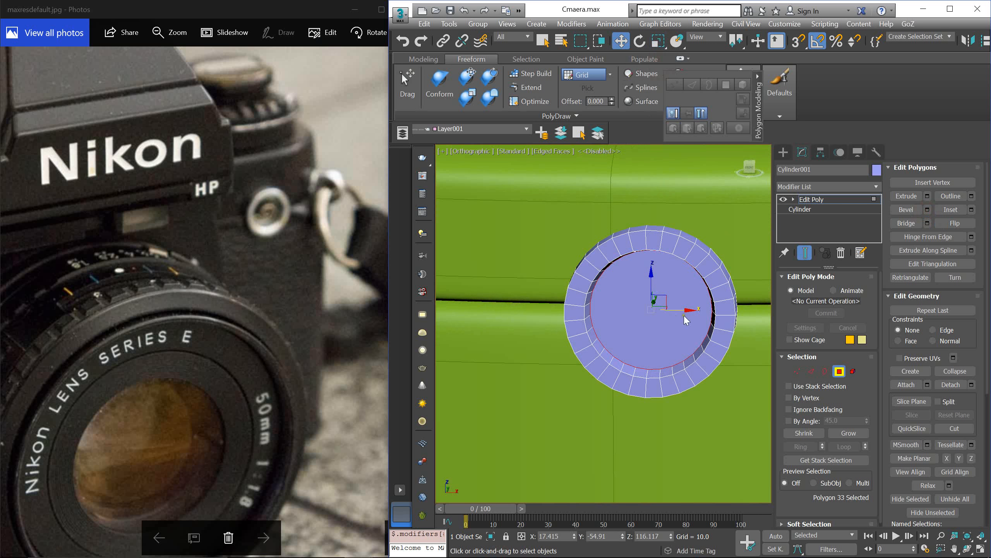
Step: Bevel the recessed polygon deeper with height -0.332 and outline -1.517, so the socket floor slopes into the body
click(928, 210)
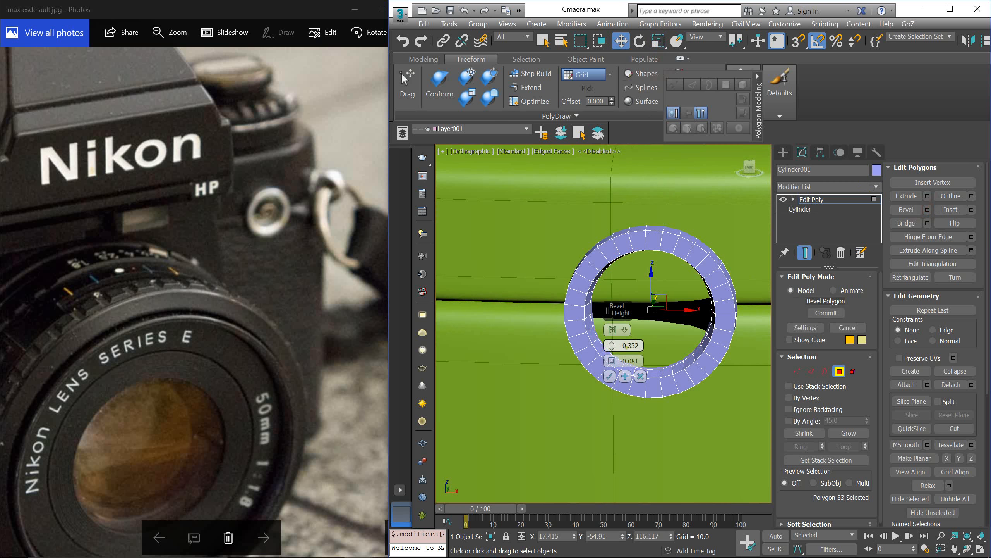
click(627, 360)
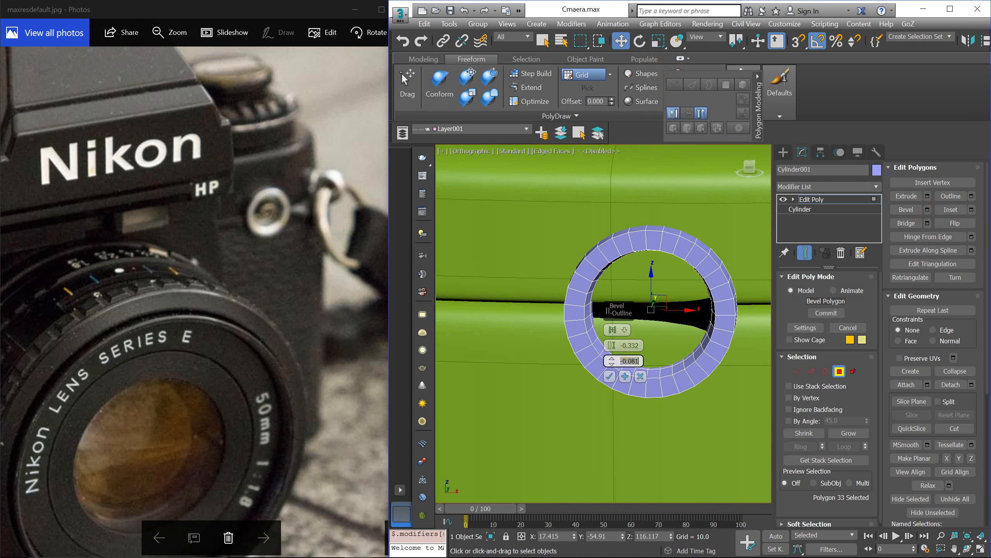
key(Tab)
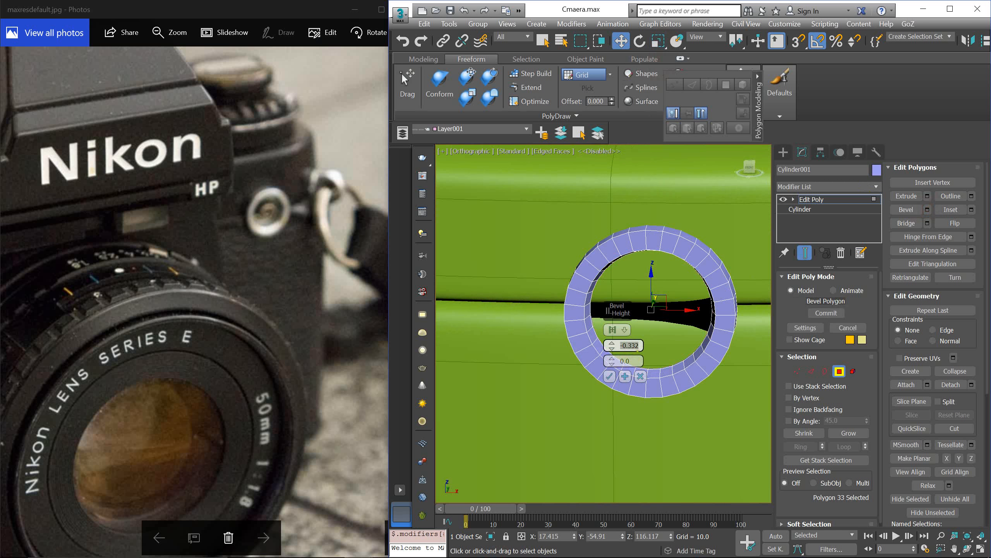
click(614, 360)
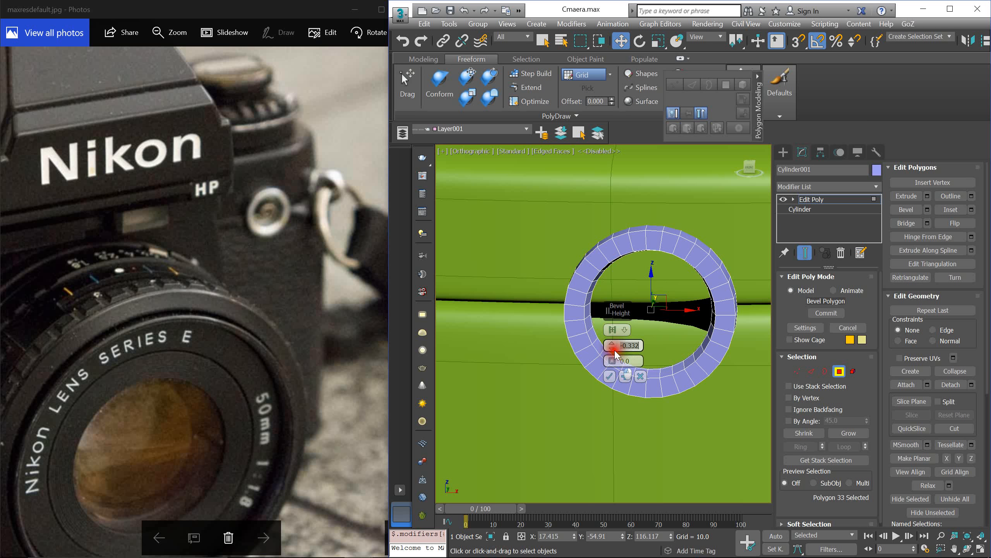
drag(611, 361, 660, 444)
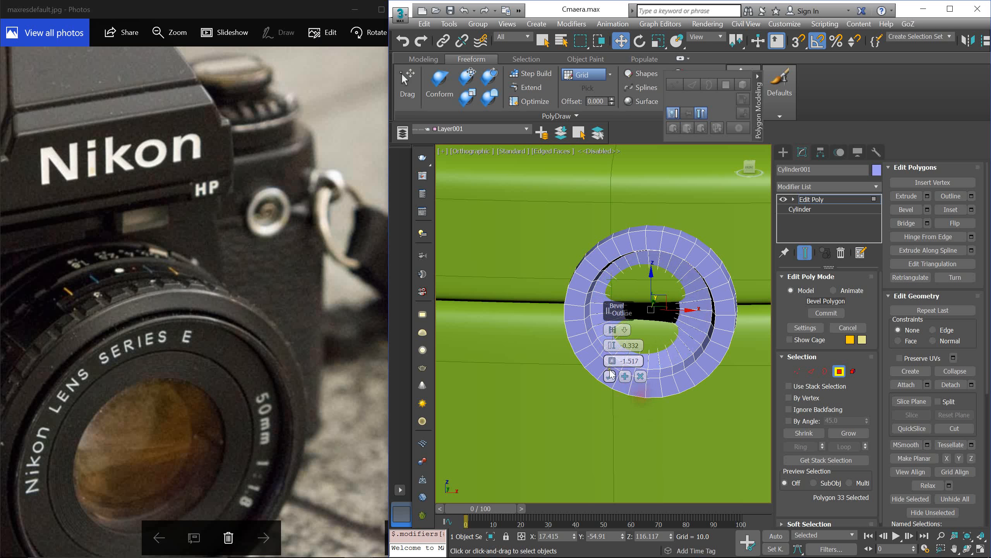
click(609, 376)
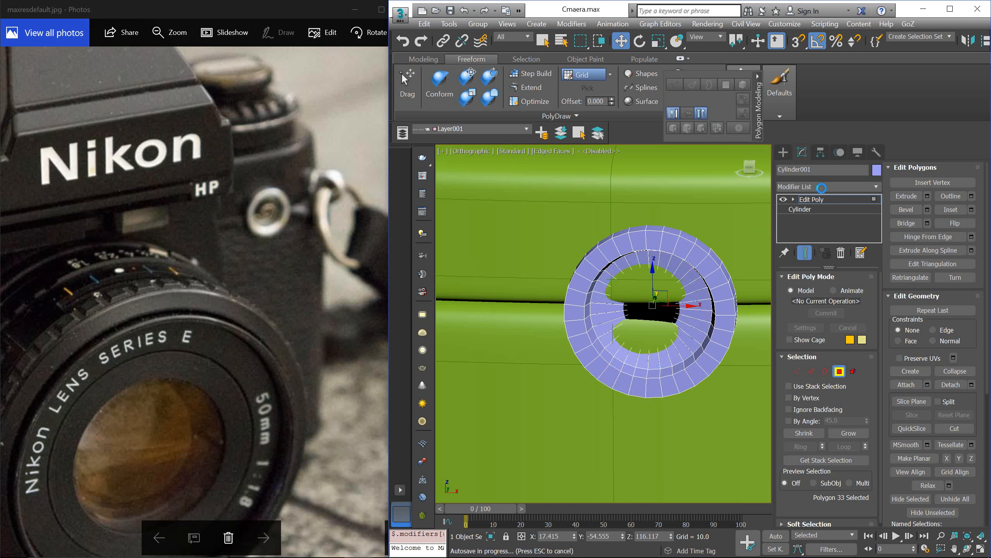
Step: Add a MeshSmooth modifier to the cylinder and save the scene
click(823, 187)
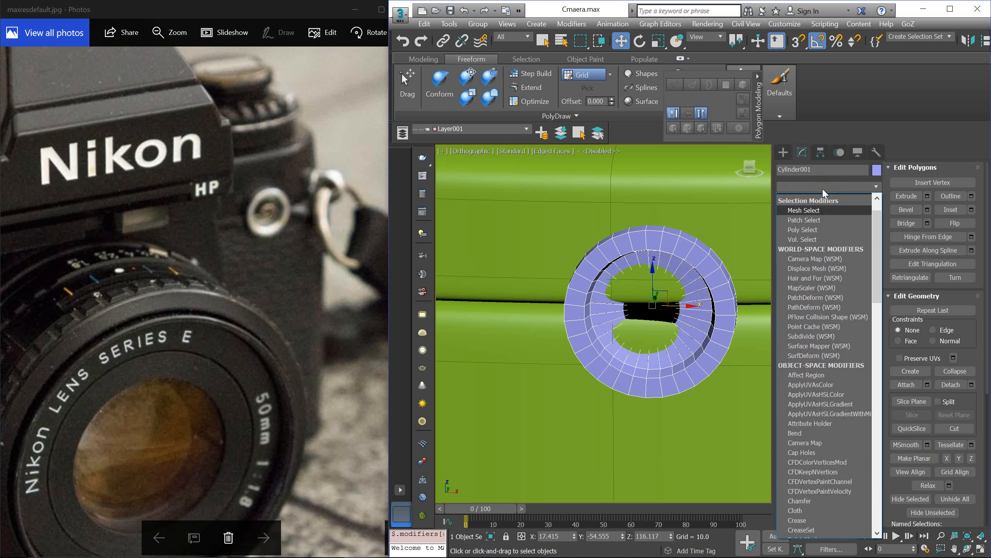
key(m)
click(810, 244)
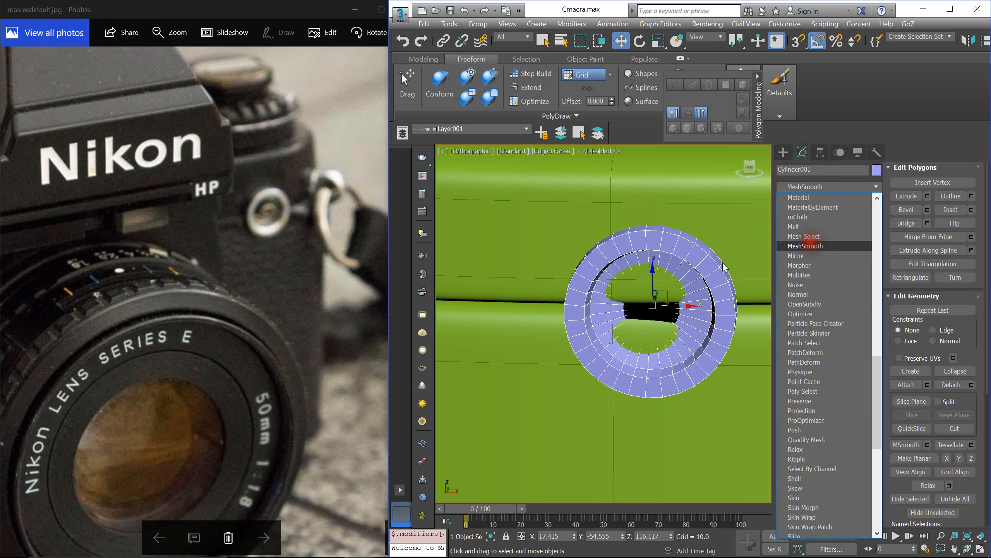
mouse_move(686, 283)
alt+middle_down()
mouse_move(665, 272)
mouse_move(697, 287)
mouse_move(693, 280)
alt+middle_up()
key(ctrl+s)
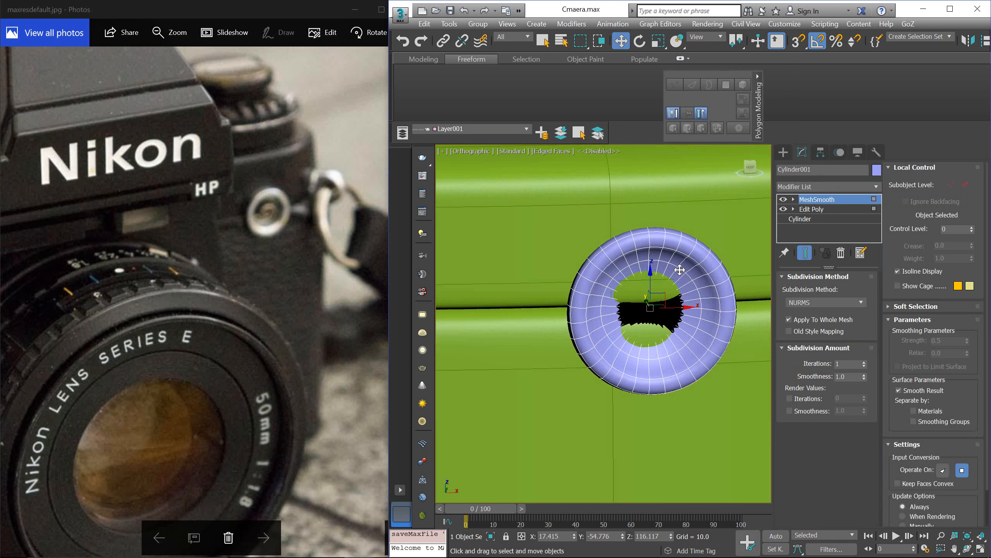
Step: Hide the MeshSmooth result and select the full ring of edges across the recess's inner wall at Edit Poly edge level
scroll(641, 250, up, 5)
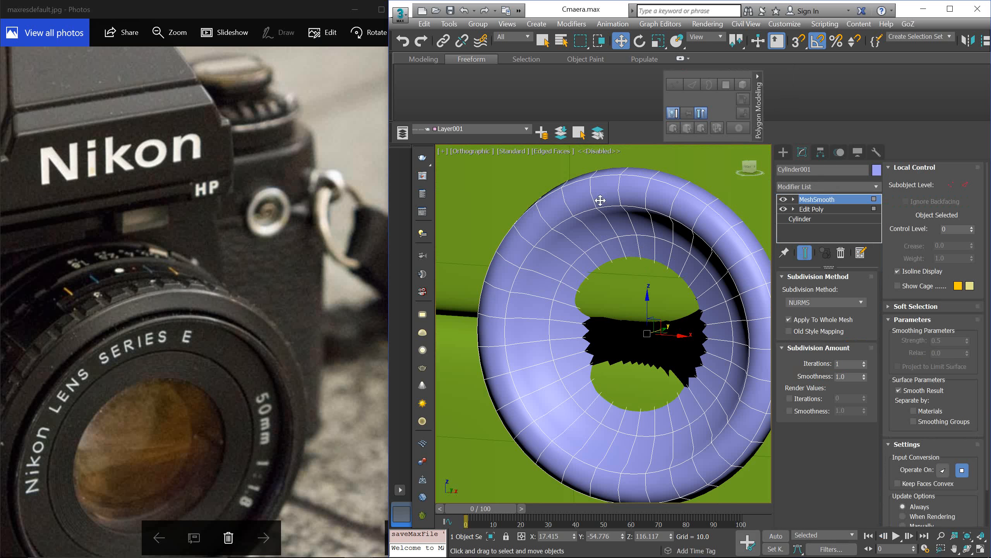
alt+middle_drag(691, 229, 679, 205)
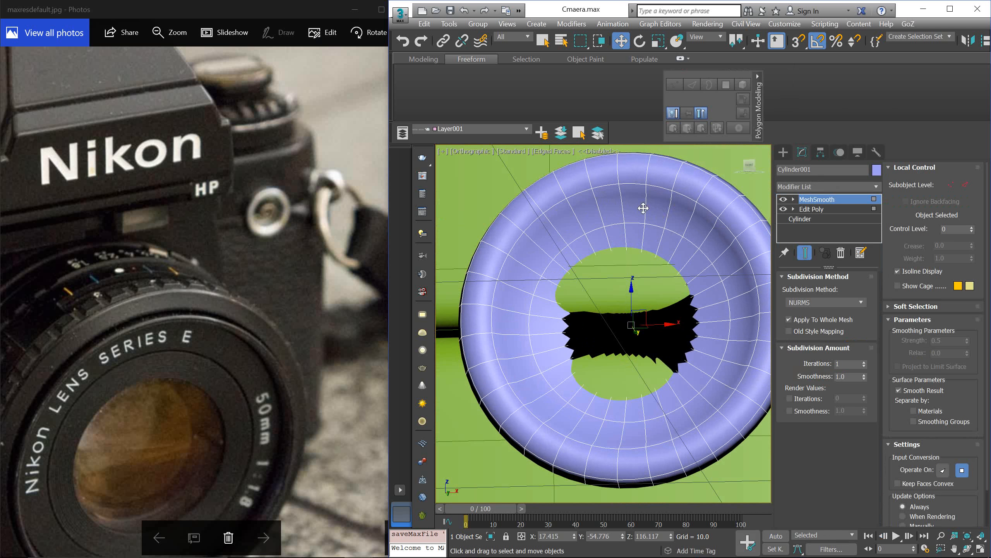
click(816, 210)
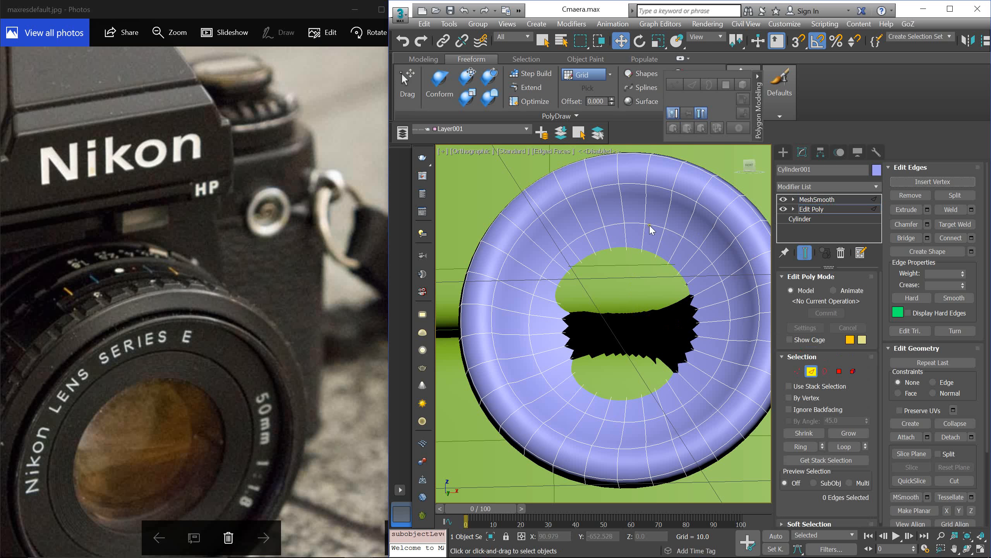
click(784, 200)
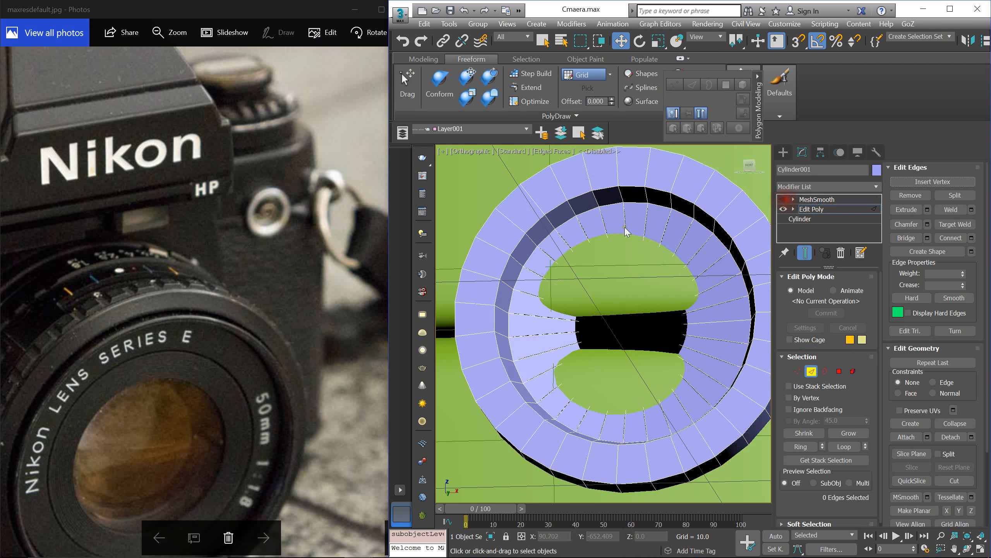
click(784, 199)
click(784, 199)
click(648, 197)
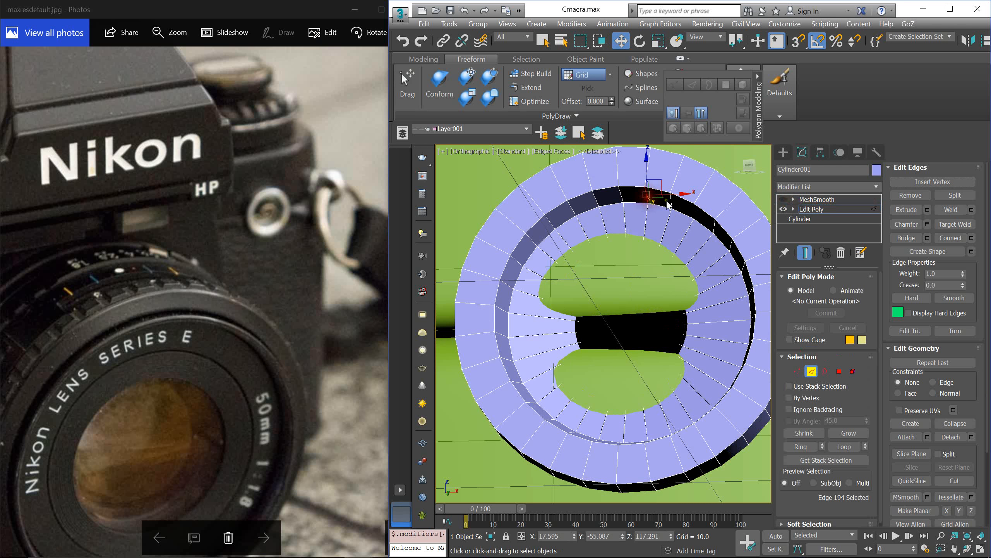
ctrl+click(671, 201)
key(w)
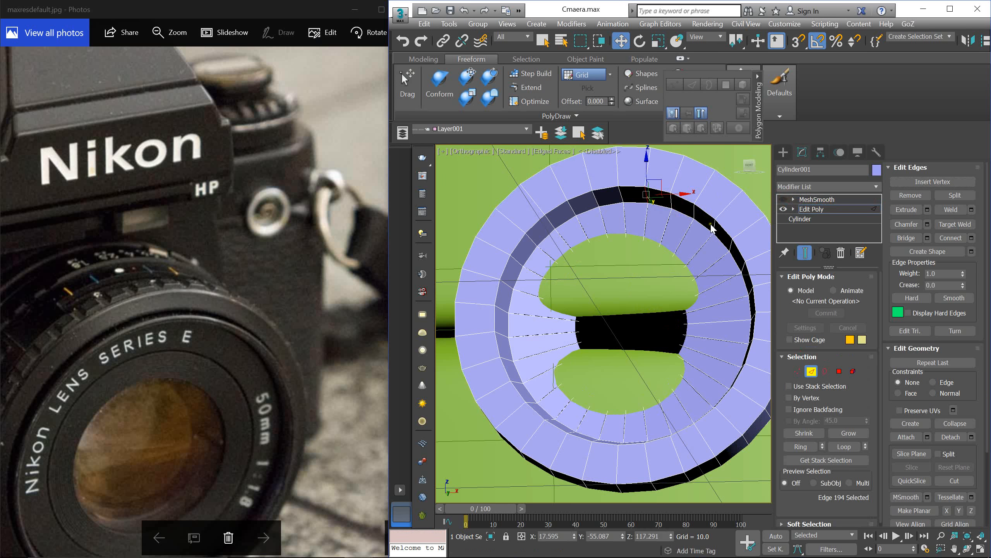
click(670, 200)
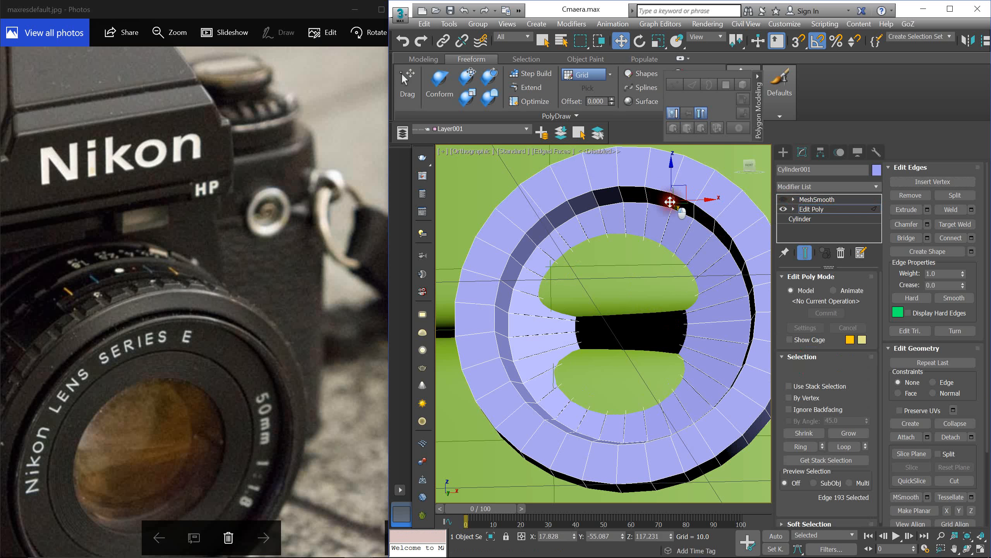
shift+click(645, 195)
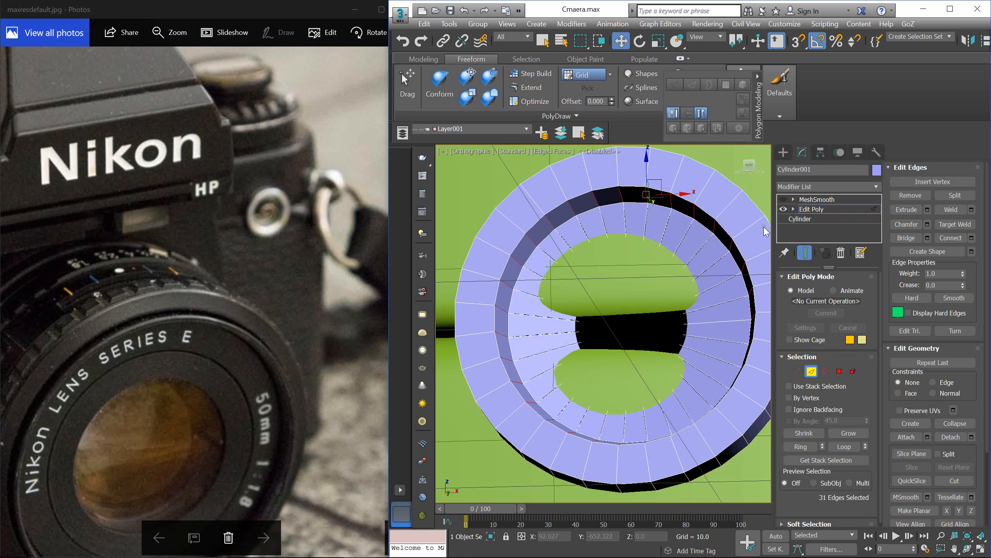
Step: Connect the selected inner-wall edges with one segment, pinch 0 and slide 49
click(972, 237)
alt+middle_drag(597, 237, 601, 222)
drag(614, 365, 596, 280)
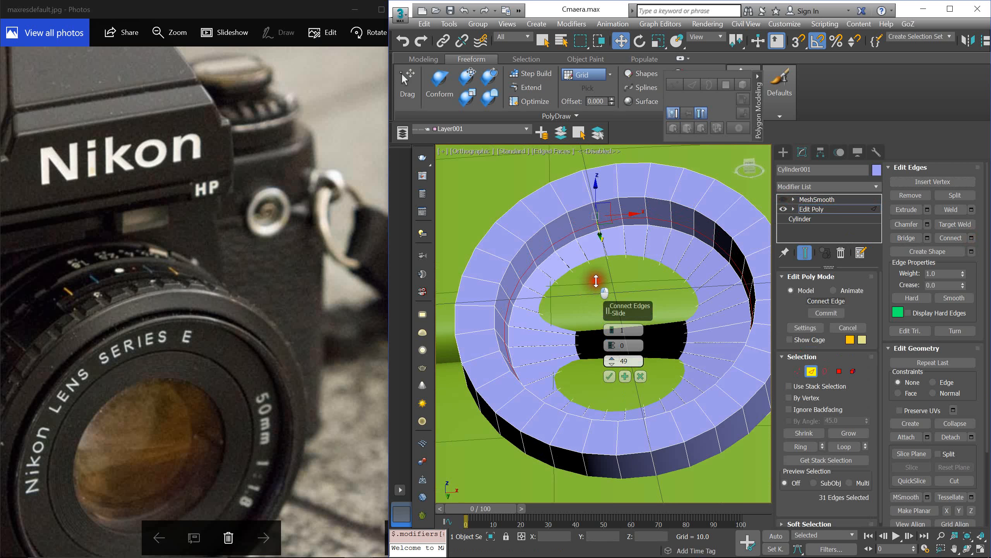
click(610, 376)
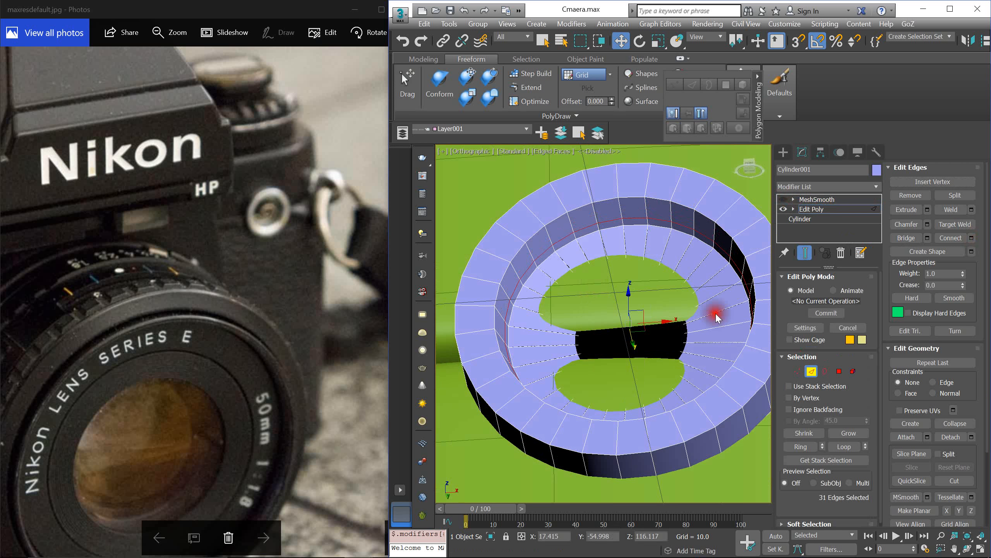
Step: Show the MeshSmooth result again and adjust the scale and position of the new inner-wall edge loop
click(784, 199)
alt+middle_drag(682, 195, 710, 290)
key(r)
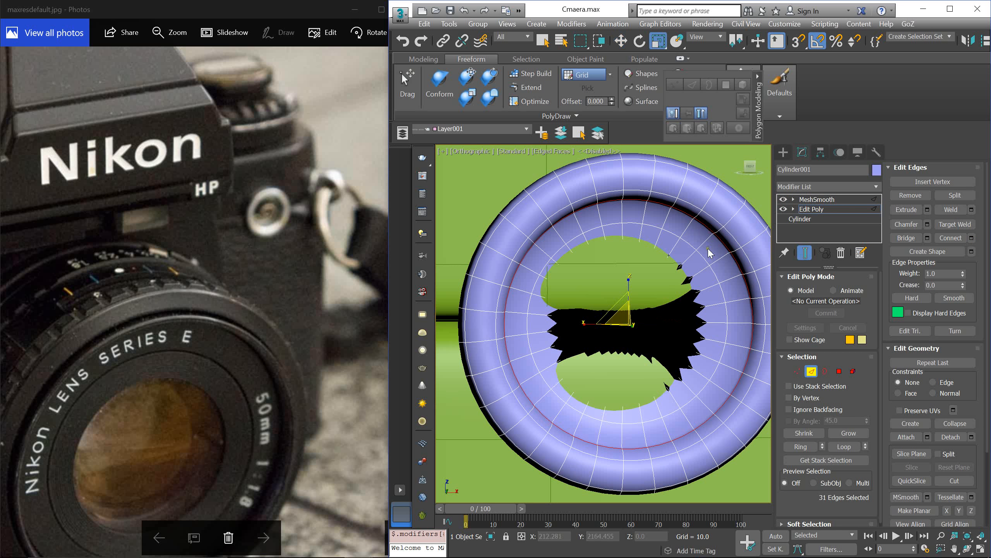
drag(625, 317, 639, 323)
key(w)
alt+middle_drag(664, 312, 693, 225)
drag(630, 328, 604, 310)
Step: Select the outer front rim edge loop and move it along Y to about -55.31
double_click(511, 319)
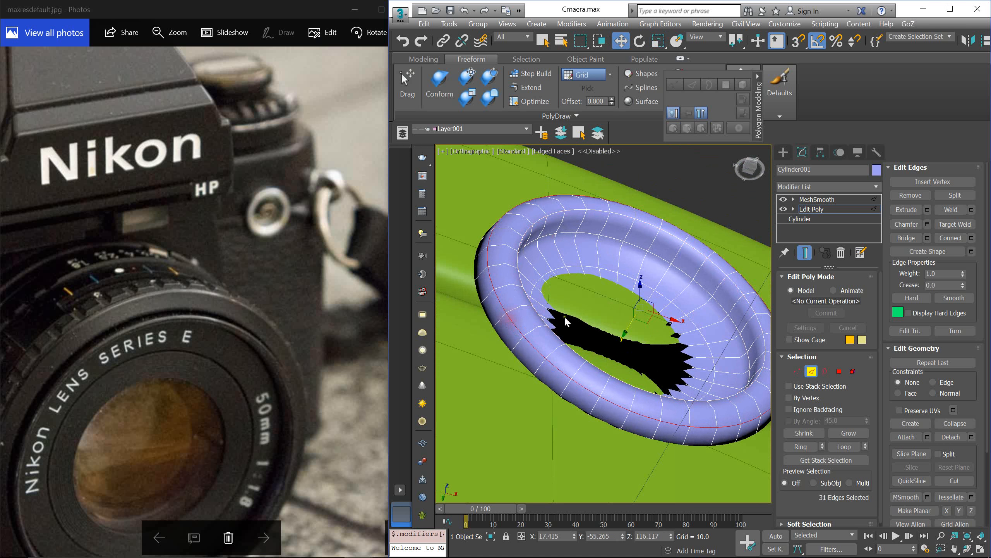
alt+middle_drag(564, 316, 548, 257)
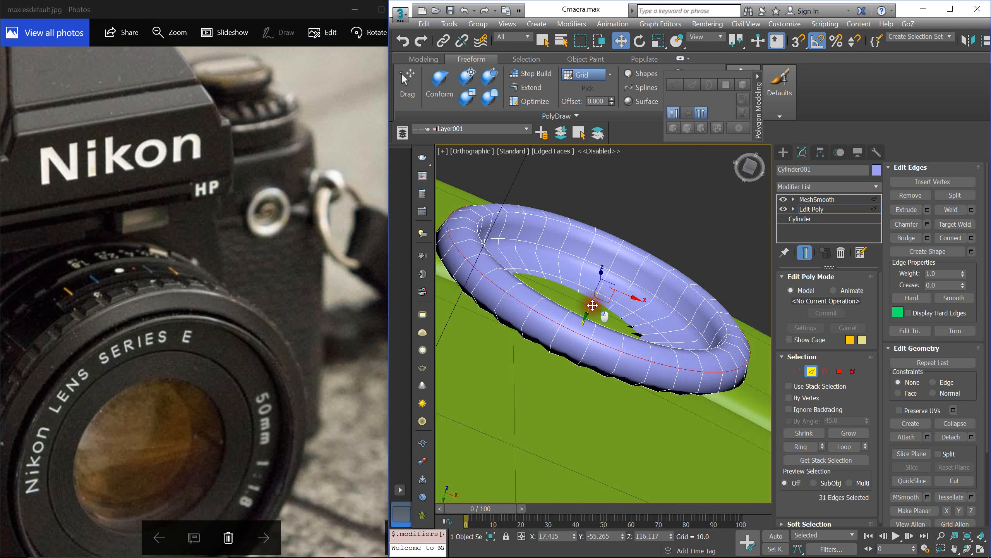
drag(593, 301, 595, 299)
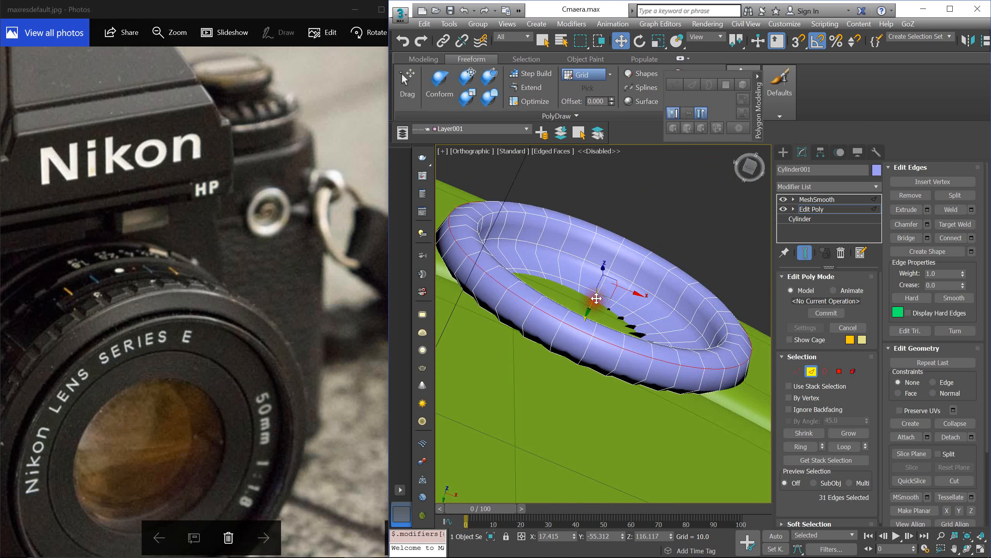
Step: Hide the MeshSmooth result and select the inner edge loop of the socket's front rim
alt+middle_drag(617, 256, 602, 299)
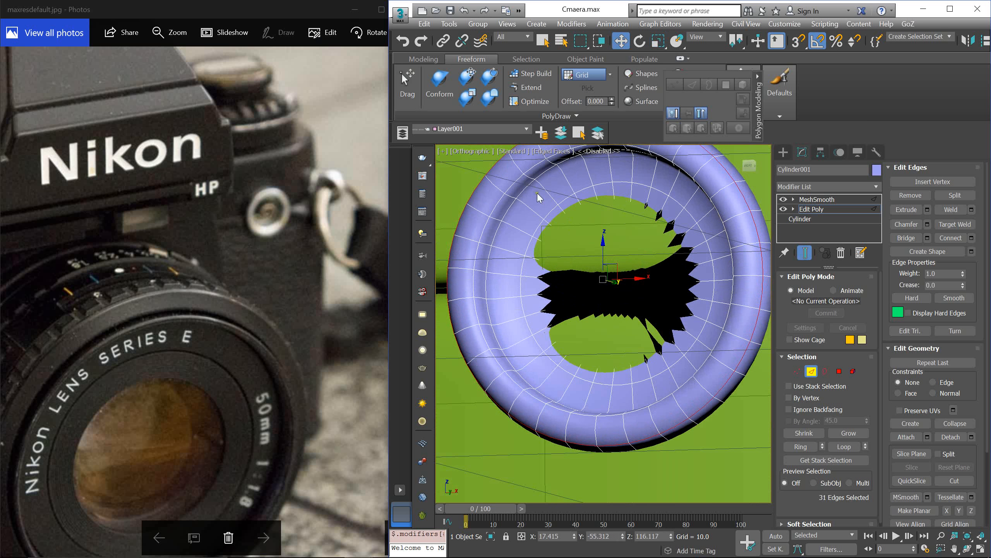
alt+middle_drag(558, 199, 574, 212)
click(573, 211)
click(597, 208)
click(783, 199)
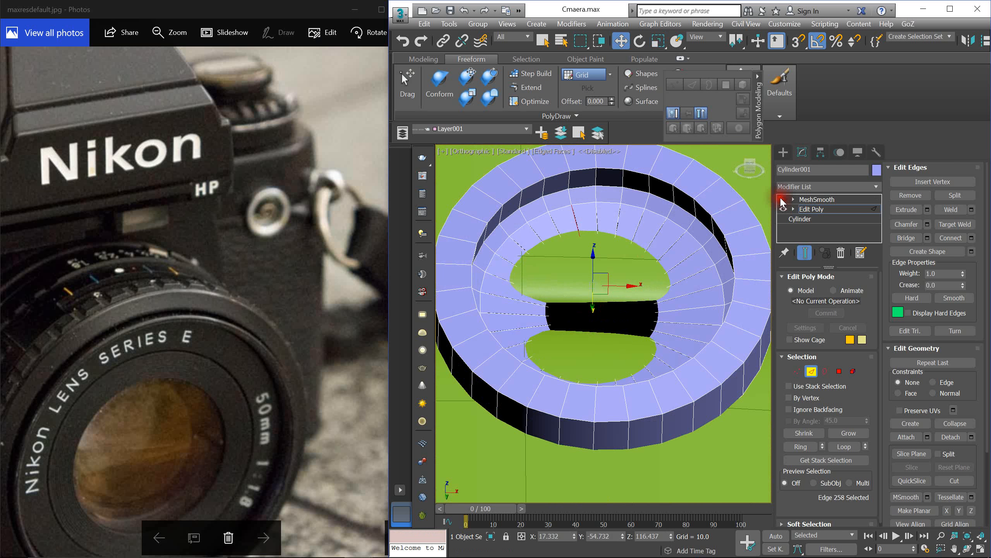
alt+middle_drag(585, 195, 619, 184)
double_click(526, 192)
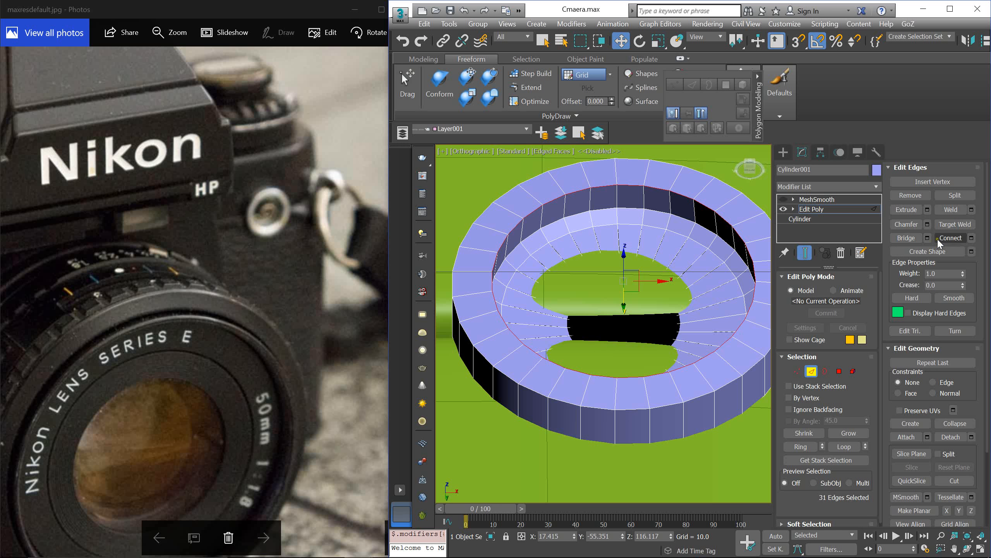
Step: Chamfer the selected inner rim loop with an amount of about 0.086 and one segment
click(927, 223)
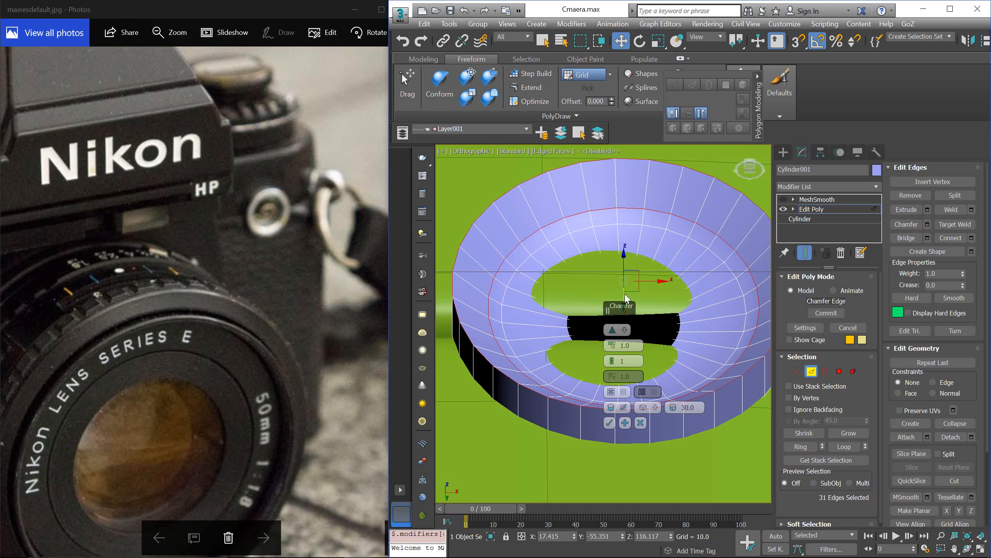
drag(624, 345, 638, 439)
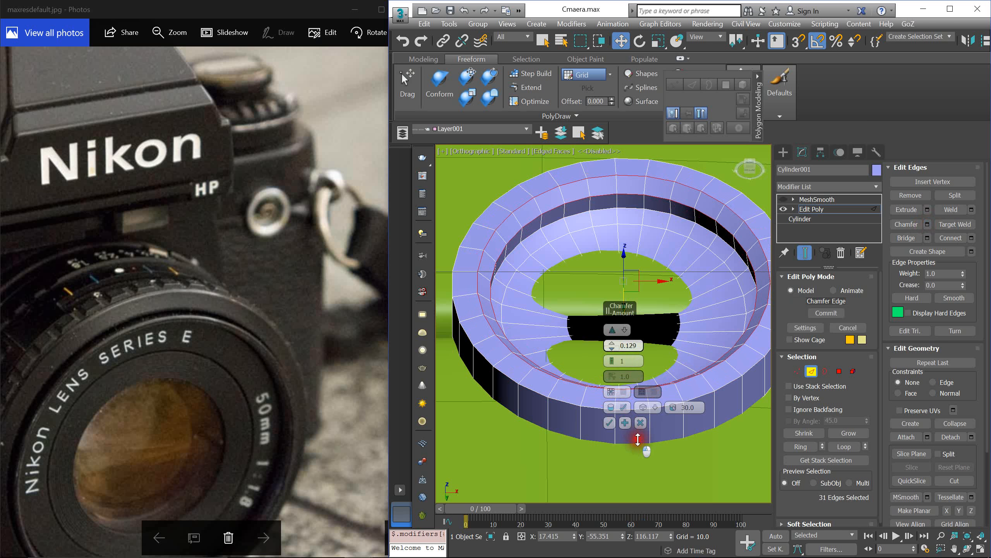
drag(638, 439, 641, 445)
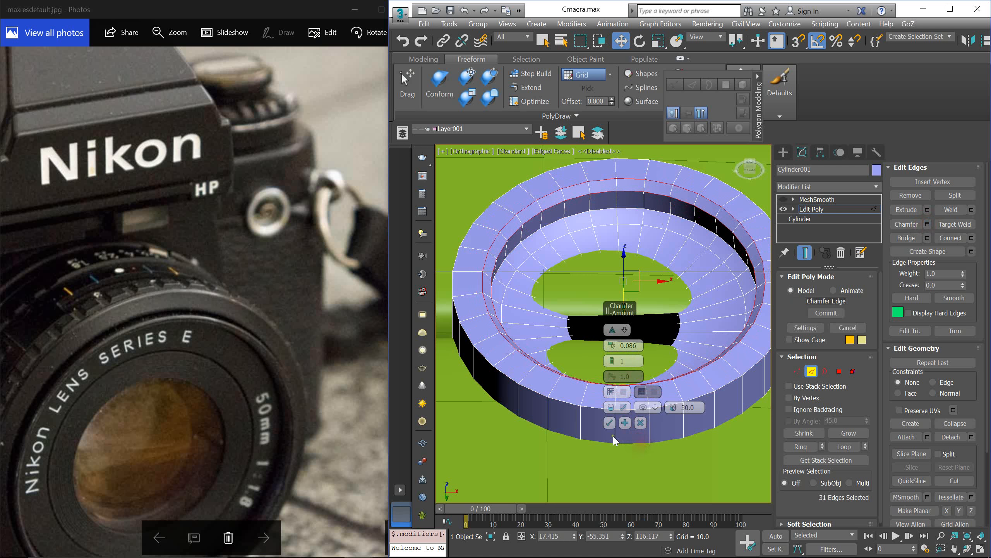
click(610, 423)
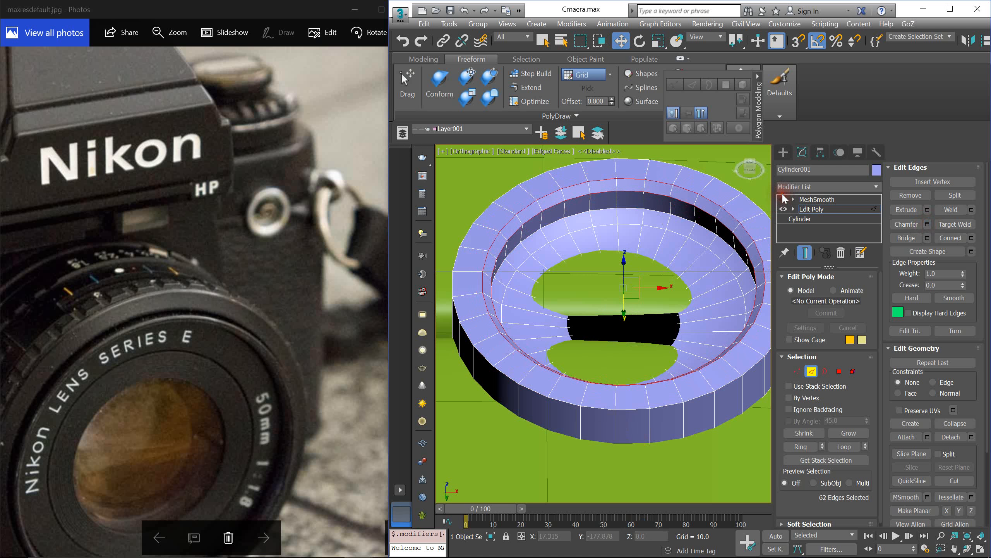
Step: Show the MeshSmooth result again, select the edge loop around the recess's inner wall and scale it to 98 percent
click(783, 199)
alt+middle_drag(747, 224, 580, 238)
click(548, 239)
double_click(550, 227)
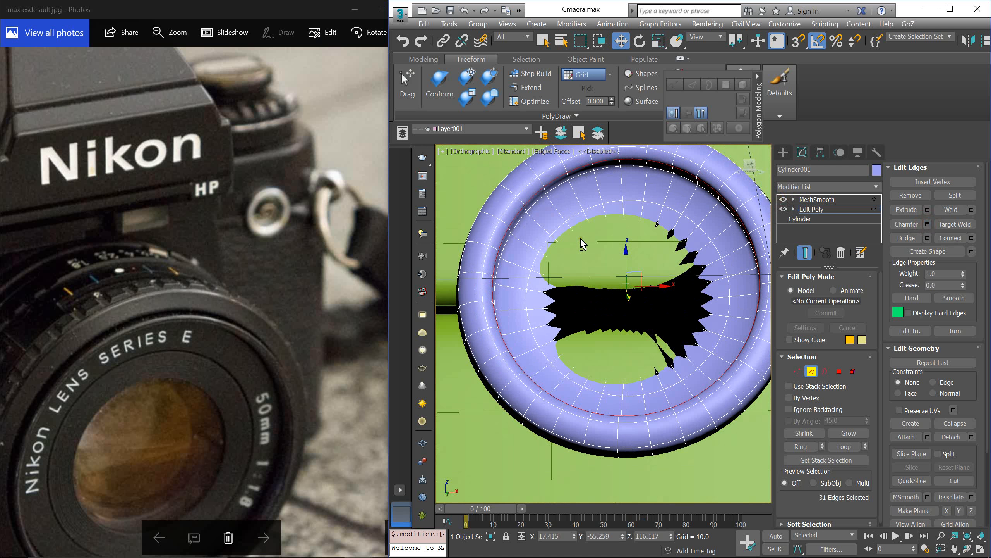
key(r)
drag(635, 292, 650, 303)
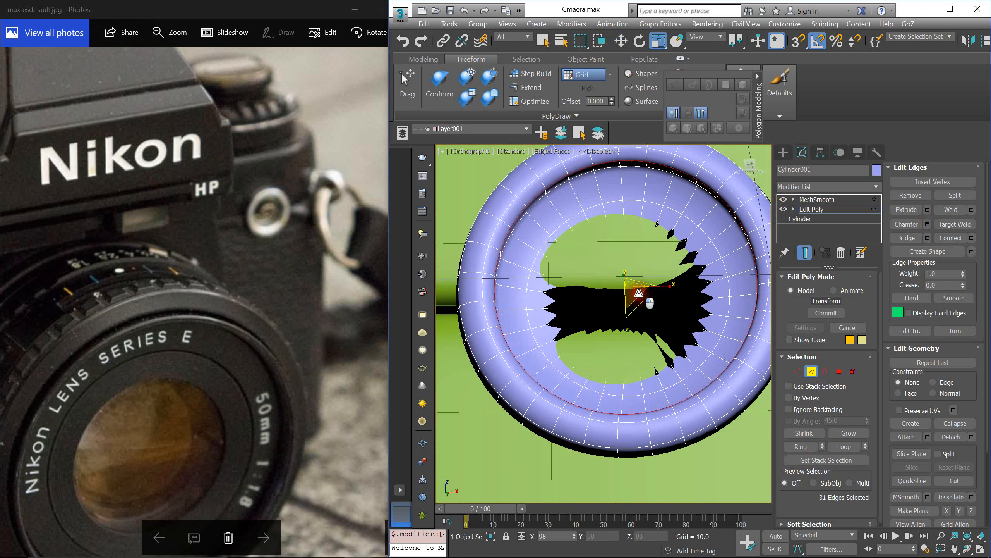
Step: Adjust the inner-wall loop and select the edge loop deeper inside the recess
key(w)
alt+middle_drag(649, 303, 620, 250)
drag(616, 216, 627, 229)
key(r)
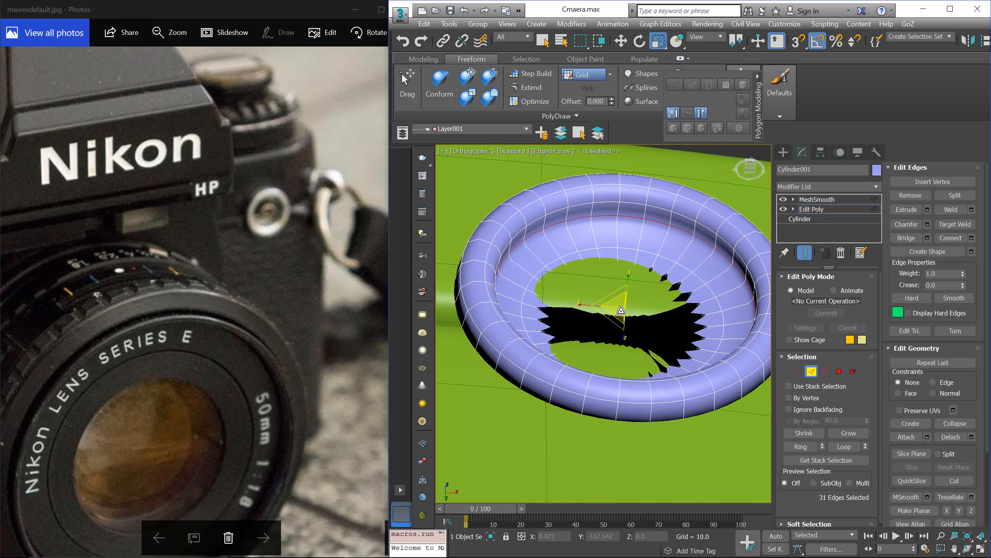
key(w)
alt+middle_drag(621, 311, 612, 254)
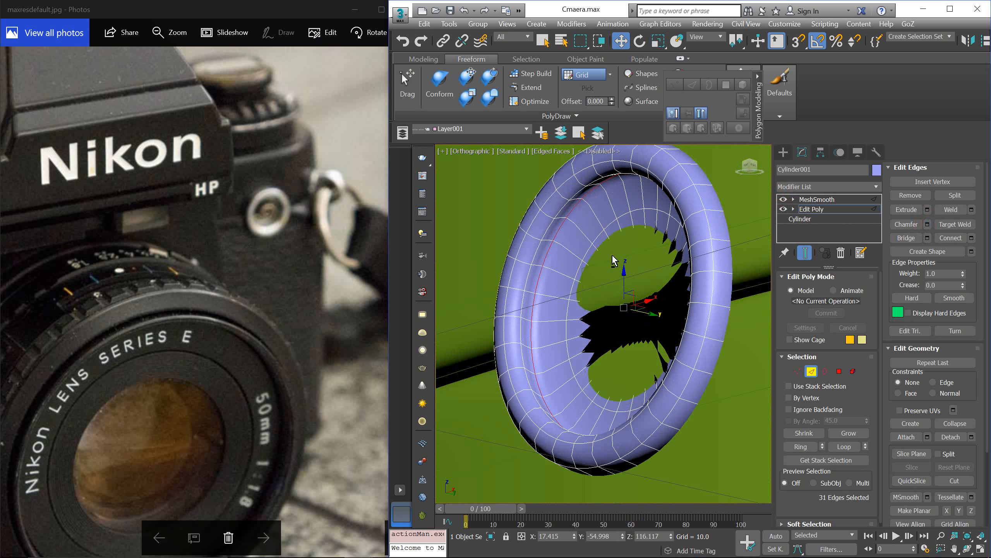
Step: Check the neighbouring recess loops and move the deeper one along Y to about -54.955
click(562, 212)
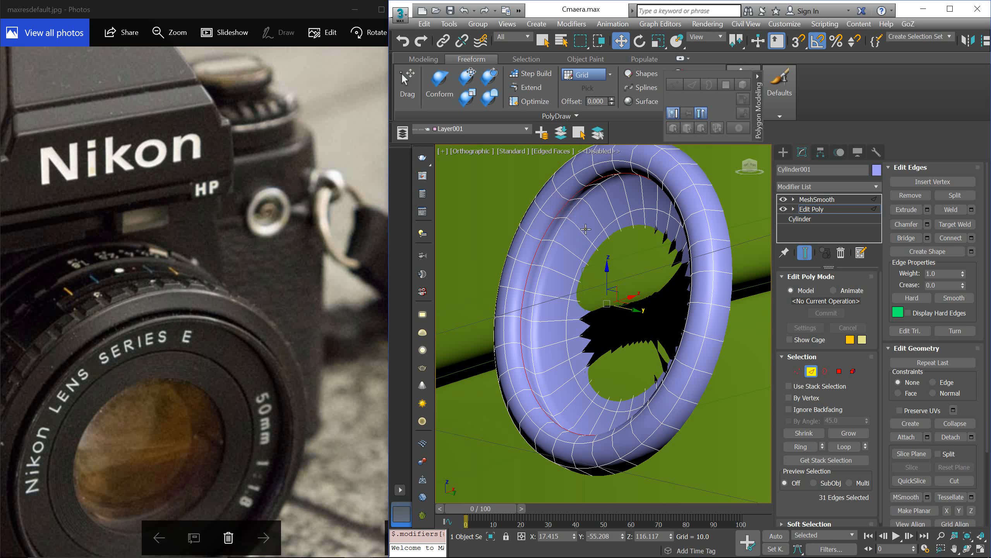
double_click(566, 210)
mouse_move(568, 210)
alt+middle_down()
mouse_move(594, 213)
mouse_move(562, 211)
alt+middle_up()
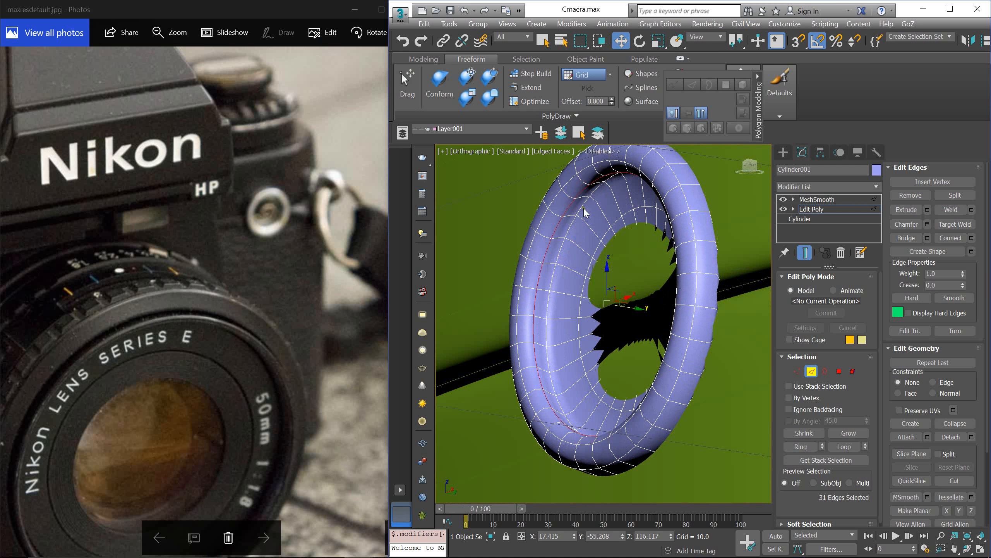
alt+middle_drag(583, 207, 585, 208)
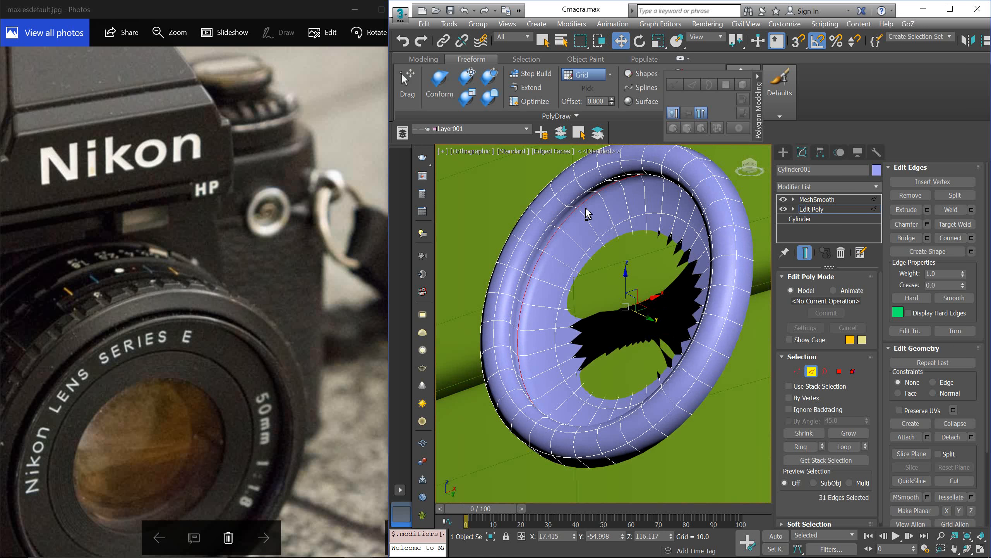
alt+middle_drag(605, 254, 629, 345)
scroll(624, 256, up, 3)
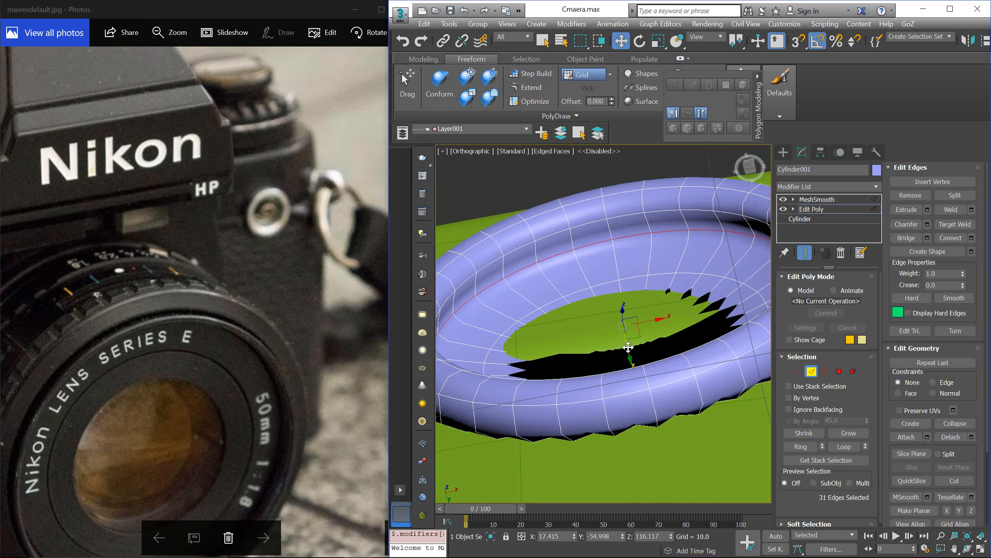
drag(628, 350, 624, 328)
mouse_move(625, 328)
alt+middle_down()
mouse_move(628, 313)
mouse_move(630, 324)
alt+middle_up()
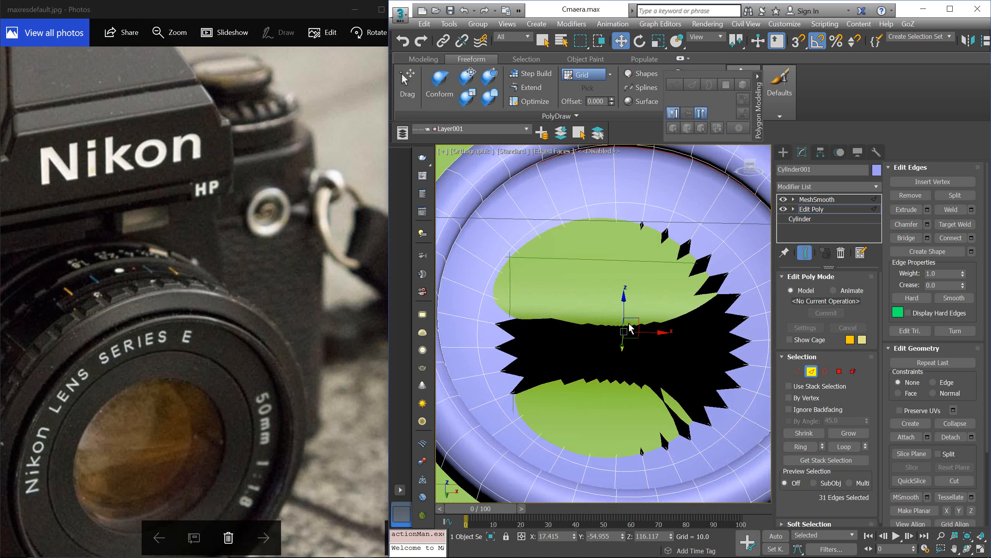
Step: Select the cap polygon on the socket's back side at Polygon level and hide the MeshSmooth result
key(2)
scroll(621, 253, down, 4)
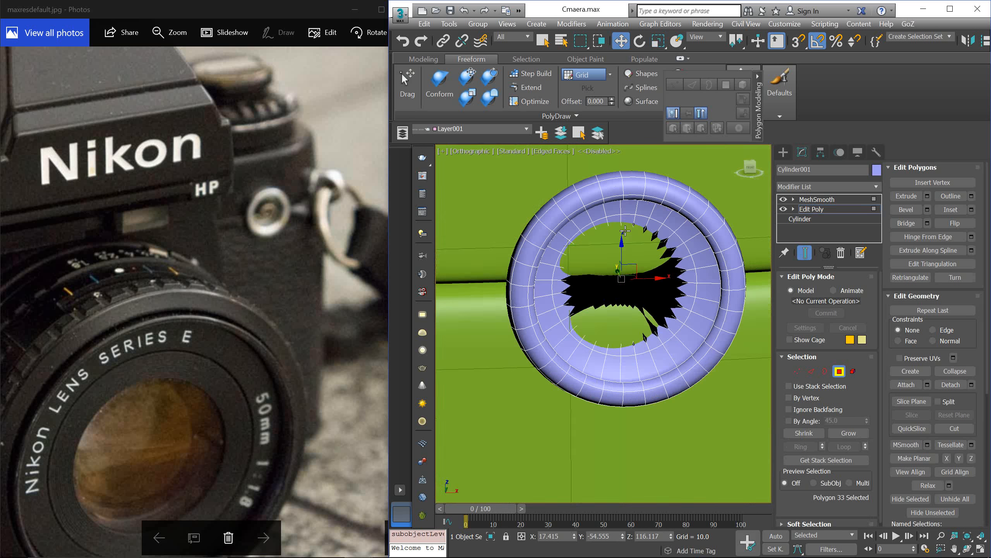
alt+middle_drag(622, 254, 587, 245)
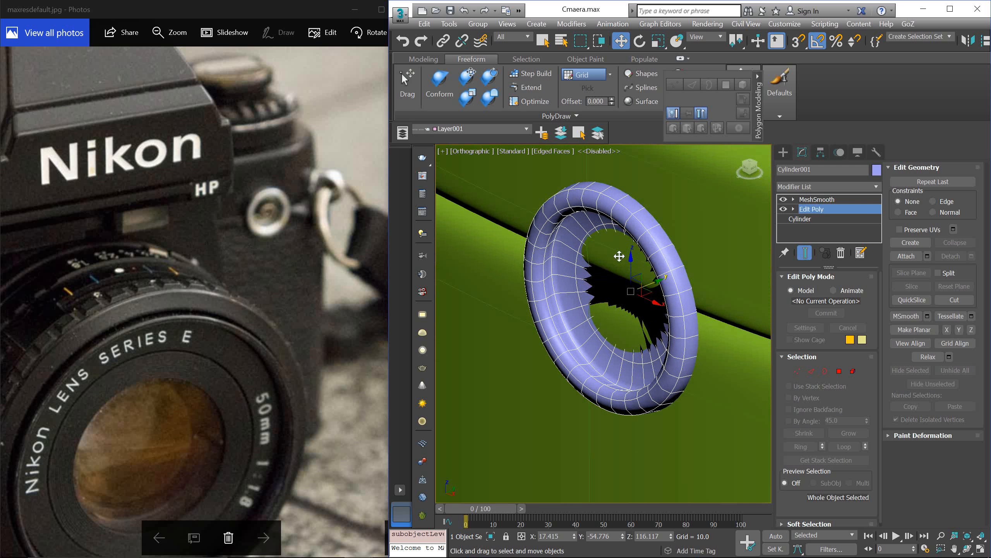
drag(651, 283, 648, 285)
alt+middle_drag(648, 285, 619, 304)
key(4)
click(640, 284)
click(784, 199)
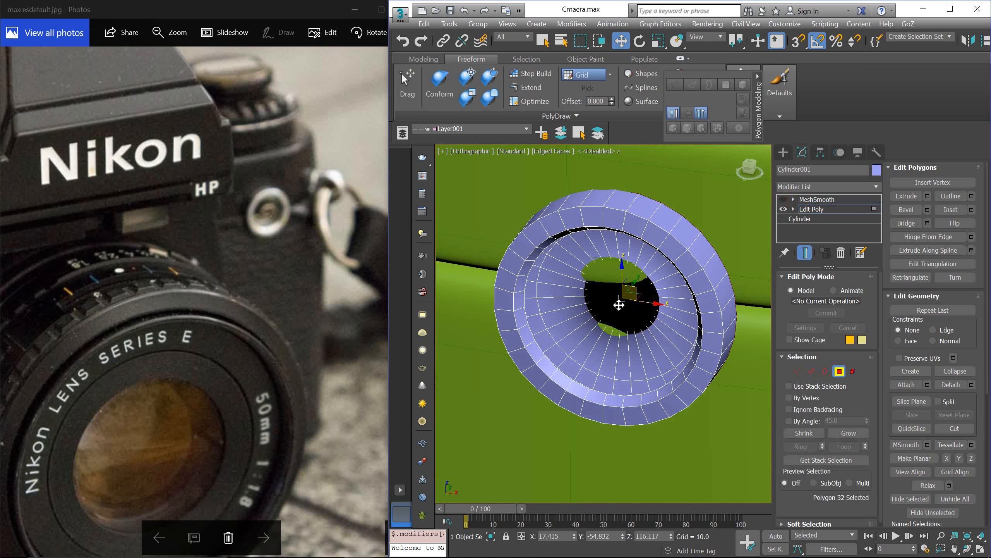
Step: Switch the viewport to wireframe and inspect the crossing floor faces behind the recess from the side
mouse_move(636, 284)
mouse_down()
mouse_move(630, 292)
mouse_move(634, 283)
mouse_up()
right_click(633, 283)
key(F4)
key(F3)
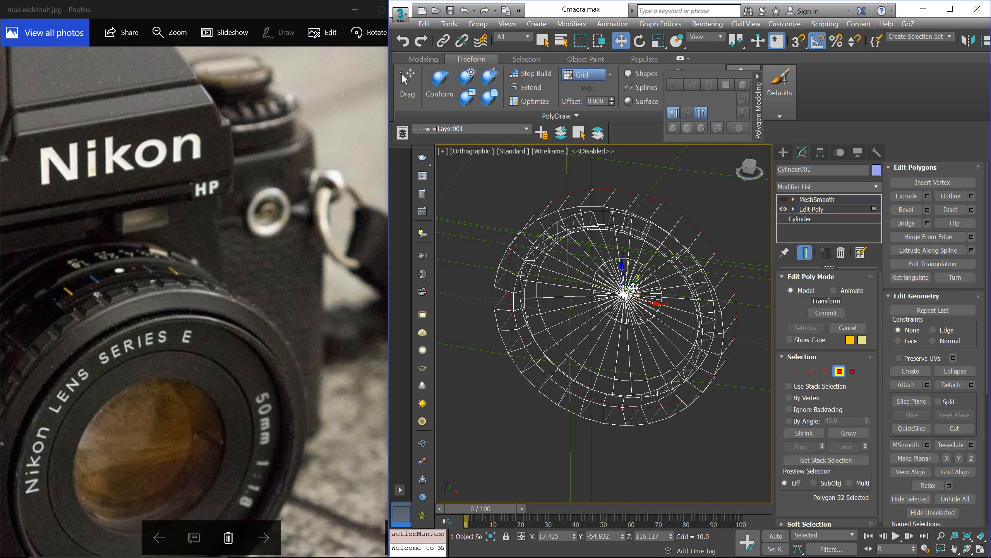
alt+middle_drag(640, 268, 635, 289)
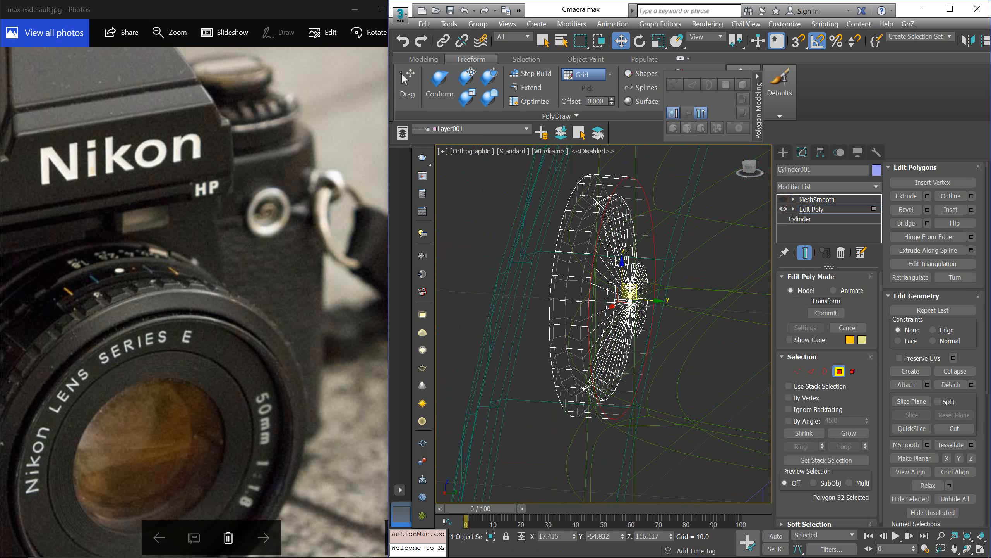
click(646, 295)
shift+click(641, 305)
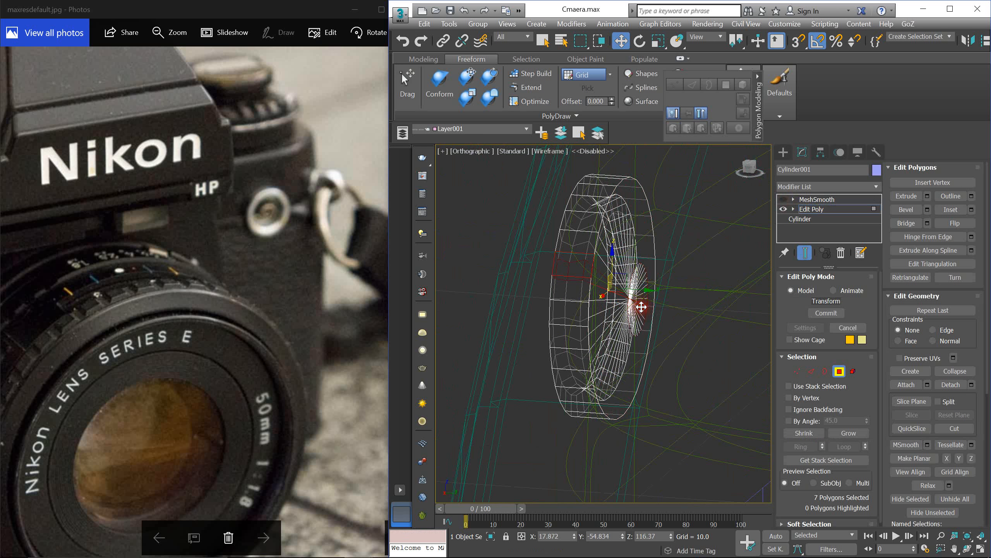
Step: Select the ring of vertices behind the floor's crossing point at Vertex level and scale it up to uncross the faces
scroll(641, 304, up, 5)
alt+middle_drag(642, 303, 616, 214)
drag(592, 177, 650, 405)
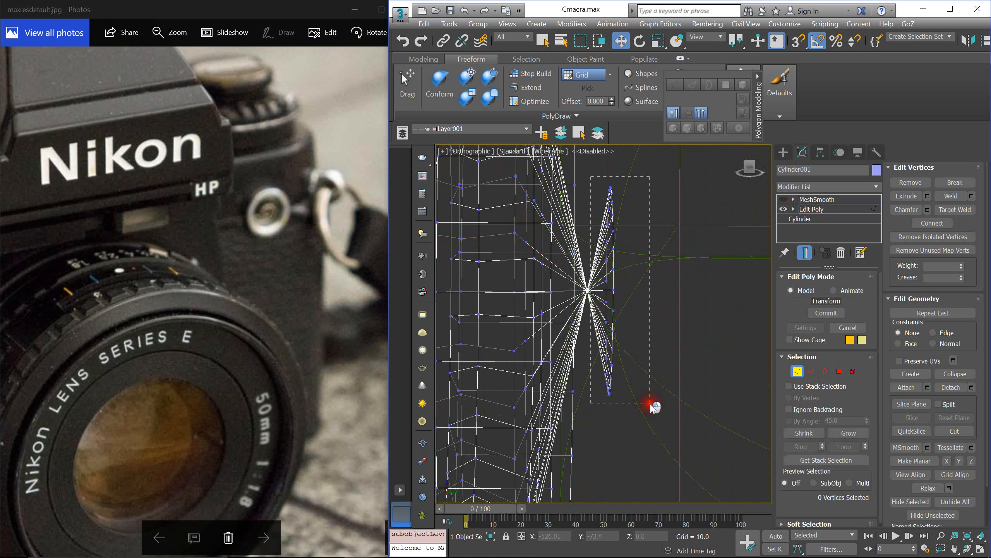
key(r)
drag(635, 315, 697, 280)
key(w)
Step: Try deleting the vertex ring, undo the deletion, and isolate the socket in shaded view
key(Delete)
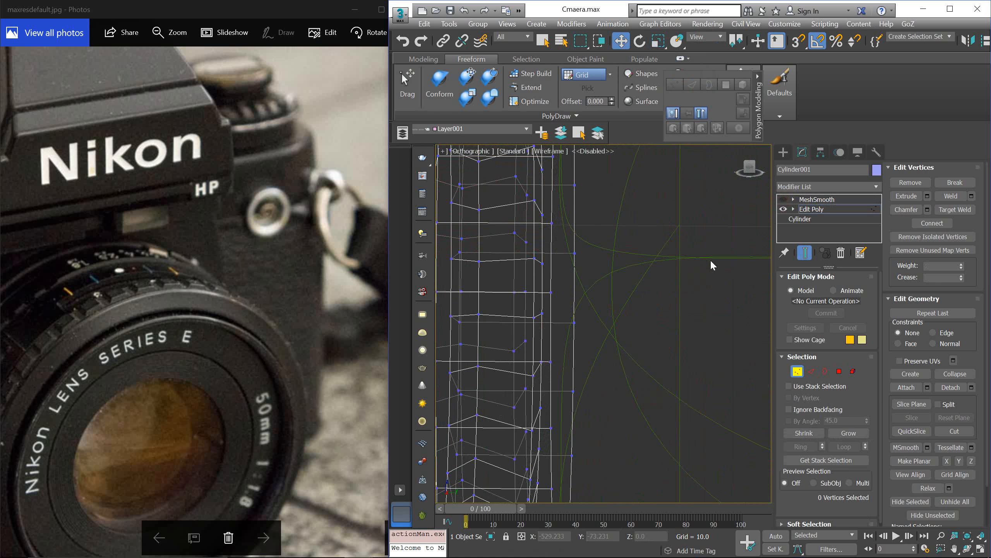
key(ctrl+z)
alt+middle_drag(680, 276, 691, 279)
key(F3)
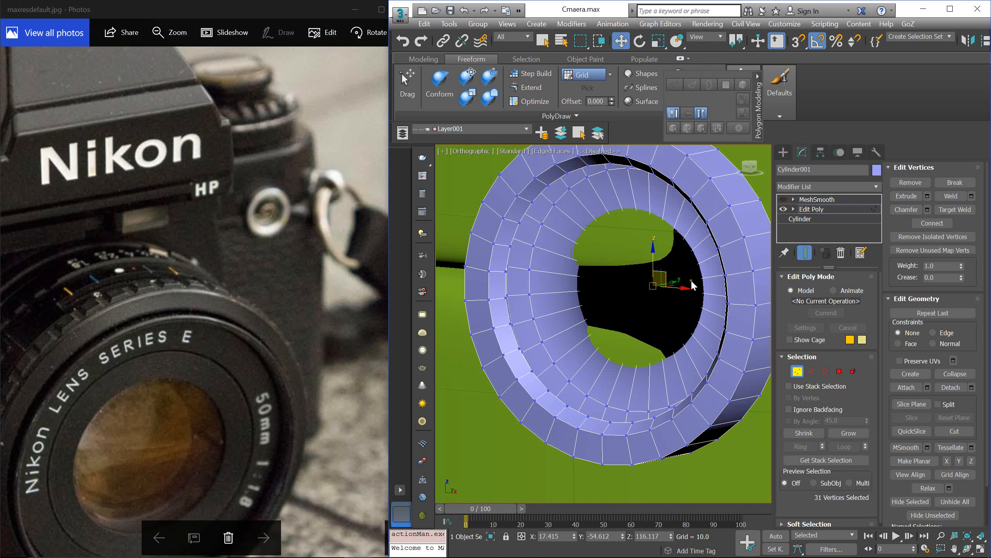
key(alt+q)
scroll(637, 313, down, 10)
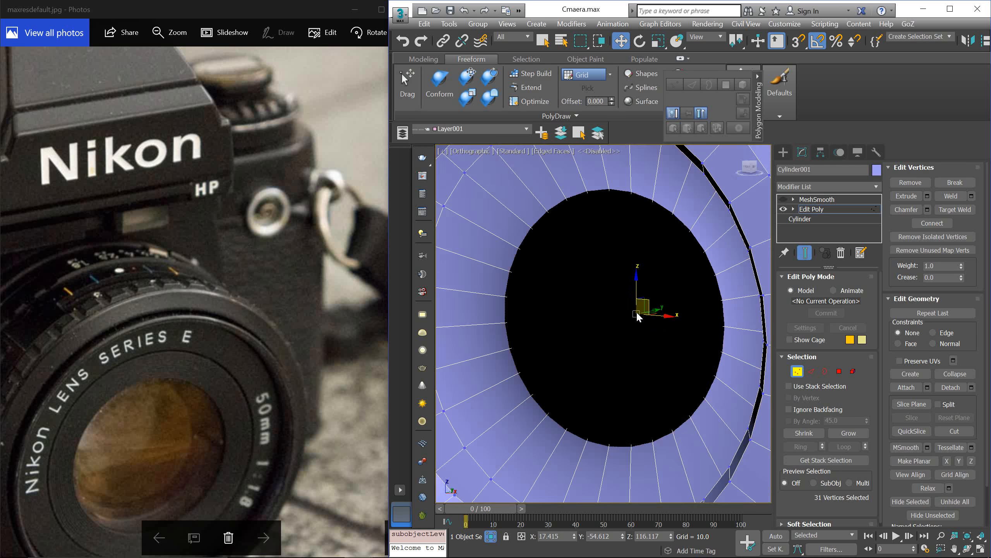
Step: Delete the recess floor's center vertex ring and select the resulting open border at Border level
alt+middle_drag(636, 311, 614, 318)
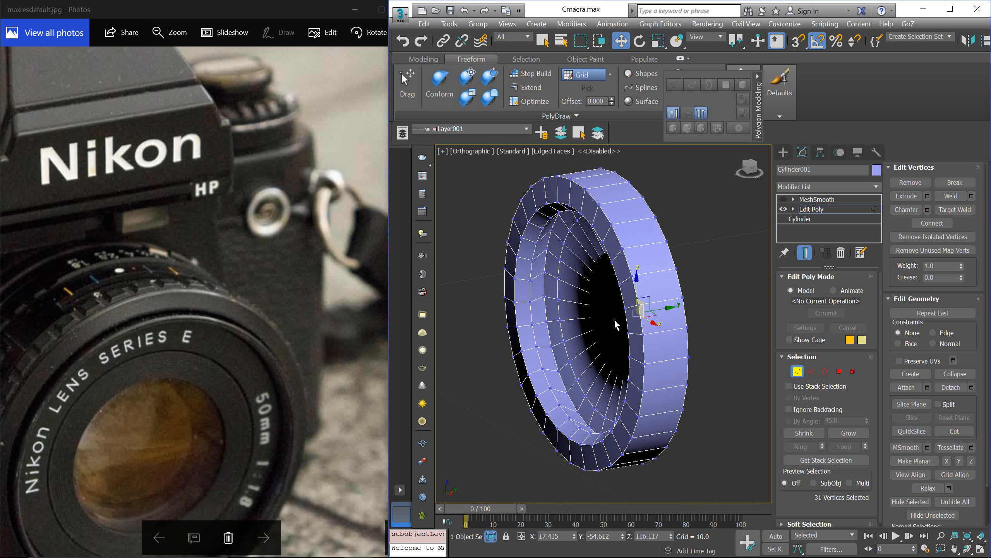
click(613, 317)
key(3)
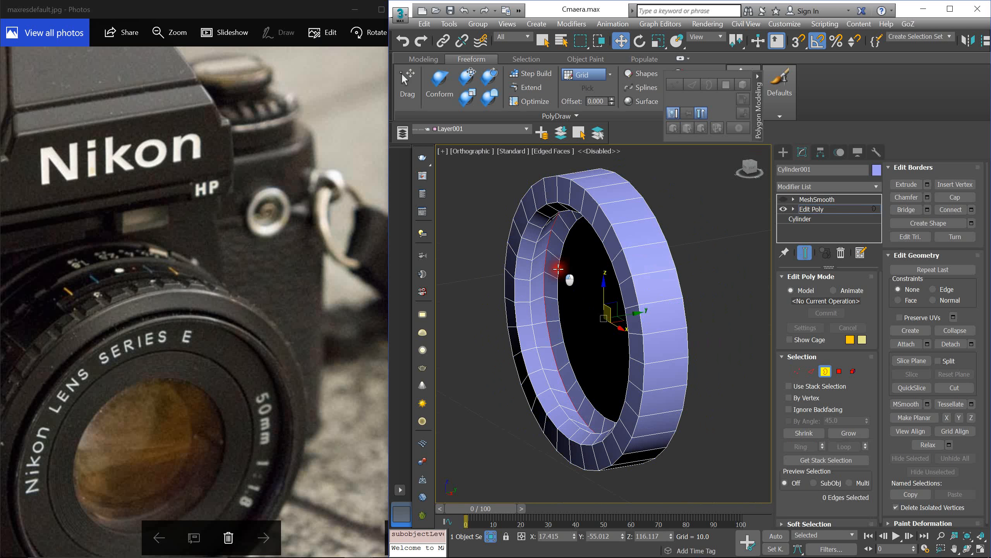
click(558, 272)
alt+middle_drag(558, 273, 603, 245)
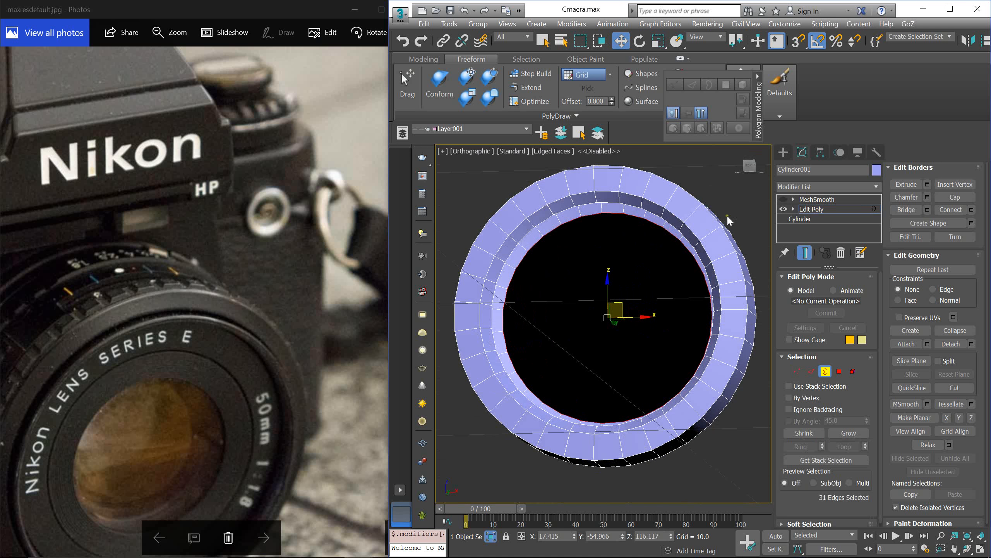
Step: Extrude the open border inward by scaling copies of it twice, forming a flat recess floor with a small center hole
click(927, 198)
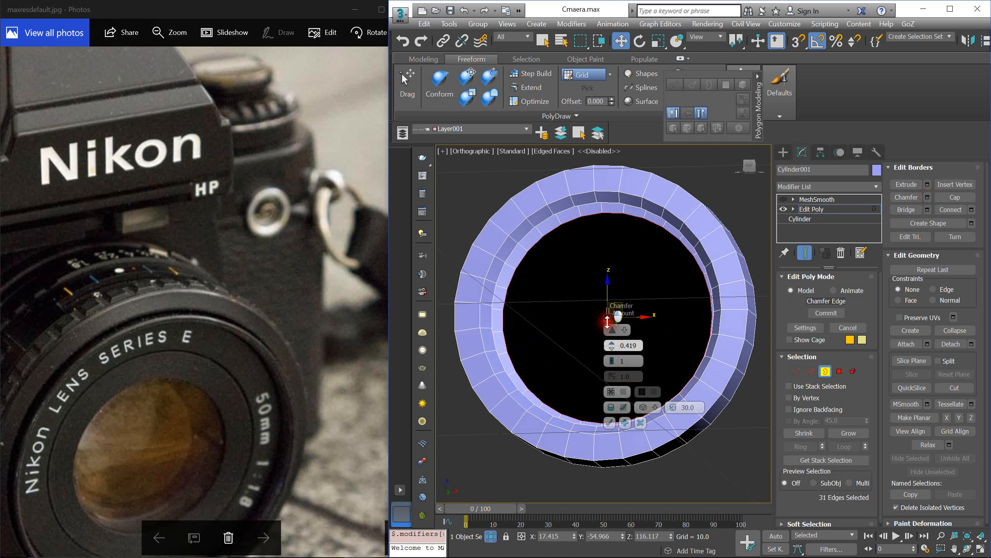
click(641, 422)
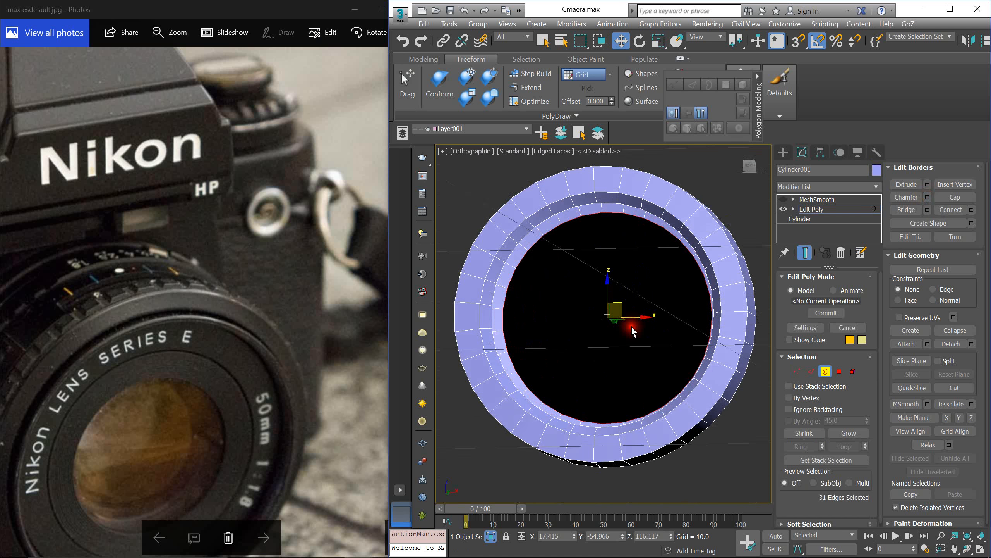
alt+middle_drag(631, 328, 646, 331)
key(r)
drag(596, 308, 617, 386)
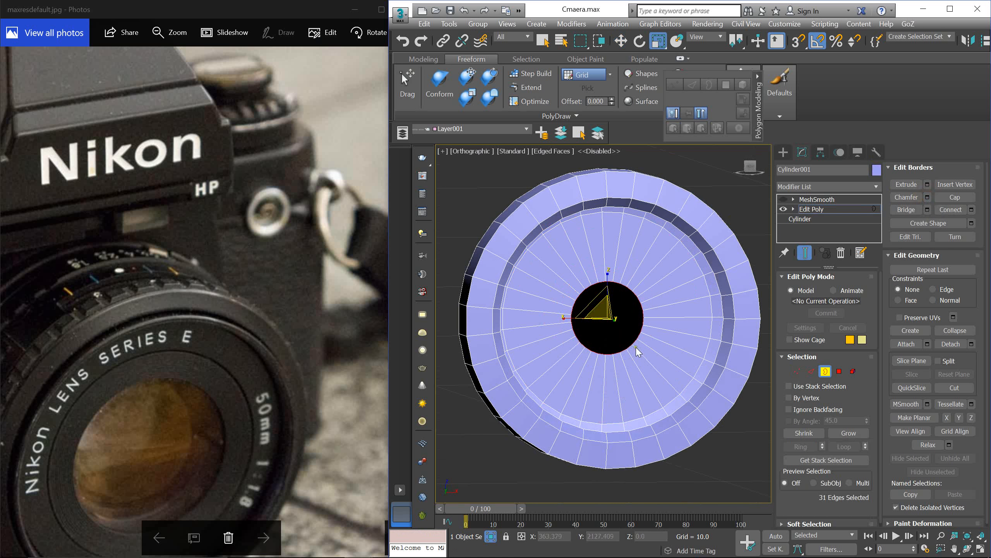
key(w)
key(r)
shift+drag(602, 309, 609, 367)
key(w)
alt+middle_drag(620, 309, 578, 312)
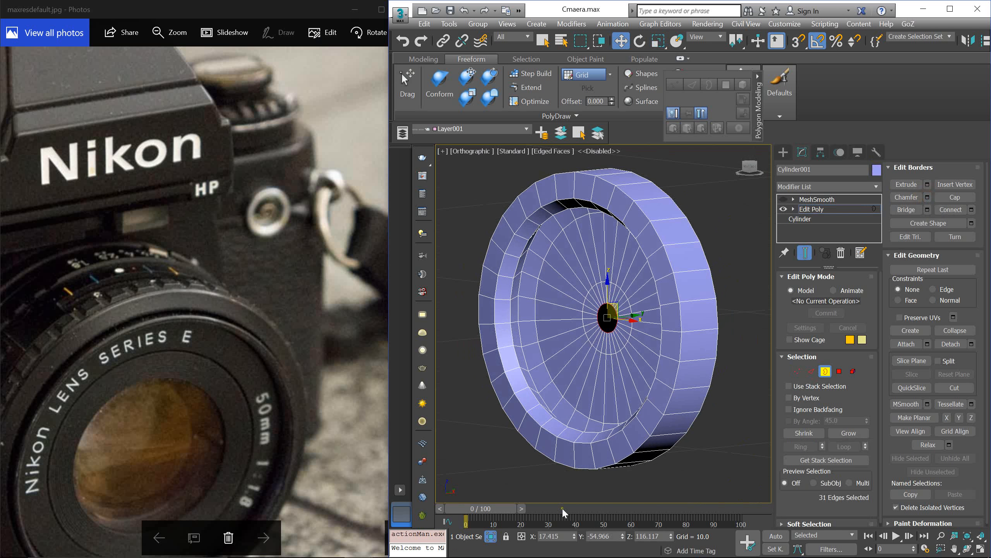
Step: Exit isolation mode and show the MeshSmooth result on the socket with its rebuilt floor
click(495, 534)
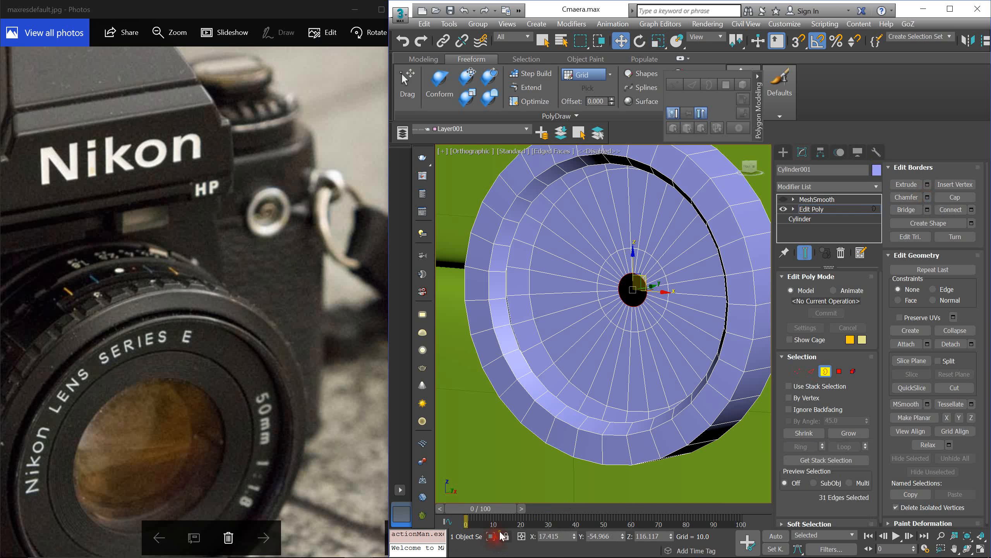
click(784, 199)
mouse_move(684, 230)
alt+middle_down()
mouse_move(669, 245)
mouse_move(668, 227)
mouse_move(694, 234)
mouse_move(670, 239)
alt+middle_up()
scroll(680, 228, down, 2)
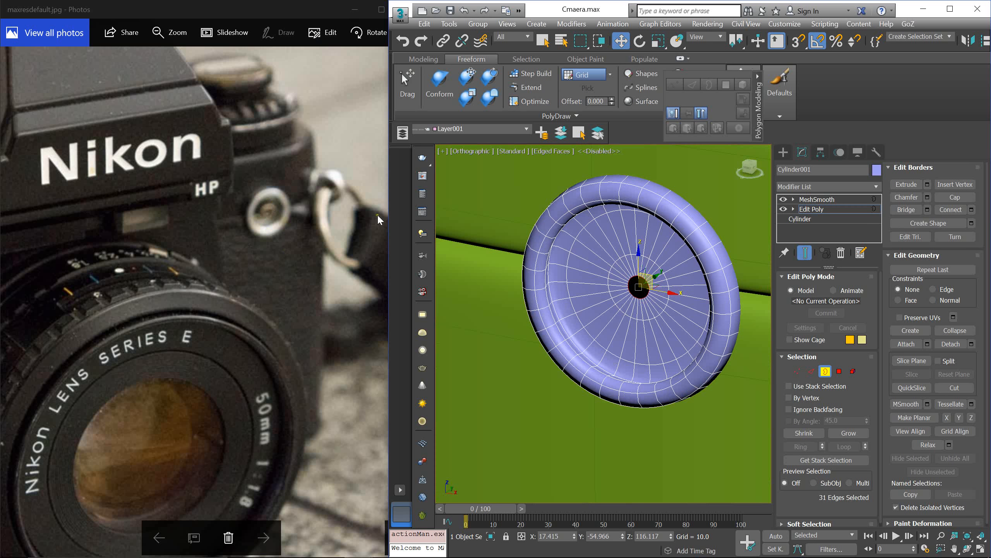
Step: Switch the socket to Polygon level and hide its MeshSmooth result to show the base mesh
scroll(633, 278, up, 2)
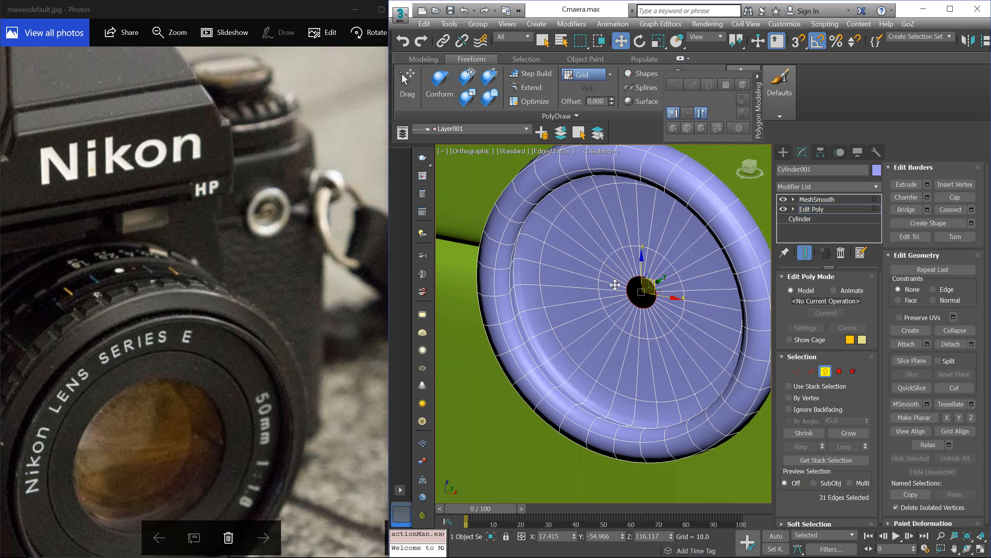
key(4)
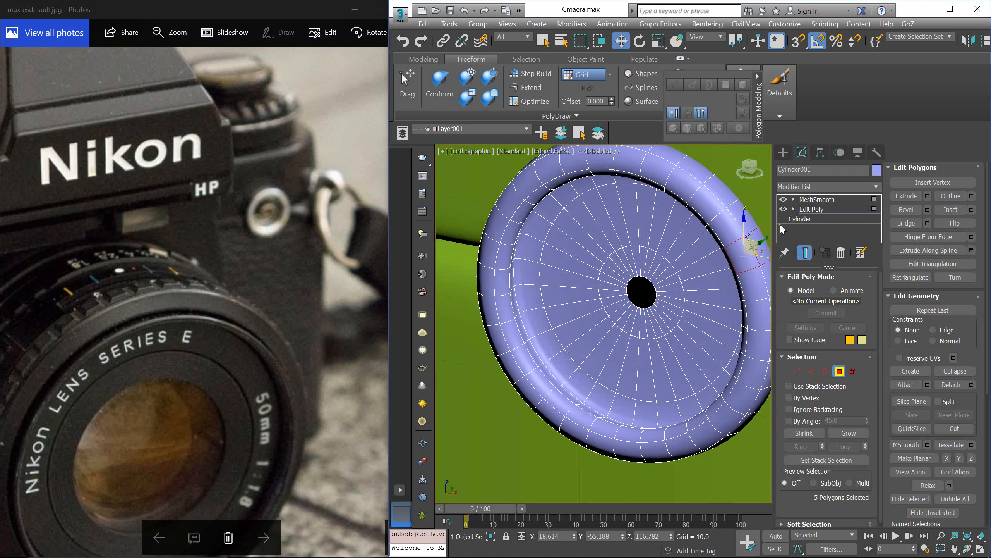
click(784, 200)
click(630, 260)
shift+drag(656, 273, 653, 317)
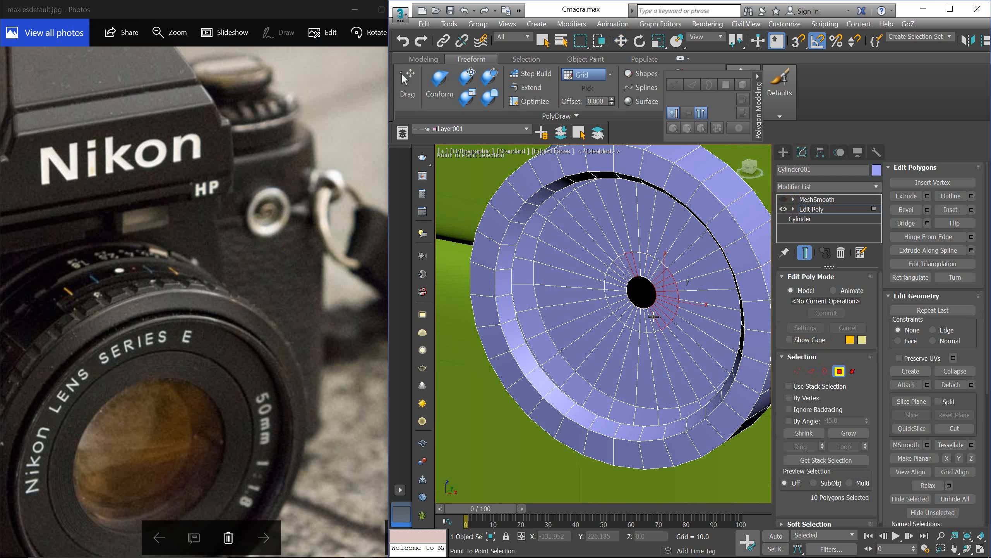
right_click(621, 304)
Step: Select the full ring of polygons around the center hole of the recess floor with Point To Point Selection
click(621, 304)
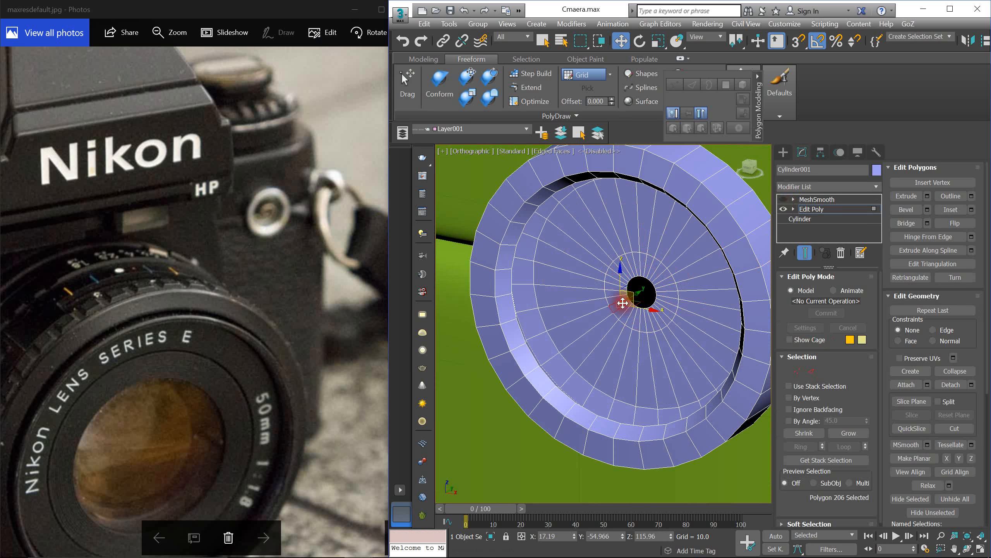
ctrl+click(665, 305)
key(alt+p)
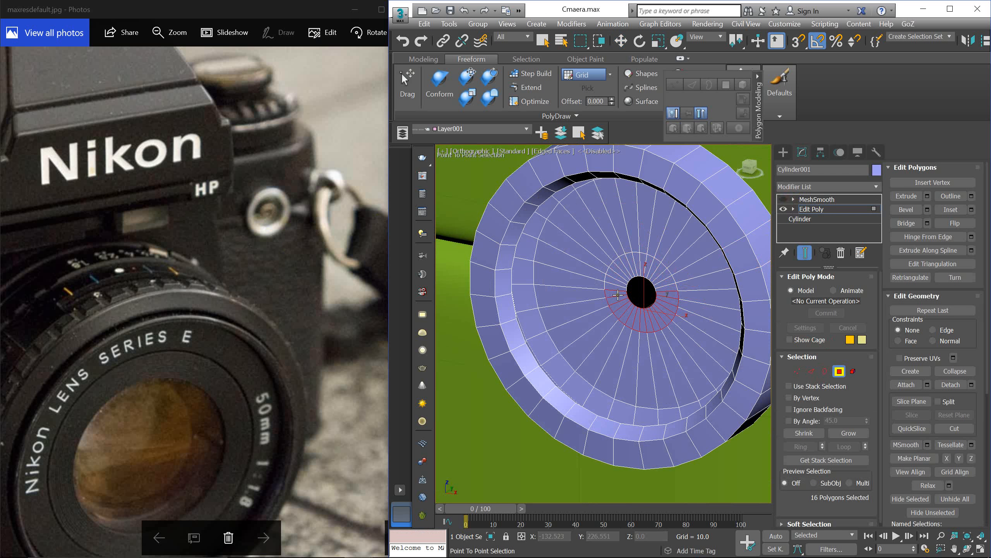
click(633, 266)
click(659, 280)
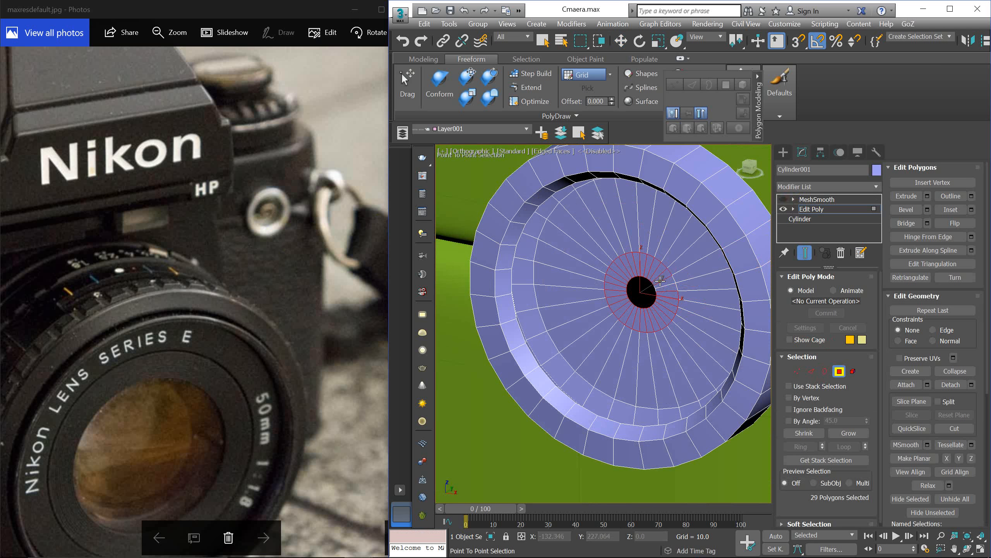
click(665, 288)
key(w)
Step: Clone the selected polygon ring forward along Y as a separate object, exit Polygon level, and select the new ring
scroll(662, 289, up, 5)
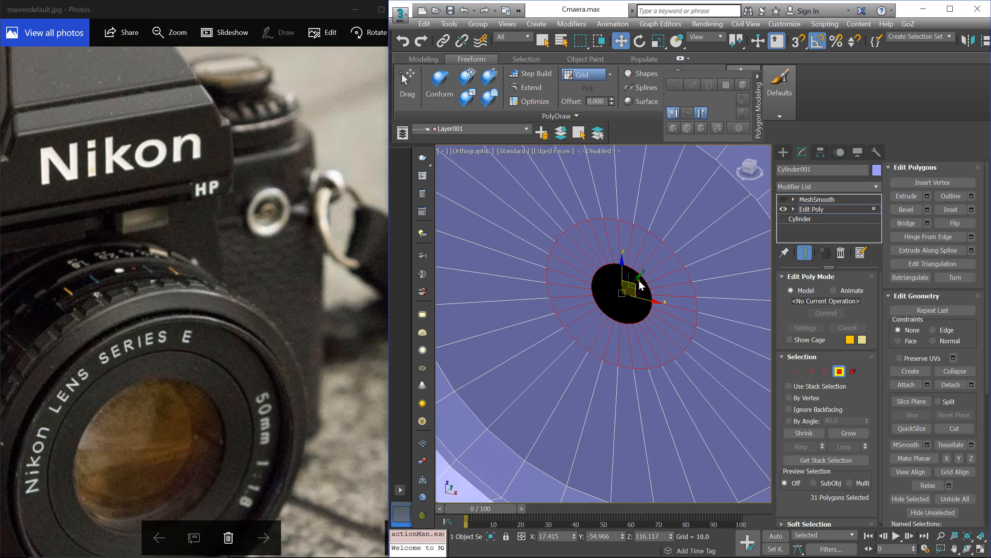
drag(638, 280, 619, 302)
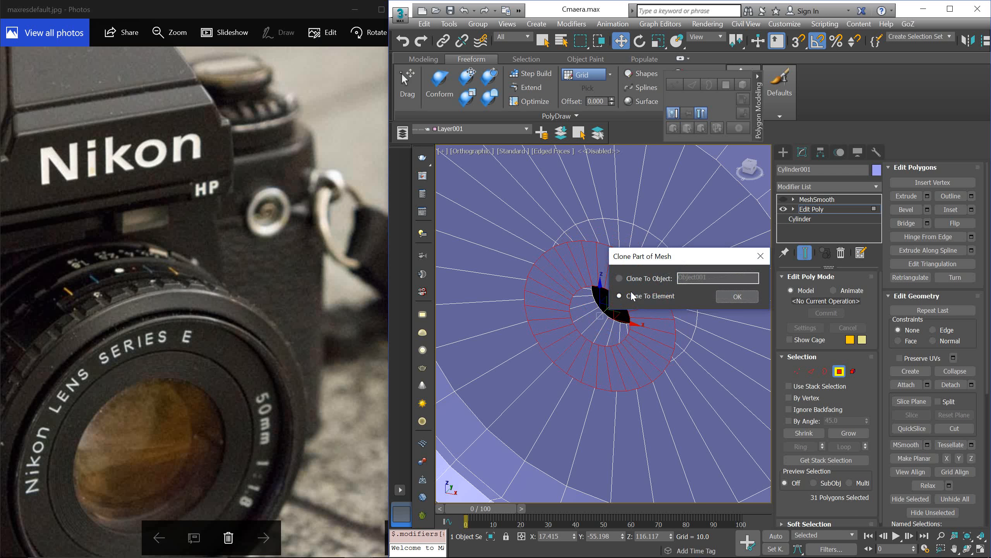
click(648, 277)
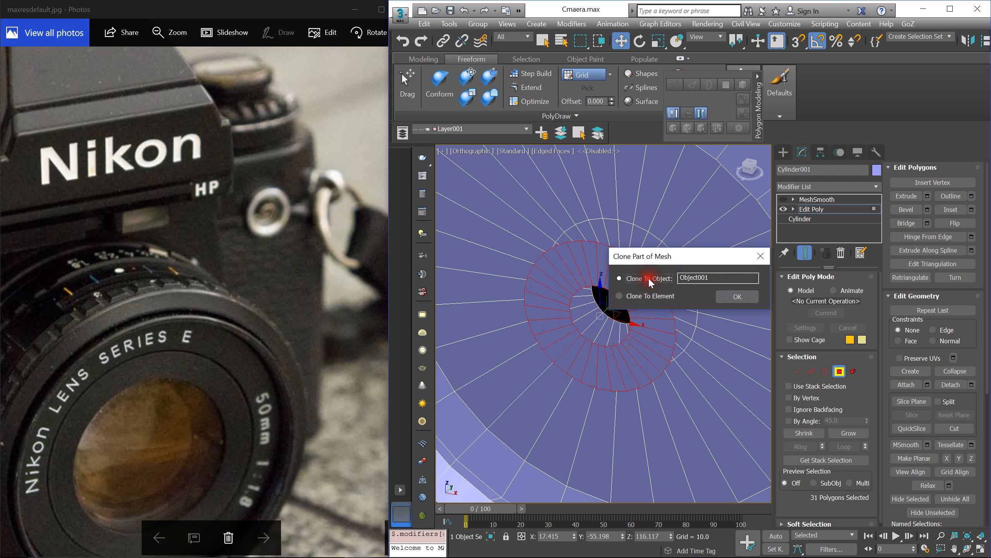
click(737, 296)
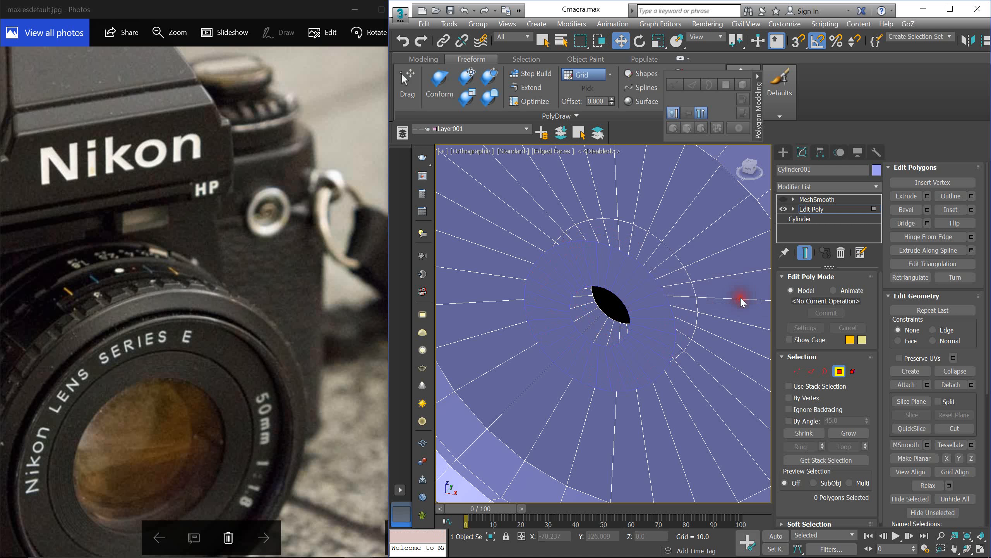
click(841, 373)
click(597, 274)
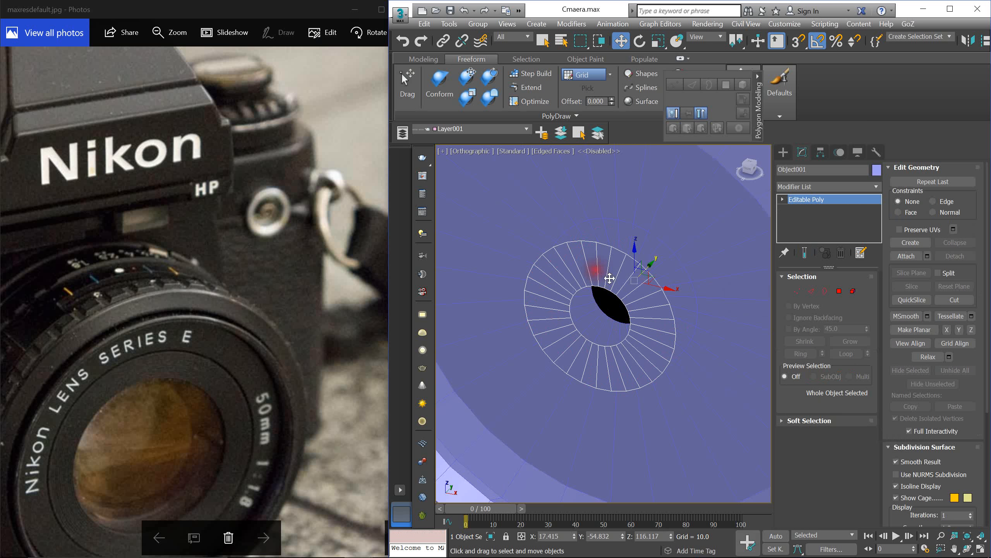
Step: Scale the cloned ring down uniformly in front of the recess floor
scroll(632, 285, down, 5)
scroll(598, 299, up, 3)
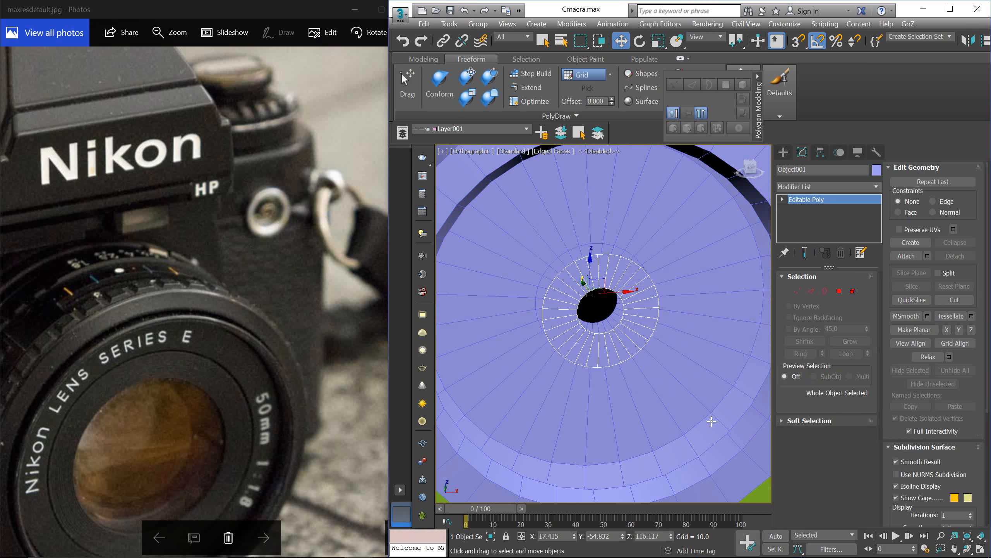
scroll(677, 361, up, 3)
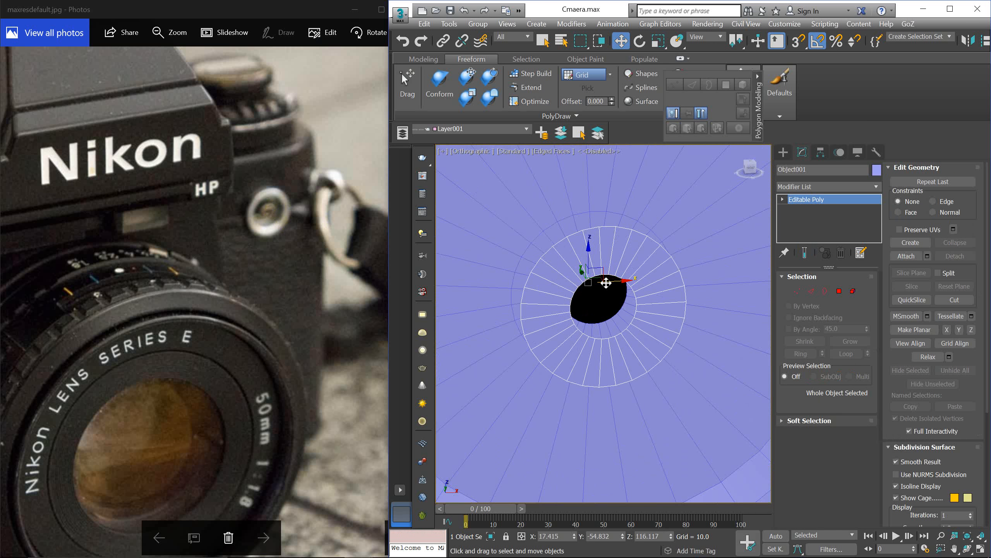
alt+middle_drag(606, 283, 598, 269)
scroll(597, 269, down, 4)
scroll(598, 269, up, 5)
key(r)
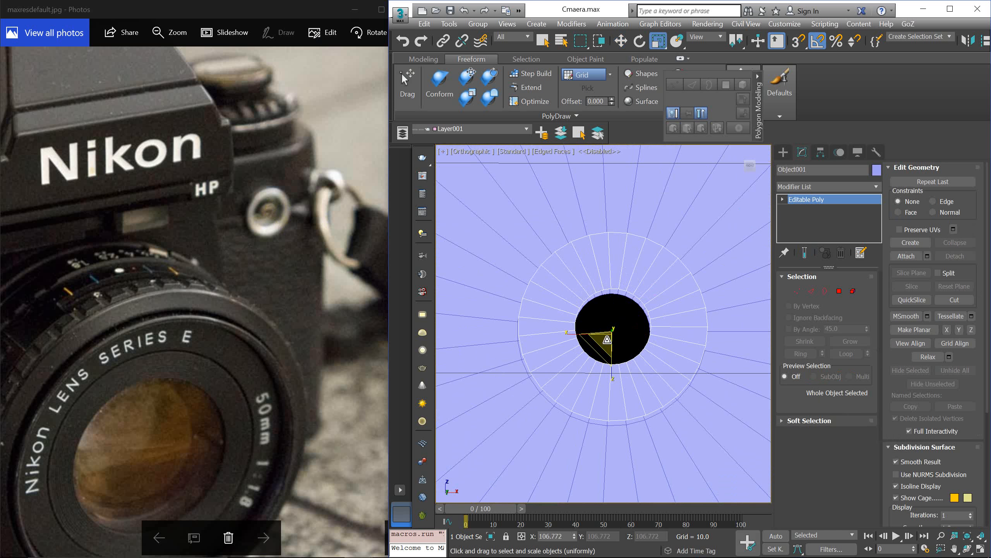
key(w)
alt+middle_drag(599, 326, 587, 303)
key(r)
drag(604, 339, 608, 356)
key(w)
alt+middle_drag(608, 356, 561, 294)
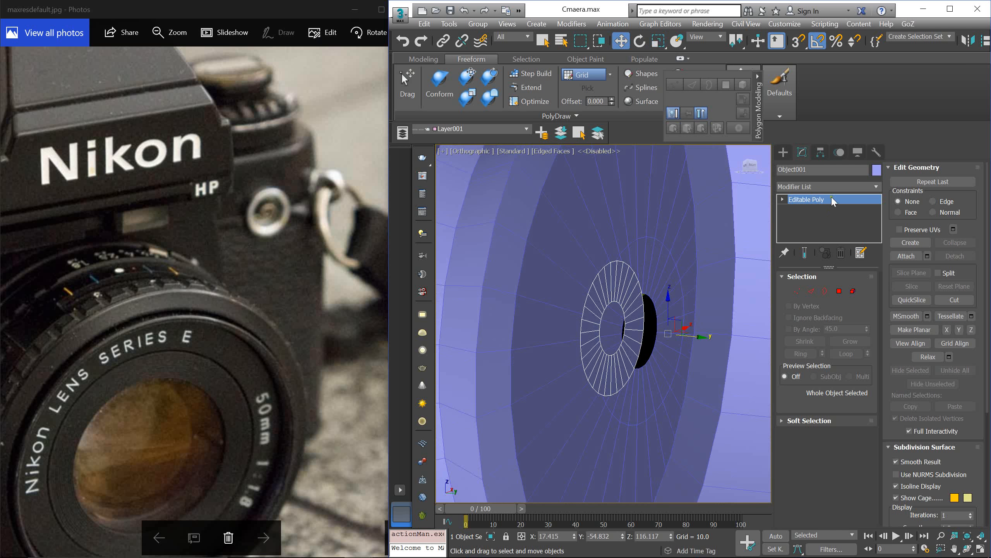
Step: Center the cloned ring's pivot on the object
click(821, 153)
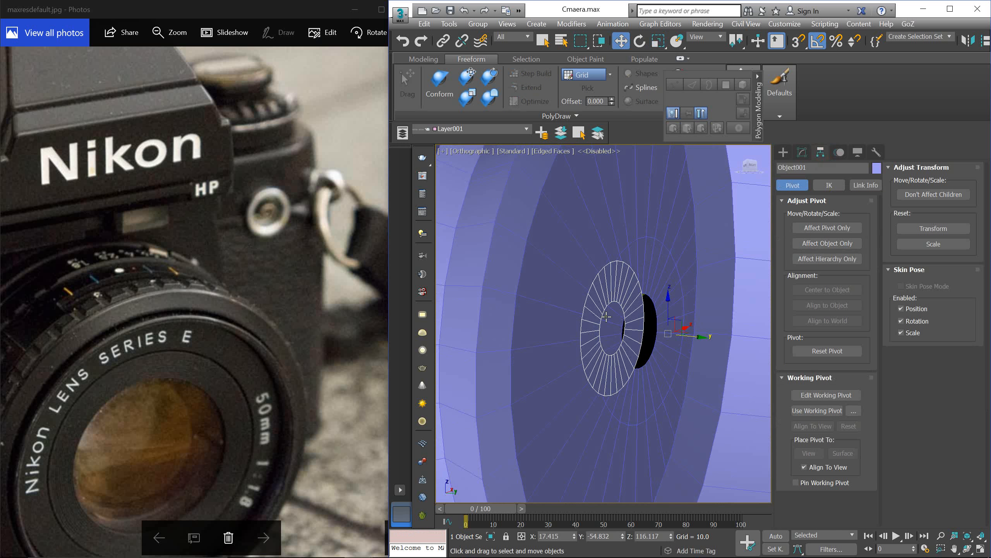
click(820, 228)
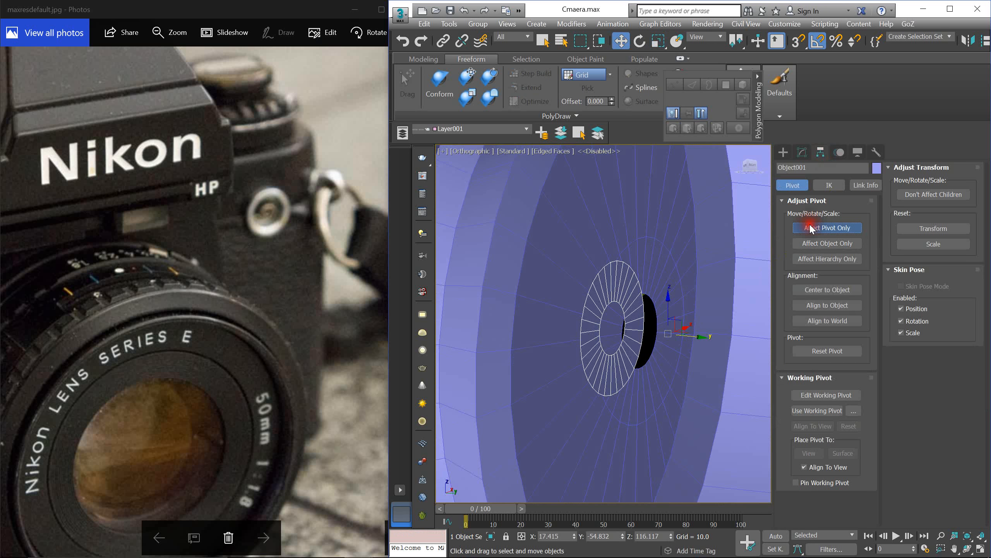
click(820, 289)
click(827, 228)
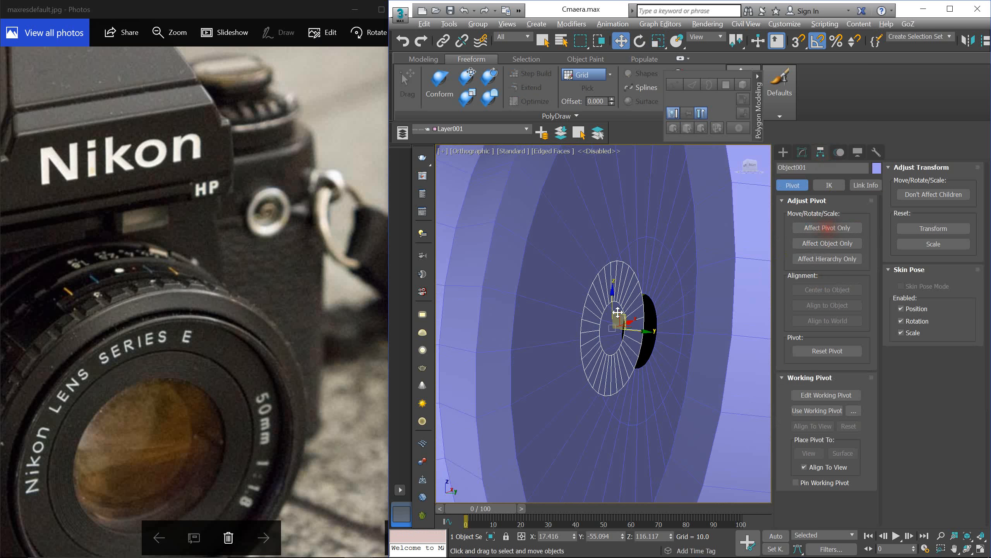
Step: Scale the cloned ring down further about its centered pivot
alt+middle_drag(664, 312, 686, 310)
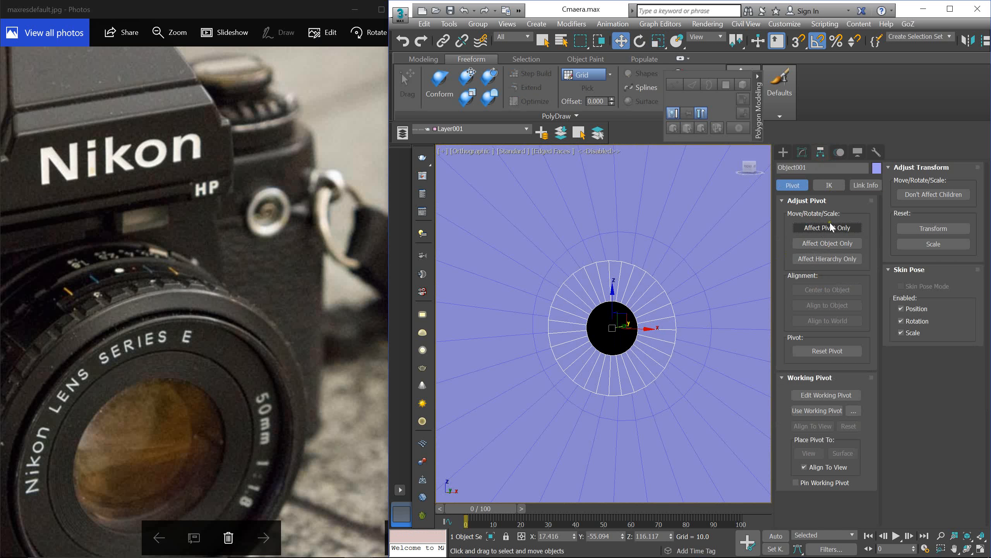
key(r)
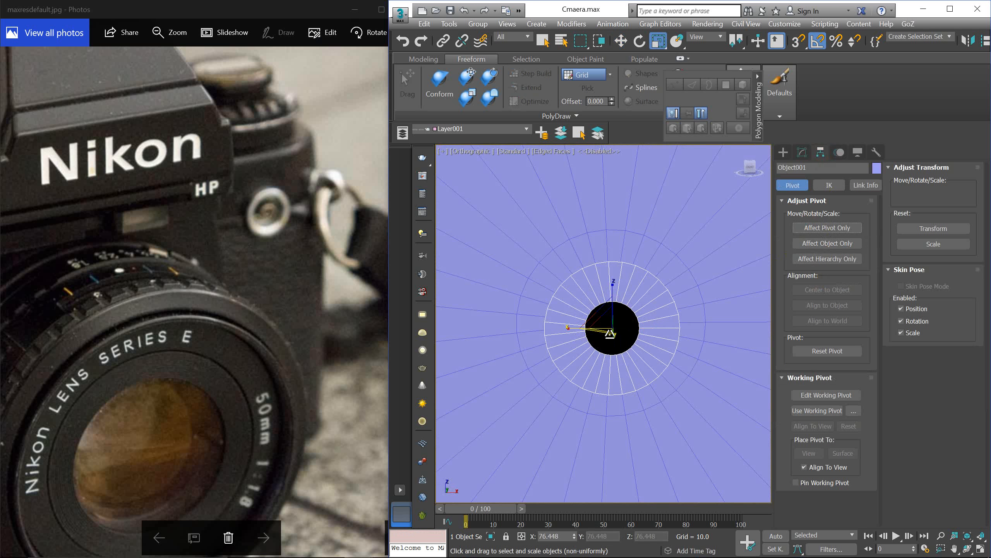
drag(611, 326, 612, 331)
key(w)
Step: Select the cloned ring's inner border at Border level and move it slightly forward along Y, away from the recess floor
alt+middle_drag(622, 339, 573, 351)
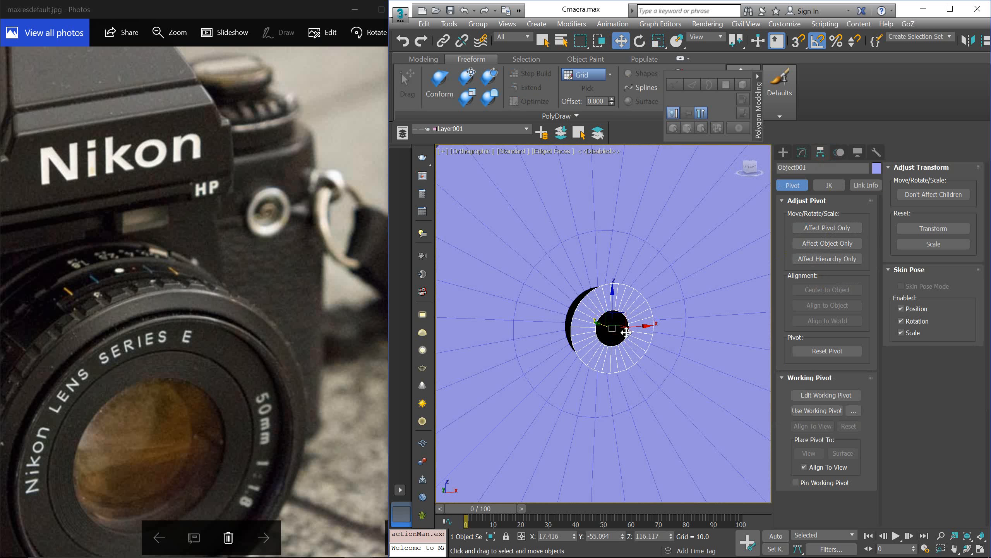
key(3)
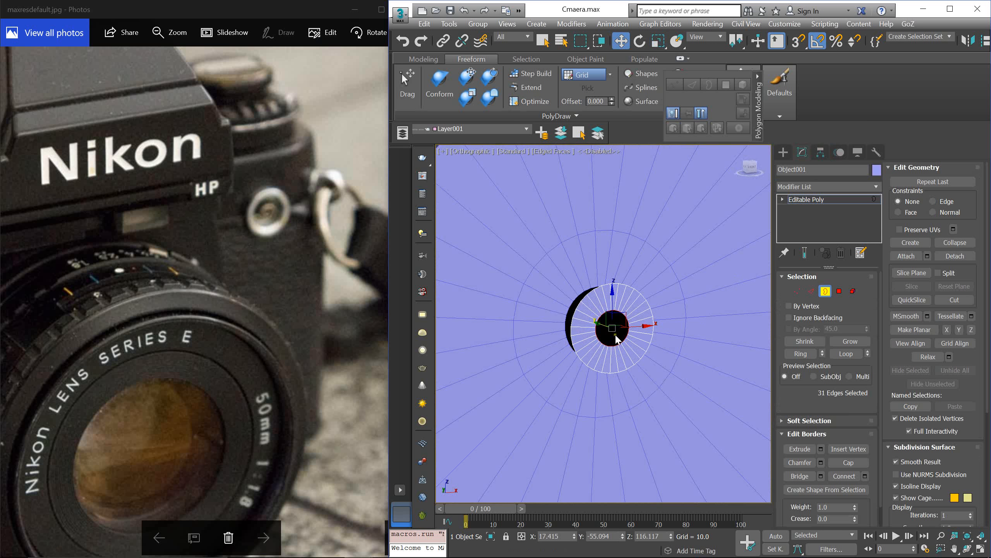
click(627, 336)
click(631, 343)
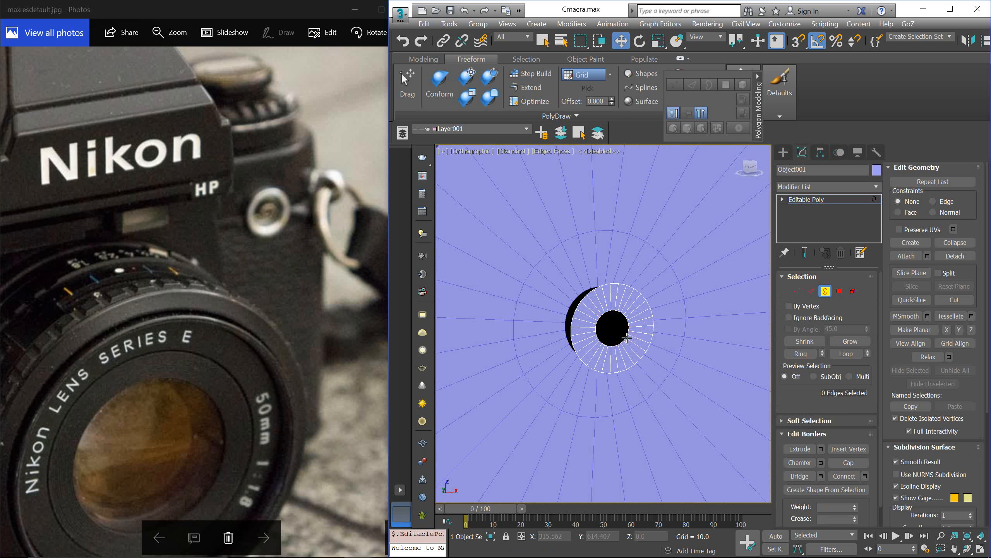
click(626, 338)
scroll(625, 338, up, 5)
click(626, 337)
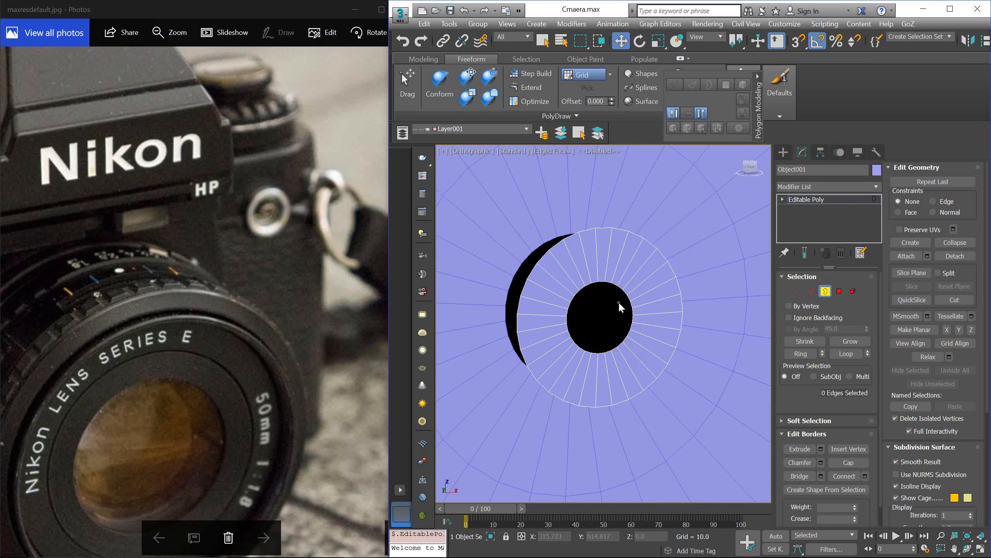
click(664, 259)
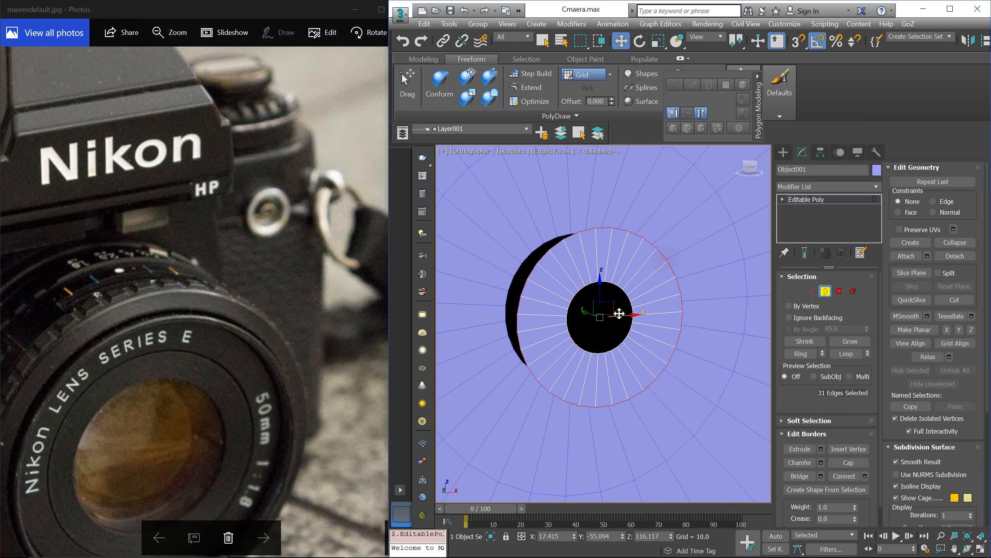
click(617, 340)
alt+middle_drag(617, 341, 580, 312)
drag(581, 312, 590, 316)
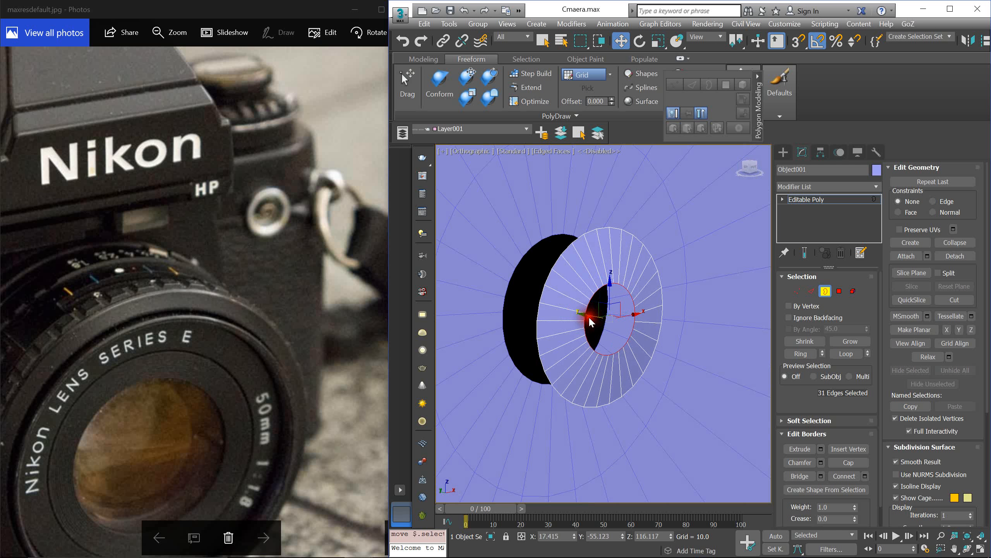
Step: Extrude the ring's outer border back toward the recess floor and connect one edge loop around the new side wall
click(557, 260)
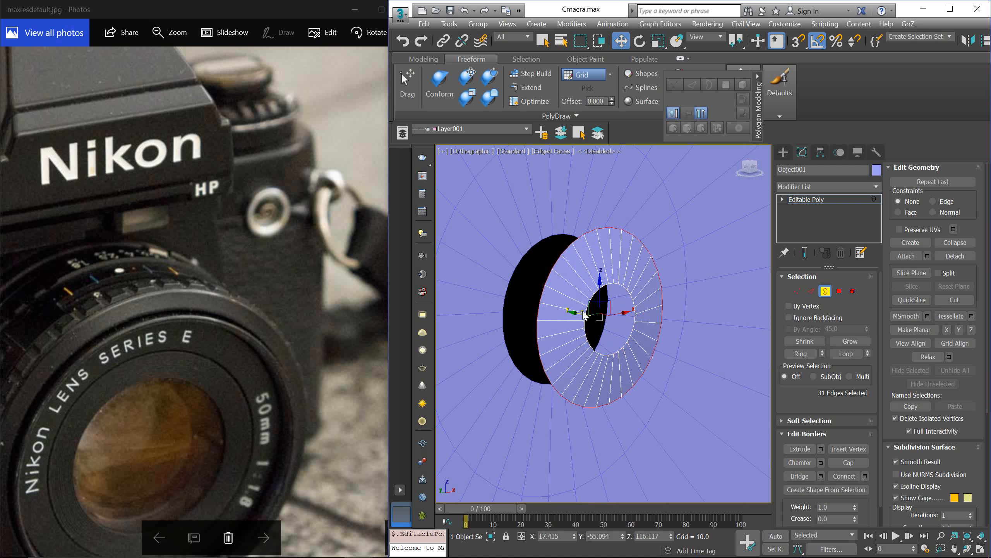
shift+drag(581, 313, 561, 314)
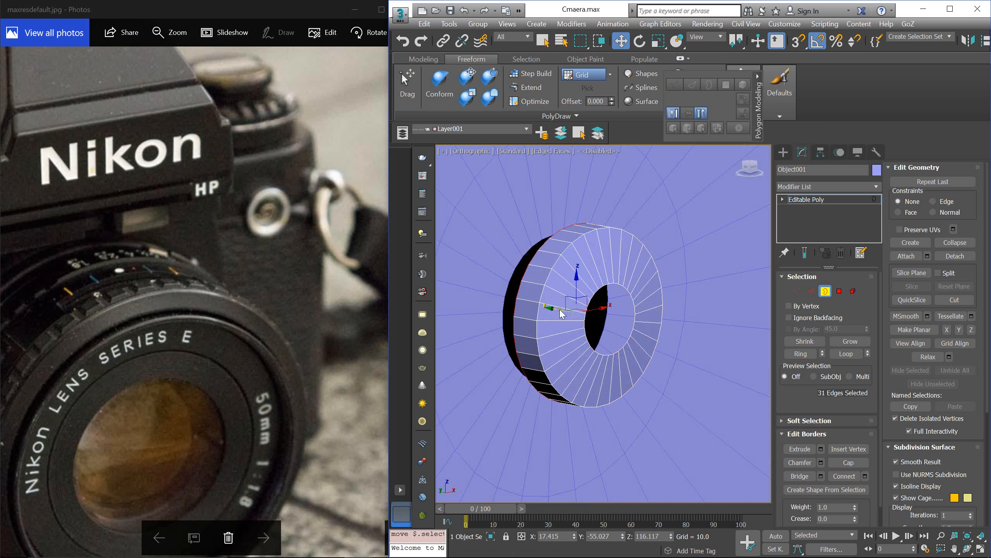
key(2)
click(544, 267)
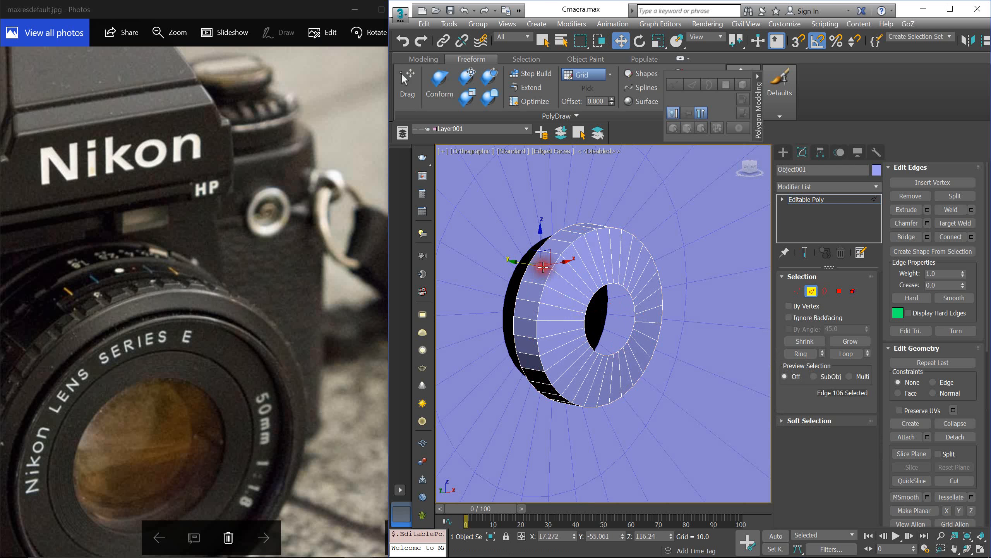
shift+click(533, 285)
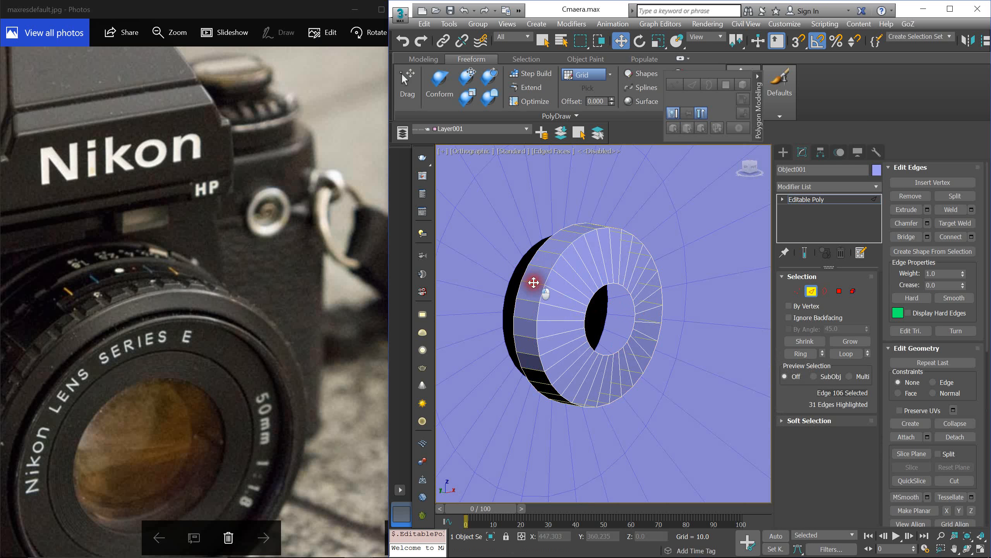
click(942, 237)
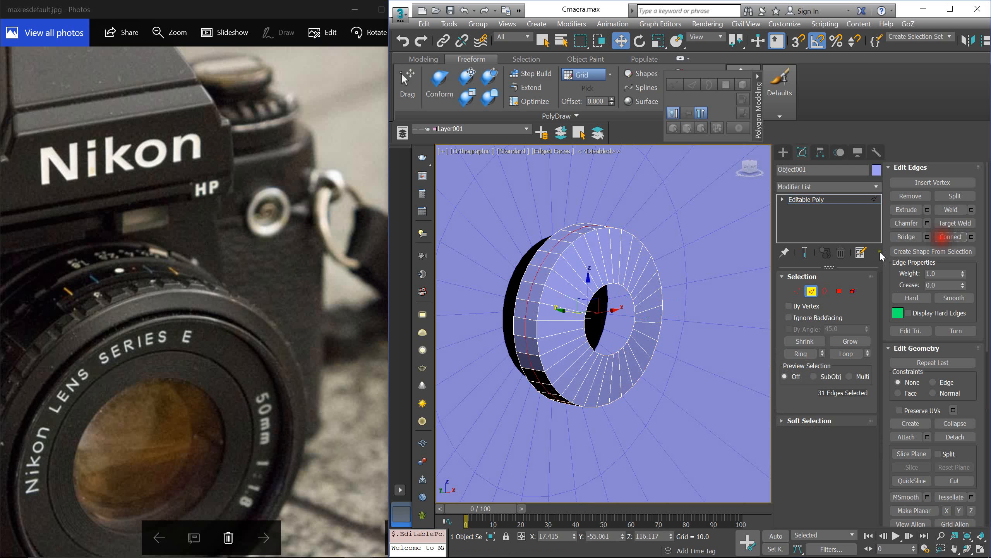
Step: Scale the side wall's new edge loop up uniformly to about 105%, bulging the wall outward
key(r)
key(w)
drag(605, 314, 599, 313)
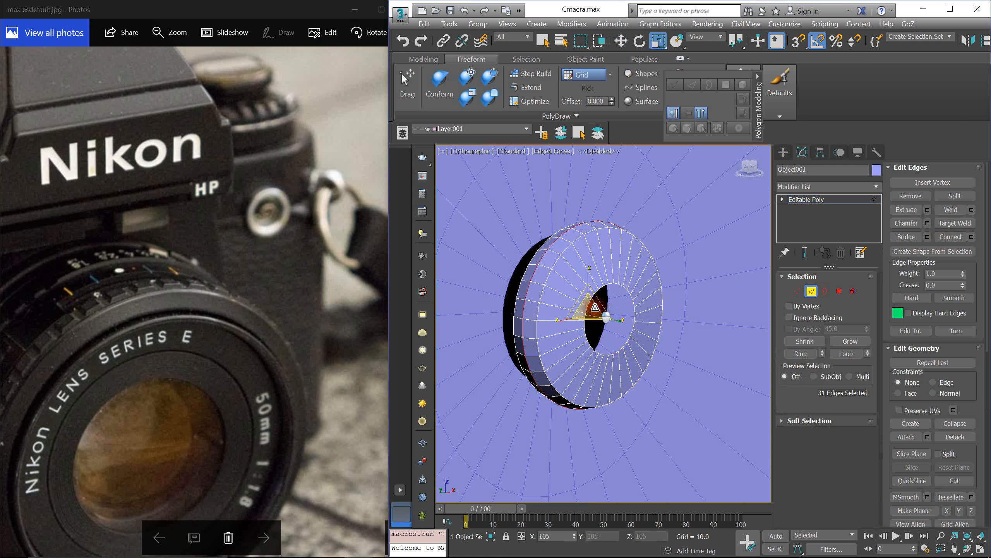
Step: Exit Edge level and apply a MeshSmooth modifier to the small ring
alt+middle_drag(599, 313, 586, 315)
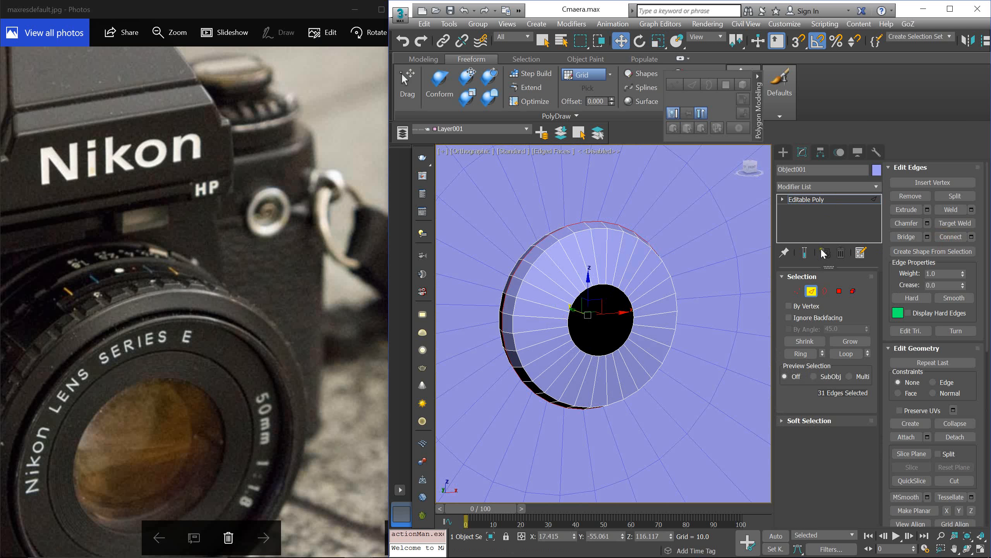
click(808, 199)
click(823, 186)
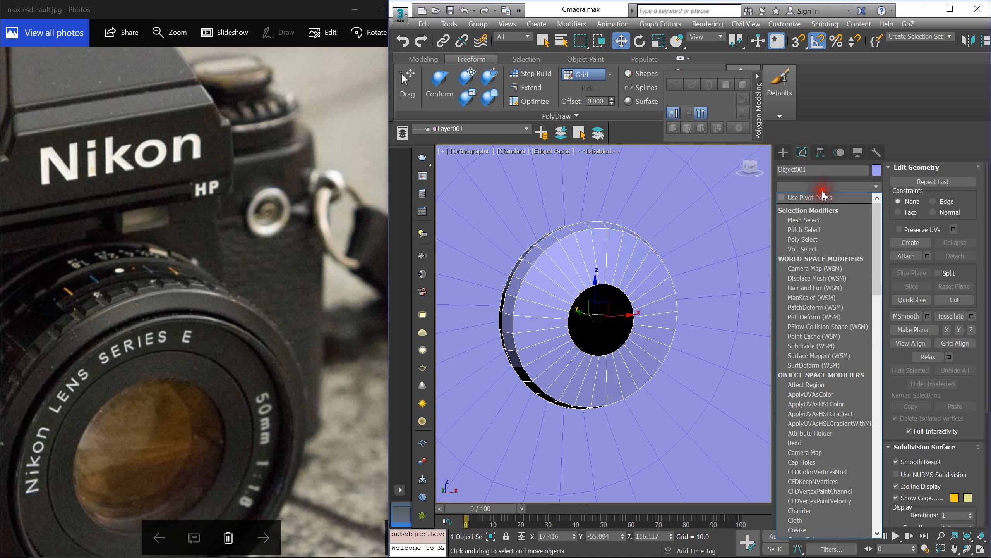
key(m)
key(m)
key(m)
click(814, 252)
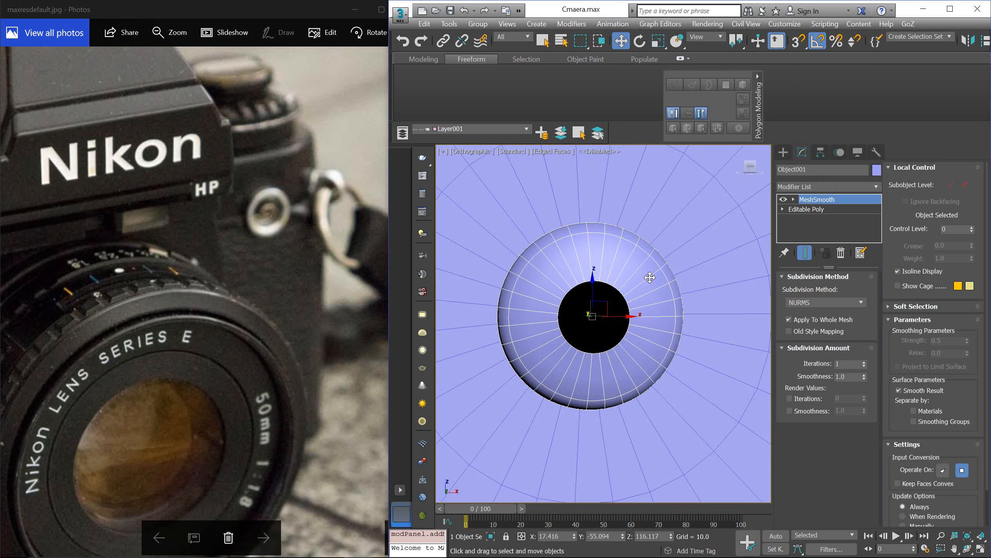
Step: Scale the small inner ring up uniformly and move it slightly forward along Y, away from the recess floor
alt+middle_drag(636, 286, 657, 299)
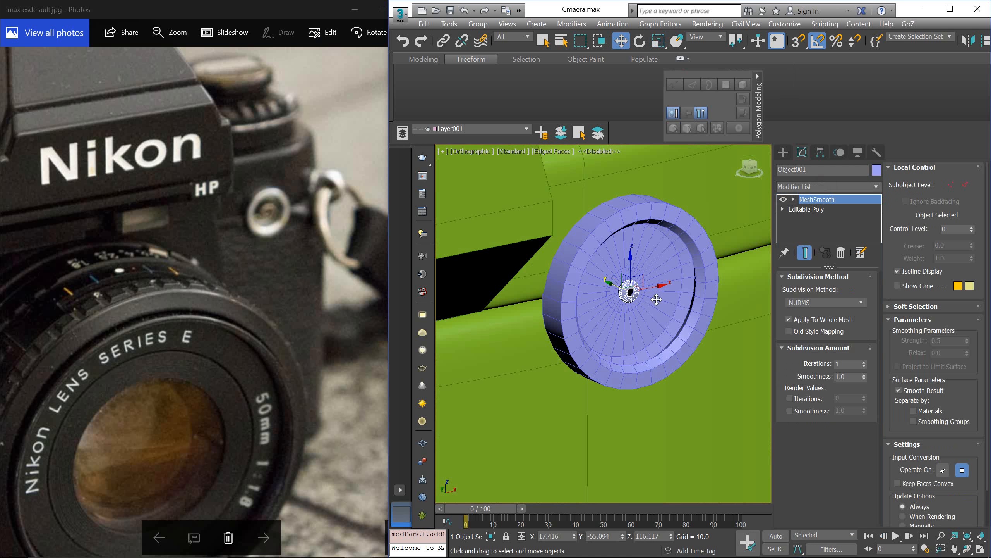
scroll(645, 296, up, 3)
key(r)
drag(617, 287, 632, 234)
key(w)
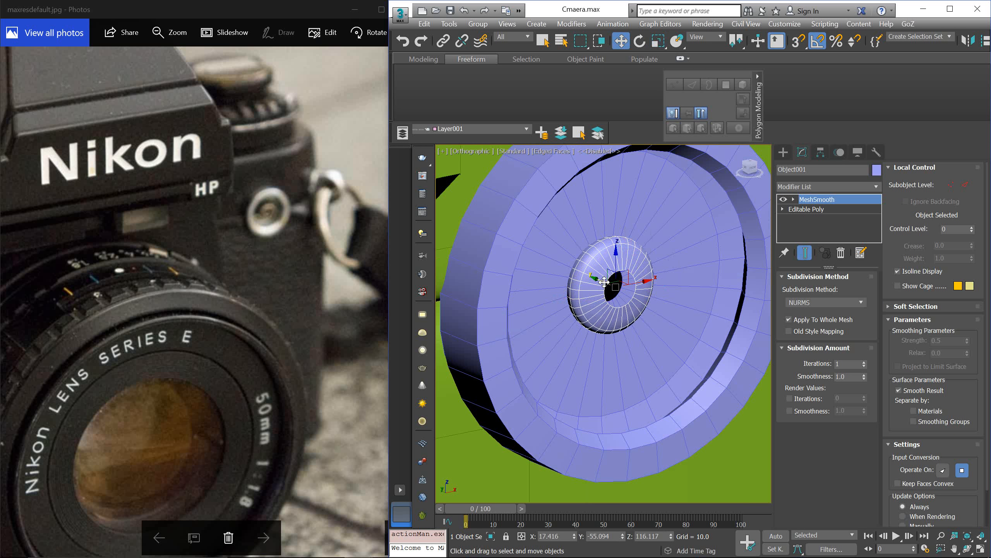
drag(604, 281, 609, 283)
Step: Select the outer socket cylinder and turn its MeshSmooth modifier display back on
click(678, 215)
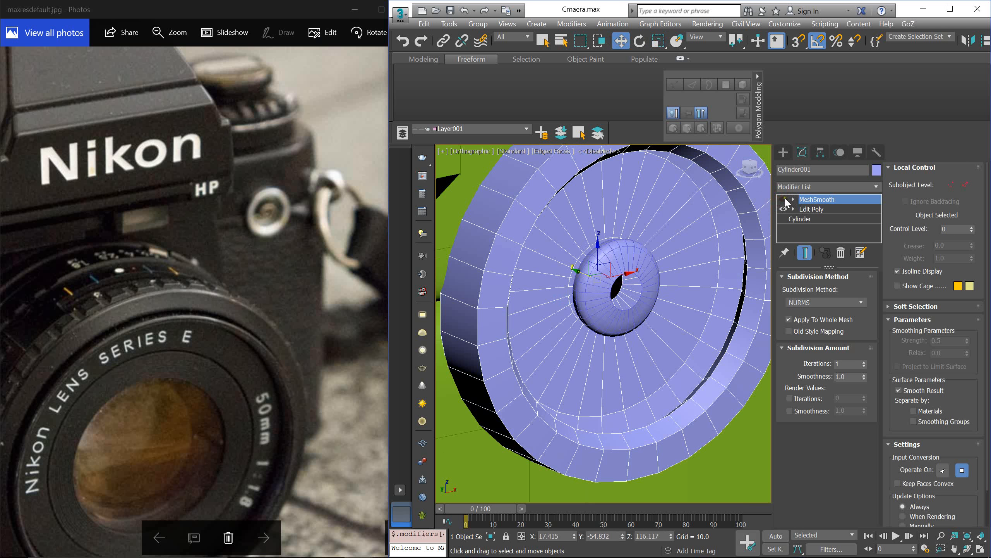
click(784, 200)
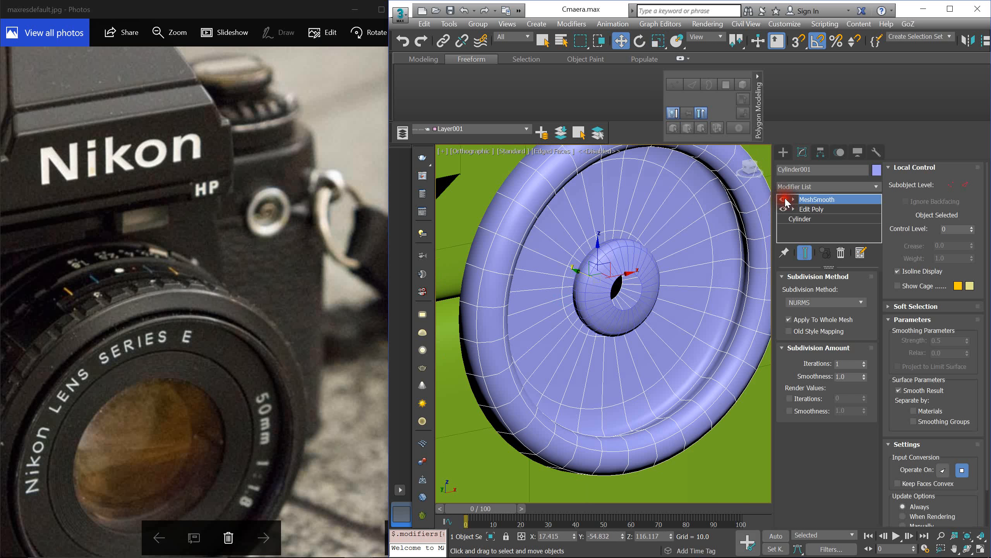
Step: Scale the inner ring up a little further and move it forward along Y to about -55.294
click(623, 261)
key(r)
drag(626, 261, 635, 253)
key(w)
alt+middle_drag(635, 253, 642, 290)
scroll(584, 273, down, 6)
scroll(588, 270, up, 3)
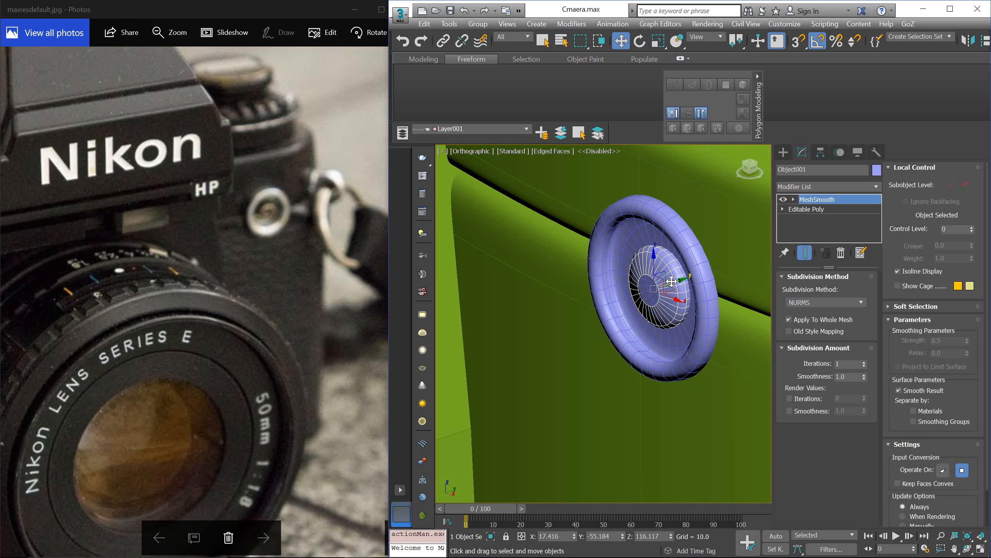
drag(672, 280, 666, 280)
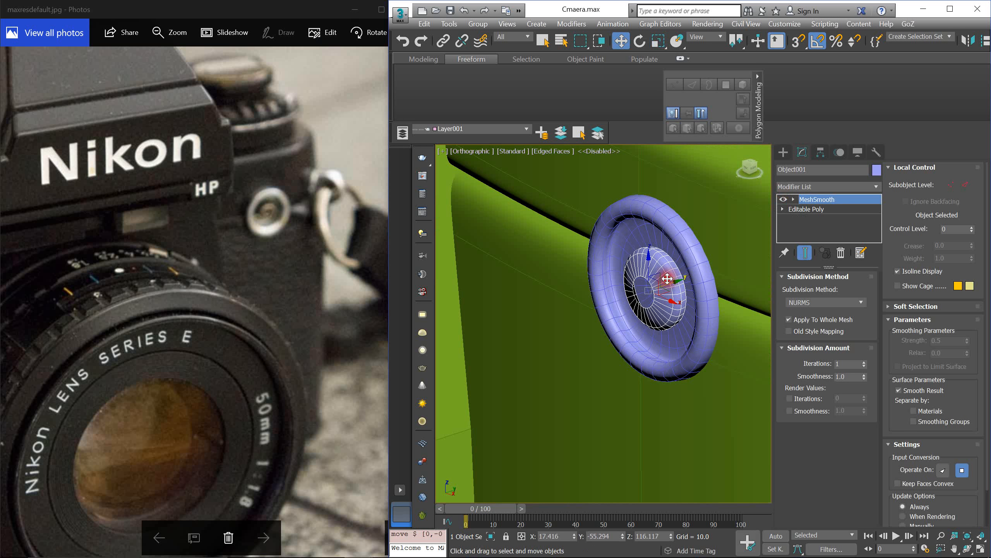
Step: Select the outer socket cylinder and adjust its depth on the camera body, moving it along Y to about -54.883
click(693, 281)
drag(690, 275, 686, 276)
alt+middle_drag(657, 256, 645, 256)
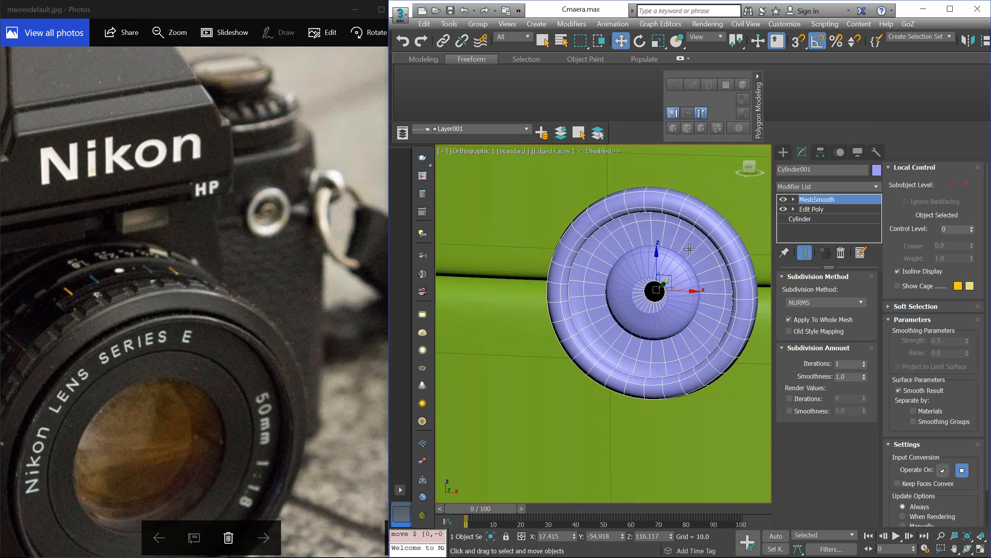
scroll(645, 257, down, 2)
scroll(645, 256, up, 4)
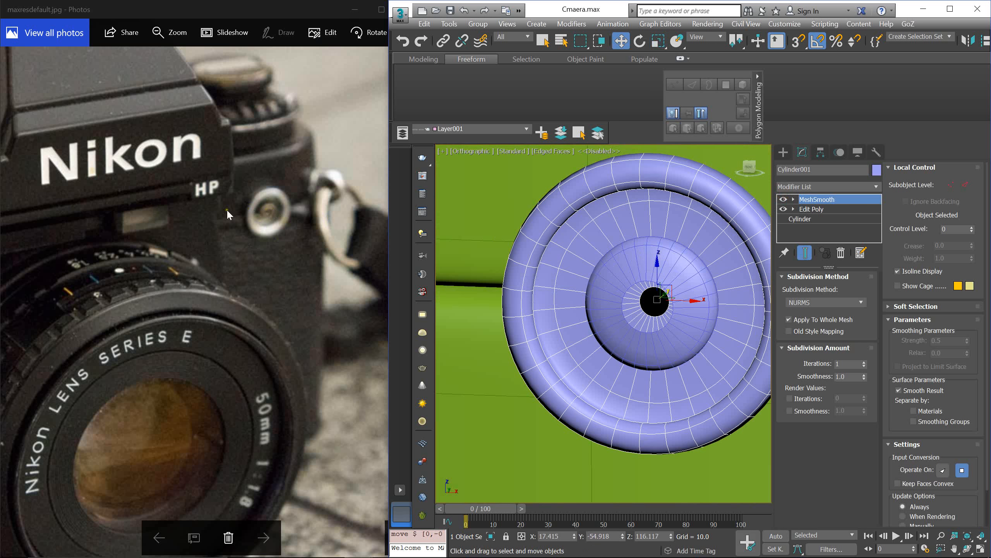
middle_drag(649, 262, 674, 287)
scroll(641, 272, down, 5)
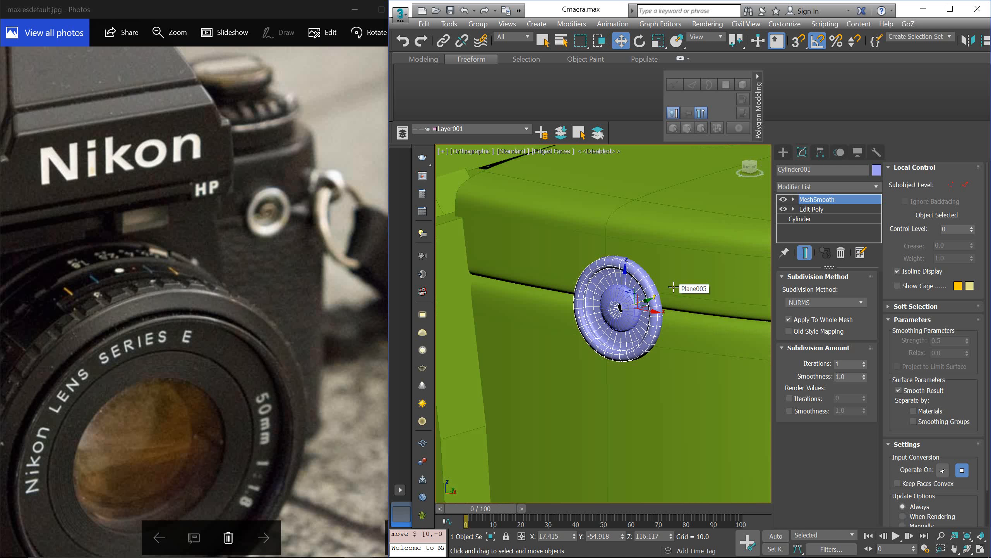
scroll(655, 293, up, 3)
mouse_move(617, 317)
alt+middle_down()
mouse_move(650, 327)
mouse_move(615, 308)
alt+middle_up()
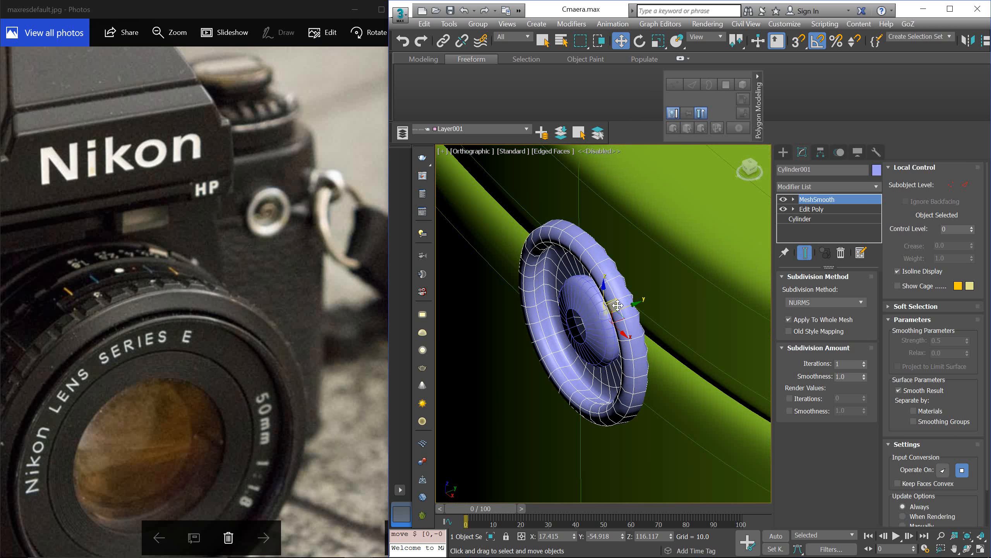
drag(619, 309, 622, 308)
Step: Select the inner ring's hole border at Border level and extrude it back along Y to about -55.16, forming an inner wall
click(582, 314)
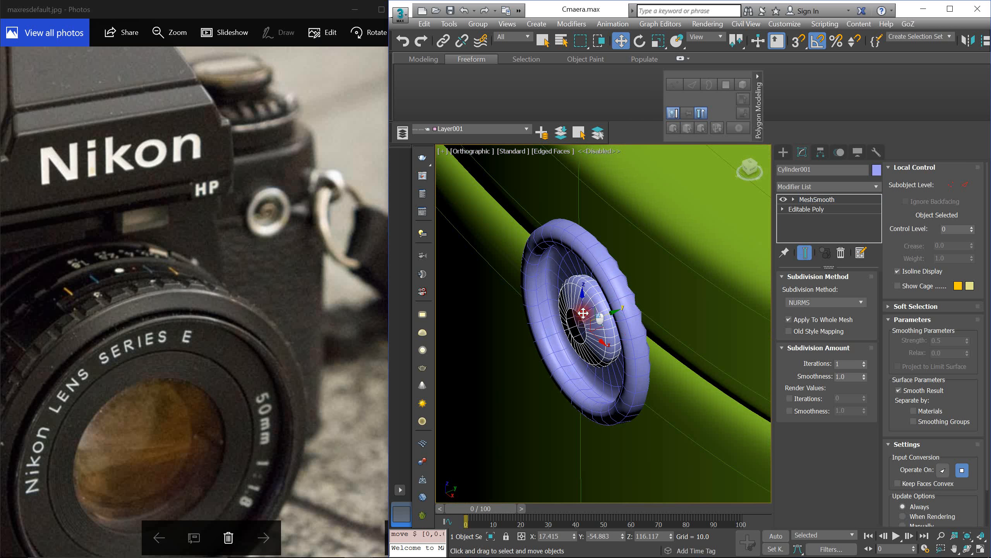
scroll(582, 314, up, 2)
alt+middle_drag(582, 315, 597, 314)
middle_drag(614, 301, 614, 301)
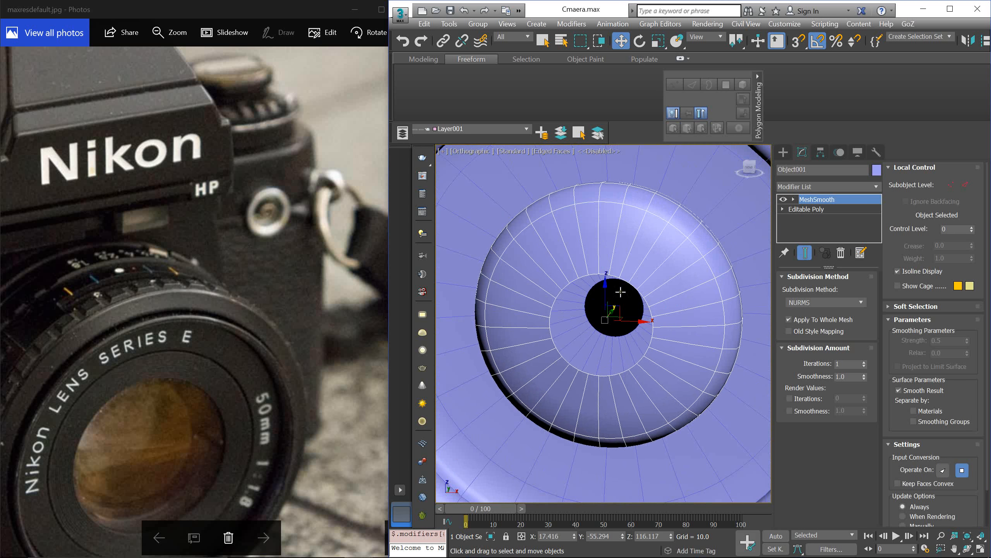
click(830, 210)
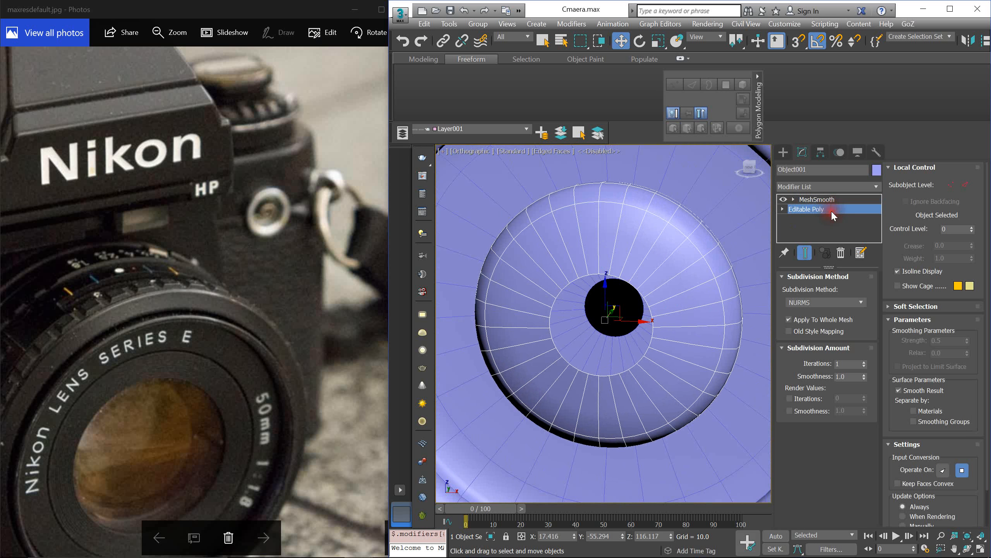
key(3)
click(645, 298)
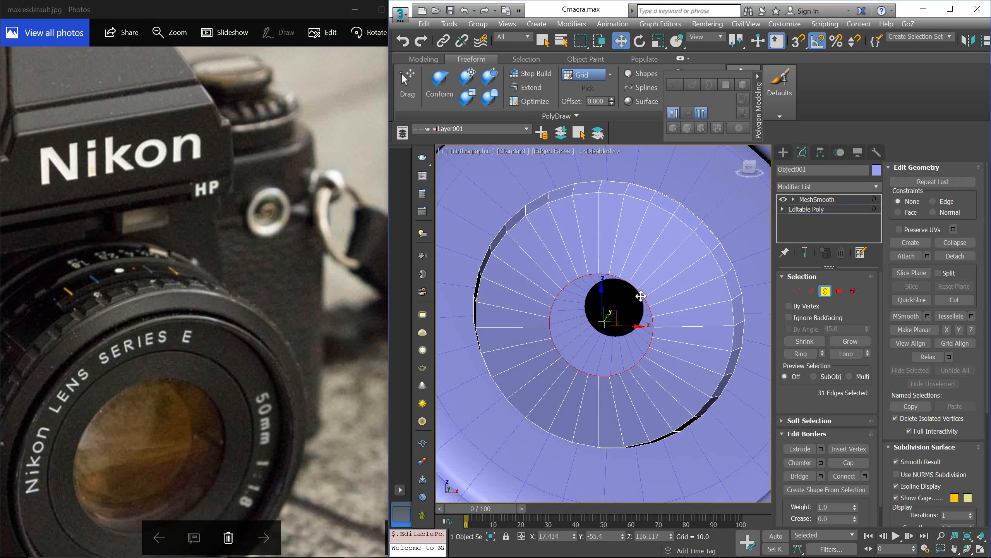
alt+middle_drag(641, 297, 569, 312)
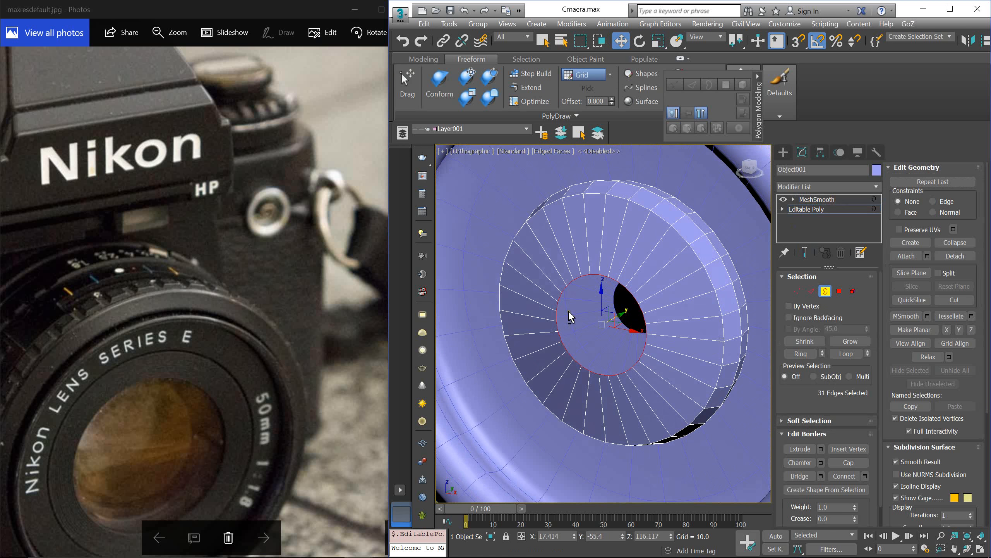
shift+drag(617, 318, 644, 295)
mouse_move(644, 295)
alt+middle_down()
mouse_move(636, 299)
mouse_move(655, 296)
alt+middle_up()
Step: Shrink the hole's back border, extrude it inward as a smaller concentric ring, and cap the remaining opening
key(r)
drag(622, 306, 626, 315)
key(w)
key(r)
alt+middle_drag(640, 308, 632, 309)
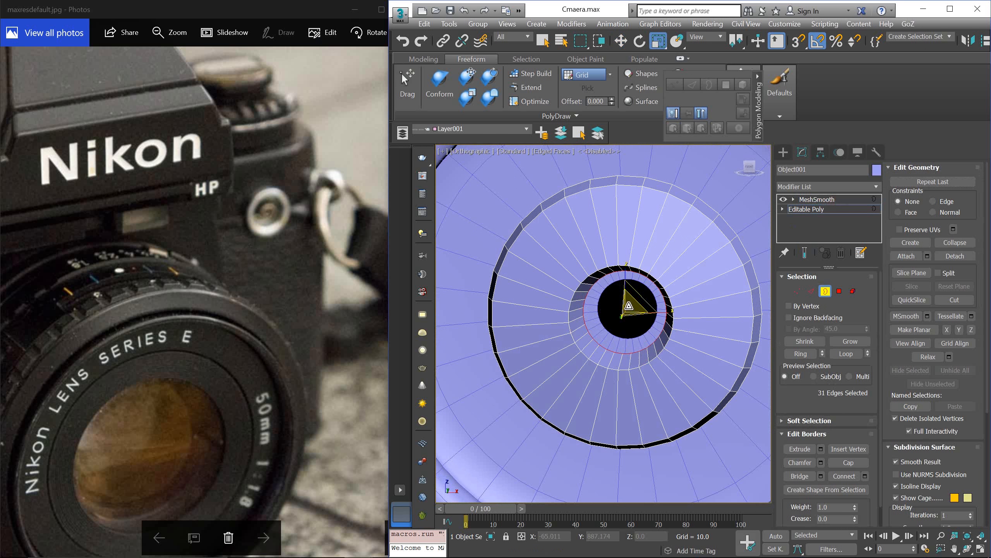
shift+drag(628, 305, 633, 314)
key(w)
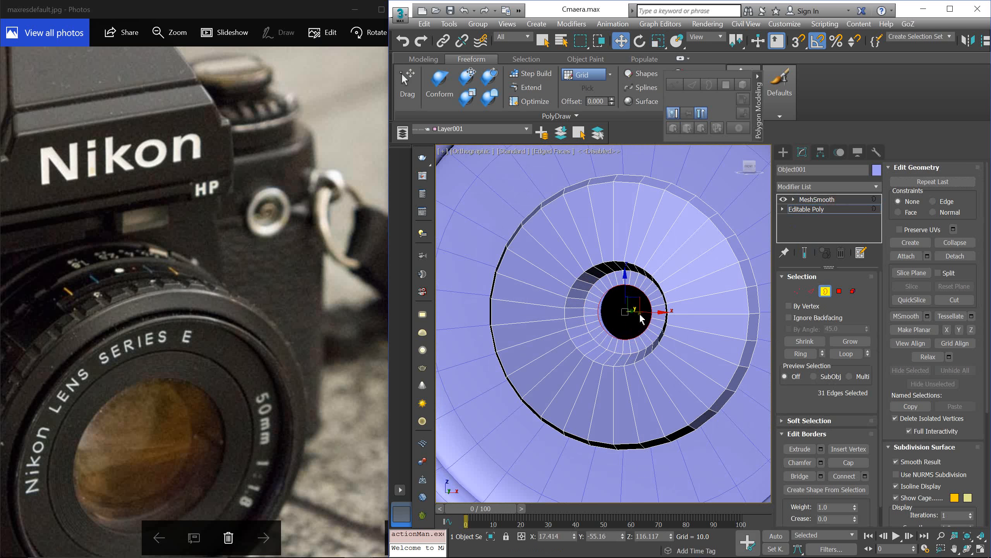
click(861, 465)
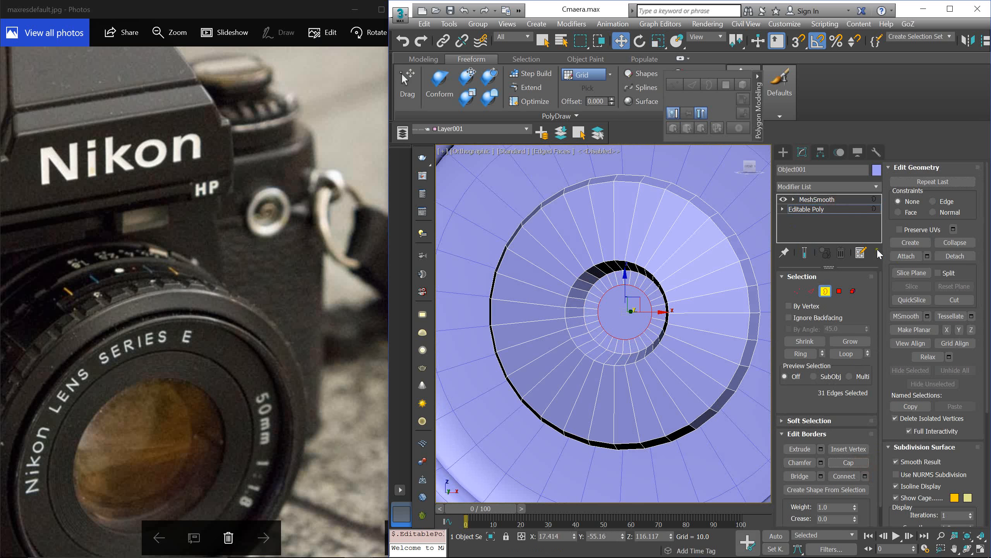
Step: Turn on Show End Result, return to the MeshSmooth level, and inspect the smoothed ring with edged faces hidden
click(805, 253)
click(806, 254)
click(805, 253)
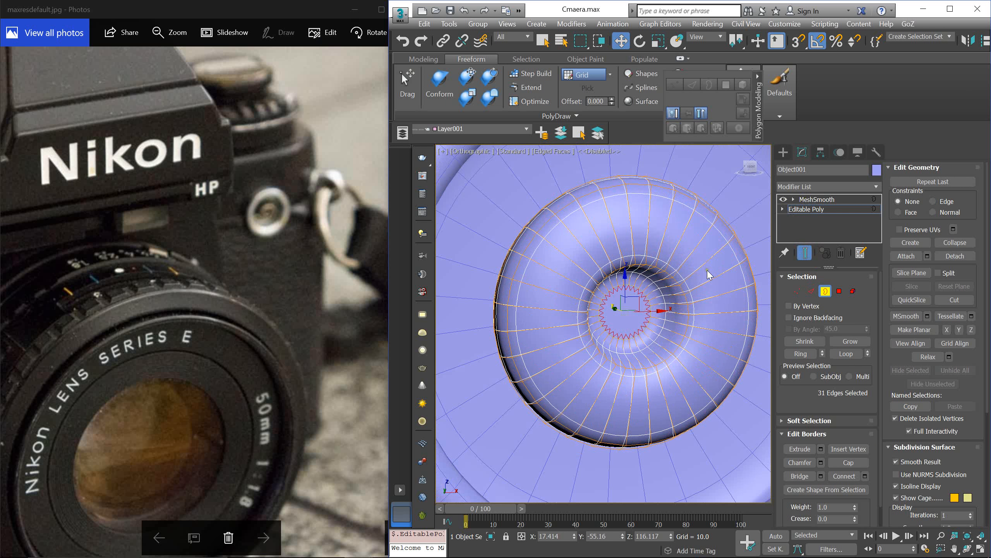
alt+middle_drag(697, 275, 667, 252)
click(817, 199)
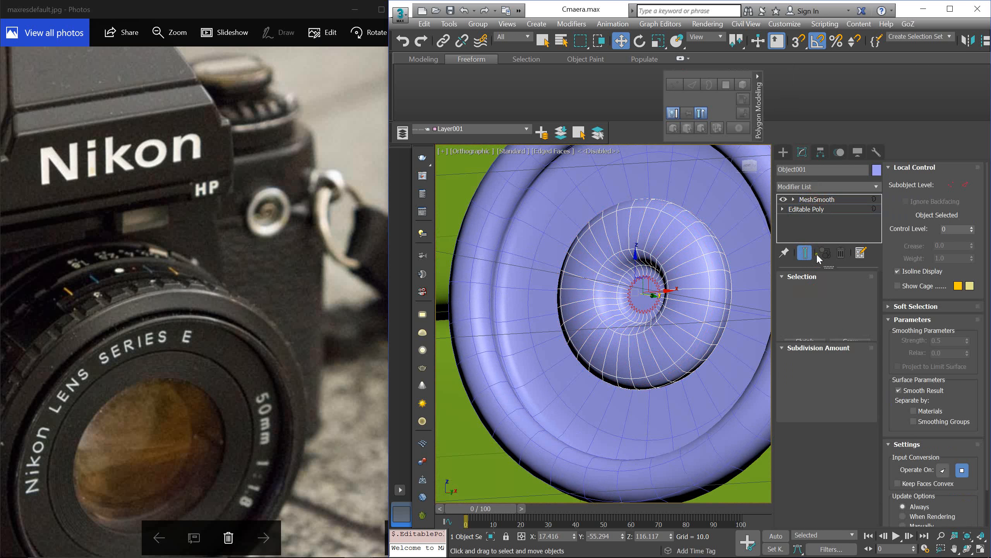
key(F4)
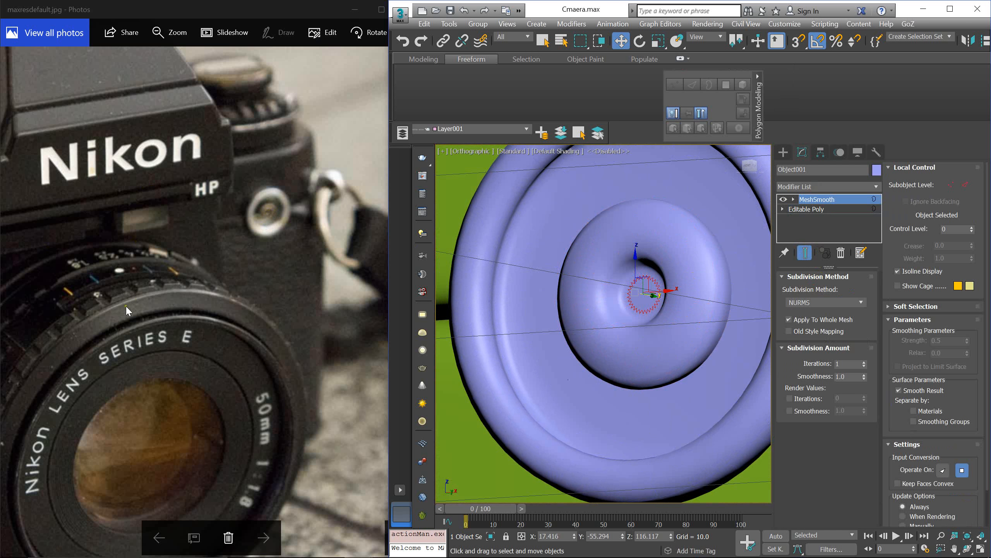
alt+middle_drag(706, 264, 686, 270)
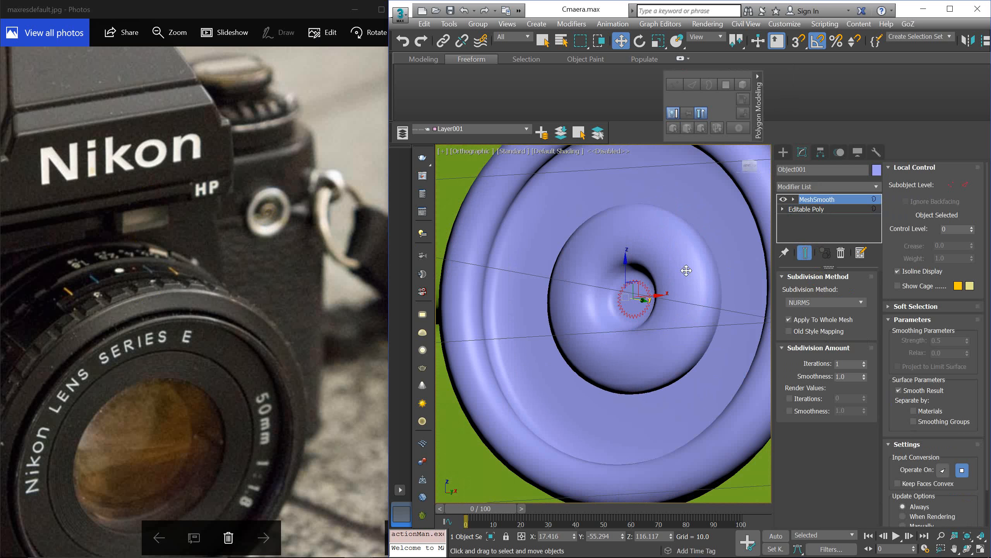
Step: Turn off the inner ring's MeshSmooth display and show edged faces again with the ring selected
click(783, 199)
key(F4)
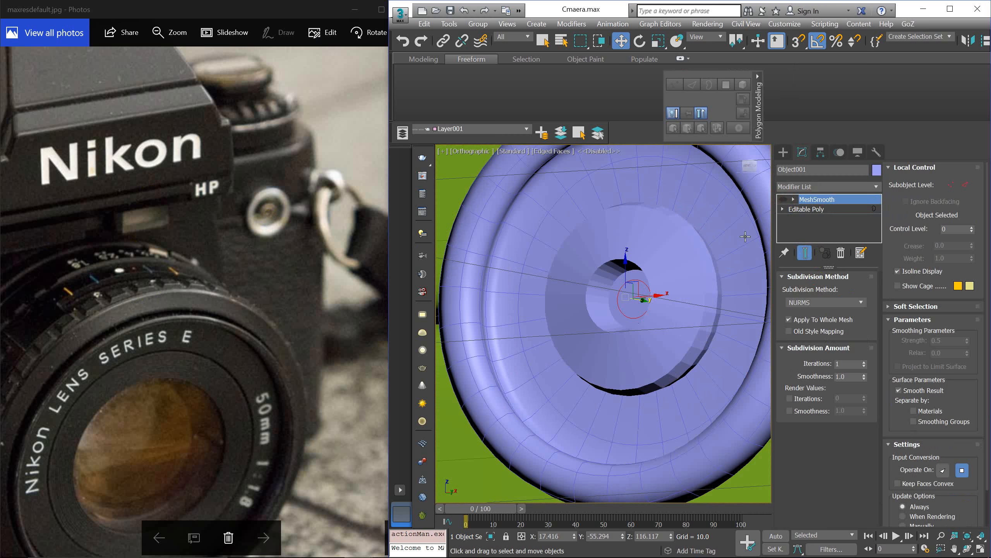
click(682, 255)
click(813, 200)
alt+middle_drag(681, 255, 655, 259)
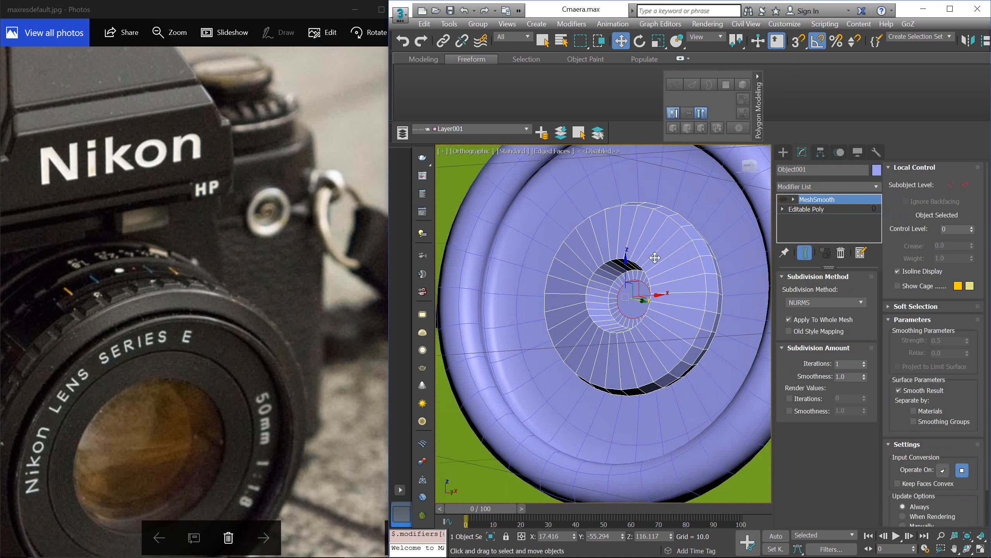
scroll(656, 261, up, 5)
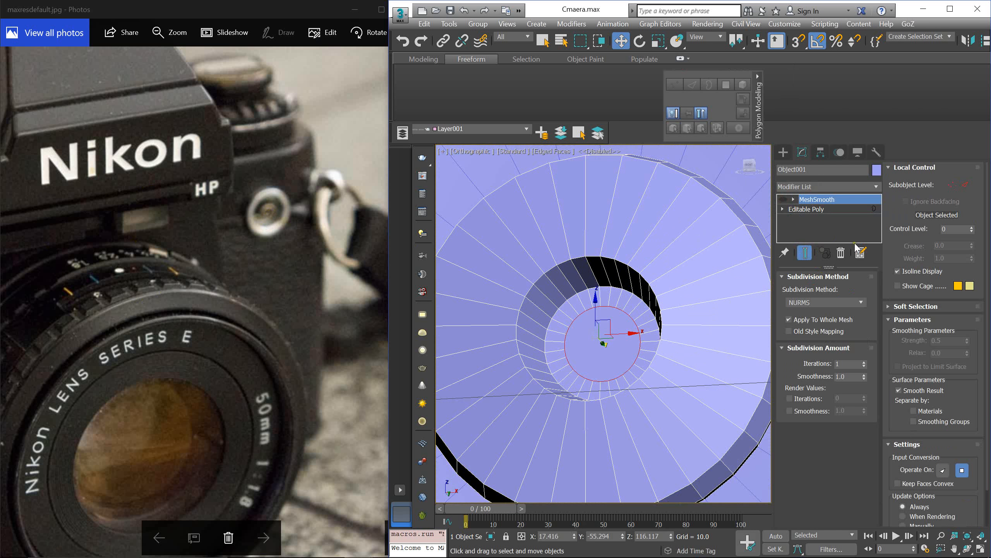
Step: Select the edge loop around the hole's front rim in the Editable Poly and chamfer it by 0.01
click(817, 210)
key(2)
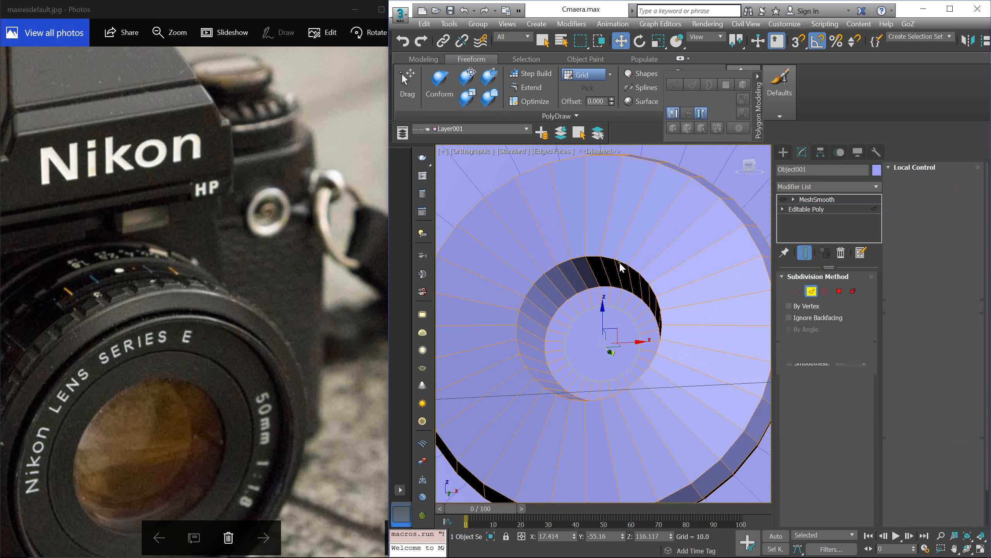
double_click(620, 263)
click(928, 223)
drag(612, 349, 585, 358)
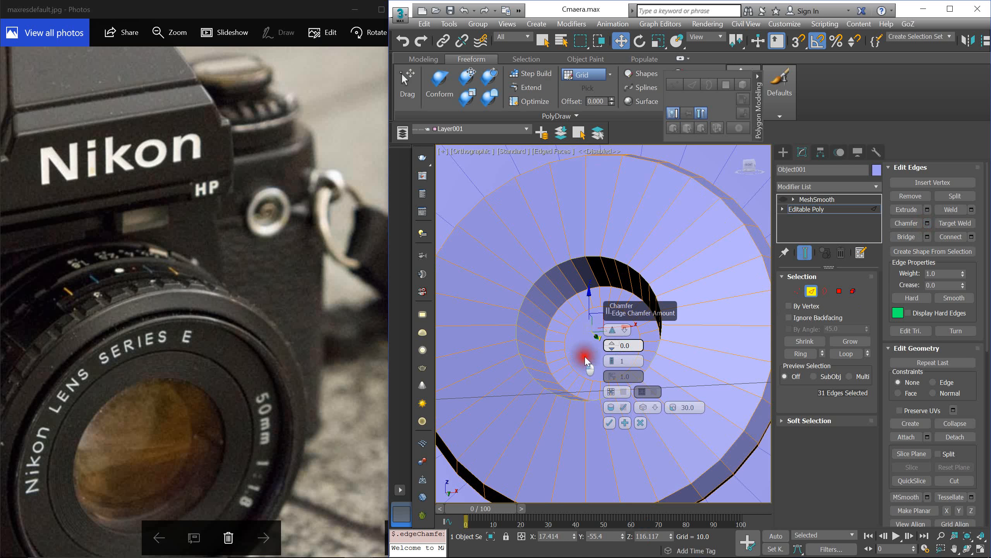
click(612, 342)
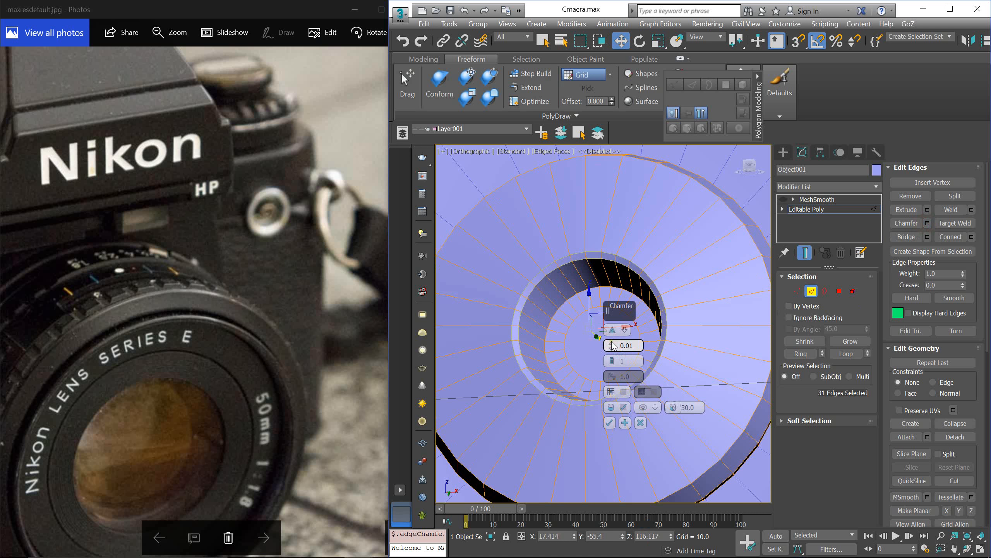
click(612, 344)
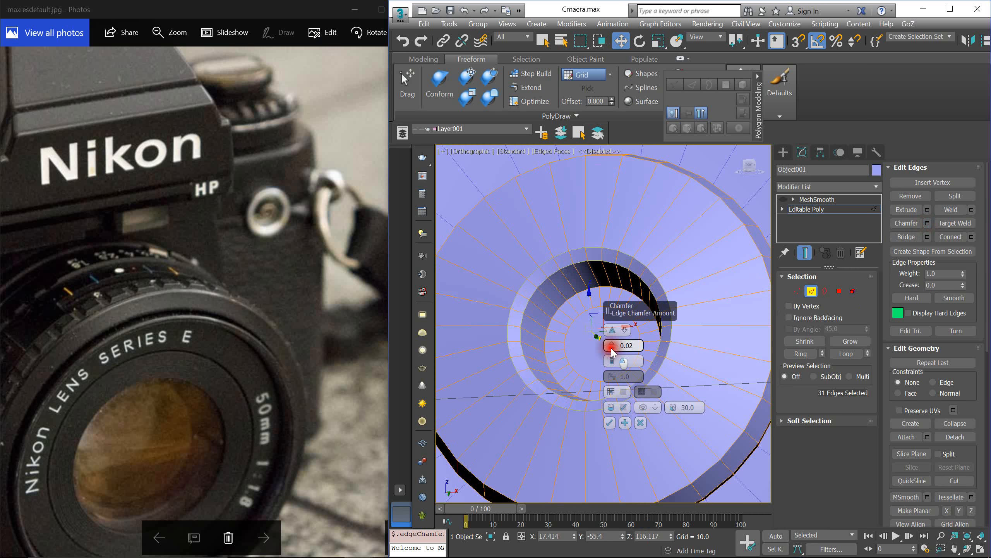
click(610, 422)
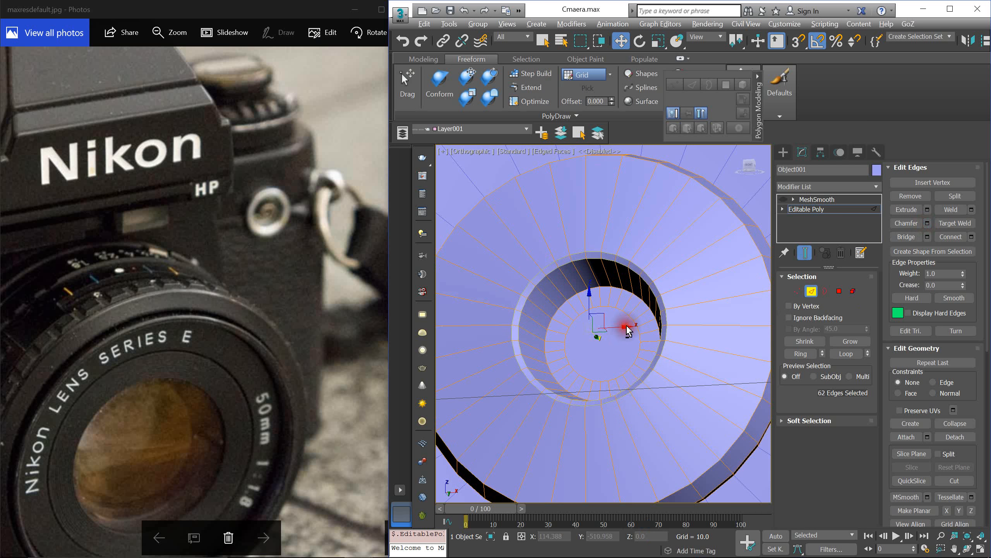
Step: Exit Edge level on the inner ring and turn its MeshSmooth display back on to check the tightened rim
click(814, 210)
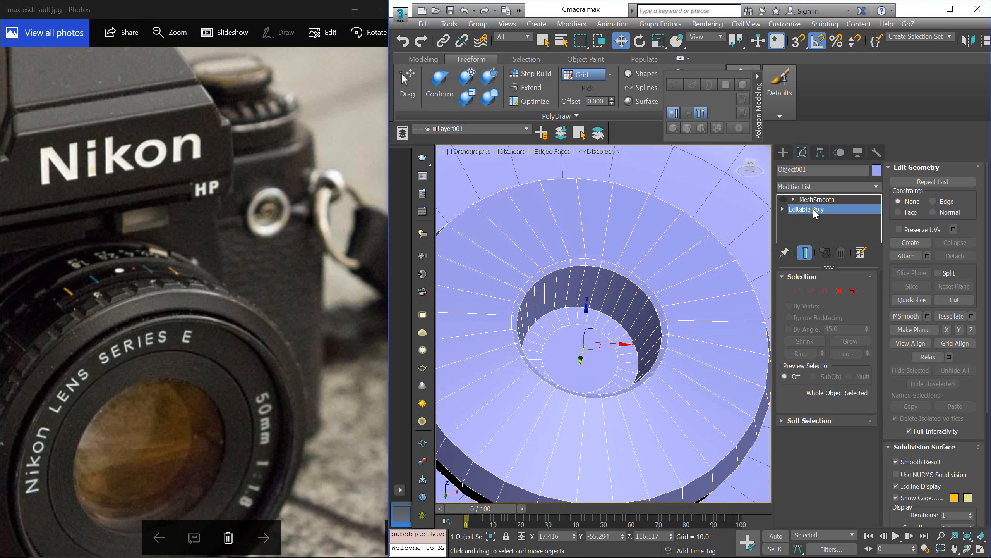
click(783, 200)
click(784, 199)
click(784, 200)
alt+middle_drag(701, 249, 633, 264)
scroll(660, 291, down, 3)
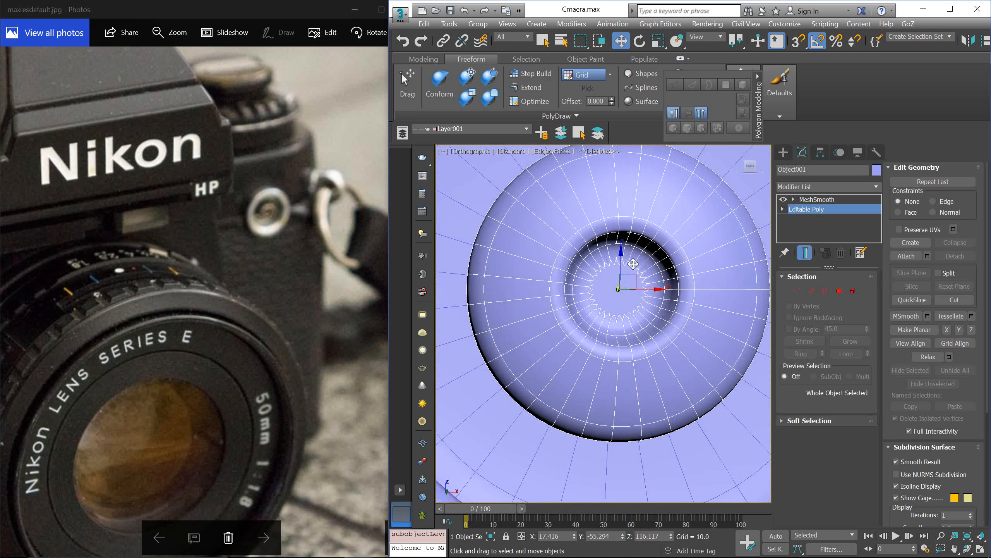
Step: Switch to the Photos reference image, zoom in on the round socket, and compare it with the modelled ring in 3ds Max
click(280, 217)
scroll(265, 206, up, 5)
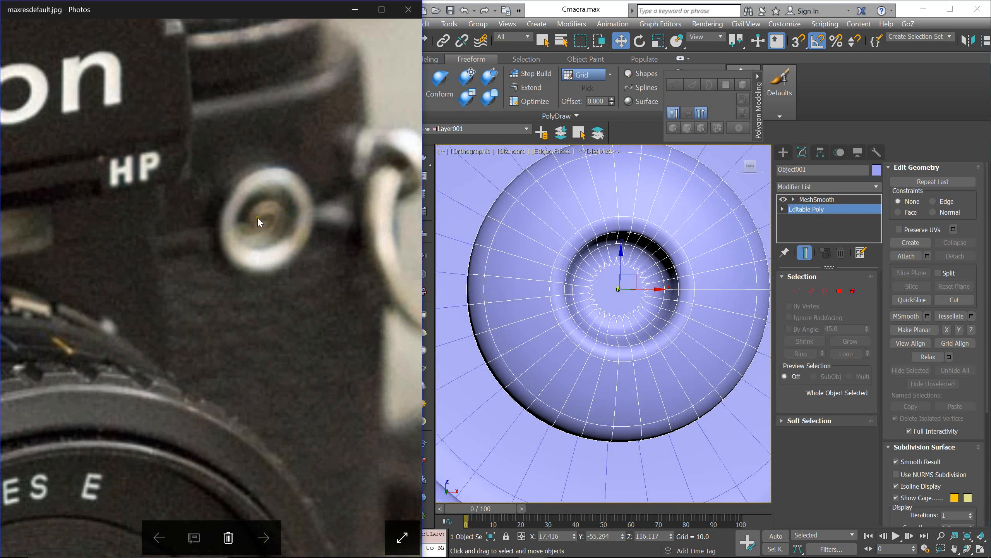
scroll(645, 276, down, 3)
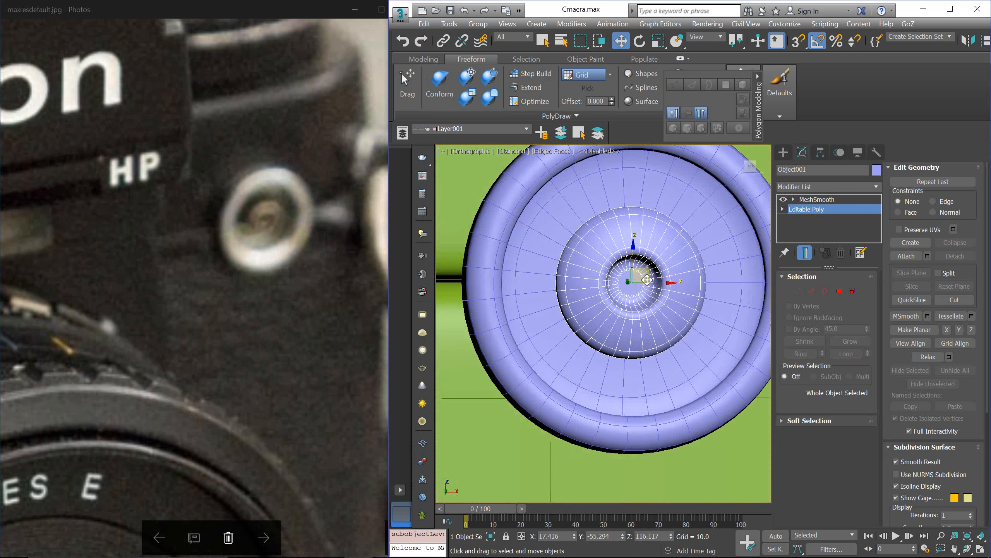
alt+middle_drag(641, 276, 674, 284)
scroll(644, 256, up, 2)
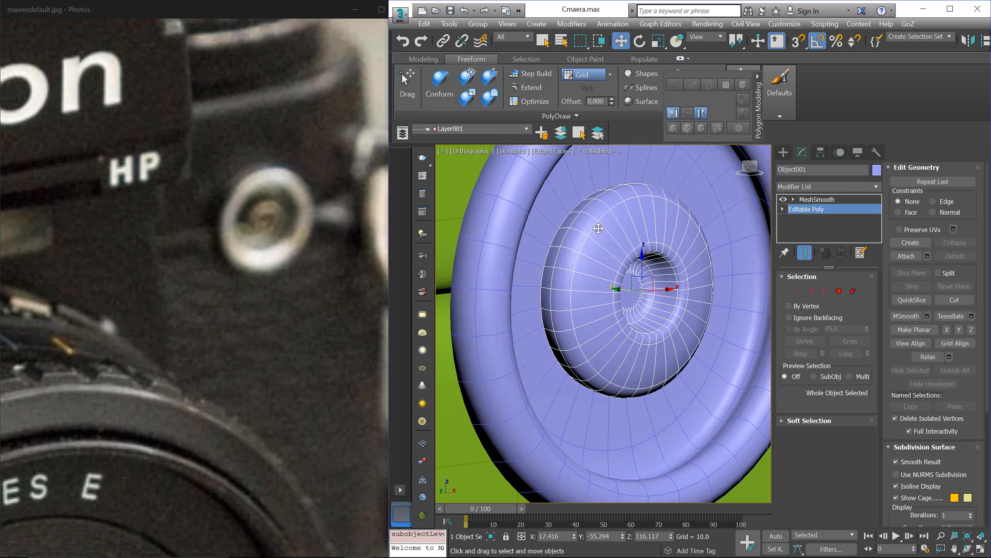
Step: Select the edge loop around the ring's outer front rim in Edge level and chamfer it by 0.01
key(2)
double_click(589, 222)
alt+middle_drag(631, 240, 641, 236)
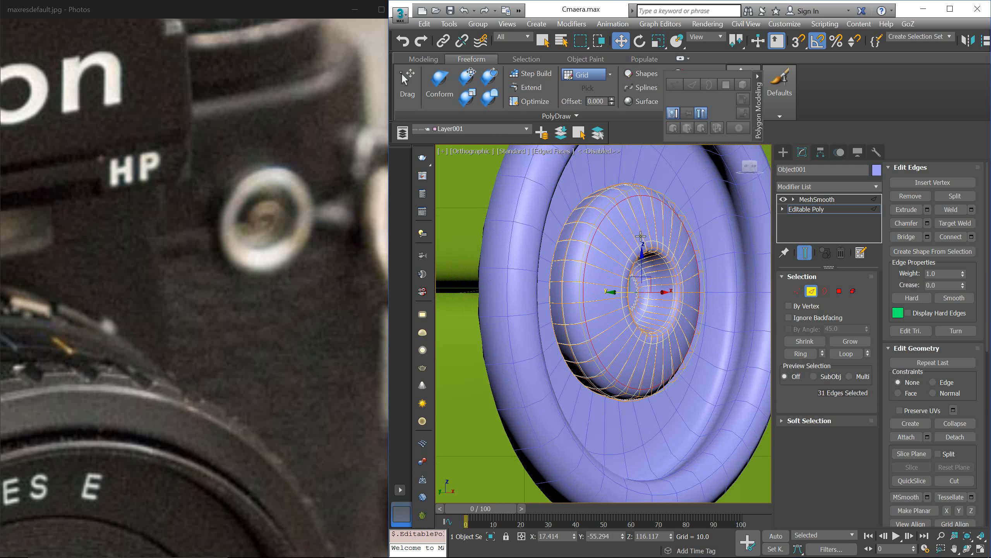
click(927, 224)
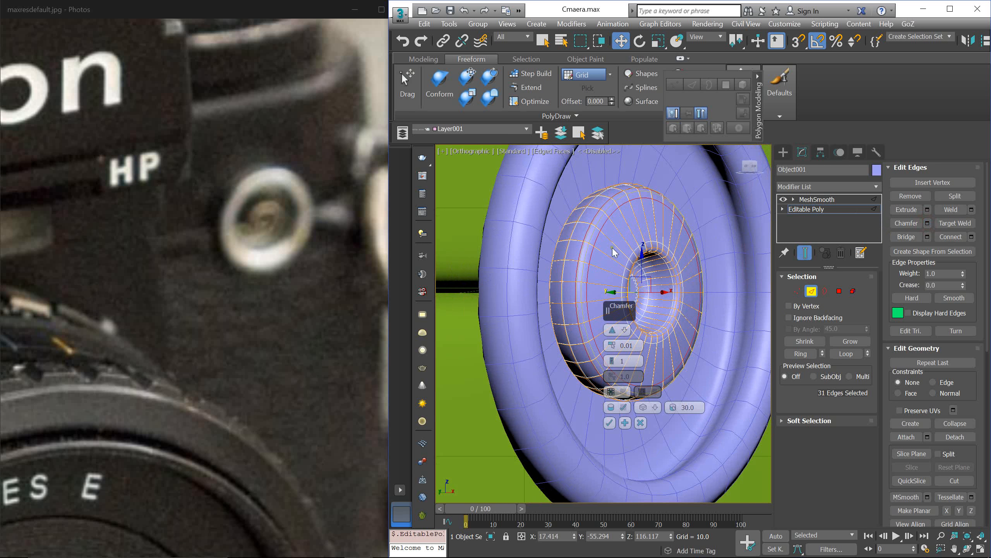
click(614, 421)
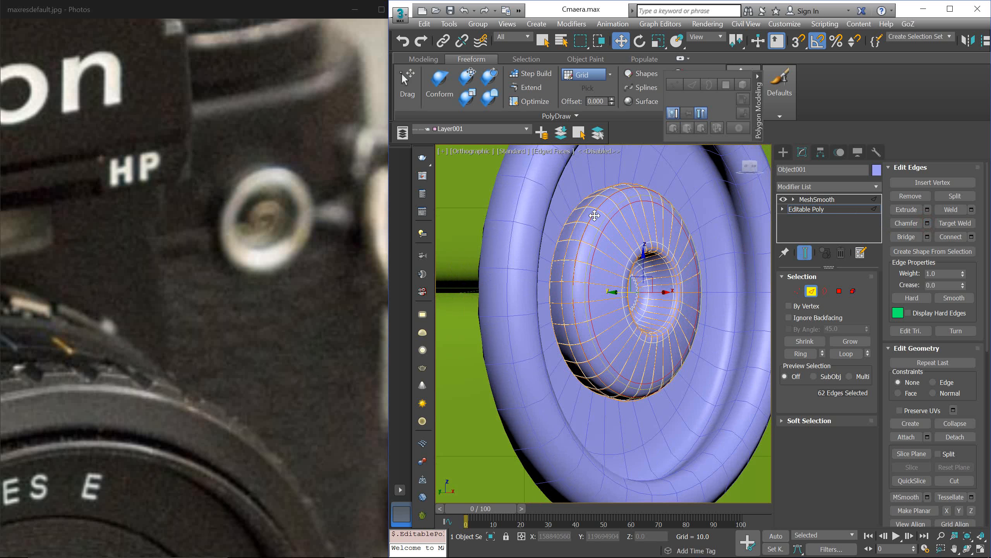
Step: Turn off the ring's MeshSmooth display to expose the base edges of the chamfered outer rim
key(alt)
click(605, 216)
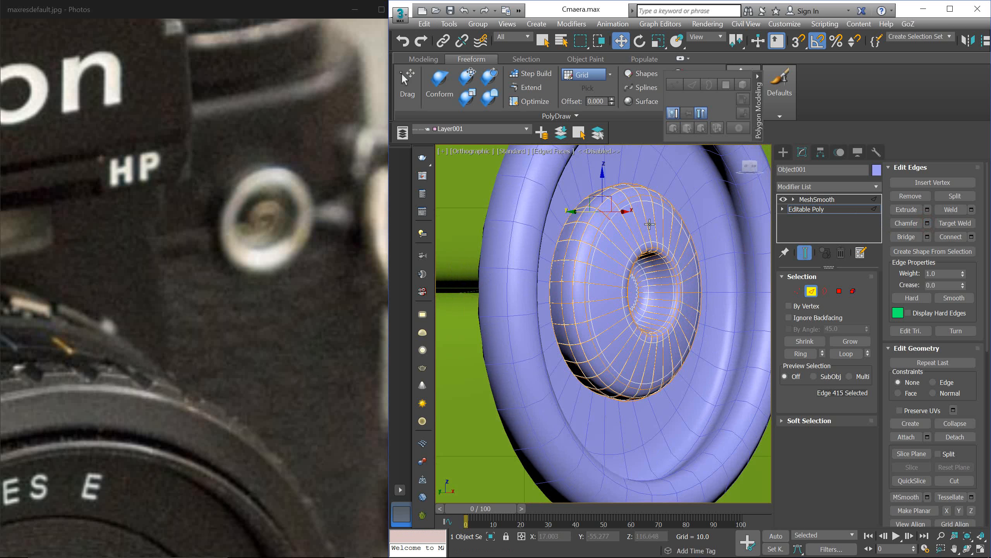
click(784, 199)
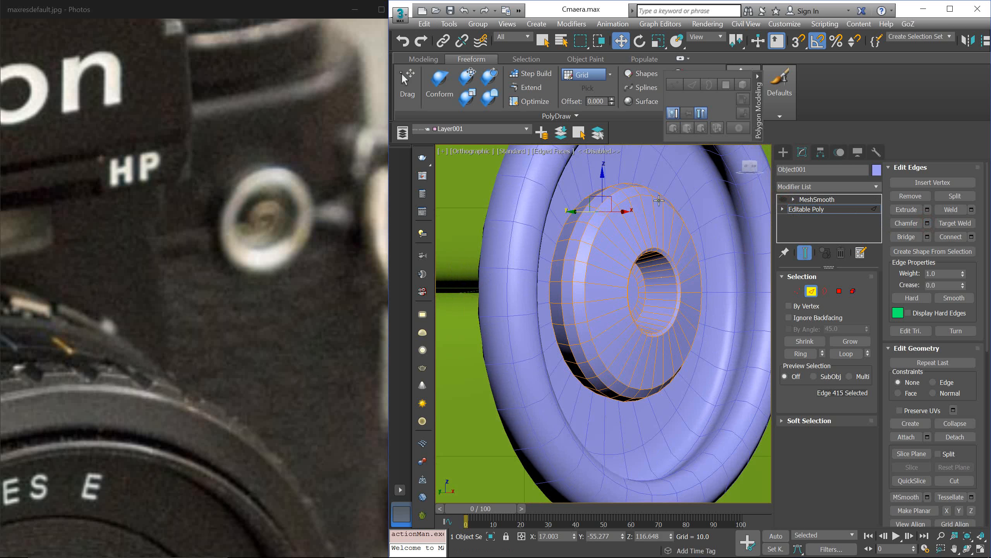
scroll(607, 219, up, 3)
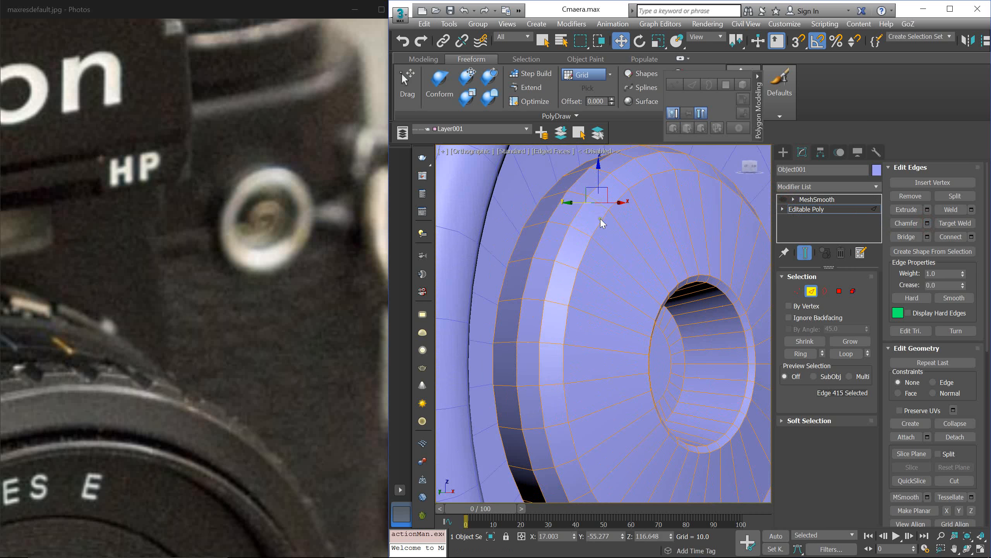
click(578, 230)
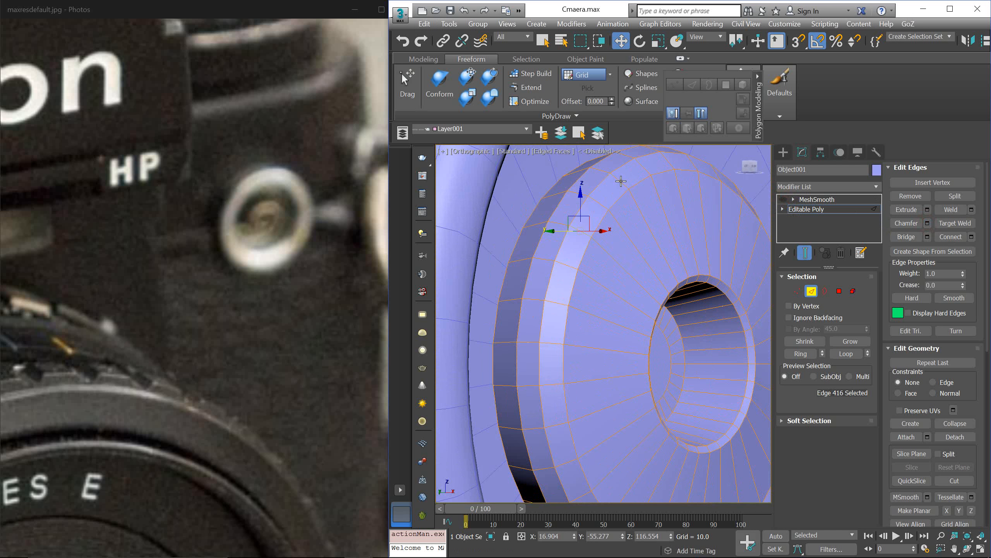
alt+middle_drag(622, 184, 550, 220)
click(518, 231)
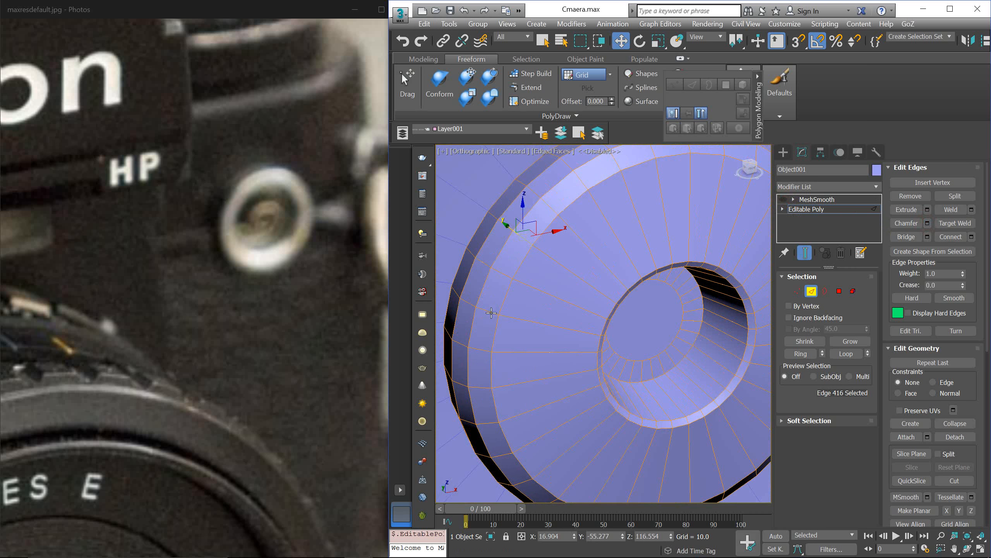
click(486, 351)
right_click(479, 347)
Step: Isolate the ring in the viewport, clear the edge selection, and turn off the end result display in the modifier stack
alt+middle_drag(545, 254, 602, 260)
key(alt+q)
scroll(590, 249, down, 1)
click(715, 236)
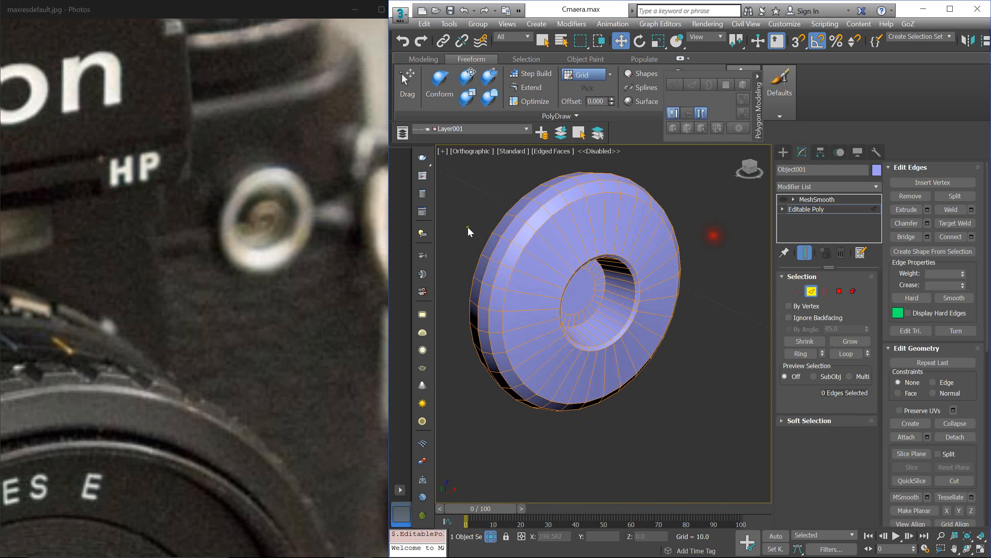
scroll(501, 226, up, 5)
click(805, 253)
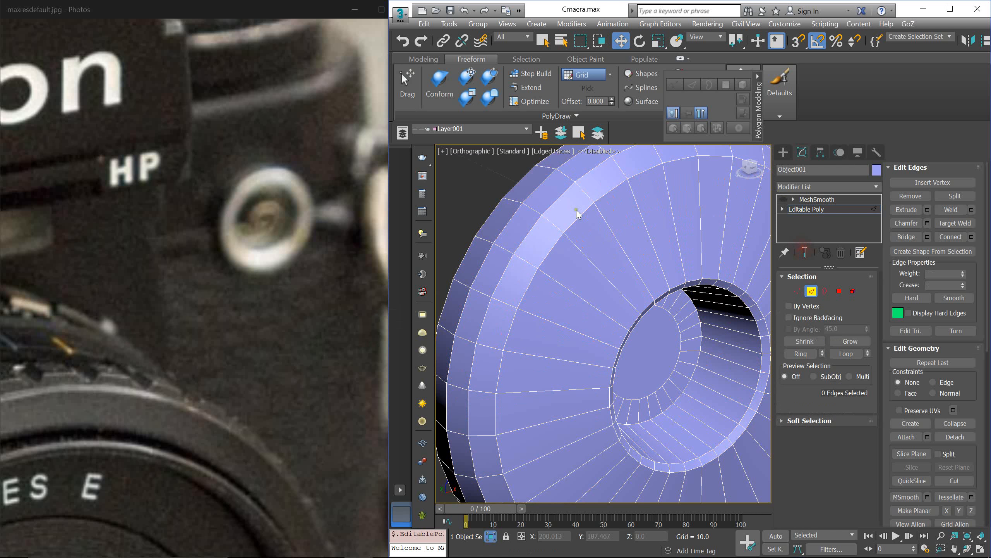
Step: Try to select a run of short edges across the ring's chamfered outer rim with point-to-point selection
click(550, 223)
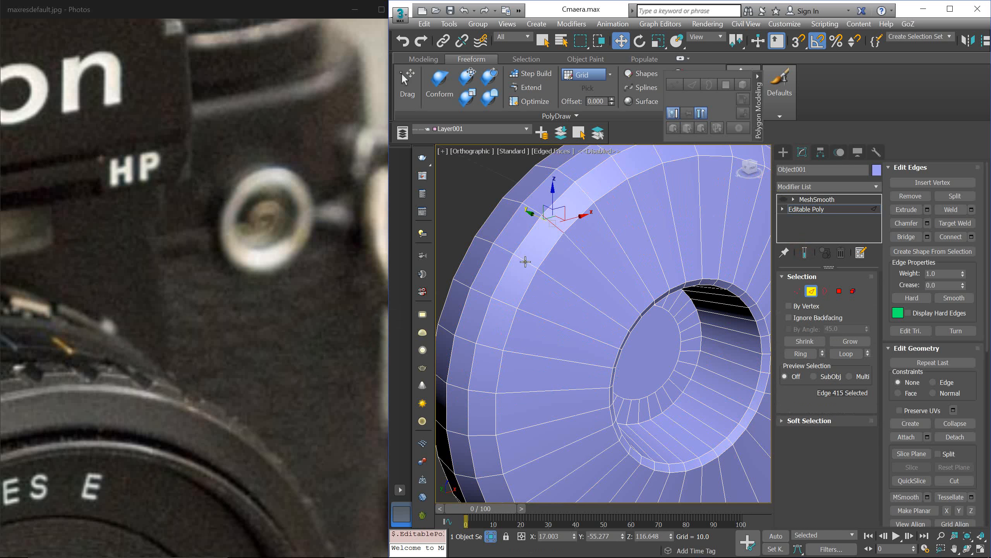
click(506, 303)
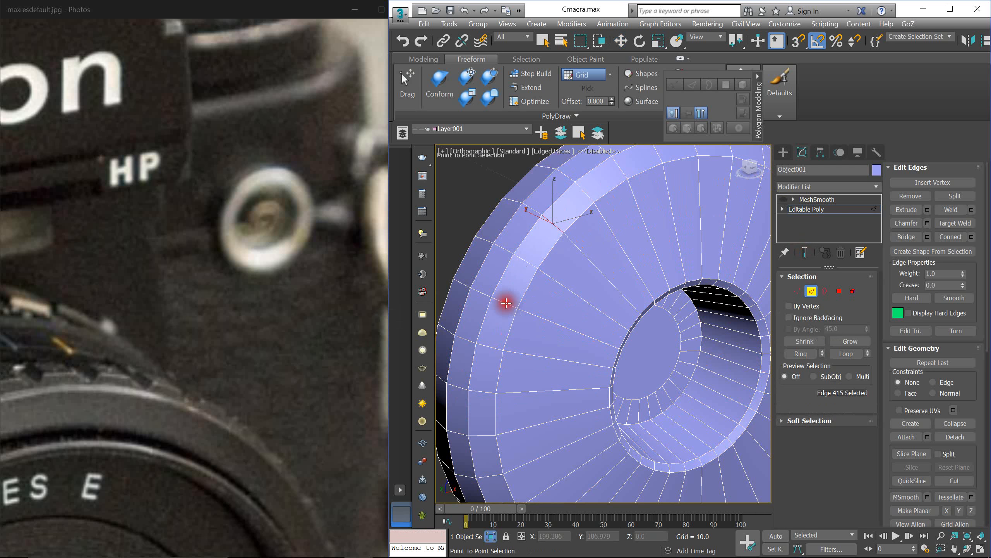
key(ctrl+z)
click(589, 196)
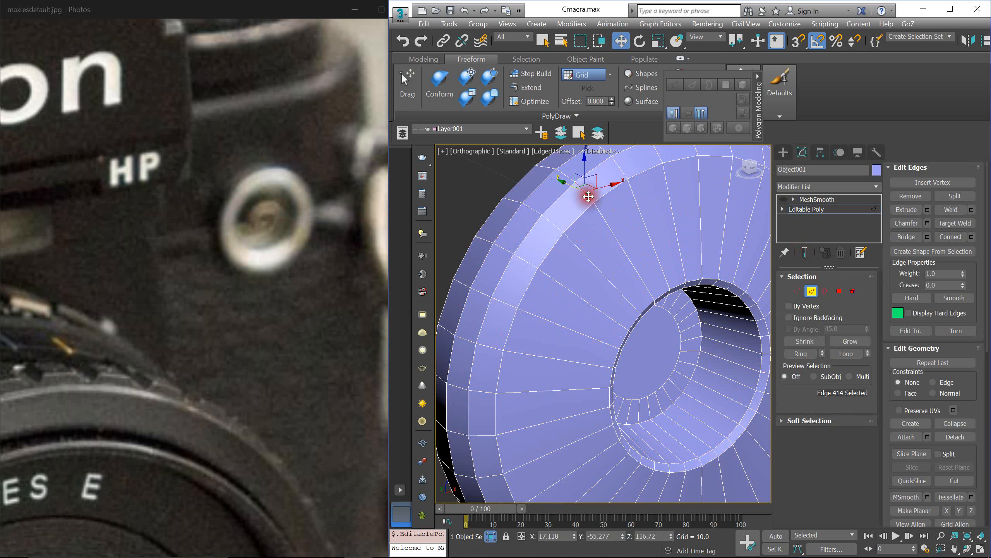
scroll(589, 197, down, 3)
alt+middle_drag(642, 186, 636, 197)
scroll(636, 197, up, 3)
middle_drag(661, 166, 663, 189)
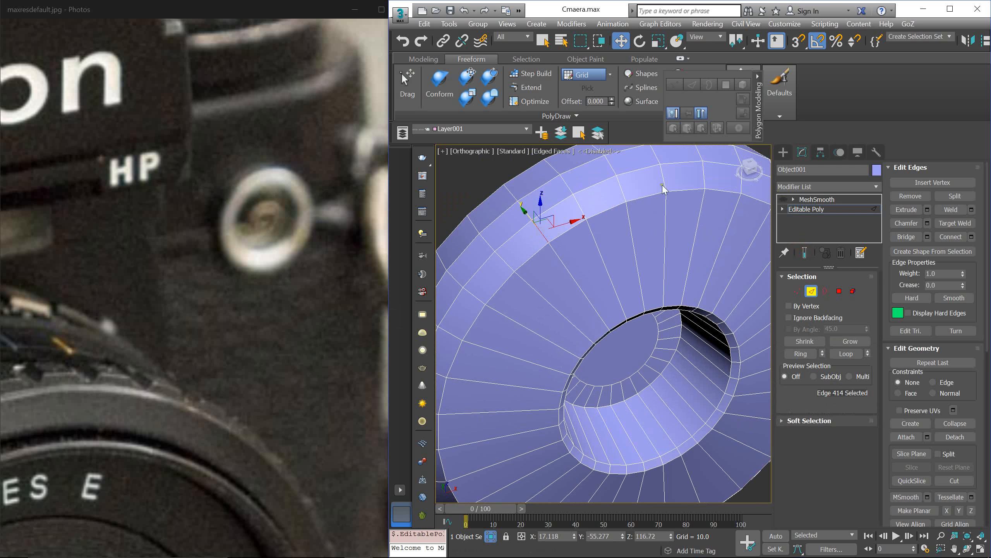
right_click(701, 171)
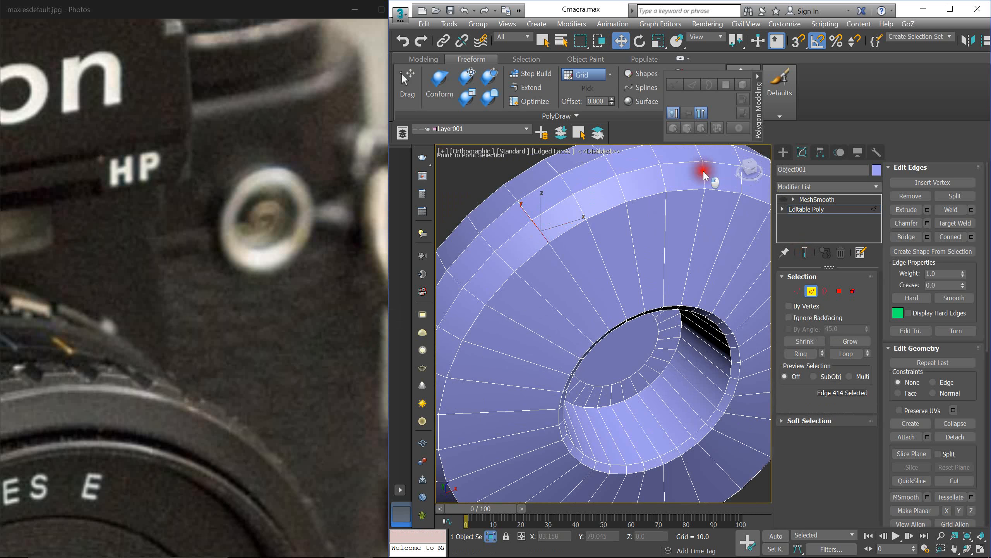
click(664, 193)
middle_drag(659, 193, 657, 196)
click(617, 191)
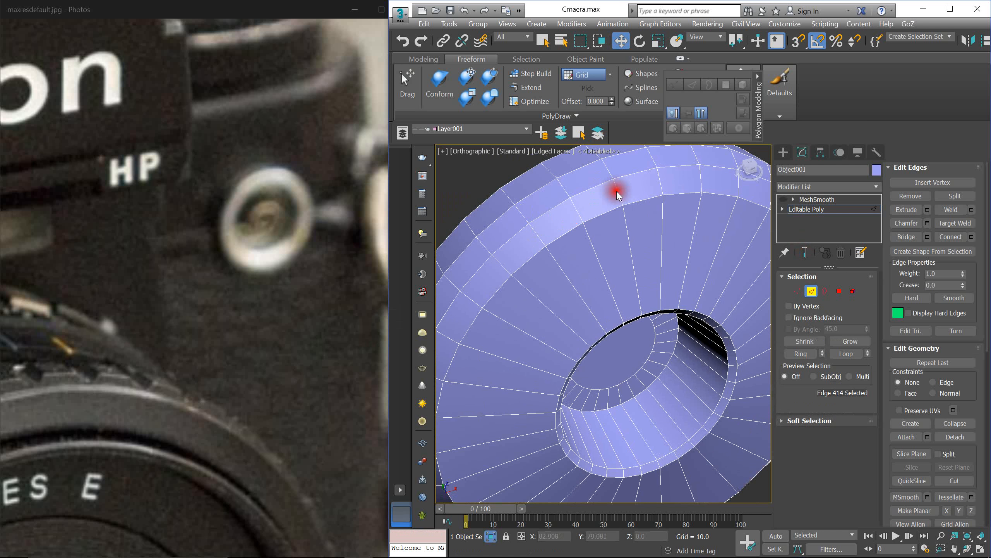
shift+right_click(589, 215)
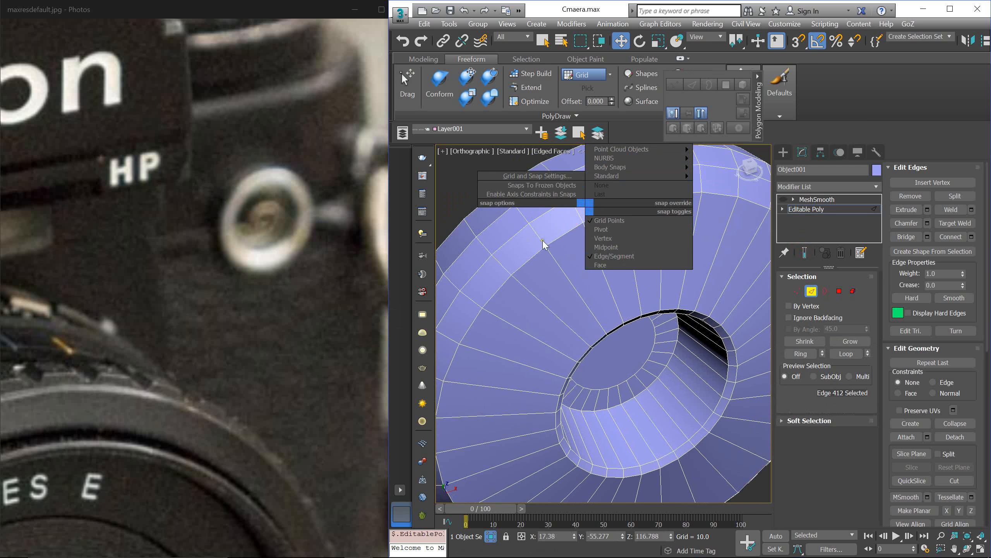
alt+middle_drag(541, 239, 538, 238)
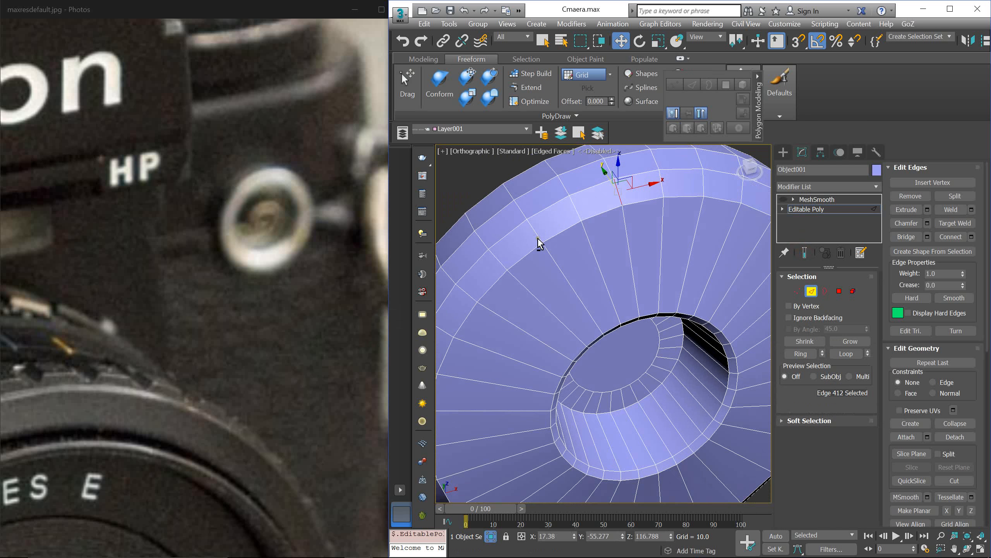
click(429, 24)
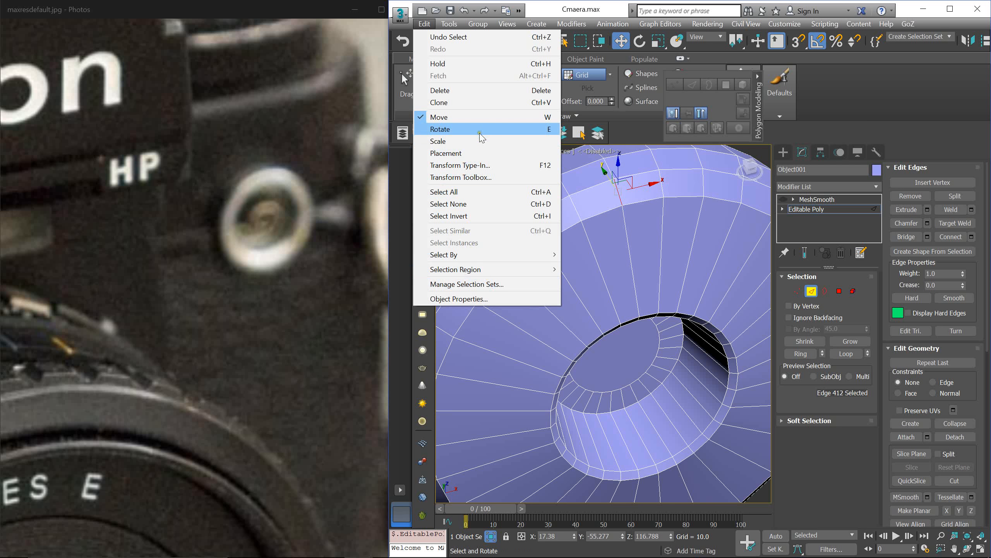
click(639, 256)
alt+middle_drag(630, 257, 644, 261)
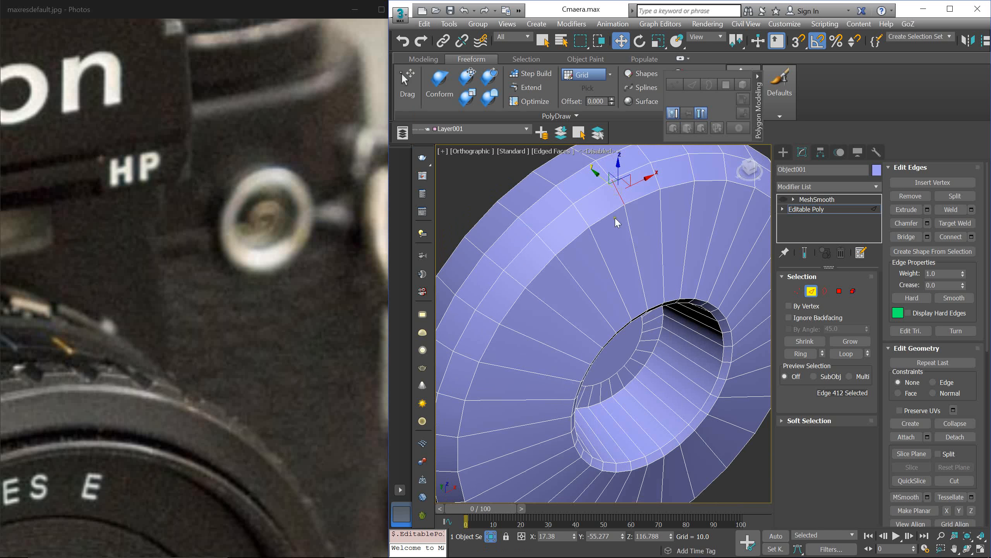
click(579, 220)
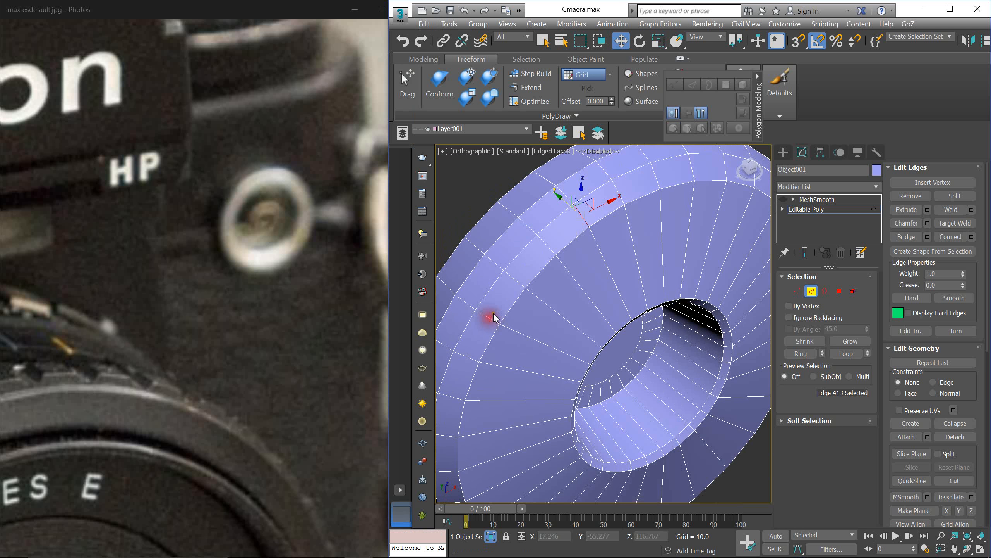
drag(488, 319, 599, 204)
scroll(658, 212, down, 2)
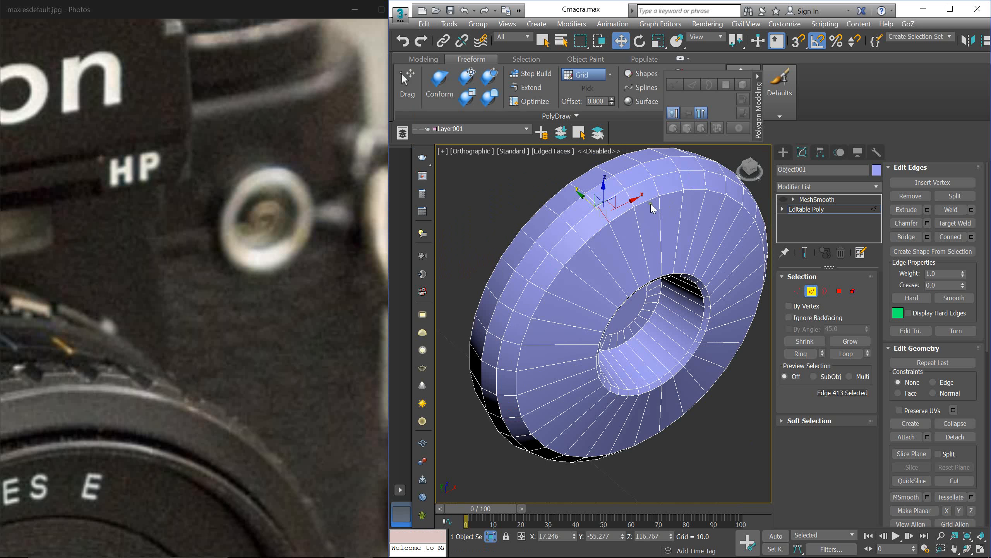
Step: Select the edge loop bordering the ring's front face and chamfer it by 0.009
double_click(651, 206)
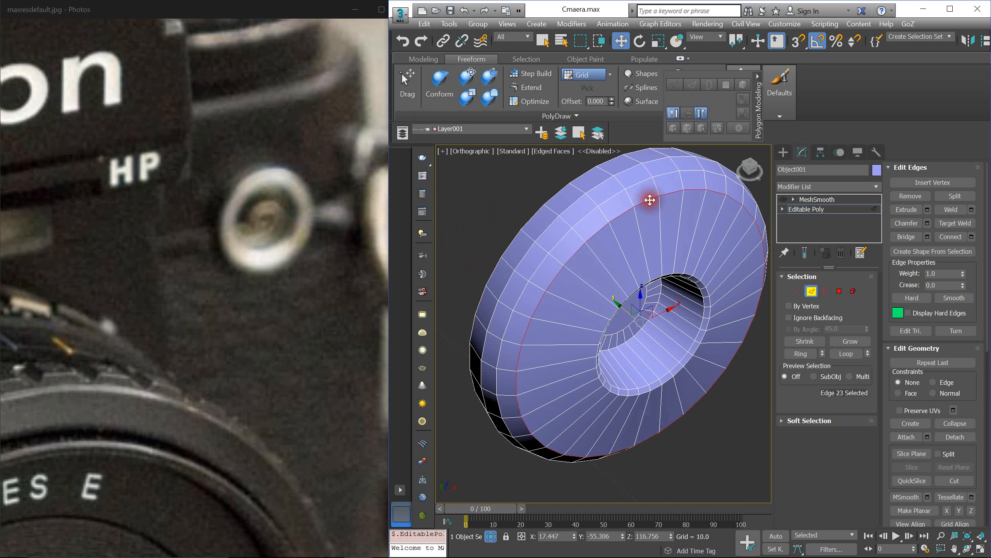
click(928, 223)
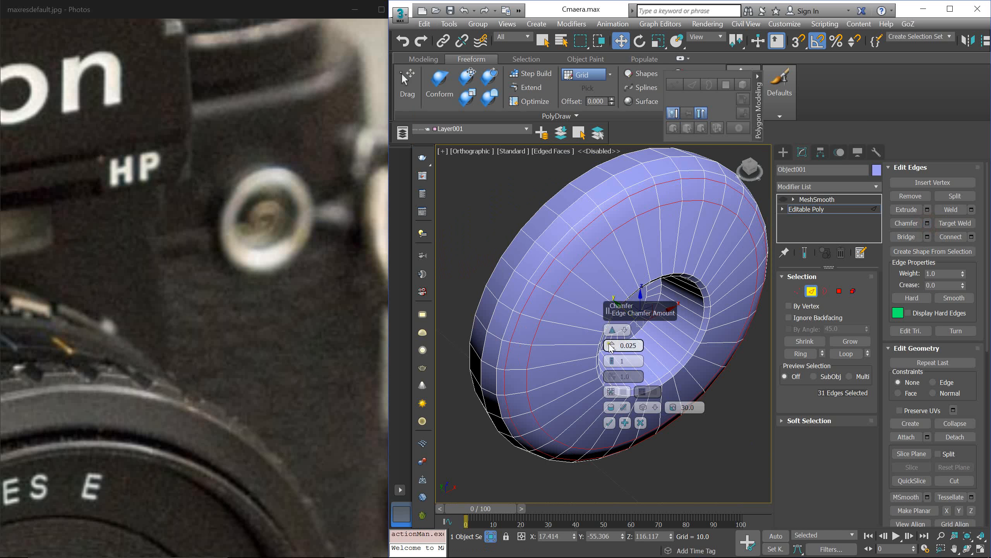
drag(618, 345, 618, 346)
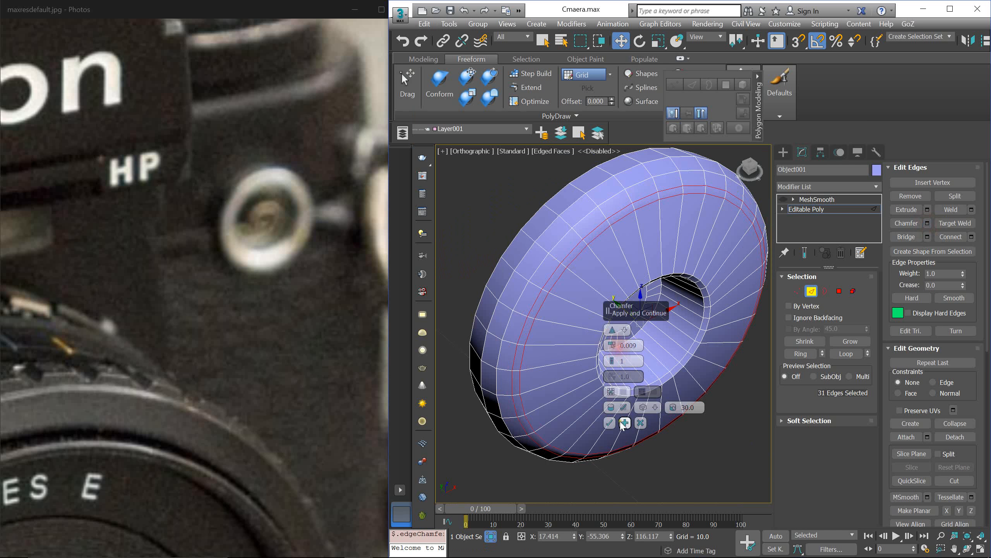
click(609, 422)
Step: Select the outer loop of the new front-face chamfer and move it back along Y to -55.272
click(617, 212)
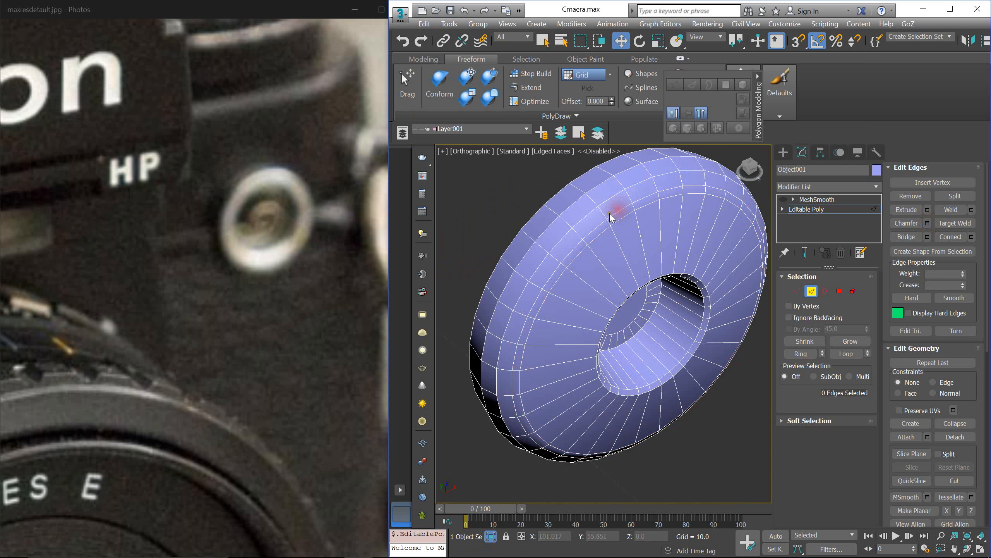
double_click(615, 212)
alt+middle_drag(632, 231, 651, 226)
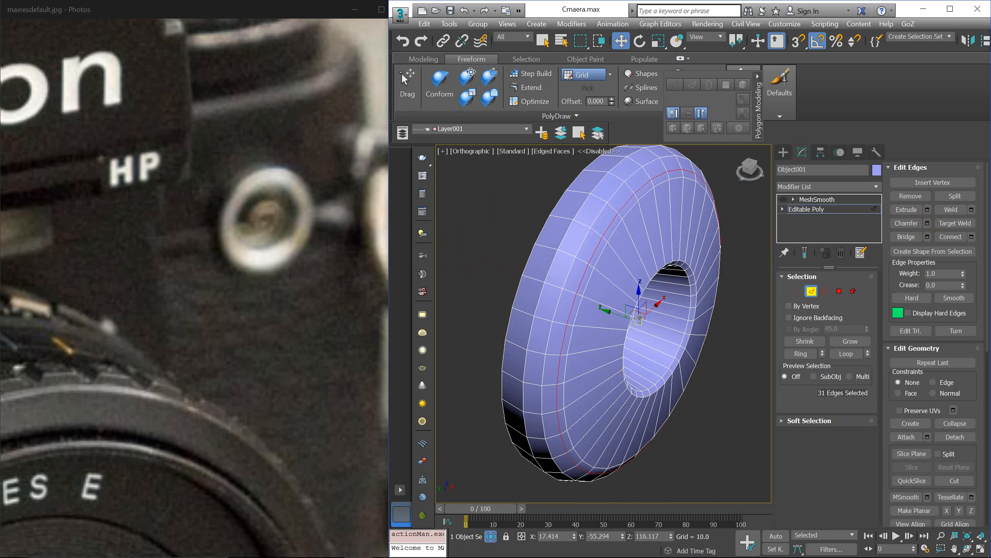
alt+middle_drag(618, 316, 644, 283)
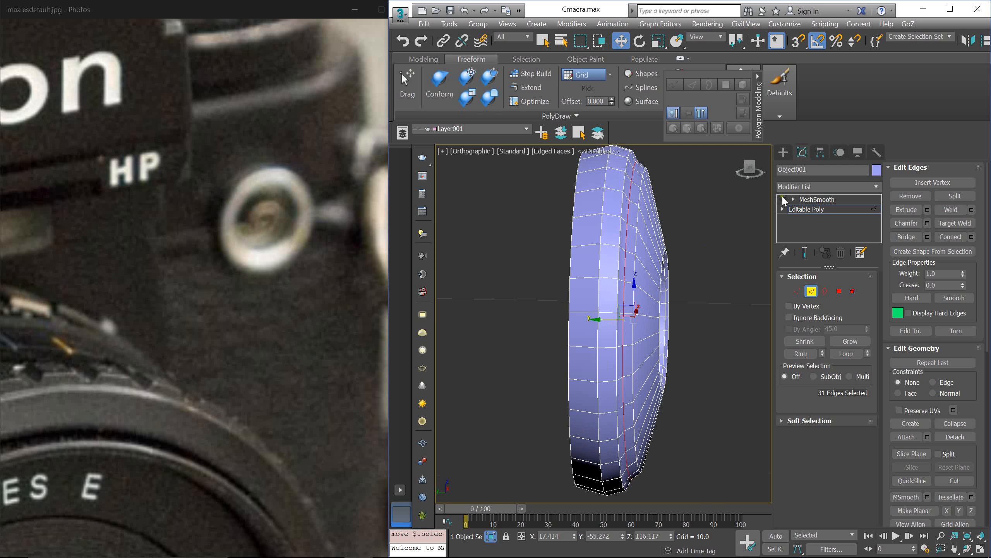
mouse_move(666, 193)
alt+middle_down()
mouse_move(644, 187)
mouse_move(637, 198)
alt+middle_up()
Step: Show the smoothed end result without edged faces and move the selected loop further back to Y -55.263
click(804, 253)
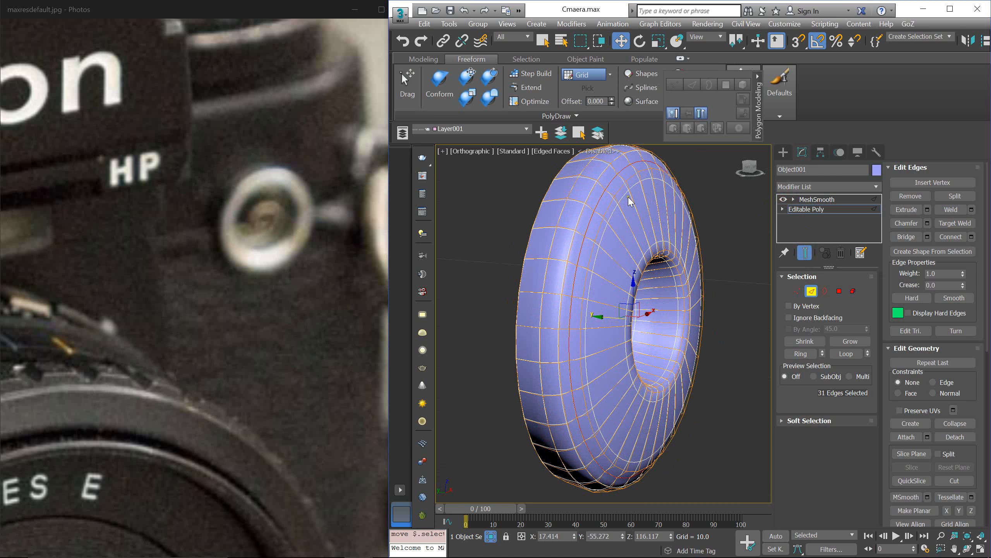
key(F4)
click(611, 316)
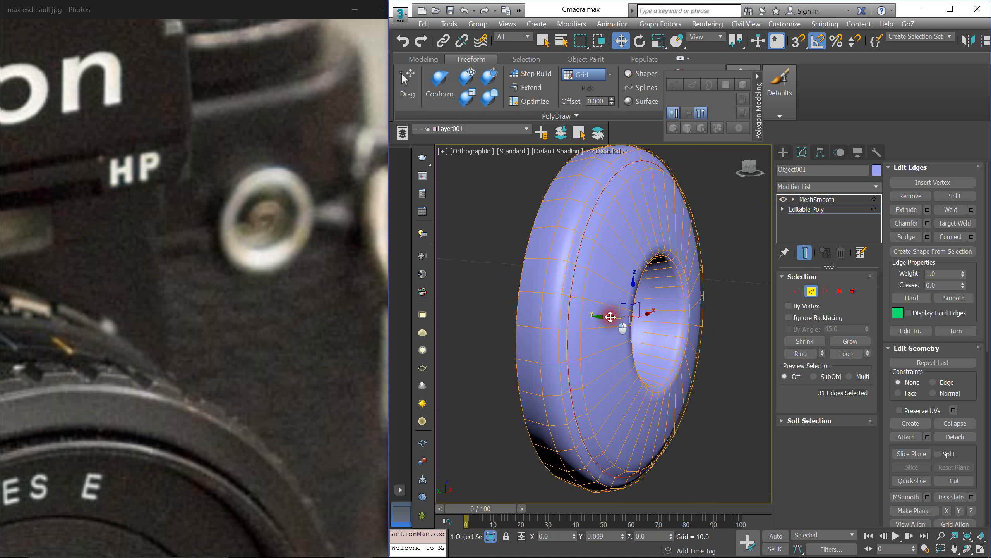
alt+middle_drag(610, 319, 610, 271)
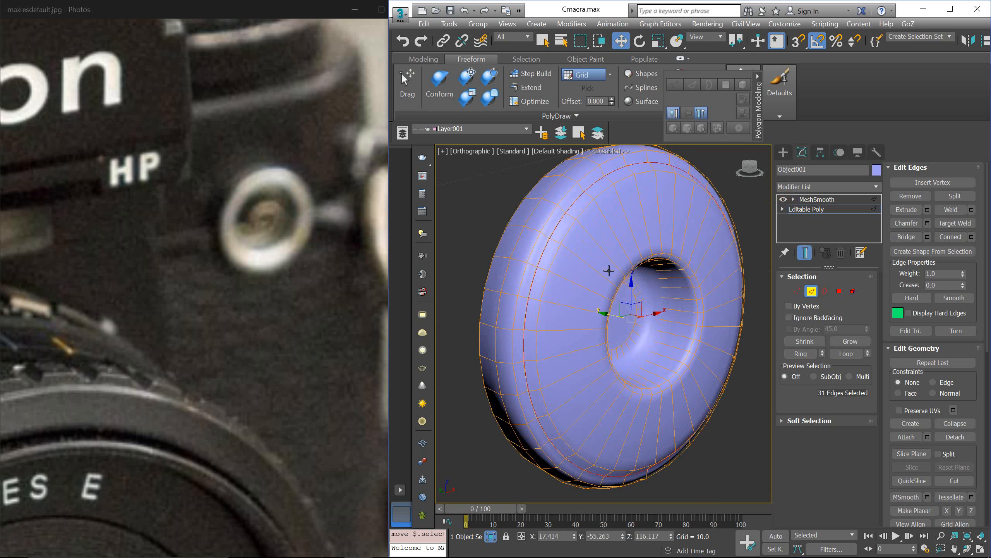
Step: Scale down the inner loop of the front-face chamfer and move it forward along Y to -55.343
key(r)
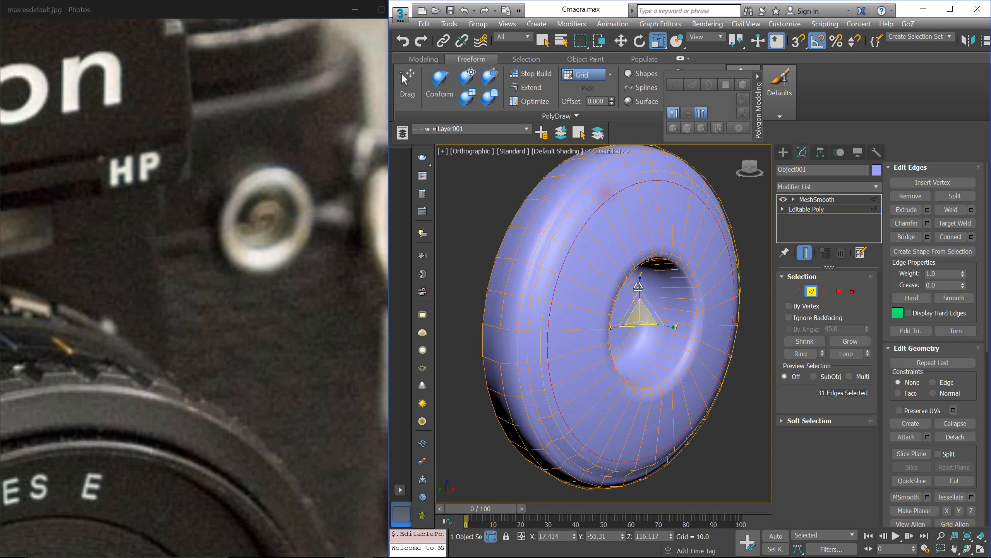
mouse_move(643, 318)
mouse_down()
mouse_move(654, 326)
mouse_move(635, 323)
mouse_up()
key(w)
alt+middle_drag(658, 272, 636, 266)
Step: Turn off the MeshSmooth display and move the center hole's floor polygon back along Y to -55.182
key(4)
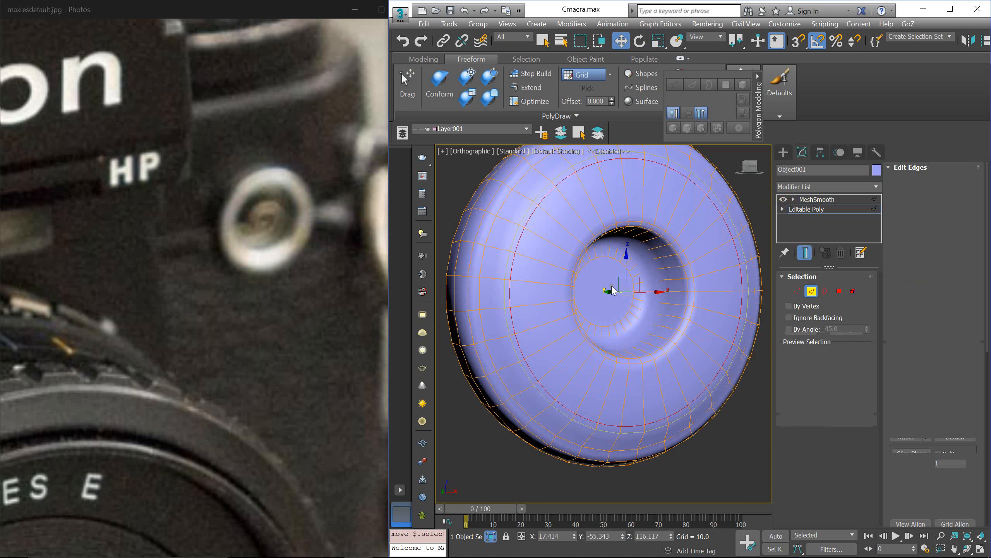
click(611, 290)
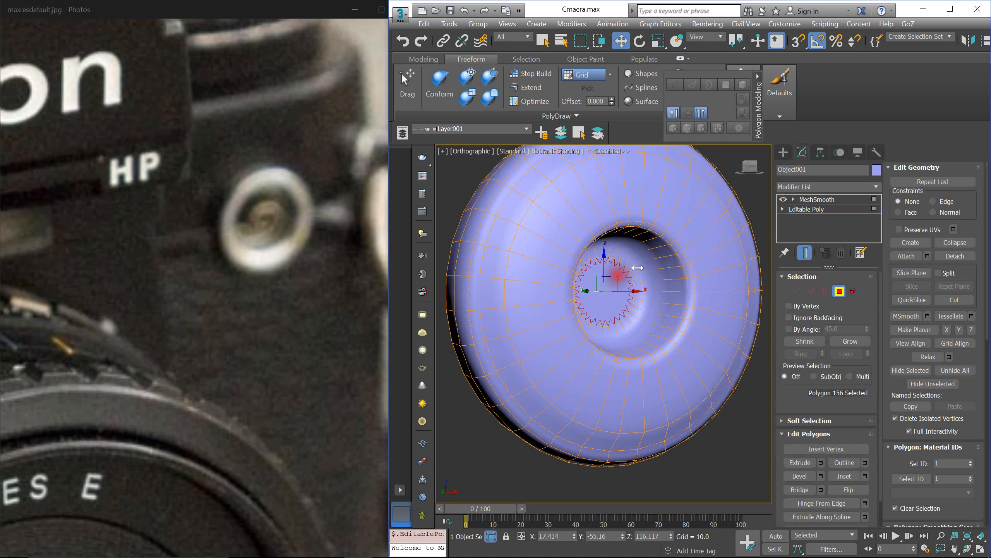
click(791, 200)
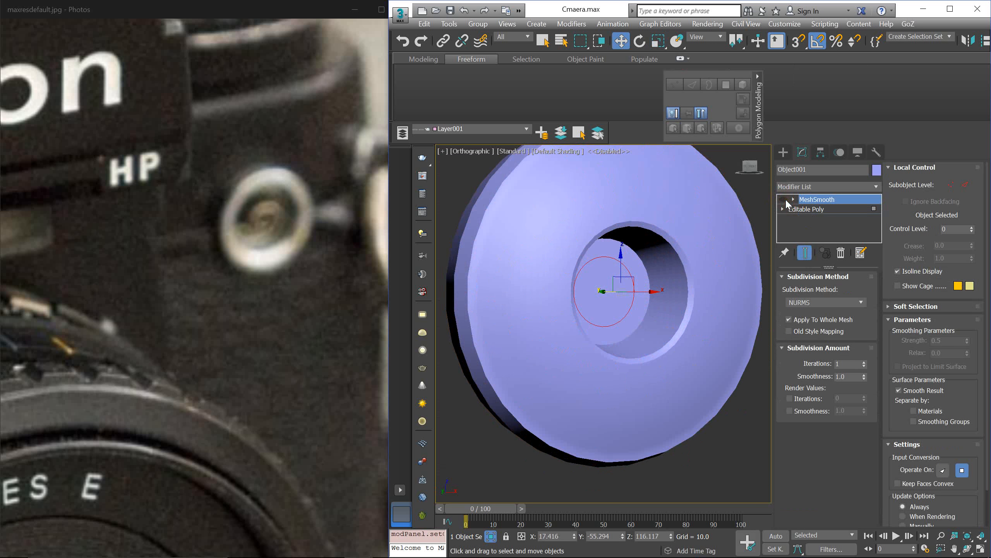
click(798, 211)
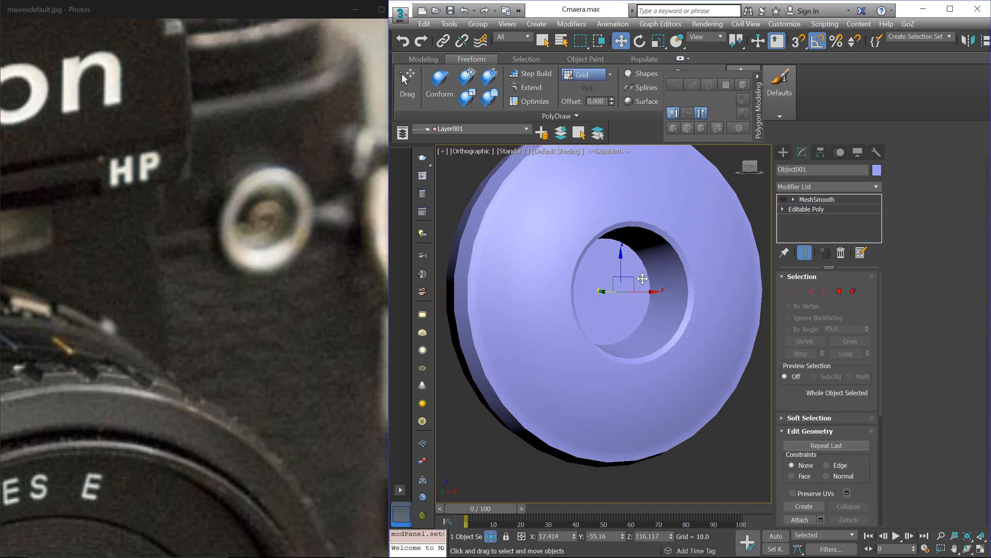
click(839, 291)
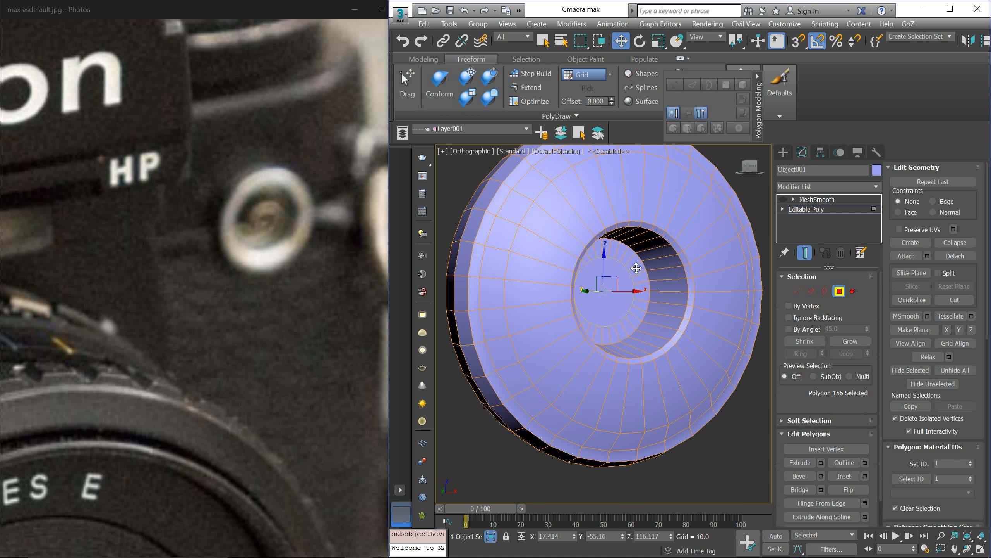
drag(595, 294, 598, 296)
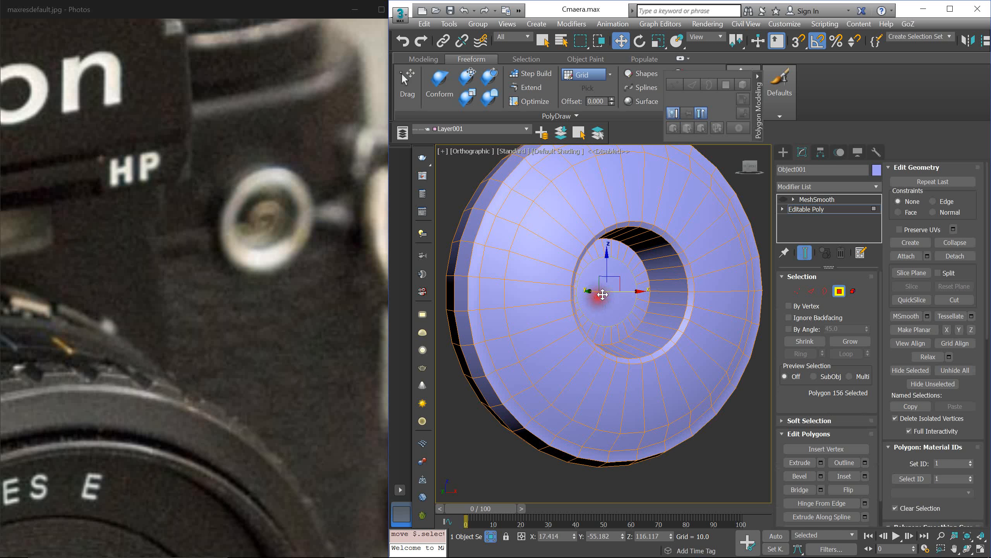
Step: Select the edge loop where the center hole's wall meets its recessed floor
alt+middle_drag(600, 295, 578, 309)
click(622, 260)
alt+middle_drag(623, 259, 633, 253)
scroll(633, 253, up, 4)
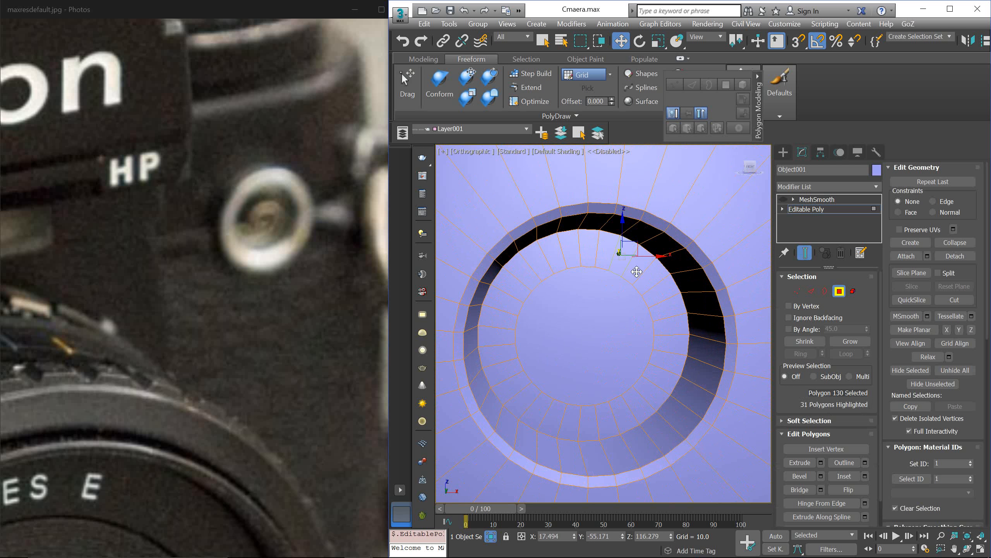
shift+click(660, 318)
alt+middle_drag(660, 317, 655, 328)
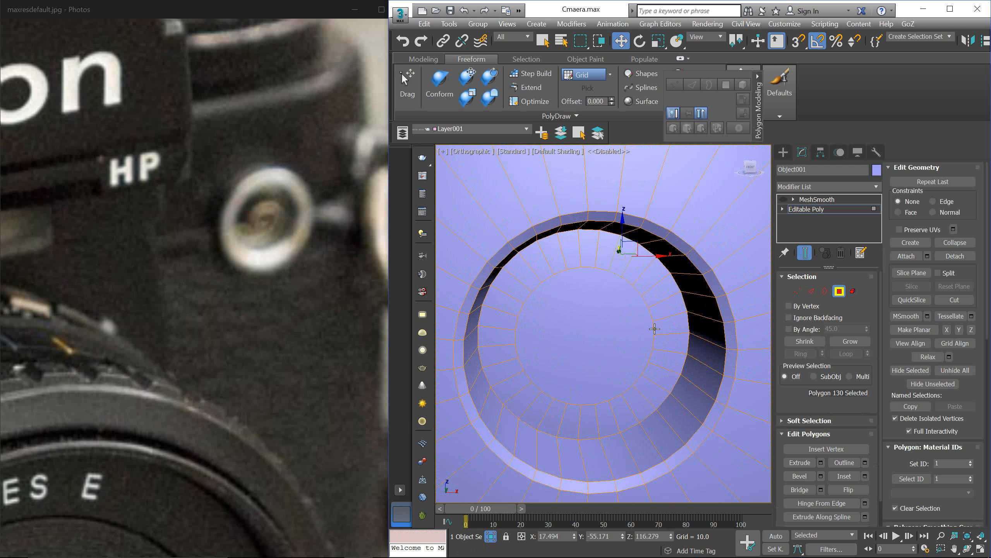
key(2)
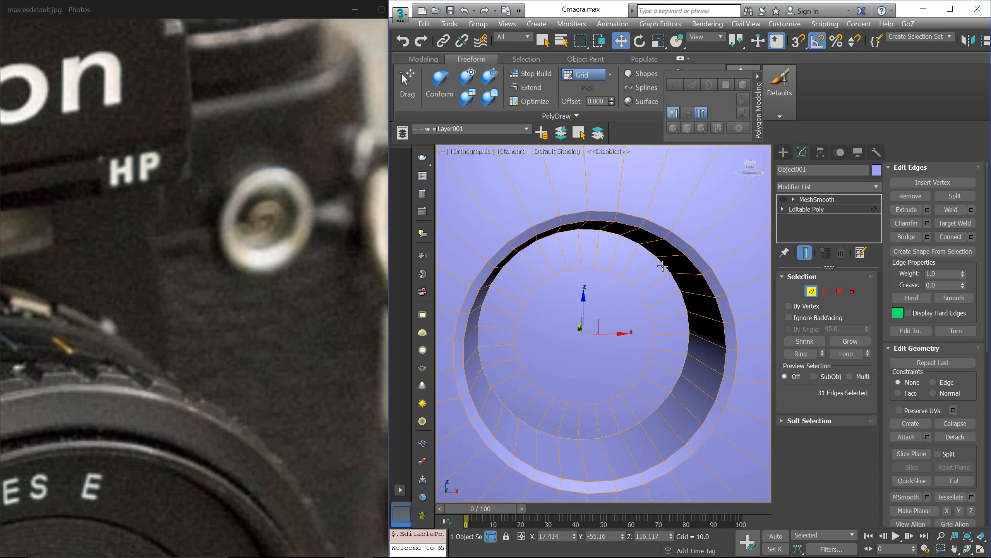
alt+middle_drag(663, 271, 663, 256)
click(658, 269)
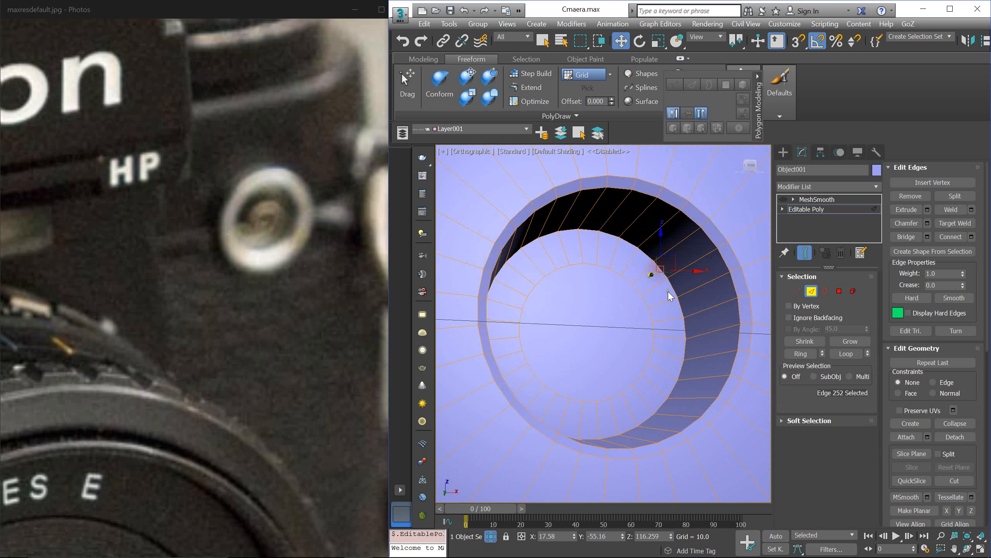
double_click(682, 310)
alt+middle_drag(660, 314, 682, 326)
scroll(666, 331, down, 5)
alt+middle_drag(672, 293, 676, 283)
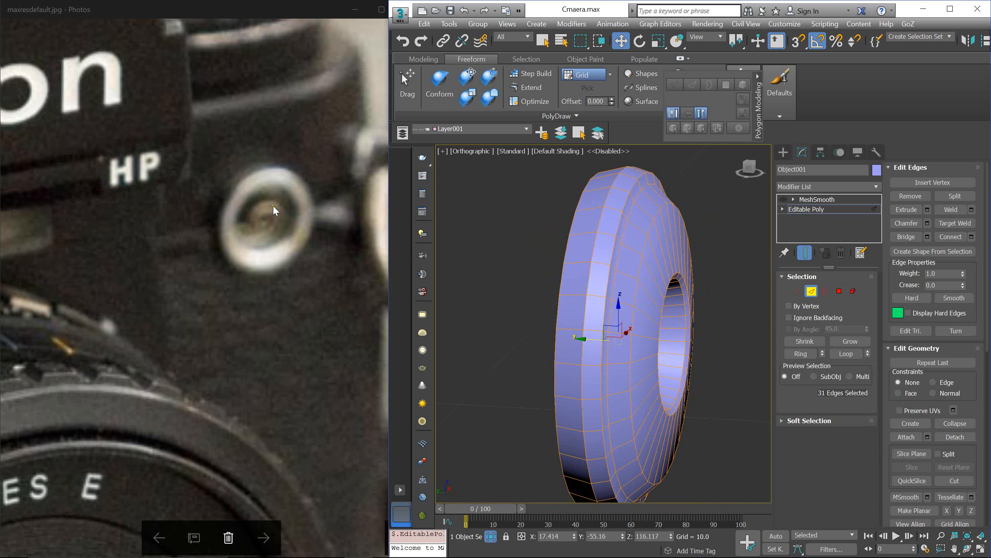
Step: Turn the MeshSmooth display back on and move the edge loop at the front face's outer rim slightly forward along Y
alt+middle_drag(534, 198, 582, 202)
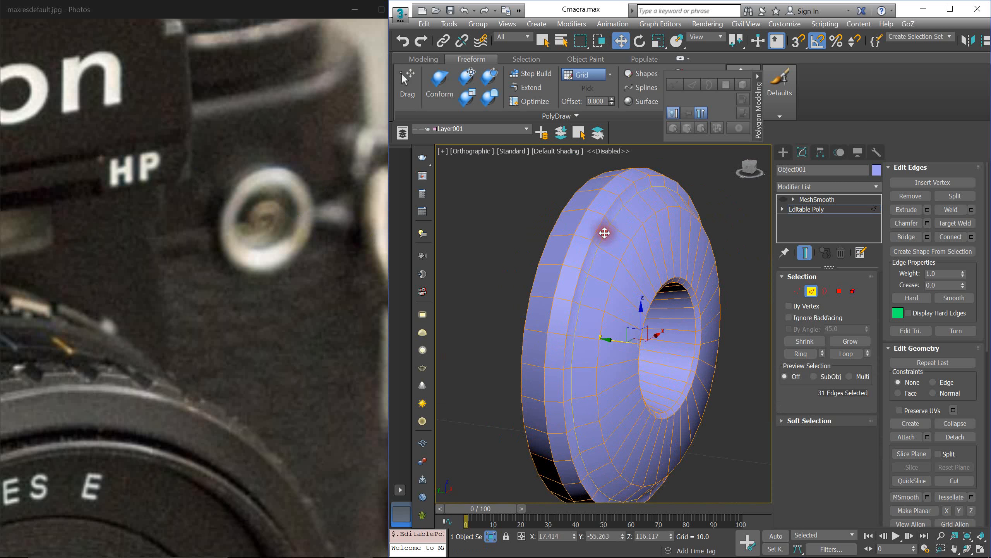
click(783, 199)
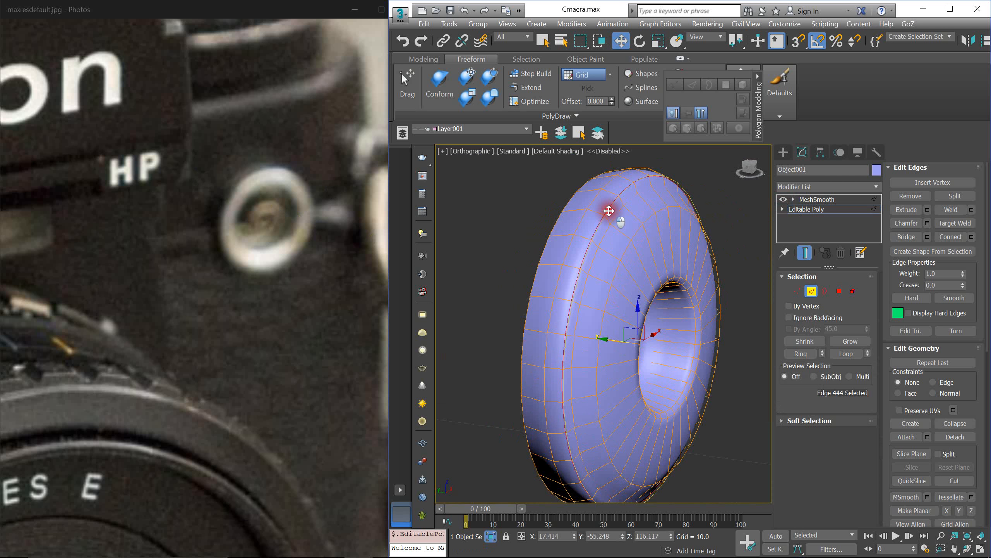
double_click(608, 212)
drag(615, 343, 624, 348)
alt+middle_drag(624, 348, 623, 305)
Step: Select the edge loop around the ring's outer side, rescale it slightly and move it back along Y to -55.172
click(577, 202)
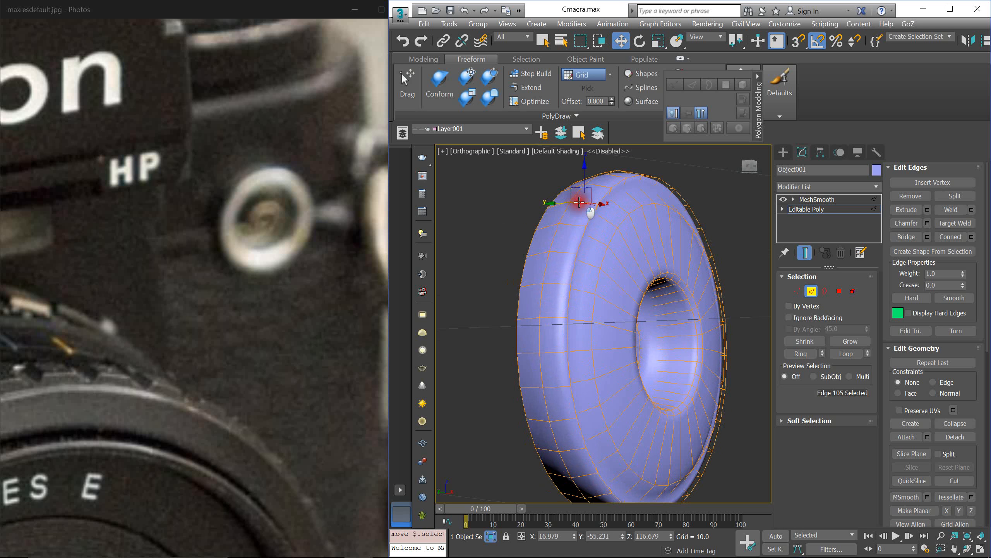
shift+click(573, 225)
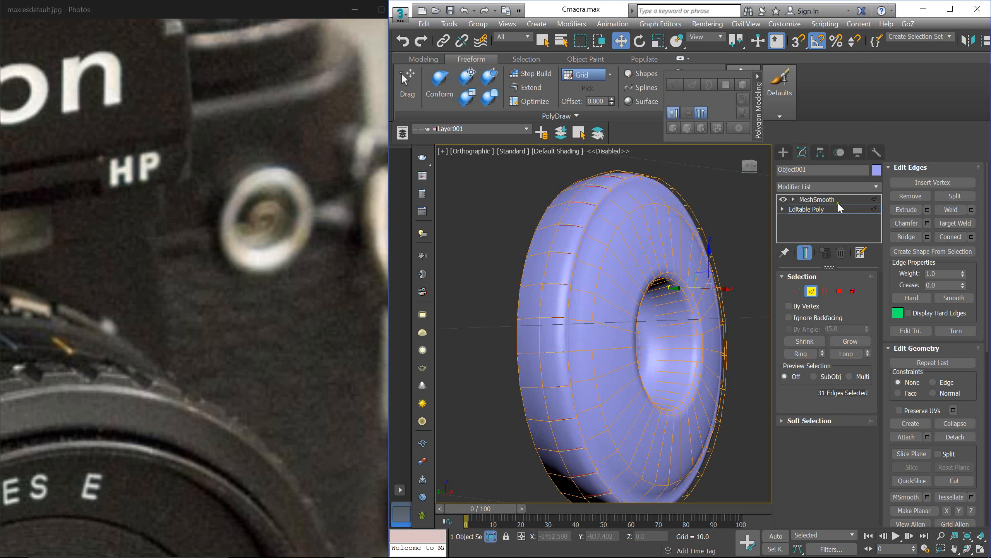
click(944, 235)
key(r)
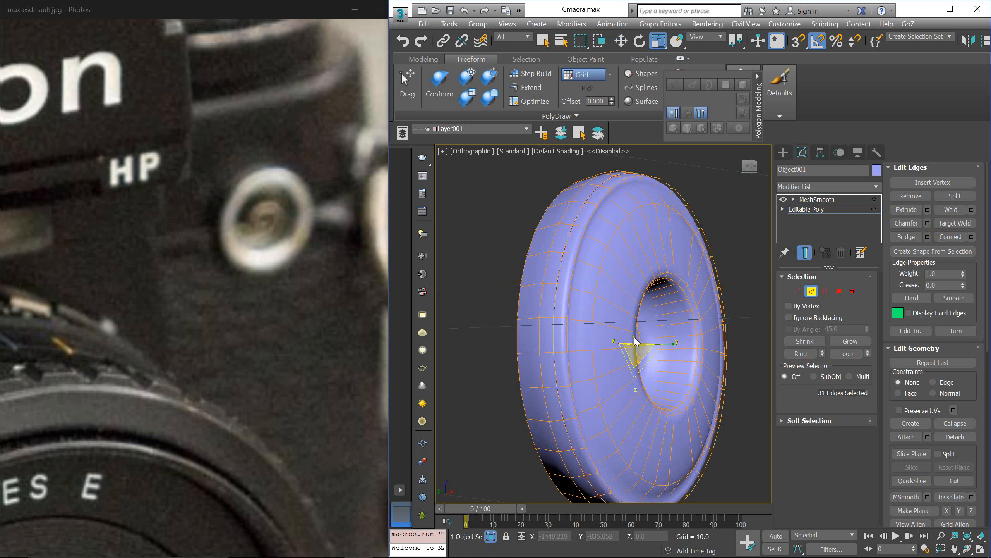
drag(636, 350, 638, 359)
key(w)
key(r)
key(w)
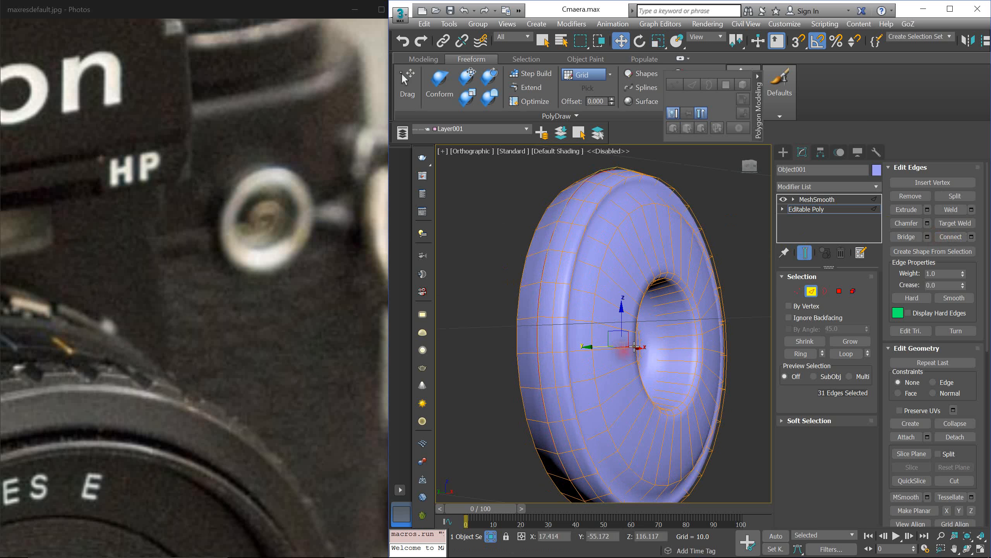
Step: Examine the smoothed floor of the center hole up close, with and without edged faces
key(2)
scroll(566, 356, down, 5)
alt+middle_drag(651, 453, 579, 325)
scroll(593, 338, up, 5)
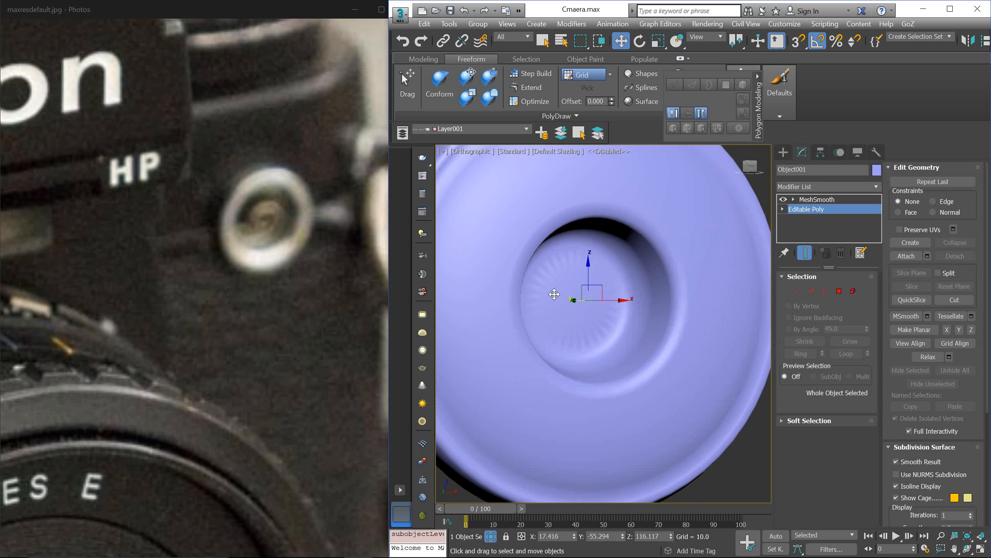
scroll(559, 261, up, 4)
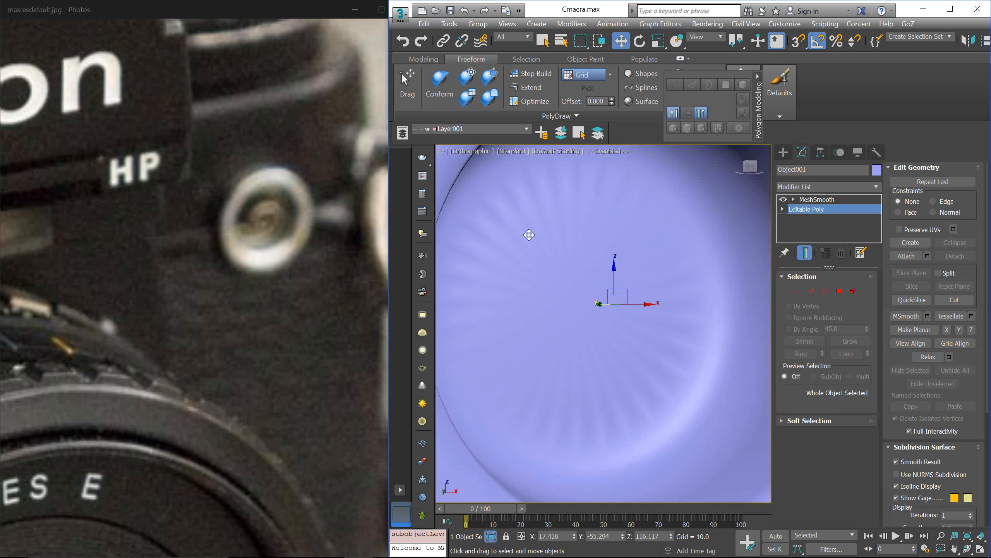
scroll(544, 234, down, 1)
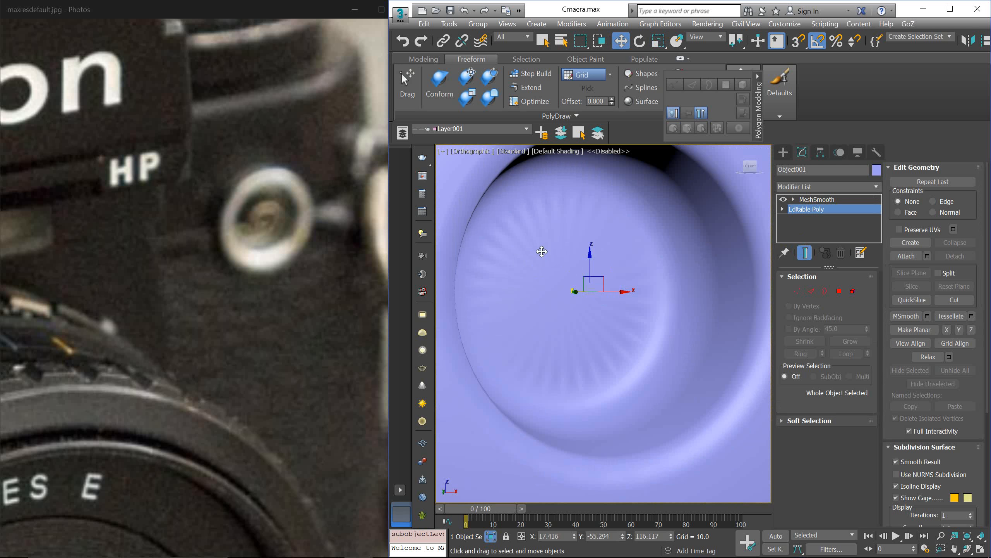
middle_drag(565, 270, 582, 272)
key(F4)
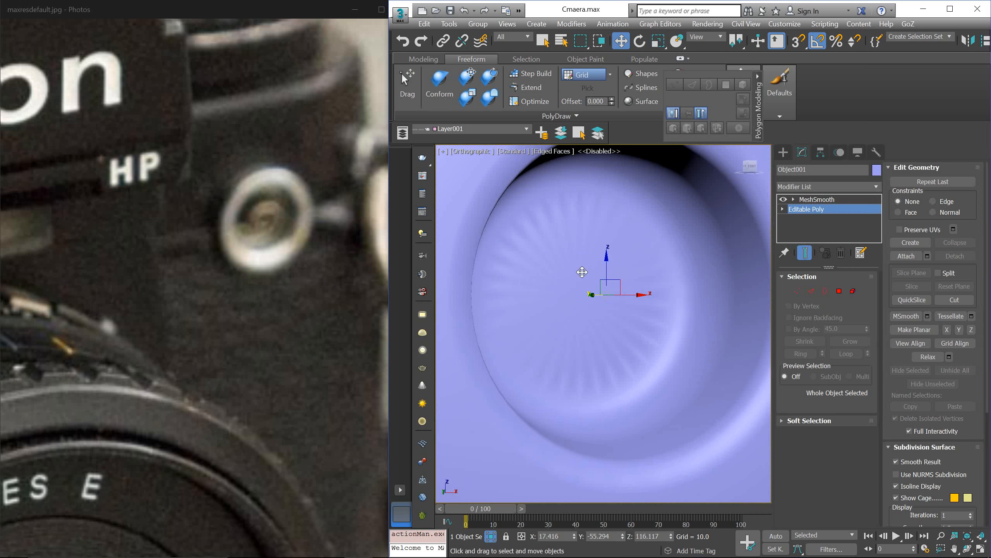
key(F4)
key(F4)
scroll(655, 264, down, 2)
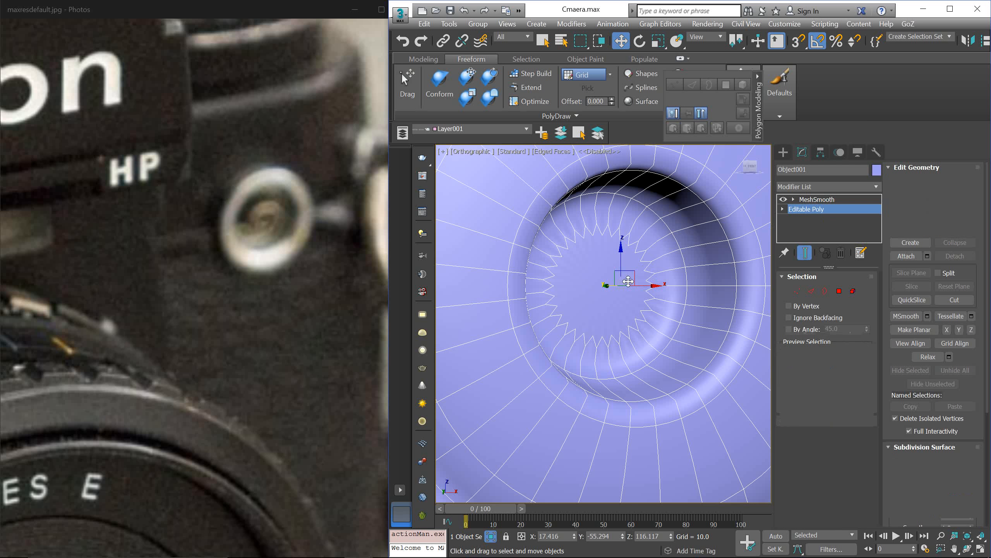
Step: Bevel the center hole's floor polygon with height 0 and a negative outline that shrinks it to a small polygon in the middle
key(4)
click(602, 276)
alt+middle_drag(603, 277, 596, 281)
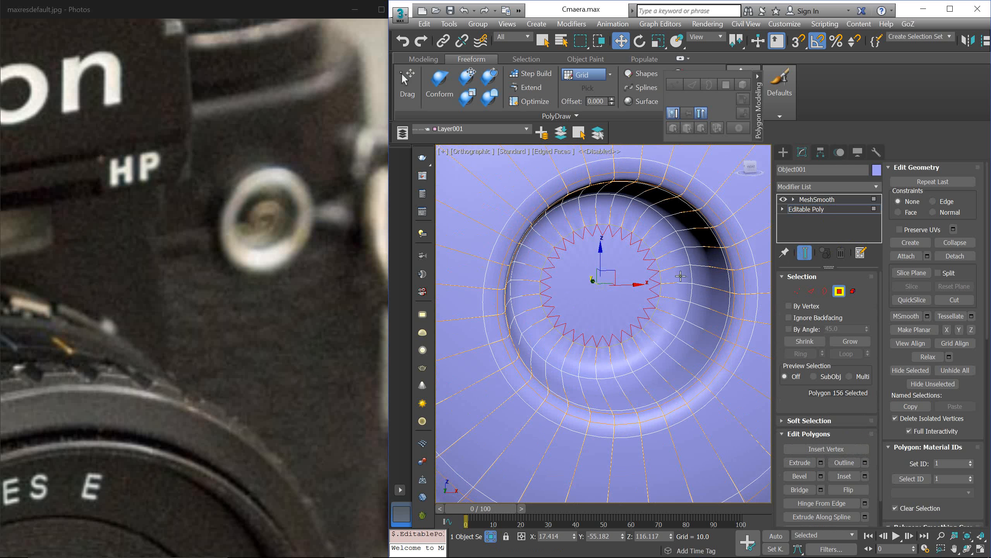
scroll(615, 202, up, 3)
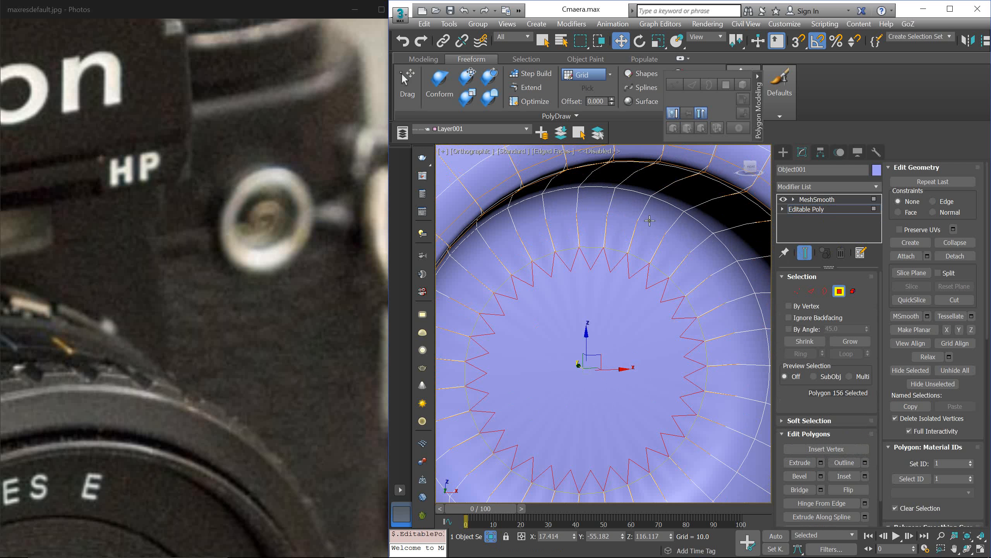
scroll(680, 244, down, 2)
scroll(643, 216, down, 1)
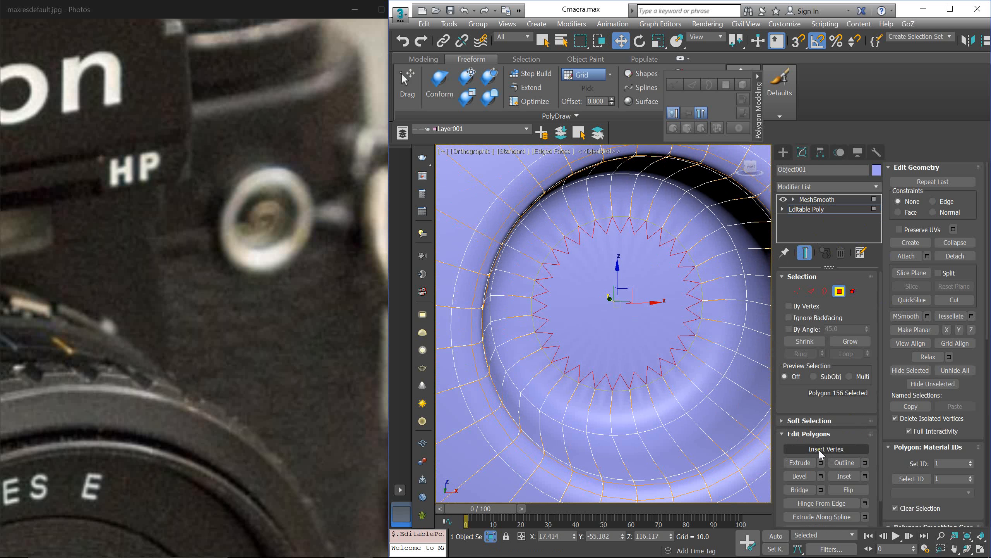
click(821, 476)
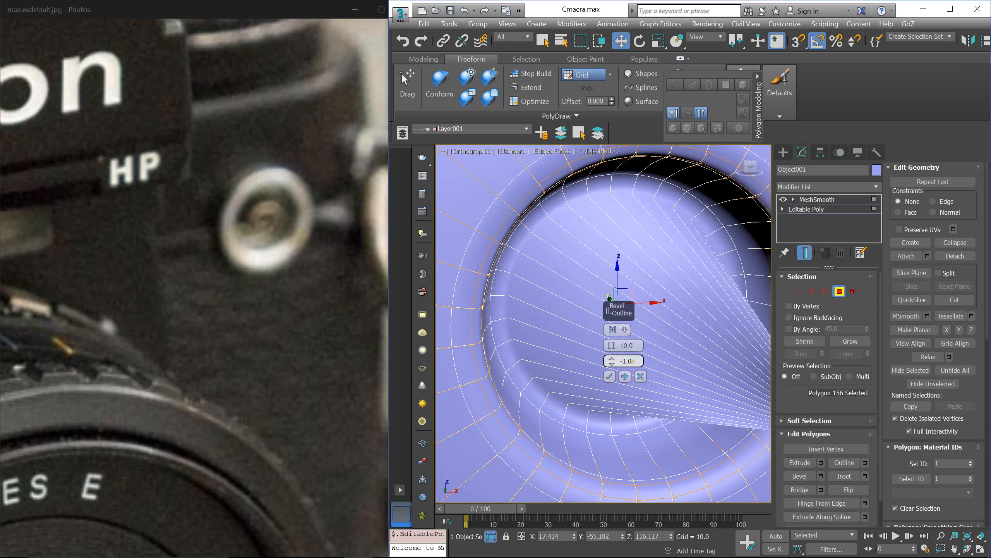
text(0)
key(Tab)
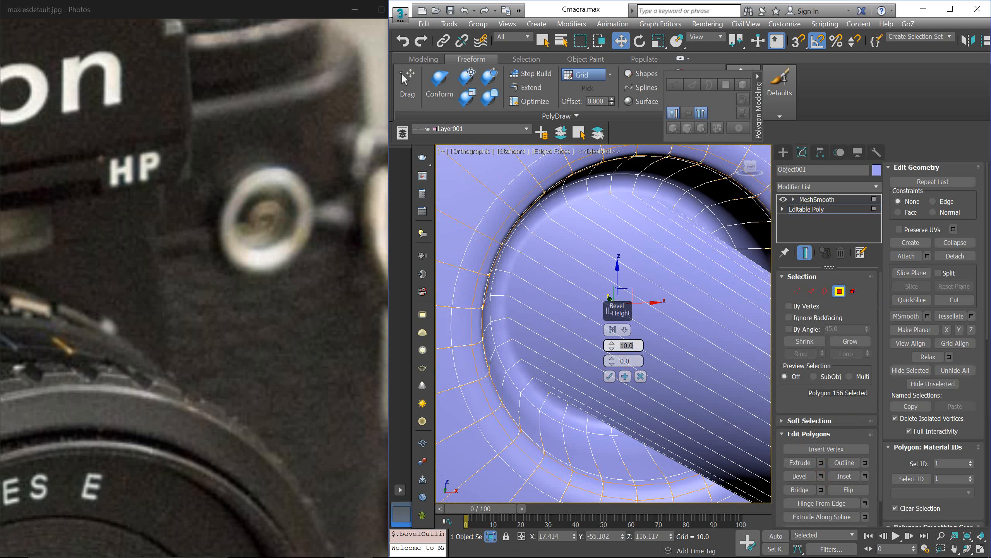
text(0)
key(Tab)
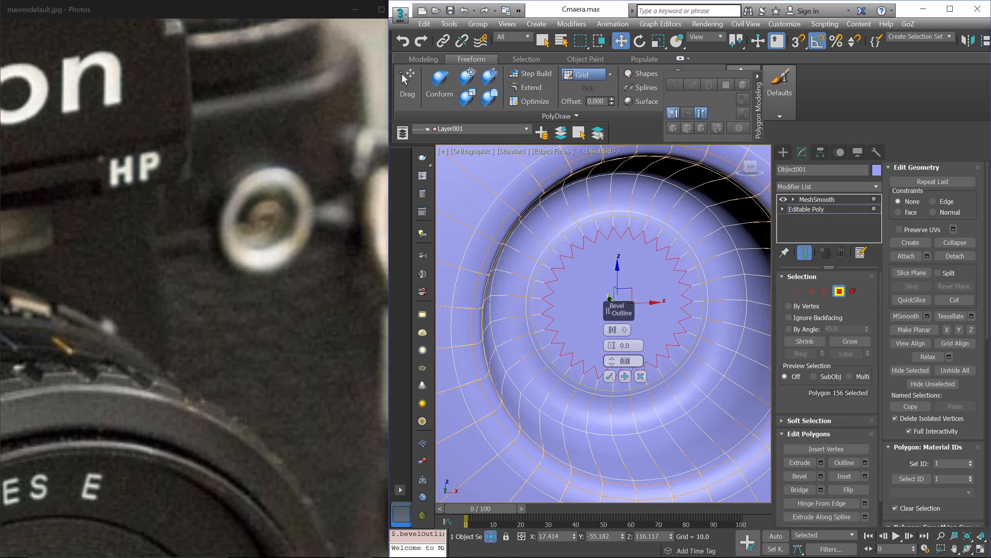
drag(616, 365, 631, 403)
click(609, 377)
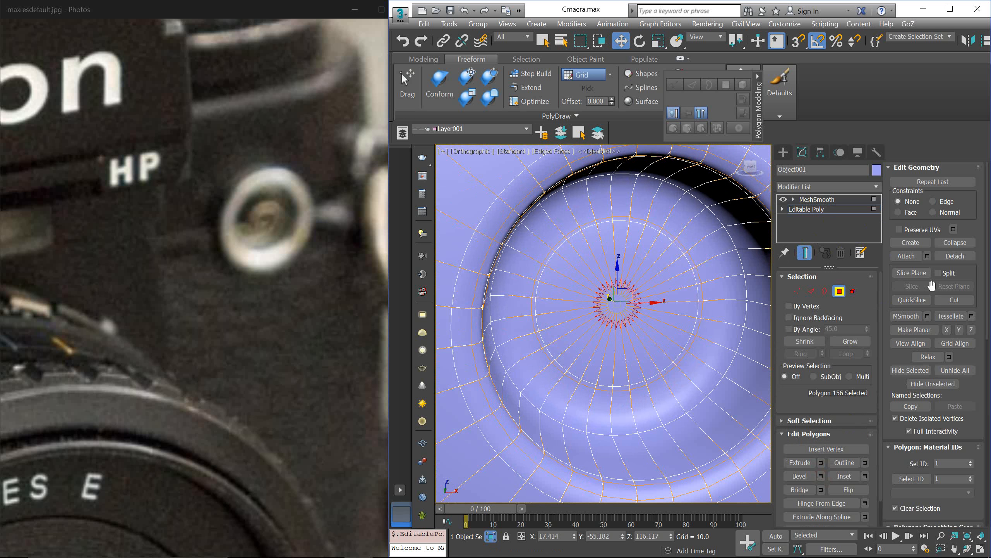
Step: Collapse the small middle polygon to a single center point and show the deselected ring without edged faces
click(955, 243)
key(F3)
key(F3)
key(F4)
scroll(679, 284, down, 4)
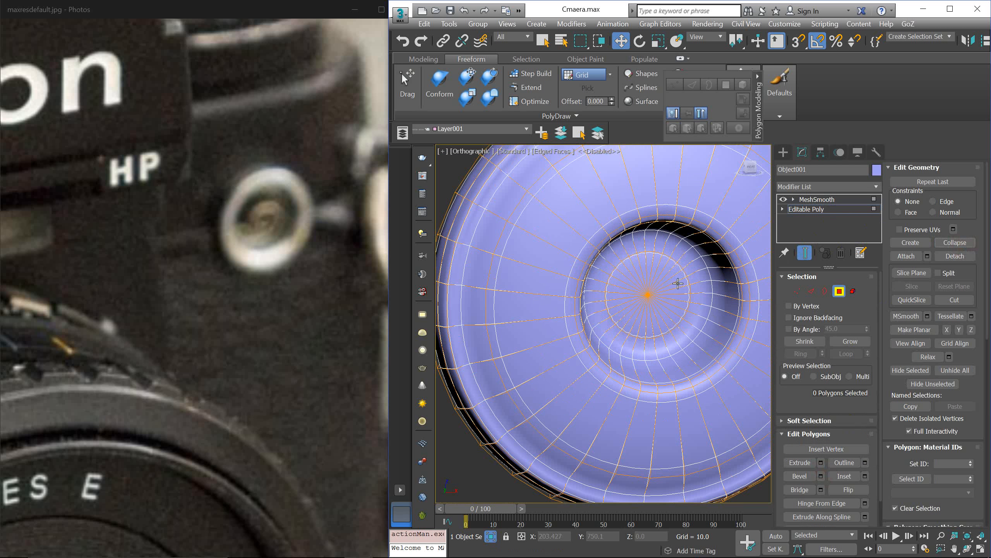
key(4)
click(442, 167)
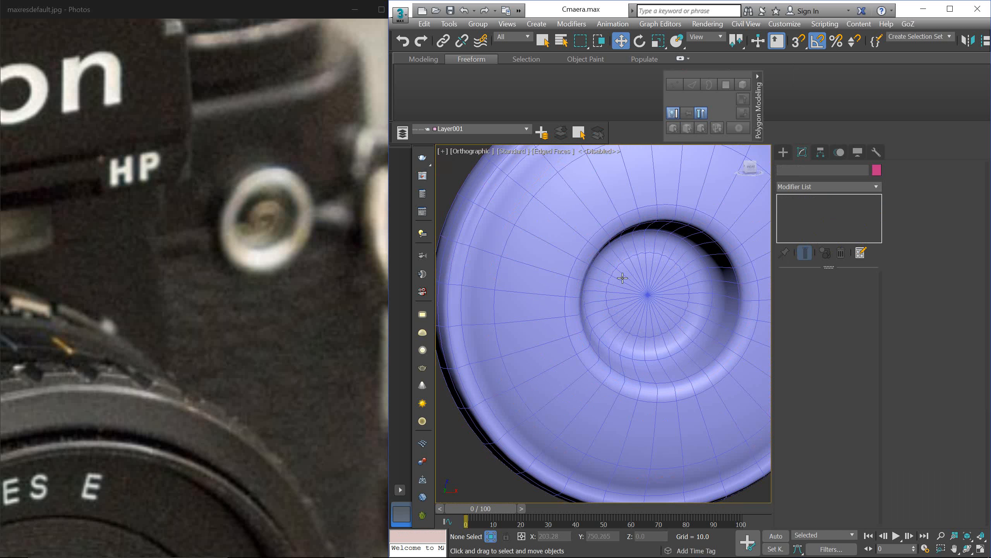
key(F4)
Step: Exit isolation and examine the smoothed inner ring in place inside the socket on the camera body
scroll(679, 310, up, 4)
scroll(643, 237, down, 8)
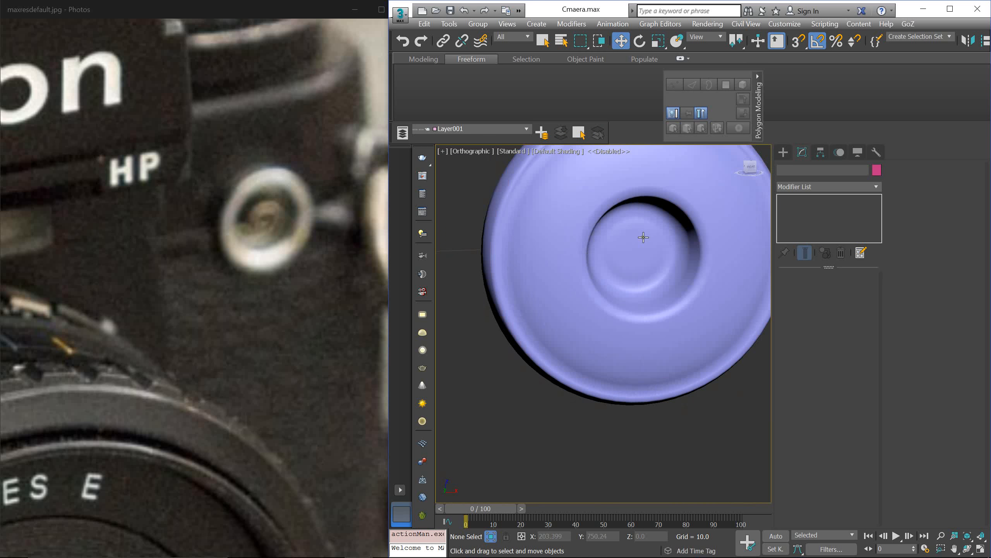
scroll(643, 237, down, 8)
scroll(671, 261, up, 8)
click(618, 249)
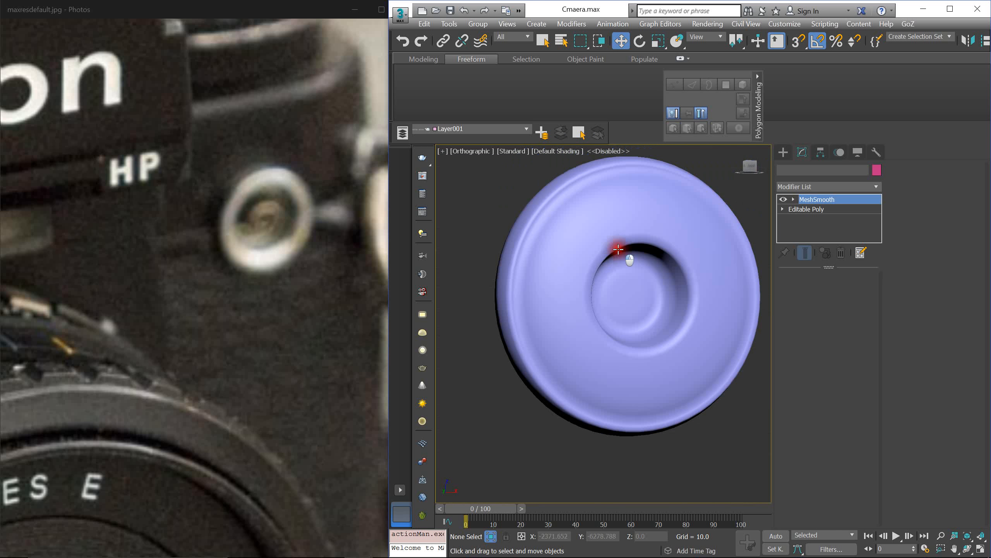
scroll(641, 329, up, 3)
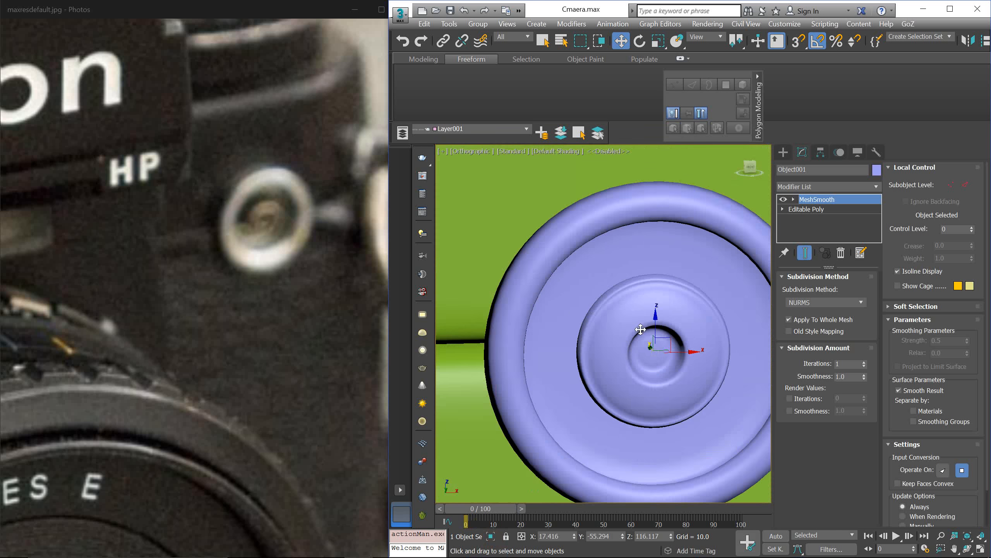
scroll(640, 329, down, 6)
scroll(615, 333, up, 3)
alt+middle_drag(615, 332, 618, 301)
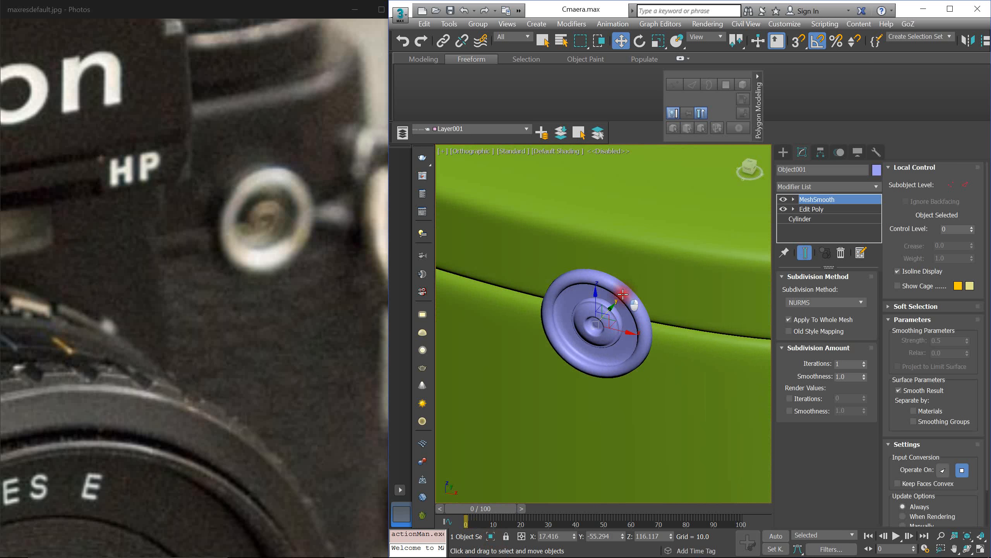
Step: Examine the finished round socket on the camera body up close and from the front, with and without edged faces, against the reference photo
click(623, 295)
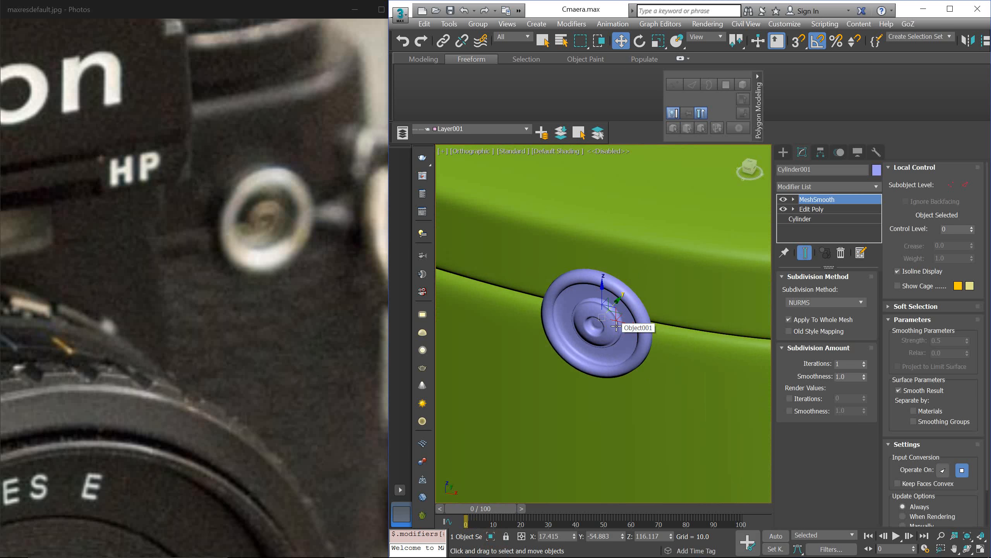
scroll(616, 326, up, 3)
alt+middle_drag(616, 326, 612, 307)
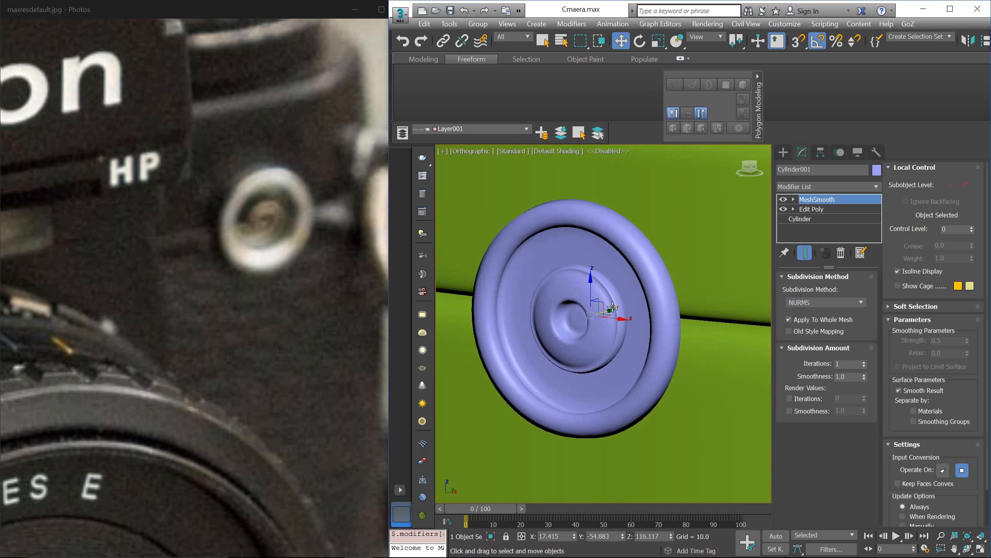
click(658, 243)
scroll(657, 243, down, 2)
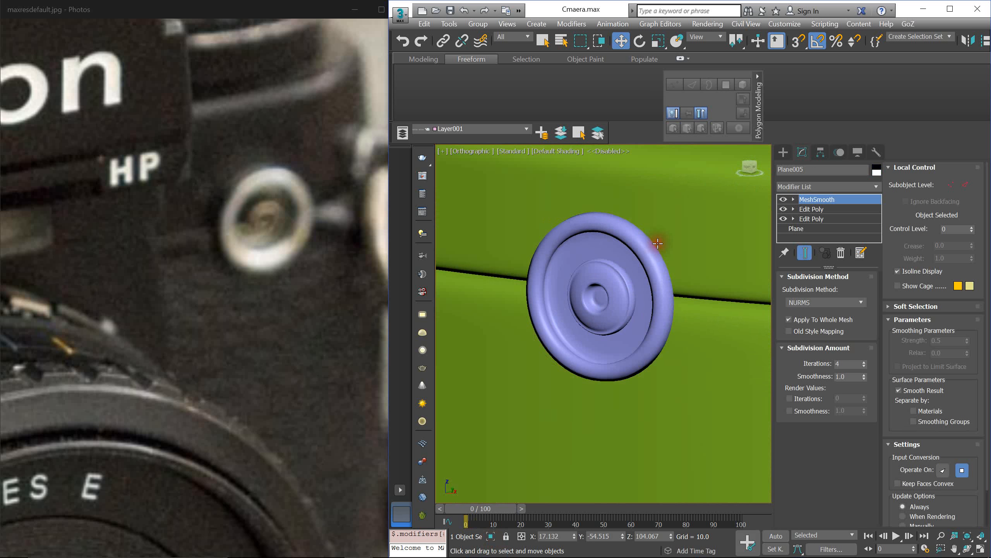
key(F4)
scroll(654, 261, down, 2)
mouse_move(640, 264)
alt+middle_down()
mouse_move(650, 266)
mouse_move(624, 269)
mouse_move(584, 253)
mouse_move(632, 269)
alt+middle_up()
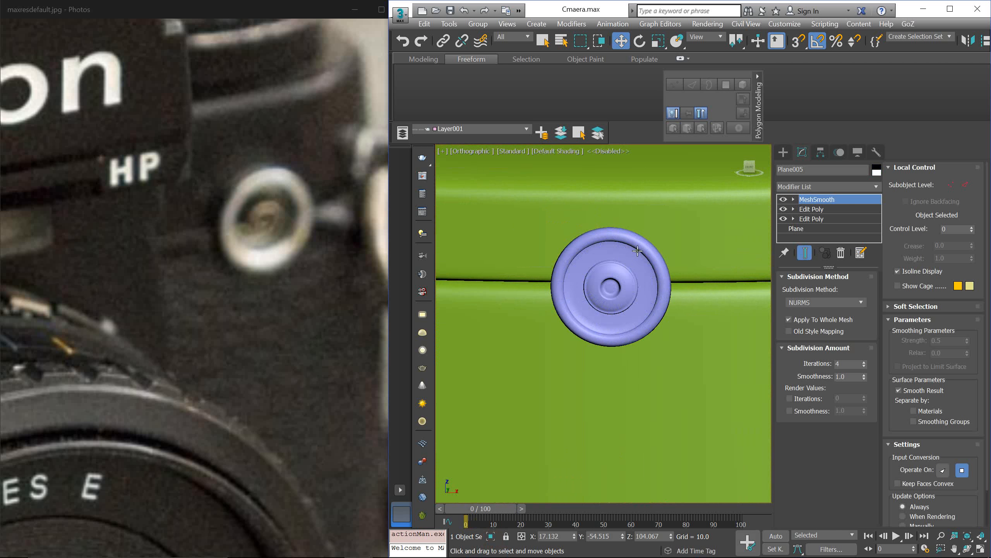
scroll(628, 256, down, 4)
scroll(631, 252, up, 5)
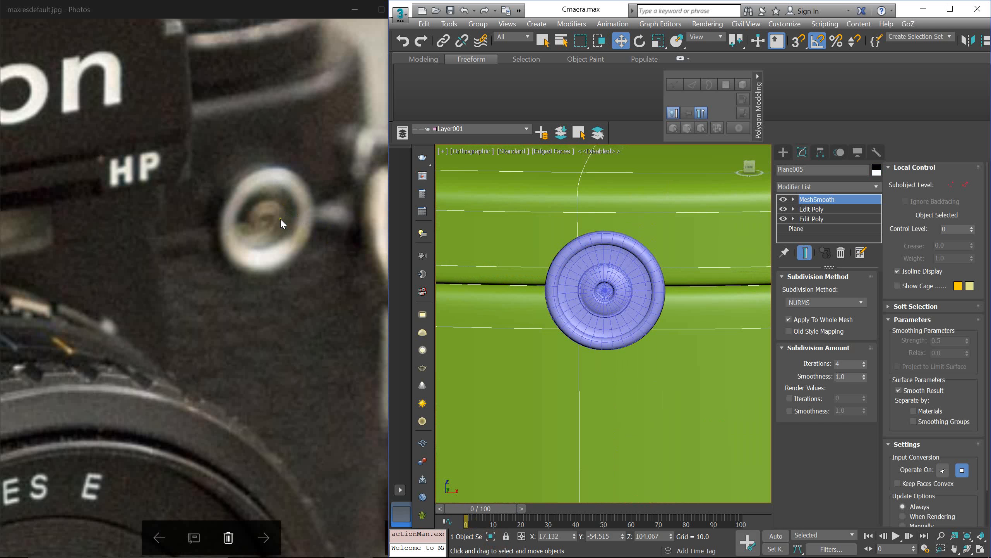
scroll(622, 244, down, 8)
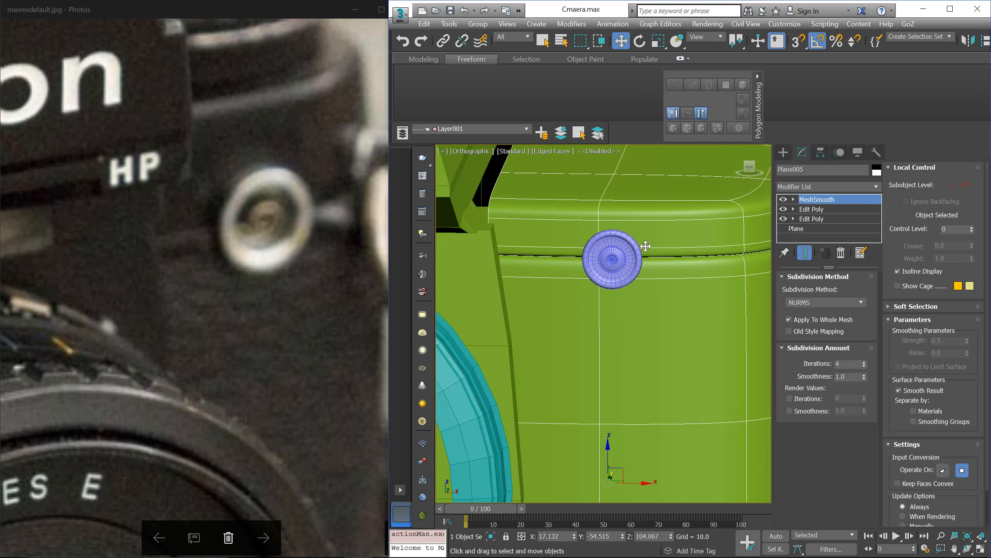
scroll(621, 245, up, 8)
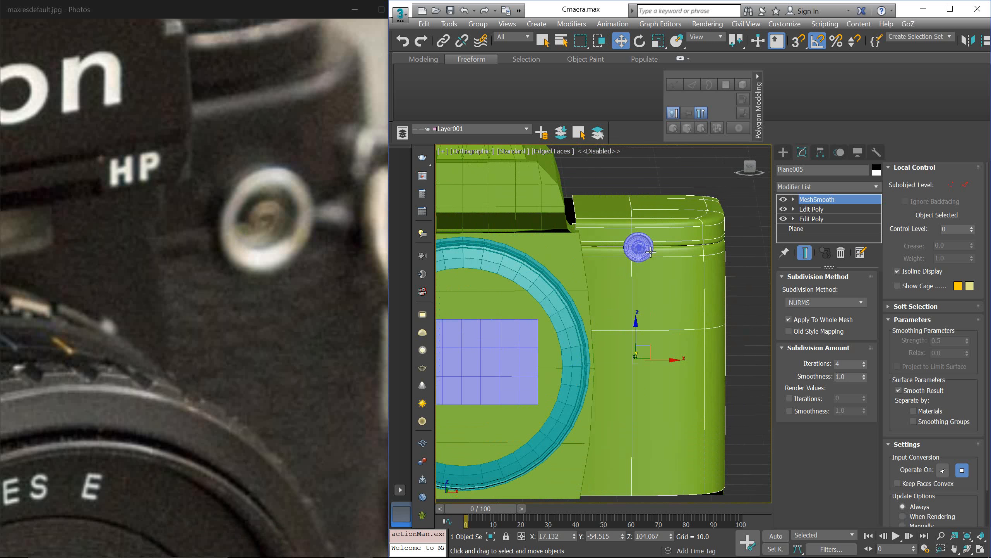
Step: Select both socket rings together and compare their size and placement on the body with the reference photo
click(641, 234)
ctrl+click(633, 234)
scroll(624, 234, up, 2)
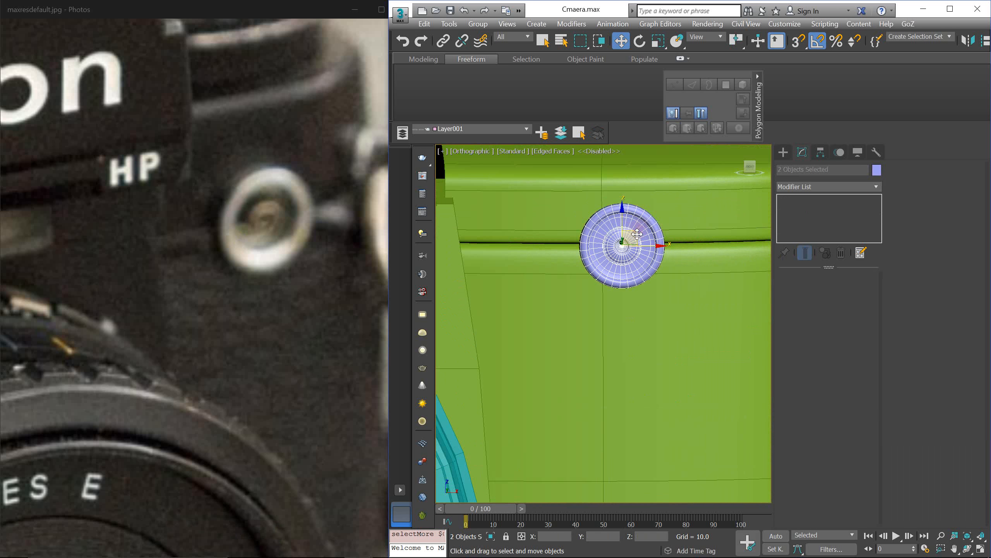
key(r)
key(w)
scroll(630, 250, down, 4)
middle_drag(629, 250, 596, 234)
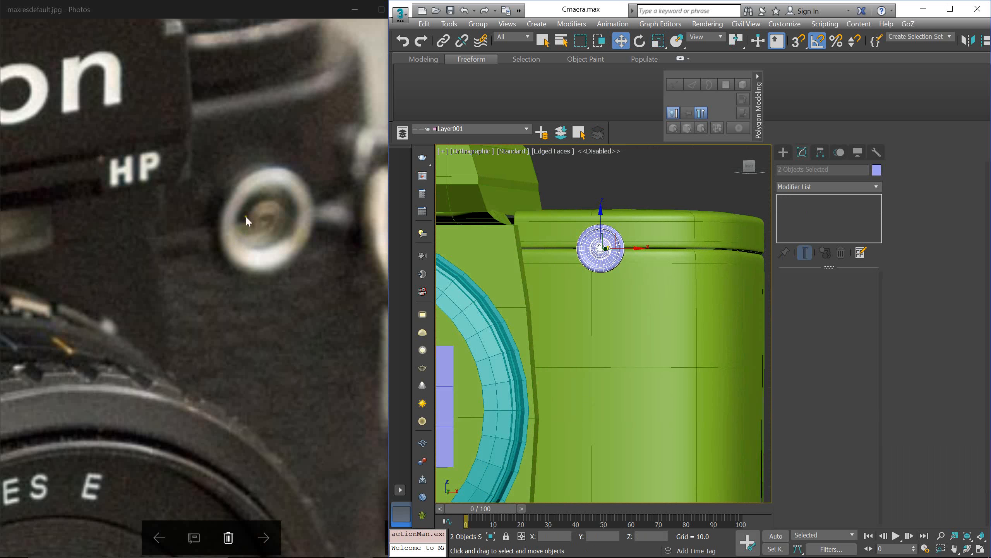
click(155, 258)
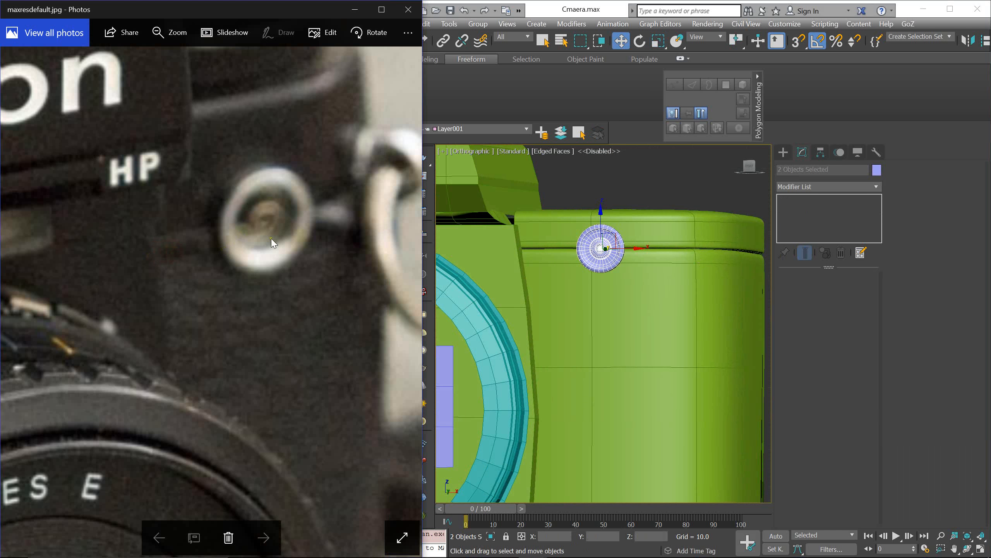
click(673, 184)
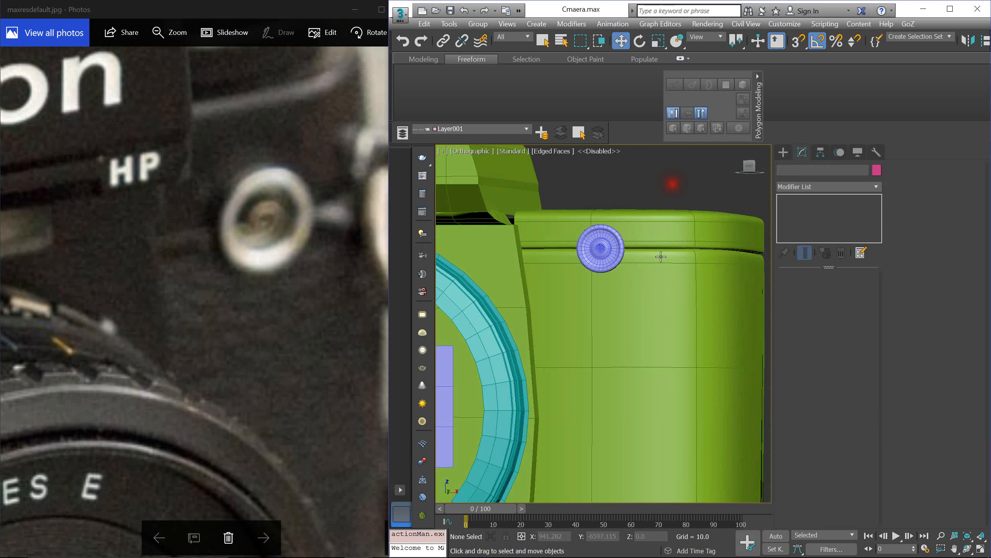
Step: Activate the upper Edit Poly of the camera body and turn off the display of its MeshSmooth
click(659, 265)
click(810, 209)
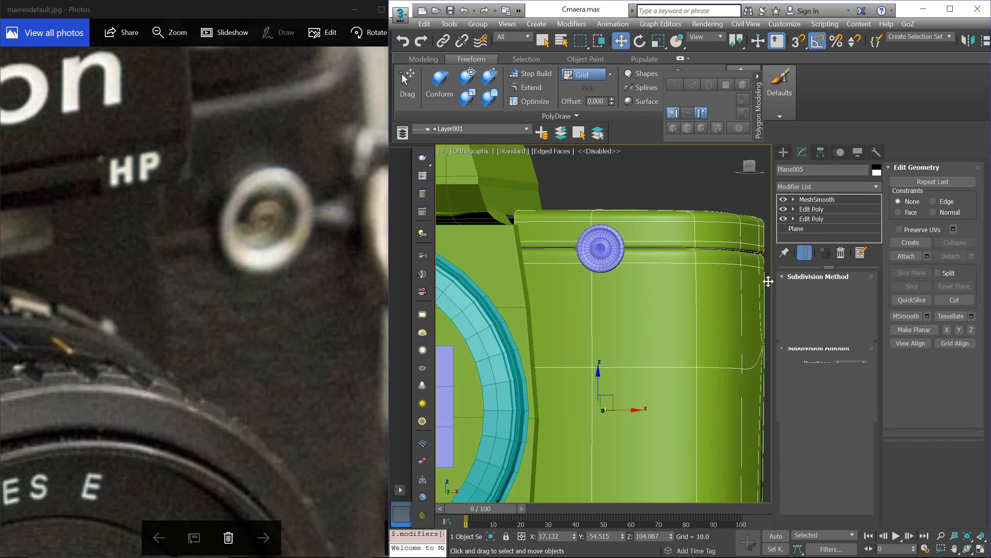
key(2)
key(2)
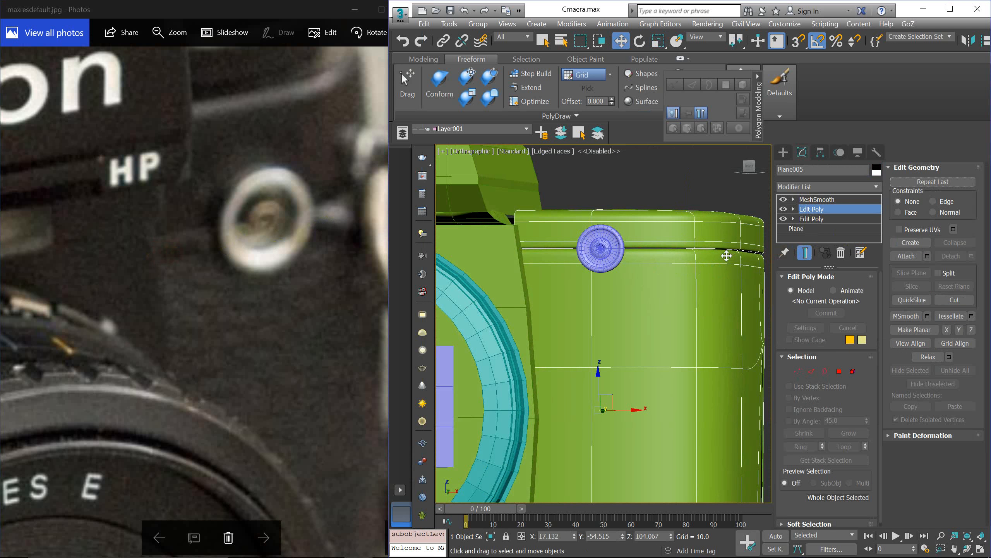
click(784, 199)
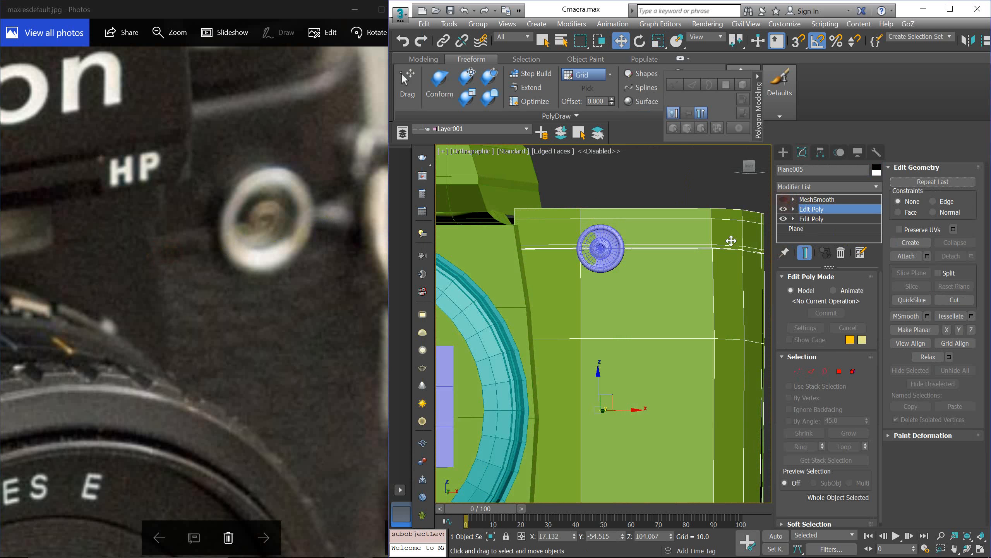
Step: Select the edge loop along the seam near the top of the body and isolate the body
key(2)
double_click(708, 249)
key(alt+q)
alt+middle_drag(706, 250, 699, 282)
scroll(680, 366, up, 5)
scroll(680, 366, down, 4)
middle_drag(680, 366, 674, 290)
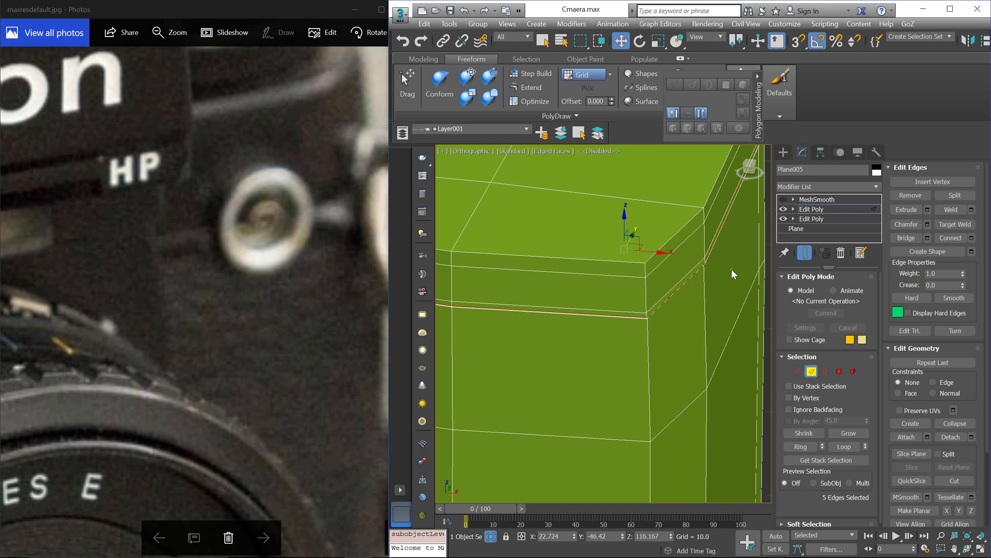
Step: Create a spline shape of type Smooth from the selected seam edges and select that spline
click(963, 250)
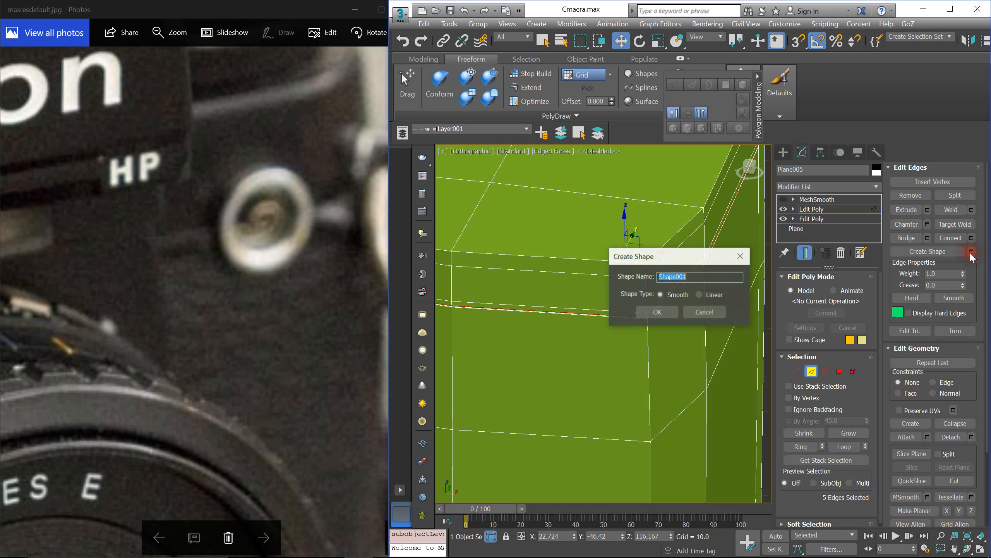
click(664, 310)
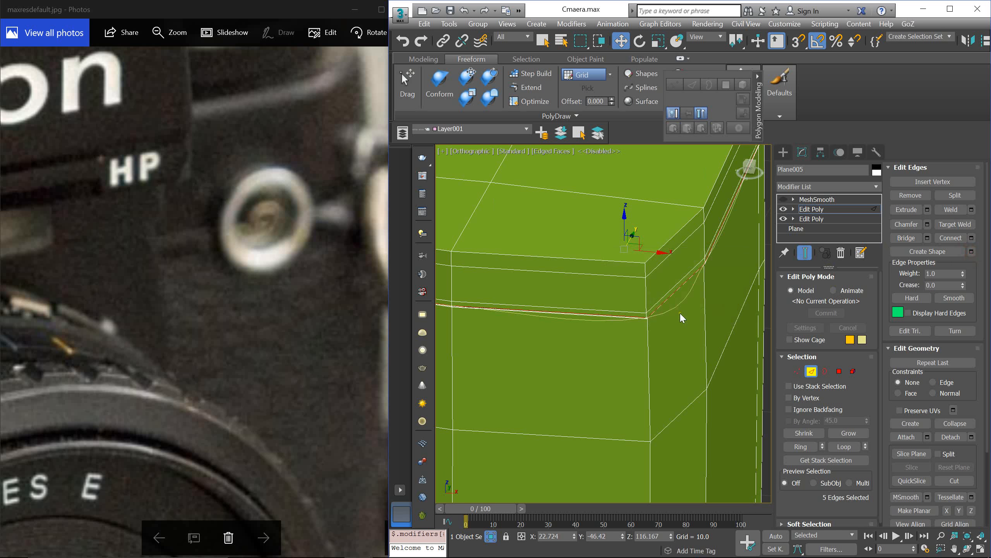
key(2)
click(687, 298)
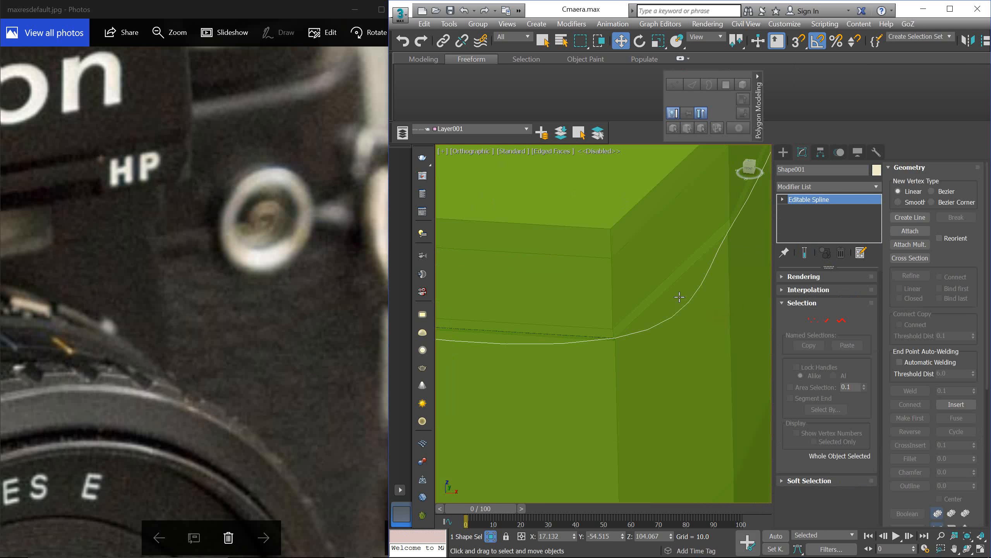
alt+middle_drag(682, 308, 687, 308)
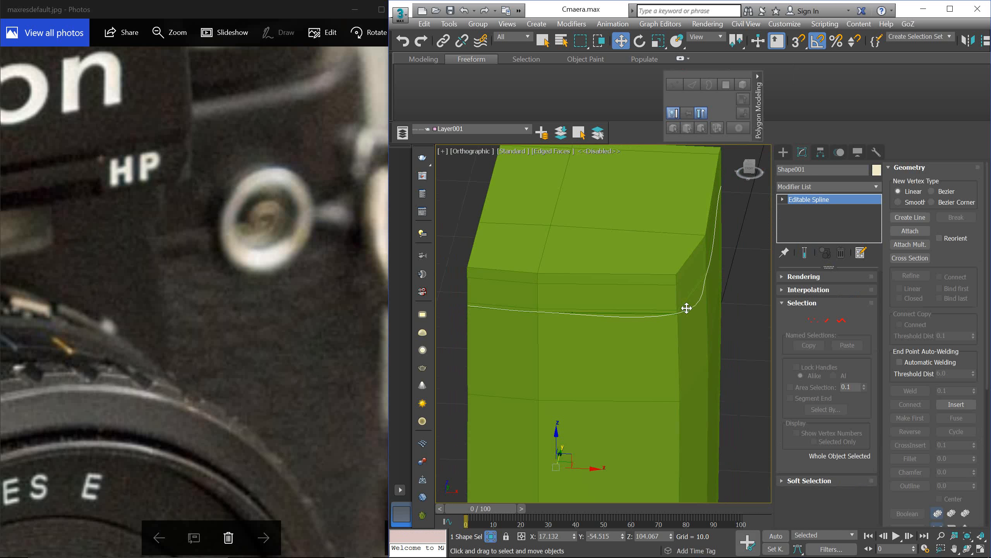
Step: Turn the body's MeshSmooth display back on, reselect the seam spline and compare its curve with the rounded corner
click(668, 390)
click(810, 199)
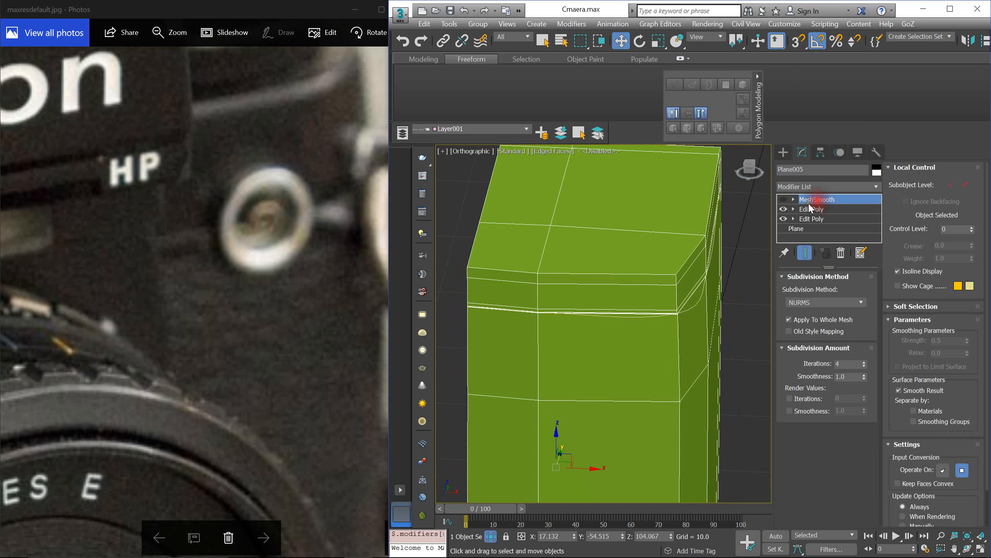
click(784, 199)
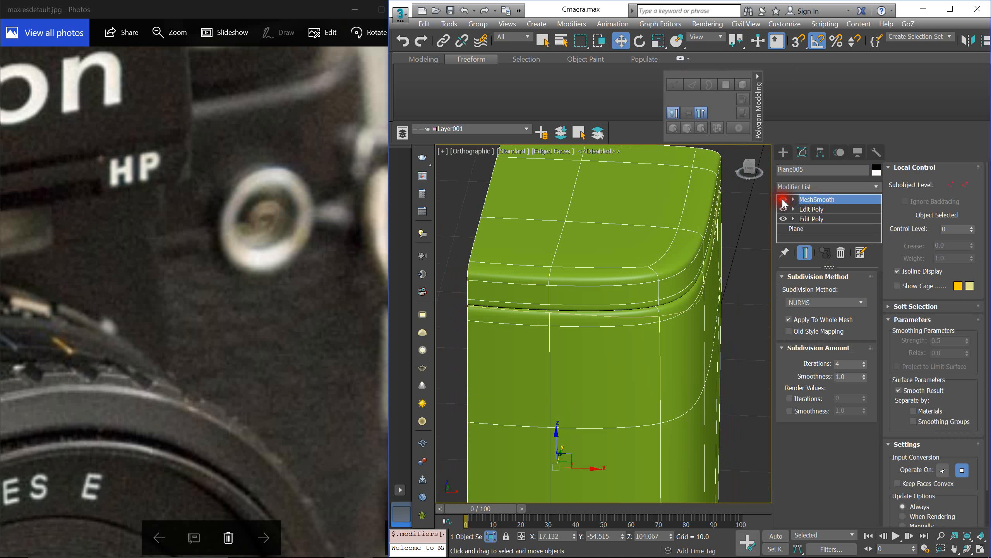
click(699, 304)
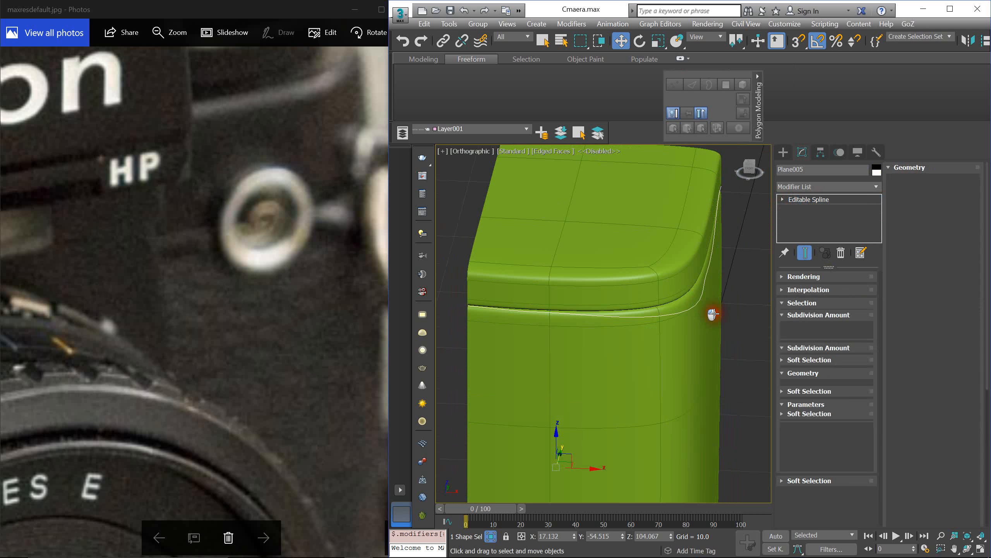
alt+middle_drag(721, 296, 675, 273)
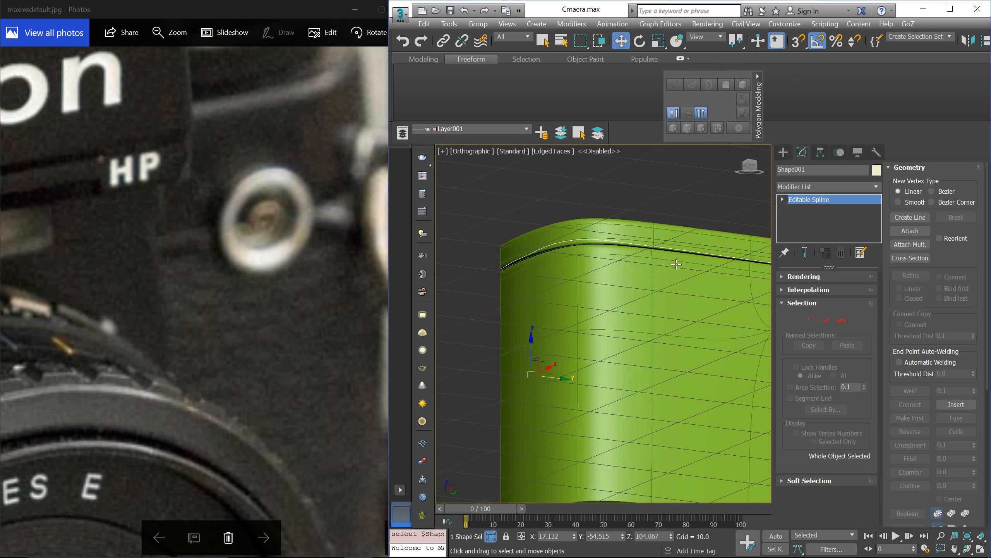
alt+middle_drag(541, 247, 585, 296)
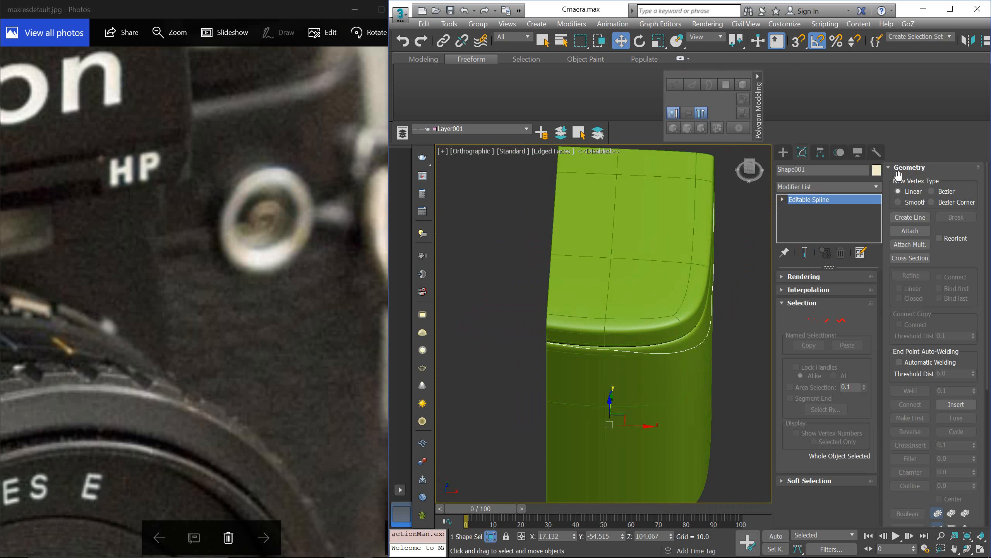
Step: Apply a Sweep modifier to the seam spline
click(818, 185)
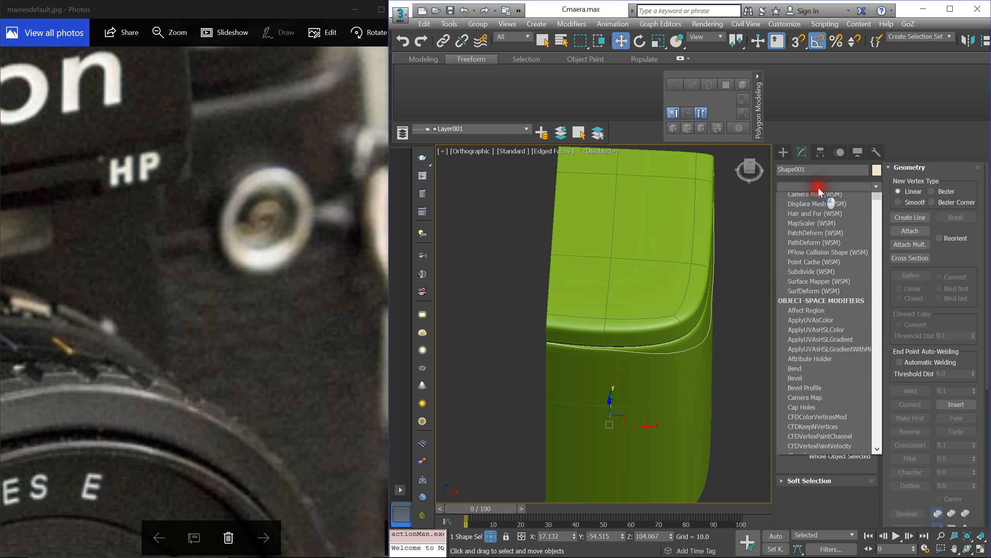
click(818, 186)
click(819, 187)
scroll(818, 186, down, 20)
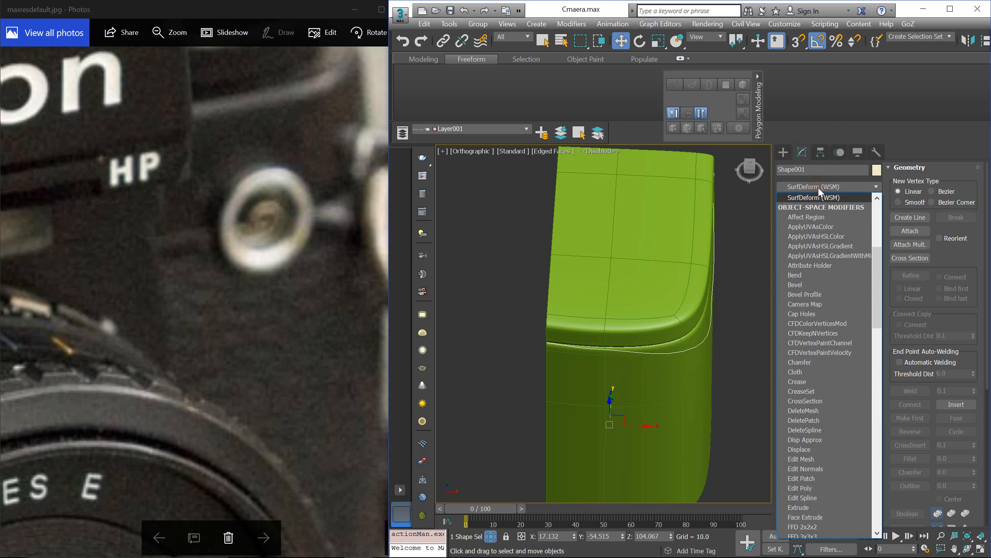
scroll(819, 186, down, 8)
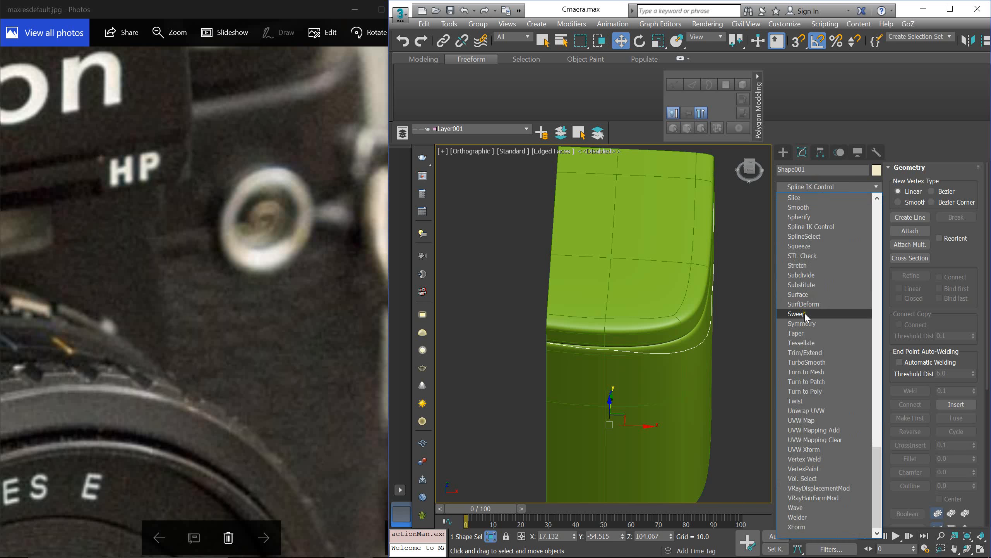
click(803, 313)
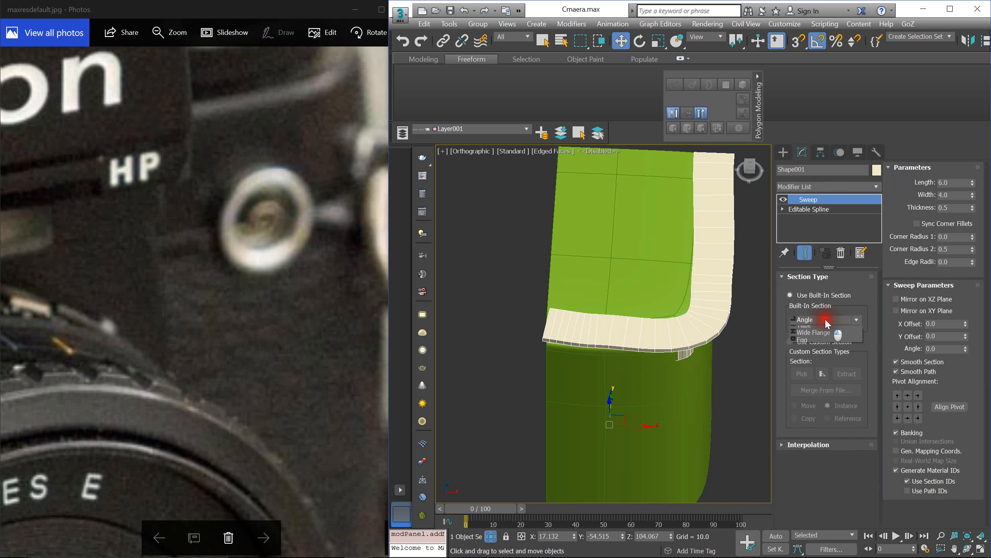
Step: Set the sweep's built-in section to Cylinder with a radius of 0.3
click(824, 320)
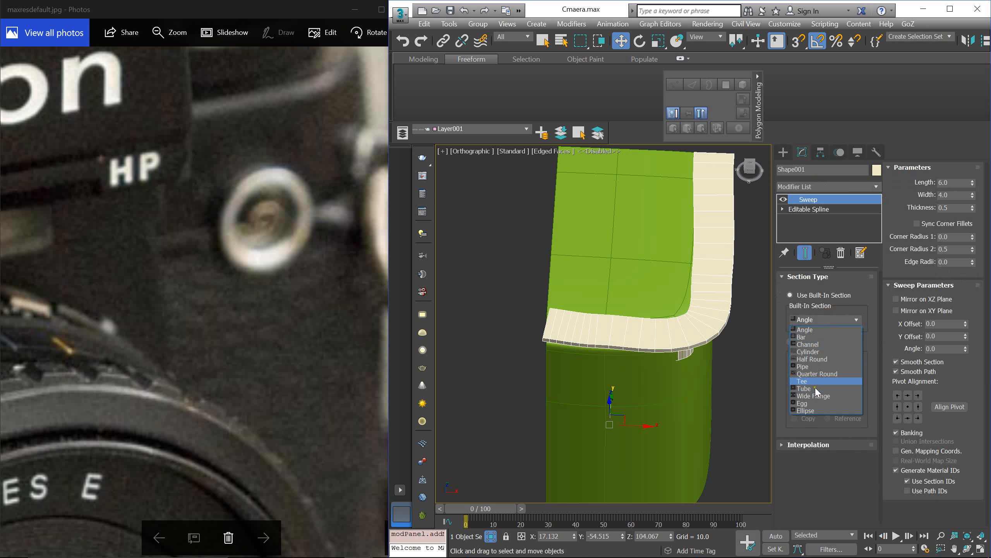
click(806, 351)
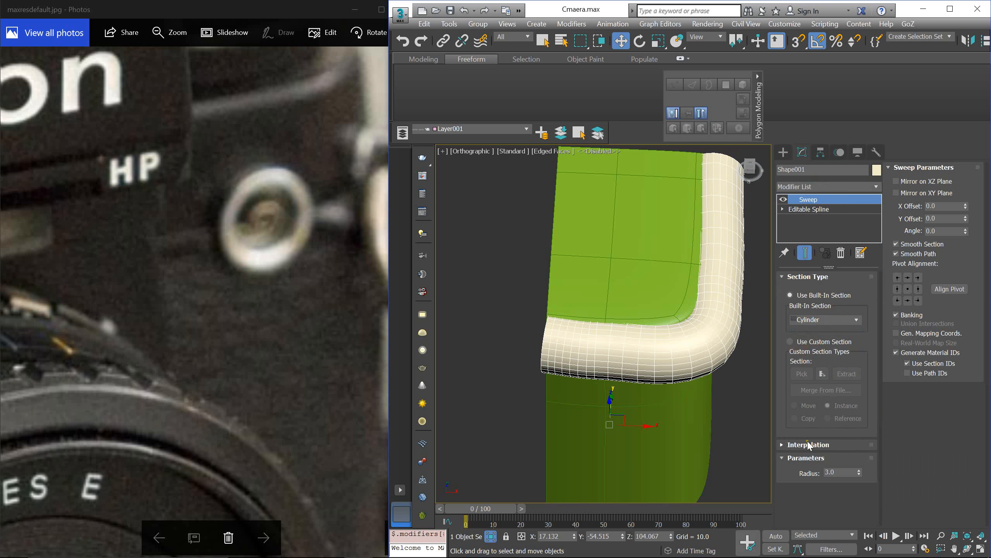
click(824, 444)
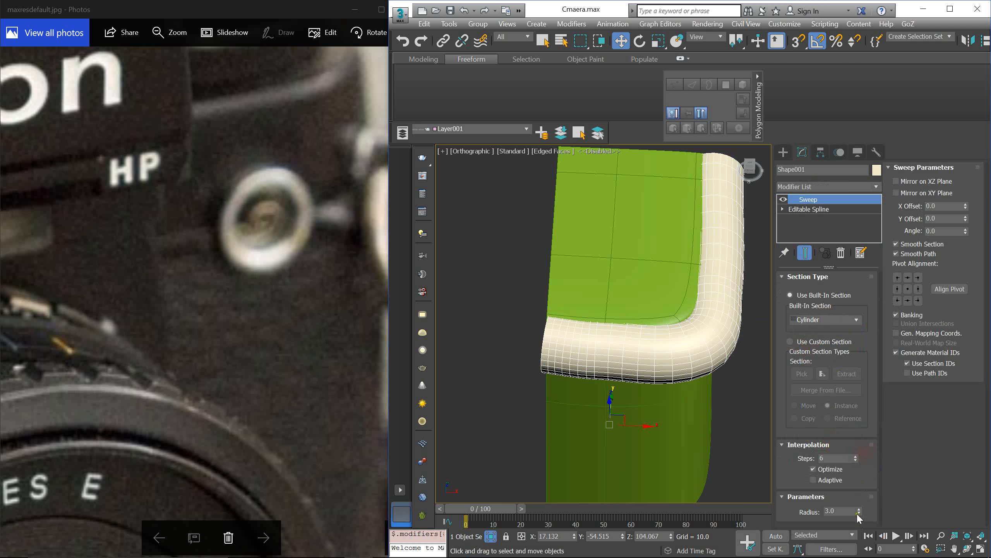
drag(859, 511, 869, 545)
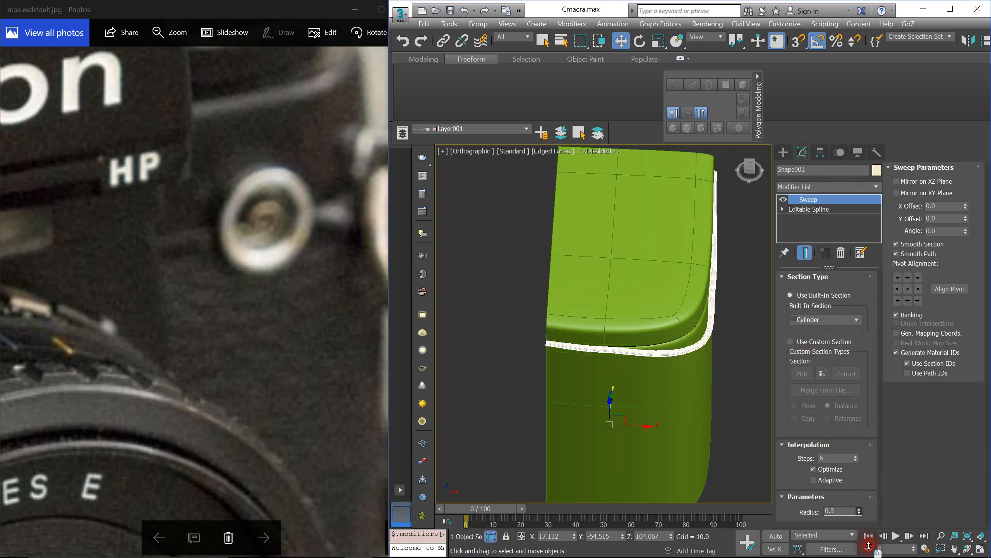
click(869, 546)
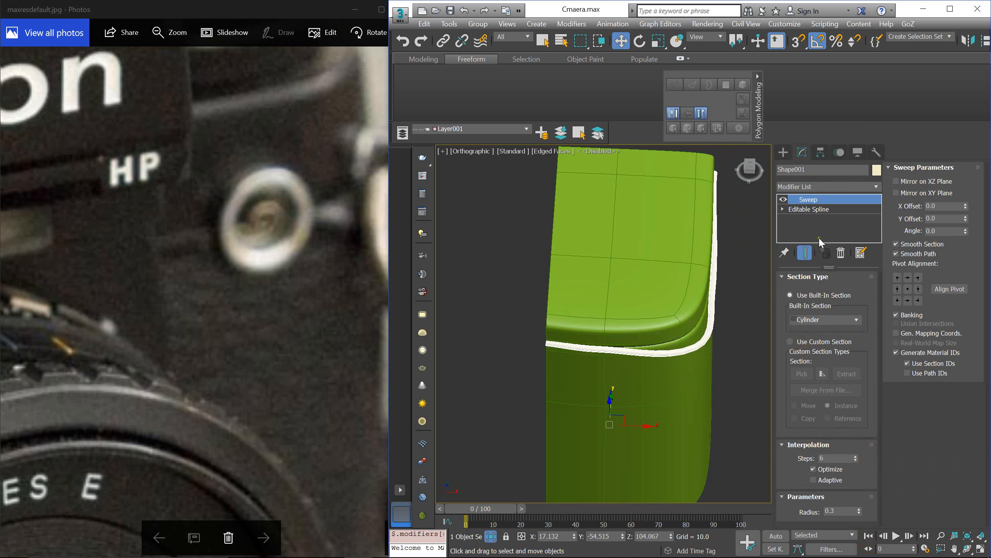
Step: Select the seam spline's rounded-corner vertex in the Editable Spline and show it in wireframe from the top
click(818, 209)
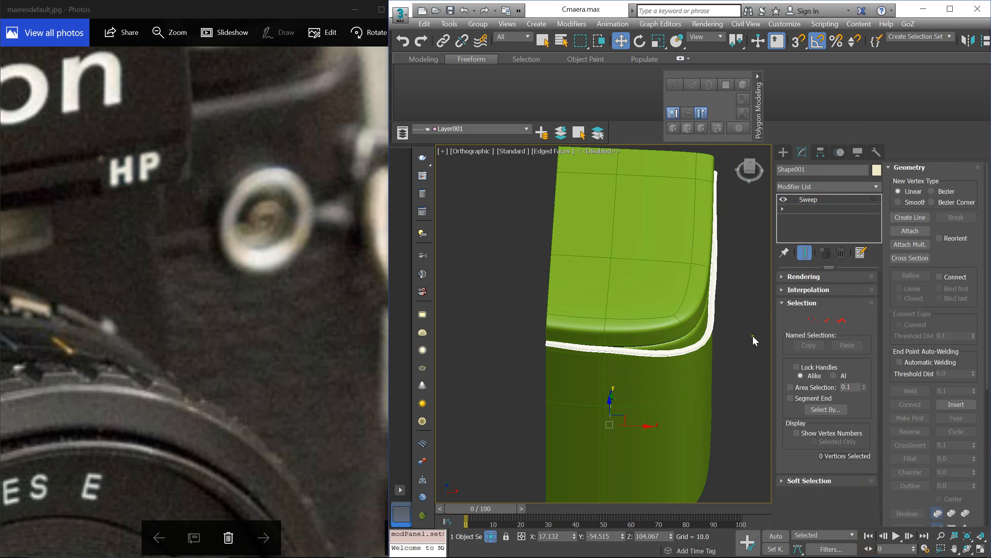
key(1)
click(684, 326)
mouse_move(686, 327)
alt+middle_down()
mouse_move(716, 394)
mouse_move(654, 285)
alt+middle_up()
key(t)
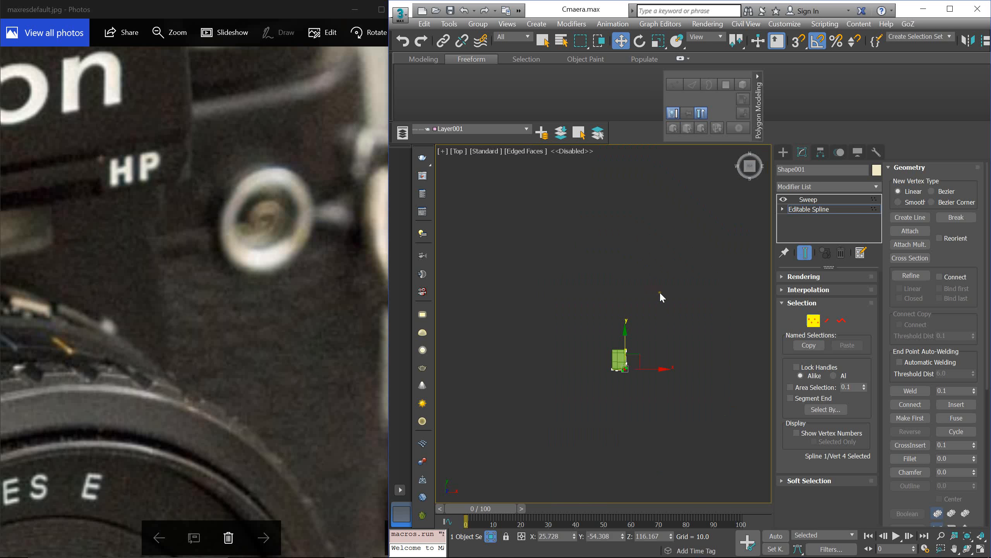
key(F3)
scroll(629, 379, up, 10)
middle_drag(633, 324, 651, 349)
Step: Rotate the corner vertex's tangent handles in the top view with angle snap off so the curve follows the body corner
drag(682, 321, 696, 283)
key(e)
key(ctrl+z)
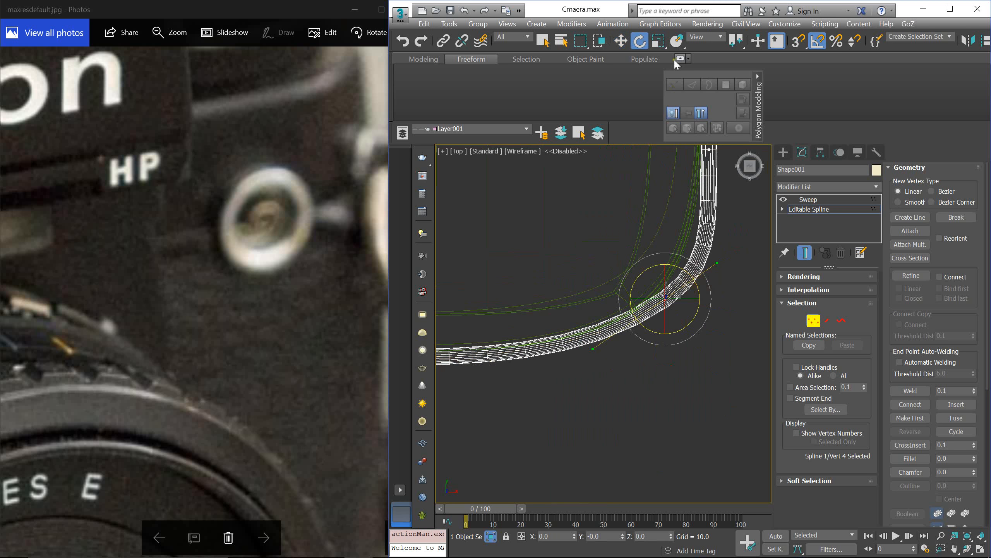
click(818, 40)
drag(686, 281, 689, 269)
key(w)
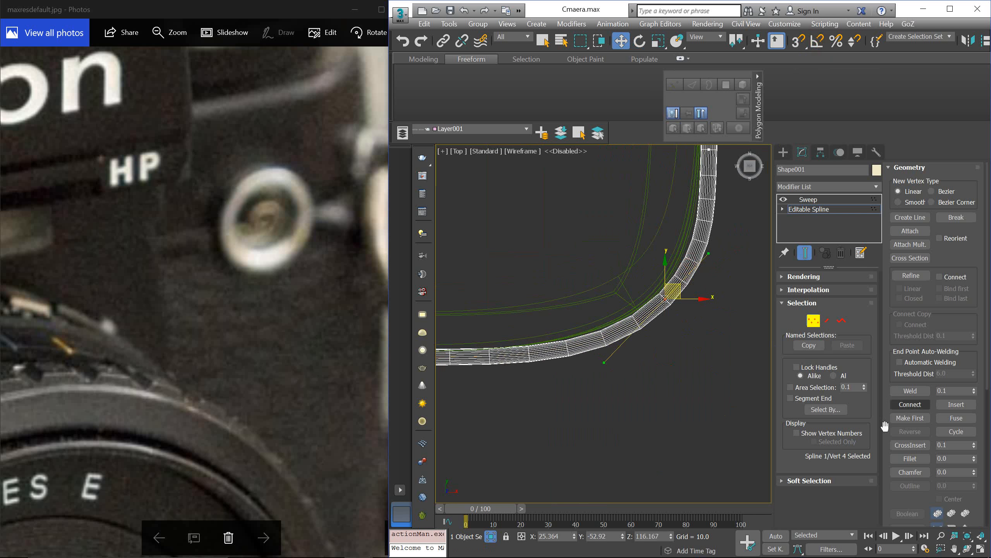
Step: Set the Cylinder sweep section's radius to 0.23
click(815, 210)
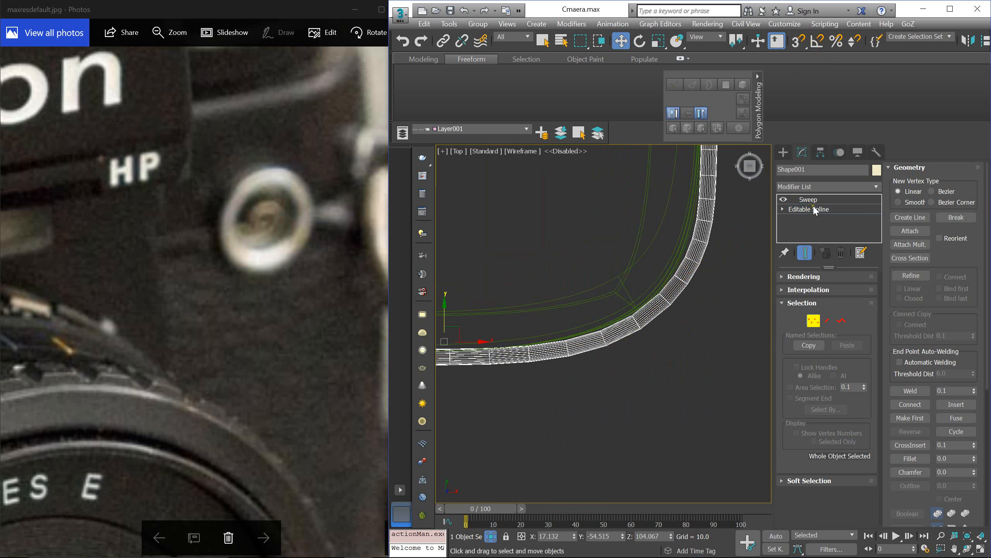
click(817, 200)
drag(858, 510, 861, 513)
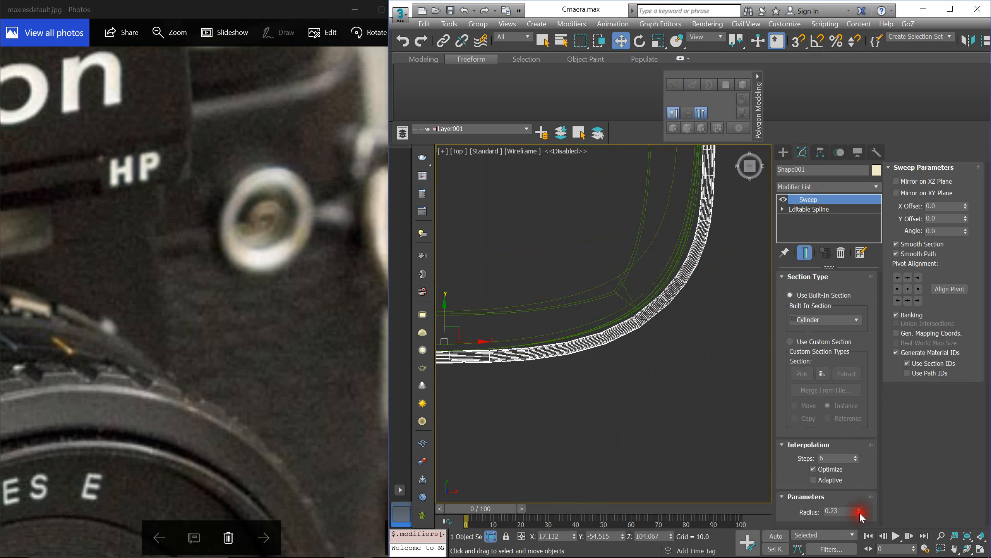
Step: Rotate and scale the corner vertex's tangent handles to refine the strip's bend around the body corner
click(808, 210)
key(1)
key(e)
drag(704, 274, 733, 293)
key(w)
mouse_move(732, 293)
alt+middle_down()
mouse_move(724, 296)
mouse_move(736, 307)
mouse_move(713, 283)
mouse_move(719, 292)
mouse_move(695, 290)
mouse_move(688, 258)
alt+middle_up()
scroll(705, 309, up, 5)
key(r)
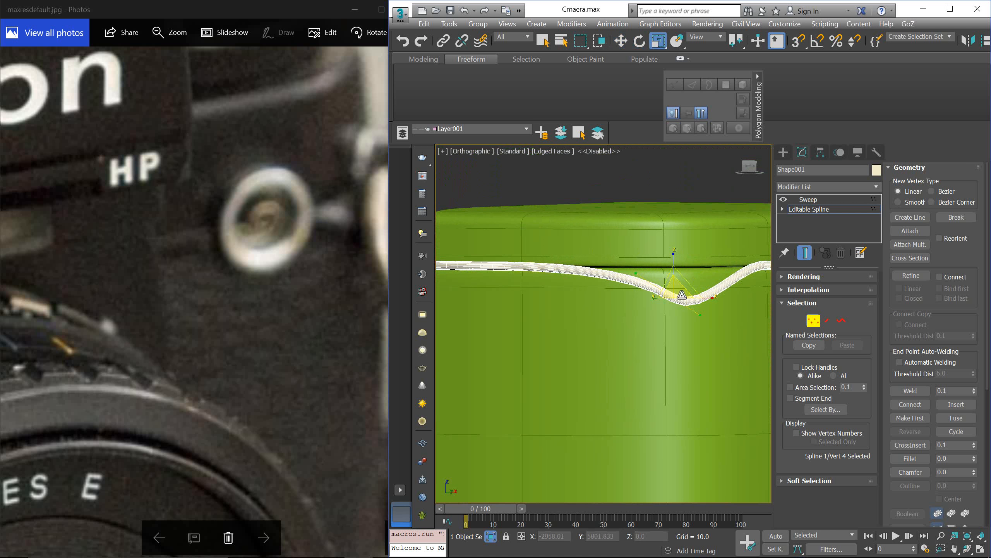
drag(682, 295, 680, 284)
key(w)
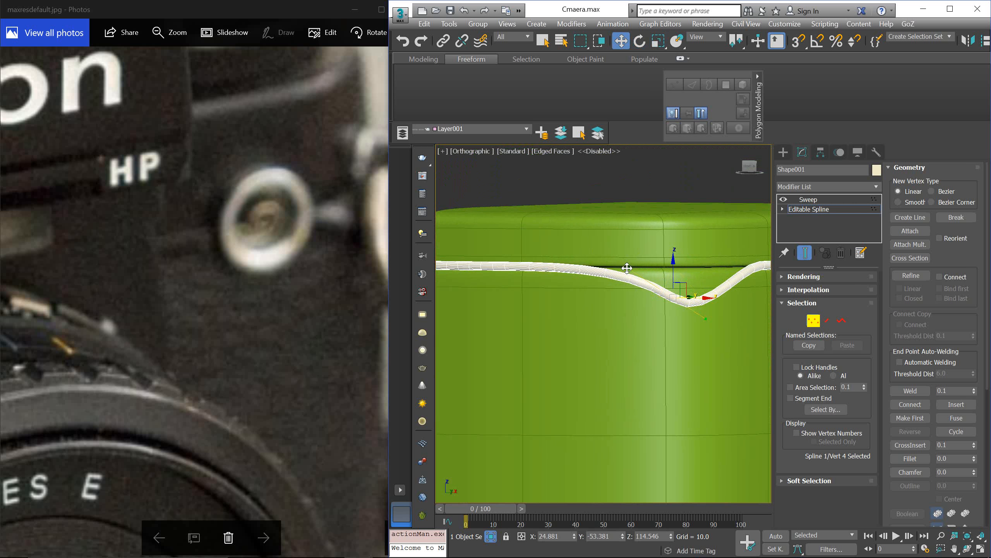
Step: Adjust the corner vertex's tangent handle slightly and check the strip's bend from the body's corner
drag(627, 268, 706, 344)
click(710, 321)
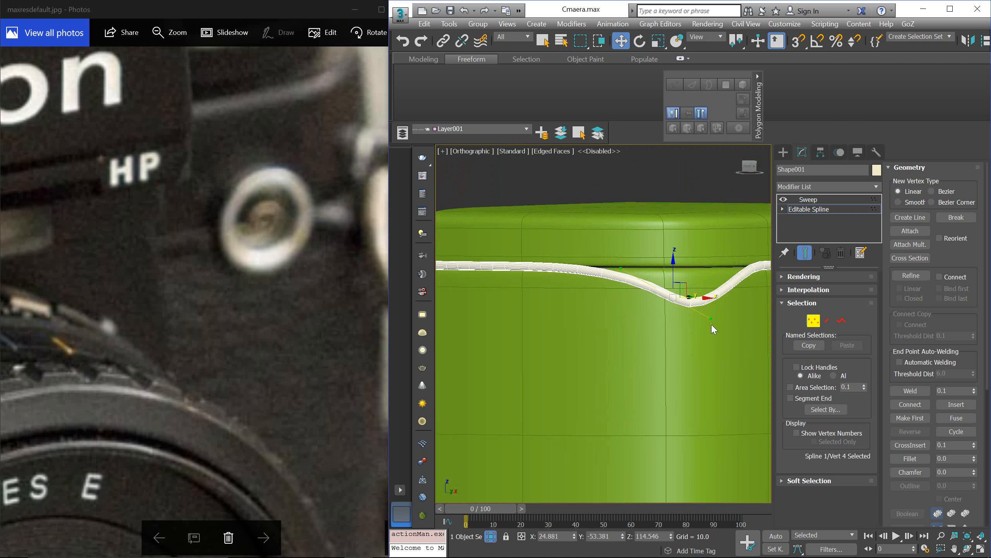
key(e)
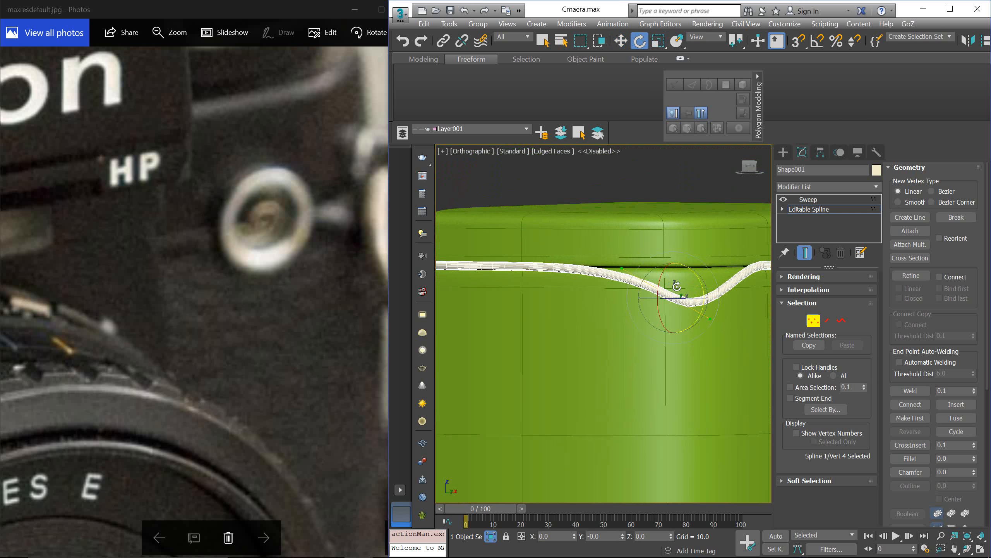
key(w)
scroll(651, 294, down, 5)
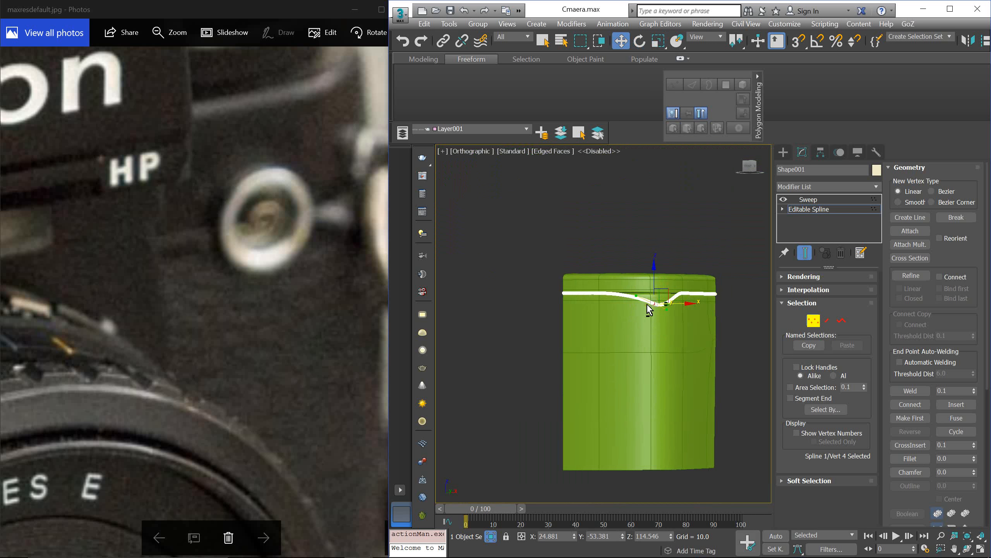
alt+middle_drag(658, 312, 640, 314)
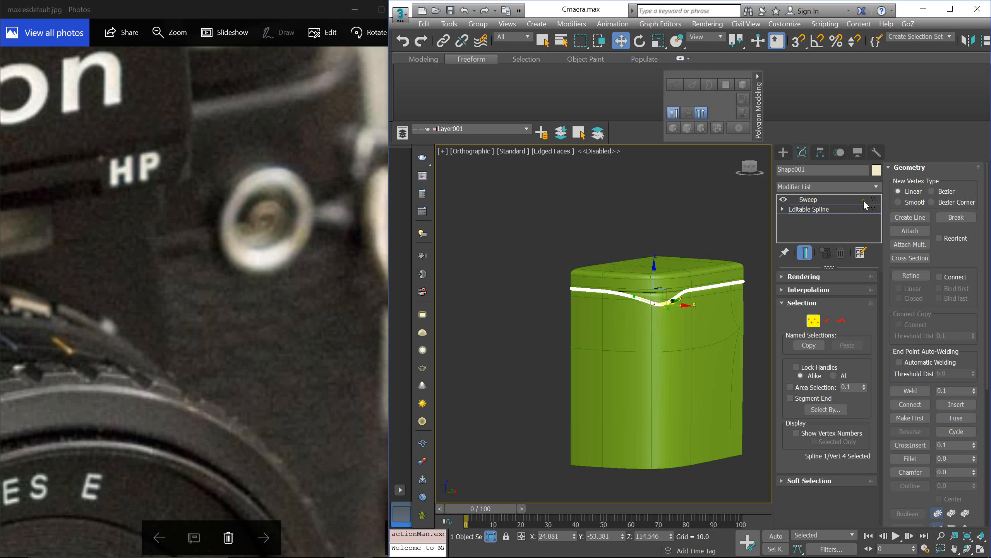
Step: Set the Sweep radius to 0.48 and lower the strip slightly along the body
click(818, 200)
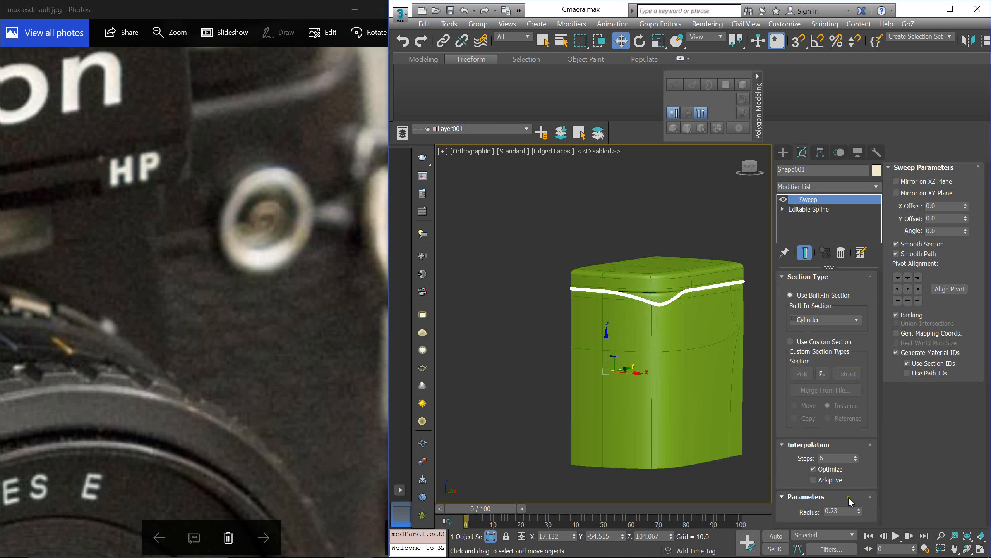
drag(859, 510, 849, 483)
drag(608, 340, 610, 344)
alt+middle_drag(626, 330, 634, 266)
Step: Leave isolation to show the whole camera, and move both socket parts outward so they sit in front of the strip
click(491, 536)
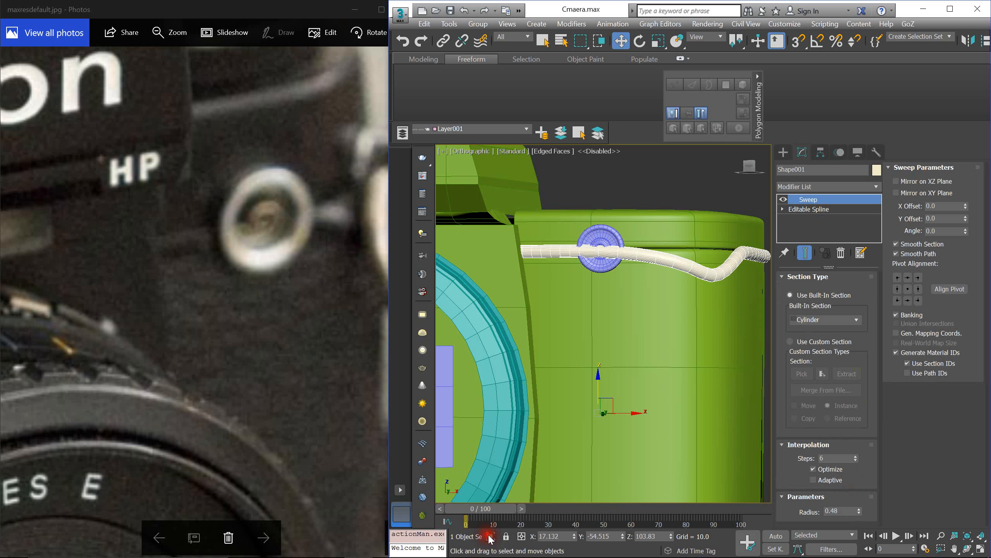
alt+middle_drag(620, 472, 659, 422)
scroll(624, 253, up, 5)
click(659, 274)
ctrl+click(620, 250)
drag(653, 224, 645, 228)
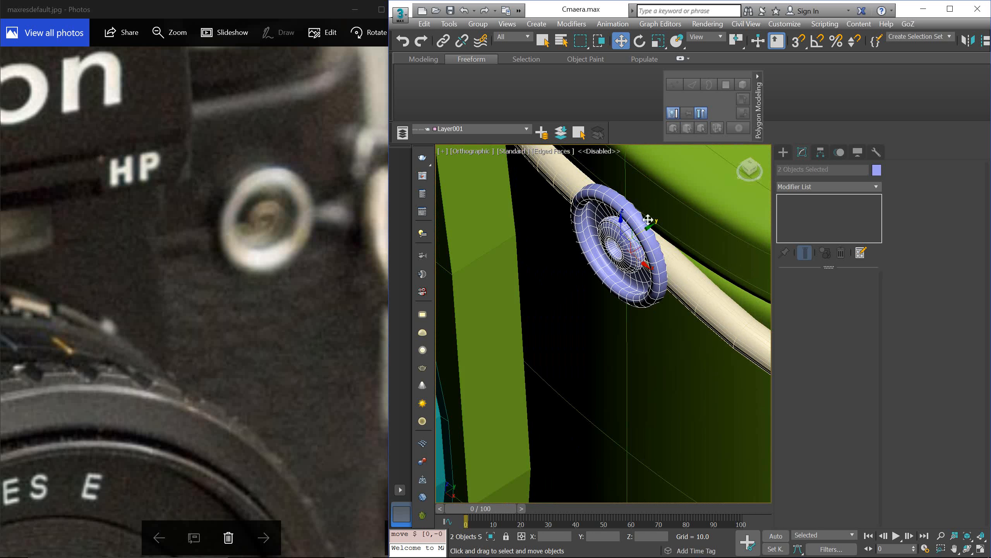
drag(647, 226, 648, 226)
Step: Scale the socket's outer ring non-uniformly along its axis to make it deeper
click(582, 213)
key(r)
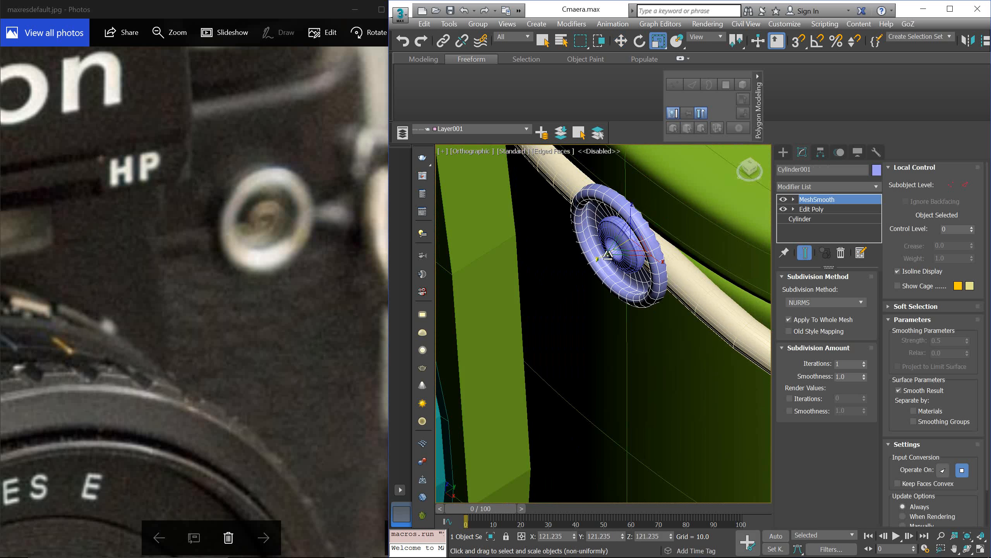
drag(603, 256, 592, 265)
key(w)
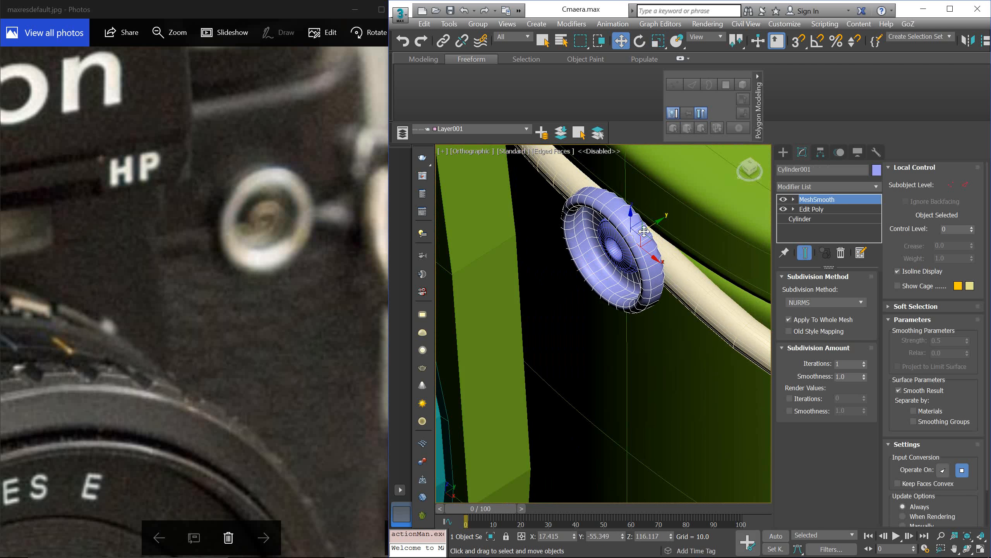
Step: Move the socket's inner disc forward inside the ring and scale it up slightly
click(606, 226)
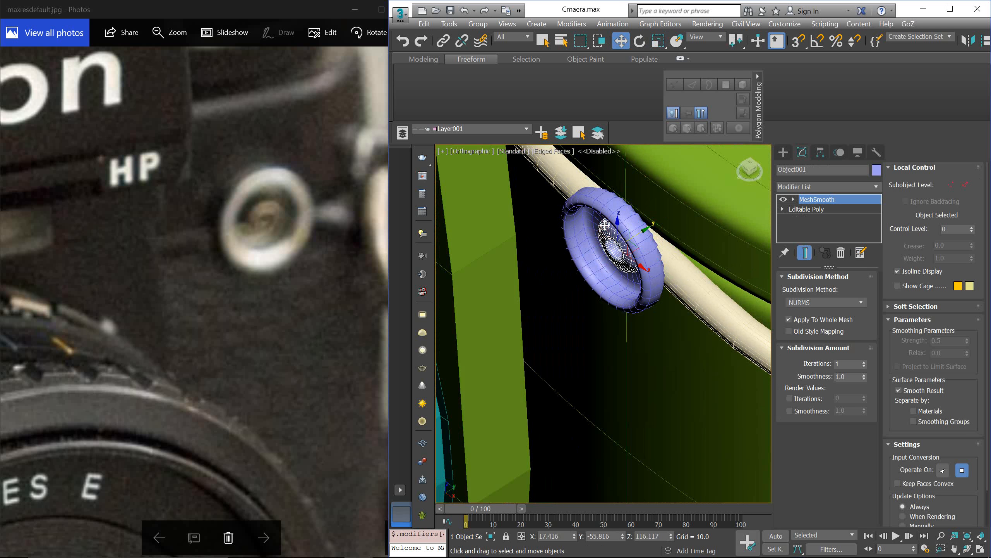
drag(638, 238, 629, 242)
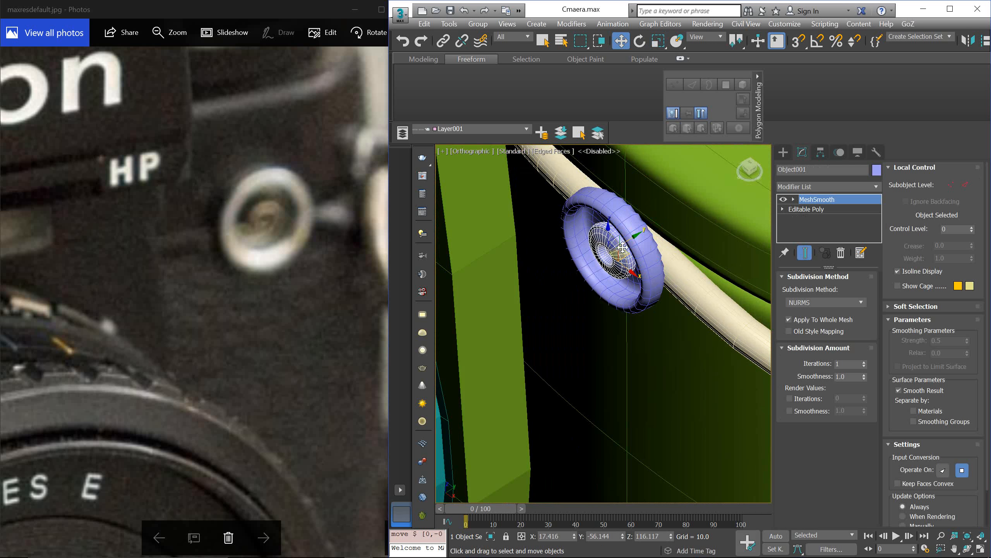
mouse_move(621, 262)
alt+middle_down()
mouse_move(649, 222)
mouse_move(614, 246)
alt+middle_up()
key(r)
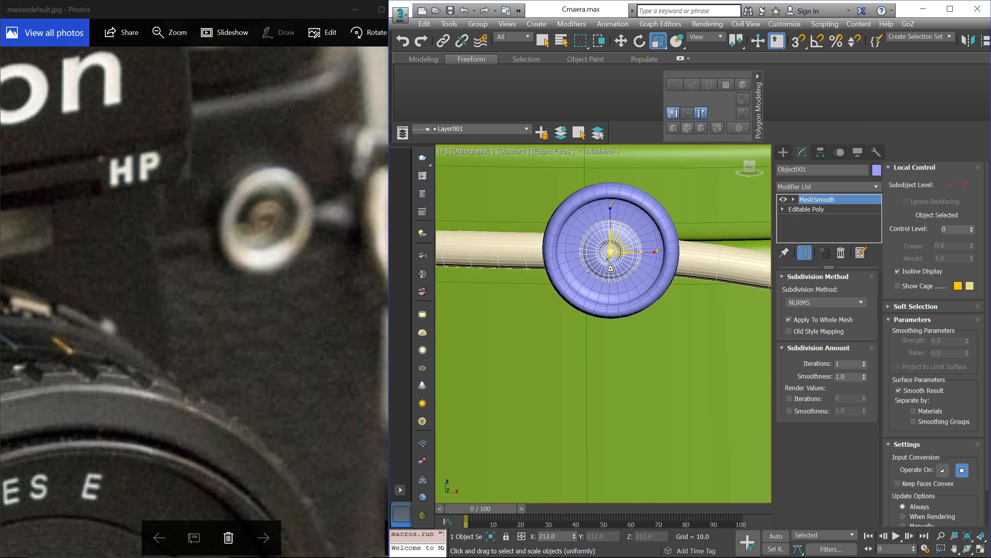
drag(614, 248, 616, 242)
key(w)
scroll(616, 243, down, 8)
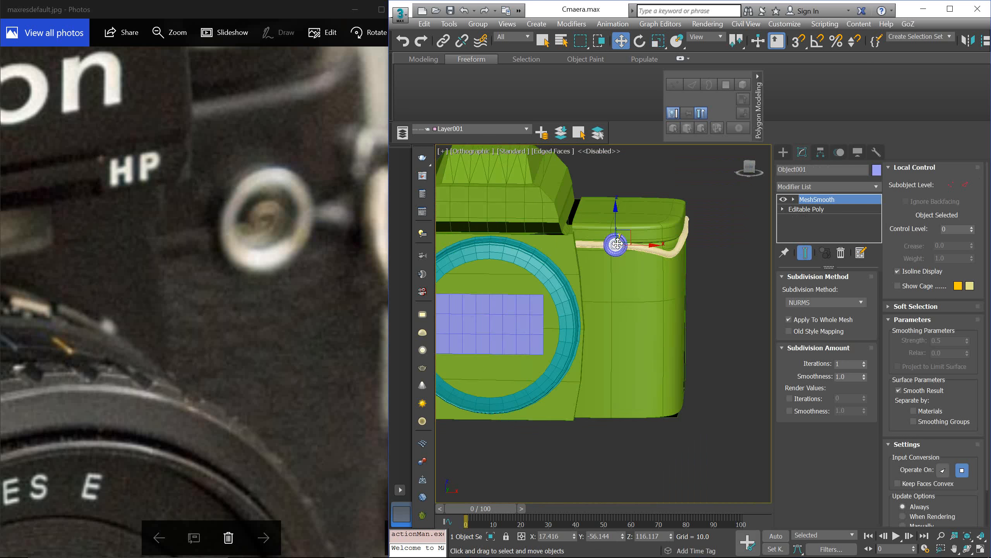
Step: Examine the socket and strip without edge display, and compare them with the socket and top dial in the Photos reference image
alt+middle_drag(616, 242, 624, 231)
click(734, 220)
key(F4)
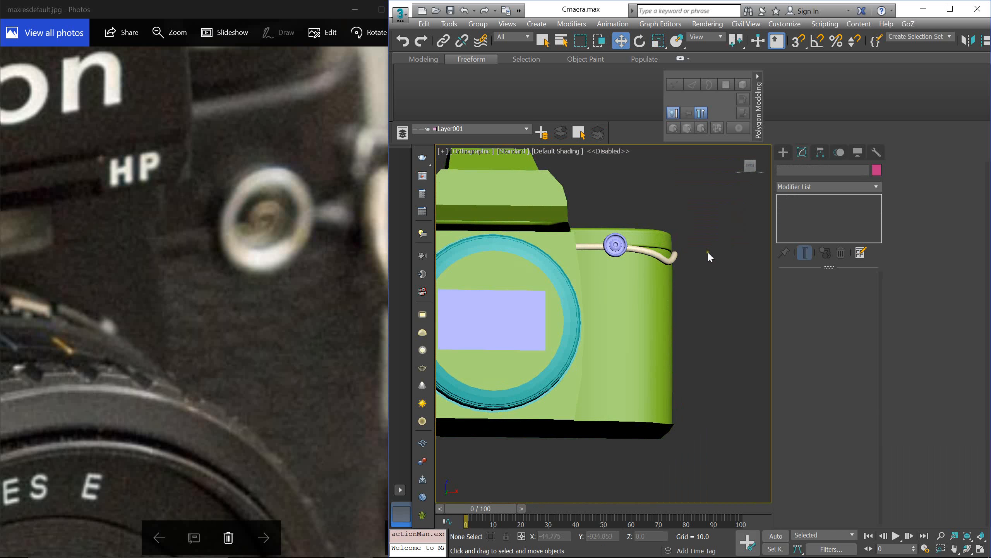
scroll(702, 254, up, 3)
click(646, 290)
alt+middle_drag(646, 287, 651, 285)
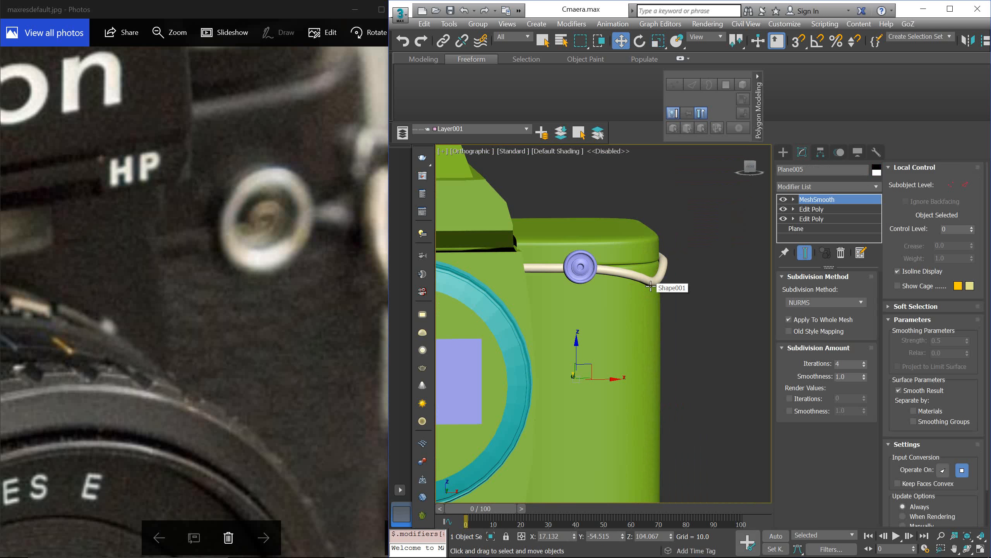
click(254, 133)
scroll(254, 133, down, 3)
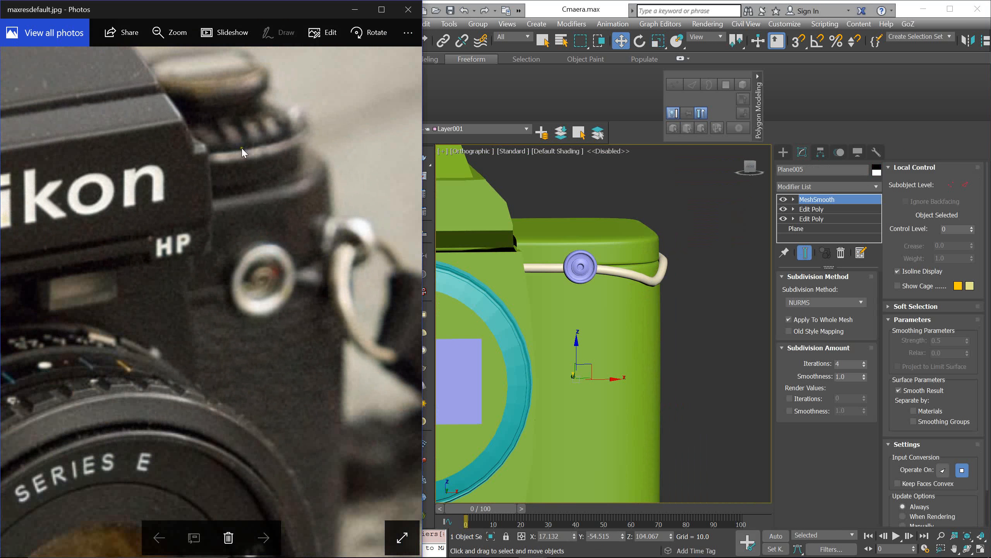
middle_drag(633, 248, 651, 264)
drag(235, 151, 236, 241)
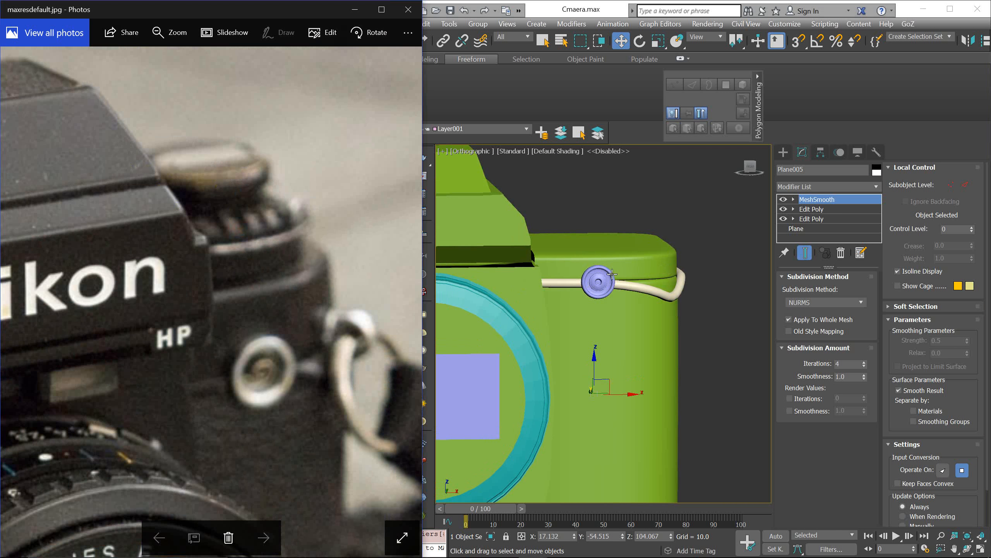
Step: Create a cylinder with a radius of about 4.5 on the body section beside the prism housing in the top view
click(605, 249)
key(t)
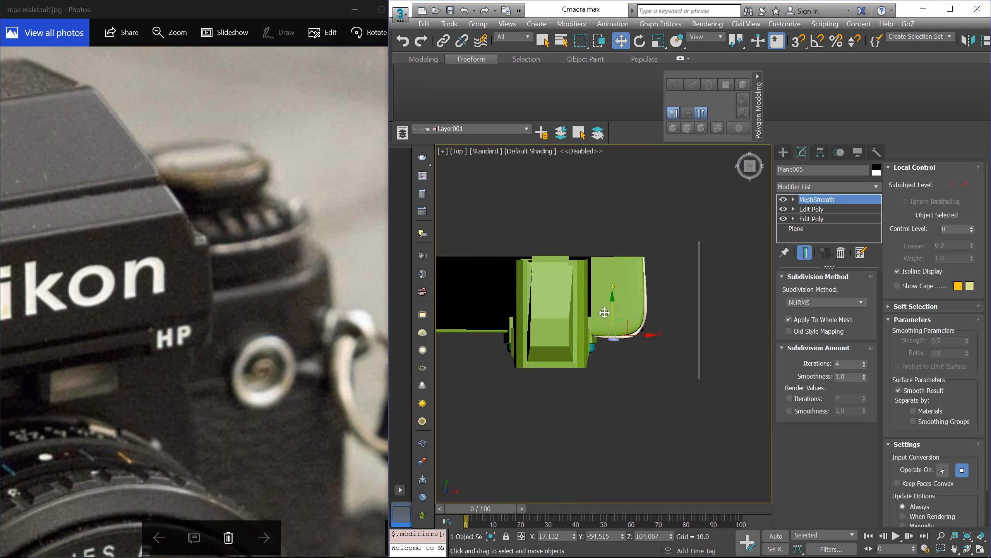
scroll(604, 316, up, 5)
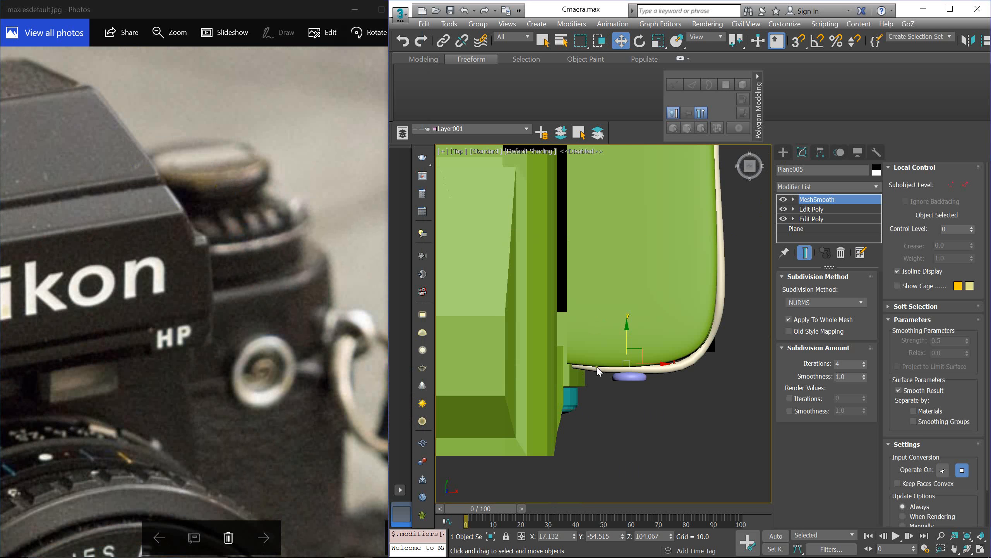
scroll(558, 316, down, 2)
key(F4)
scroll(580, 284, up, 4)
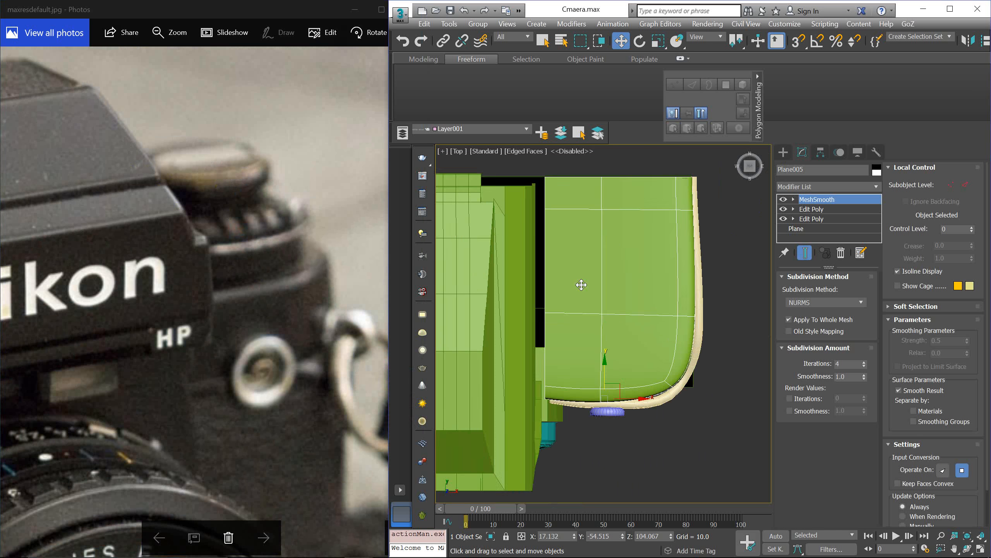
scroll(581, 284, down, 3)
click(784, 152)
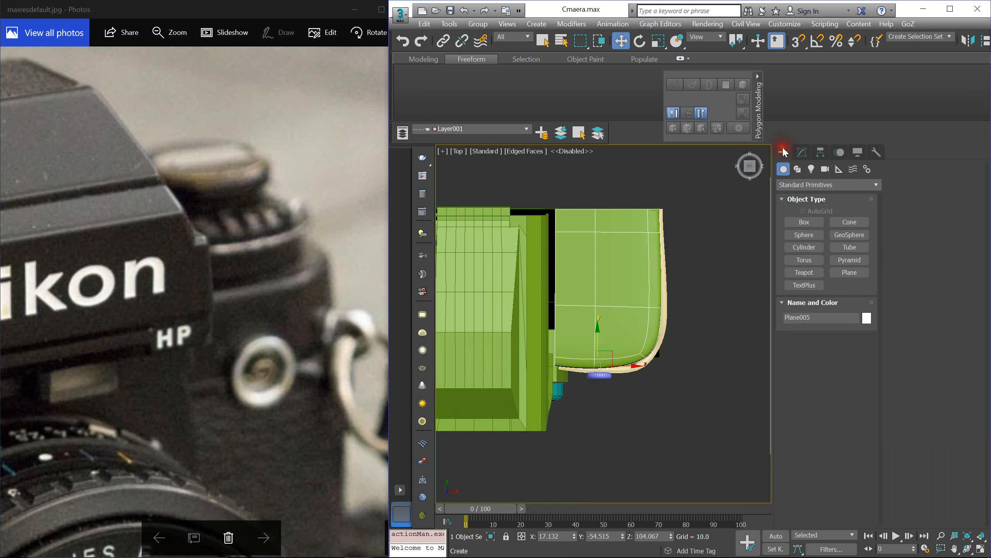
click(807, 249)
drag(610, 285, 637, 298)
key(F3)
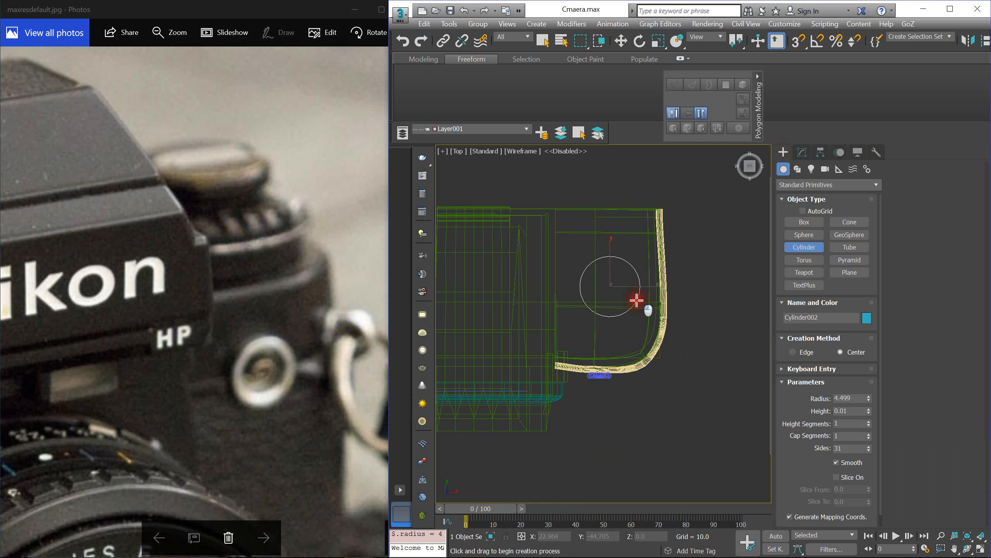
click(634, 290)
Step: Shift the new cylinder slightly in the top view and raise it in the front view to just above the body's top
key(w)
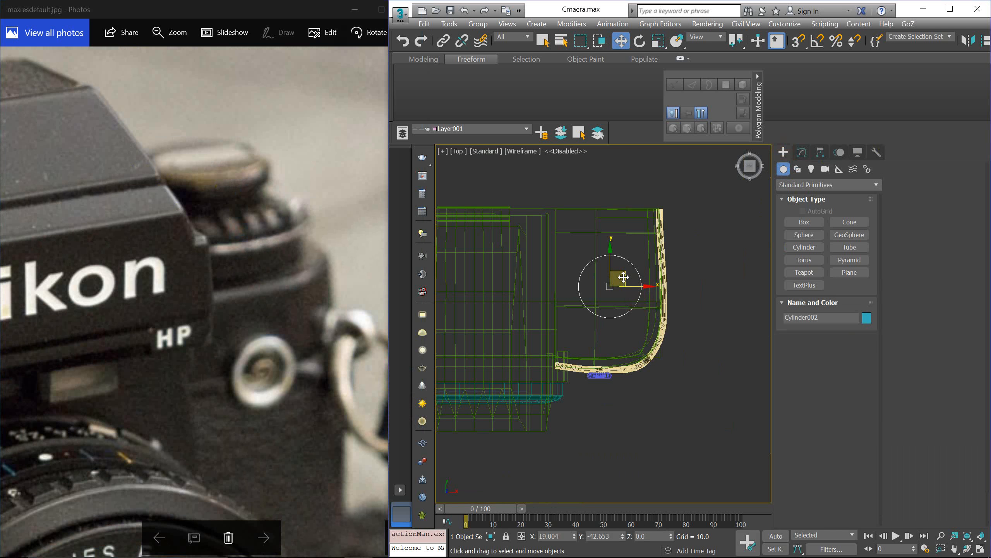
drag(624, 277, 614, 267)
key(f)
scroll(613, 267, down, 7)
scroll(611, 268, up, 2)
middle_drag(611, 269, 612, 346)
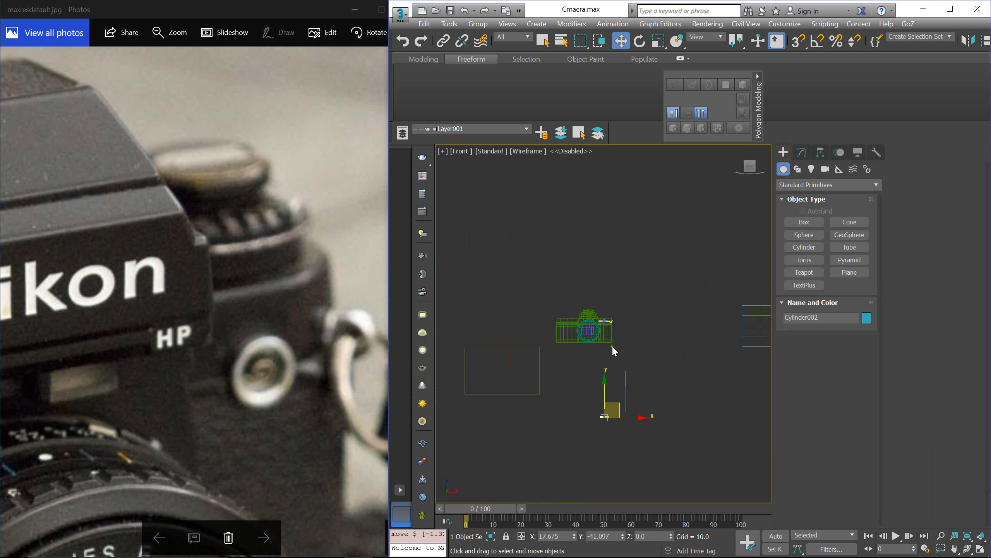
drag(611, 393, 605, 293)
key(z)
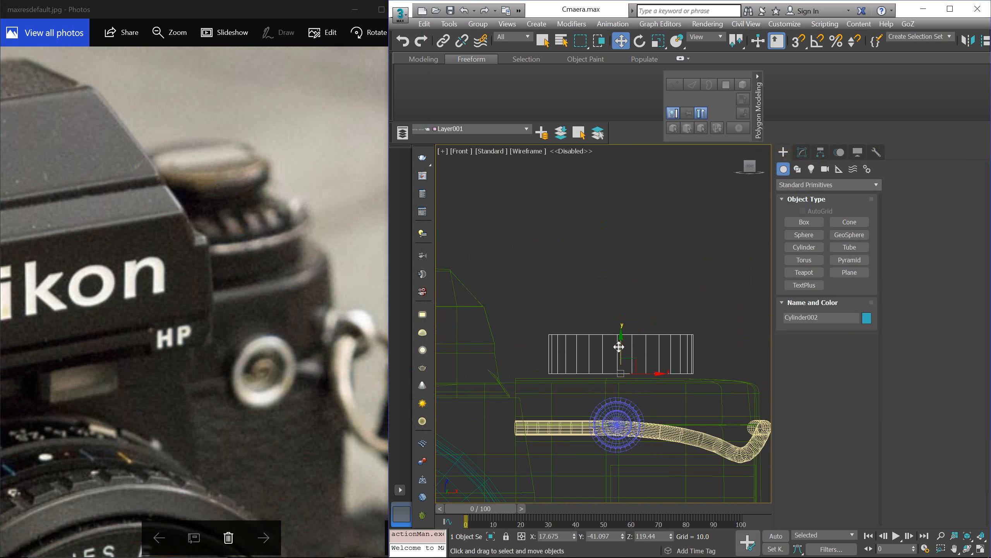
Step: Reduce the cylinder's height with non-uniform scale and seat its base on the body's top
key(r)
mouse_move(620, 347)
mouse_down()
mouse_move(630, 356)
mouse_move(620, 348)
mouse_up()
key(ctrl+z)
key(r)
click(662, 43)
drag(662, 45, 672, 75)
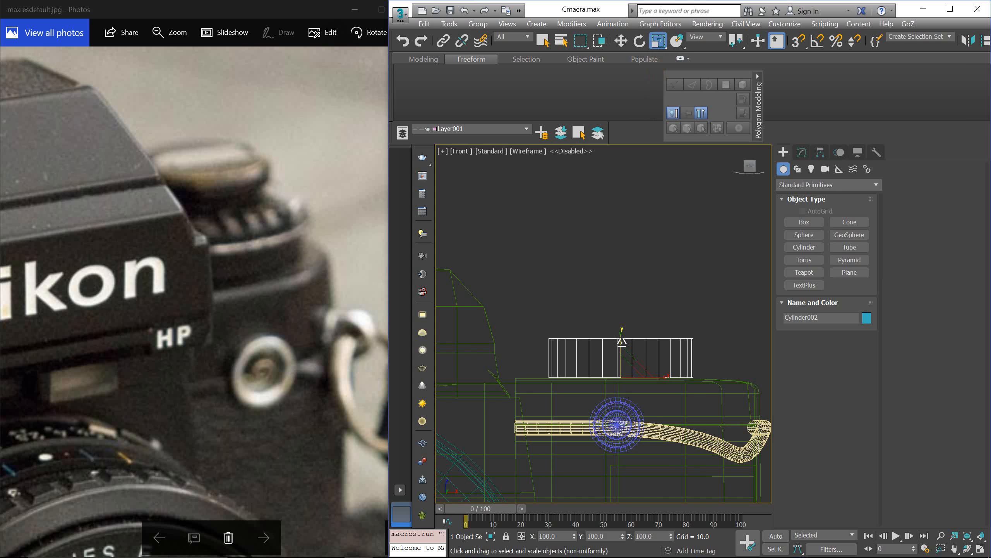
Step: Clone the cylinder about 2 units upward in the front view and uniformly scale the copy down as a narrower upper tier
key(w)
shift+drag(624, 357, 626, 327)
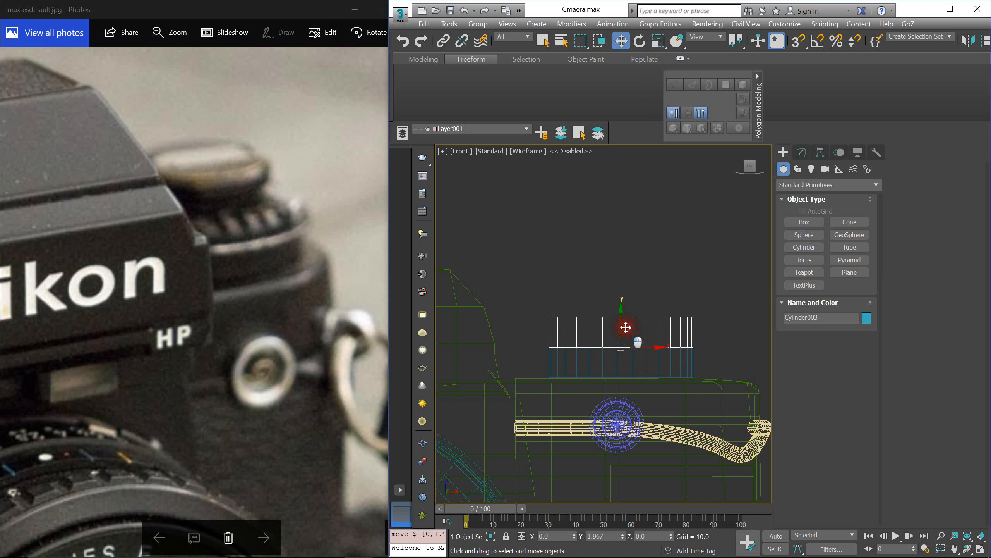
click(681, 334)
key(r)
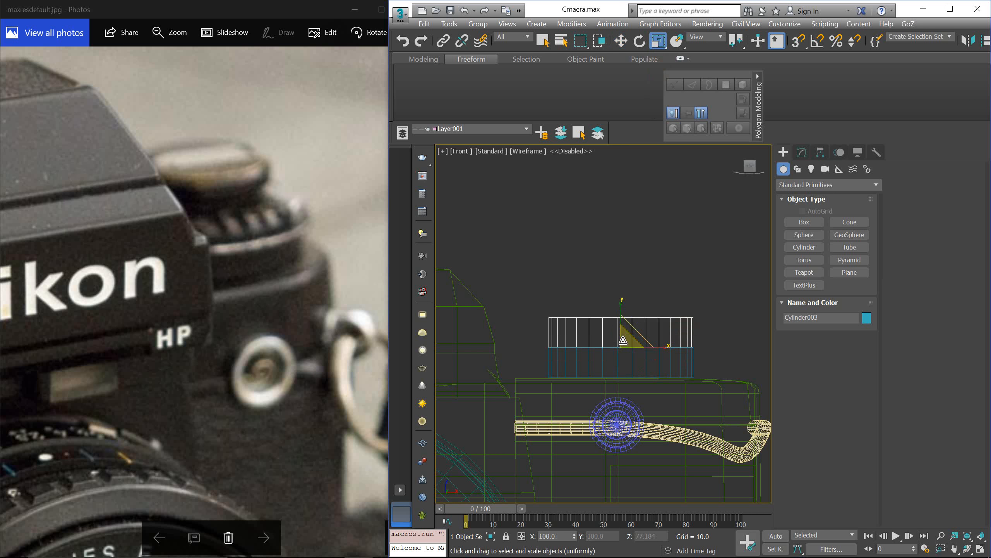
drag(623, 341, 630, 354)
Step: Display the model shaded, select both stacked cylinders and widen them together on the body's top
key(w)
key(F3)
scroll(641, 341, down, 4)
mouse_move(642, 339)
alt+middle_down()
mouse_move(632, 367)
mouse_move(616, 374)
alt+middle_up()
ctrl+click(632, 366)
drag(645, 329, 611, 364)
key(r)
key(w)
alt+middle_drag(611, 361, 634, 290)
scroll(630, 336, down, 4)
click(649, 280)
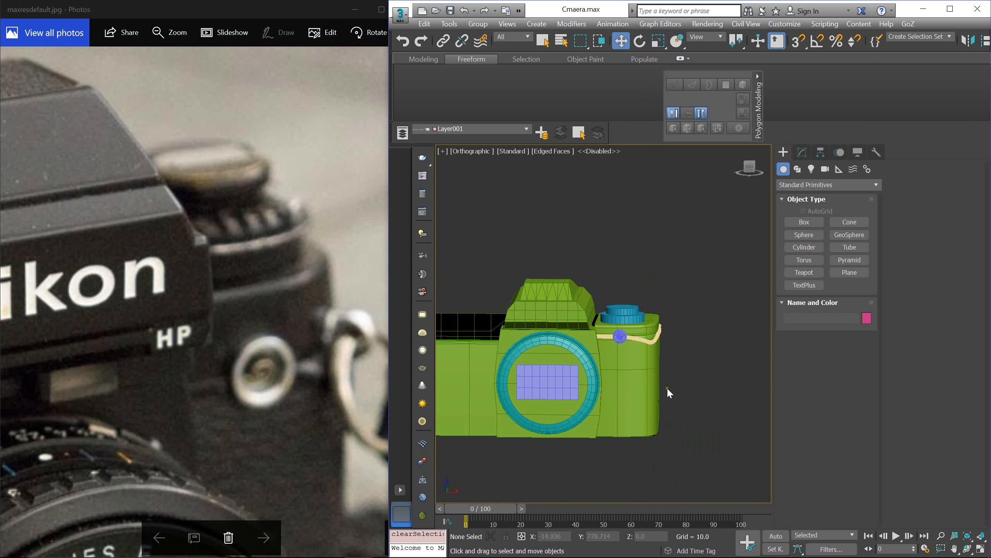
Step: Compare the stacked cylinders and body with the dials in the Nikon reference photo, from the whole camera to the prism area
scroll(666, 386, down, 5)
scroll(562, 293, up, 6)
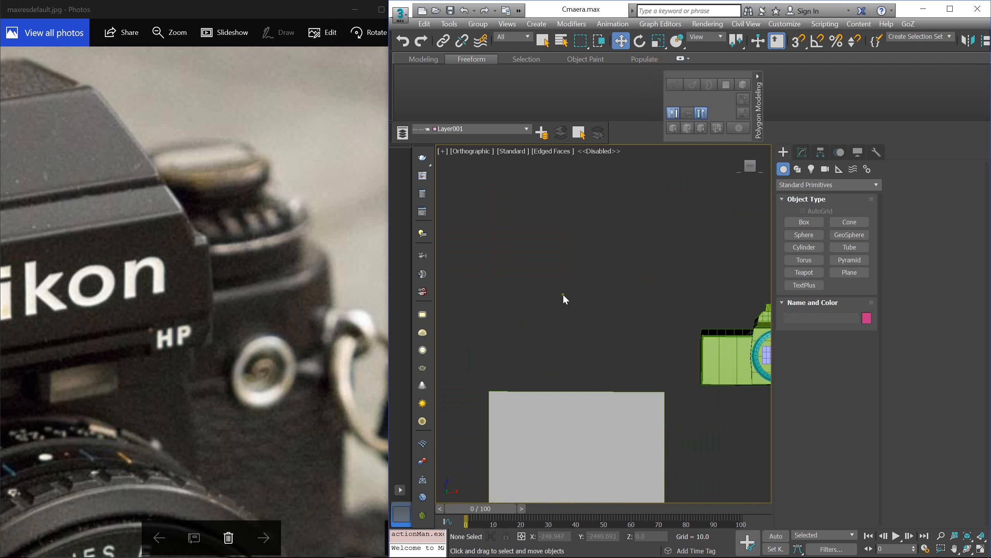
middle_drag(562, 292, 460, 296)
middle_drag(757, 301, 667, 324)
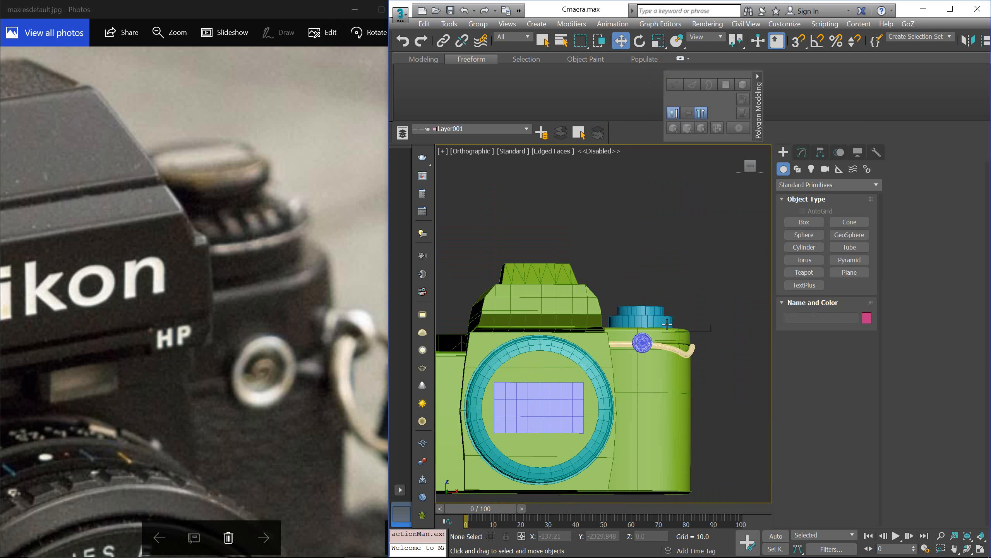
drag(311, 239, 314, 205)
scroll(313, 228, down, 5)
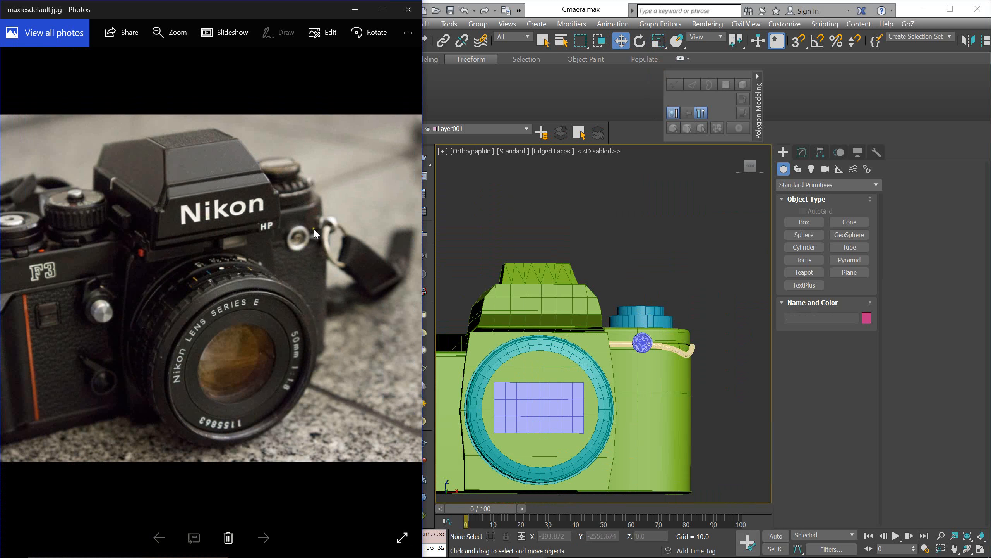
drag(215, 236, 328, 254)
scroll(184, 234, up, 3)
drag(240, 244, 159, 239)
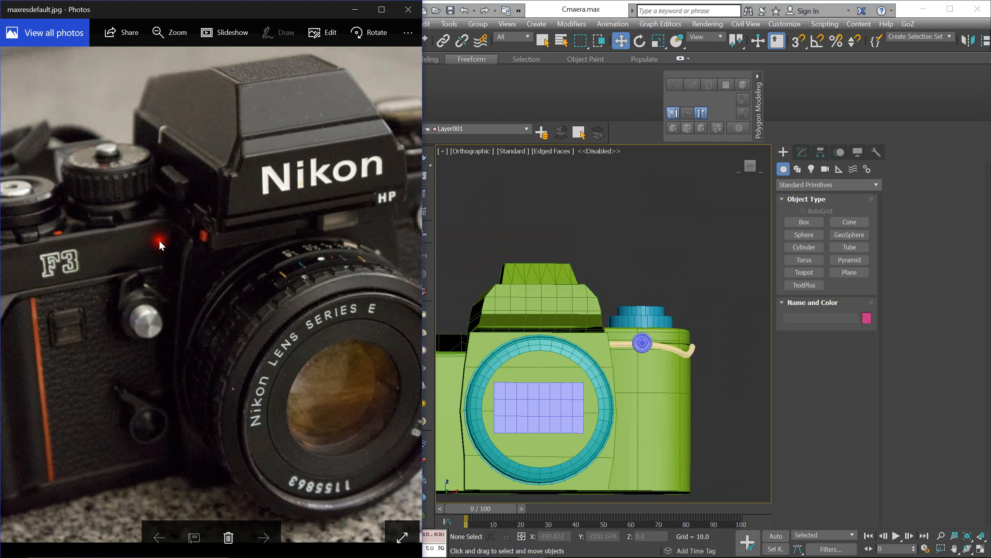
drag(320, 244, 187, 239)
Step: Switch to the unnamed.jpg blueprint in Photos and compare its top and front views of the dial with the model's front view
click(658, 317)
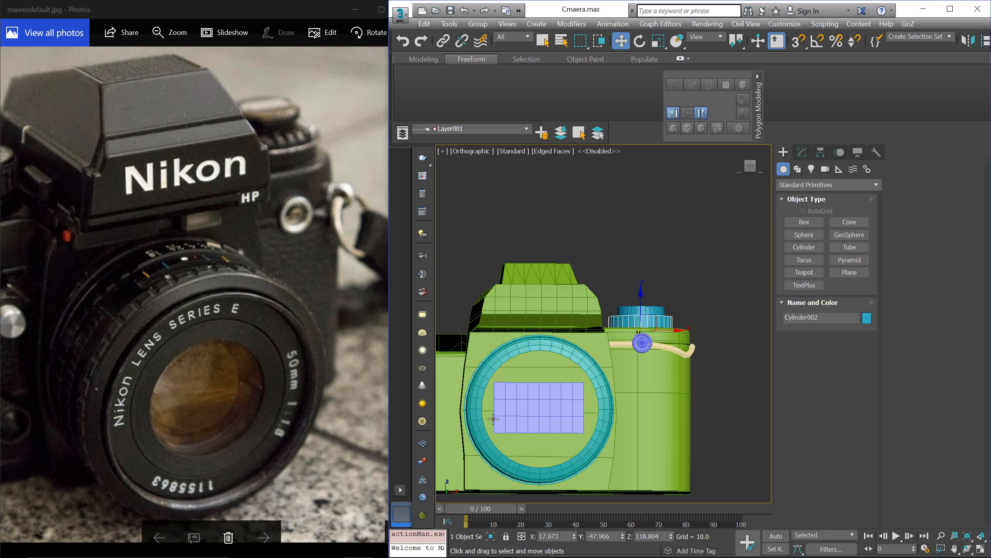
key(super)
mouse_move(531, 546)
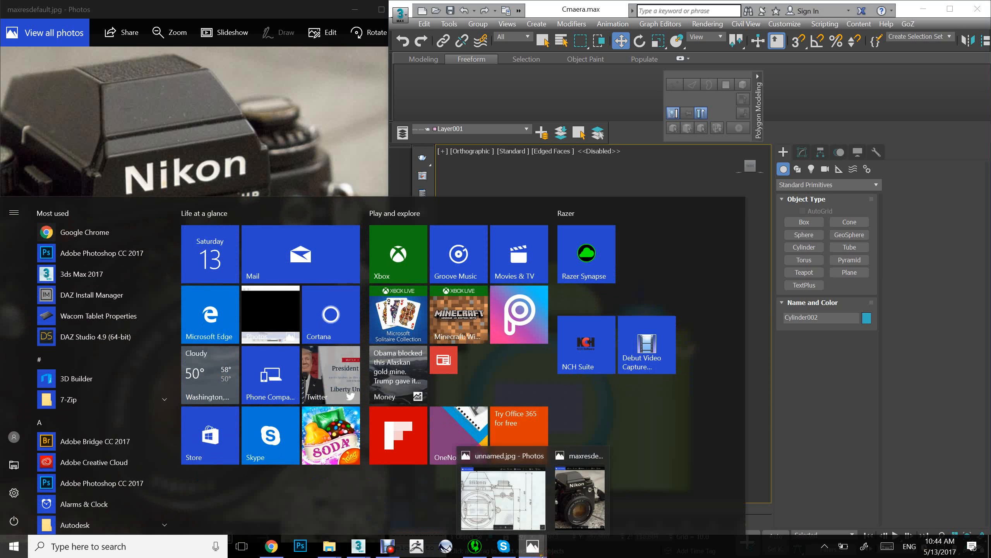
click(522, 519)
drag(703, 47, 44, 63)
key(f)
scroll(604, 323, up, 2)
middle_drag(625, 344, 580, 294)
scroll(254, 274, down, 2)
drag(250, 137, 255, 204)
drag(282, 167, 282, 212)
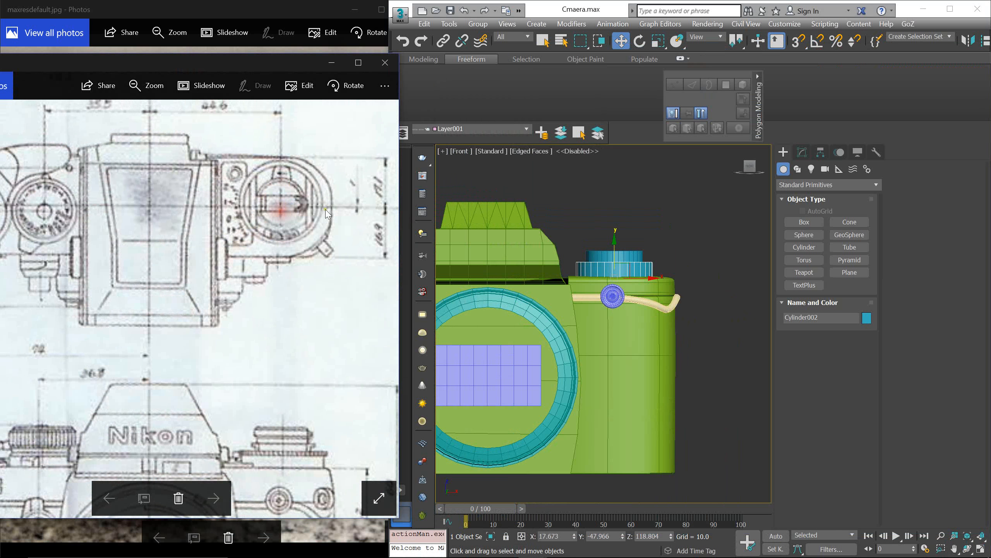
Step: Enlarge both dial cylinders together uniformly in the top view and shift them slightly toward the body's rear
click(625, 259)
key(t)
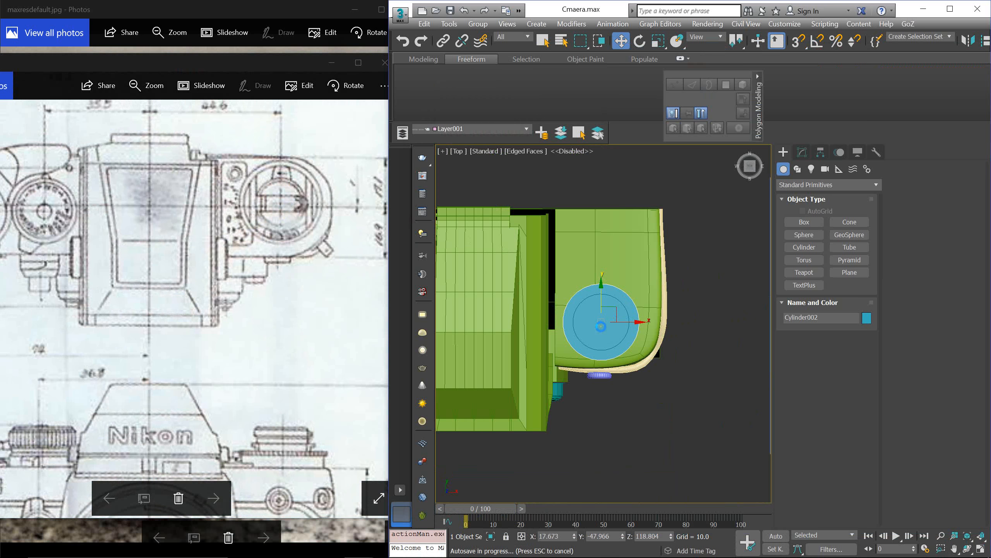
ctrl+click(601, 327)
key(r)
drag(609, 315, 610, 298)
key(w)
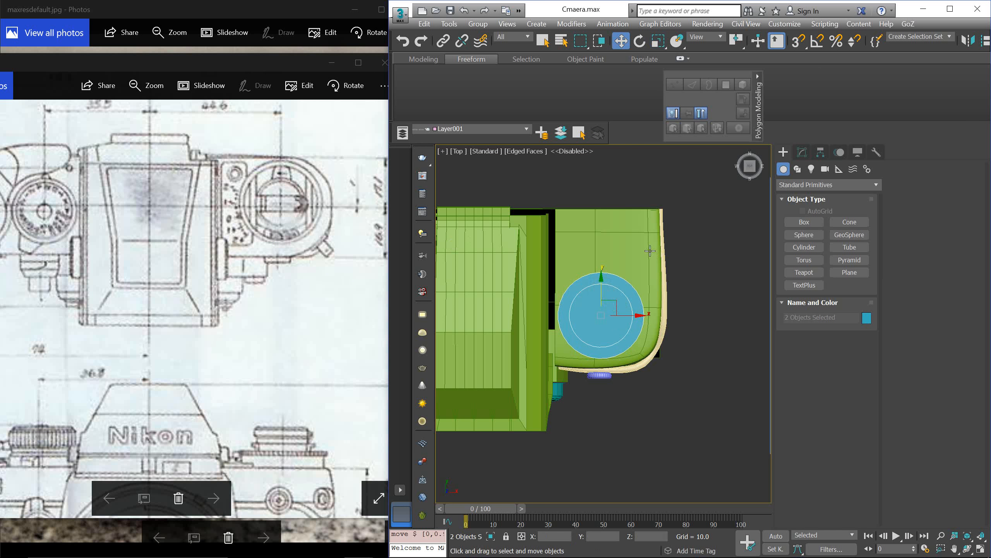
Step: Select the body section under the dial, disable its MeshSmooth and add a Symmetry modifier above its upper Edit Poly
click(651, 251)
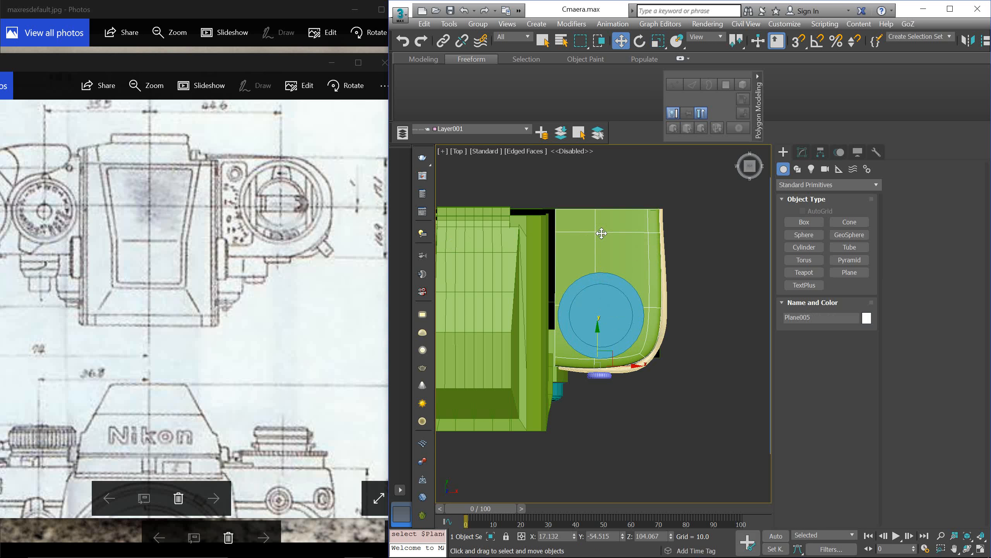
middle_drag(582, 231, 593, 237)
click(715, 281)
click(661, 276)
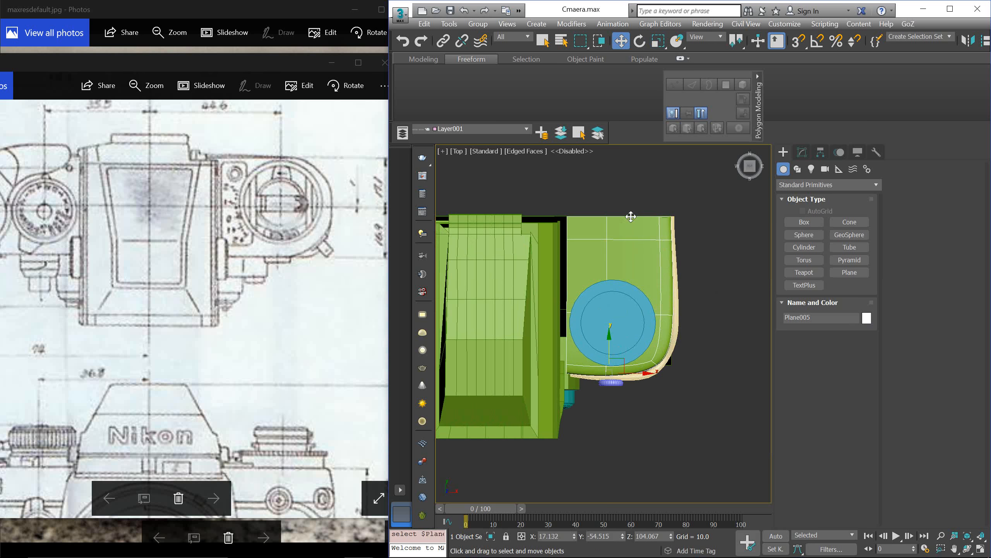
click(802, 152)
click(783, 199)
click(814, 210)
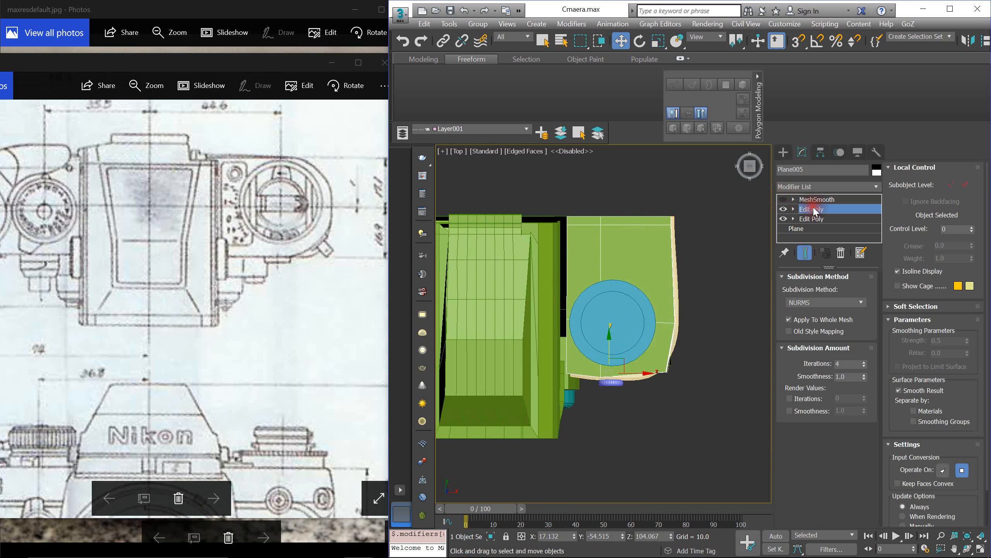
click(817, 188)
scroll(816, 186, down, 5)
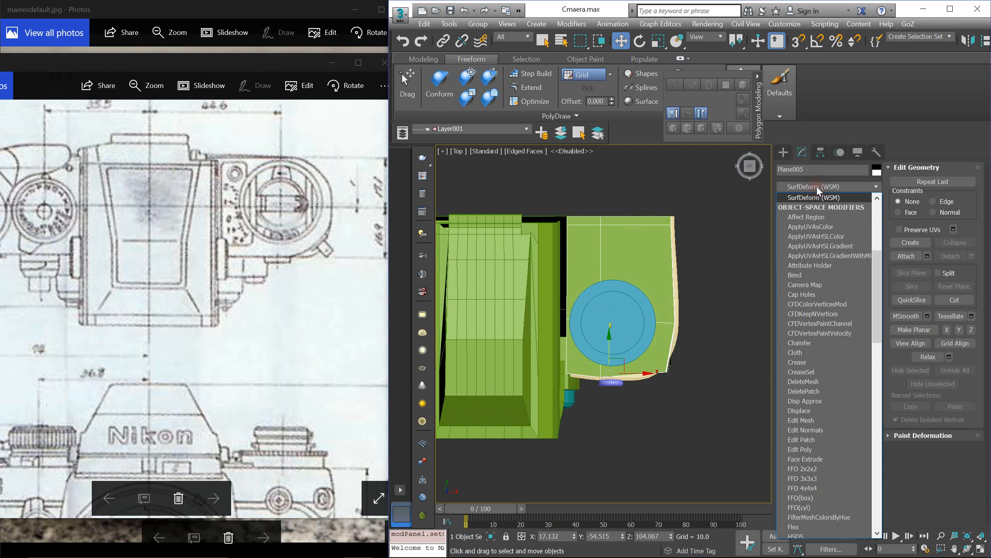
click(805, 333)
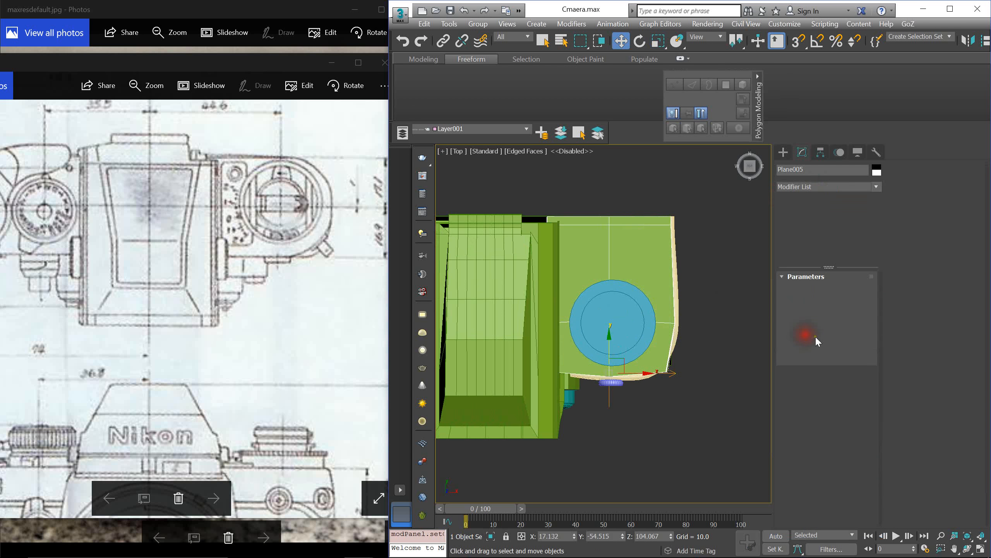
Step: Set the Symmetry mirror axis to Z, move the mirror plane about 12 units toward the rear and set the weld threshold to 0.01
click(822, 299)
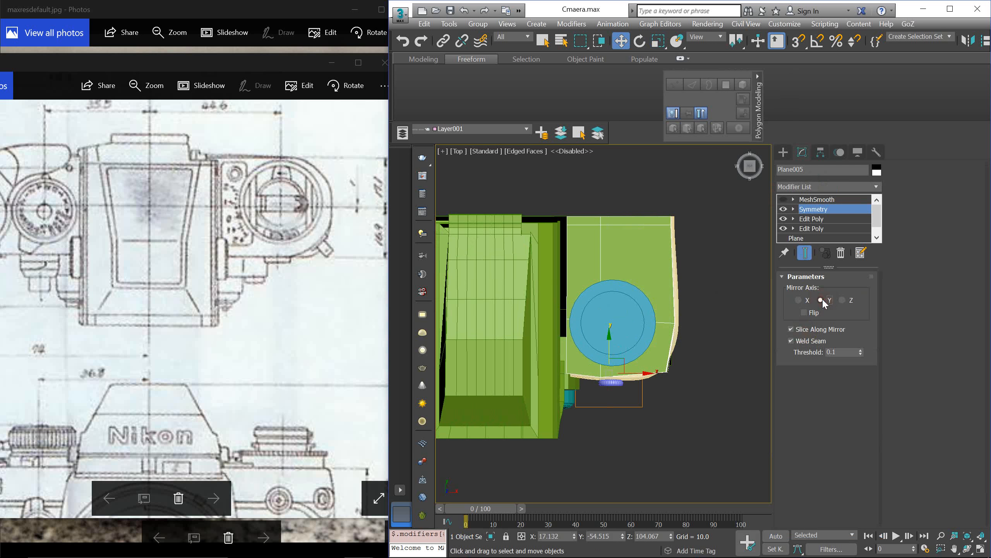
click(844, 300)
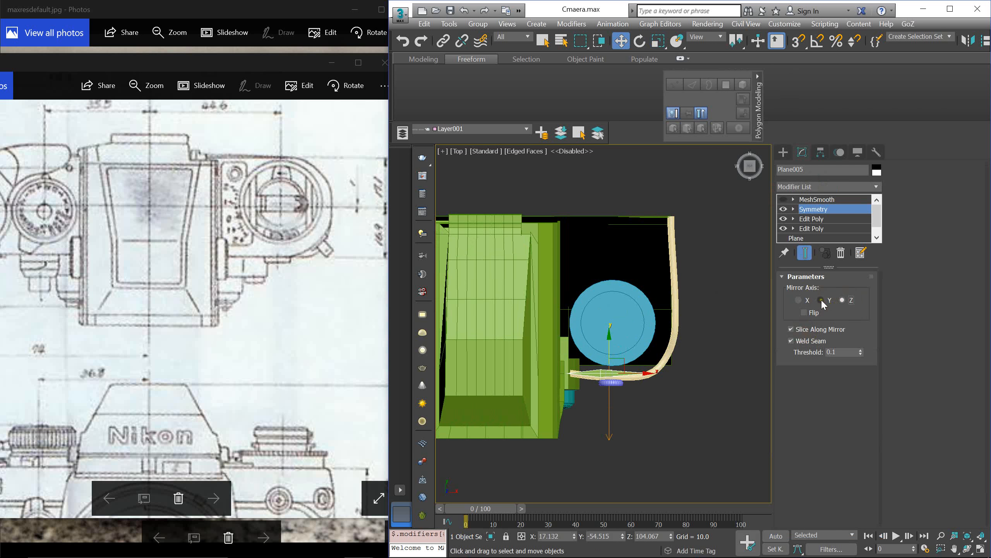
click(822, 300)
click(810, 219)
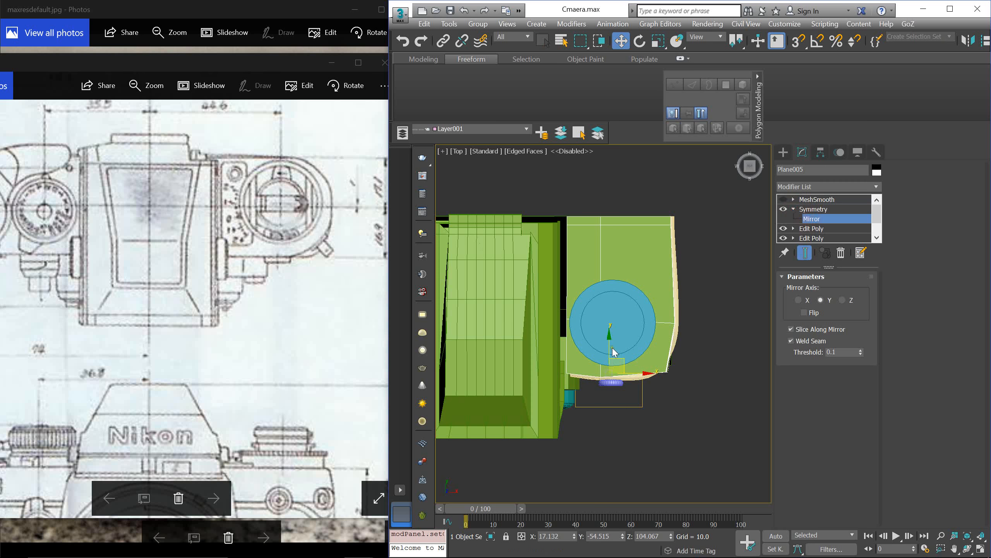
click(842, 300)
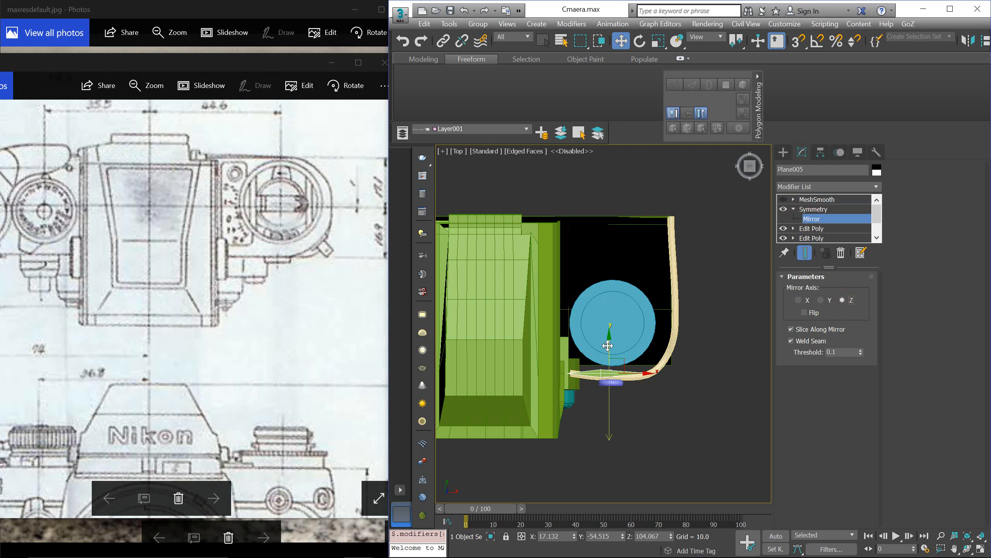
drag(608, 345, 628, 267)
alt+middle_drag(633, 289, 587, 249)
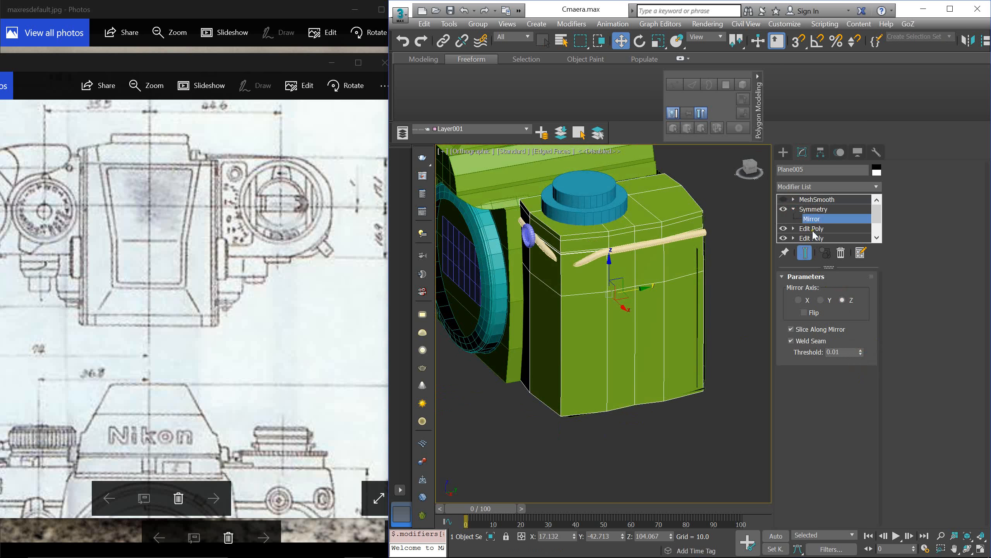
Step: Turn MeshSmooth back on for the mirrored body section and add an Edit Poly modifier above the Symmetry modifier
click(784, 199)
alt+middle_drag(621, 226, 666, 270)
key(t)
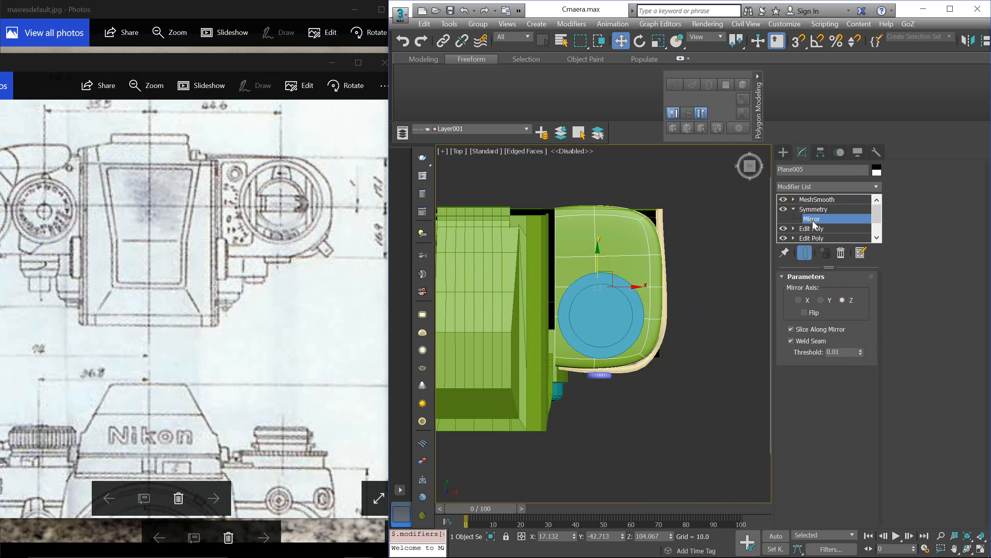
click(818, 200)
click(818, 188)
key(e)
key(e)
key(e)
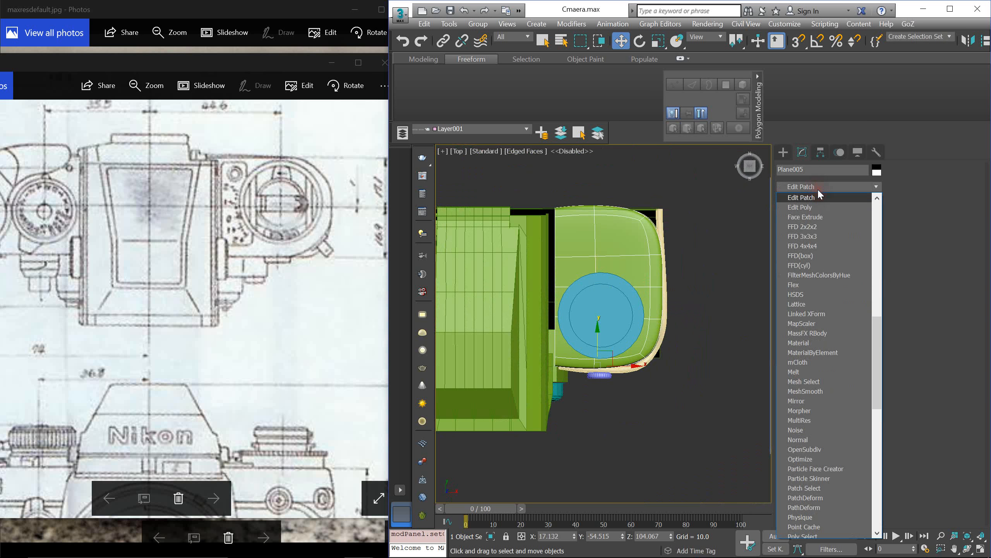
click(811, 207)
Step: Move the vertices on the section's prism-facing side about 1.9 units toward the prism housing and adjust them slightly with scale
key(1)
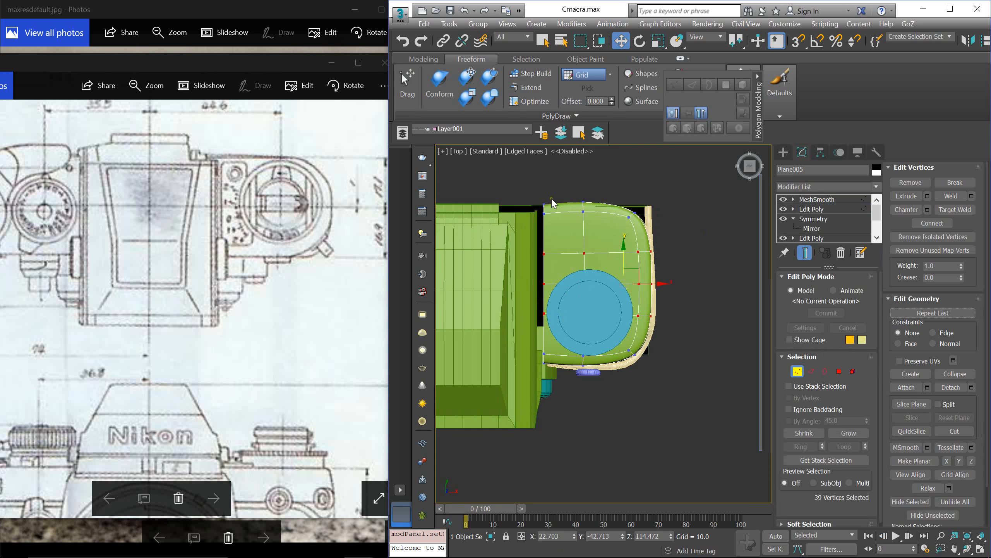
drag(621, 198, 660, 388)
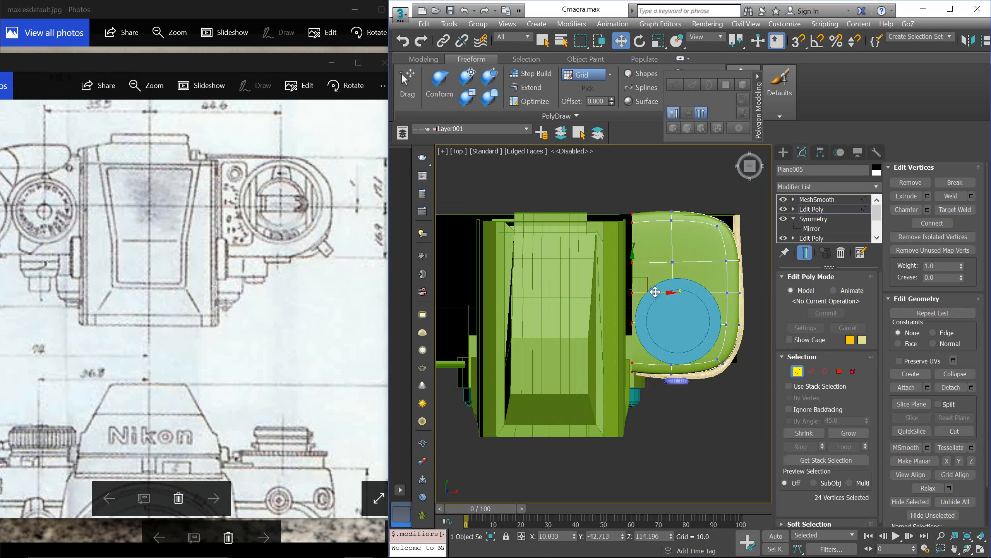
drag(653, 292, 654, 301)
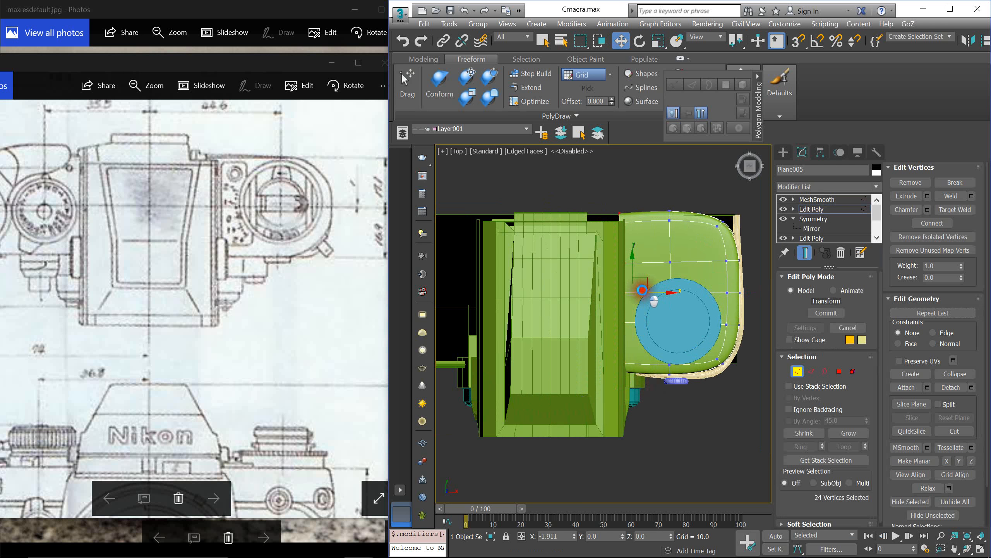
key(r)
drag(620, 257, 621, 261)
key(w)
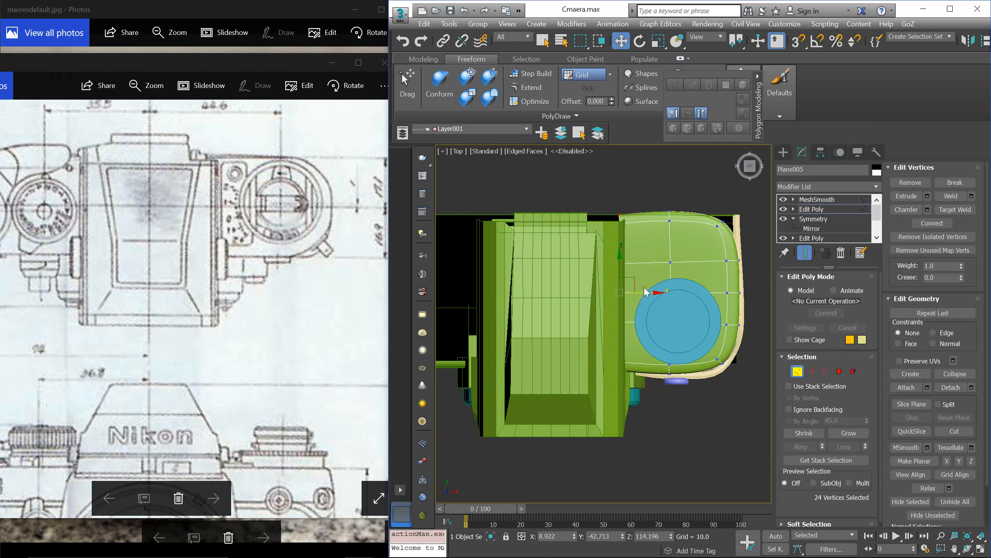
Step: Scale the whole body section to about 89% in depth in the top view to match the blueprint, and resume vertex editing
scroll(647, 296, down, 3)
scroll(649, 299, up, 2)
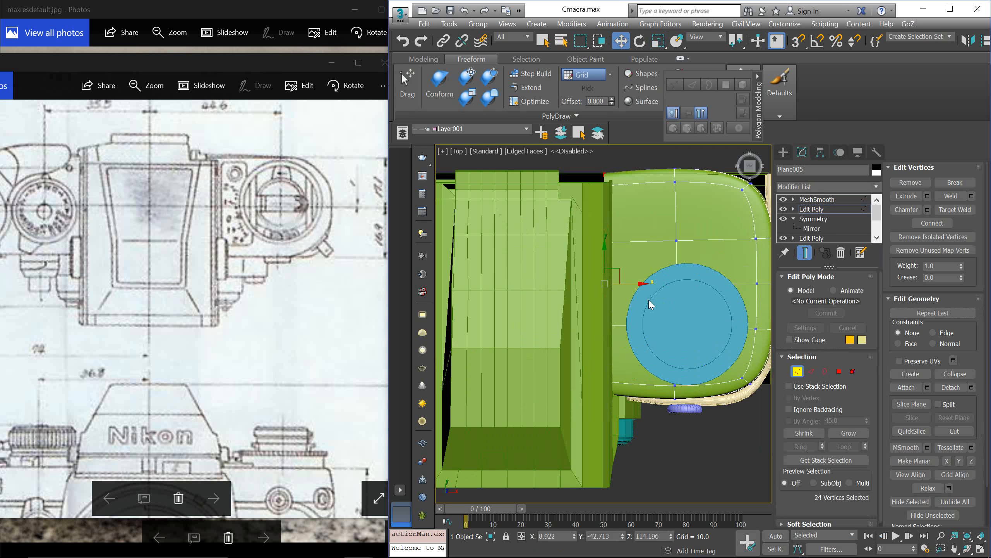
scroll(650, 302, down, 2)
scroll(640, 312, up, 4)
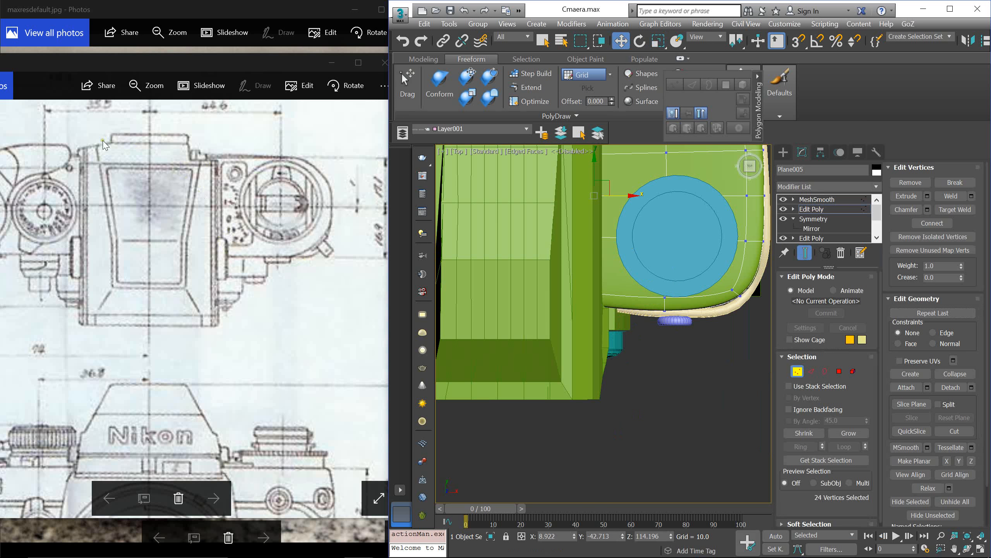
scroll(614, 312, down, 3)
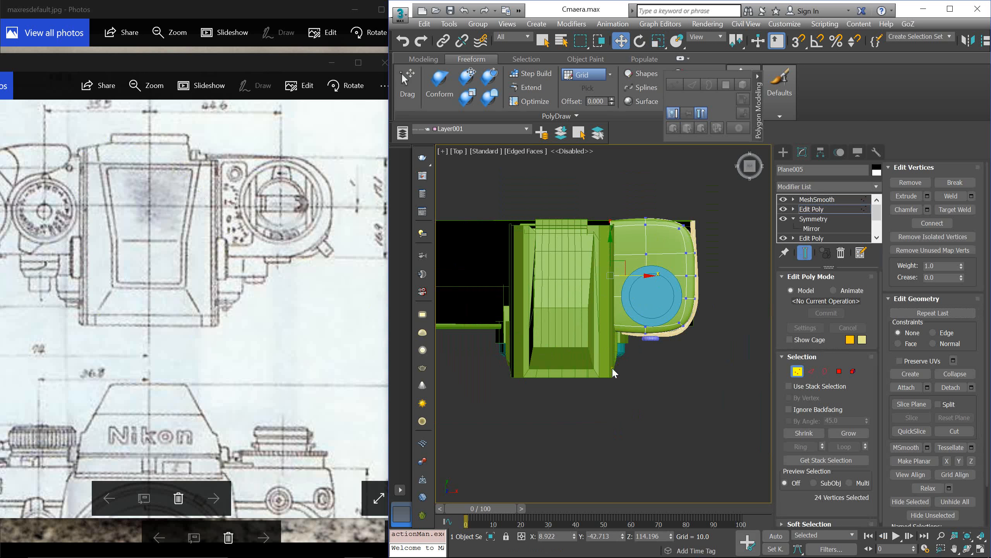
scroll(613, 372, up, 4)
scroll(626, 335, down, 4)
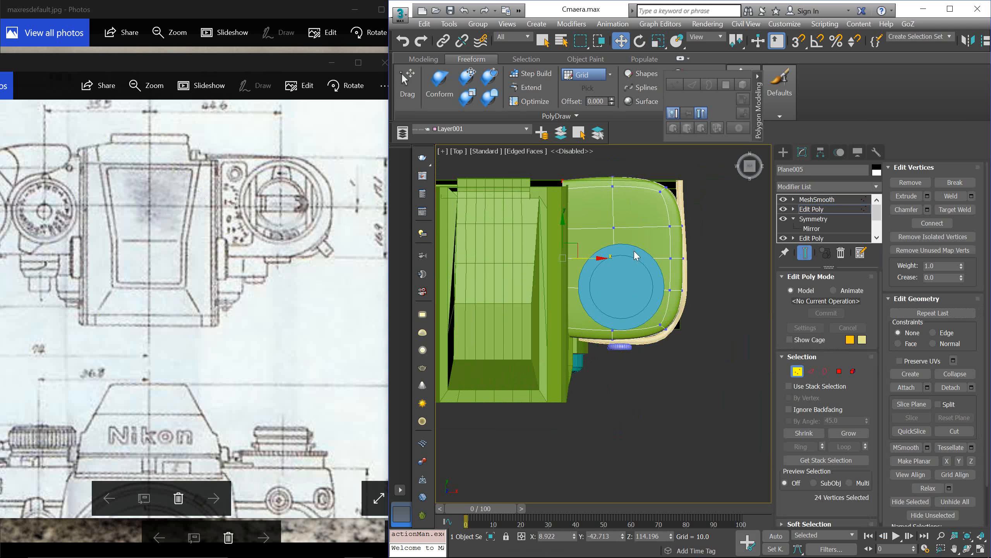
key(1)
key(r)
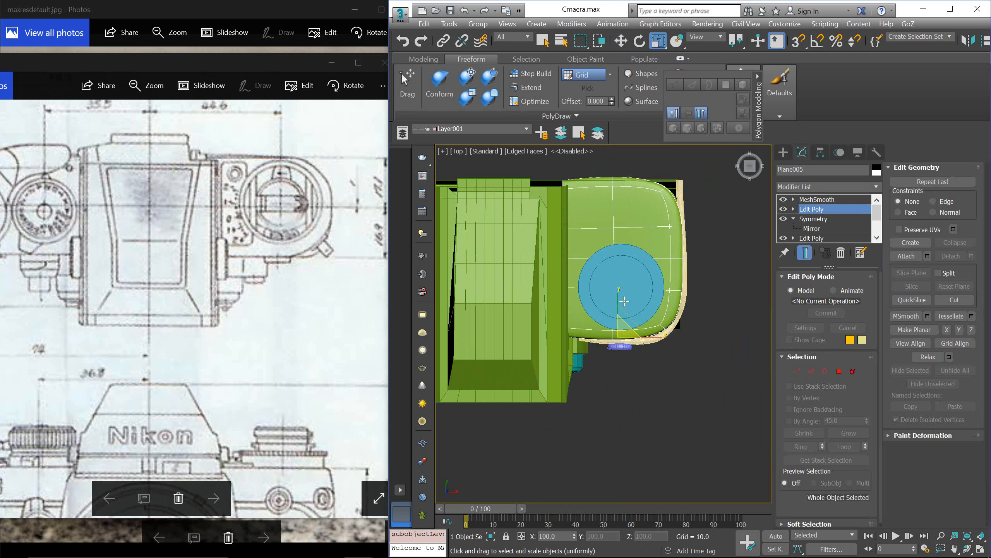
drag(618, 299, 628, 316)
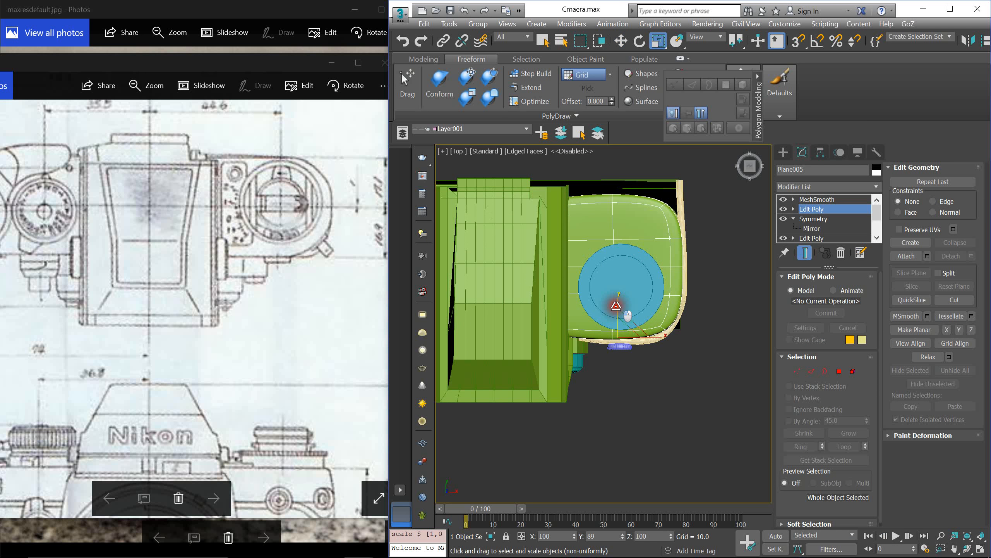
key(1)
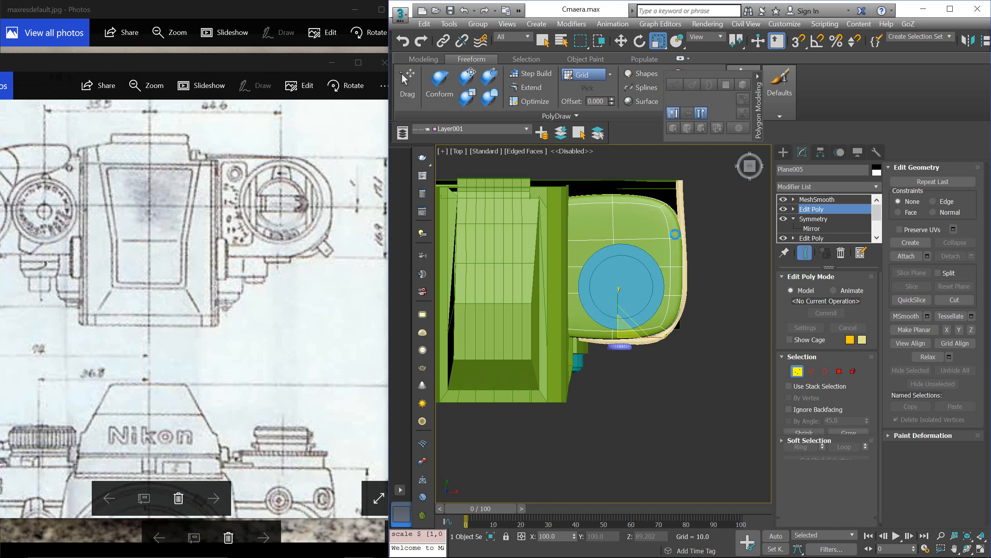
Step: Move the vertices at the outer end of the body section slightly outward in the top view
drag(649, 183, 703, 326)
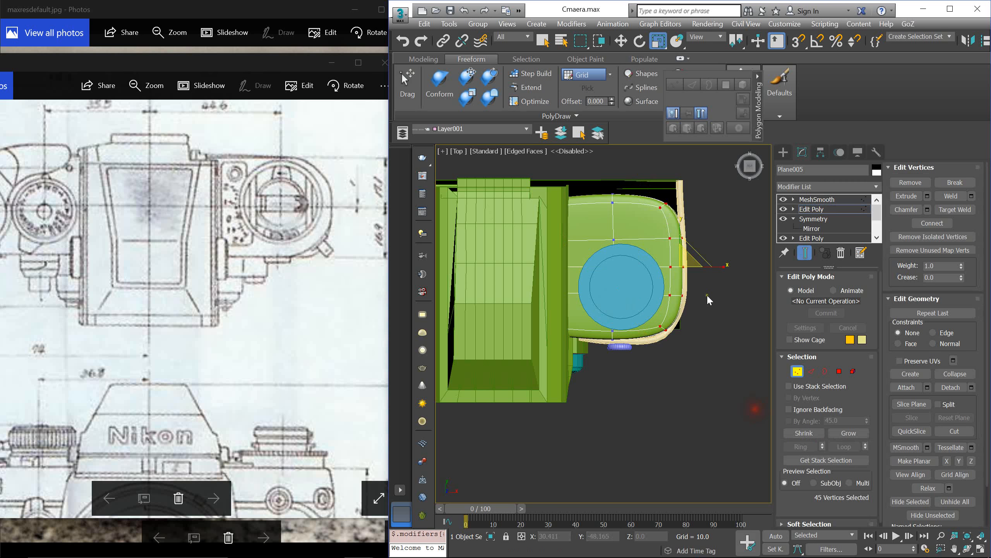
key(w)
drag(705, 269, 708, 267)
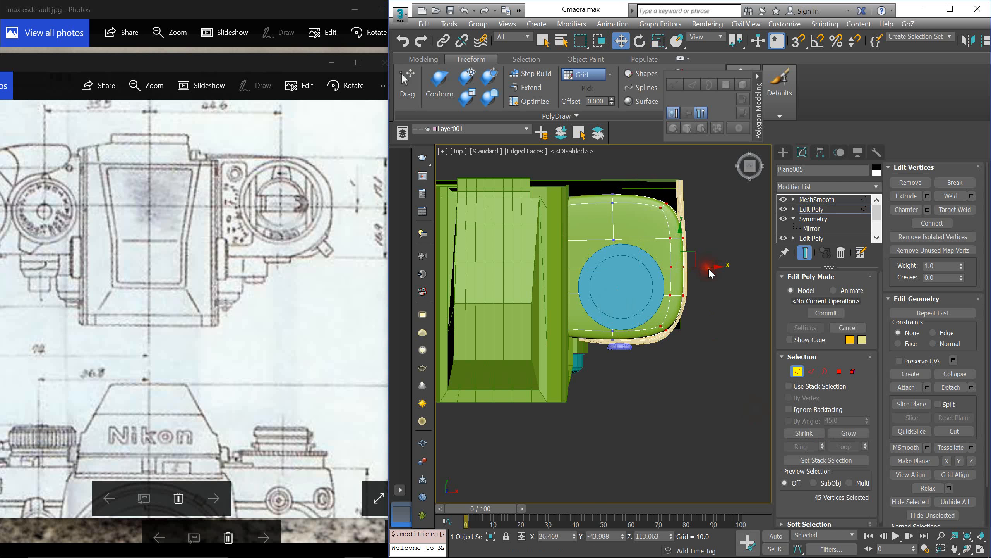
Step: Move the body section's front and rear side vertices, including the corners, about 2.4 units toward the prism housing
drag(691, 337, 639, 313)
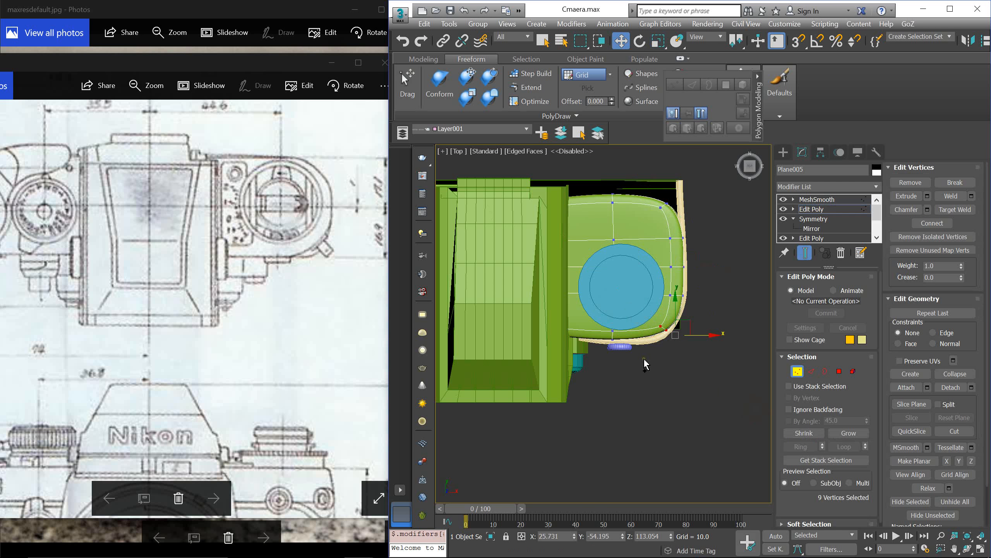
ctrl+drag(643, 358, 609, 317)
ctrl+drag(593, 190, 673, 219)
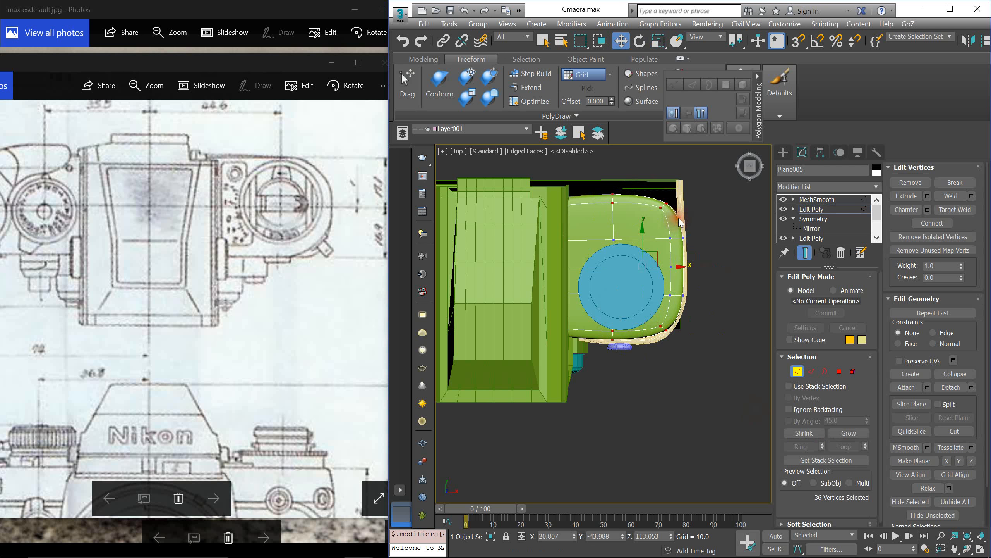
drag(673, 267, 655, 260)
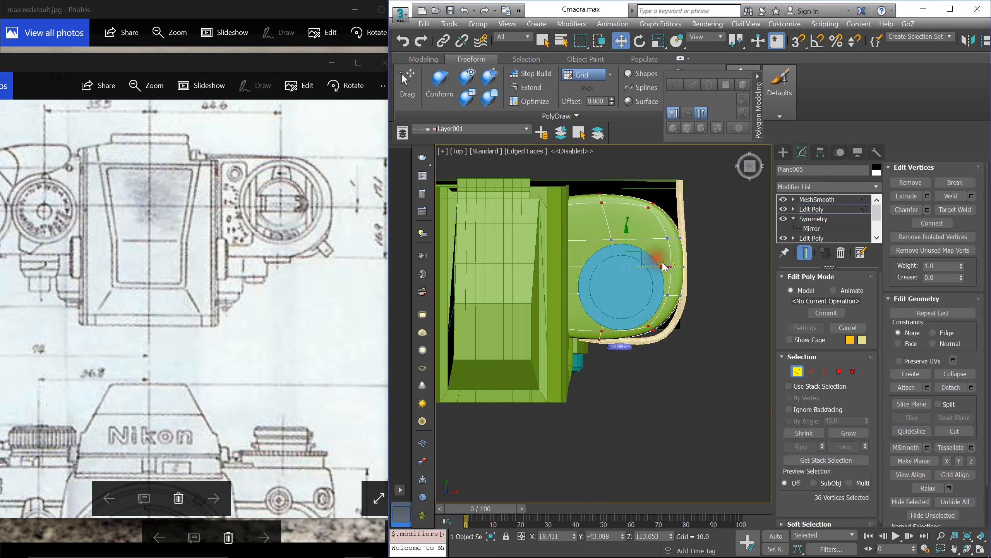
middle_drag(683, 258, 697, 258)
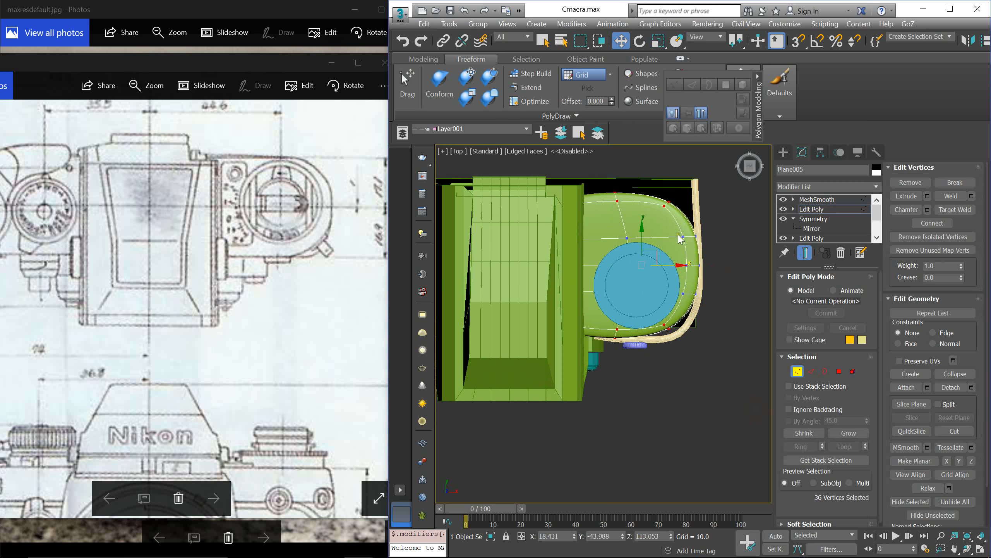
Step: With MeshSmooth temporarily off, scale the body section's front and rear edge vertices closer together in depth, and turn smoothing back on
click(784, 199)
drag(744, 236, 562, 170)
ctrl+drag(559, 319, 752, 386)
key(r)
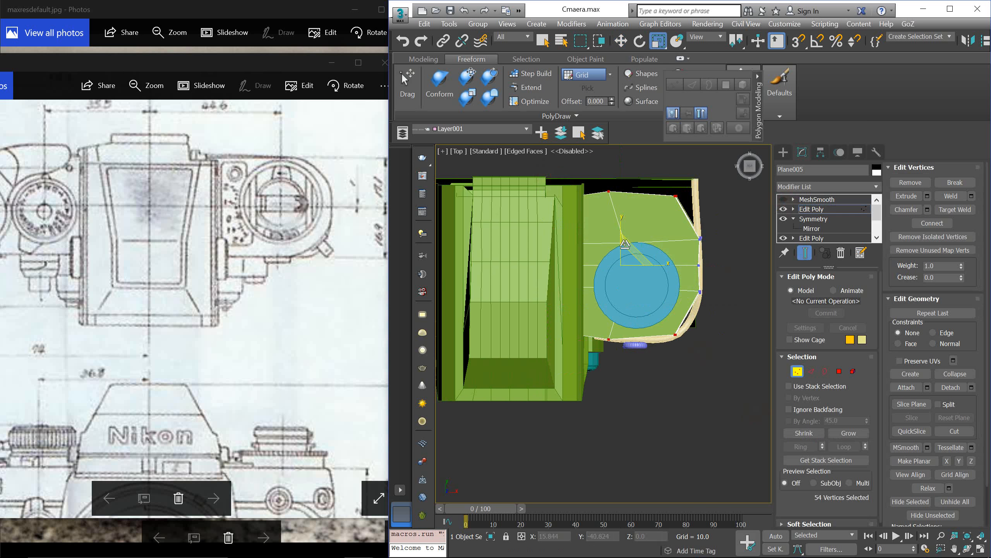
drag(620, 225, 617, 234)
key(1)
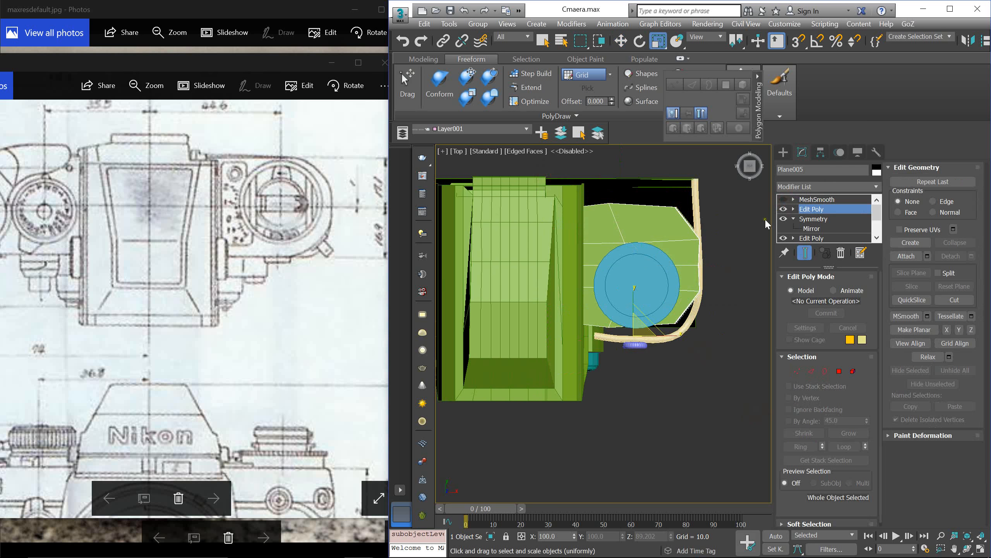
click(782, 199)
key(F3)
key(F3)
Step: Move both stacked dial cylinders about 3.17 units toward the rear to center them on the body section
click(656, 291)
ctrl+click(670, 273)
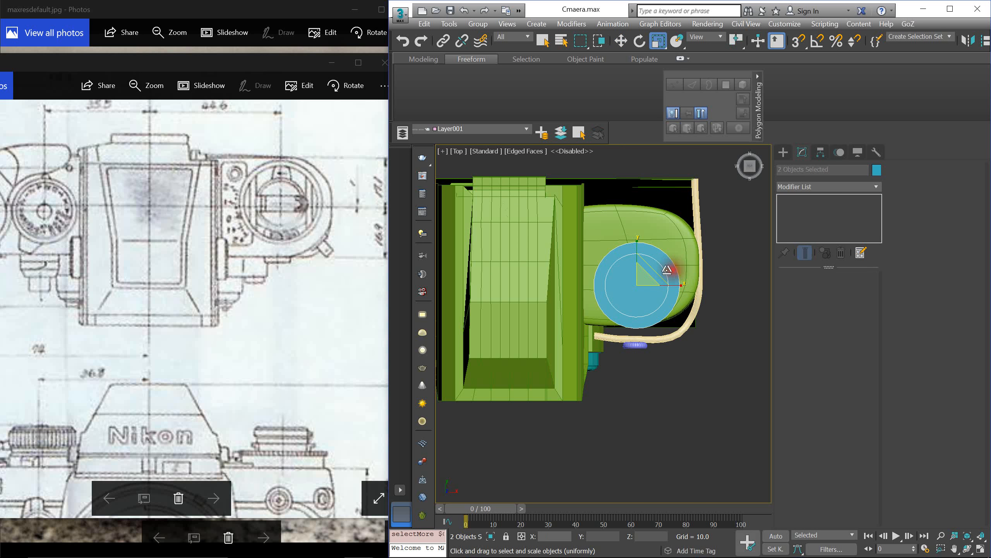
key(w)
drag(635, 251, 639, 228)
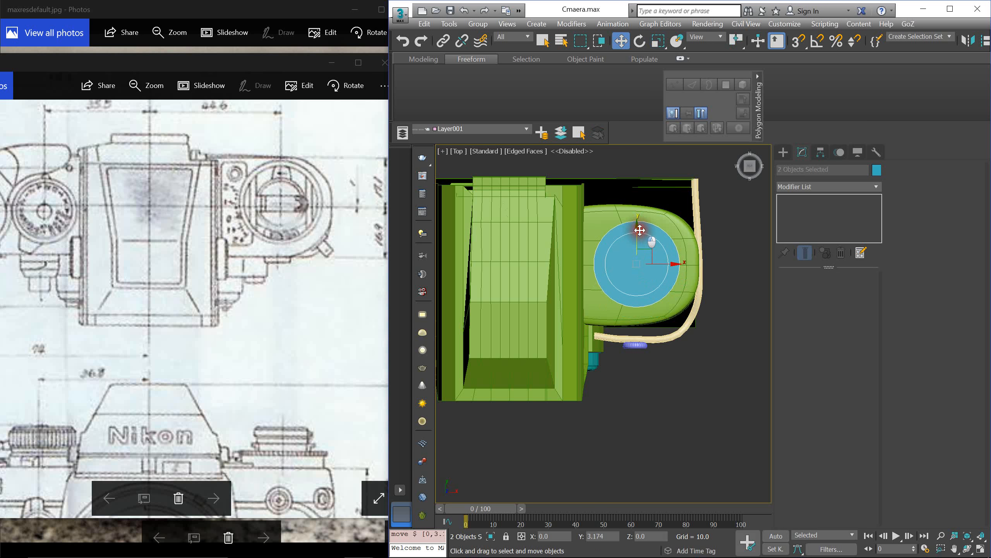
Step: Try to move the prism housing's rear vertices about 1.5 units toward the front
click(584, 240)
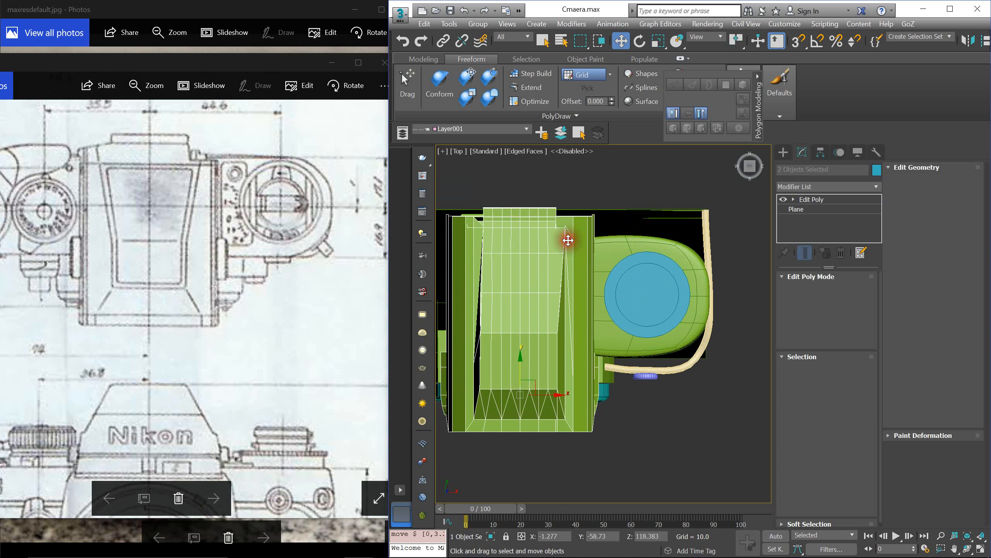
middle_drag(567, 237, 596, 239)
key(1)
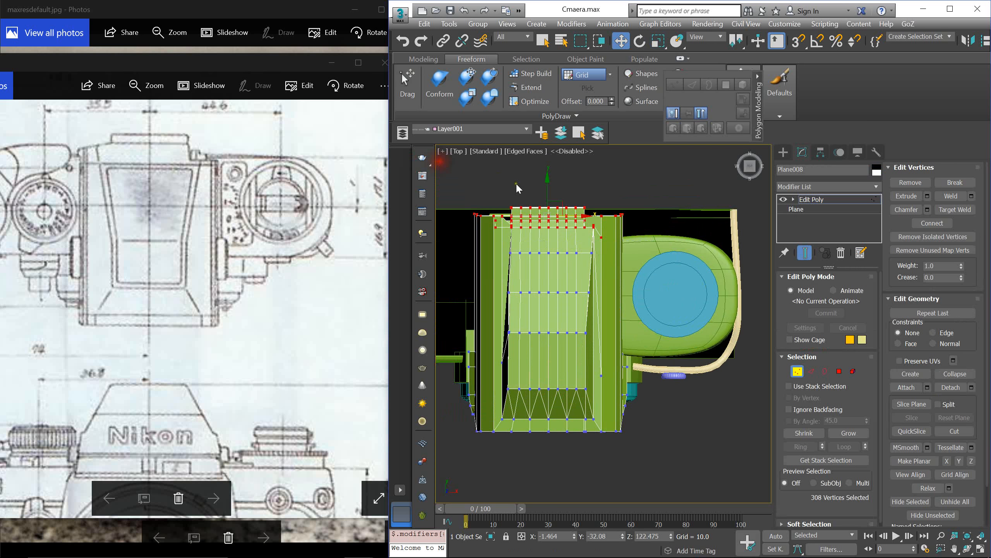
drag(545, 190, 547, 197)
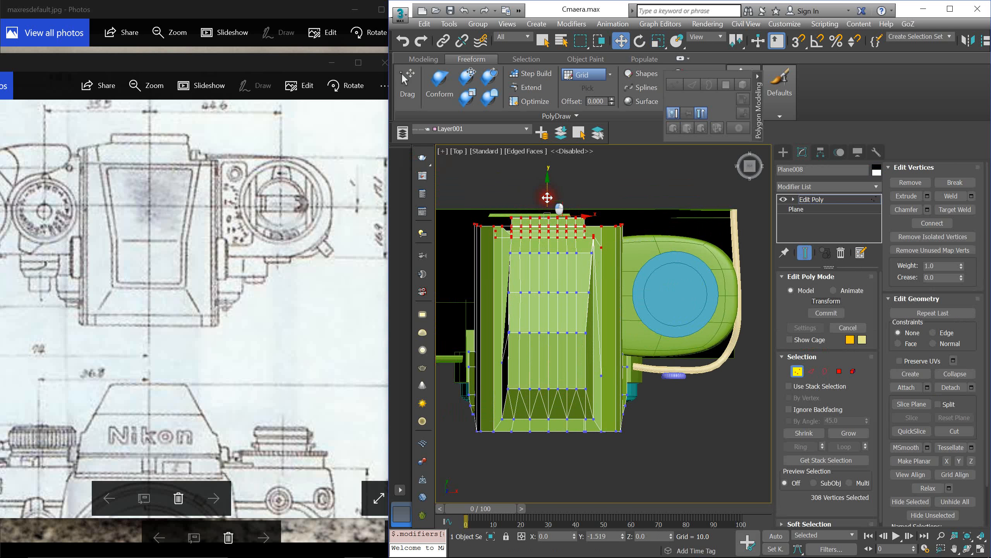
Step: Move both stacked dial cylinders about 0.8 units toward the outer end of the body section
middle_drag(647, 283, 608, 260)
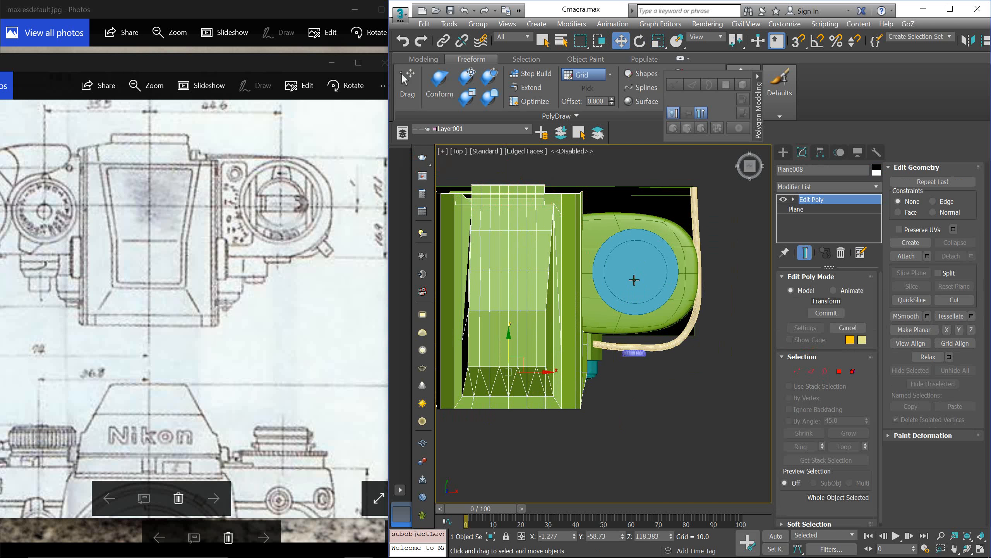
click(631, 285)
ctrl+click(636, 293)
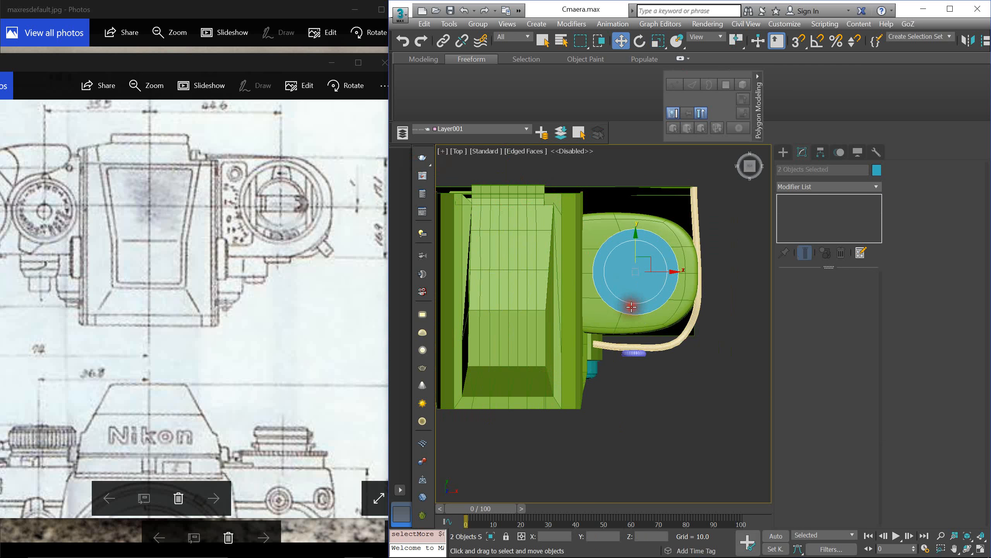
drag(658, 270, 663, 274)
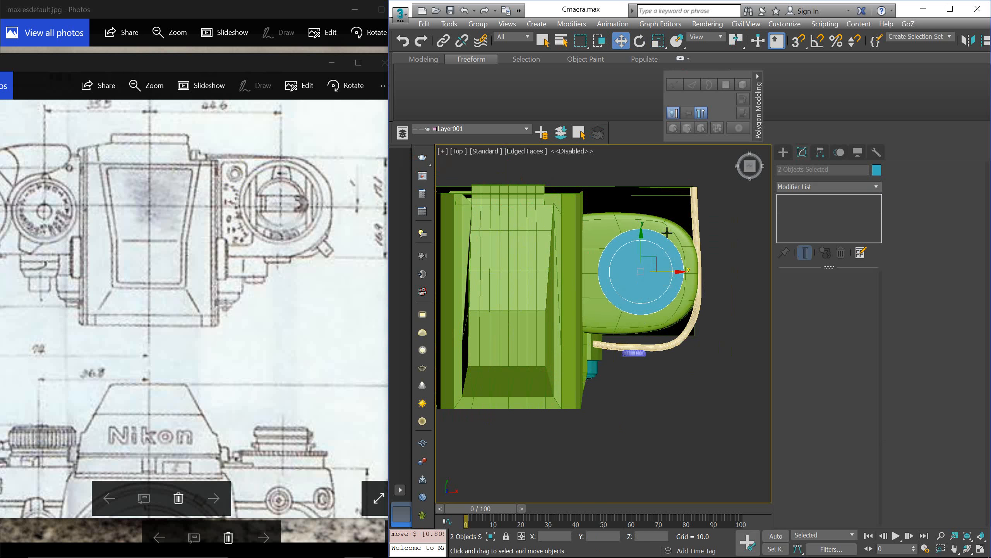
Step: Nudge the body section's outer-end vertices outward to meet the swept trim, working in its upper Edit Poly modifier
click(665, 232)
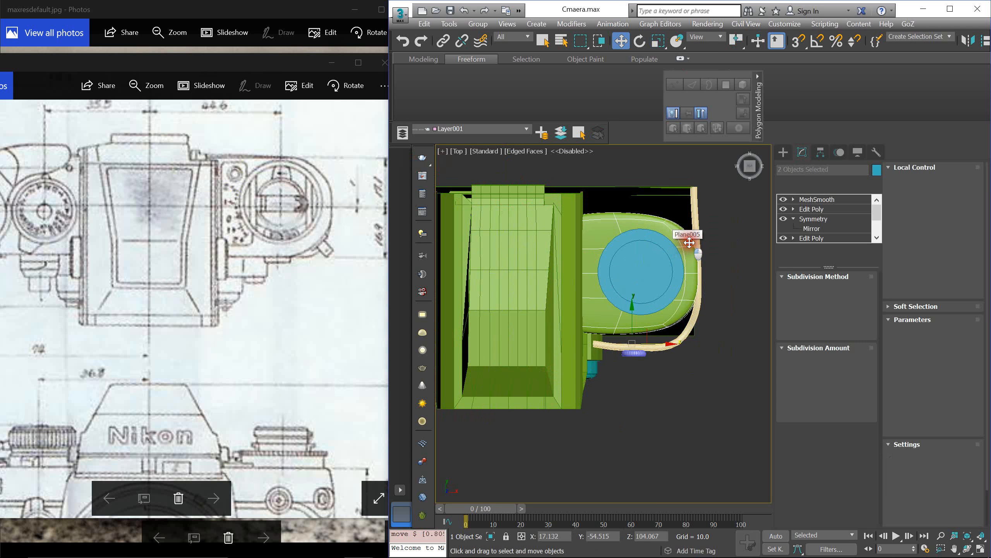
click(819, 210)
key(1)
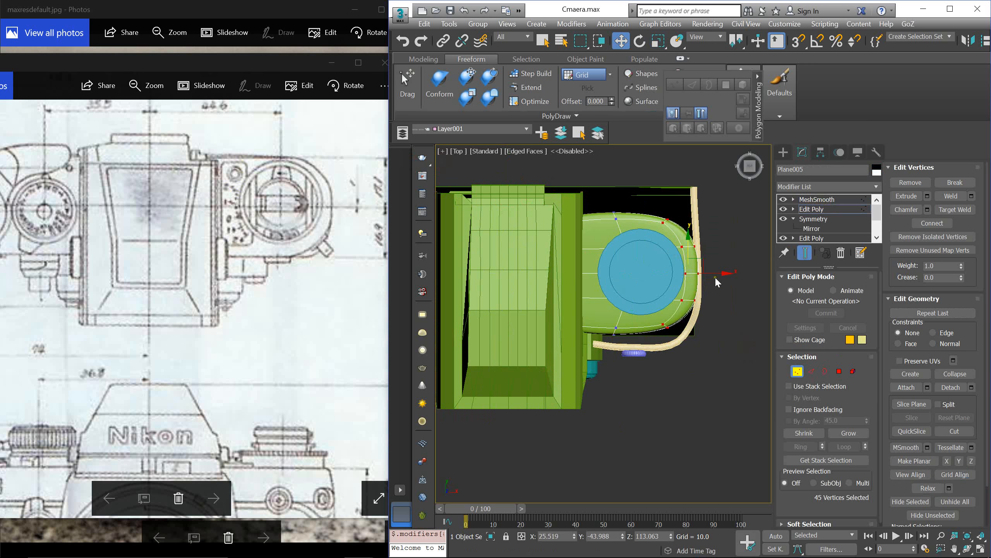
drag(714, 275, 718, 275)
key(1)
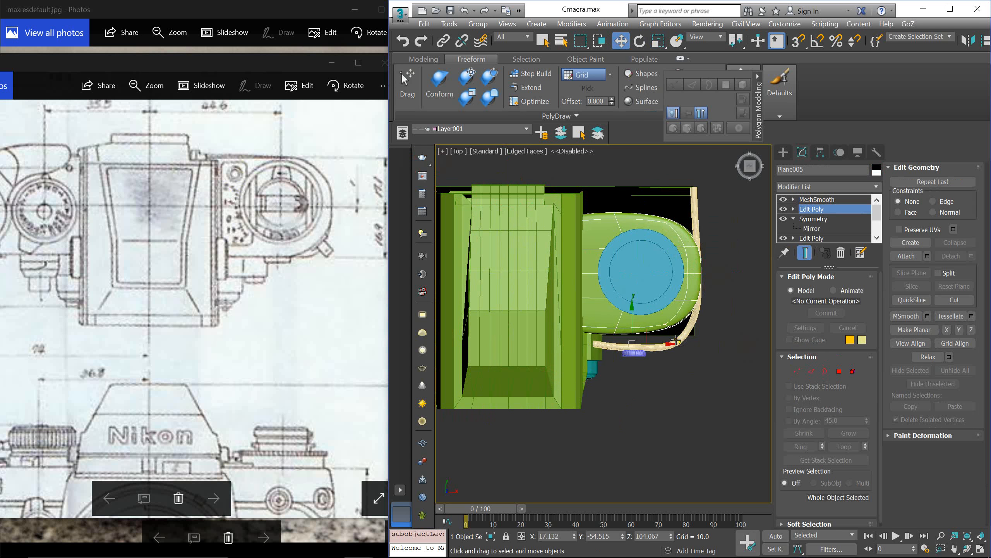
Step: Move and rotate the front corner vertices of the swept trim's Editable Spline so the curve hugs the body section
scroll(685, 341, up, 2)
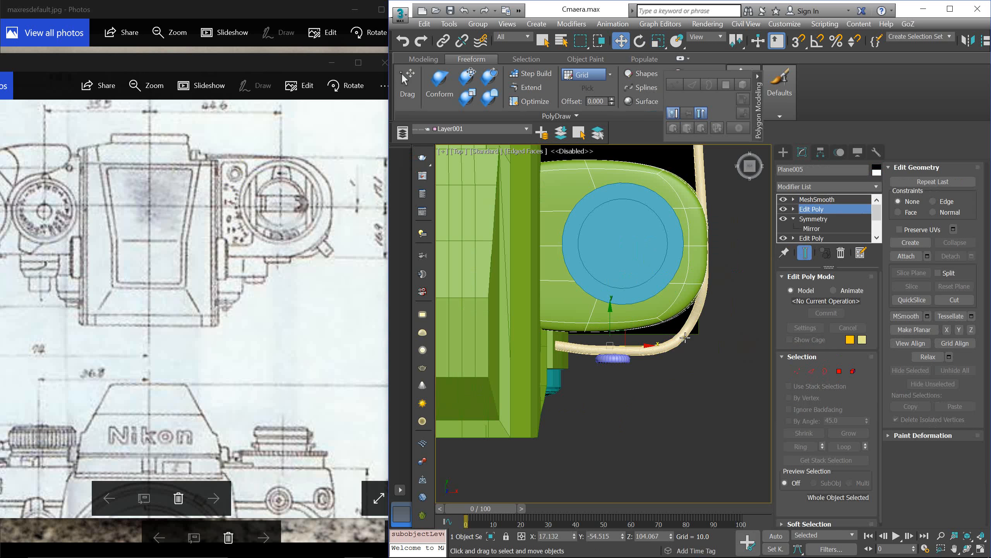
click(669, 346)
click(818, 209)
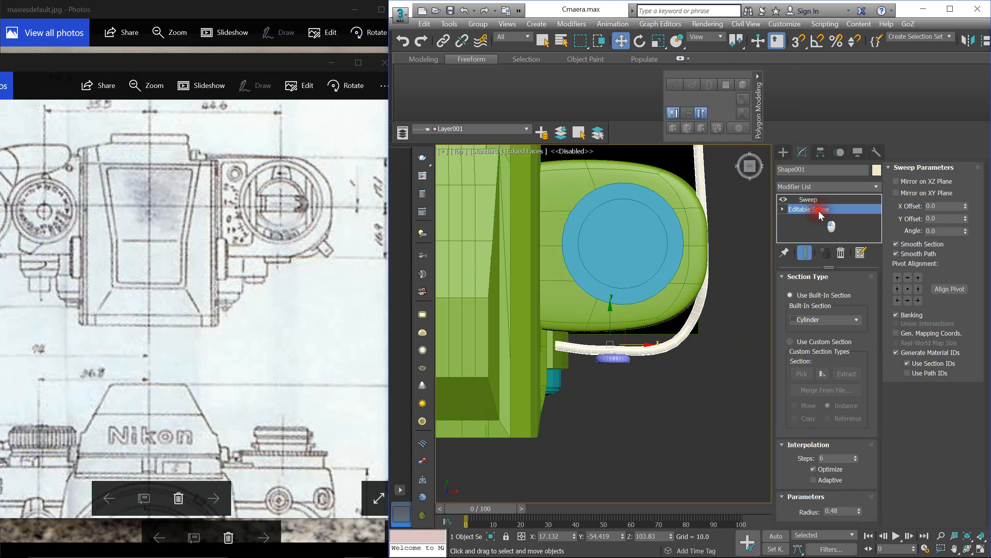
key(1)
drag(628, 312, 658, 357)
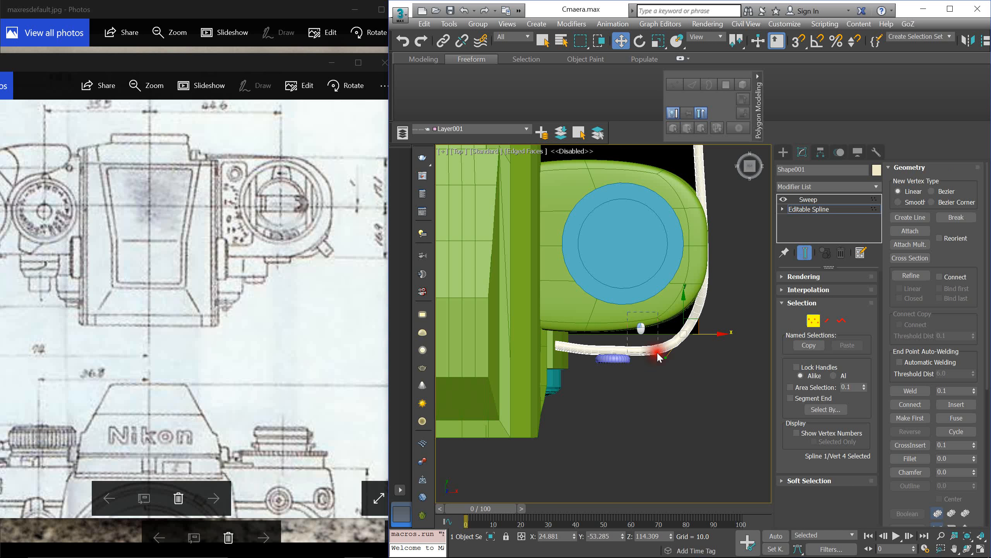
drag(683, 308, 683, 291)
drag(653, 389, 601, 311)
drag(681, 374, 694, 349)
key(e)
drag(709, 294, 684, 291)
key(w)
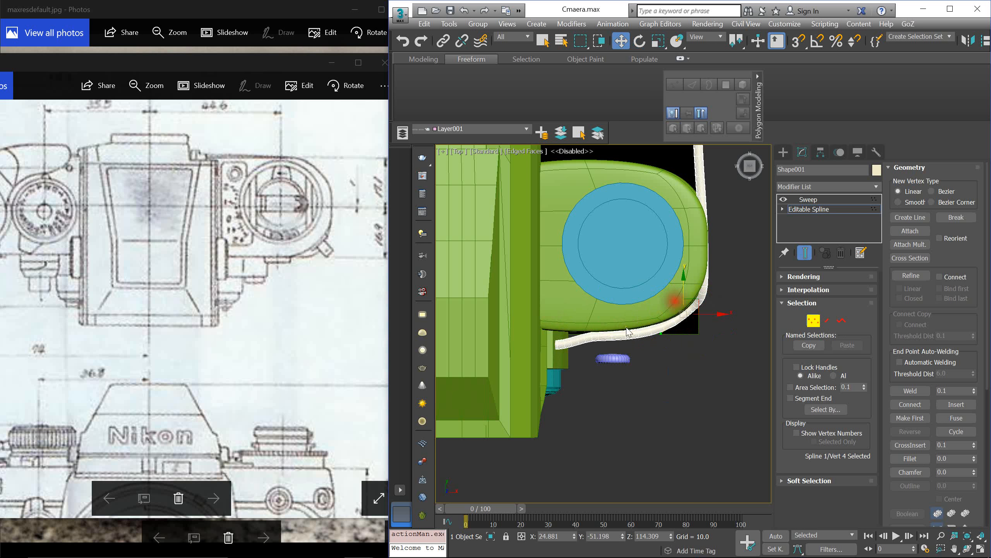
Step: Adjust the trim spline's end and side vertices by moving and rotating them to follow the body section's front half
drag(595, 385, 552, 306)
middle_drag(604, 253, 610, 366)
mouse_move(742, 444)
mouse_down()
mouse_move(683, 345)
mouse_move(736, 432)
mouse_up()
key(e)
drag(727, 362, 733, 369)
key(w)
drag(729, 292, 711, 268)
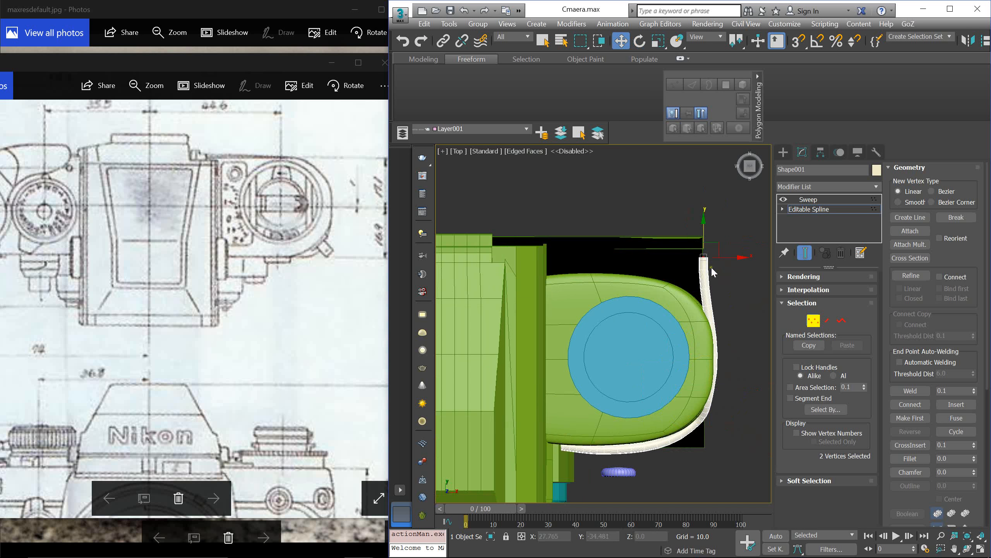
Step: Leave vertex editing and add a Symmetry modifier between the trim's Editable Spline and Sweep
key(1)
click(828, 188)
key(s)
key(s)
key(s)
key(s)
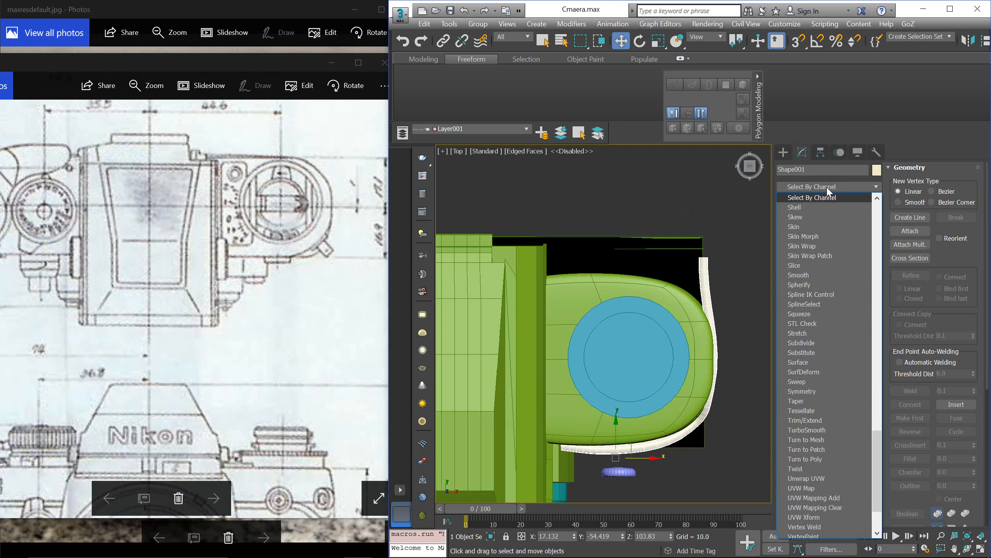
click(818, 342)
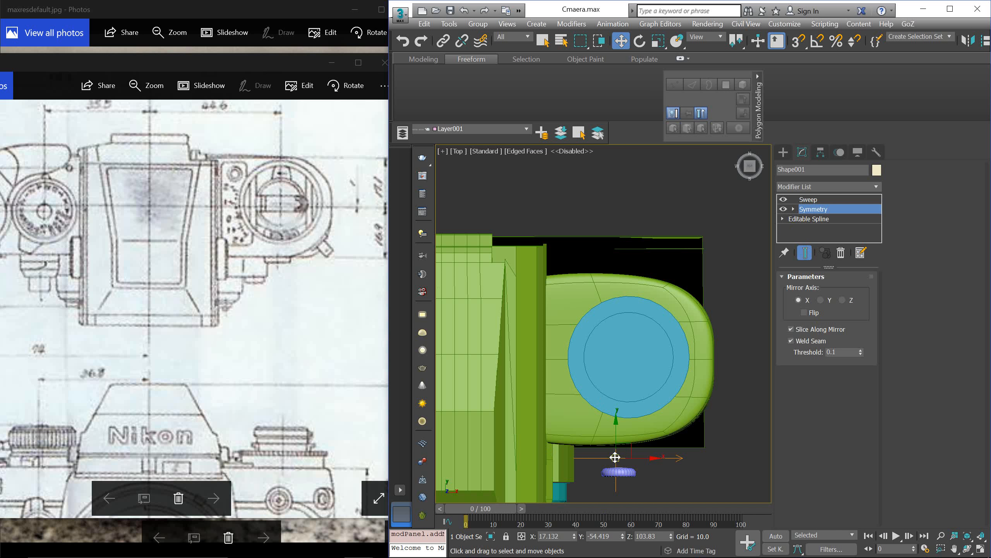
Step: Move the trim's Symmetry mirror plane about 10.07 units toward the rear, to the middle of the body section
click(793, 210)
click(812, 218)
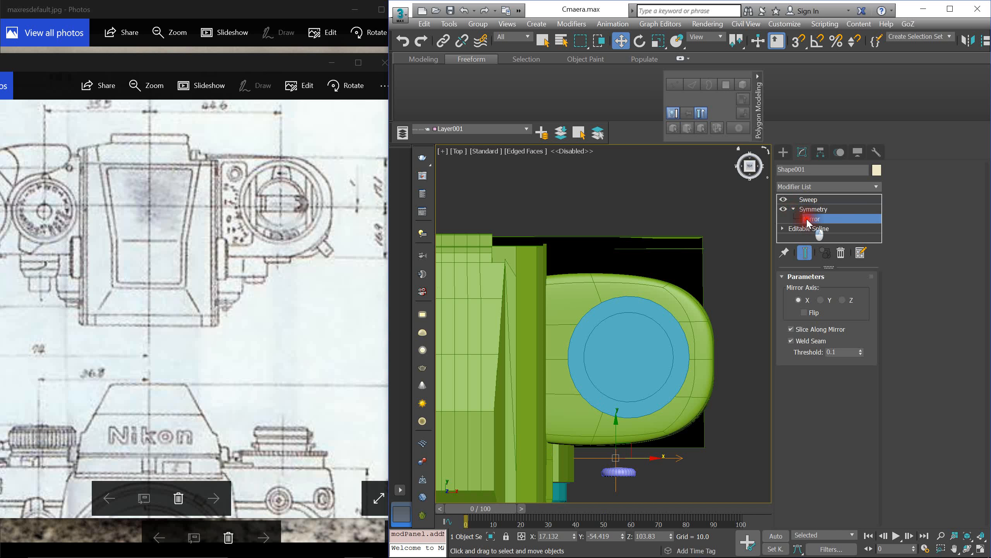
drag(618, 429, 621, 335)
key(F4)
key(F3)
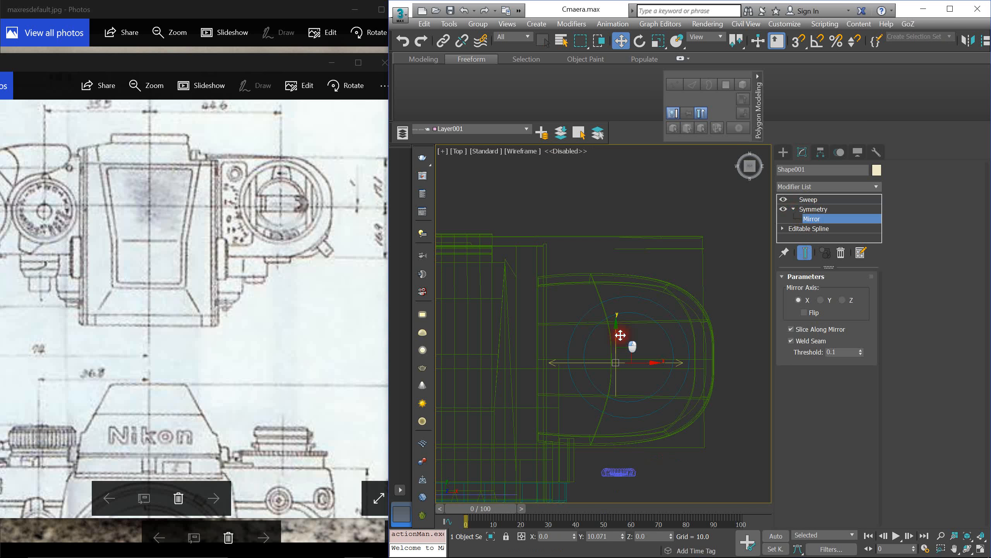
Step: Flip the mirror direction and move the Symmetry modifier above Sweep in the trim's modifier stack
click(805, 313)
drag(615, 334, 617, 273)
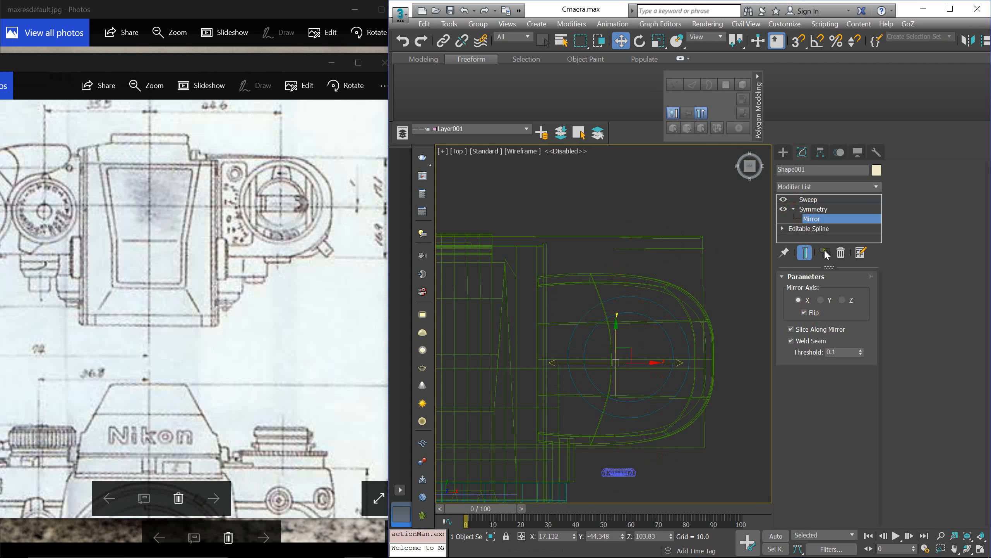
key(F3)
click(811, 200)
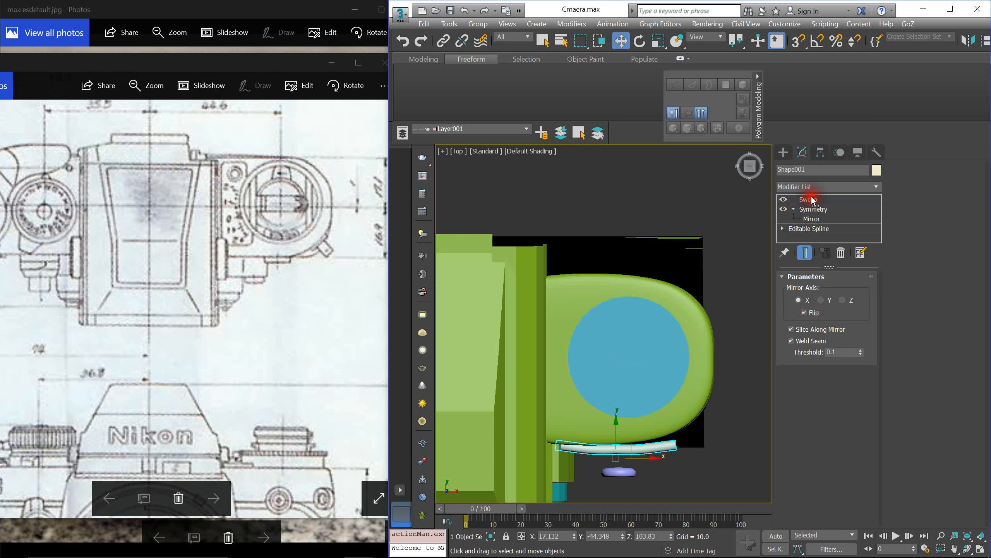
drag(811, 196, 811, 196)
key(F3)
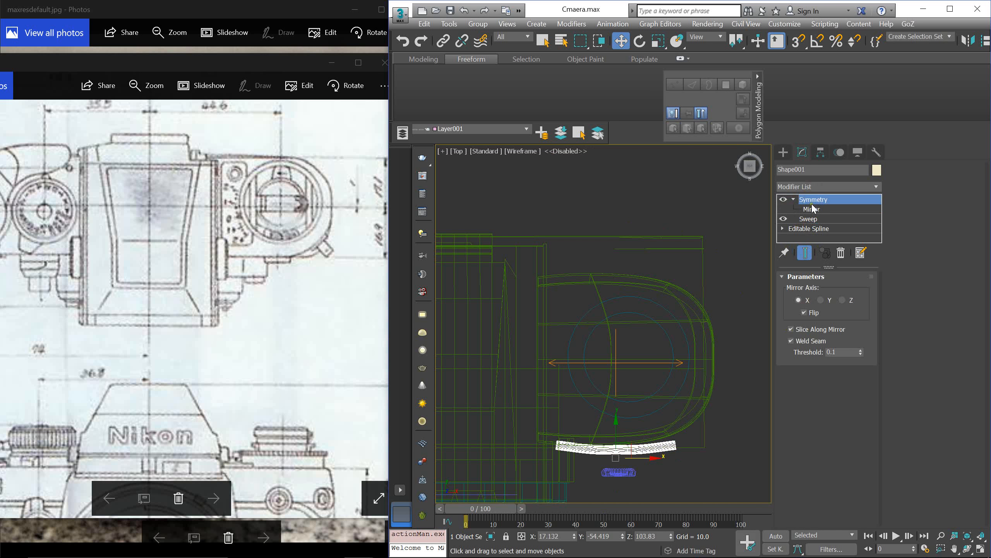
Step: Set the trim's Symmetry mirror axis to Z and turn off Flip so the front half is mirrored to the rear
click(821, 299)
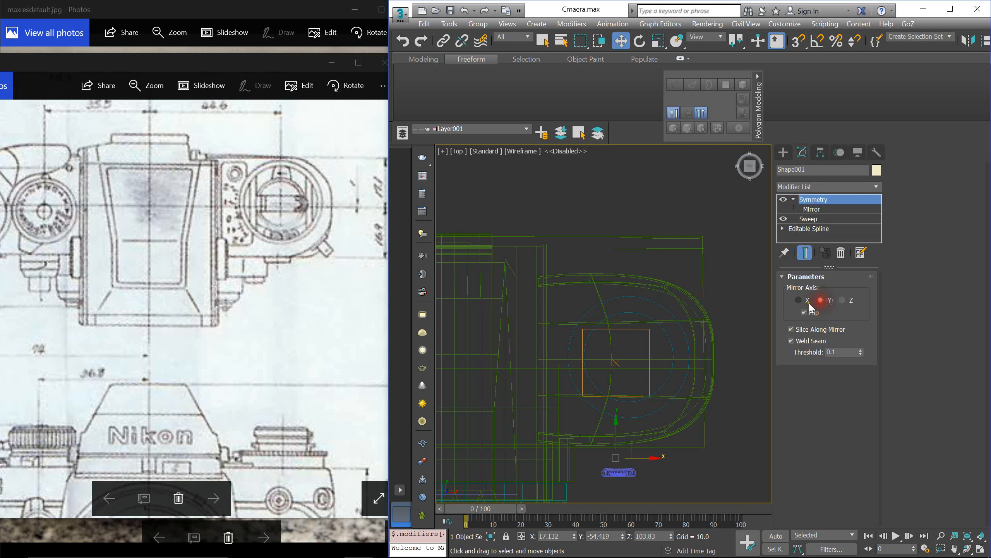
click(809, 304)
click(842, 300)
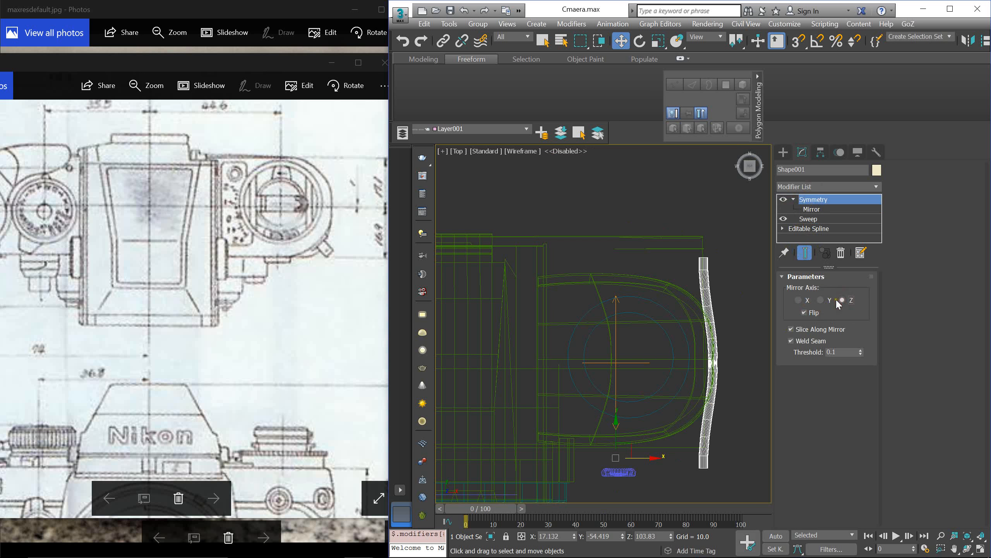
click(804, 313)
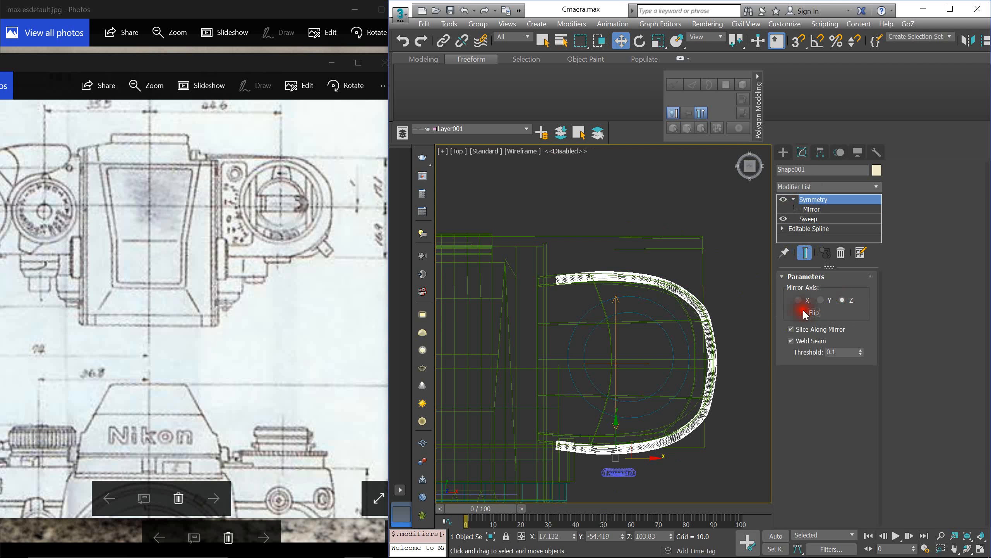
key(F3)
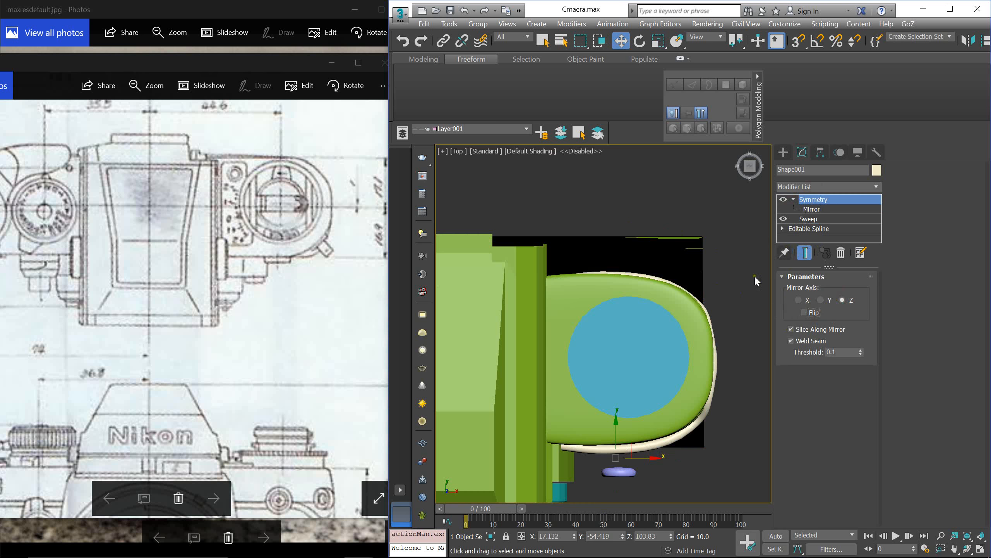
Step: Shift the trim's Symmetry mirror plane about 0.21 units toward the rear, check the trim from several angles, and leave Mirror sub-object editing
click(807, 210)
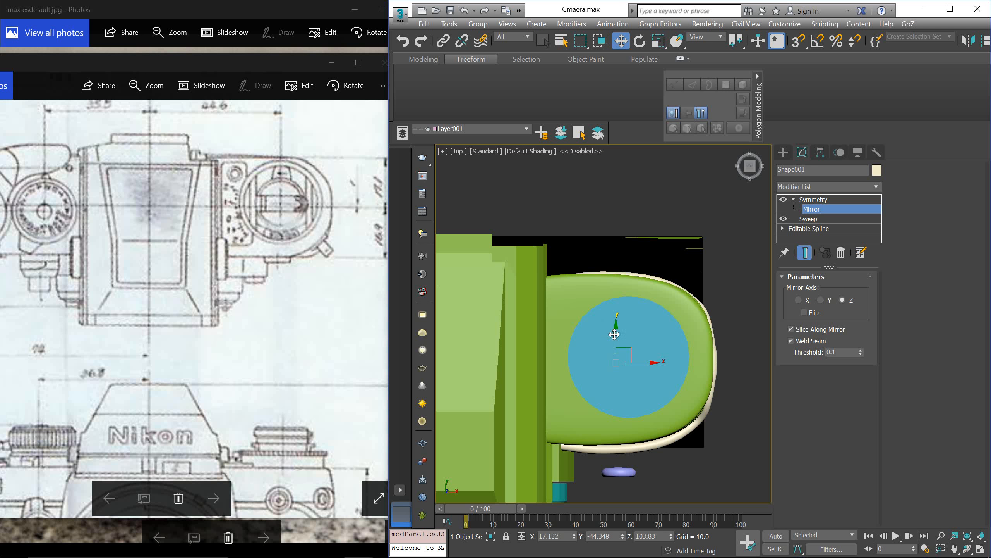
drag(616, 335, 615, 332)
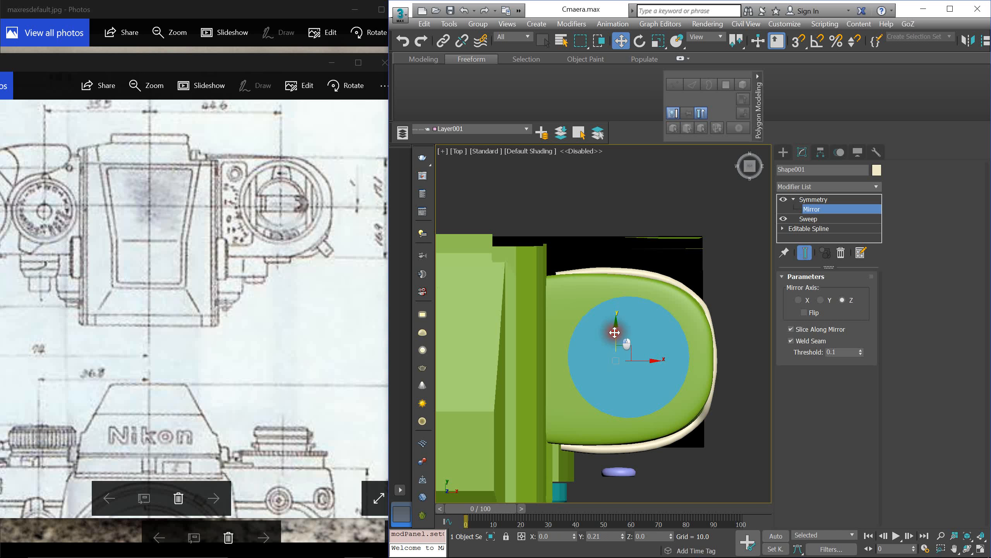
alt+middle_drag(713, 358, 669, 304)
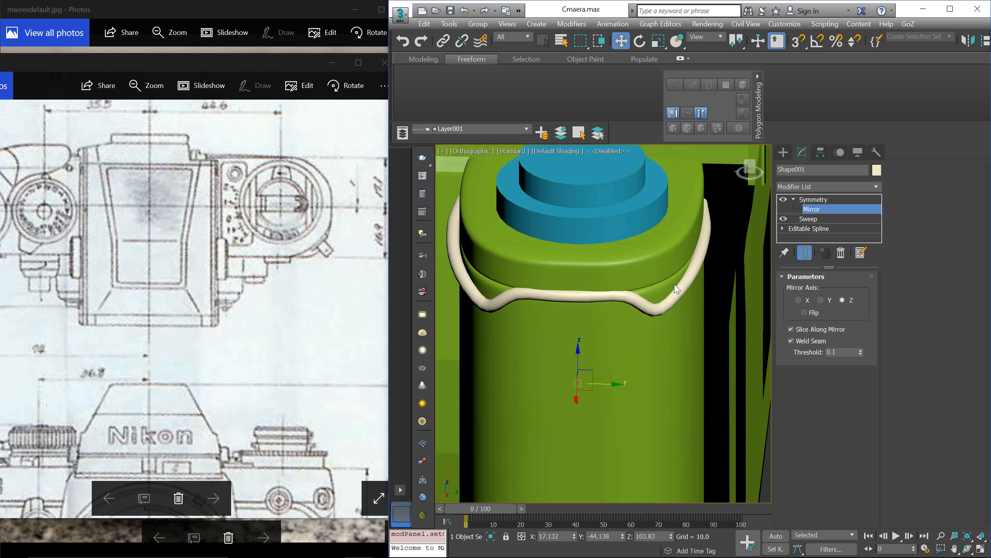
scroll(675, 285, down, 5)
alt+middle_drag(636, 312, 668, 289)
scroll(697, 276, down, 3)
scroll(699, 317, up, 4)
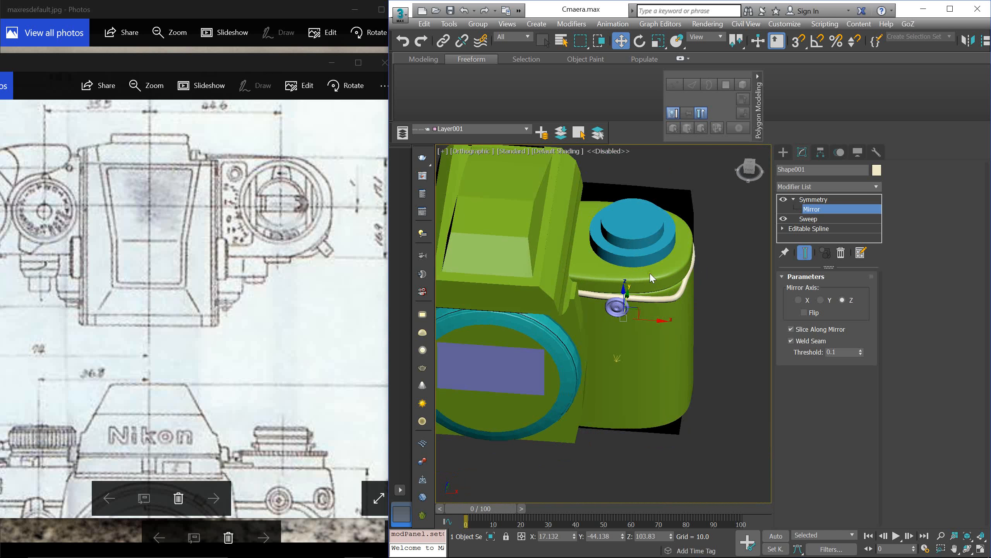
key(ctrl+b)
key(t)
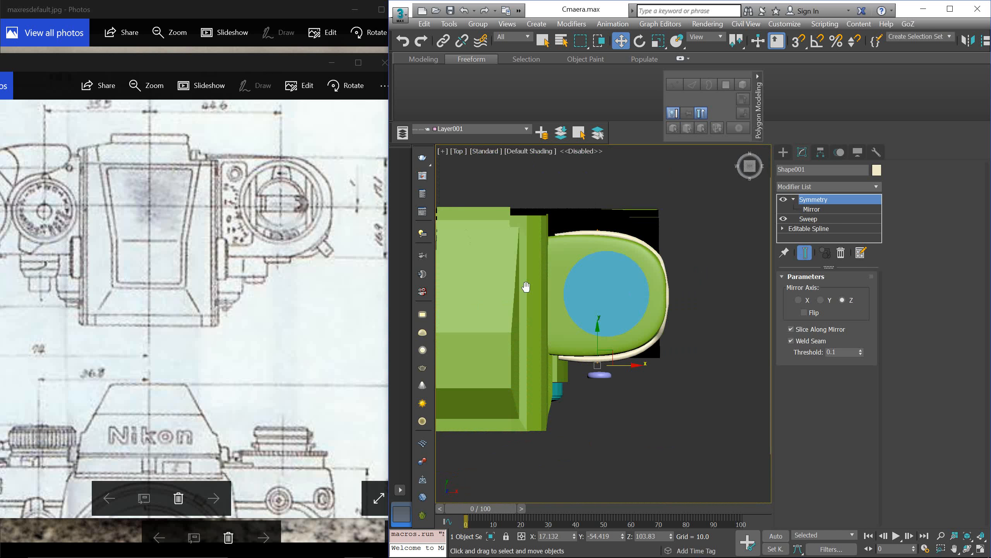
Step: Show edged faces in the top view, compare the dial and its body section with the blueprint, and select the central prism housing
middle_drag(526, 287, 582, 278)
click(638, 277)
key(F4)
scroll(643, 294, down, 2)
drag(186, 189, 216, 191)
middle_drag(498, 266, 501, 262)
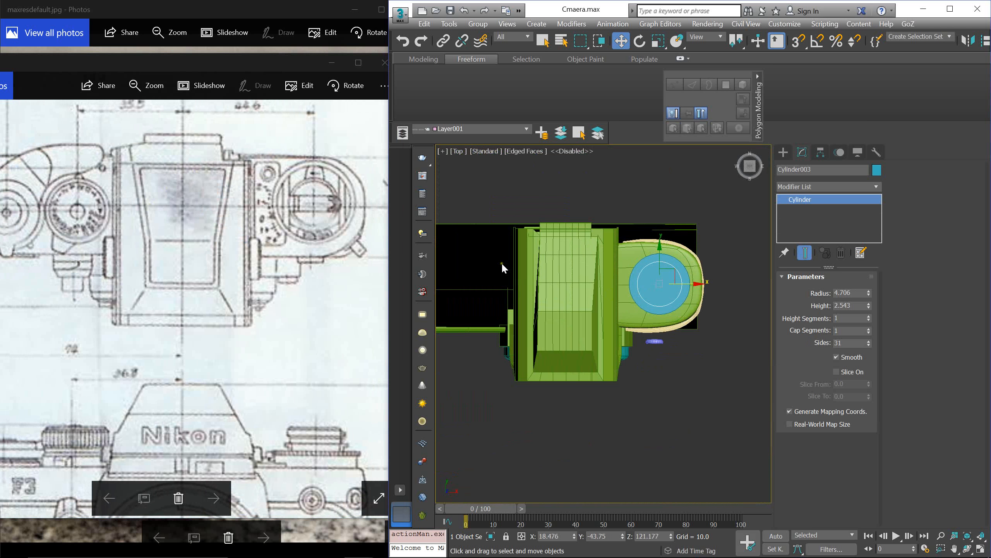
click(525, 266)
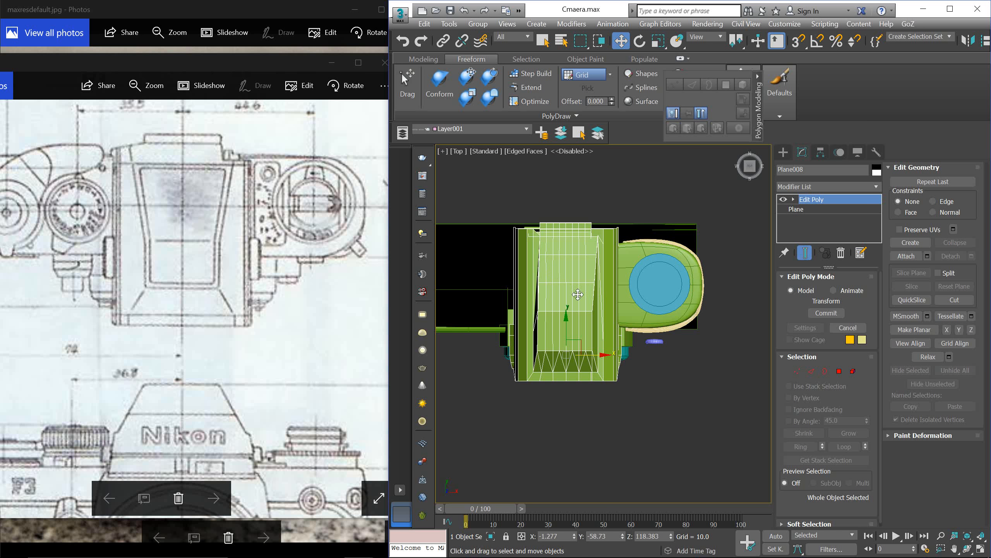
middle_drag(578, 288, 587, 307)
click(642, 264)
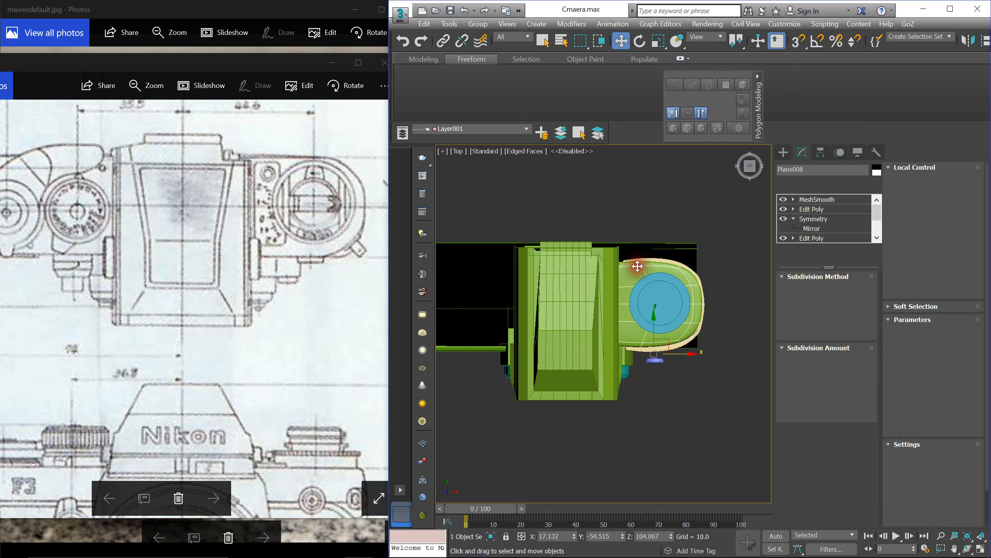
scroll(642, 265, up, 4)
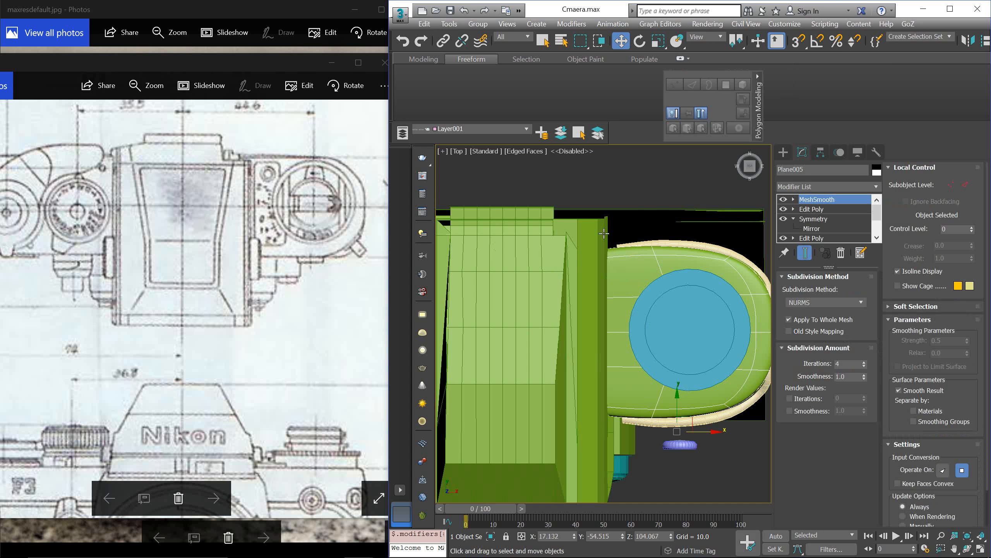
click(602, 236)
scroll(601, 237, down, 2)
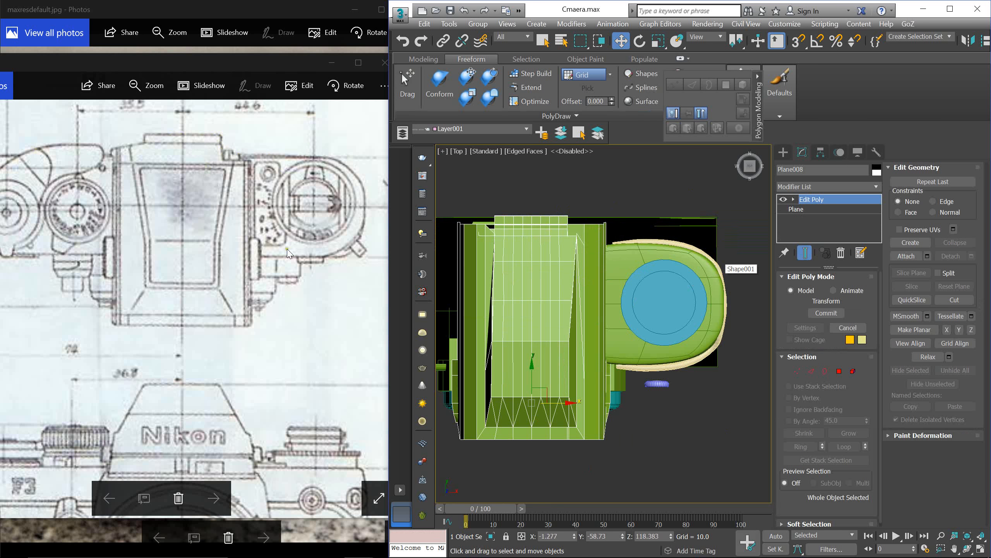
Step: Compare the whole camera model from the top with the blueprint's full top and front views
click(217, 281)
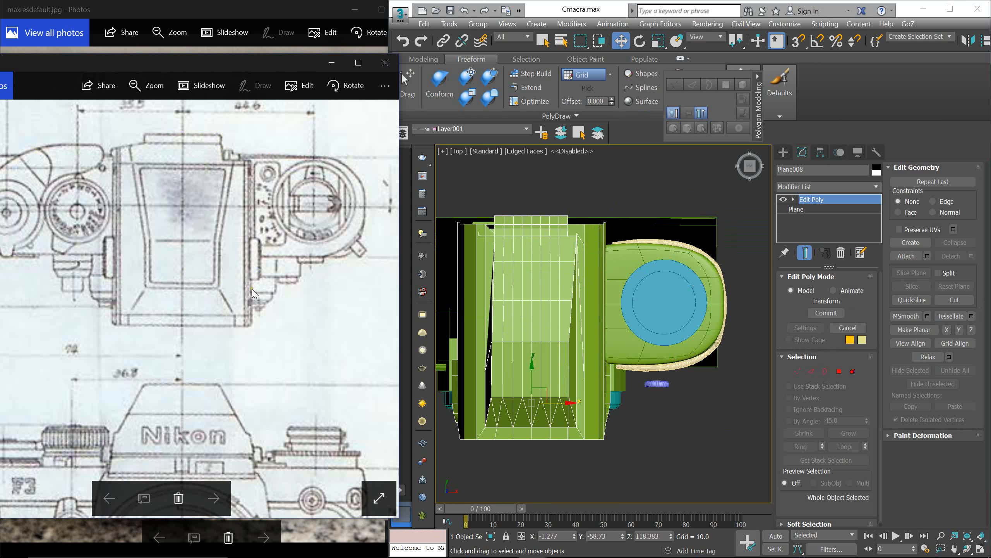
drag(253, 286, 269, 203)
scroll(278, 268, down, 2)
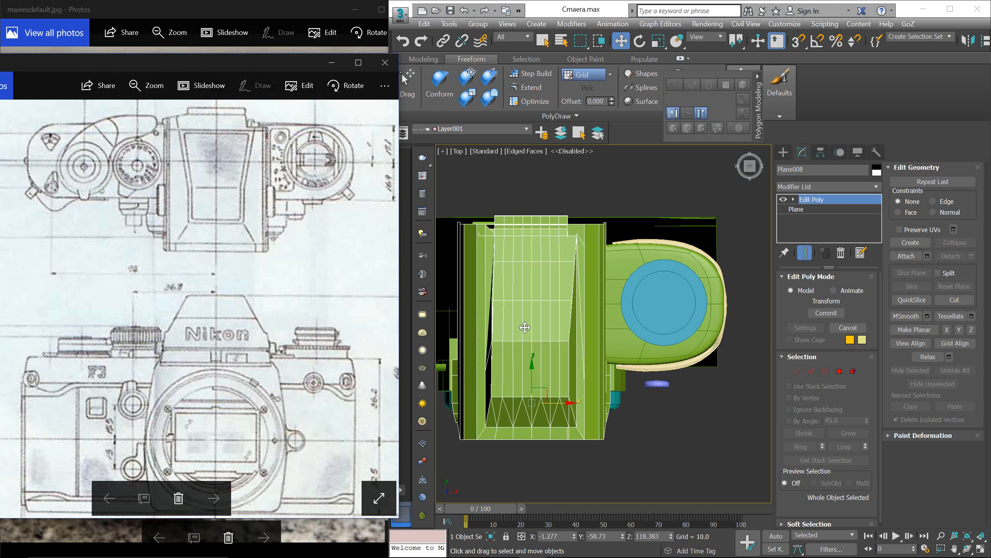
scroll(525, 328, down, 2)
middle_drag(648, 307, 736, 272)
scroll(660, 312, down, 2)
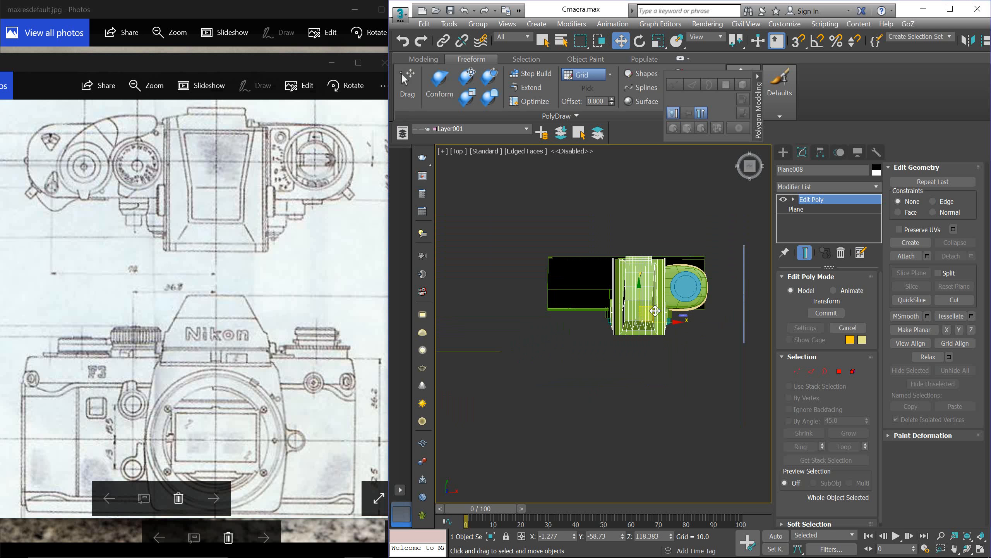